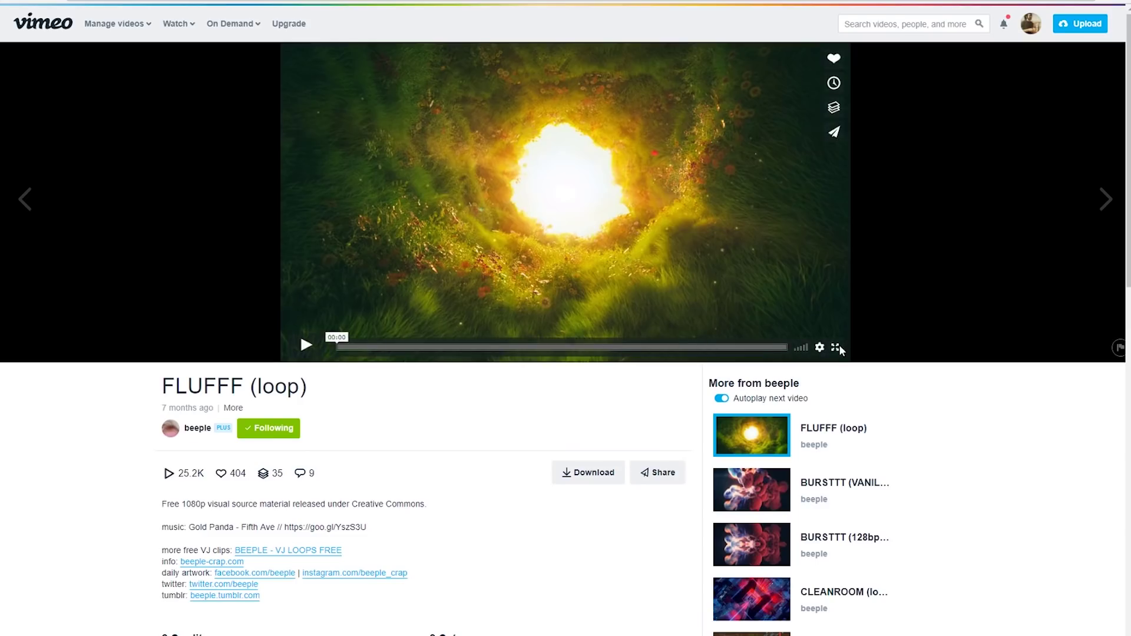
Step: View the FLUFFF (loop) reference video full screen, then look at the VIZPARK home page and its featured banners
left_click(839, 344)
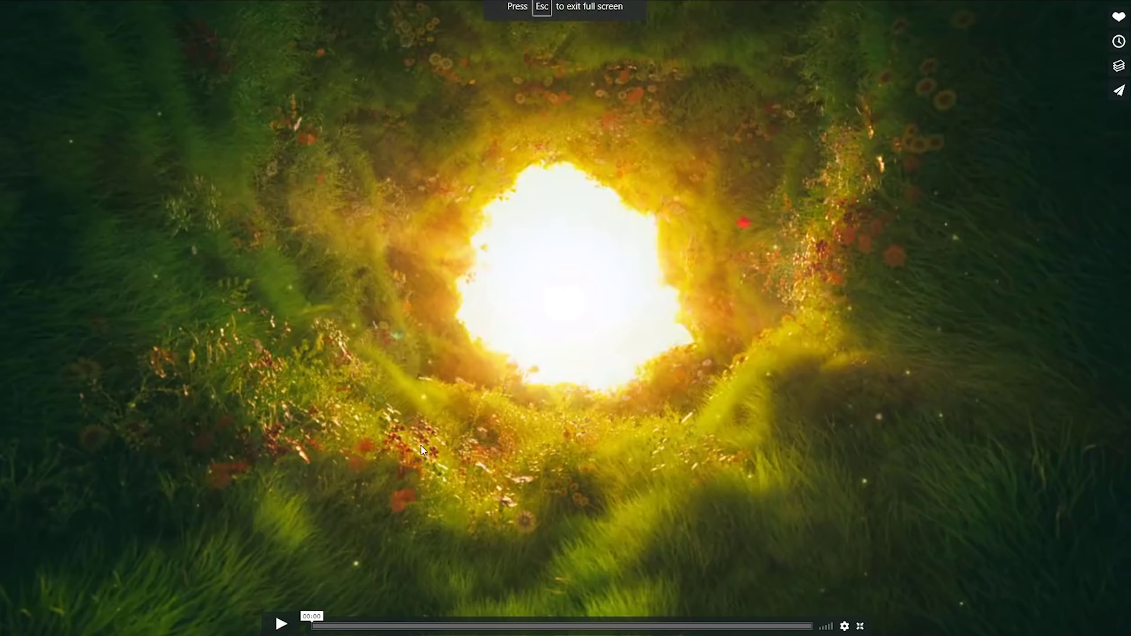
left_click(422, 451)
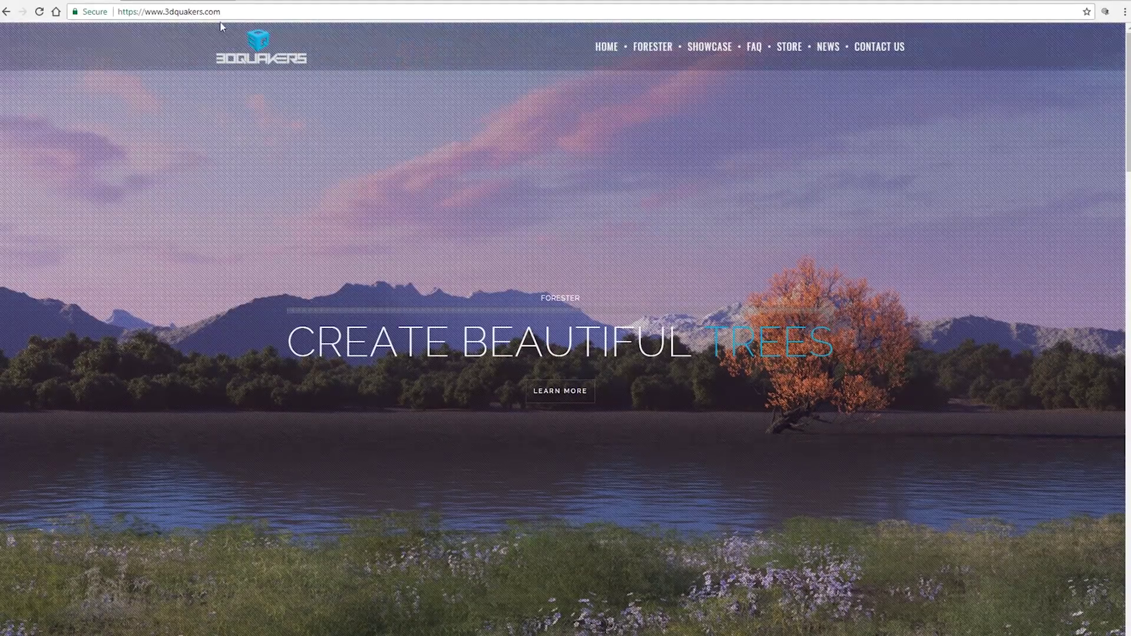
left_click(176, 5)
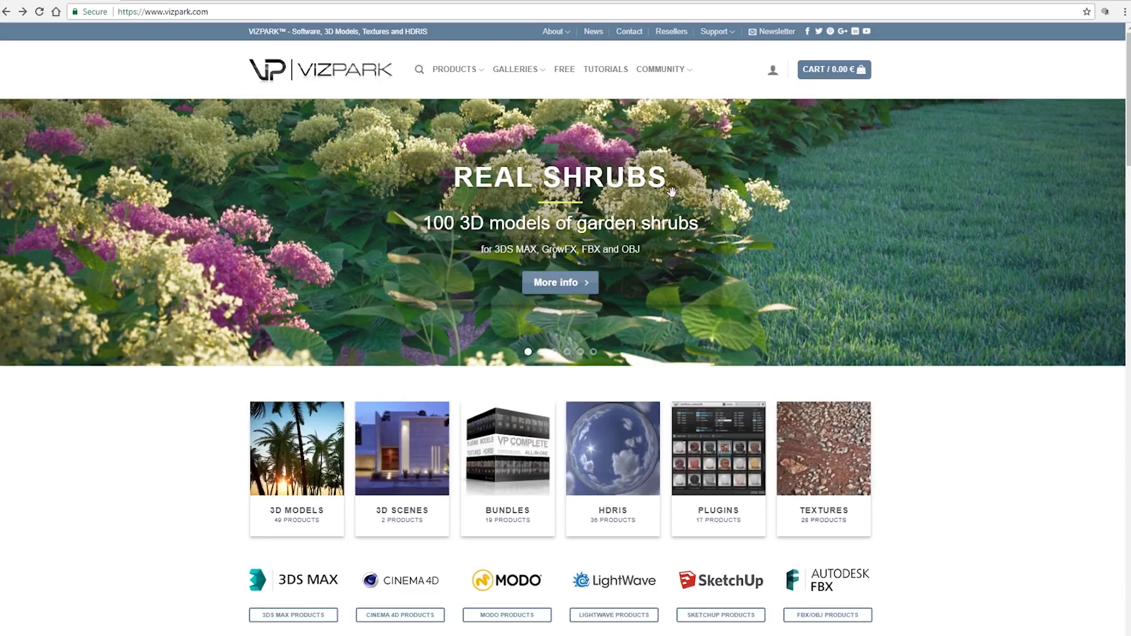
left_click(540, 352)
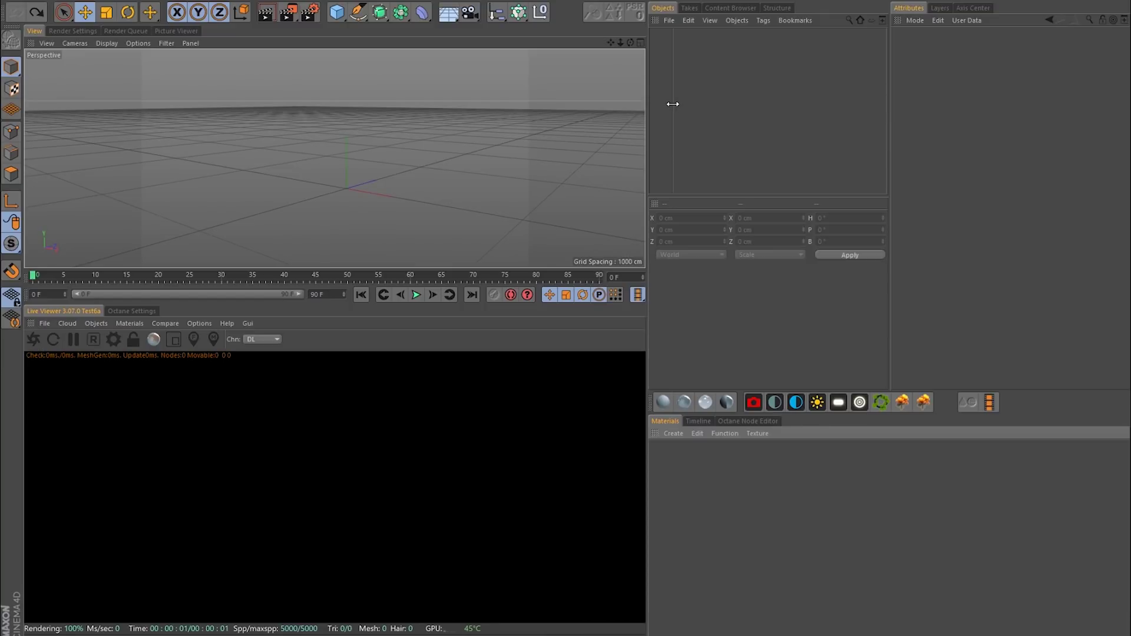
Step: Switch to Cinema 4D and add a Forester Tree object and a Floor object to the empty scene
left_click(476, 7)
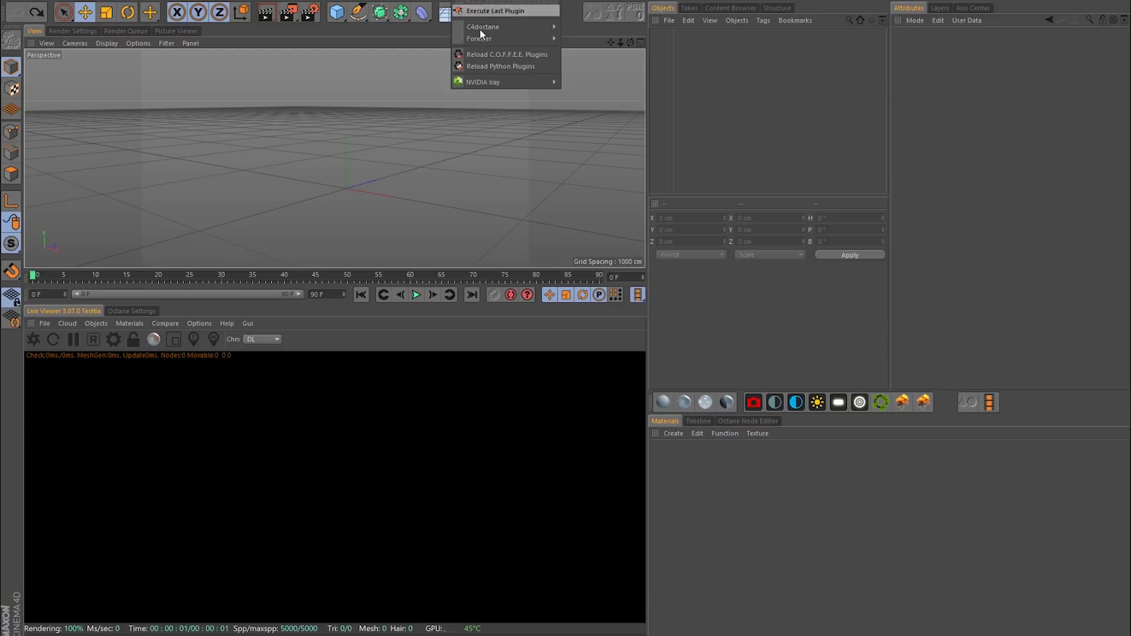
mouse_move(489, 38)
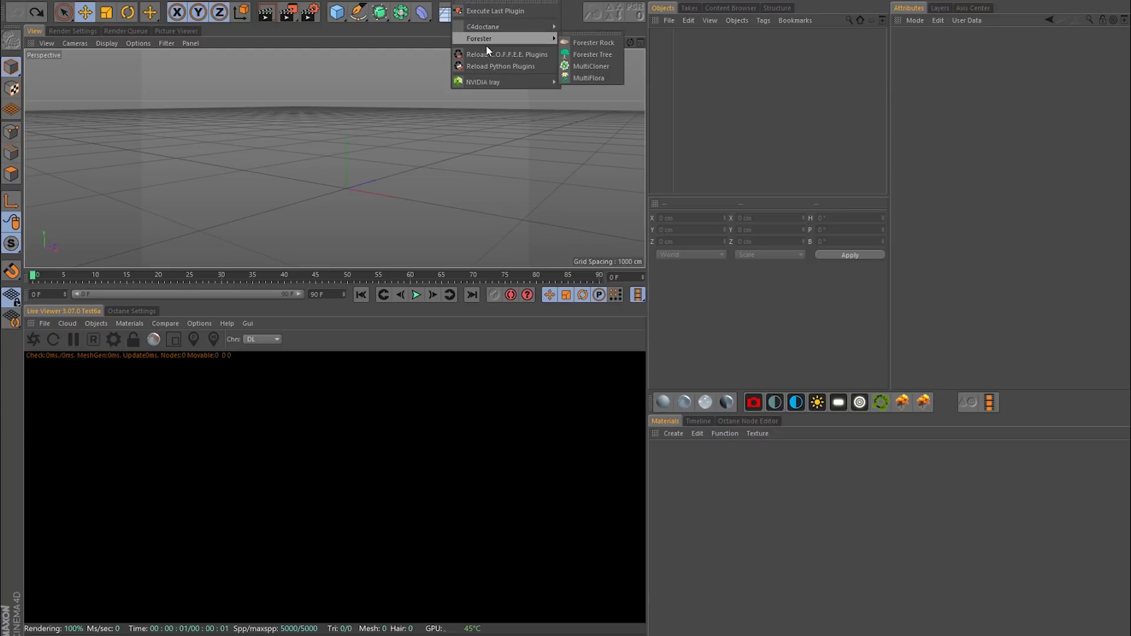
left_click(592, 54)
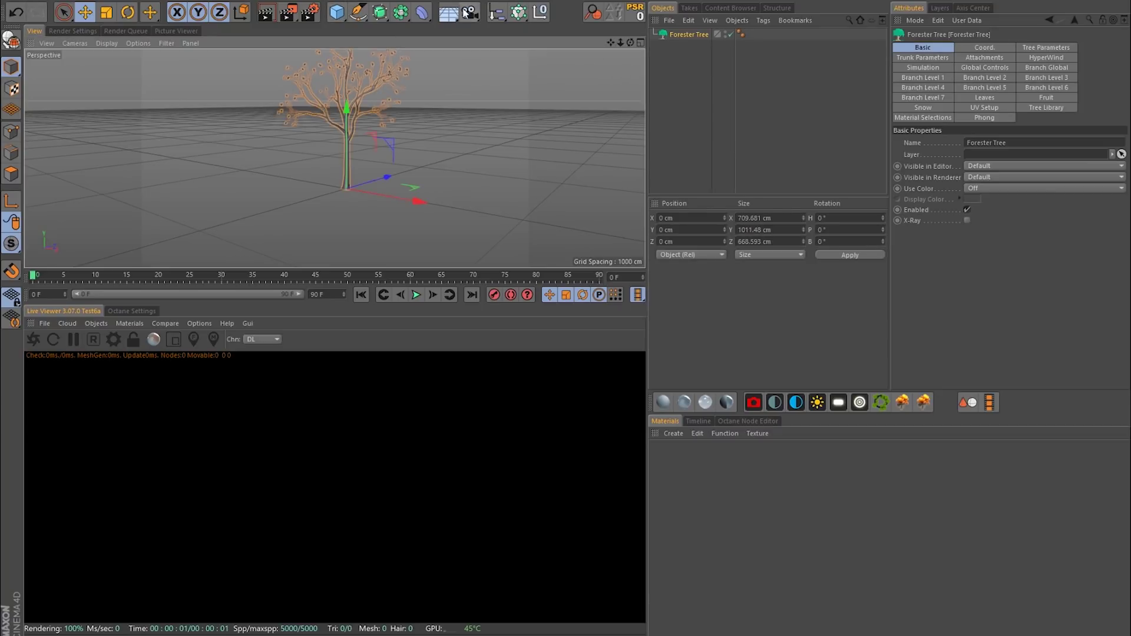
left_click(449, 11)
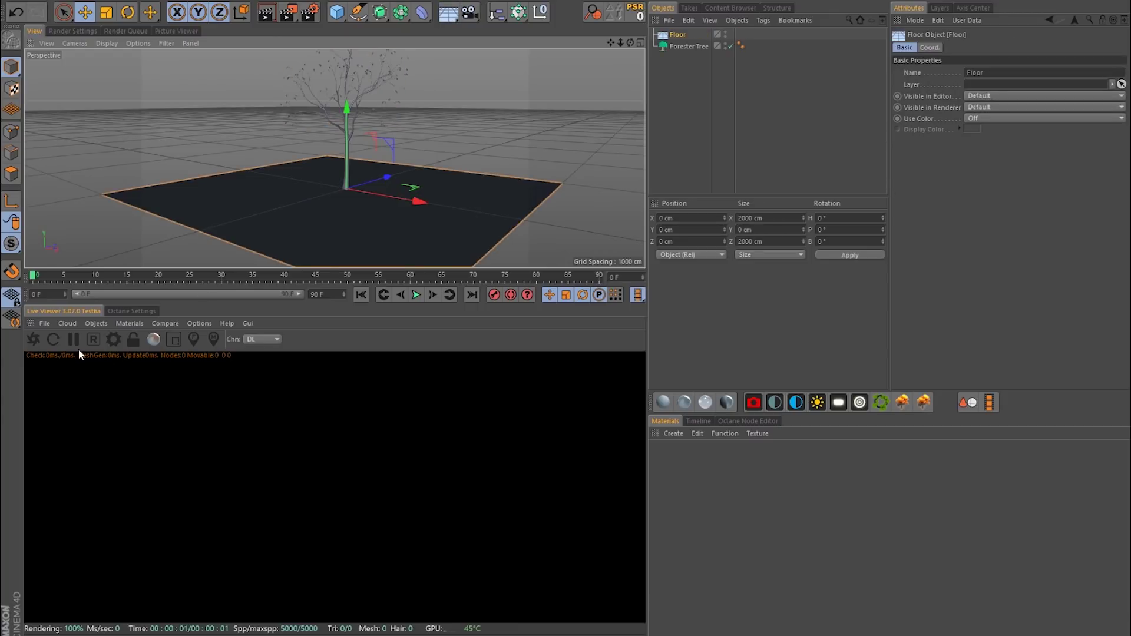
Step: Start the Octane live render and light the scene with an Octane daylight rotated to about H -126°, P -51°, B -178°
left_click(33, 340)
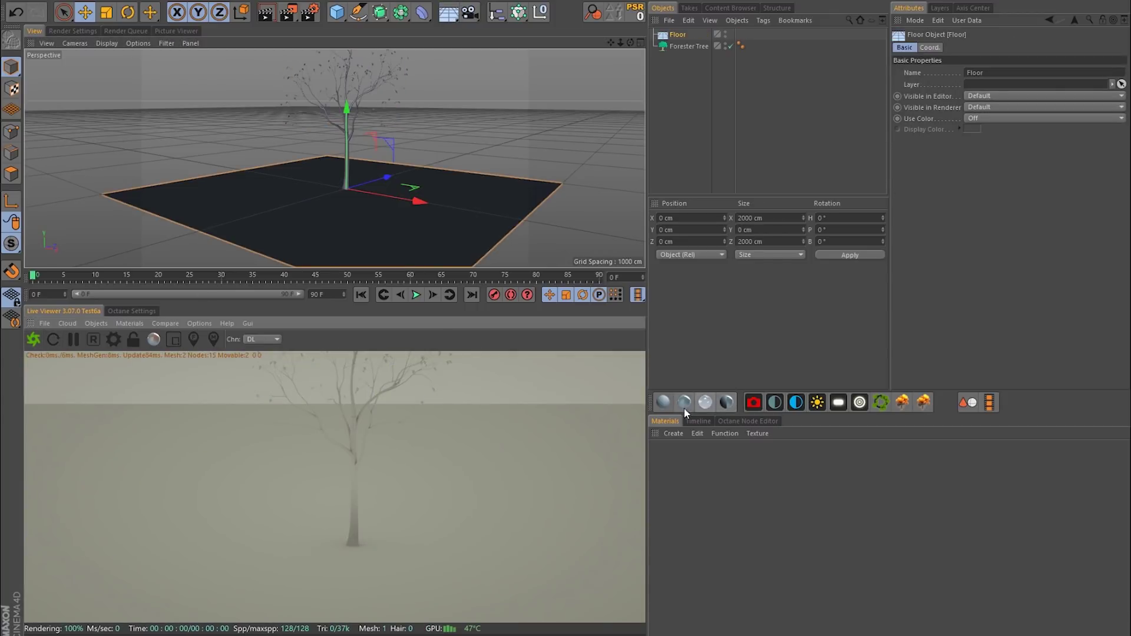
left_click(817, 405)
key("r")
left_click_drag(398, 168, 375, 143)
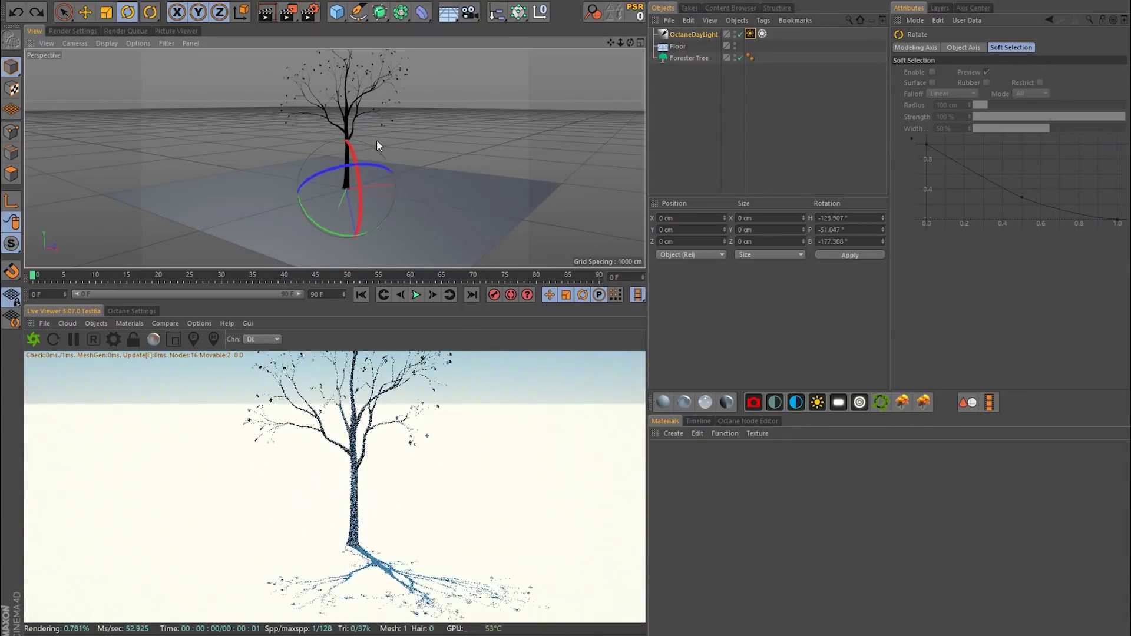
left_click(391, 124)
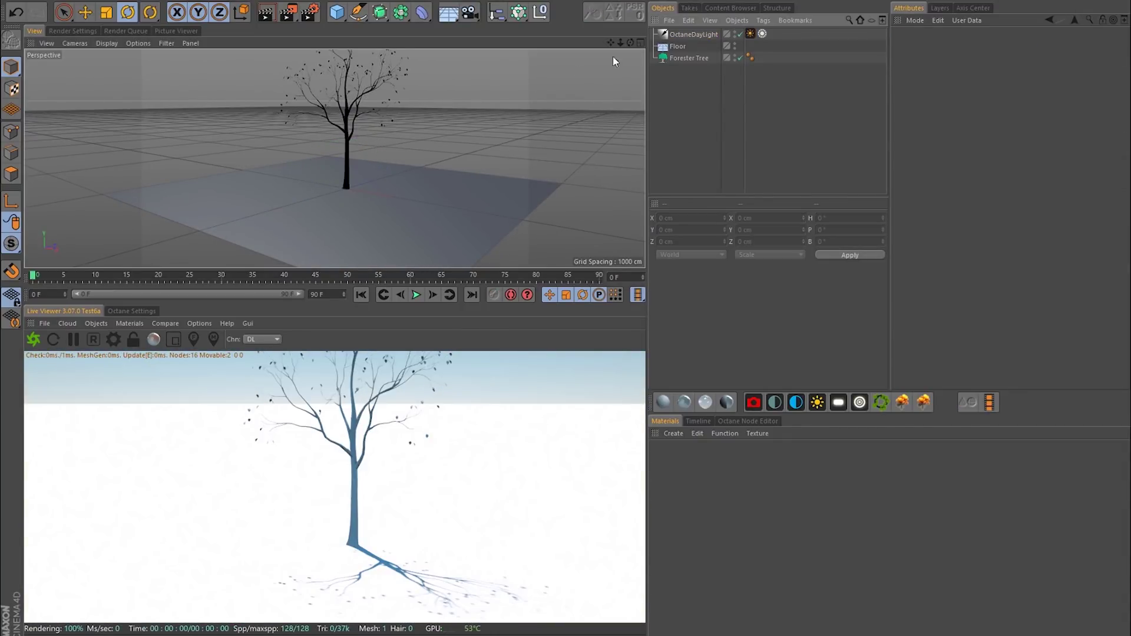
Step: Change the Forester Tree to the Beech preset from its tree library
left_click(677, 58)
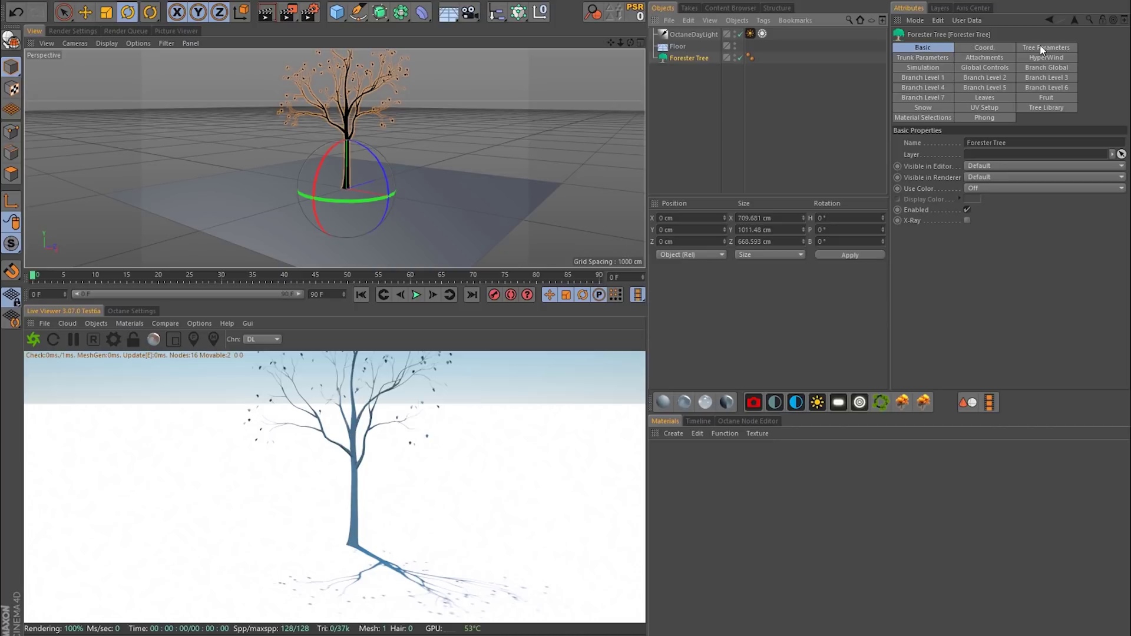
left_click(1044, 108)
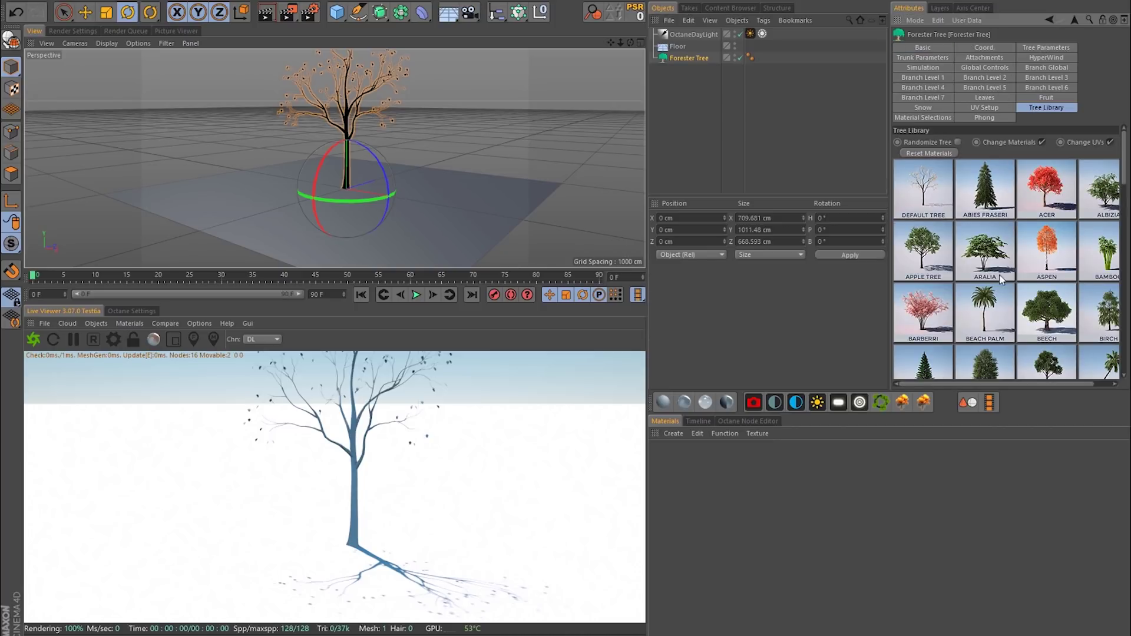
left_click_drag(890, 339, 778, 339)
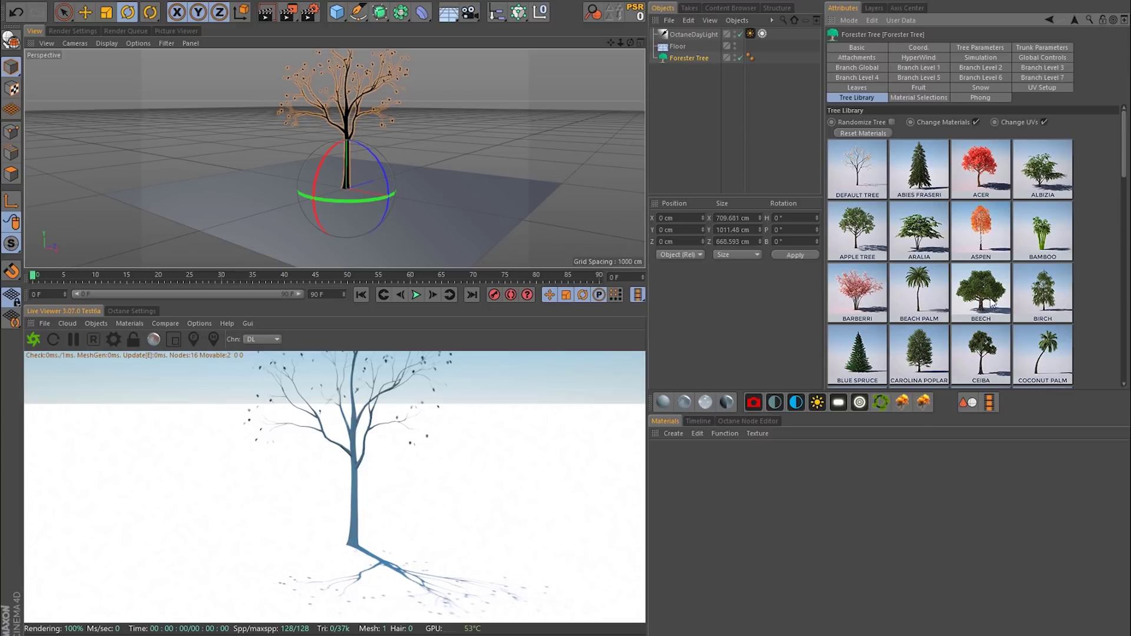
left_click(981, 296)
scroll(344, 113, "down", 5)
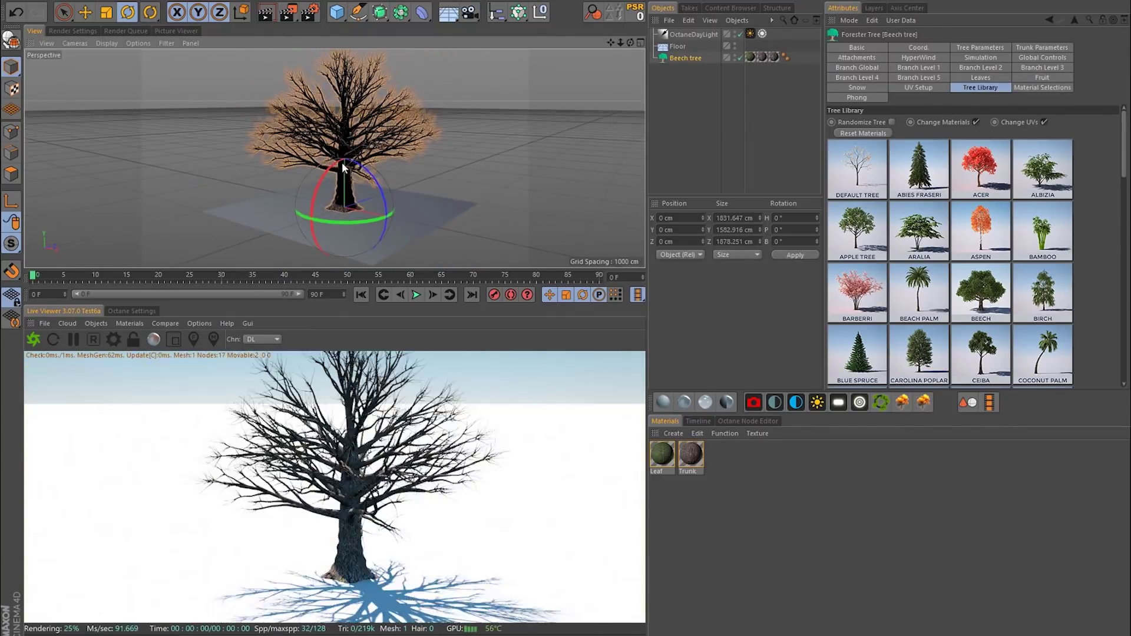
Step: Convert the tree's Leaf and Trunk materials to Octane materials and remove the unused originals
left_click(662, 454)
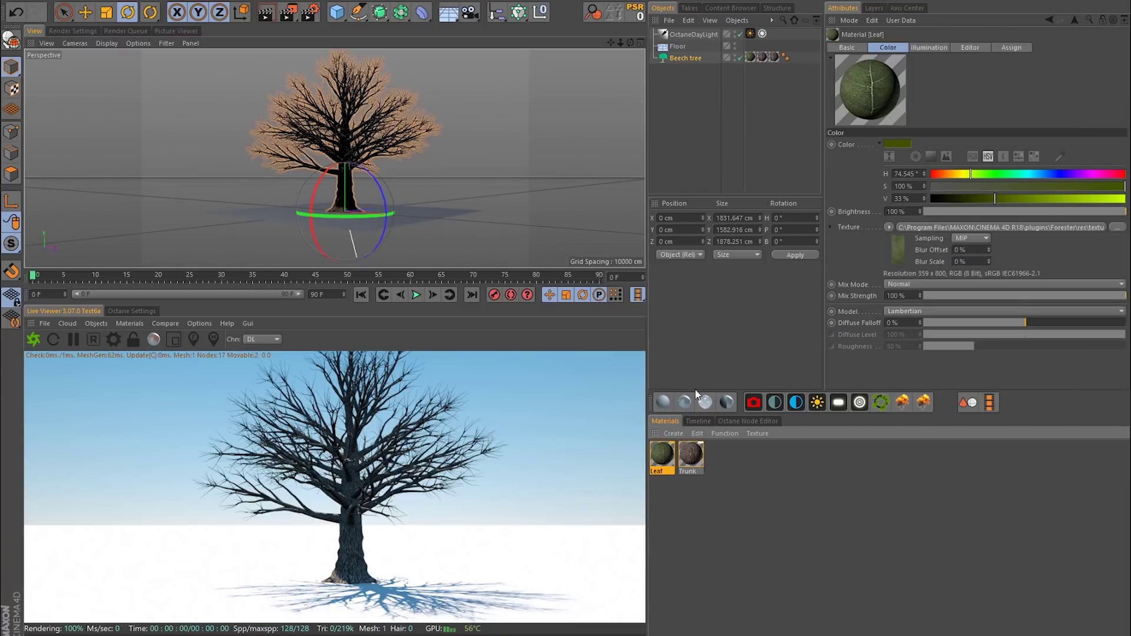
left_click(913, 47)
left_click(899, 48)
left_click_drag(753, 519, 655, 451)
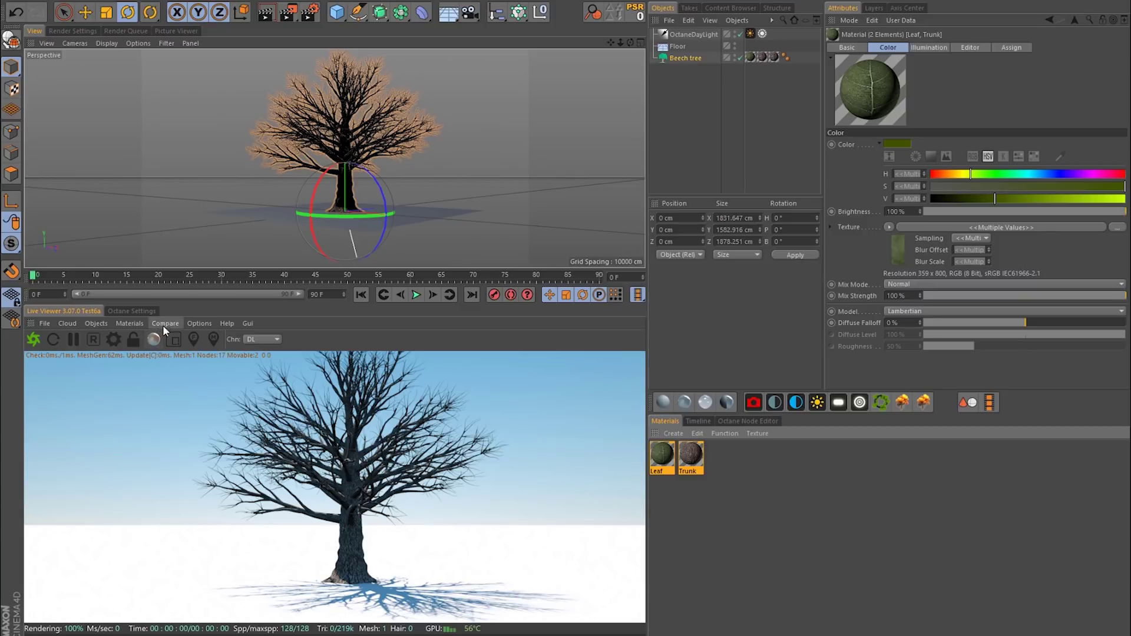
left_click(133, 324)
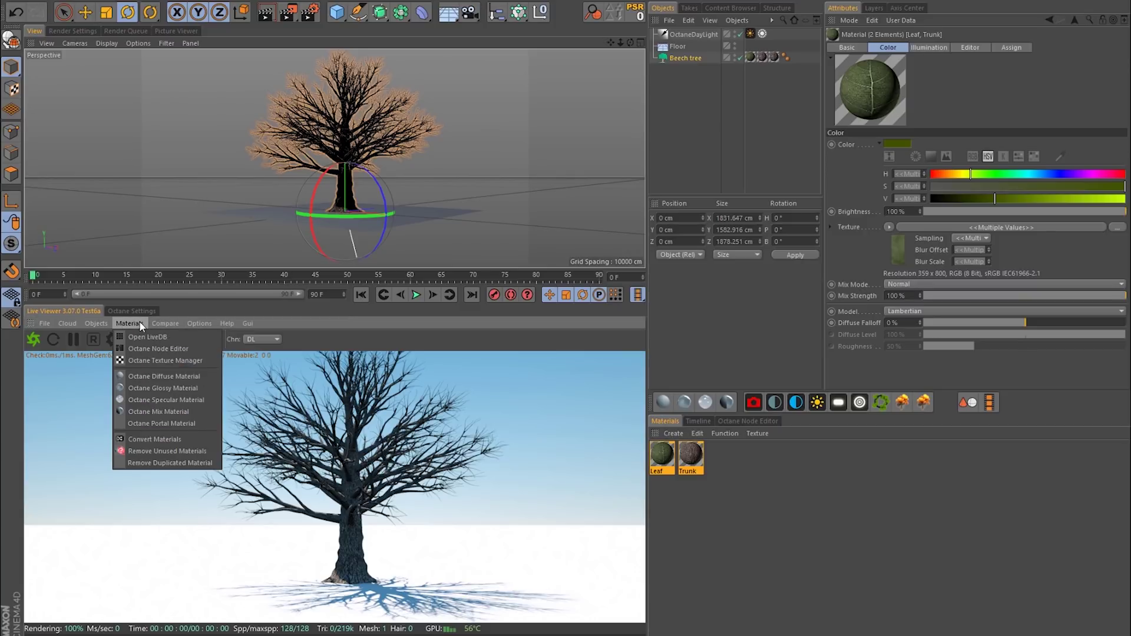
left_click(161, 441)
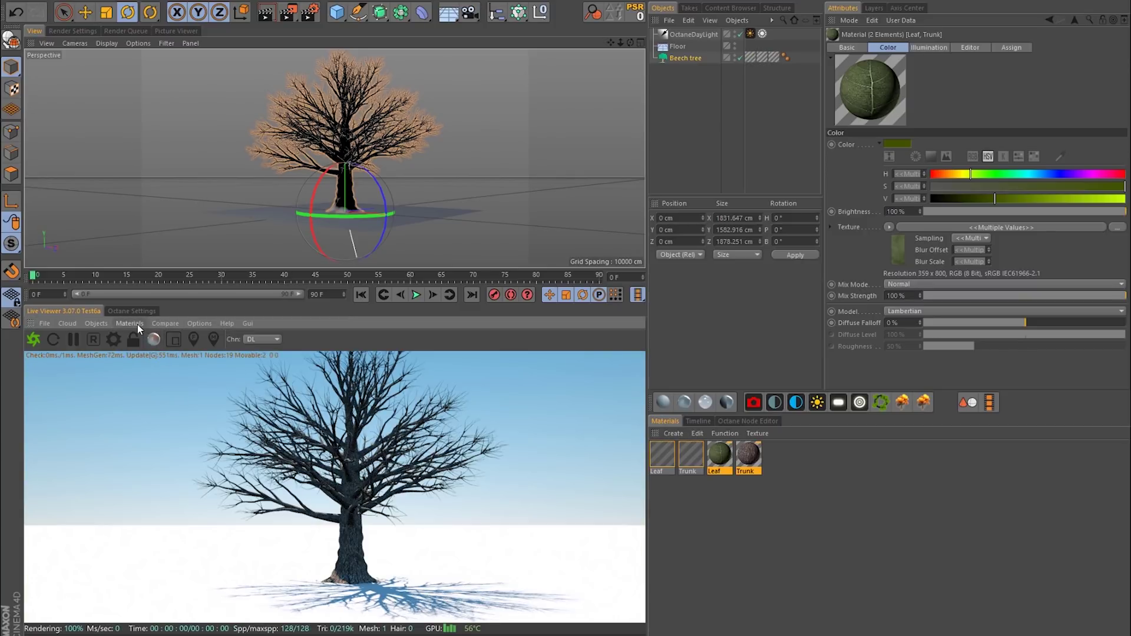
left_click(137, 324)
left_click(160, 454)
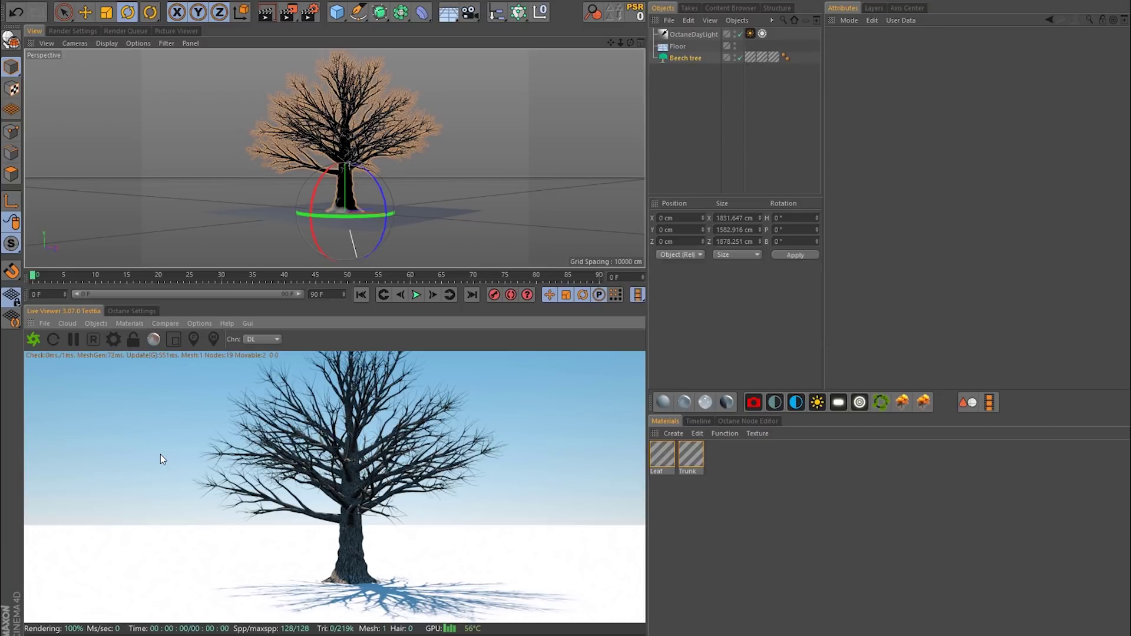
Step: Examine the settings and previews of the converted Leaf and Trunk Octane materials
left_click(662, 455)
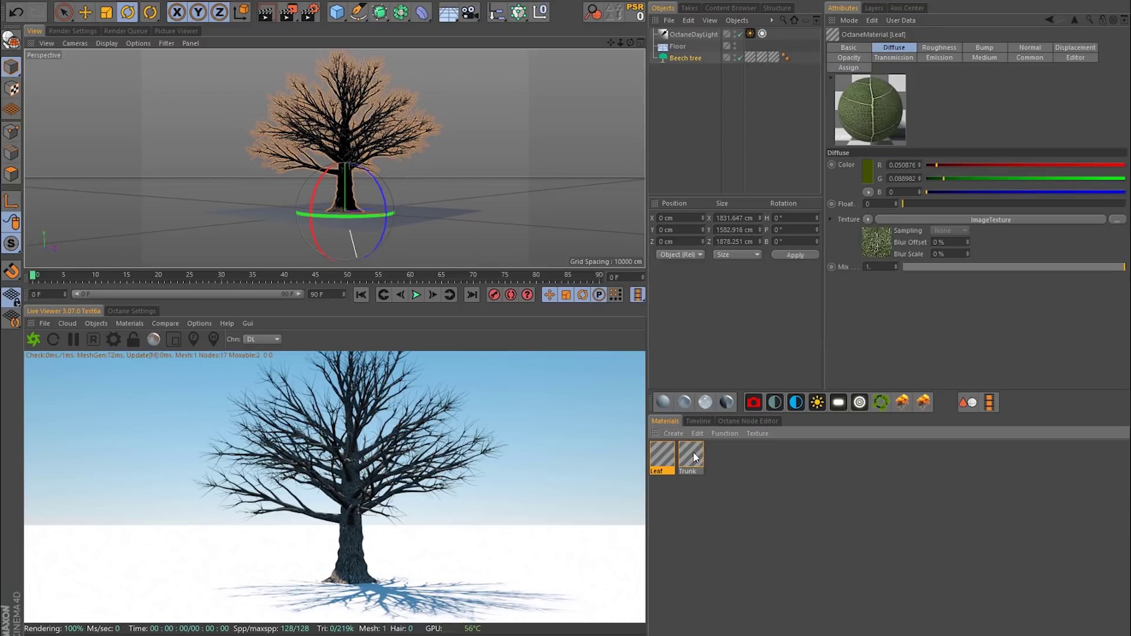
left_click(694, 457)
left_click(665, 463)
left_click(691, 459)
left_click(664, 463)
double_click(665, 464)
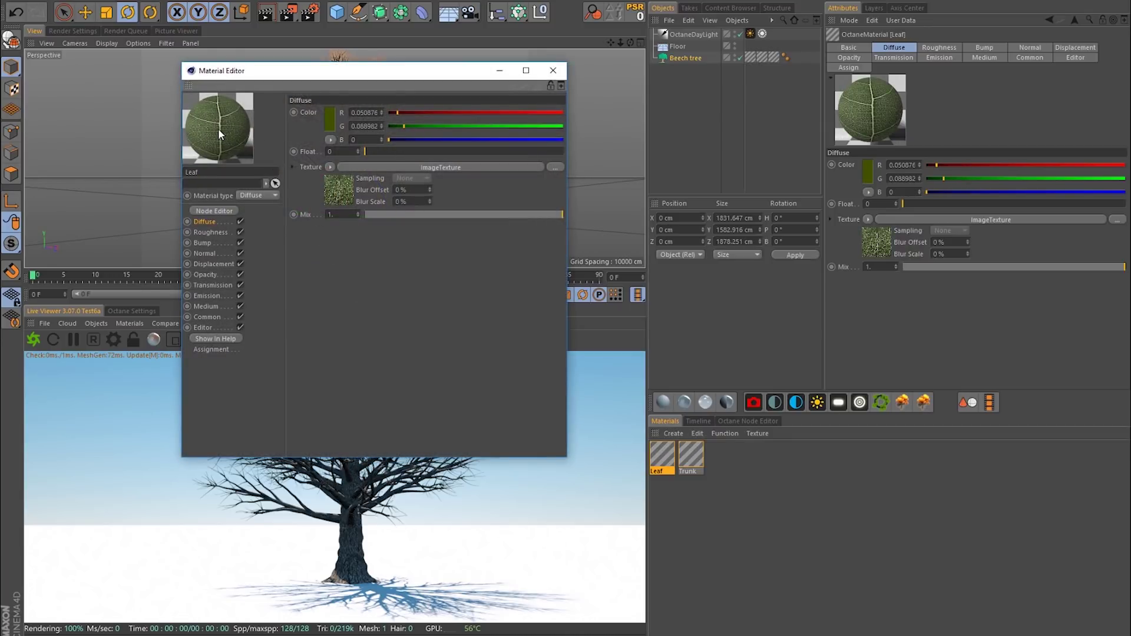
left_click(692, 455)
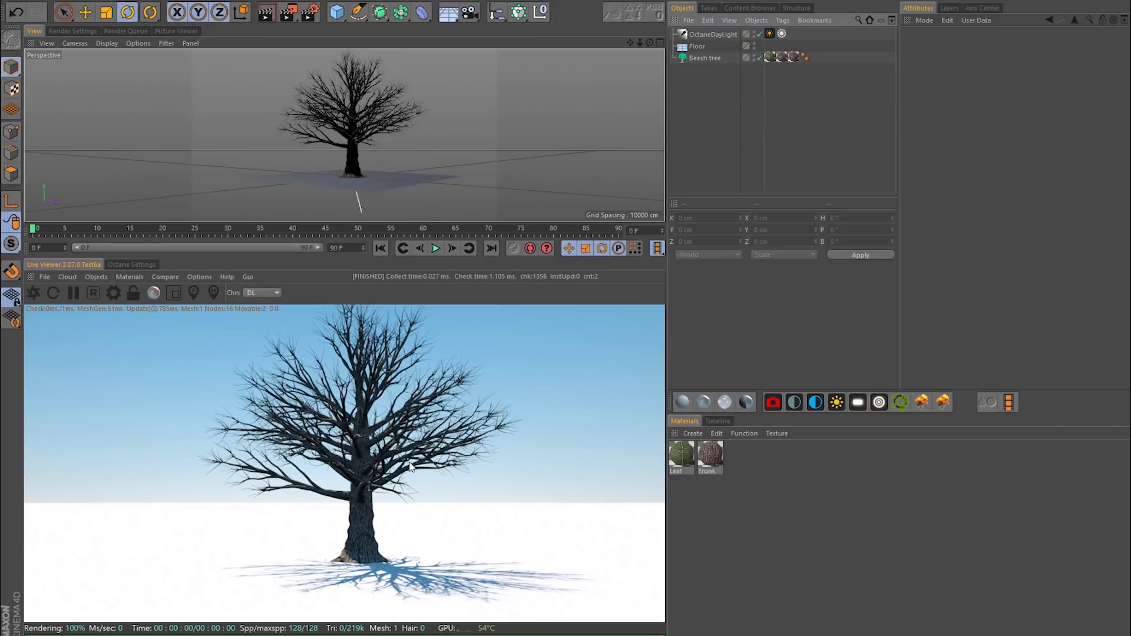
Step: Set the beech tree's Viewport Levels to 5 in its tree parameters and deselect the tree
left_click(699, 58)
left_click(1060, 47)
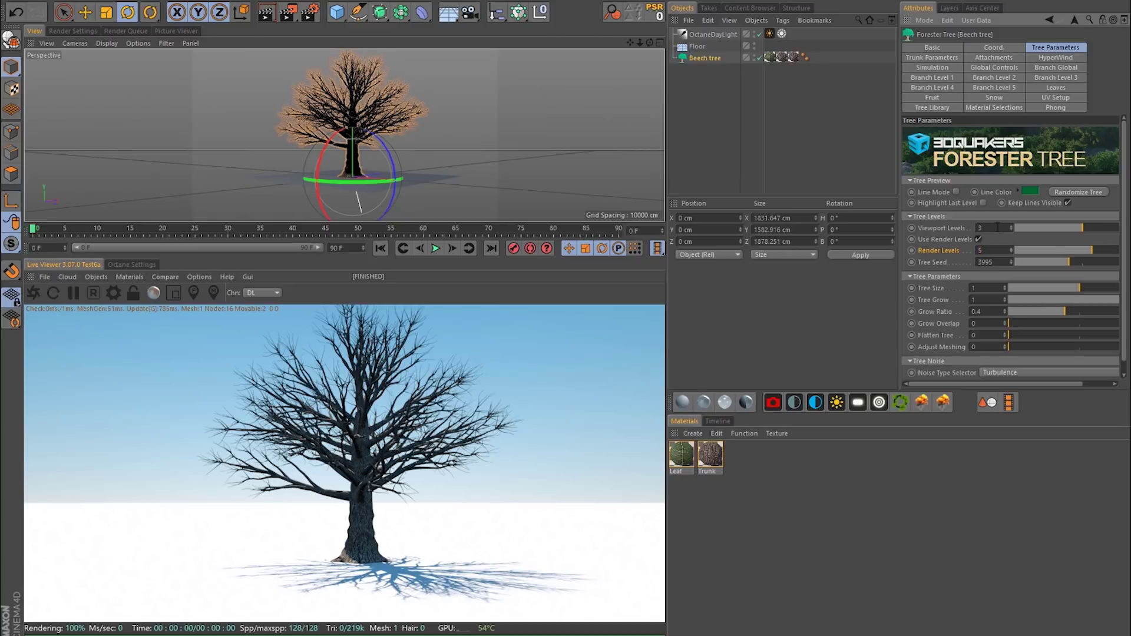
left_click(997, 227)
type("5")
key("Return")
left_click(490, 55)
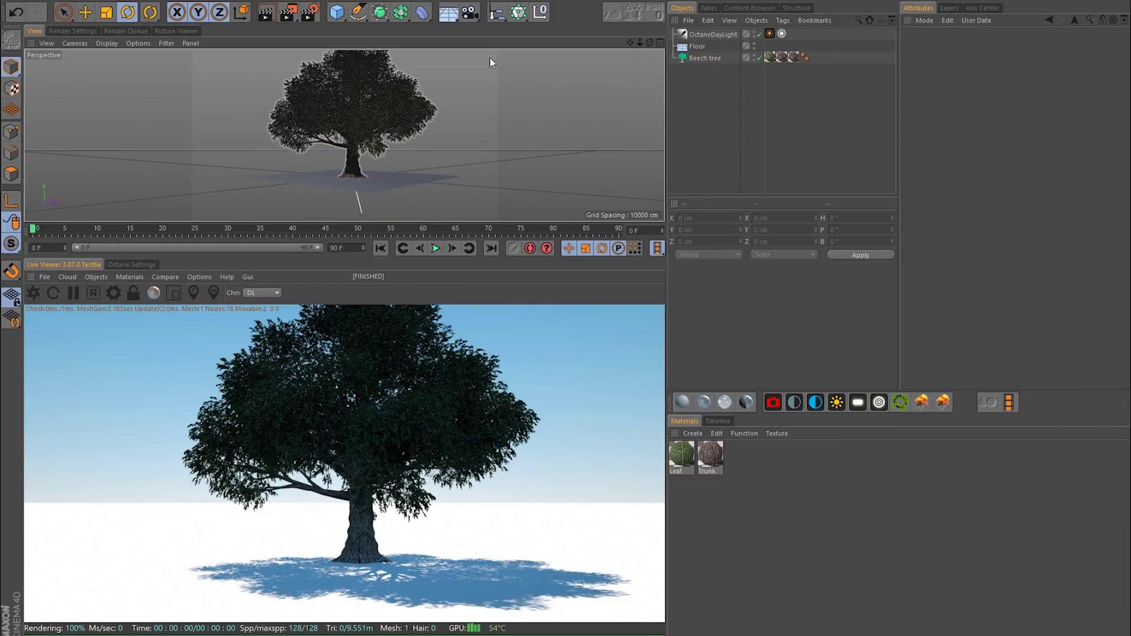
Step: Inspect the tree's leaves up close in the live render, then return to a view of the whole tree
middle_click_drag(480, 65, 459, 80, "alt")
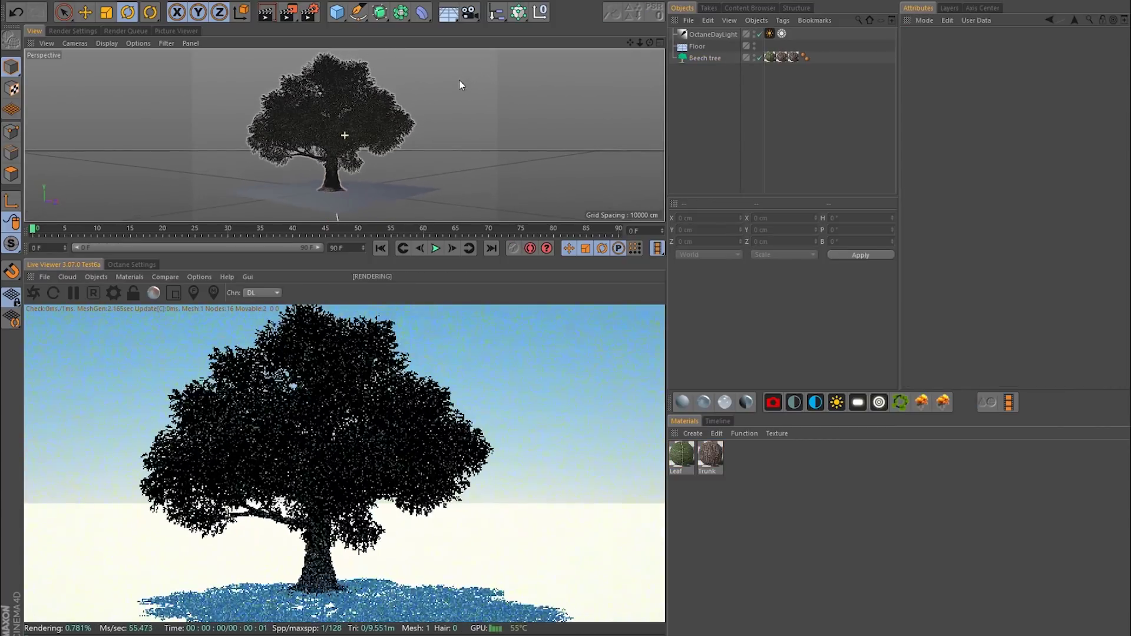
right_click_drag(384, 103, 490, 80, "alt")
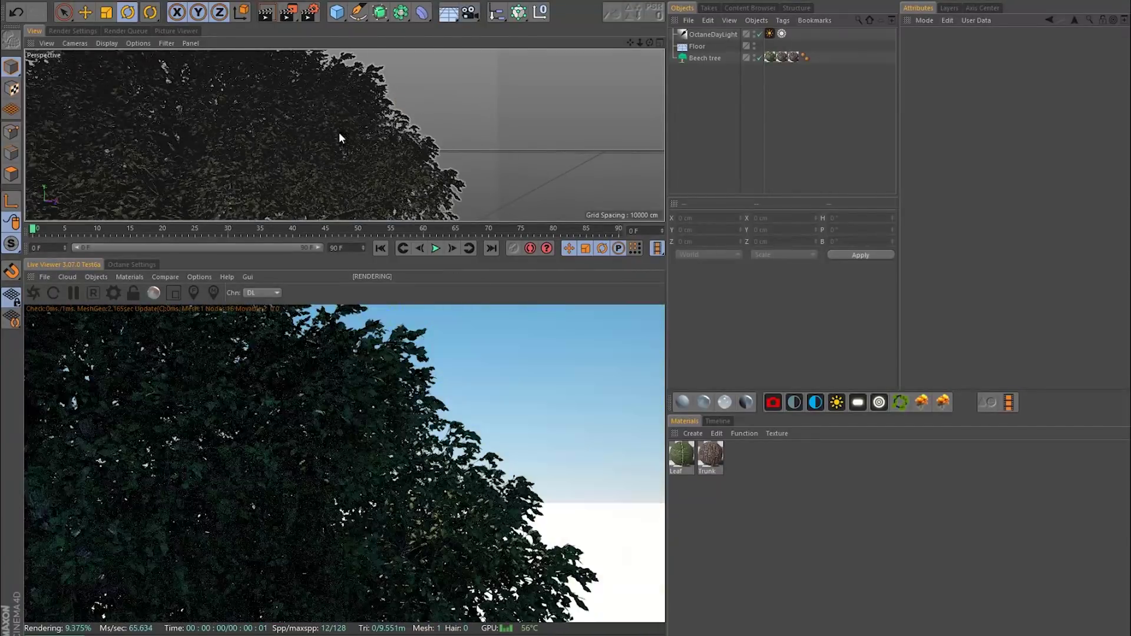
right_click_drag(339, 134, 426, 114, "alt")
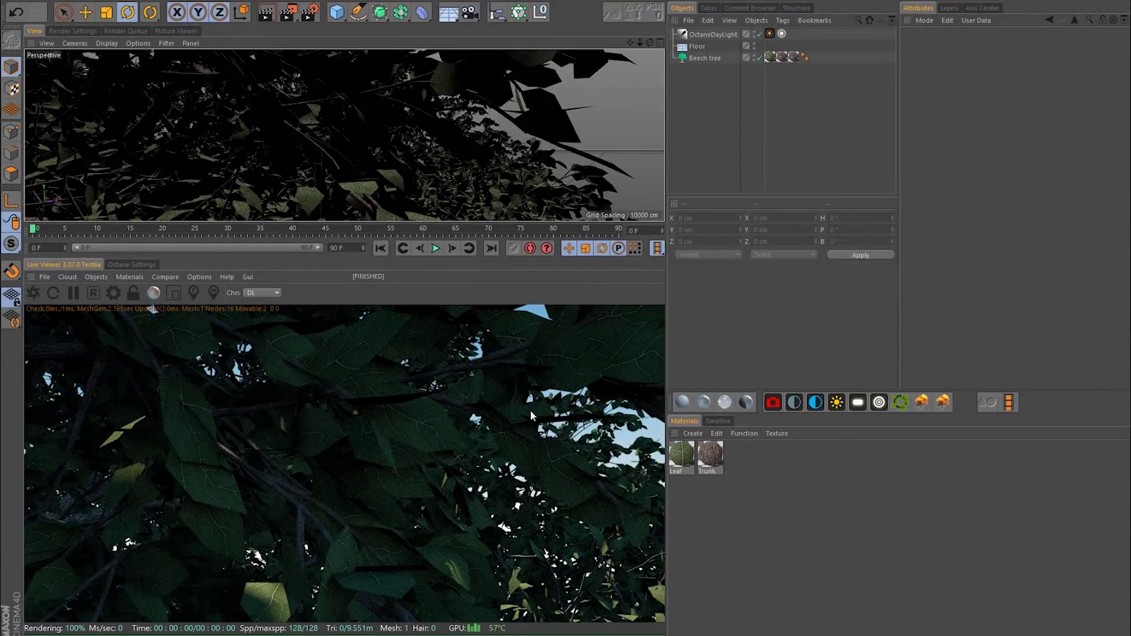
key("ctrl+shift+z")
key("ctrl+shift+z")
key("ctrl+shift+z")
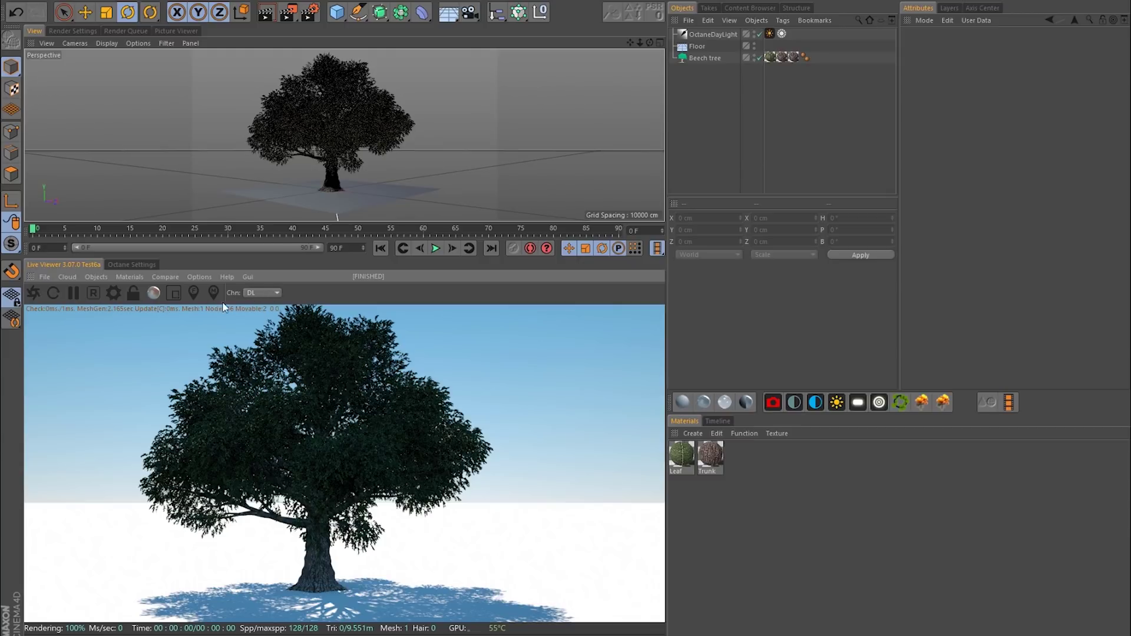
Step: Enable A/B comparison in the live render and switch the kernel to PT to compare path tracing with the stored direct-lighting image
left_click(165, 277)
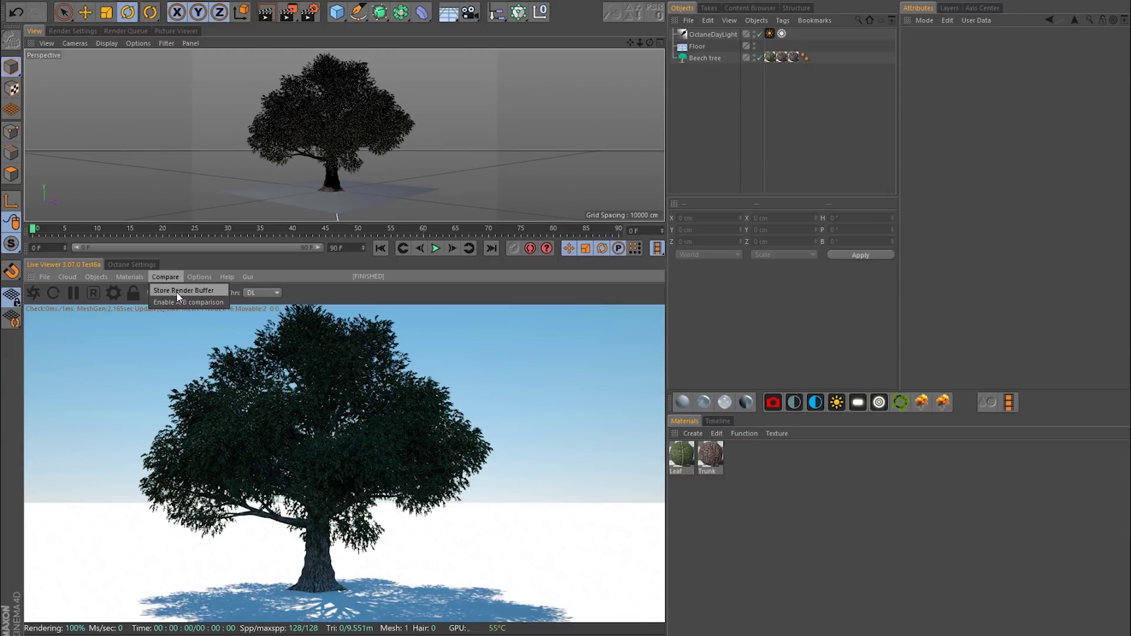
left_click(182, 303)
left_click(266, 294)
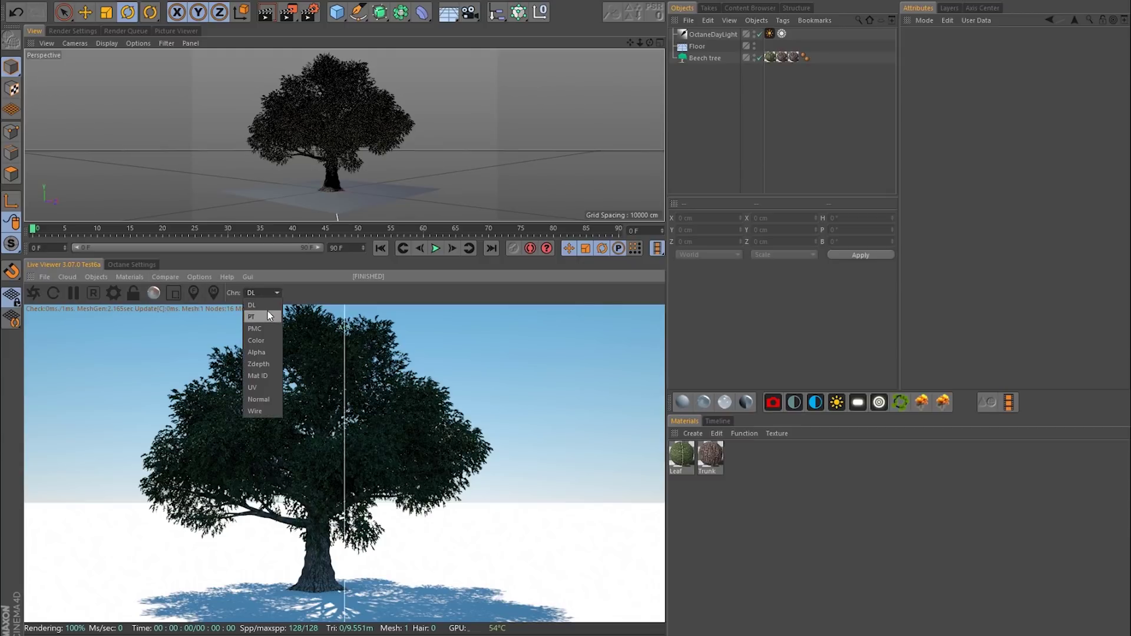
left_click(267, 314)
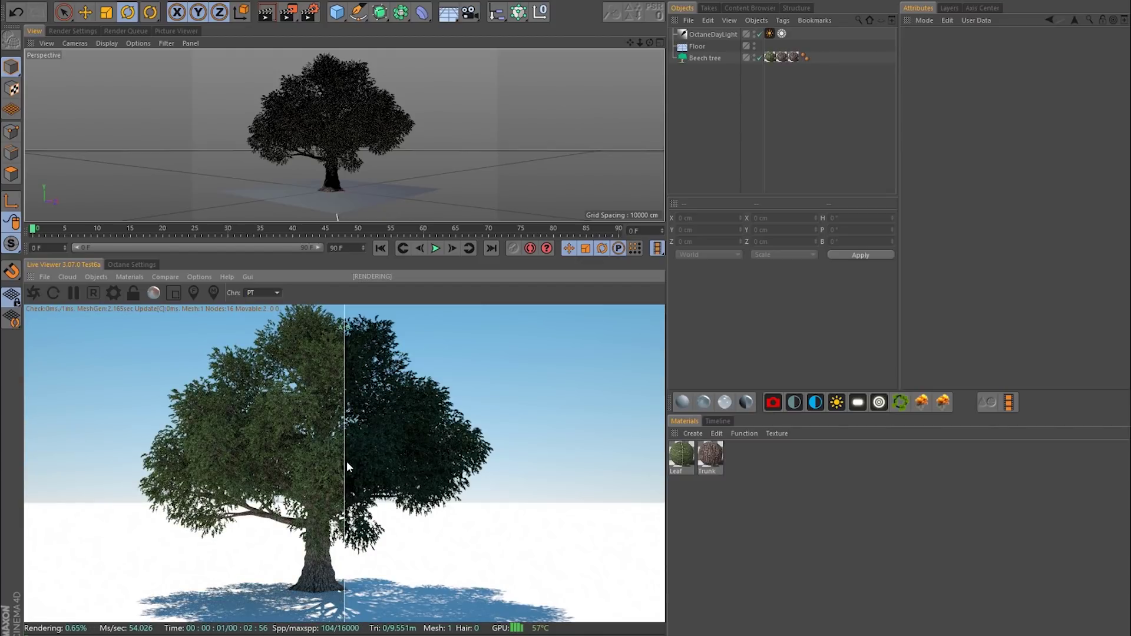
left_click_drag(345, 462, 583, 441)
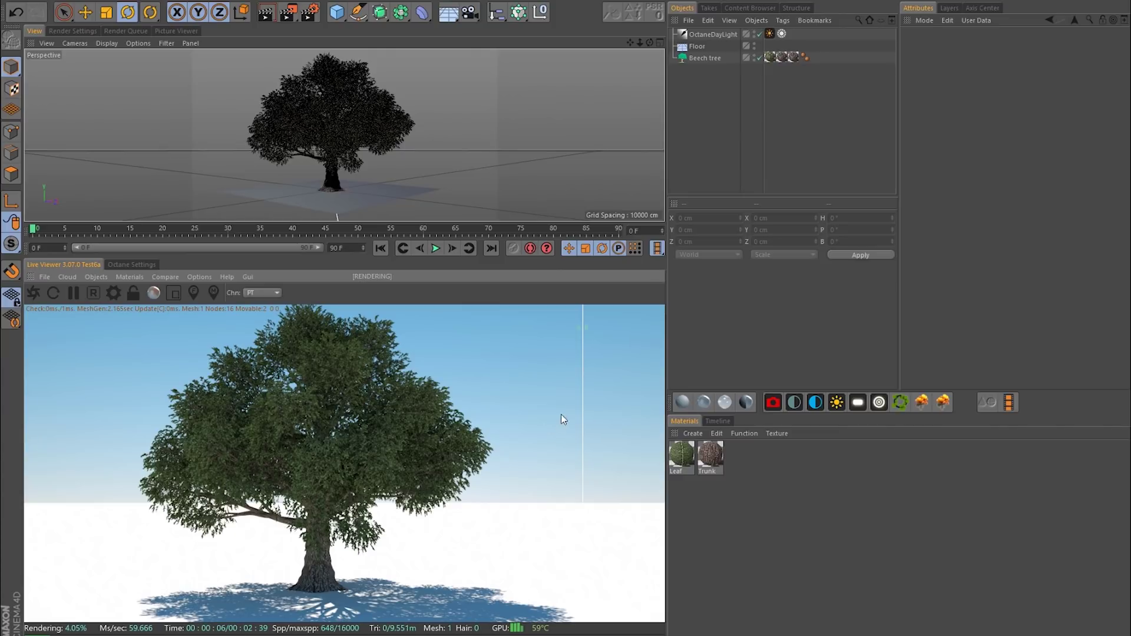
left_click_drag(582, 411, 532, 413)
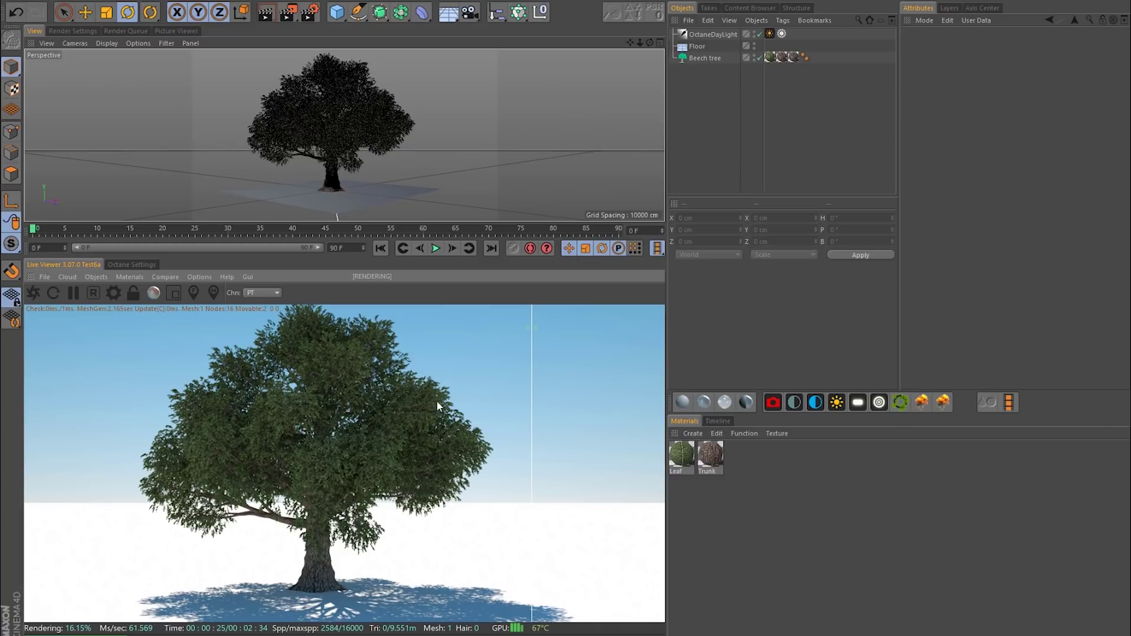
Step: Set the GI clamp of the Octane Pathtracing kernel to 1
left_click(114, 292)
double_click(110, 408)
type("1.")
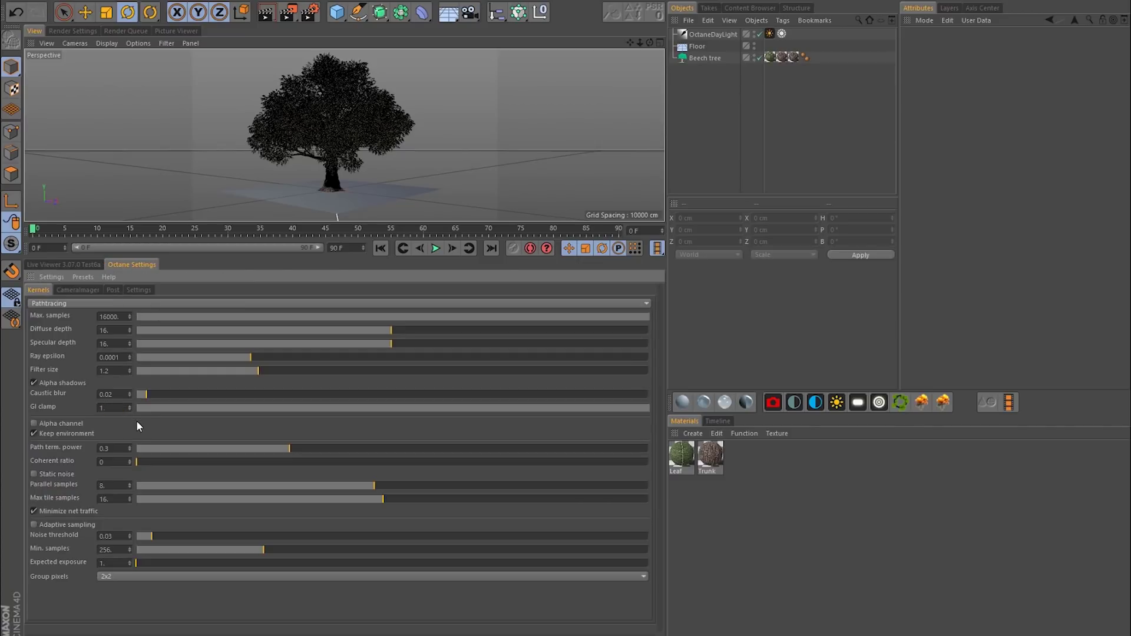
Step: Open the Leaf material in the Octane Node Editor and enlarge the editor area to show its whole node network
key("Return")
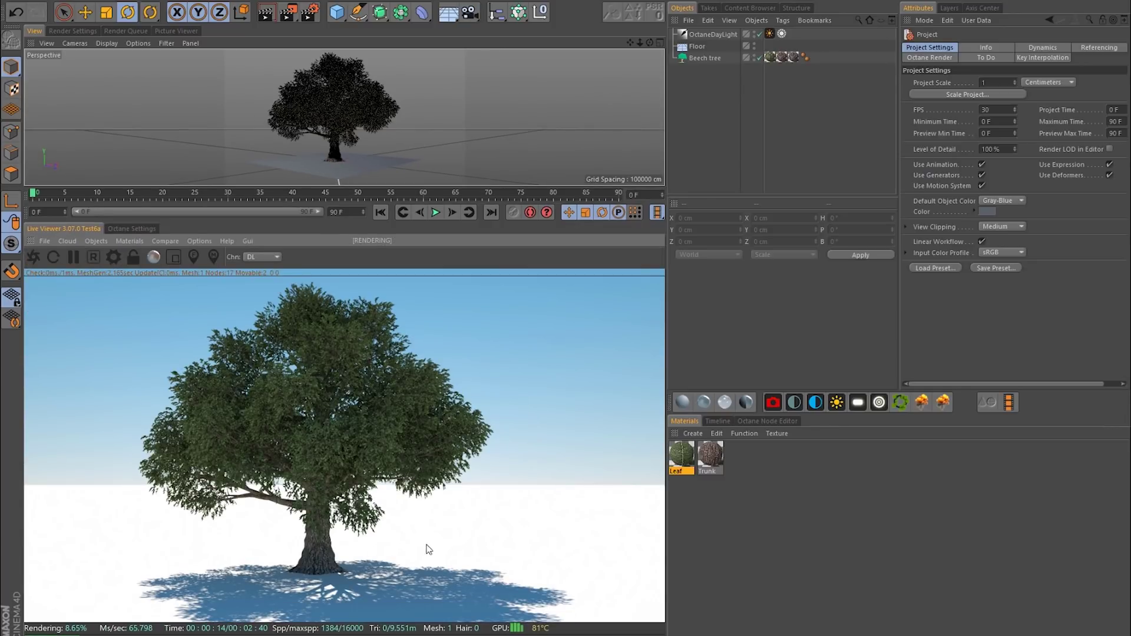
left_click(681, 455)
left_click(764, 422)
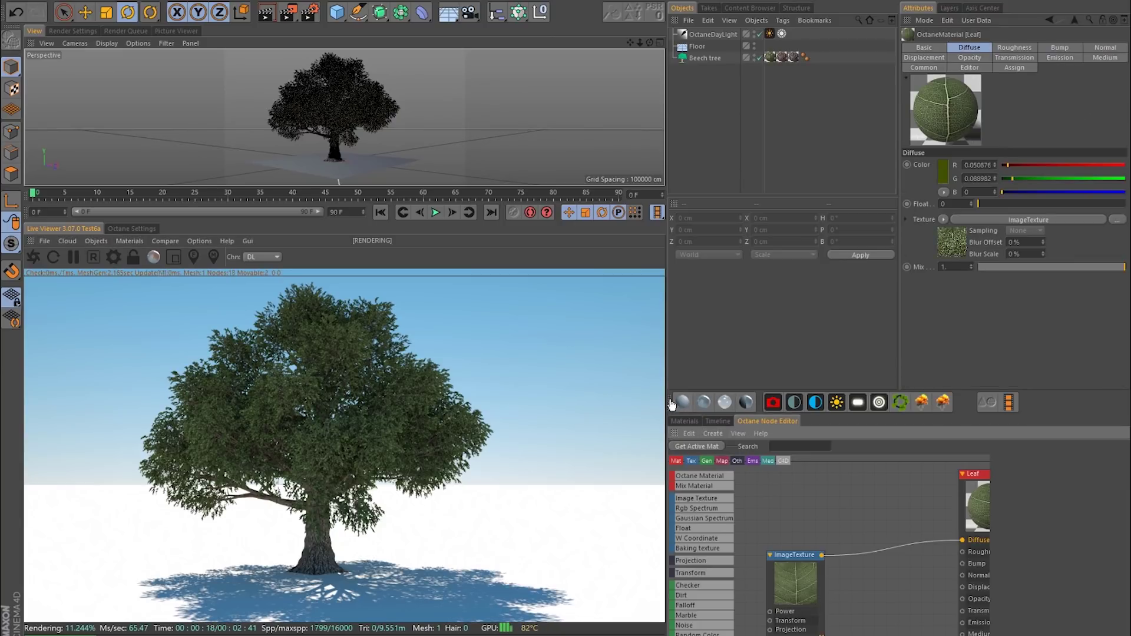
left_click_drag(666, 392, 504, 392)
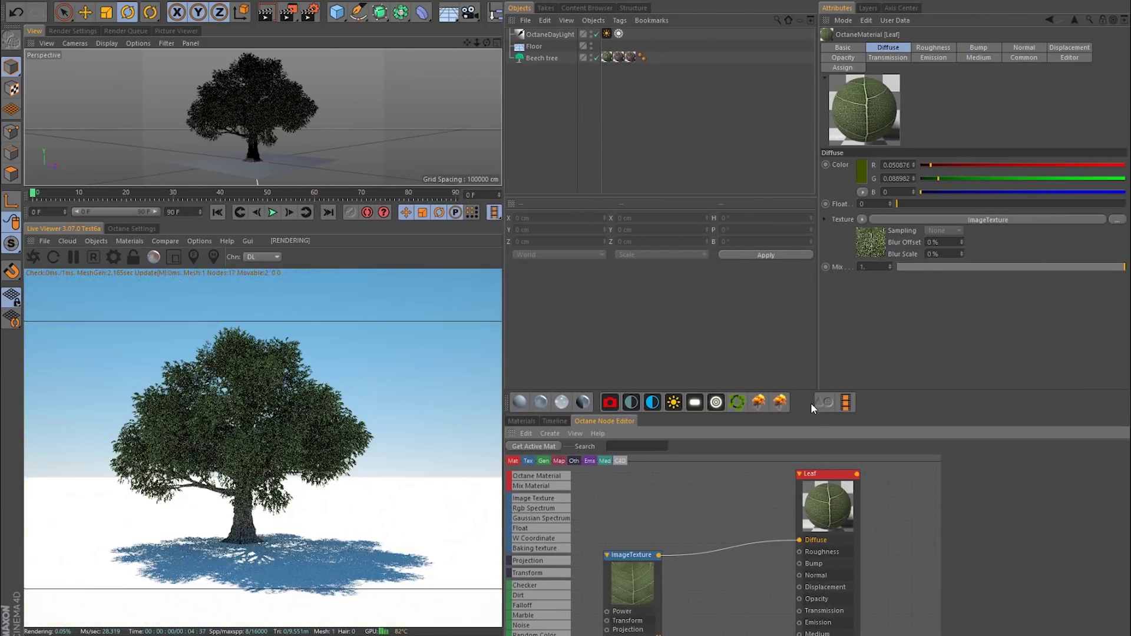
left_click_drag(805, 390, 806, 196)
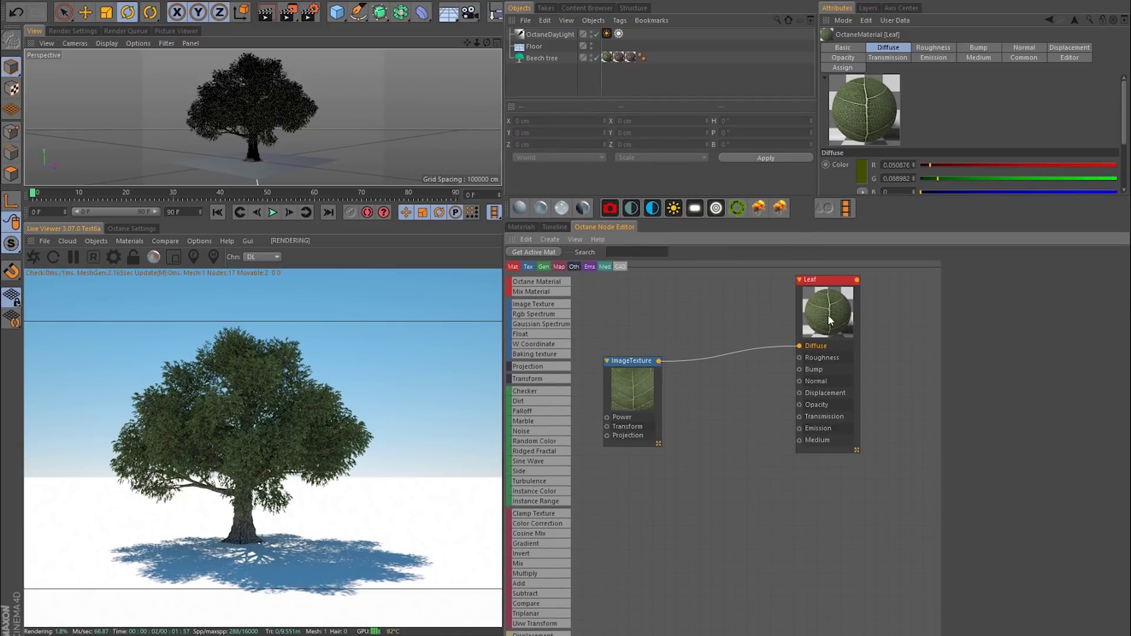
left_click_drag(831, 322, 832, 335)
middle_click_drag(715, 366, 706, 337)
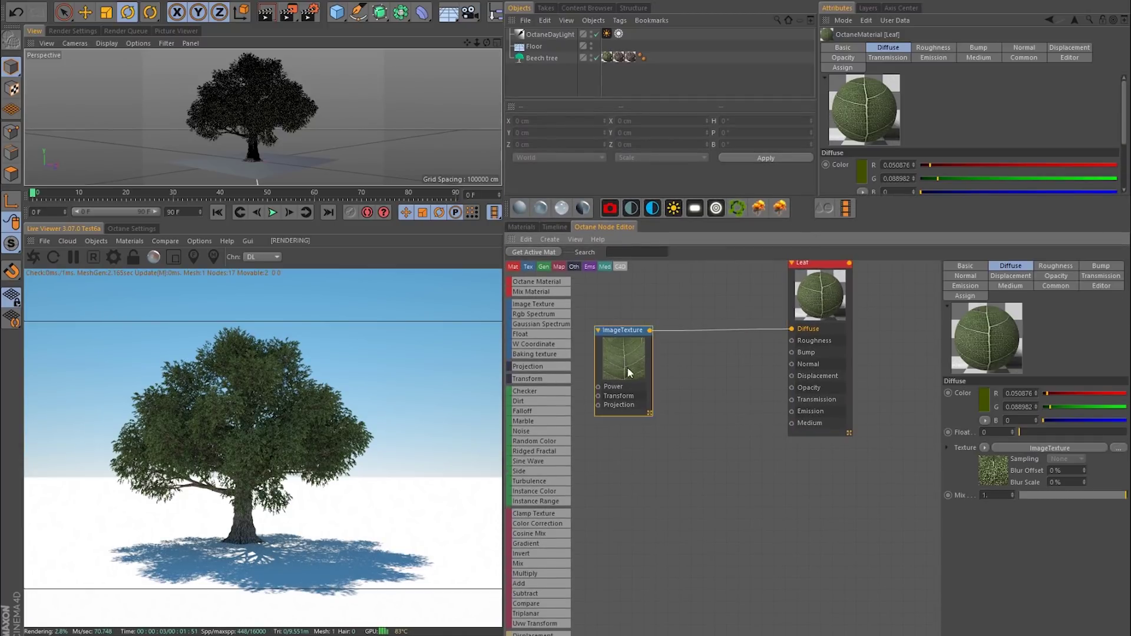
Step: Try linking the ImageTexture to the Leaf material's Transmission, then remove that link
left_click_drag(627, 366, 792, 400)
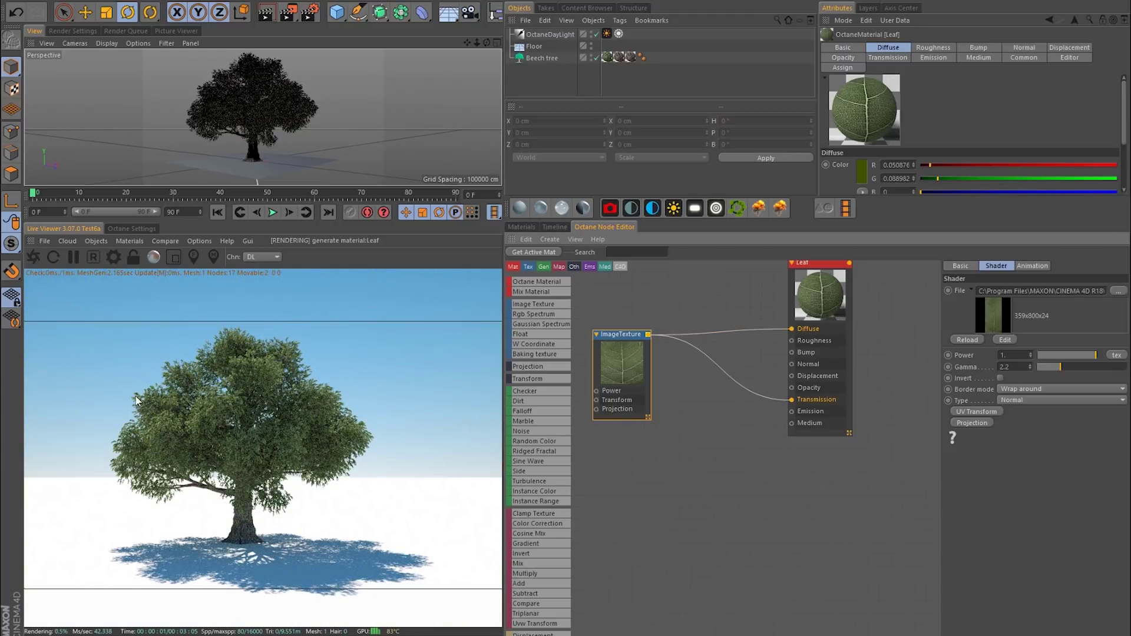
left_click(734, 380)
key("Delete")
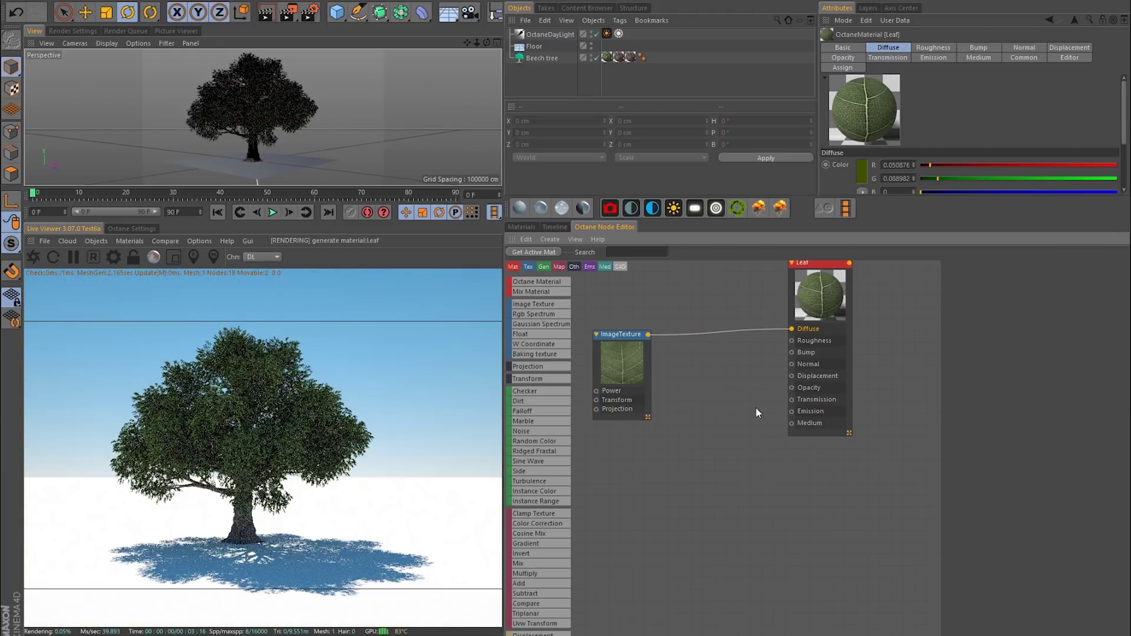
Step: Enable A/B comparison in the live render and connect the ImageTexture to the Leaf material's Transmission, comparing both versions of the foliage
left_click(165, 240)
left_click(182, 264)
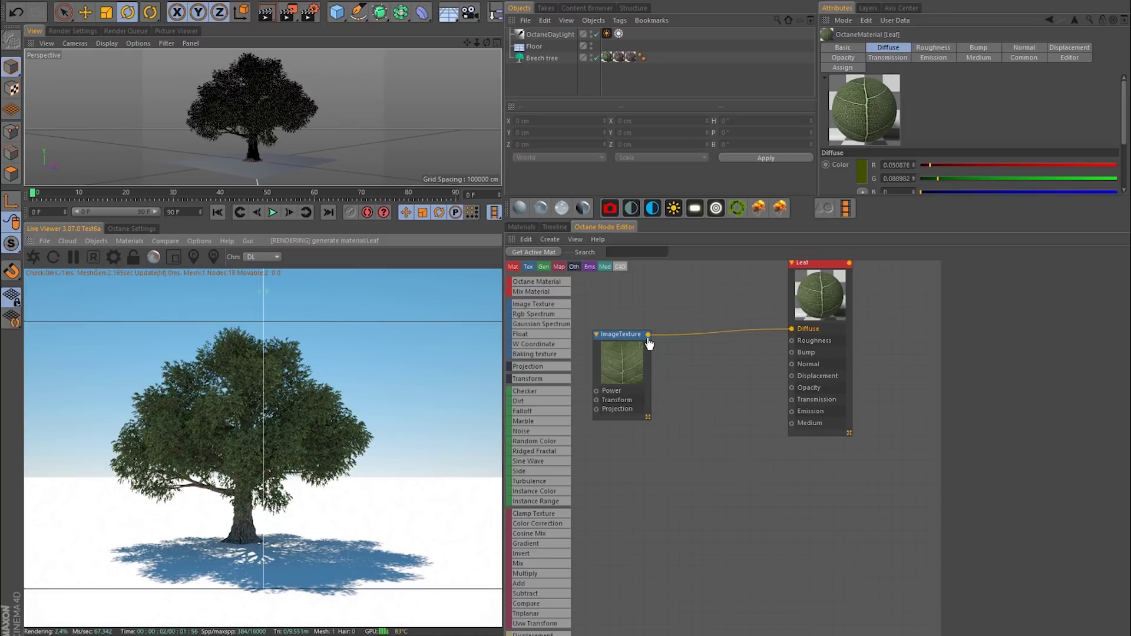
left_click_drag(648, 334, 794, 400)
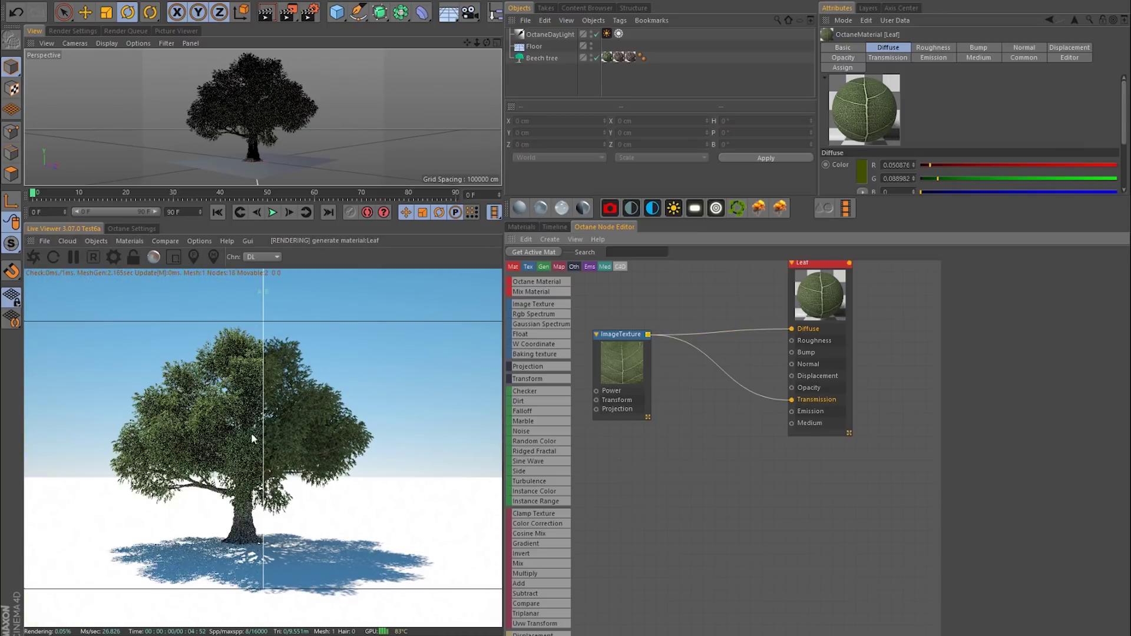
left_click_drag(264, 428, 404, 384)
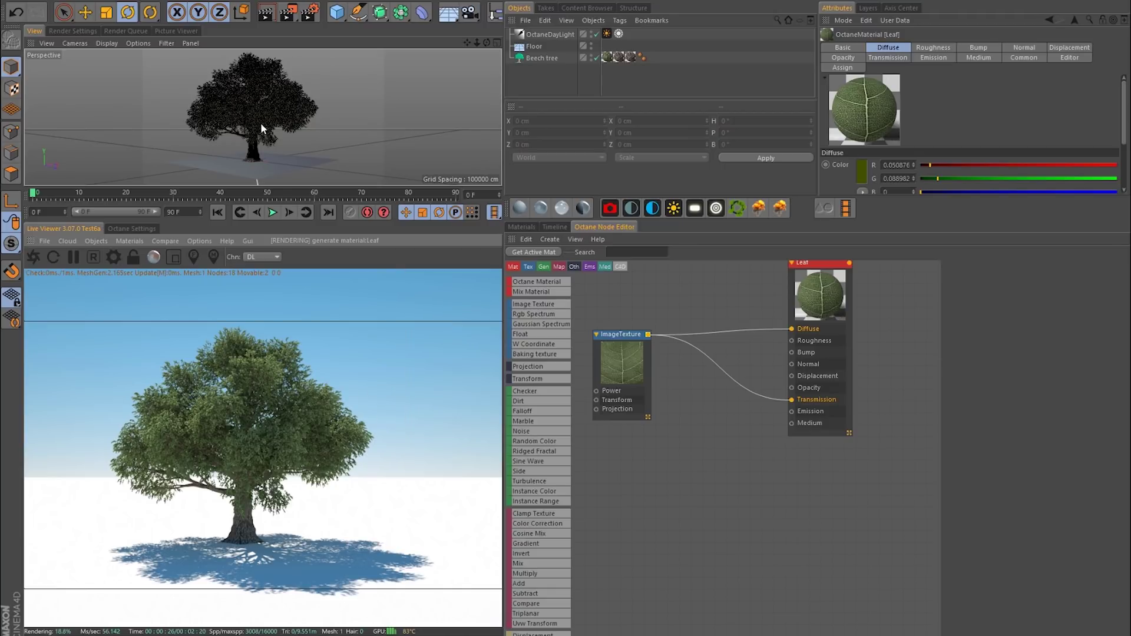
Step: Store a close-up live render of the tree's crown in the buffer and enable A/B comparison
scroll(258, 97, "up", 6)
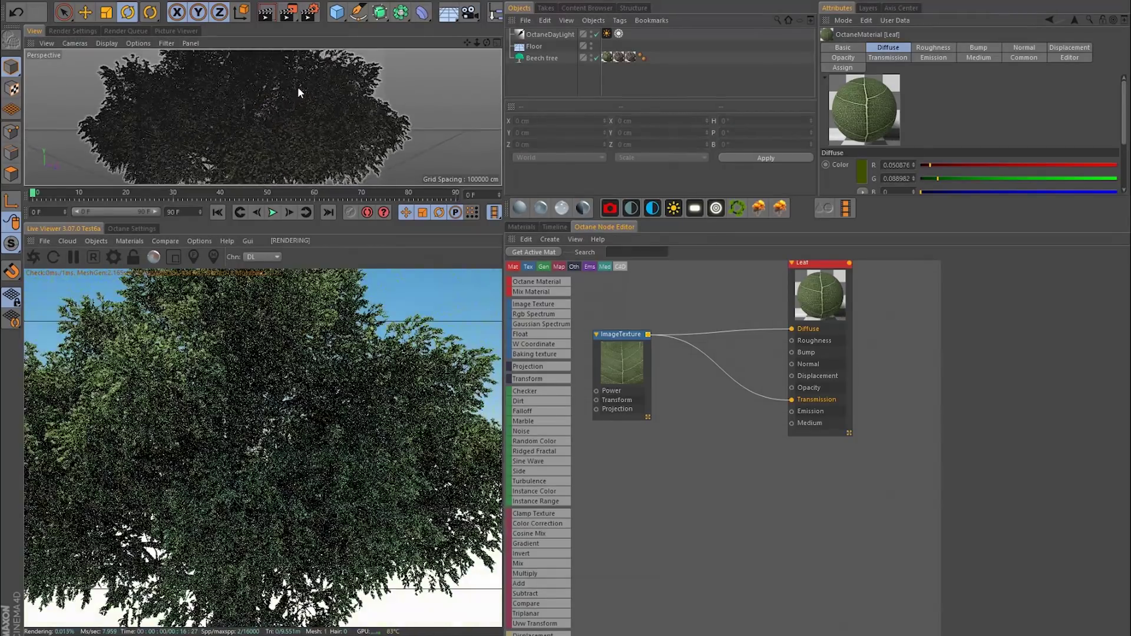
middle_click_drag(299, 117, 303, 152, "alt")
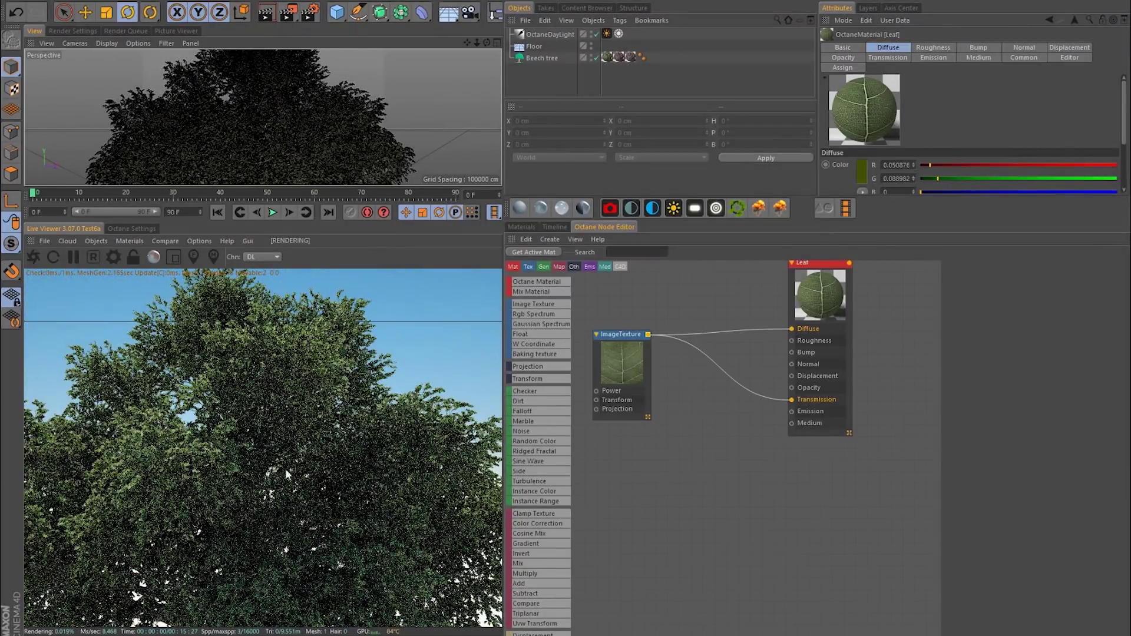
left_click(174, 241)
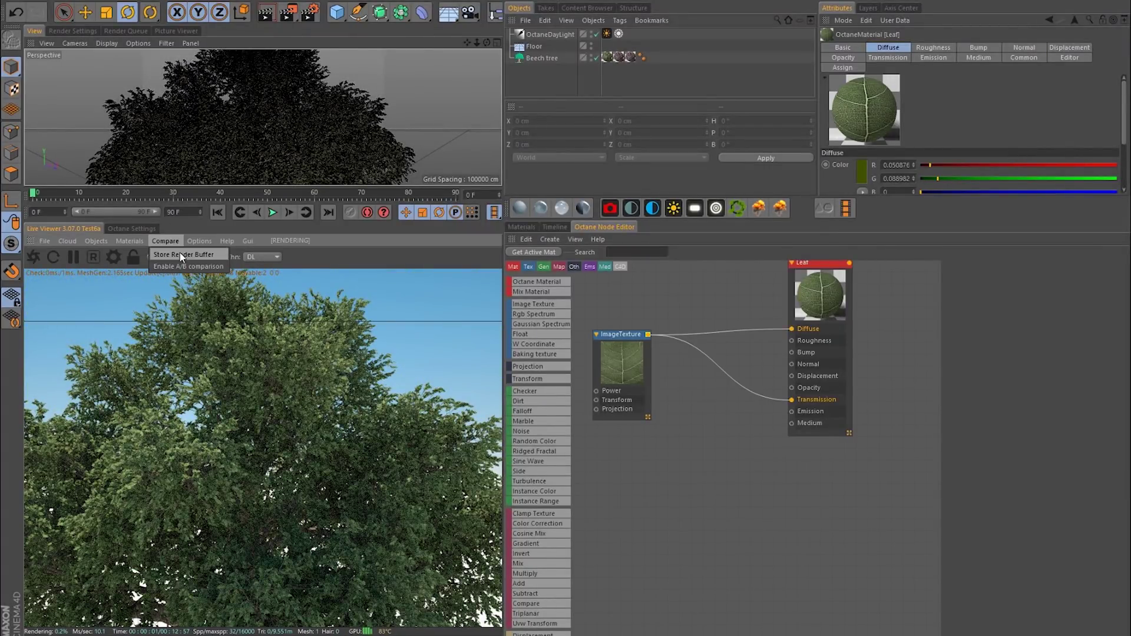
left_click(188, 254)
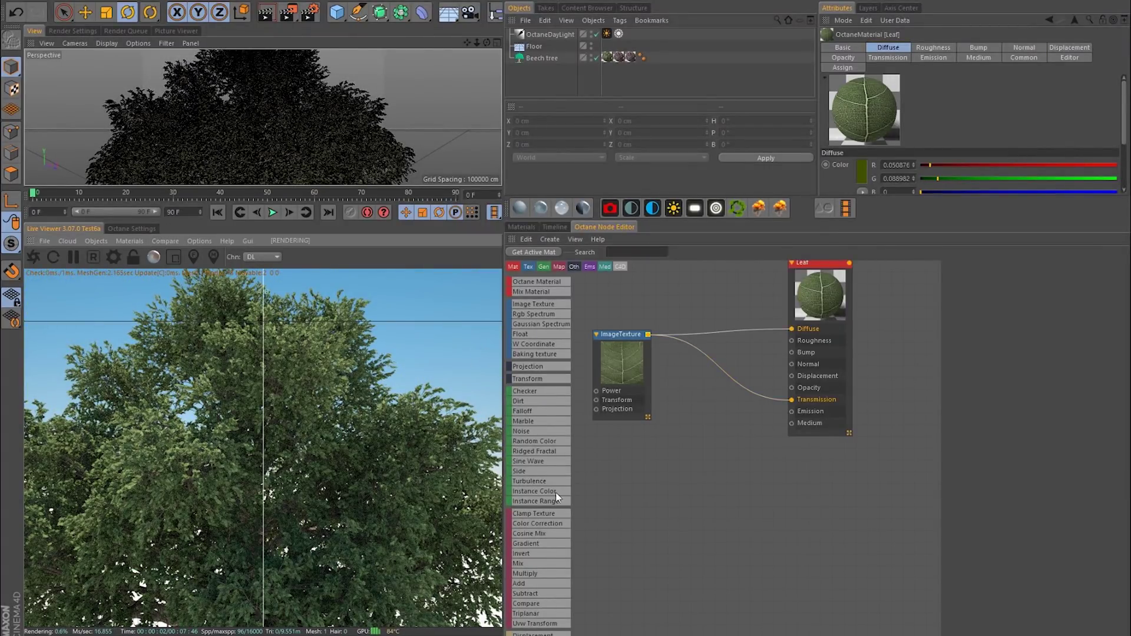
Step: Insert a Color Correction node between the ImageTexture and Transmission, and set its Gamma to about 0.78 while comparing renders
left_click_drag(549, 524, 719, 382)
left_click(720, 381)
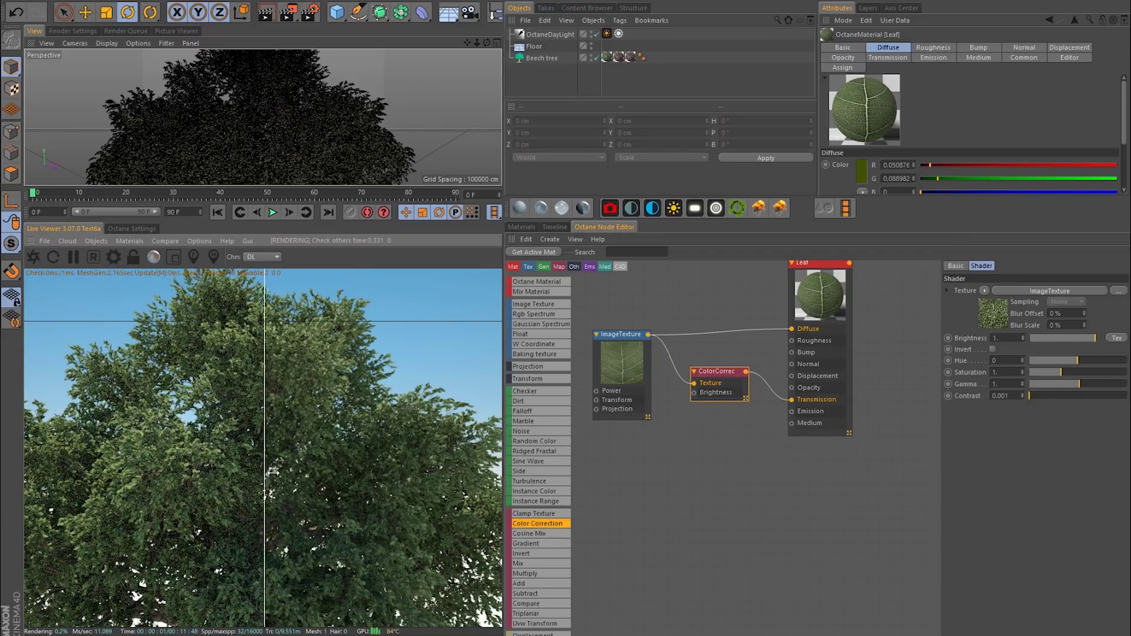
left_click_drag(1080, 386, 1072, 383)
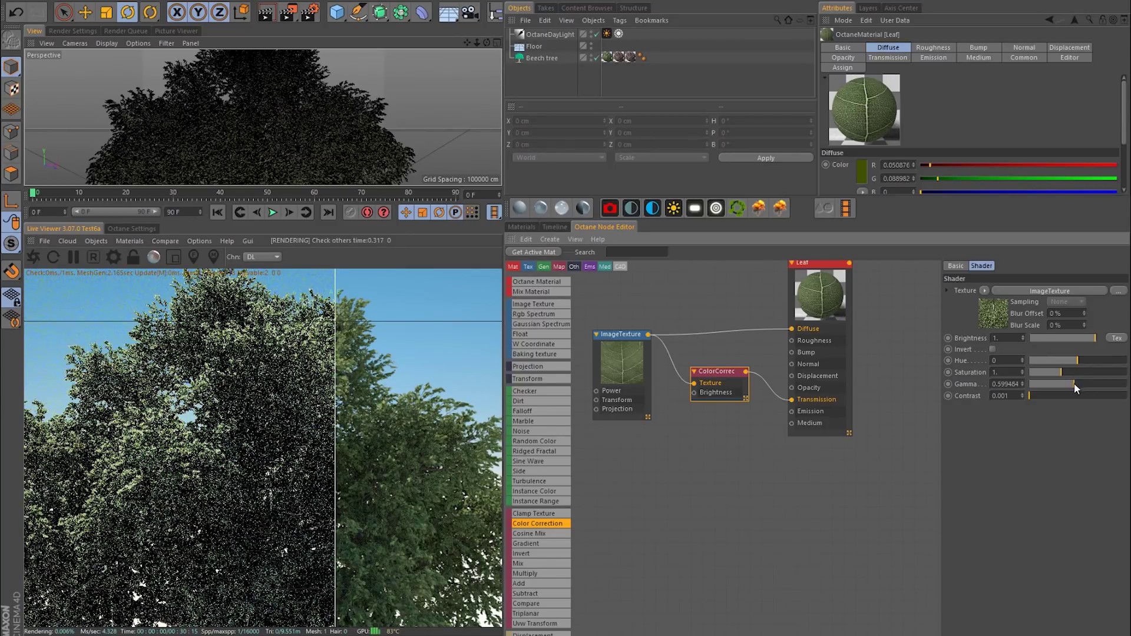
left_click_drag(335, 441, 272, 431)
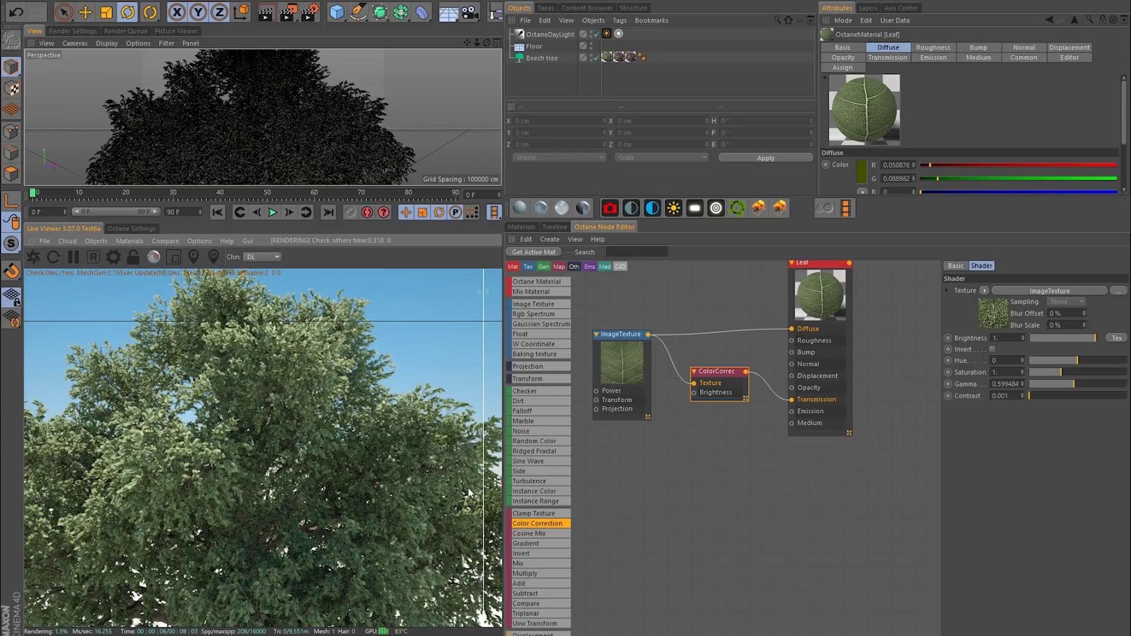
left_click_drag(1074, 383, 1066, 383)
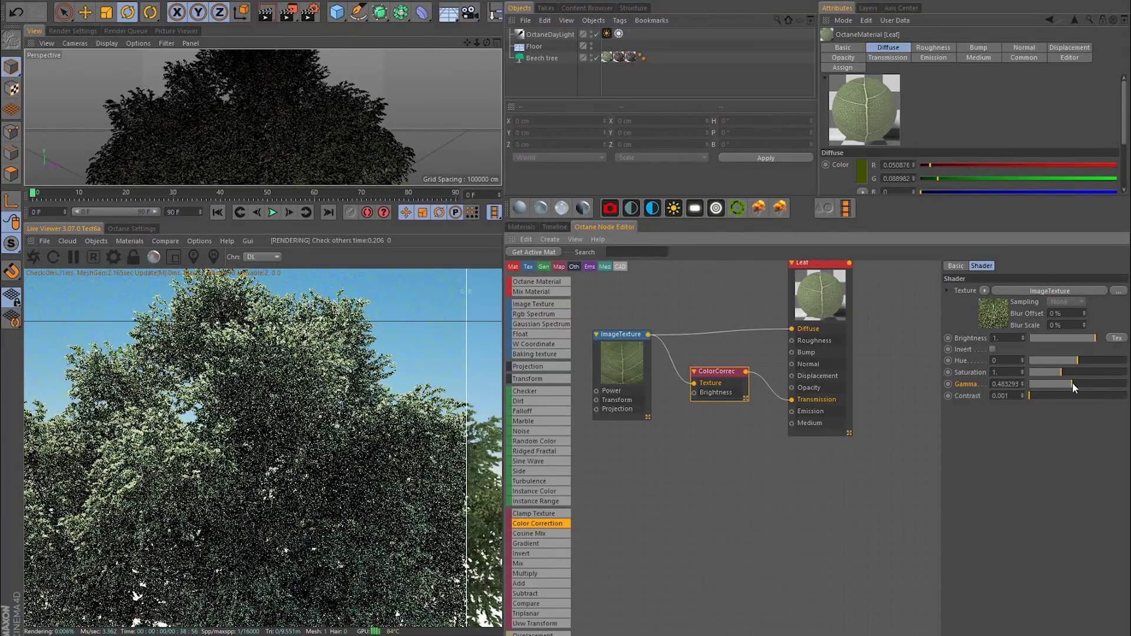
left_click_drag(1072, 383, 1078, 386)
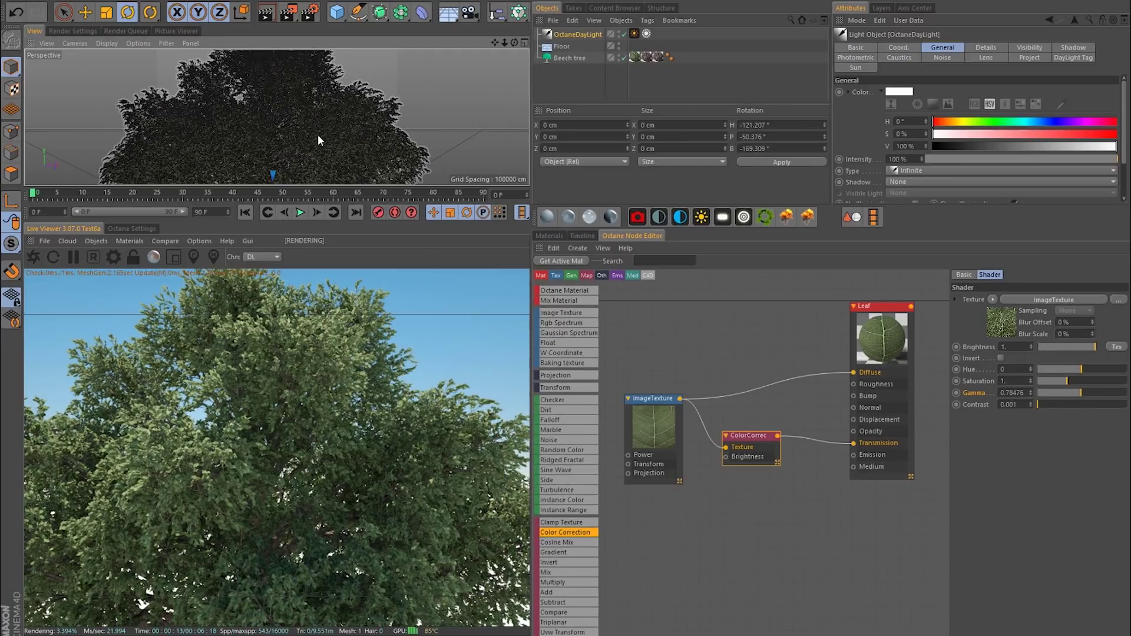
Step: Widen the viewport and live render area, make the viewport taller, and frame the tree down to its trunk
scroll(317, 140, "down", 3)
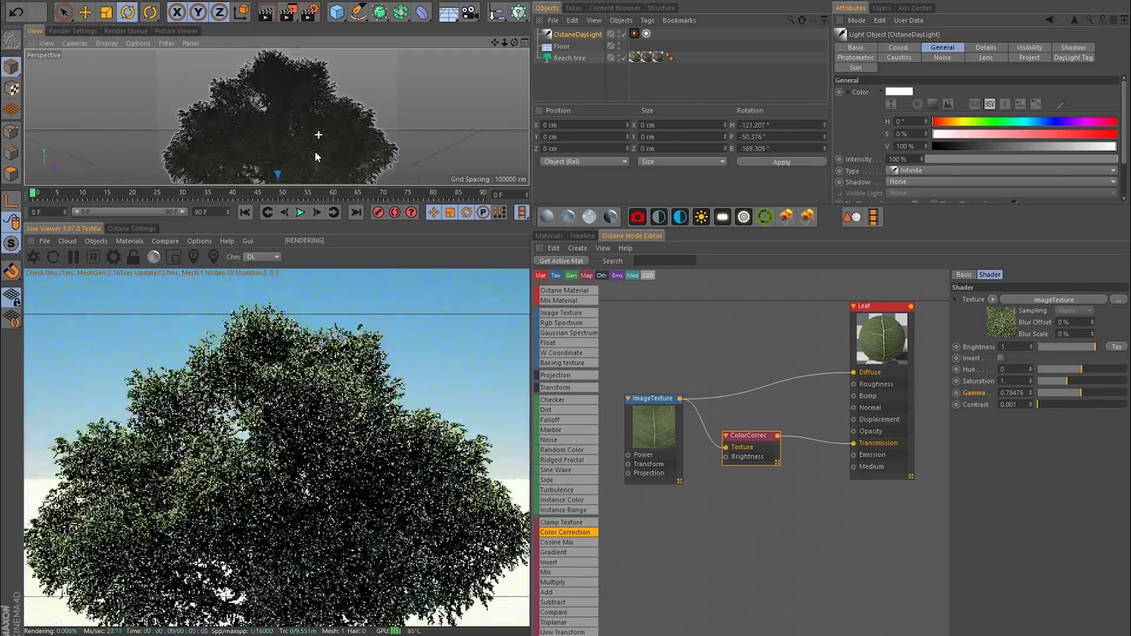
left_click_drag(555, 234, 651, 252)
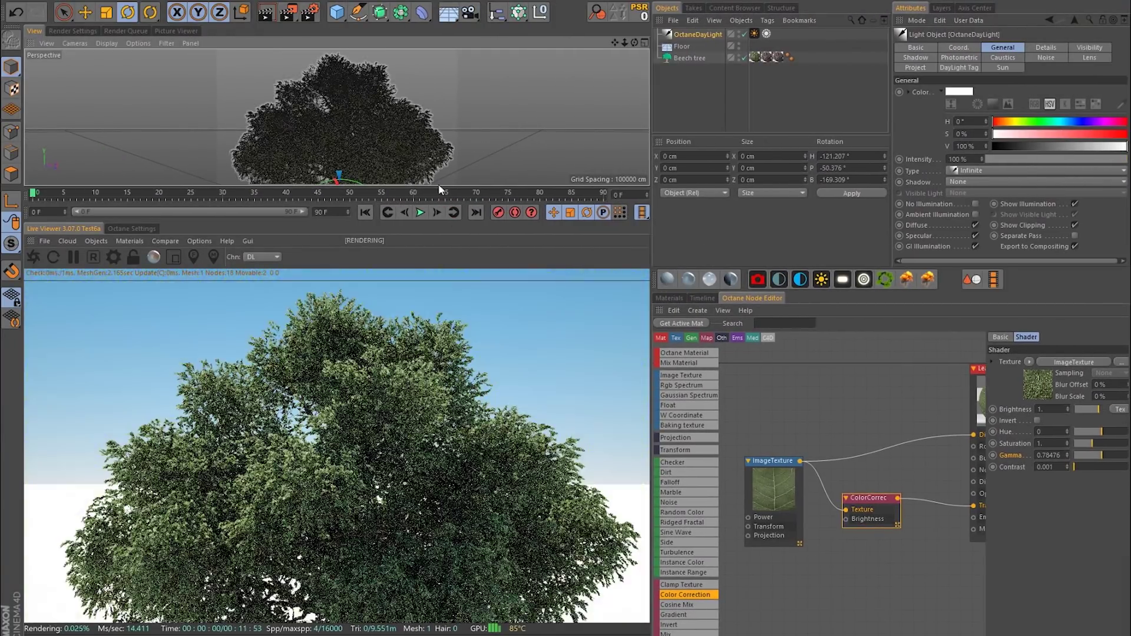
left_click_drag(441, 187, 446, 256)
scroll(416, 178, "down", 4)
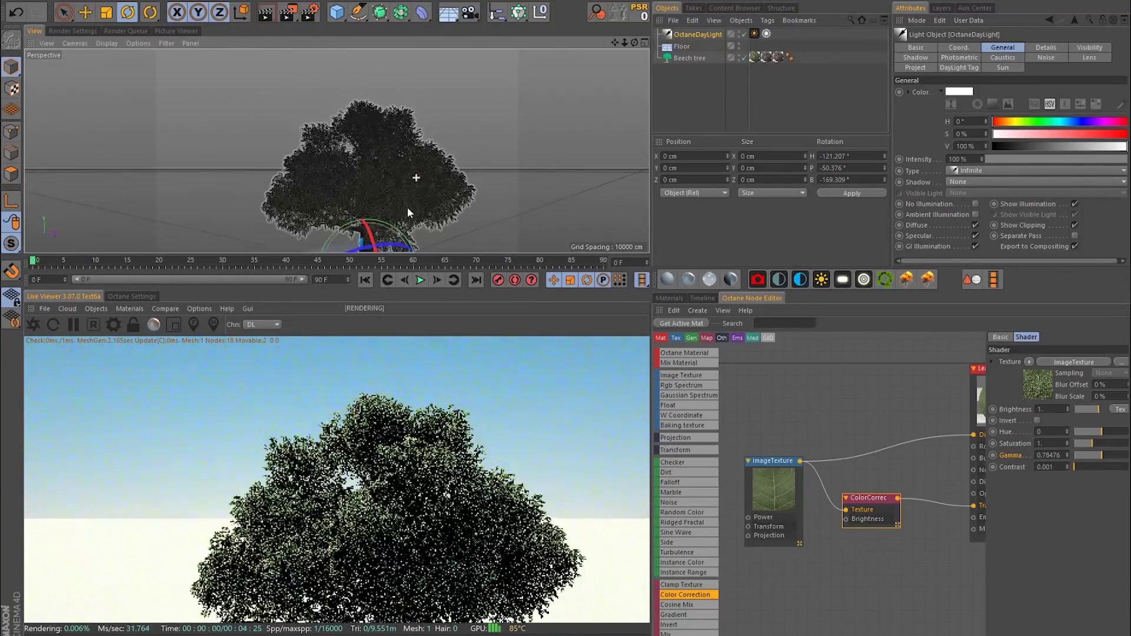
middle_click_drag(415, 177, 391, 126, "alt")
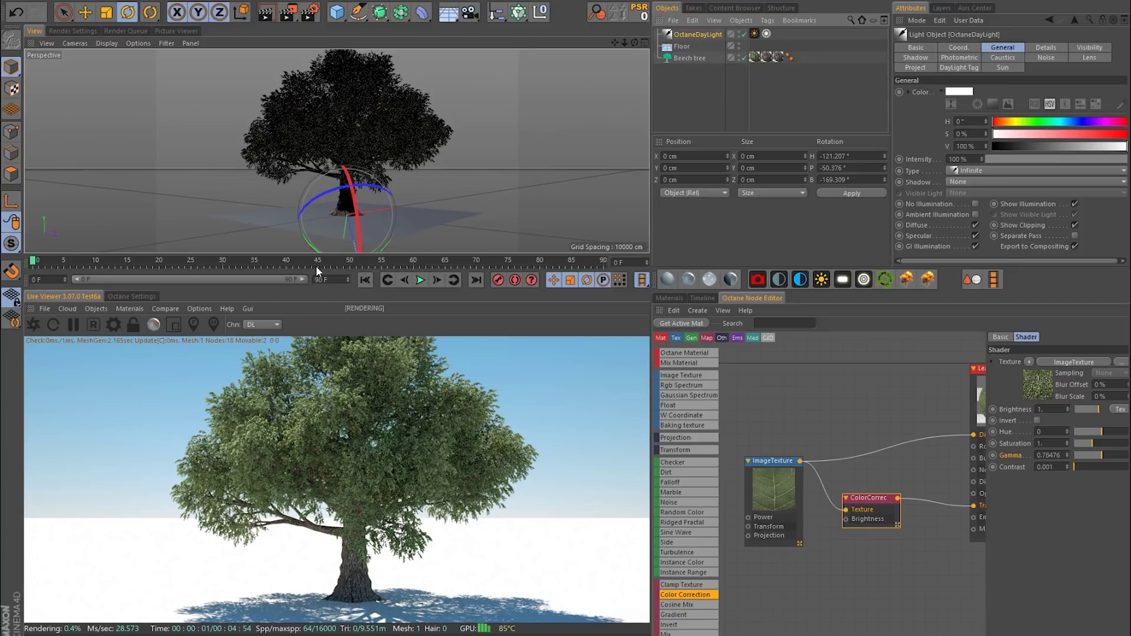
Step: Rotate the OctaneDayLight to about H -112.9°, P -81.2°, B -109.8° with the whole tree in view
left_click_drag(343, 237, 342, 213)
scroll(412, 125, "up", 2)
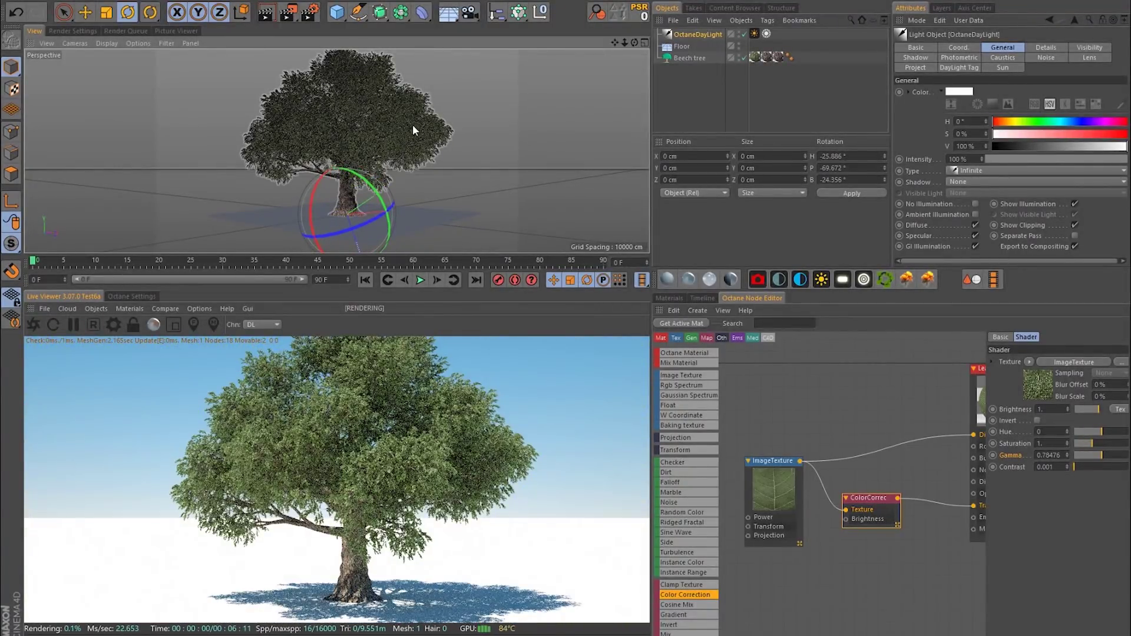
scroll(390, 144, "down", 4)
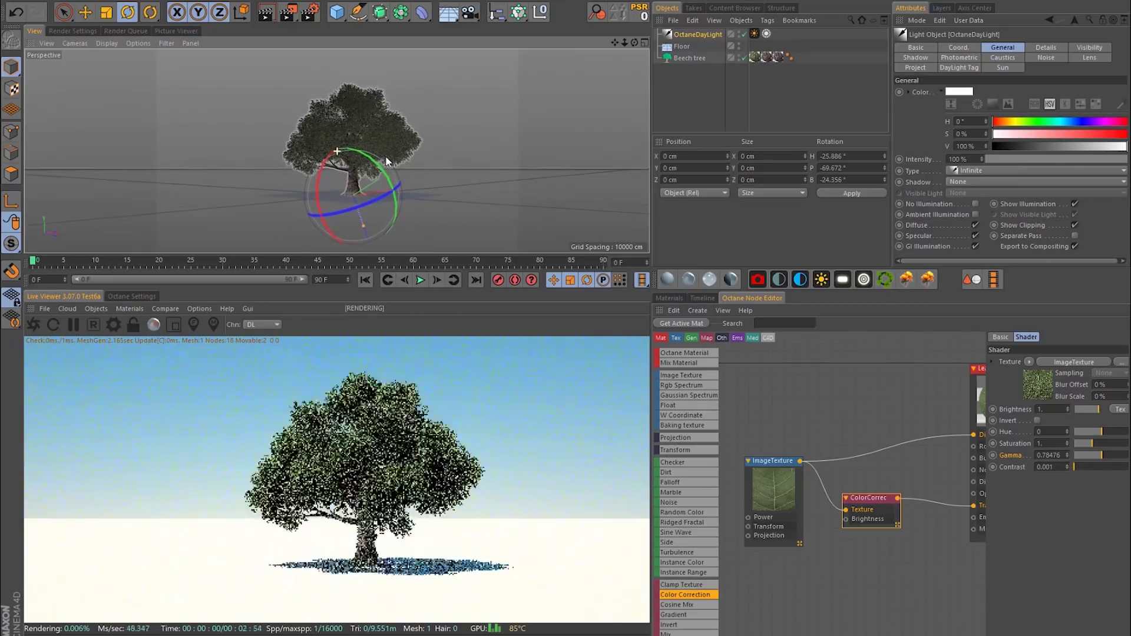
left_click_drag(387, 161, 371, 188)
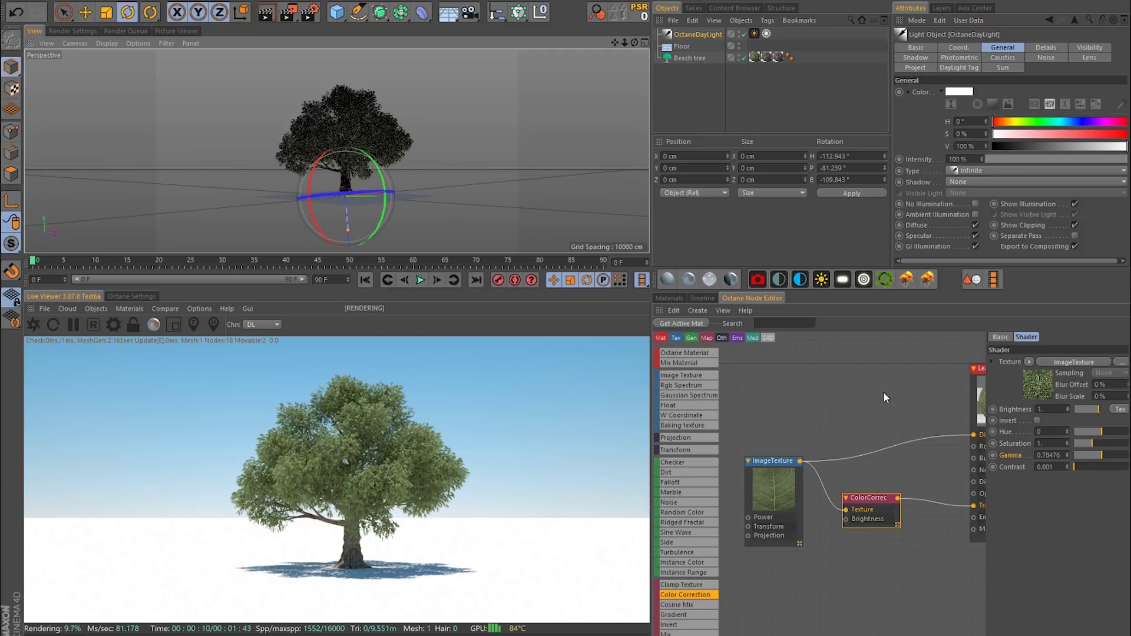
Step: Duplicate the Leaf material together with its ImageTexture and Color Correction nodes, placing the copy below the original
middle_click_drag(902, 393, 817, 401)
left_click(914, 398)
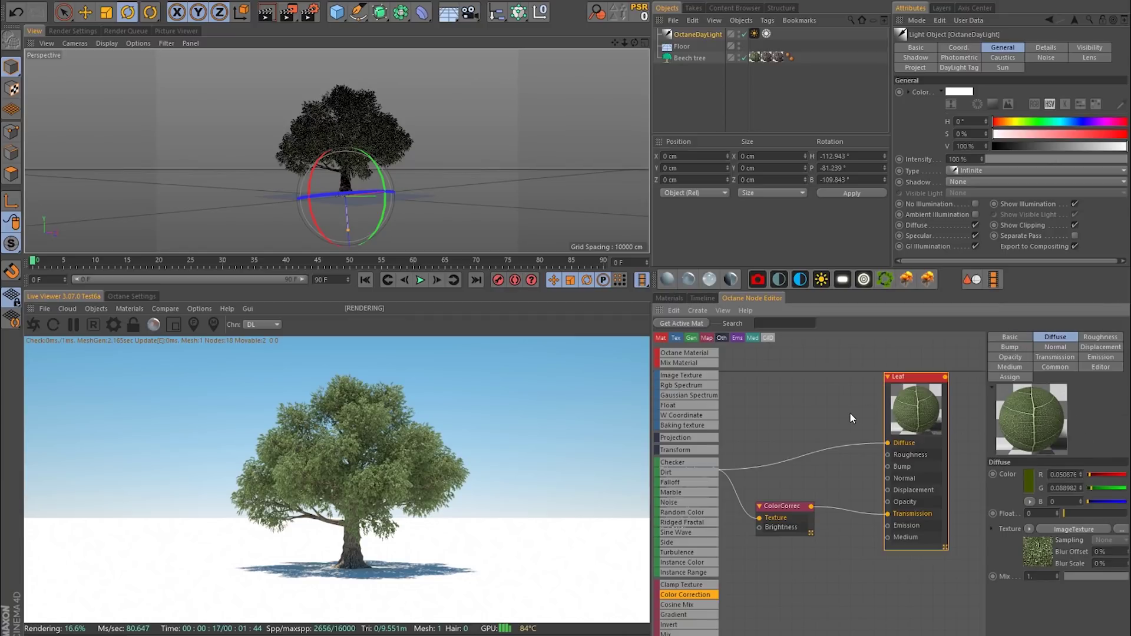
scroll(849, 412, "down", 3)
middle_click_drag(811, 443, 826, 389)
scroll(831, 388, "down", 2)
left_click_drag(740, 391, 936, 492)
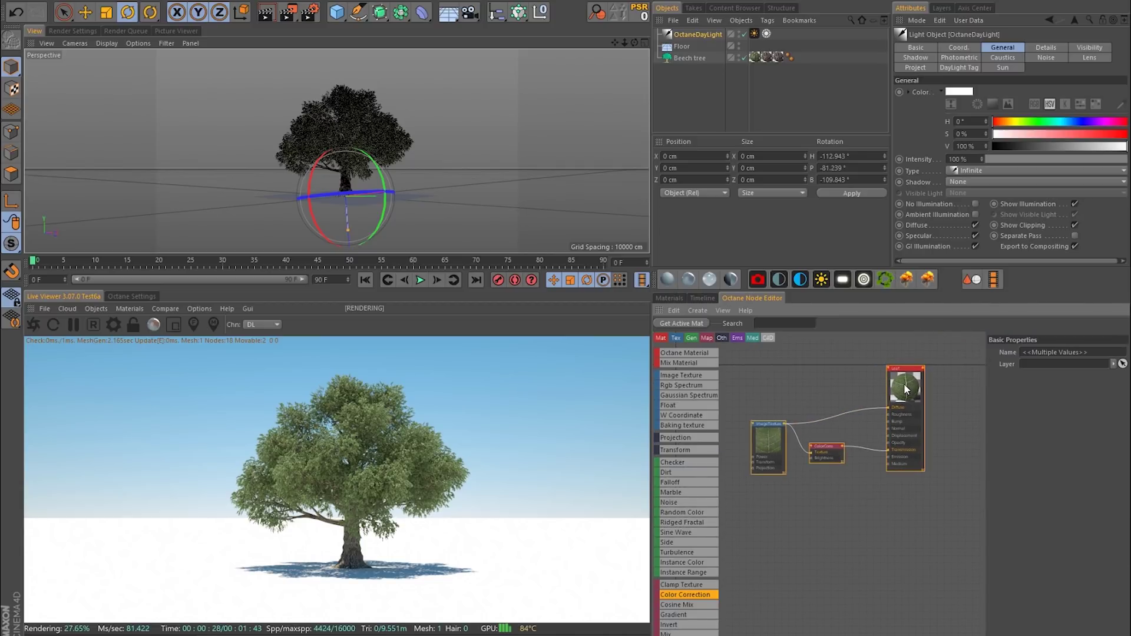
left_click_drag(904, 386, 912, 512, "ctrl")
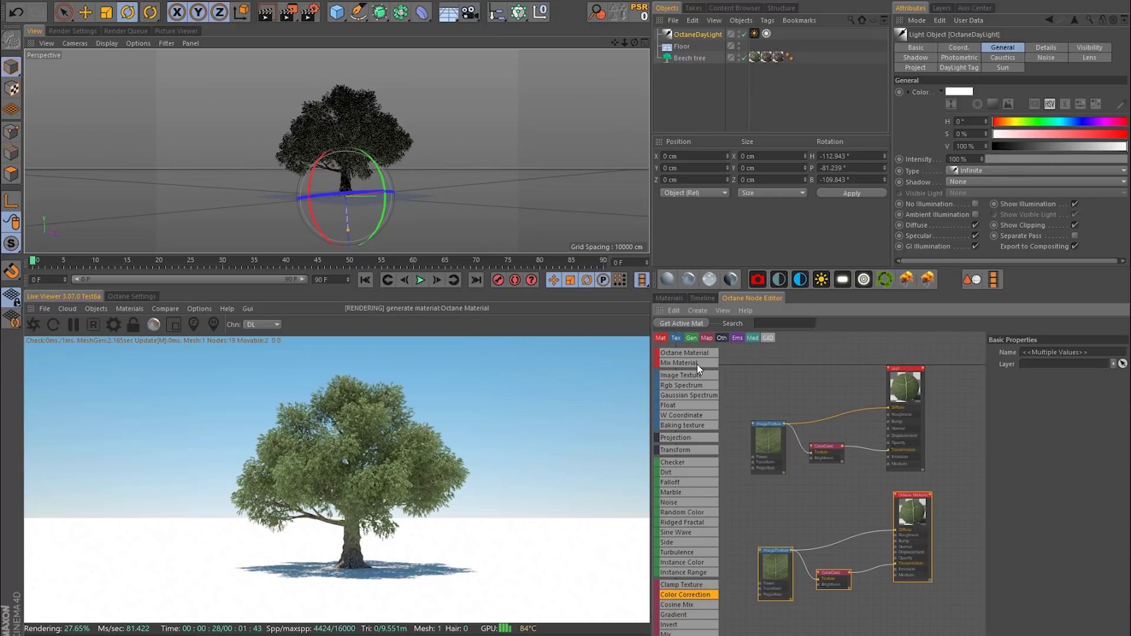
Step: Add a Mix Material node and connect the Leaf material and its duplicate to the two material inputs
left_click_drag(691, 365, 950, 425)
middle_click_drag(926, 391, 819, 387)
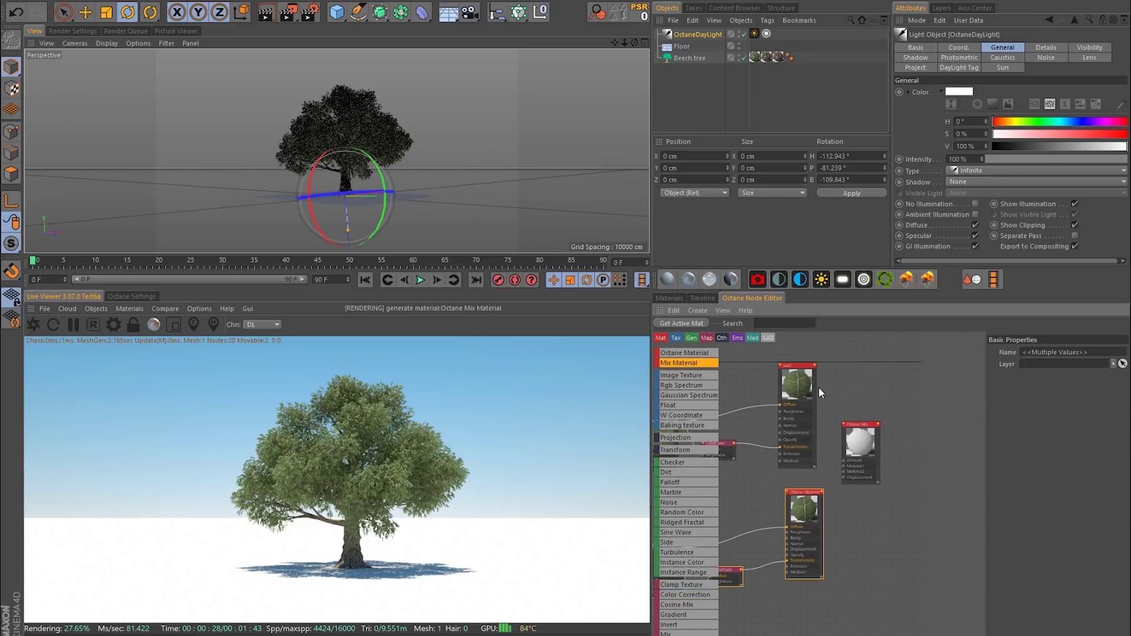
left_click_drag(813, 366, 844, 471)
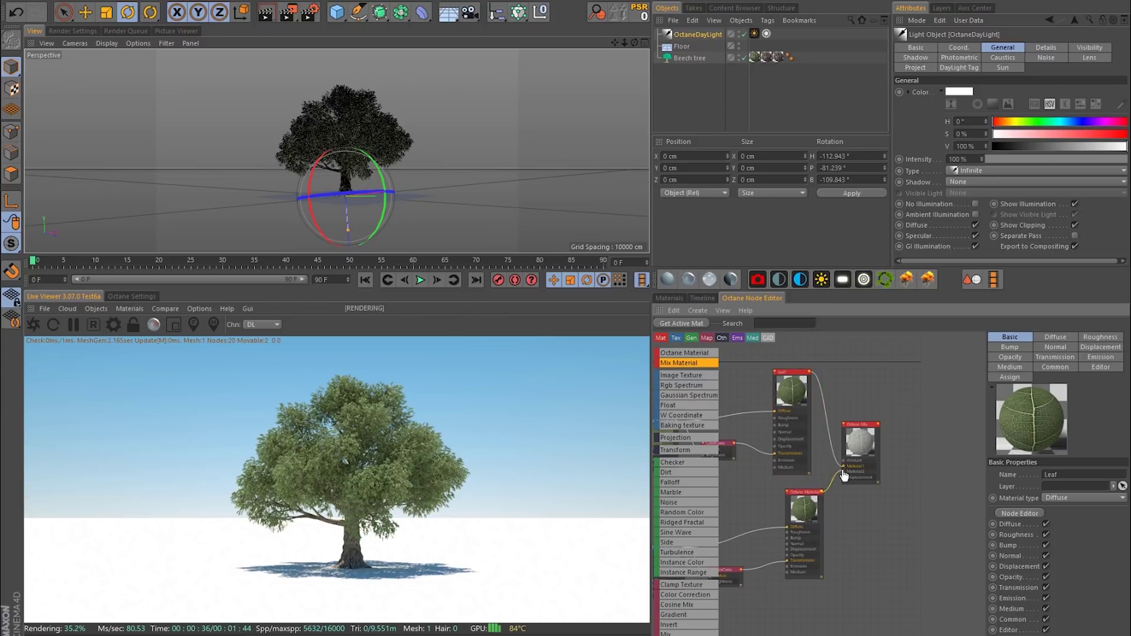
Step: Set the duplicated leaf material's type to Glossy, check the Octane Mix node and return to the scene's material list
left_click(815, 507)
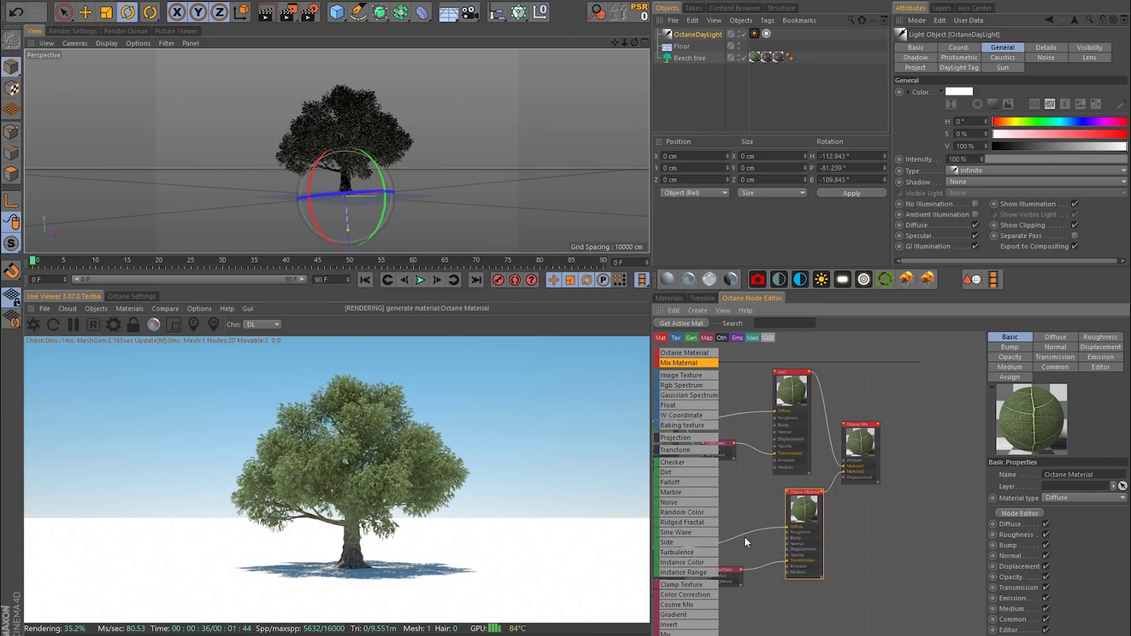
left_click(1046, 496)
left_click(1057, 518)
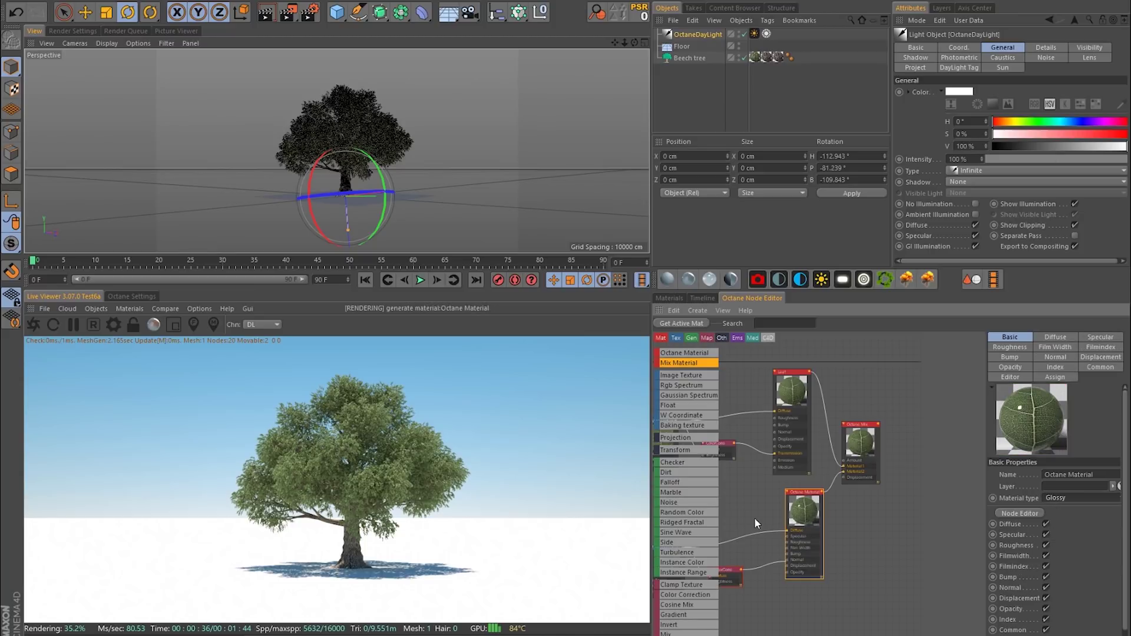
left_click(848, 470)
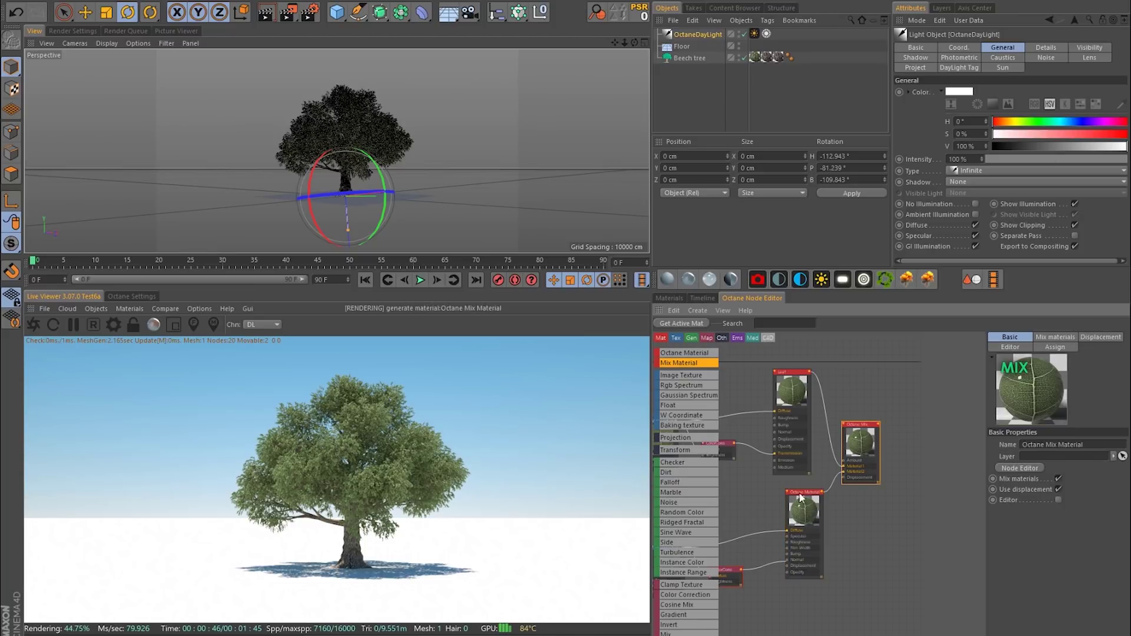
left_click(678, 301)
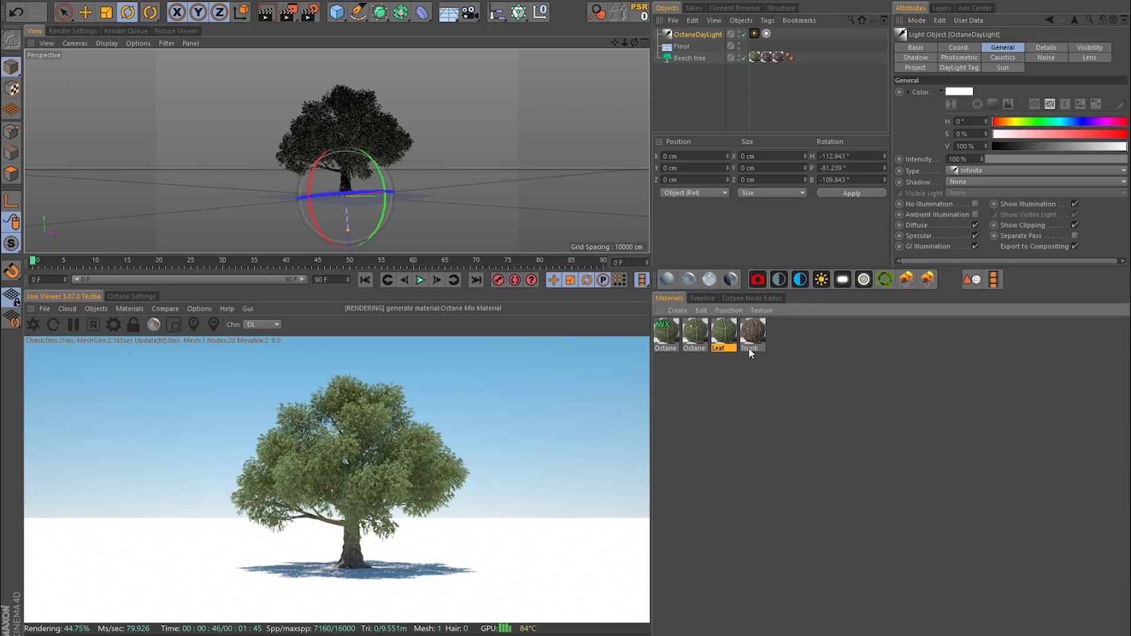
Step: Apply the Octane Mix material to the Beech tree in place of its Leaf material
left_click(668, 339)
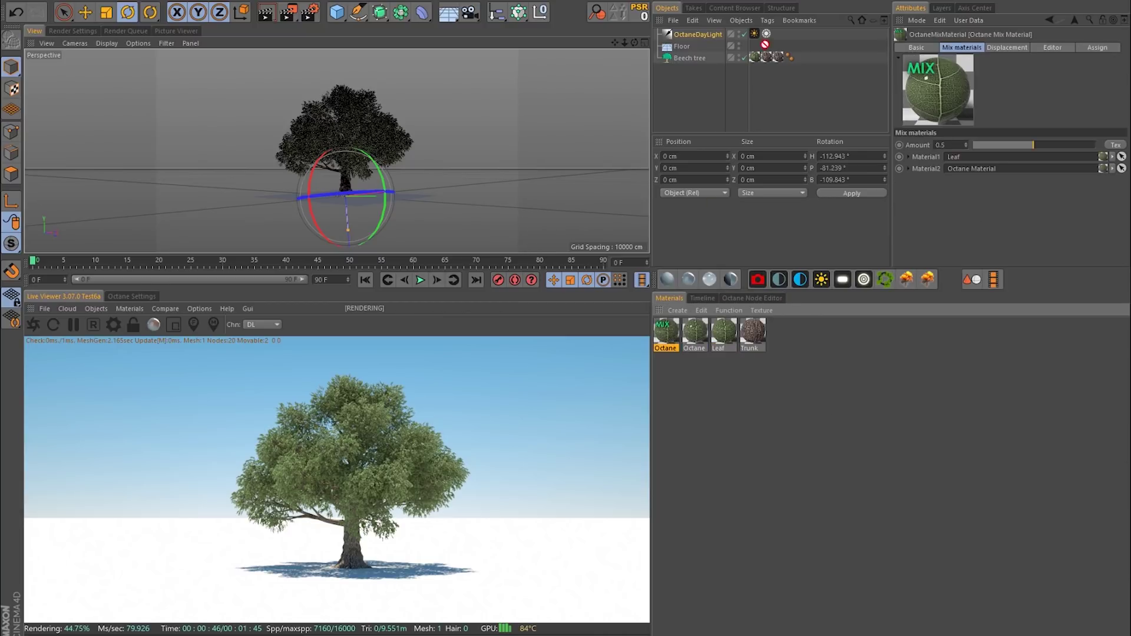
left_click_drag(764, 45, 756, 59)
left_click(754, 126)
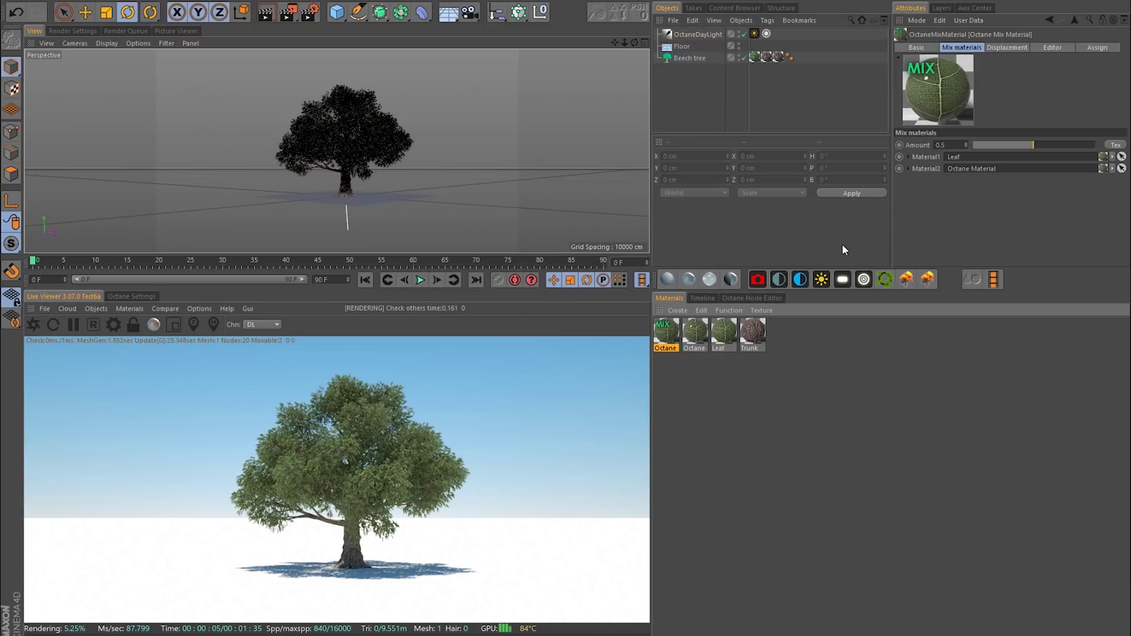
Step: Set the Octane Mix material's mix amount to 0
left_click(744, 298)
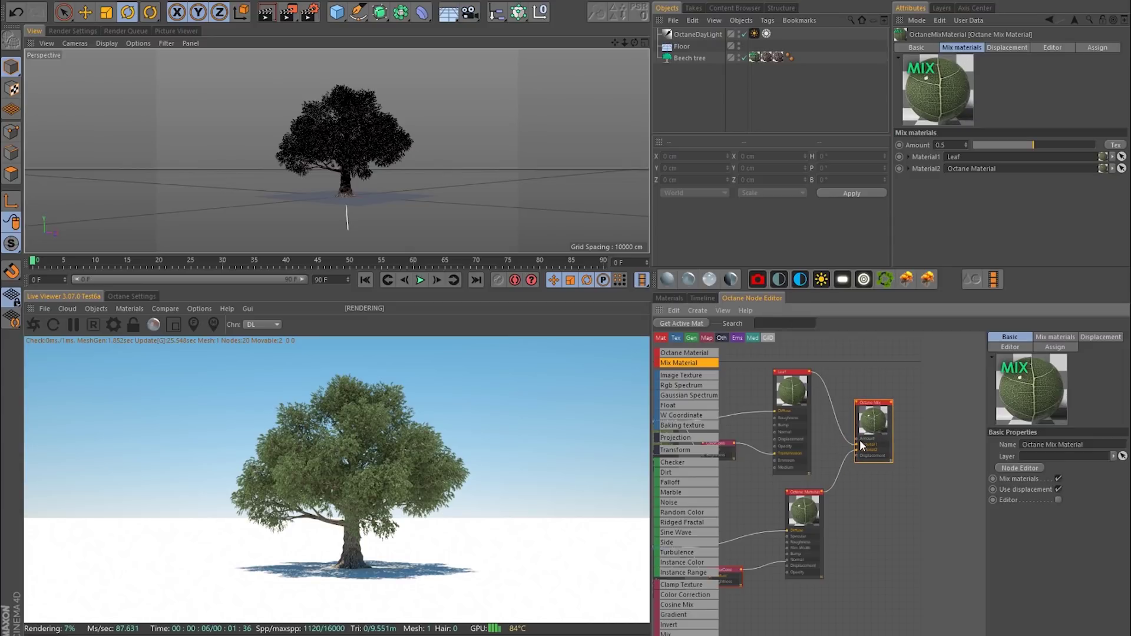
left_click(1055, 337)
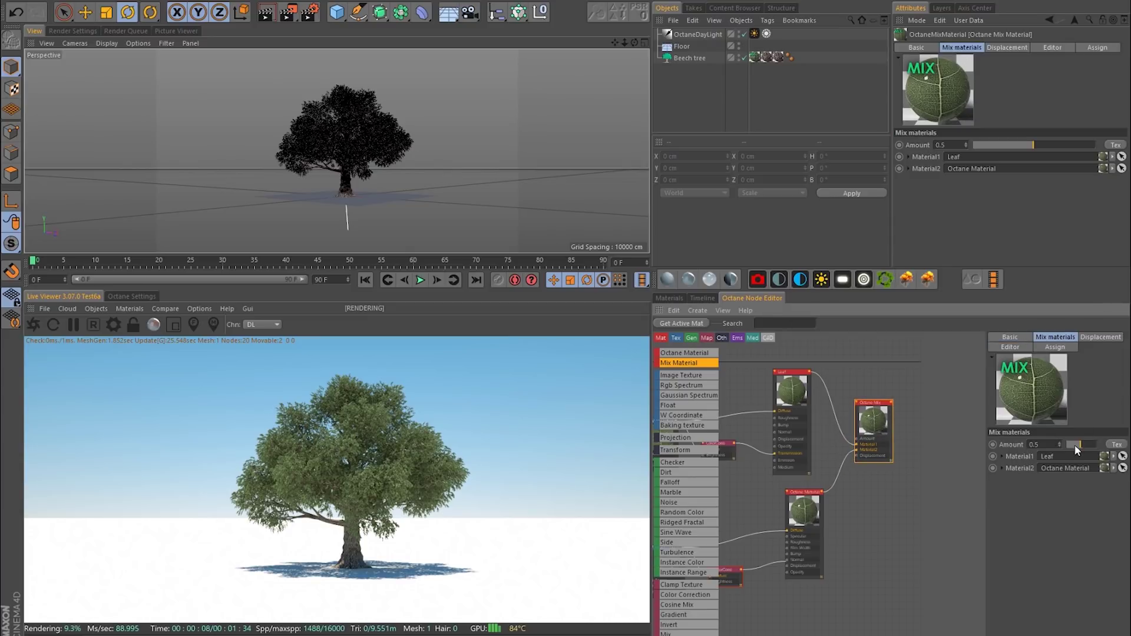
left_click_drag(1080, 446, 1040, 448)
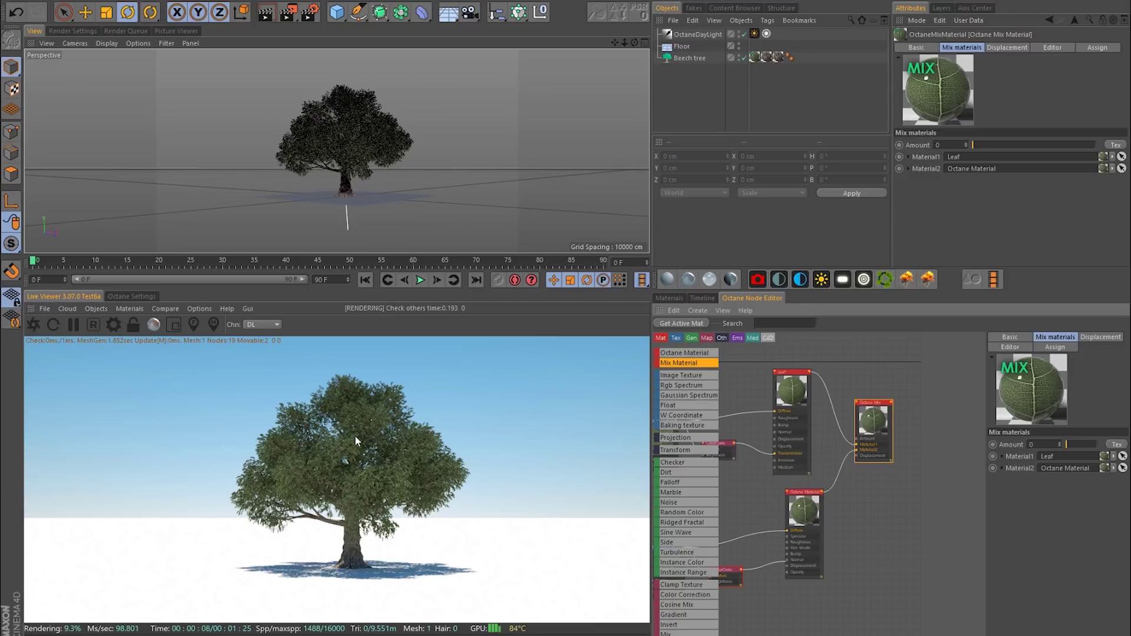
Step: Delete the Color Correction node feeding the glossy duplicate of the Leaf material
middle_click_drag(822, 534, 900, 490)
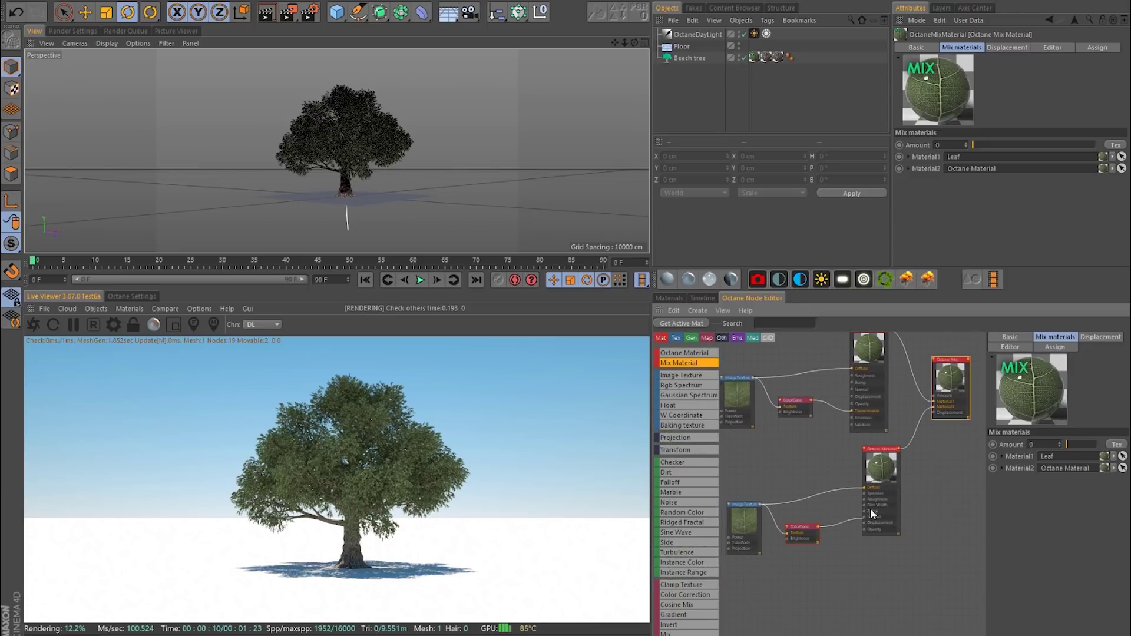
left_click(841, 521)
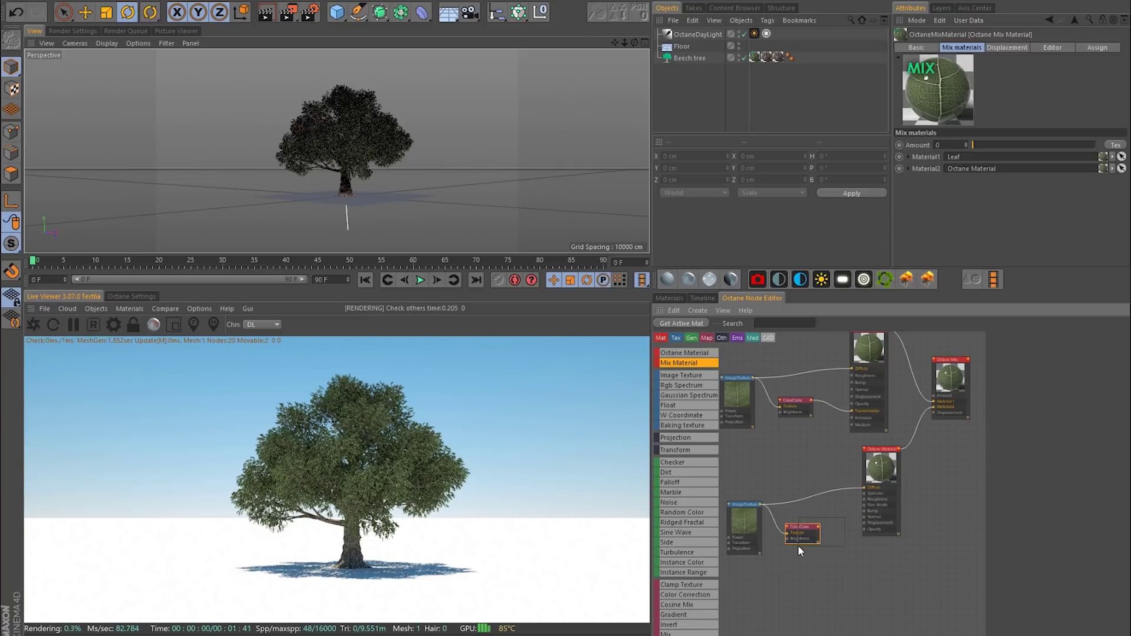
left_click_drag(798, 546, 801, 546)
key("Delete")
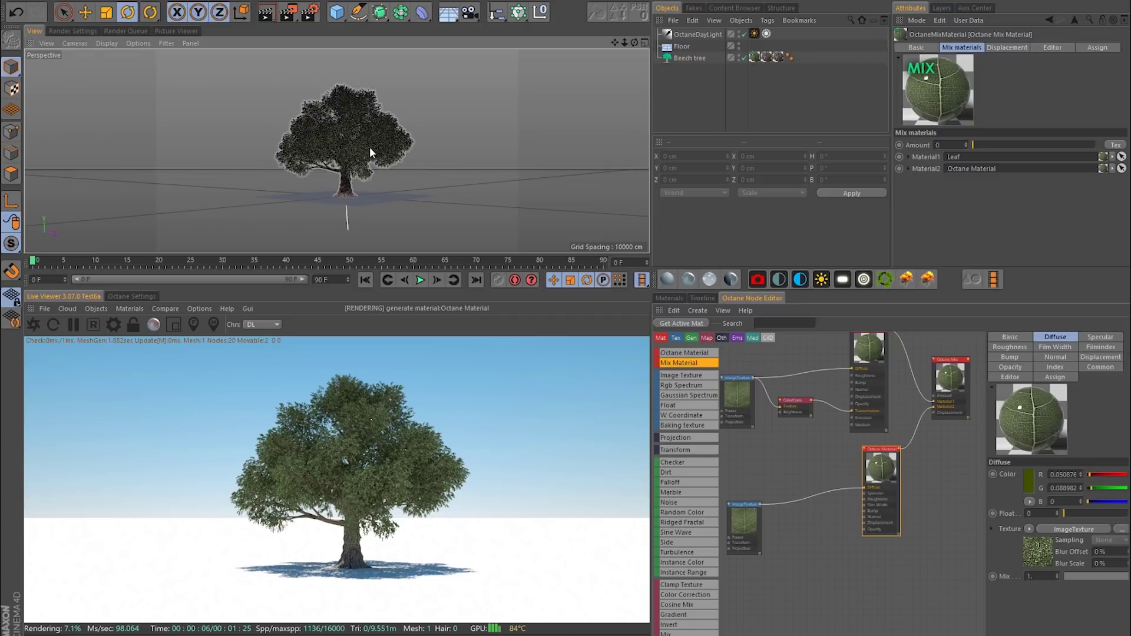
Step: Raise the glossy leaf material's roughness float to about 0.875 with the tree's crown filling the view
right_click_drag(368, 147, 423, 125, "alt")
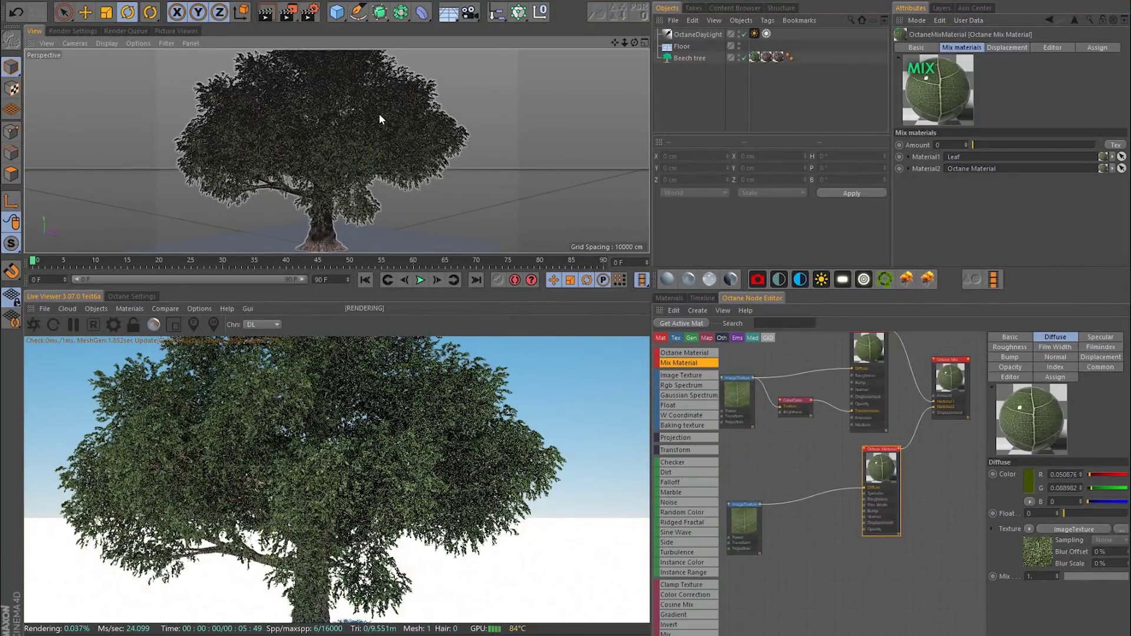
middle_click_drag(378, 113, 391, 161, "alt")
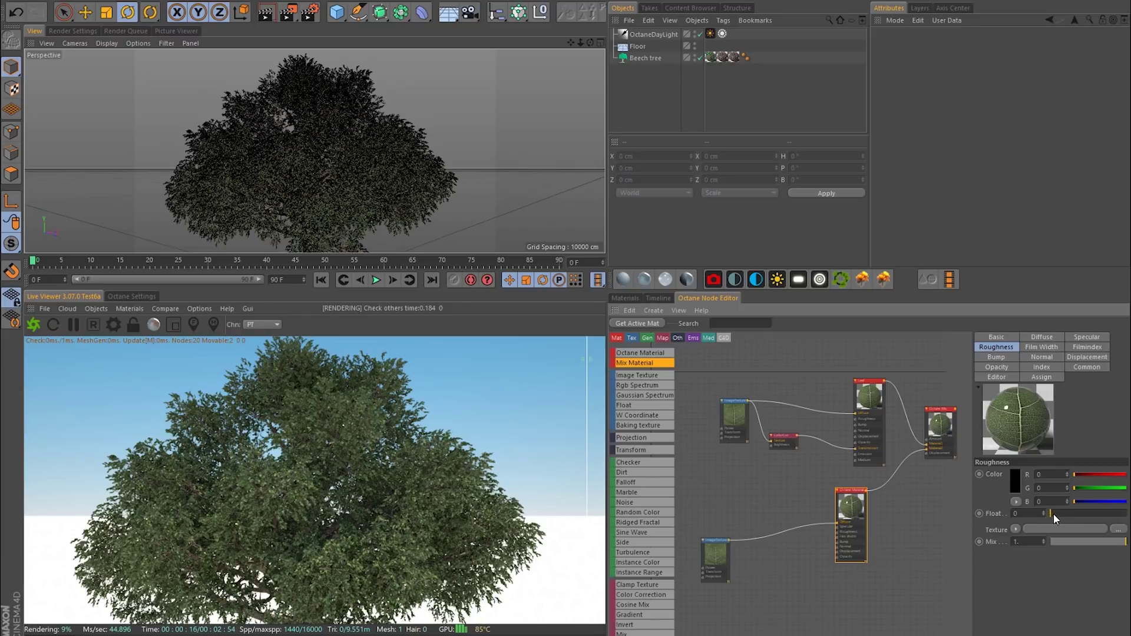
left_click_drag(1052, 515, 1115, 514)
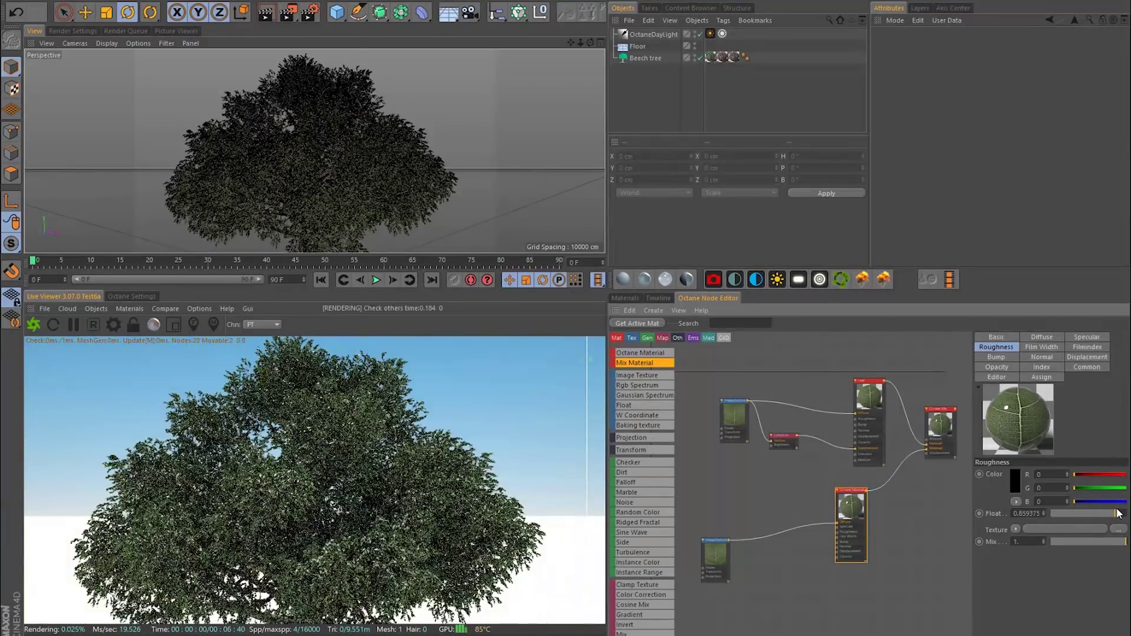
Step: Set the glossy leaf material's roughness to 0 and compare it with the stored render using the split view
left_click(173, 324)
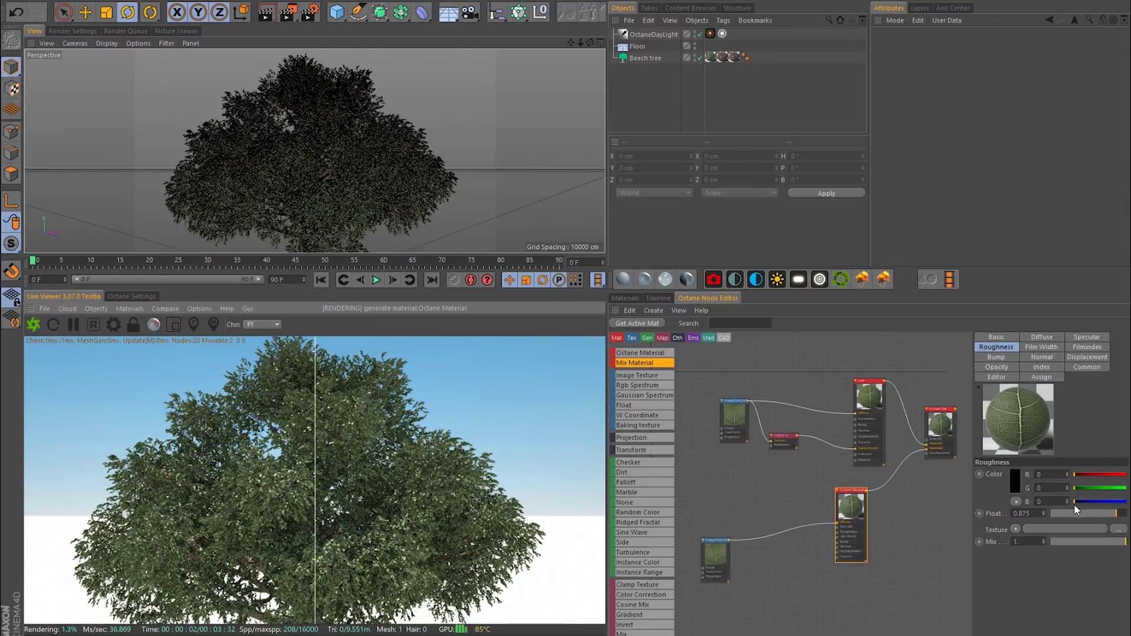
left_click_drag(1076, 510, 1044, 515)
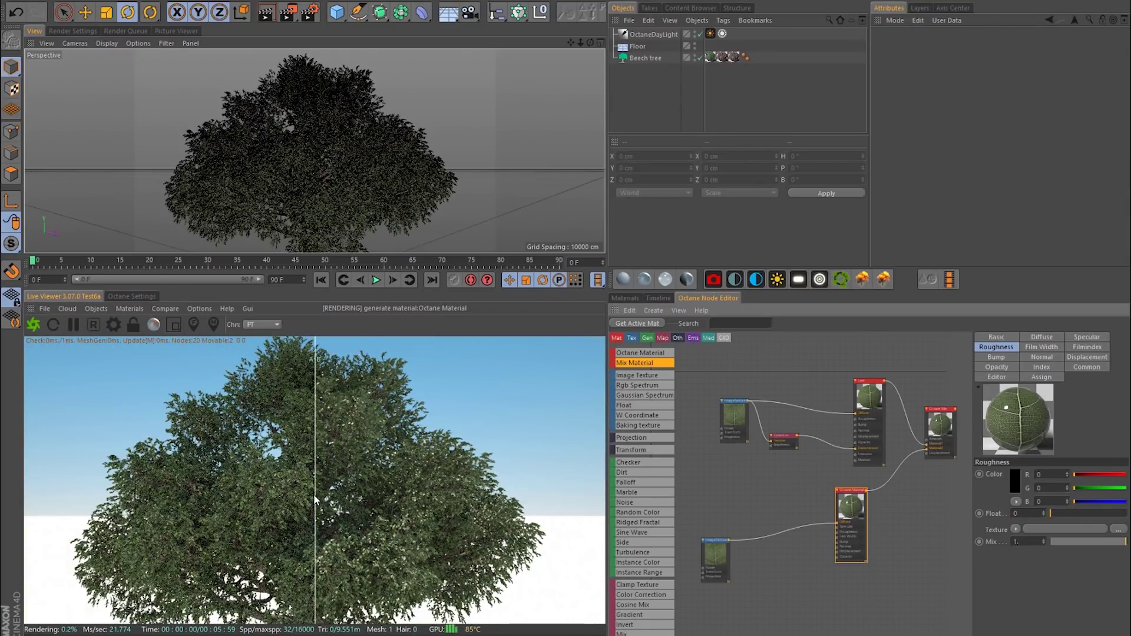
left_click_drag(315, 500, 125, 447)
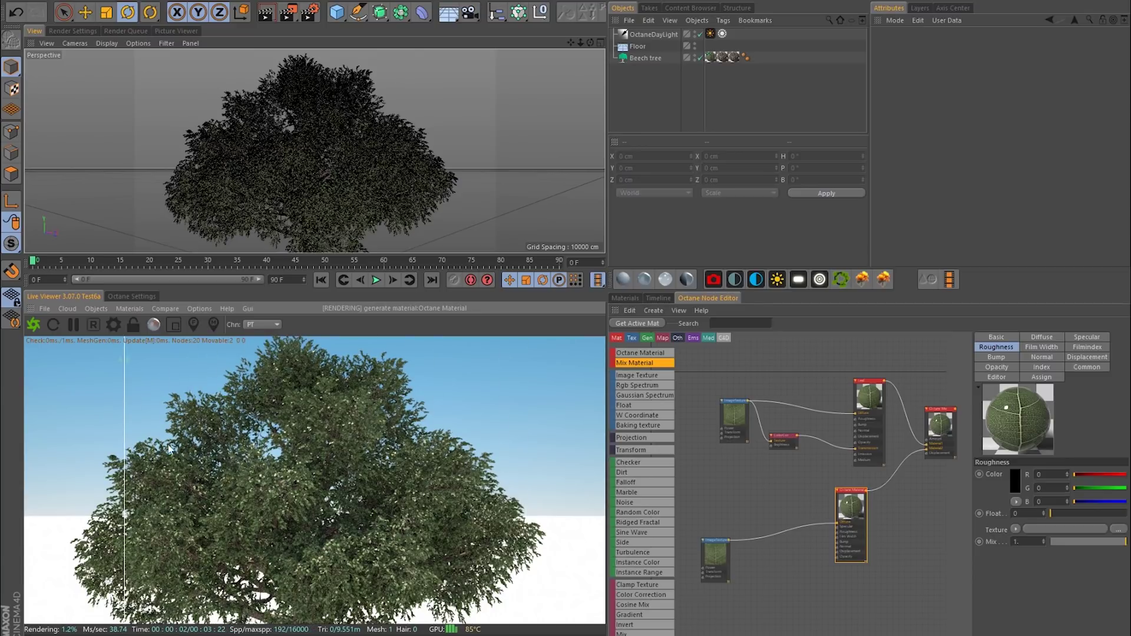
left_click_drag(124, 511, 342, 453)
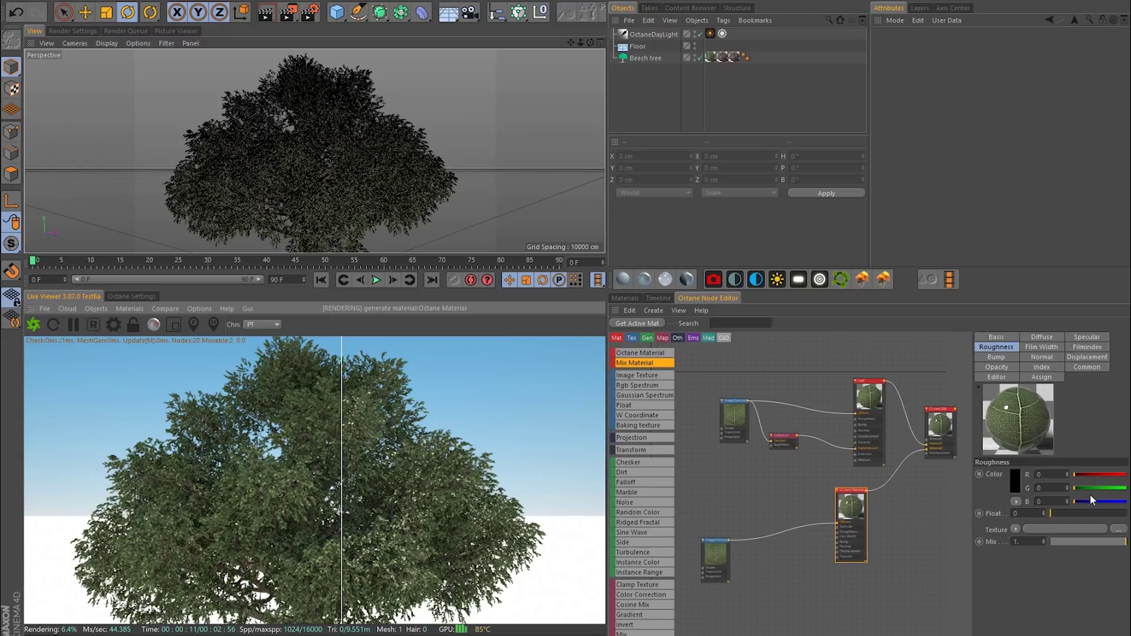
Step: Set the glossy leaf material's roughness to about 0.867 and turn off the render buffer comparison
left_click_drag(1097, 508, 1115, 512)
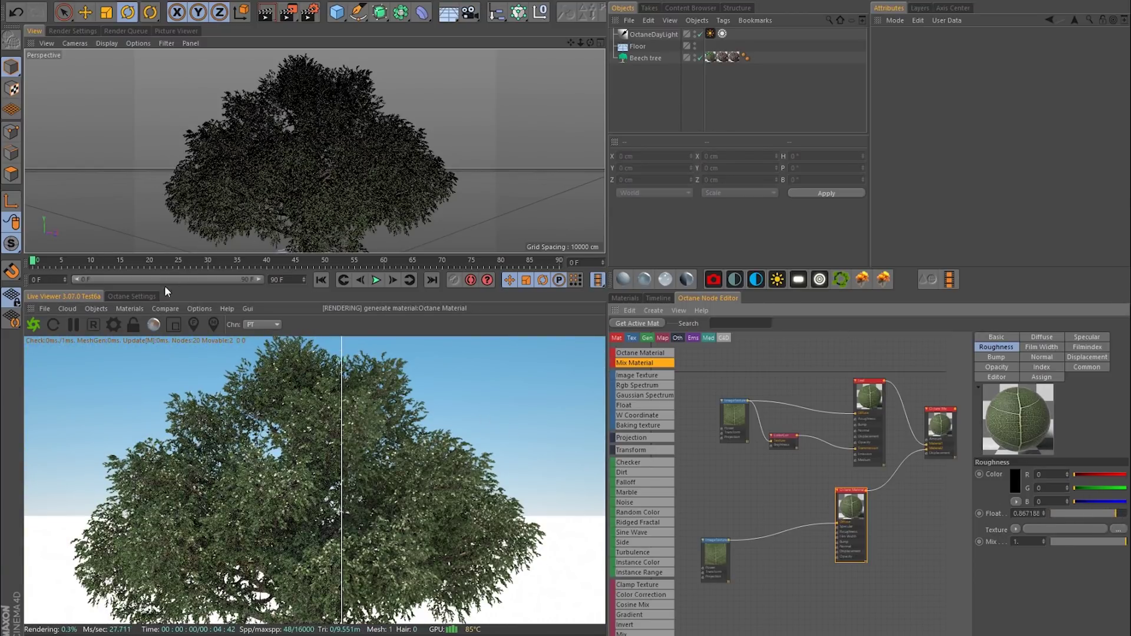
left_click(165, 309)
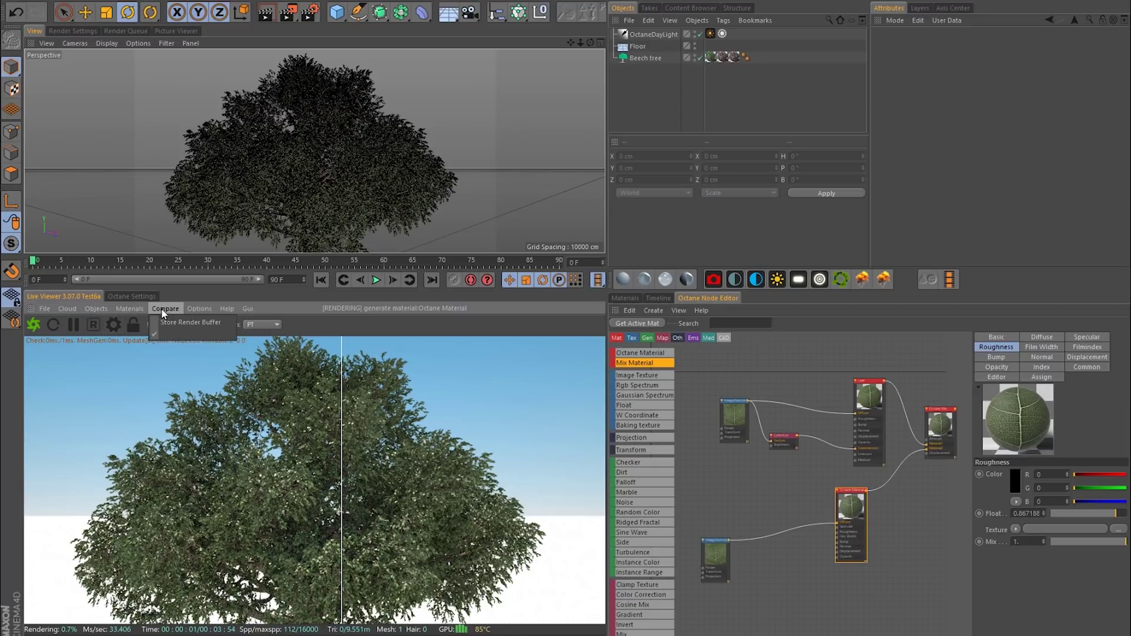
left_click(196, 333)
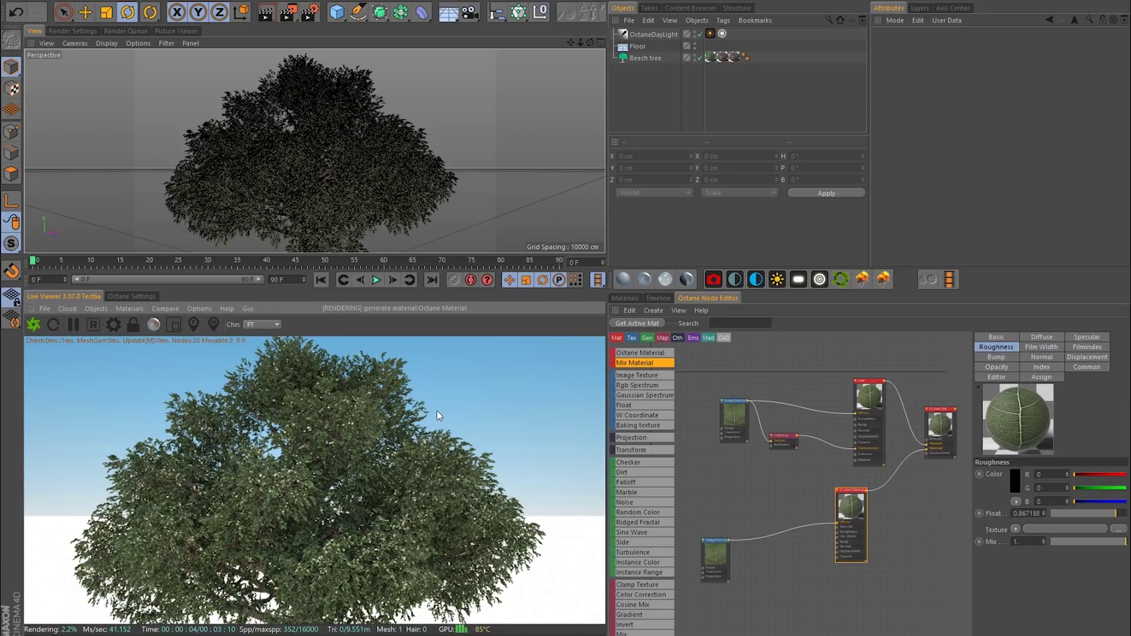
Step: Move the OctaneDayLight to about X 51.9, Y 946.9, Z -13.7 cm and rotate it to about H -139°, P -40°, B 62.4°
left_click(653, 34)
key("e")
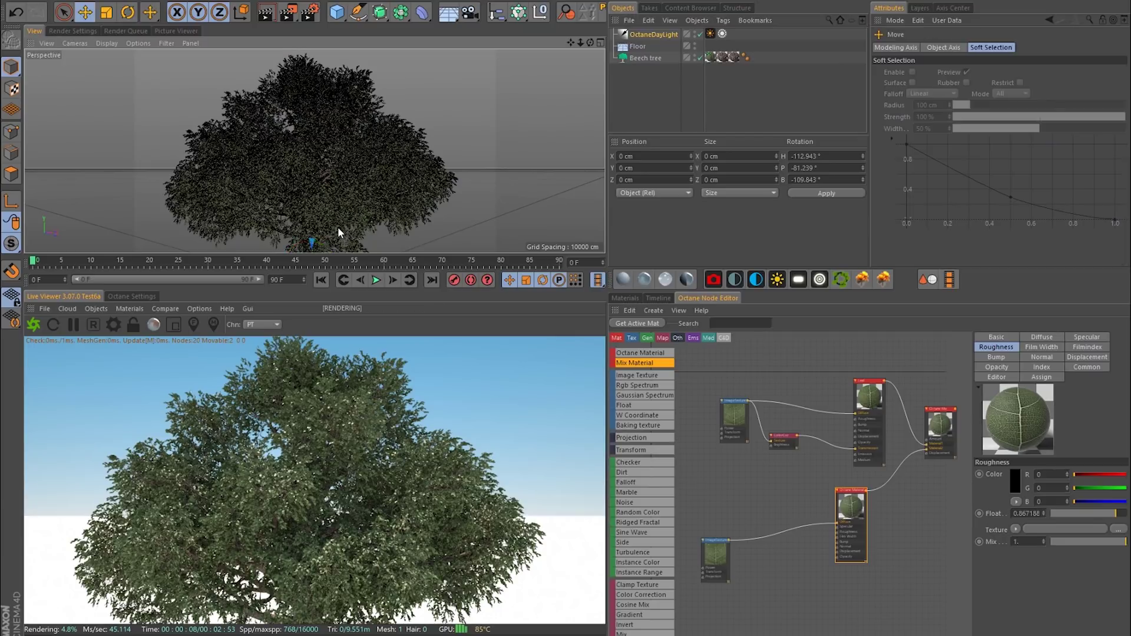
left_click_drag(338, 228, 285, 121)
key("r")
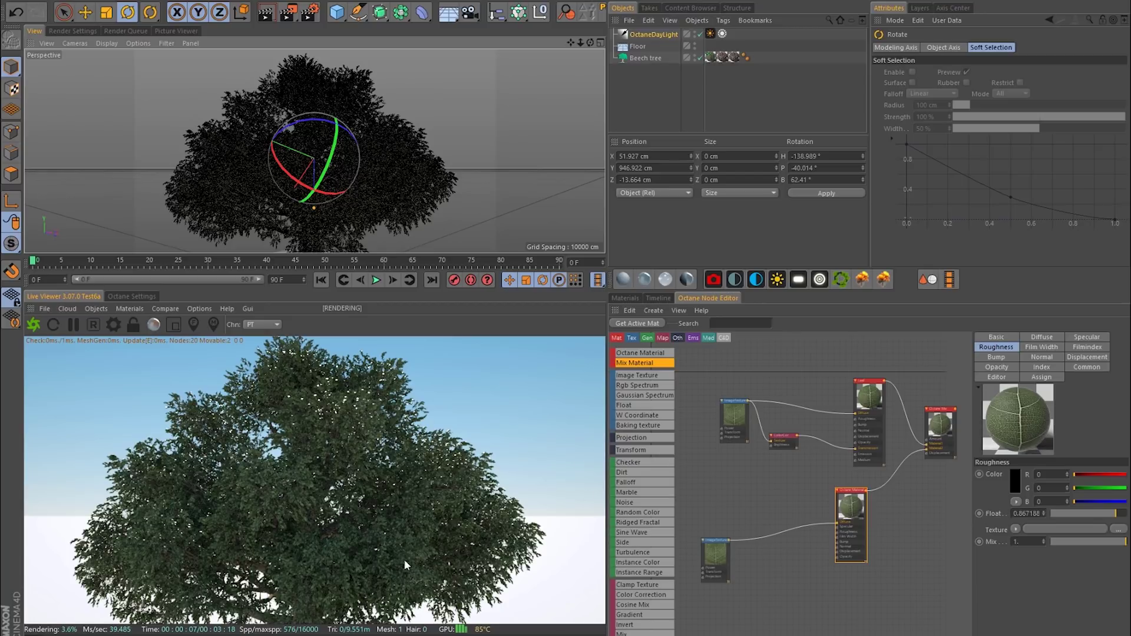
Step: Set the Octane Mix material's mix amount to about 0.54
left_click(950, 426)
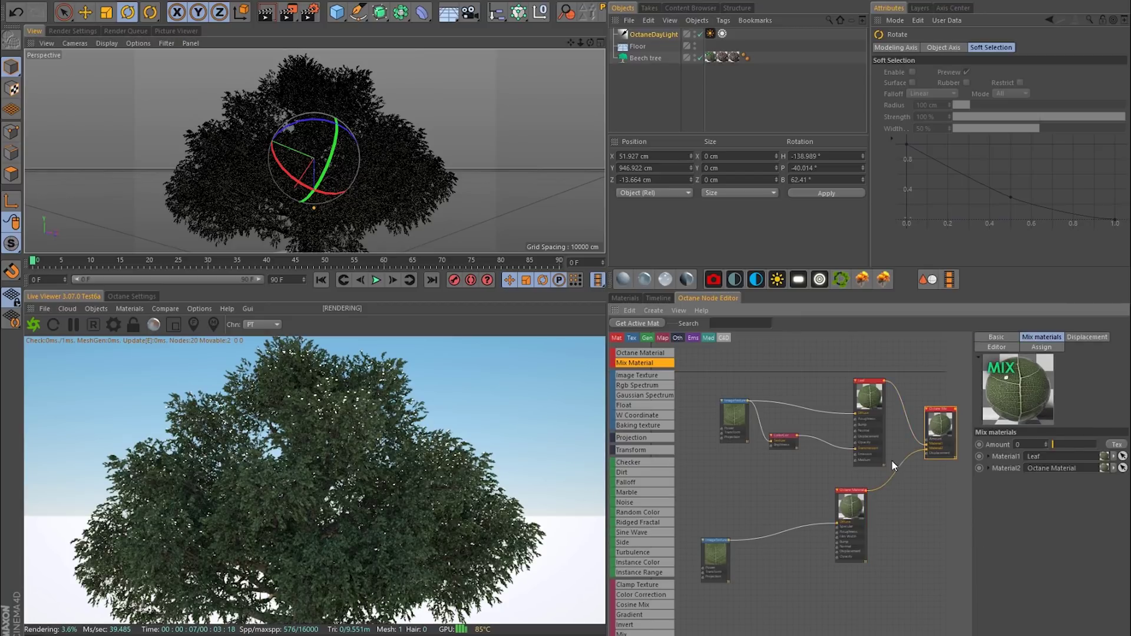
left_click_drag(1062, 445, 1076, 444)
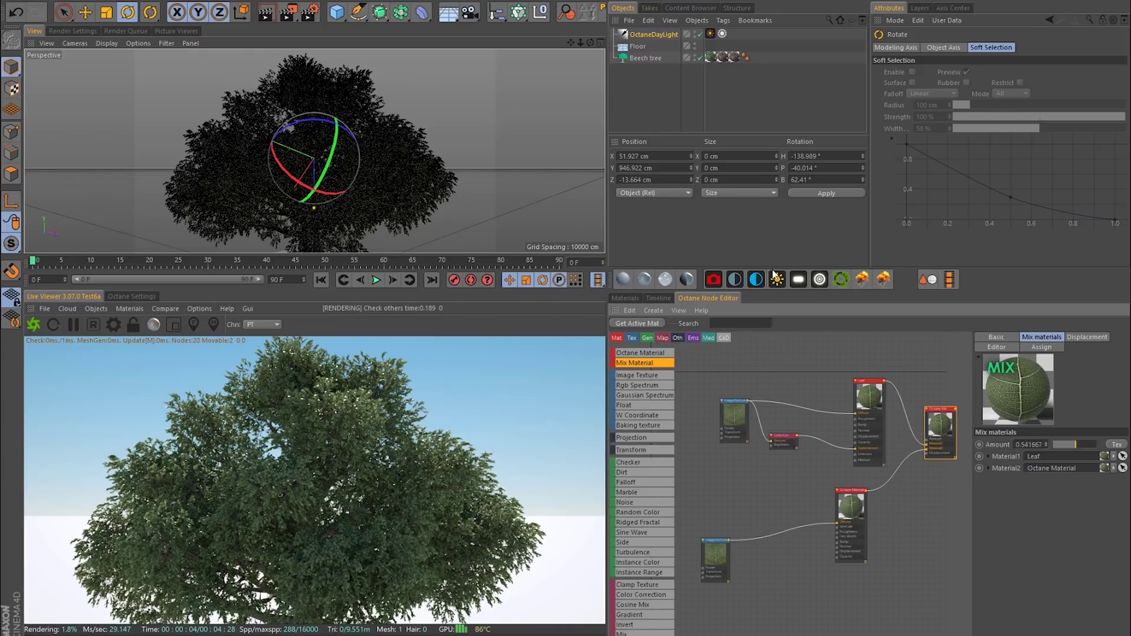
Step: Add an OctaneCamera, enable its Camera Imager and set the response to Agfacolor_Vista_200CD
left_click(711, 280)
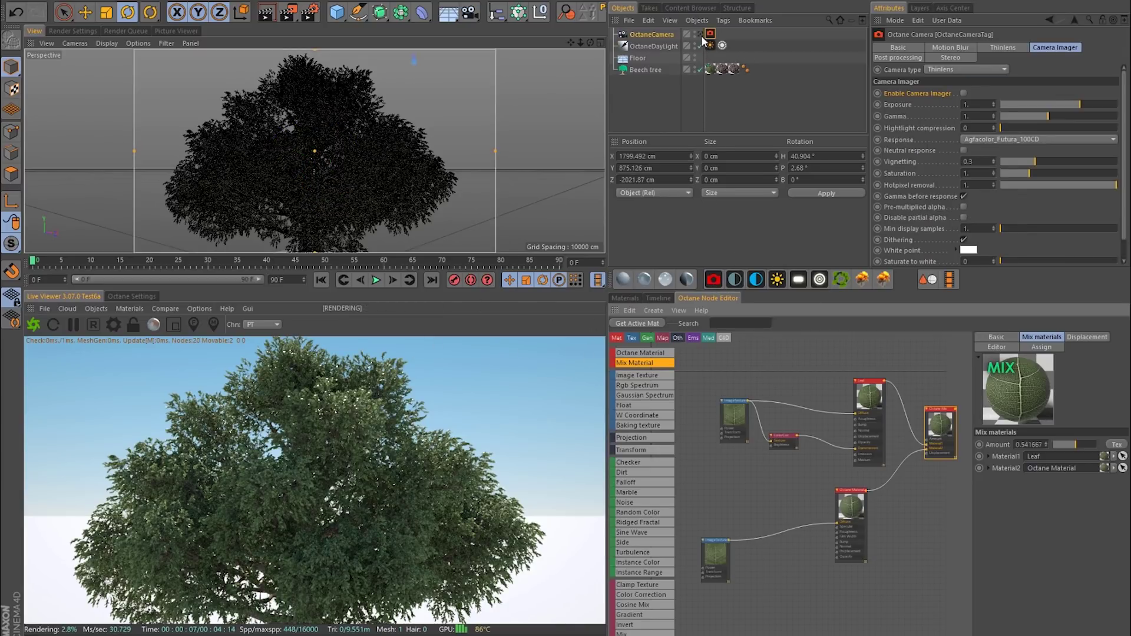
left_click(964, 93)
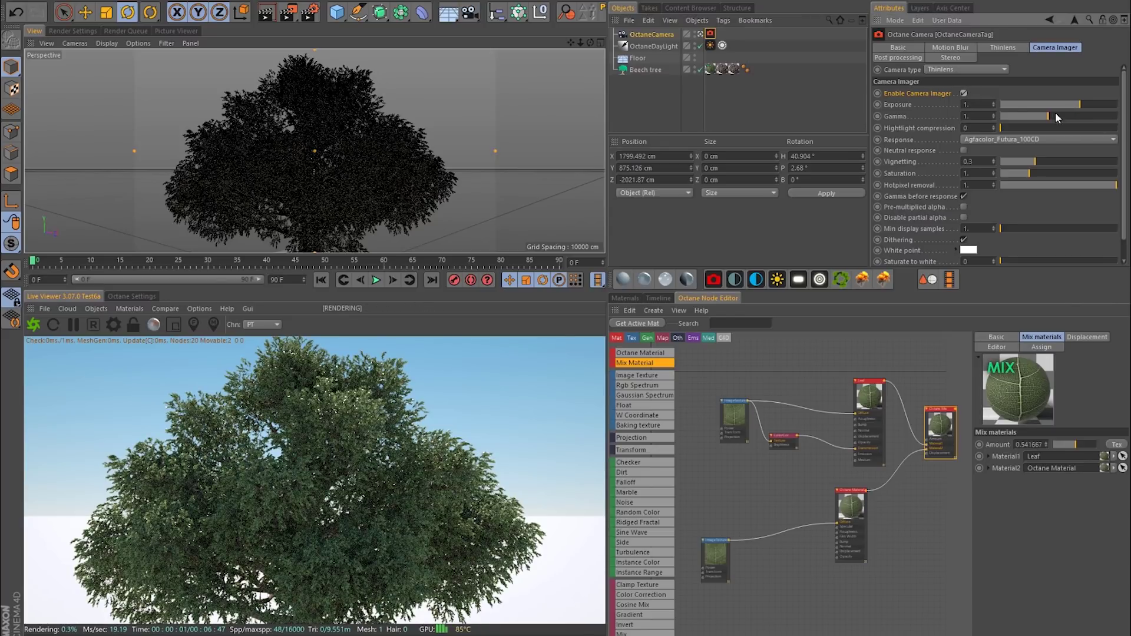
left_click(987, 140)
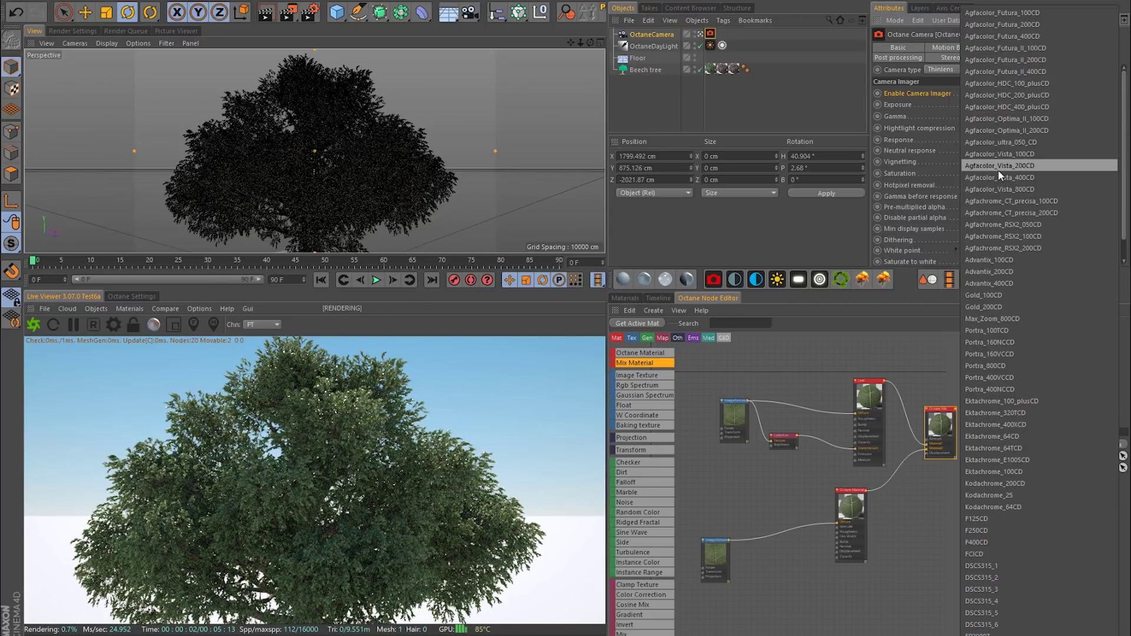
left_click(1001, 165)
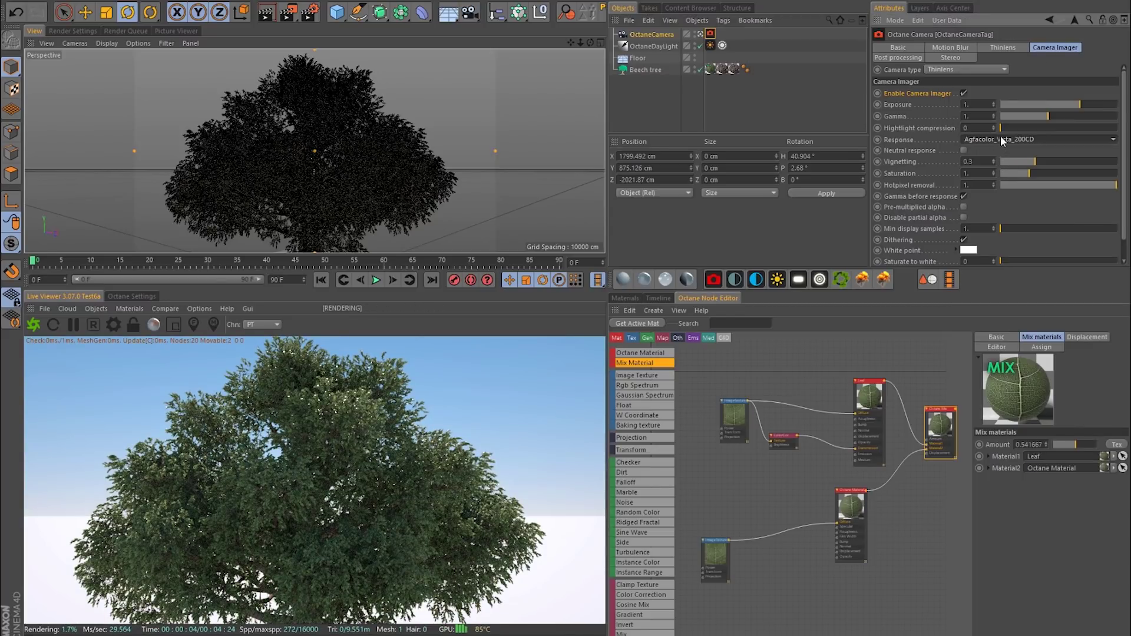
Step: Try the Agfachrome_RSX2_050CD, Advantix_100CD and Ektachrome_320TCD responses with a gamma adjustment, and revert the Camera Imager settings
scroll(1001, 142, "down", 6)
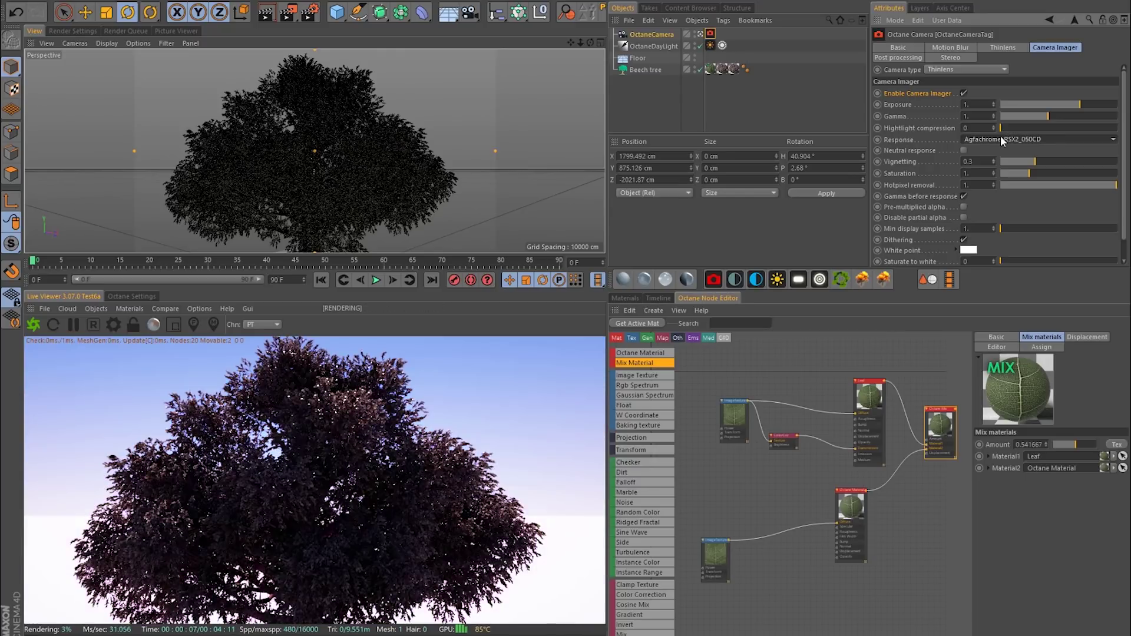
scroll(1003, 141, "down", 1)
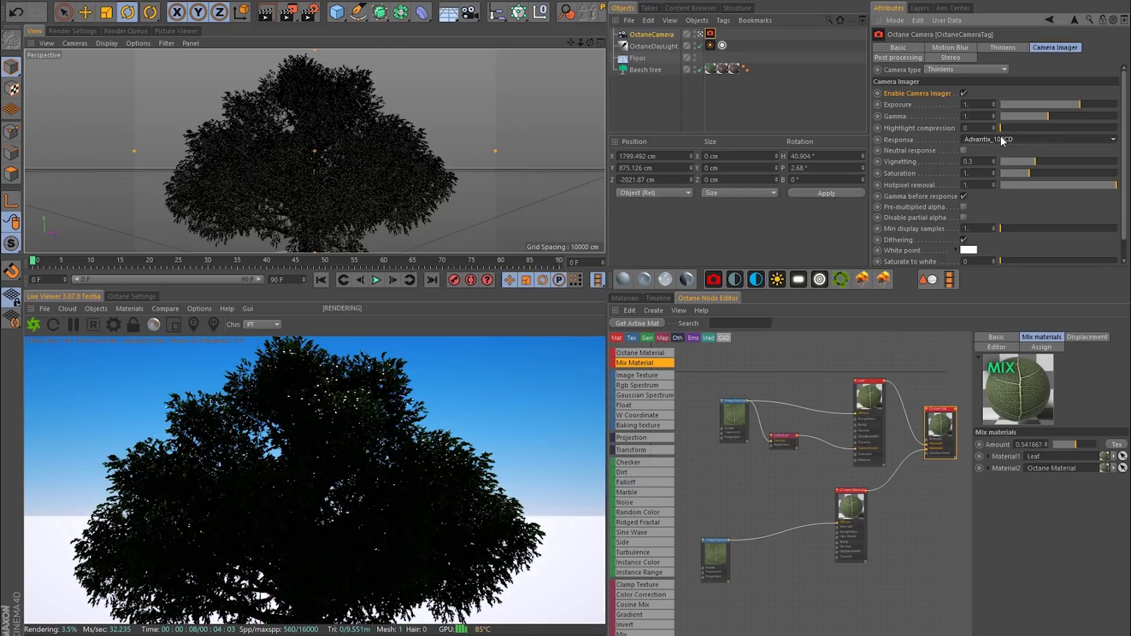
scroll(1003, 141, "up", 1)
left_click(1003, 141)
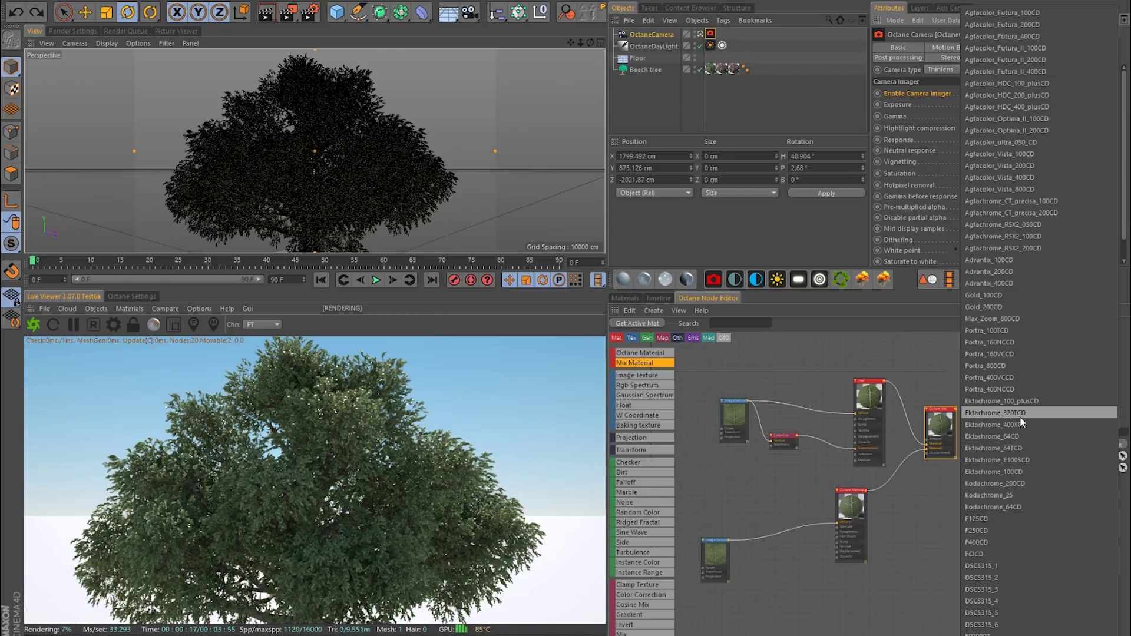
left_click(1020, 414)
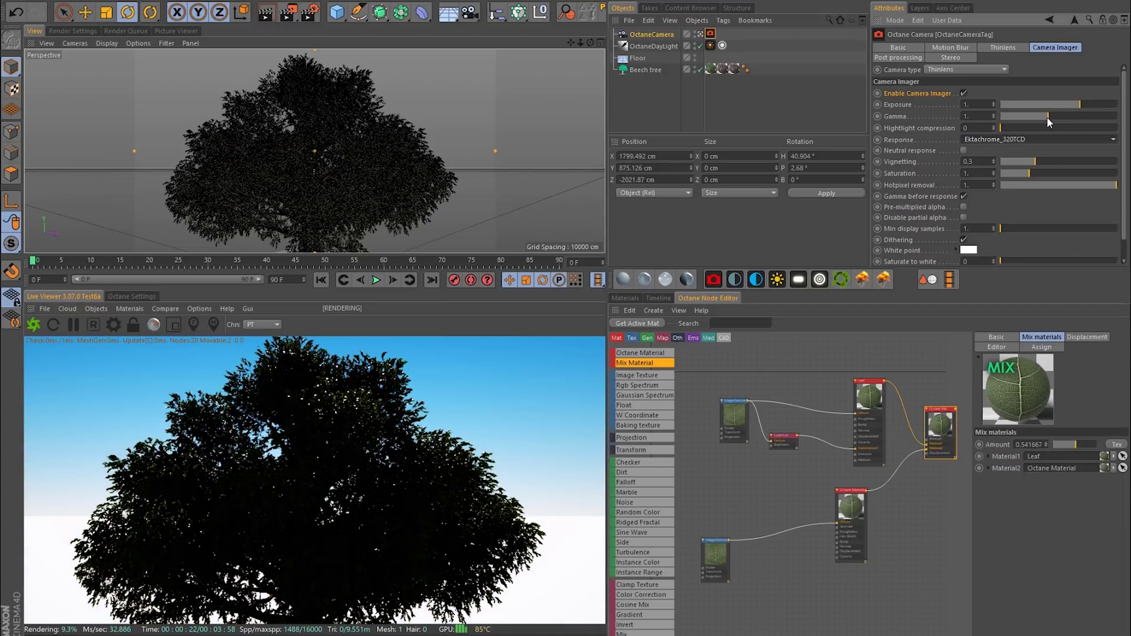
left_click_drag(1047, 116, 1058, 116)
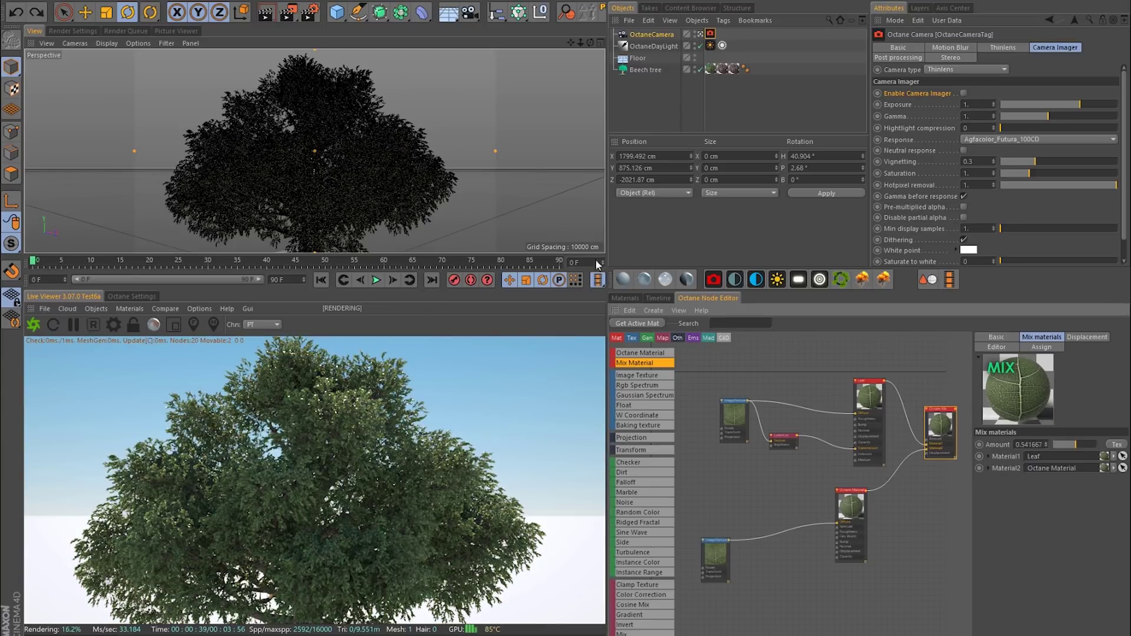
left_click(963, 94)
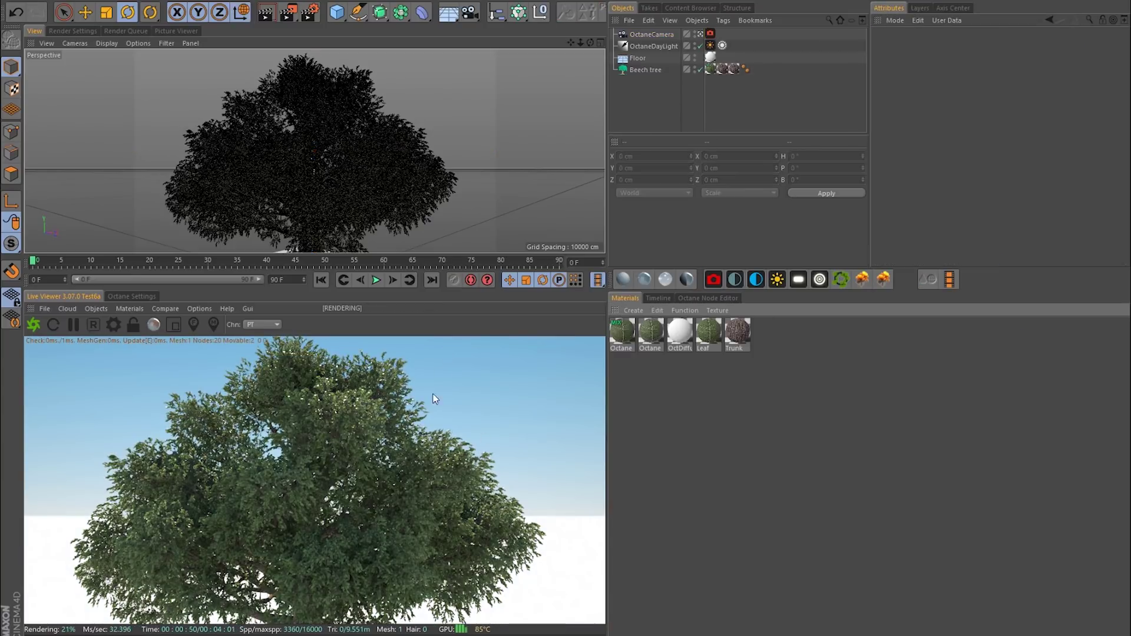
Step: Rotate the OctaneDayLight to about H -136.9°, P -14.9°, B 118.7° and set its power to about 2.52
left_click(656, 48)
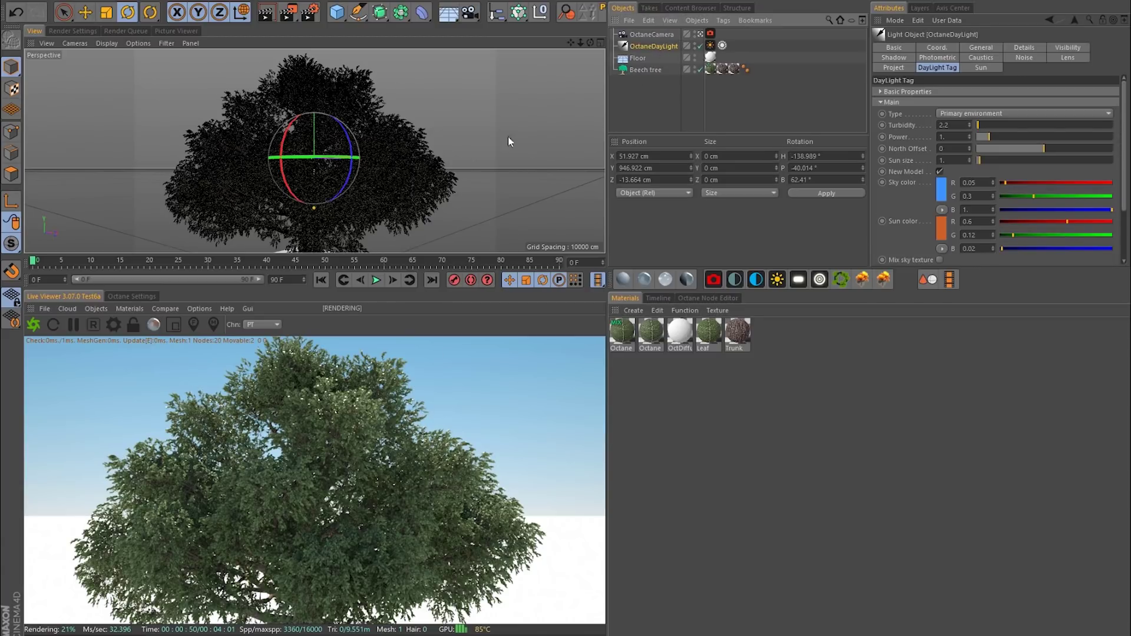
left_click_drag(343, 171, 117, 163)
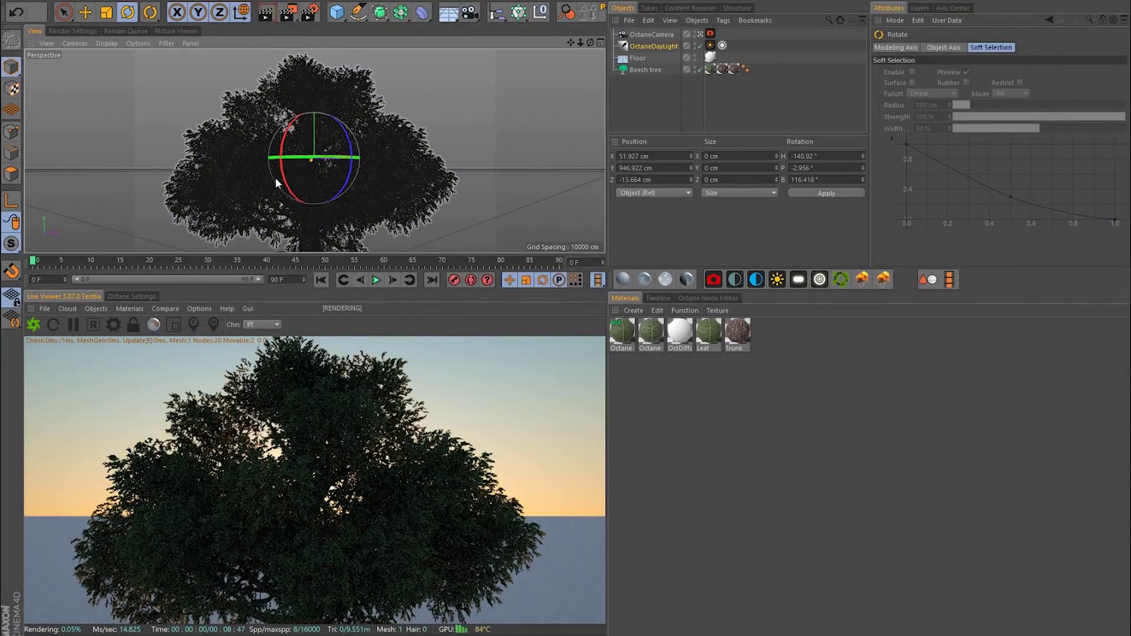
left_click_drag(313, 183, 315, 189)
left_click_drag(990, 136, 1010, 136)
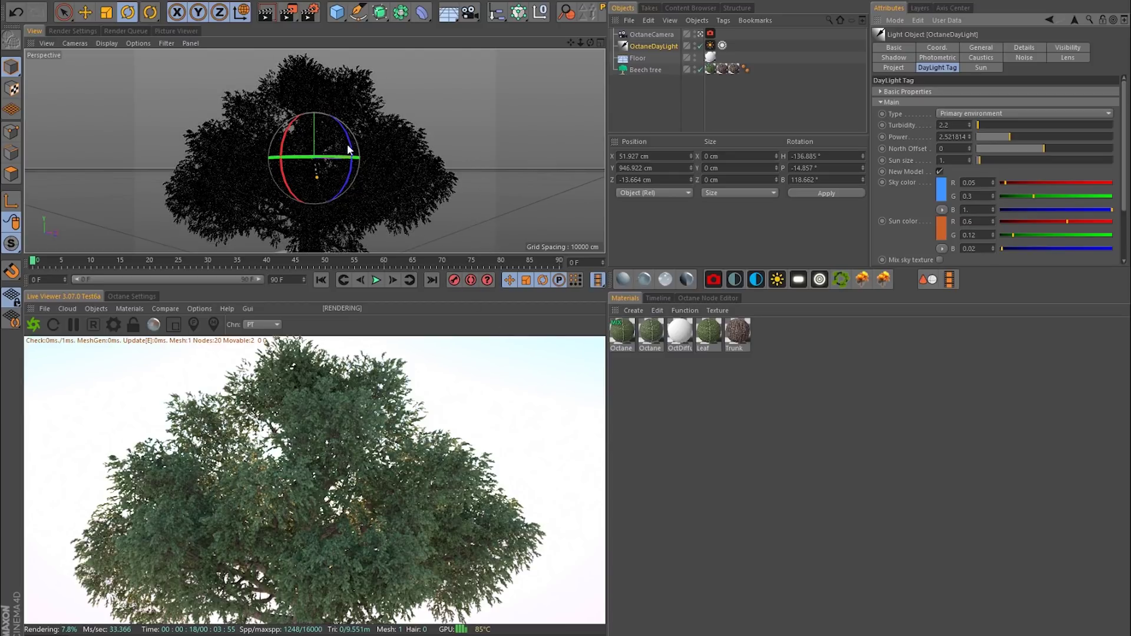
Step: Darken the floor's OctDiffuse material to a near-black grey diffuse color of about 0.043 in R, G and B
left_click(680, 331)
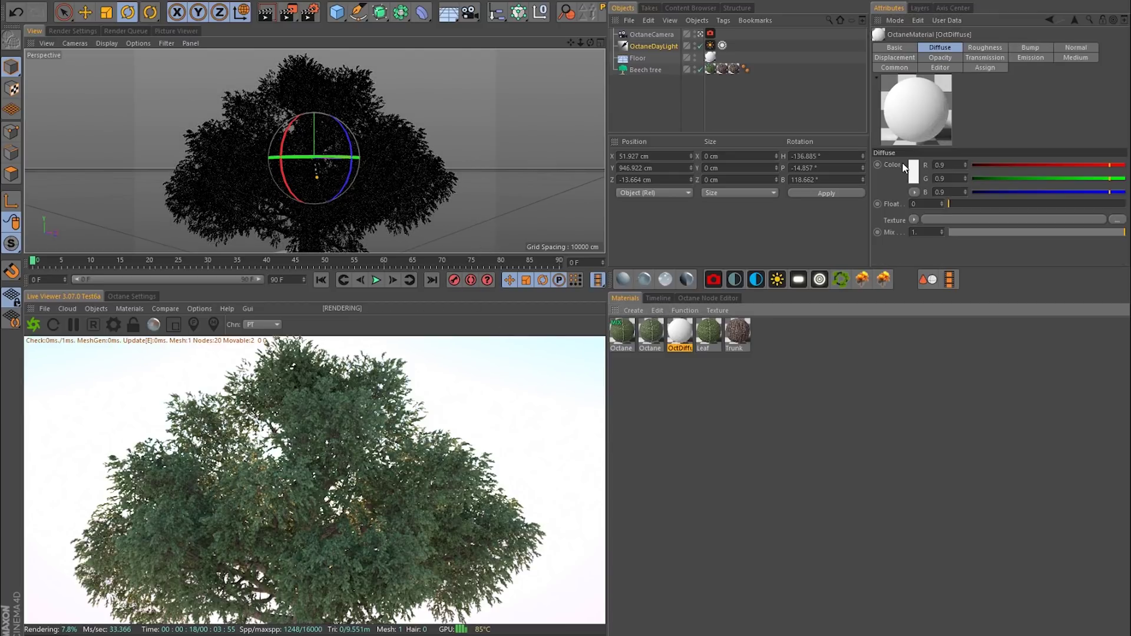
left_click(913, 170)
left_click(896, 189)
left_click(894, 210)
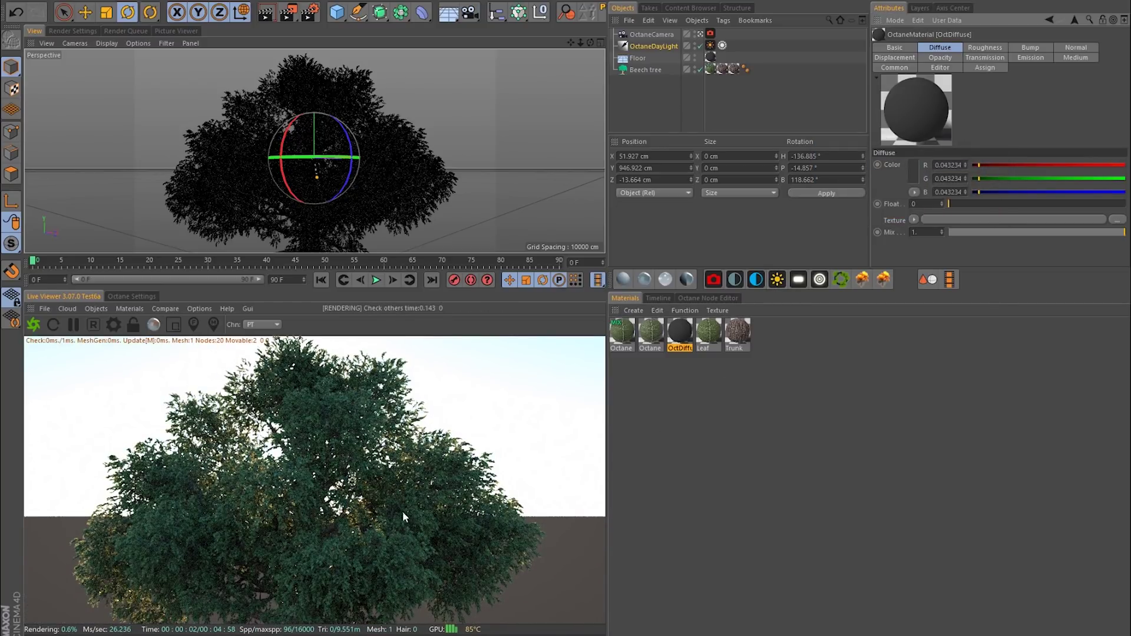
left_click_drag(298, 148, 310, 172)
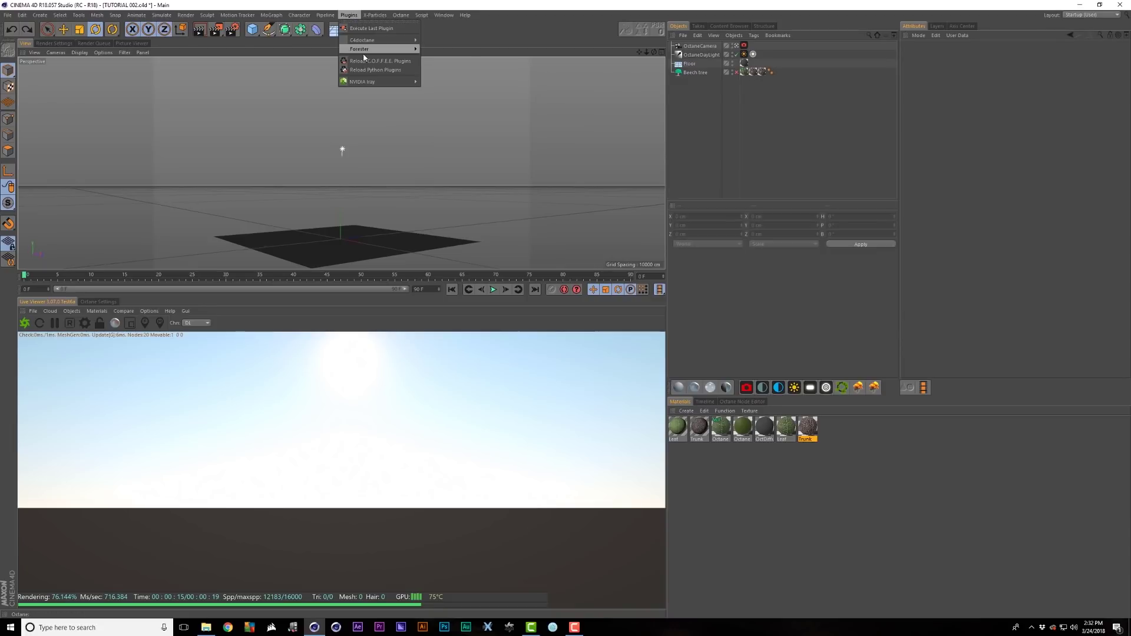
Step: Add a Forester Tree with the Live Oak preset from the tree library and set its viewport levels to 5
mouse_move(375, 50)
left_click(449, 60)
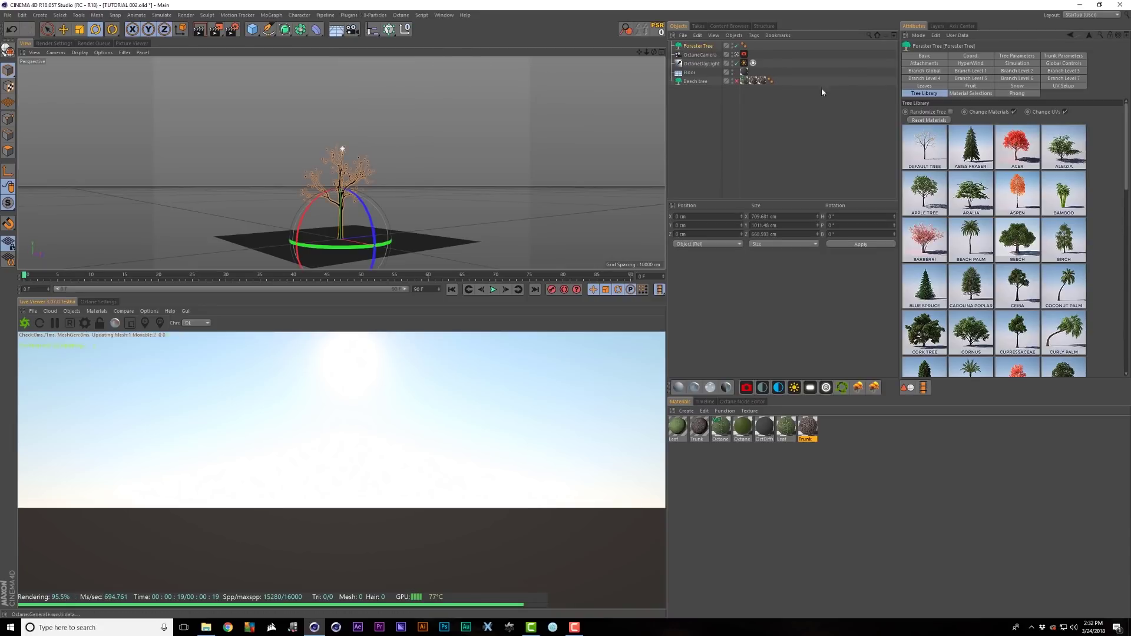
middle_click_drag(438, 207, 444, 190, "alt")
scroll(989, 200, "down", 3)
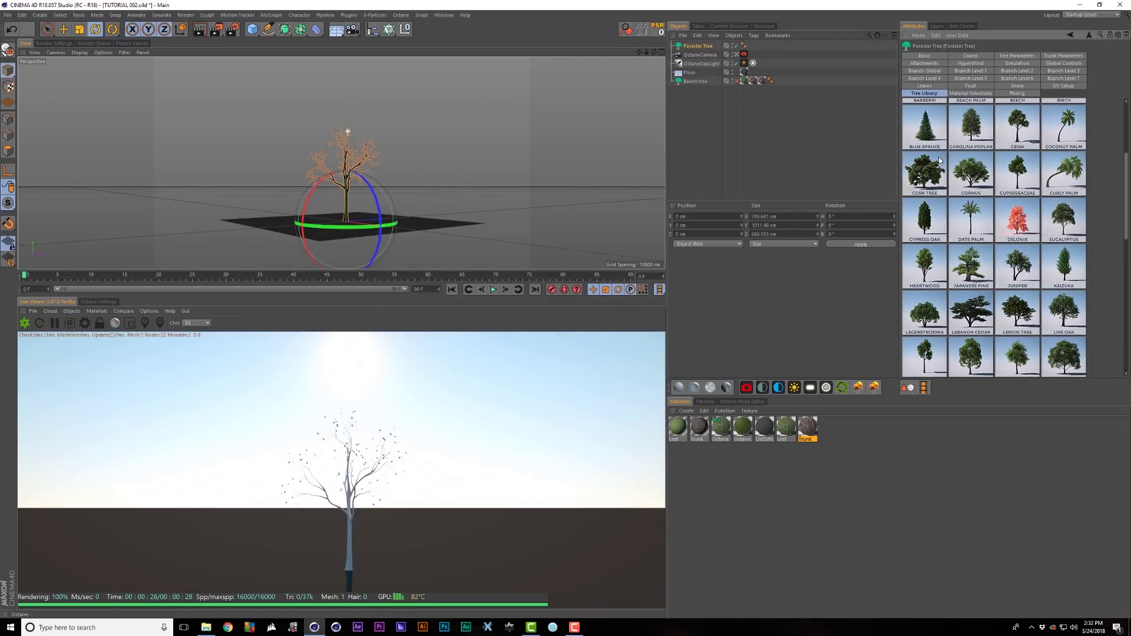
scroll(939, 160, "down", 1)
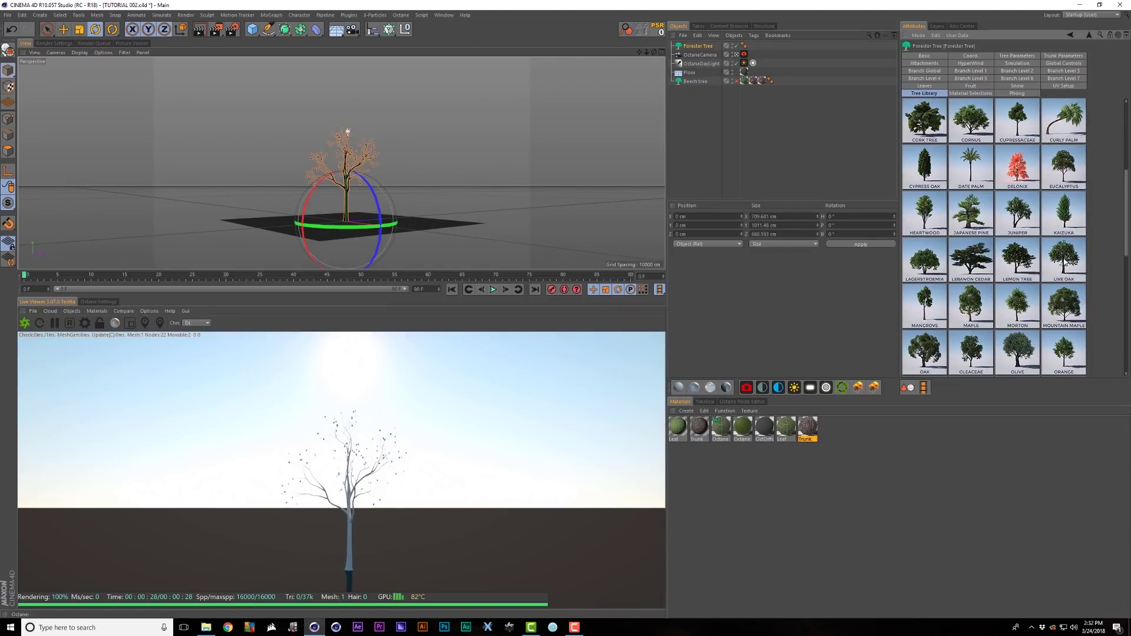
left_click(1062, 268)
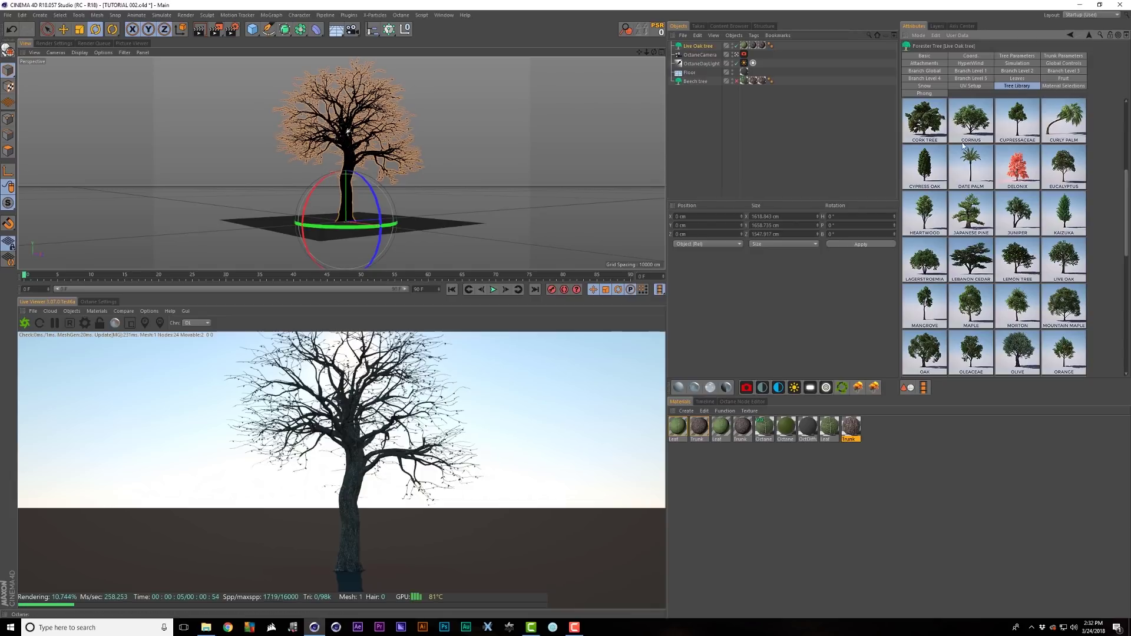
left_click(1018, 55)
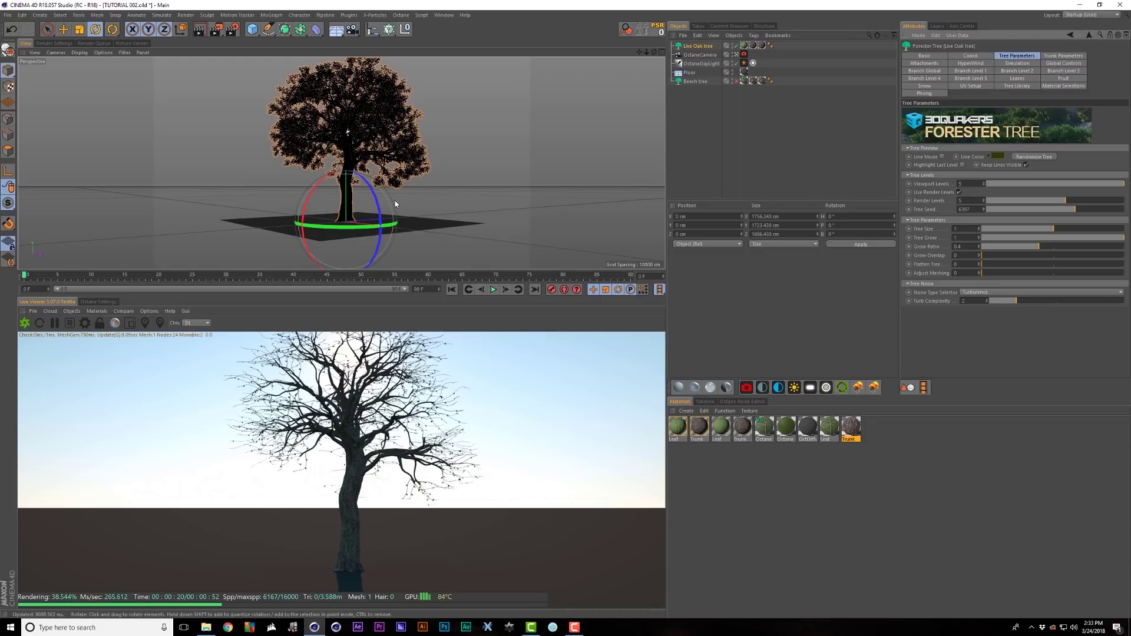
Step: Open the bitmap texture of the live oak's leaf material as an image, inspect it and close it
left_click(681, 431)
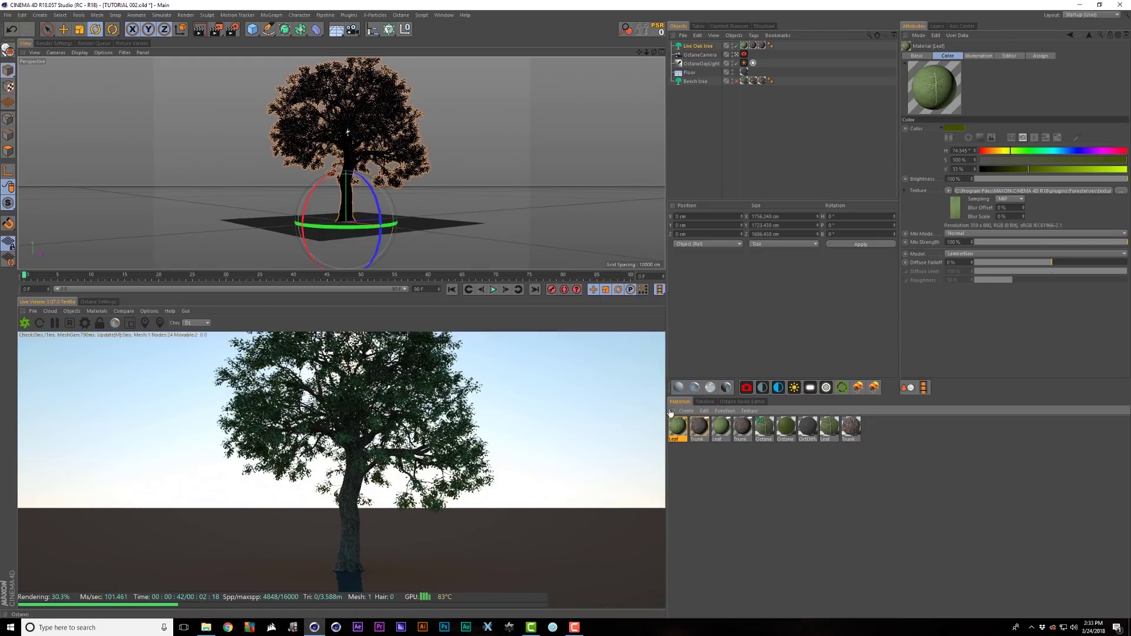
left_click(955, 211)
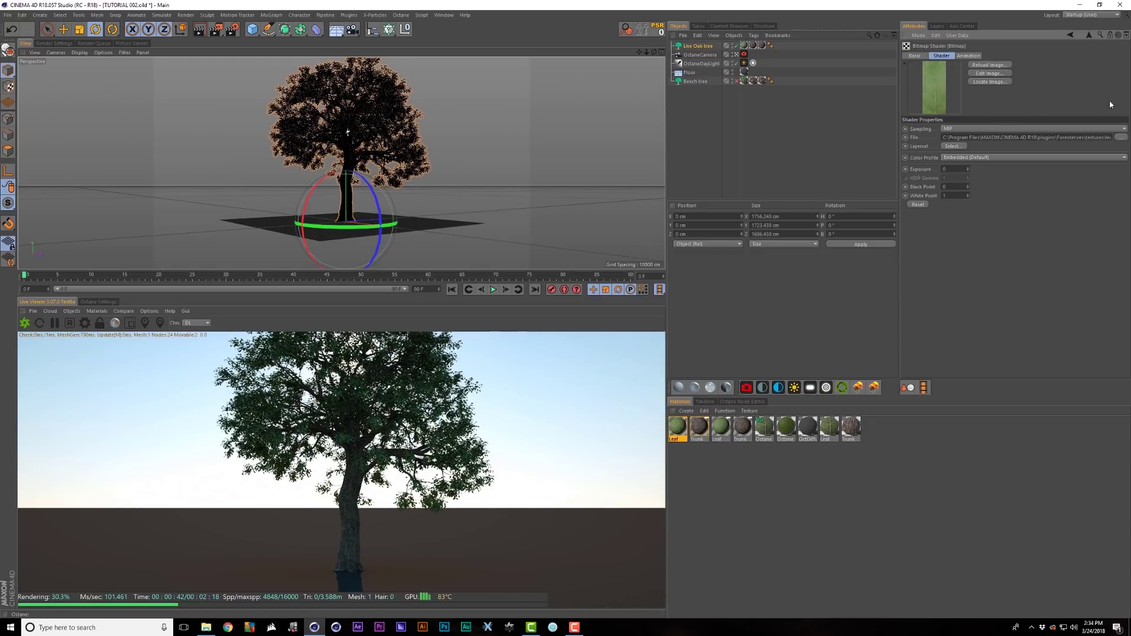
left_click(992, 74)
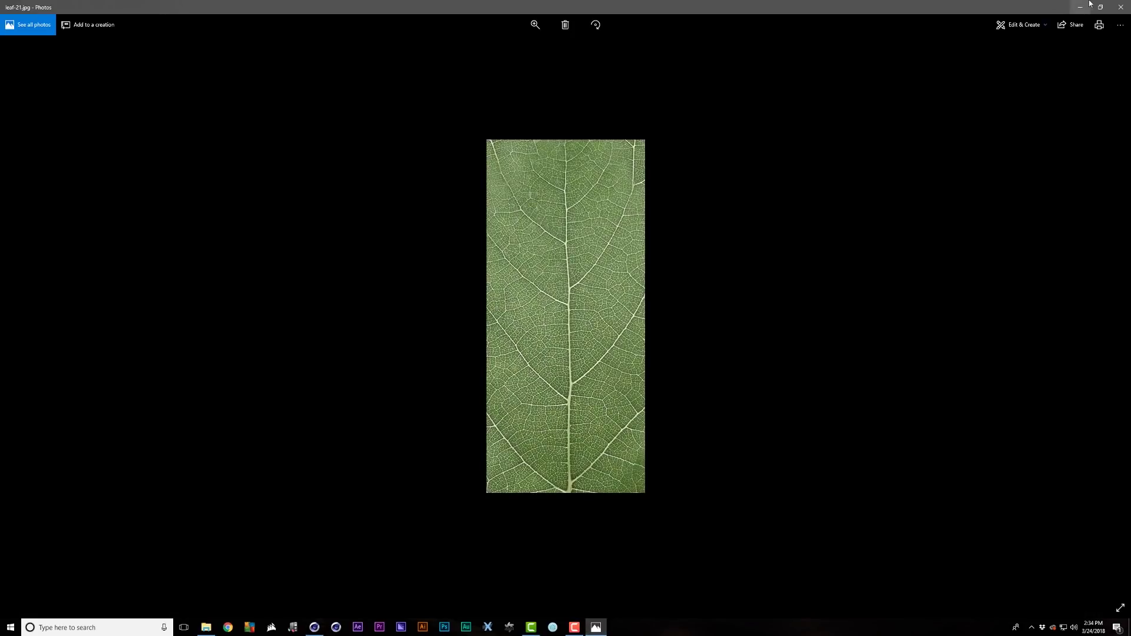
left_click(1120, 8)
left_click(736, 481)
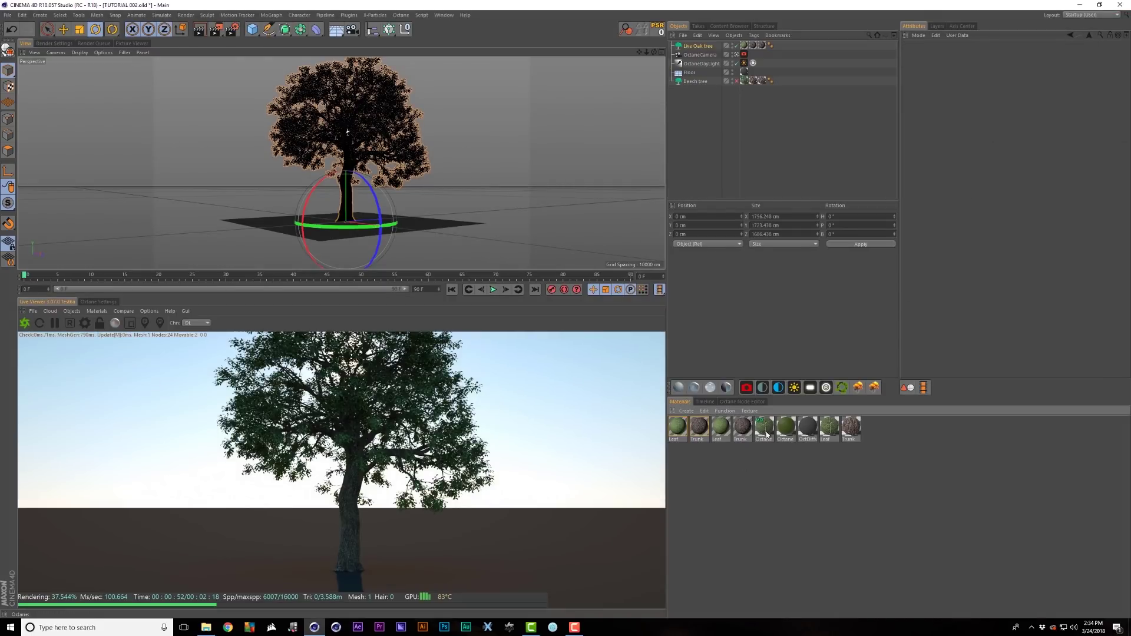
Step: Replace the live oak's leaf material with the Octane Mix material and enlarge the Live Viewer to show the whole tree
left_click_drag(732, 360, 745, 47)
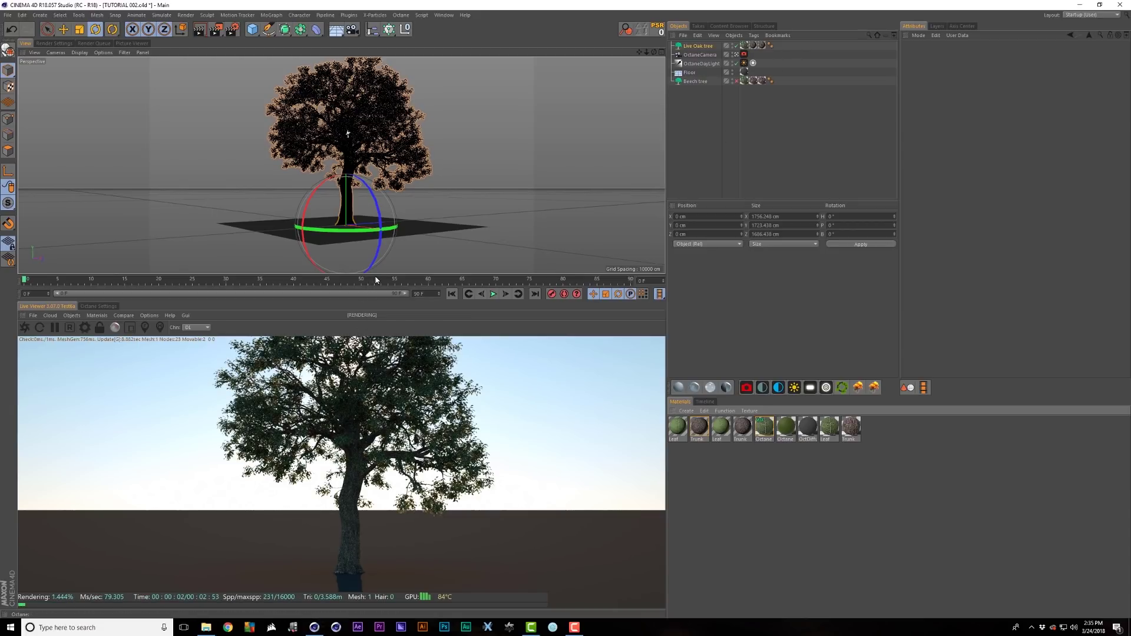
left_click_drag(378, 274, 391, 147)
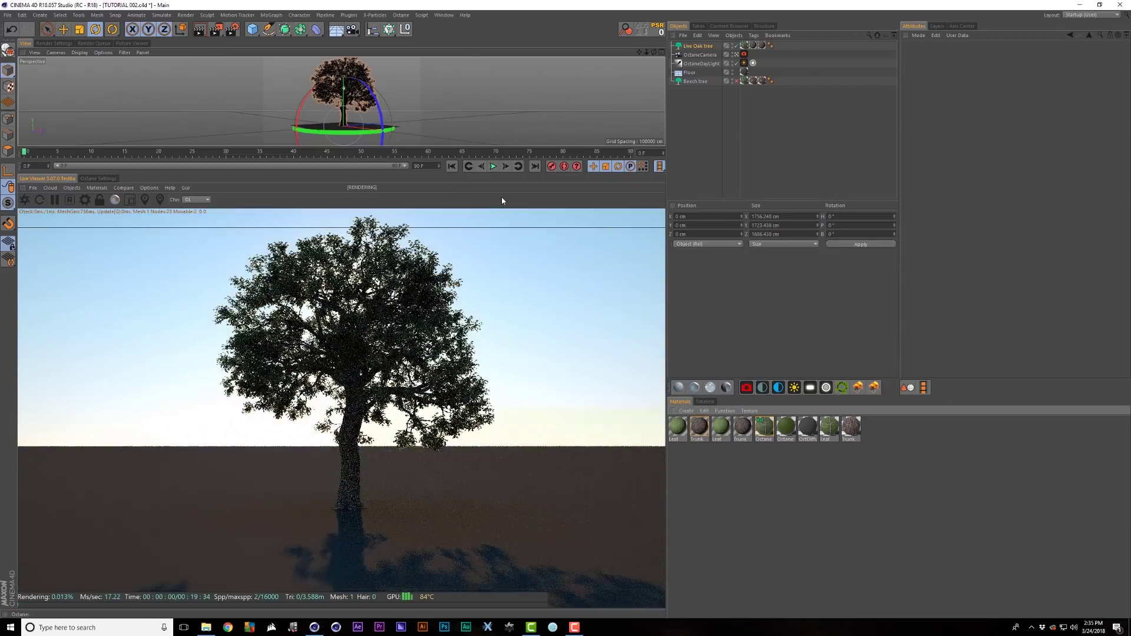
left_click(400, 92)
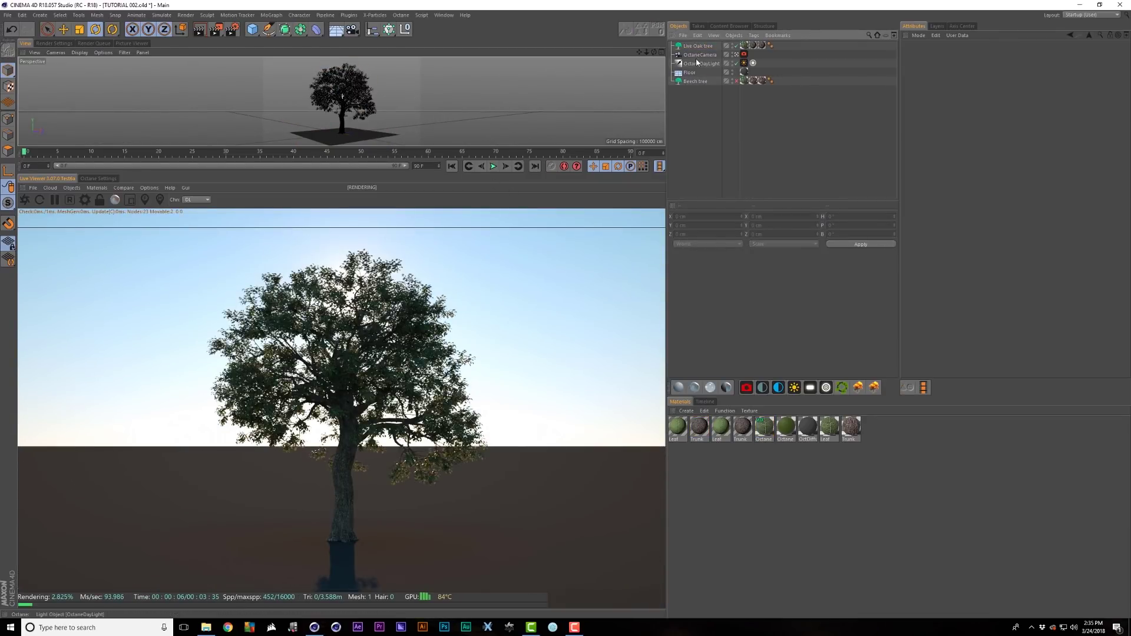
Step: Duplicate the OctaneDayLight, rotate the copy to about H 171.7°, P -45°, B 433.5°, and compare the lighting with it off and on
left_click_drag(696, 59, 698, 59, "ctrl")
left_click_drag(429, 89, 312, 89)
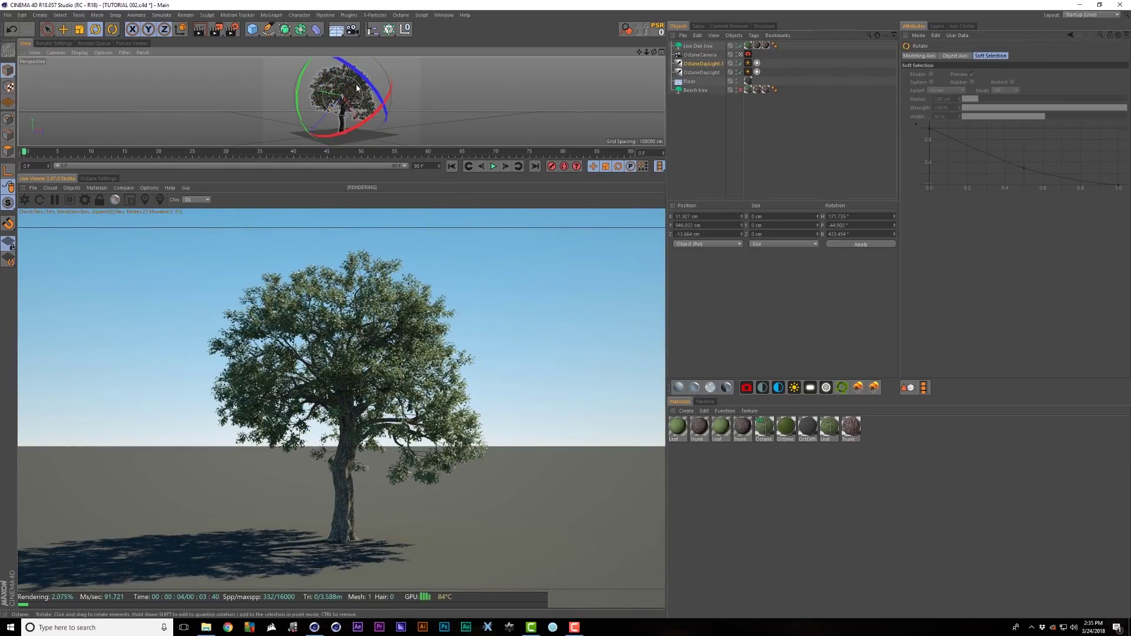
left_click(740, 64)
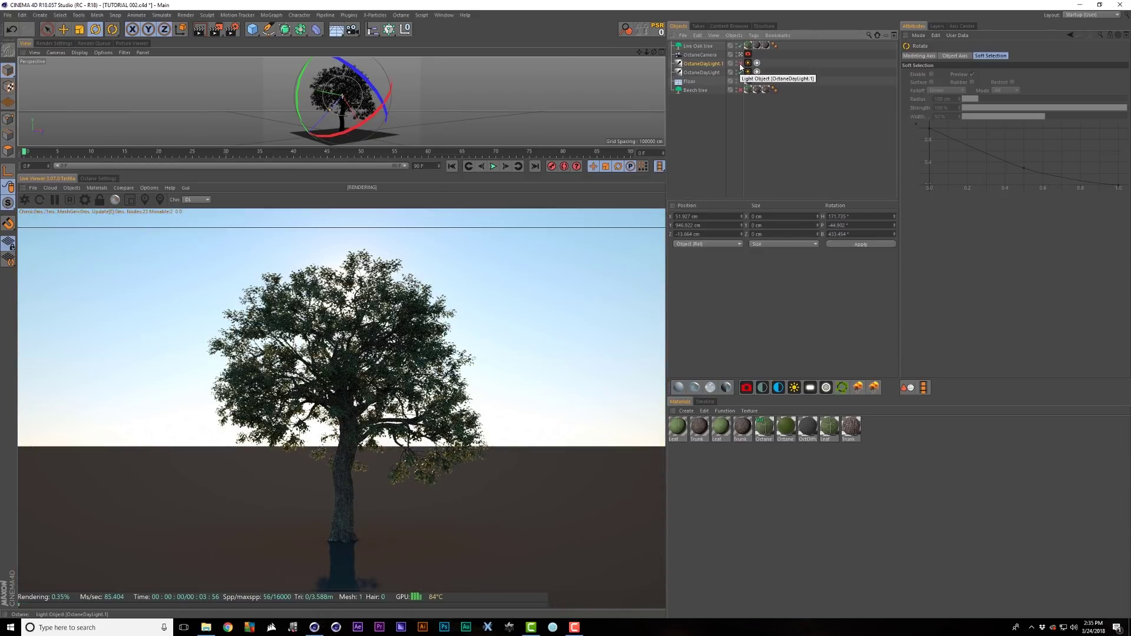
left_click(740, 64)
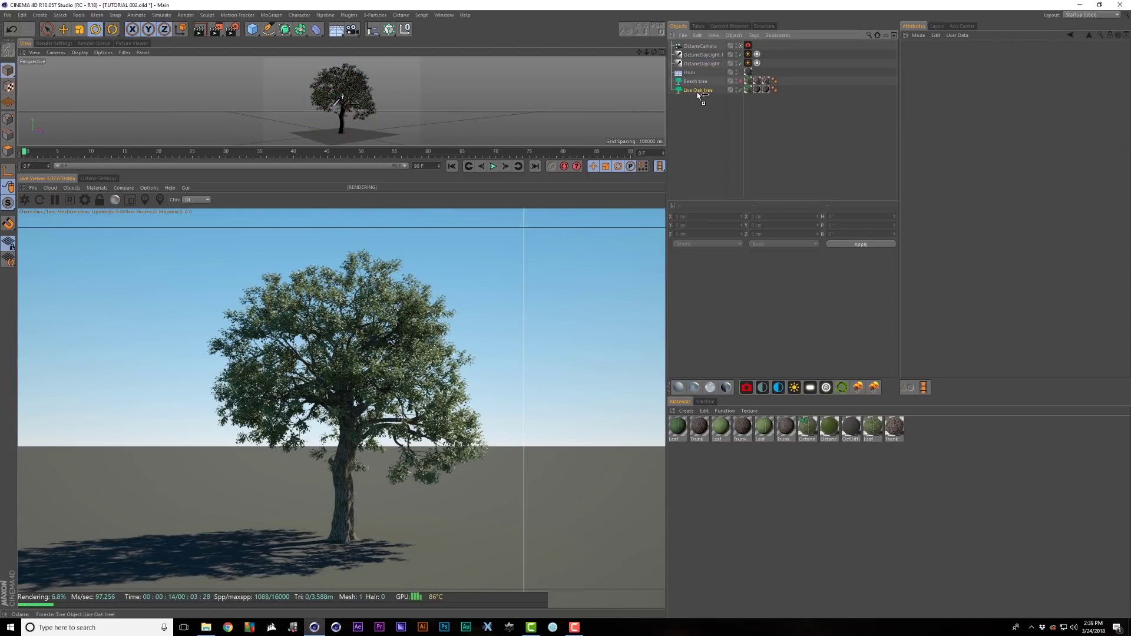
Step: Duplicate the Live Oak tree, disable the original and load the Oak preset from the tree library into the copy
left_click_drag(697, 92, 694, 97, "ctrl")
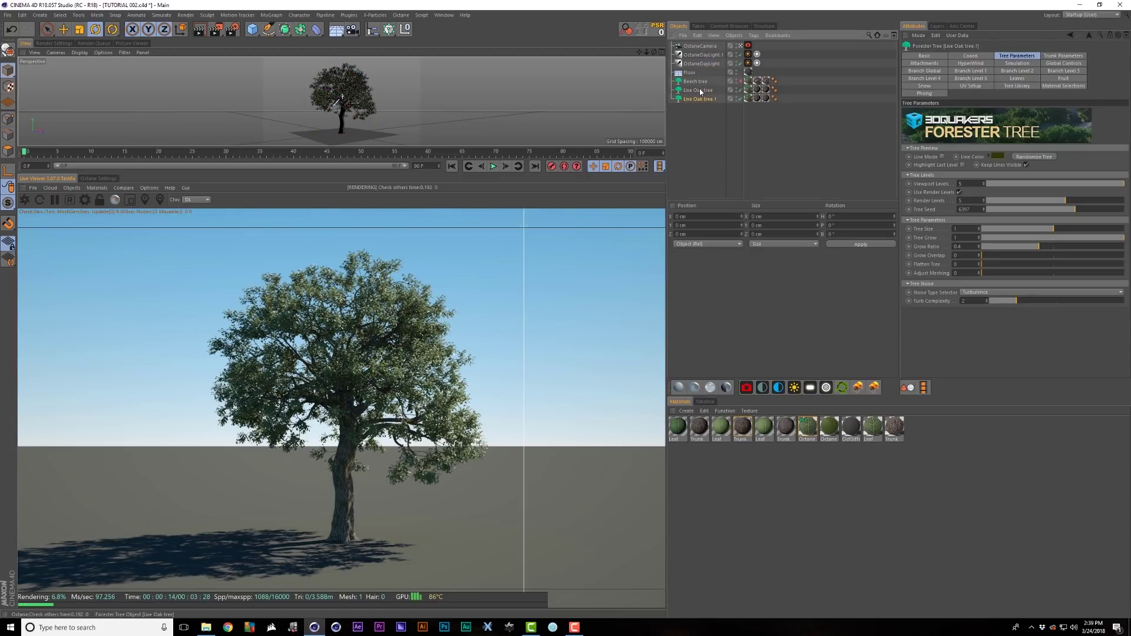
left_click(741, 90)
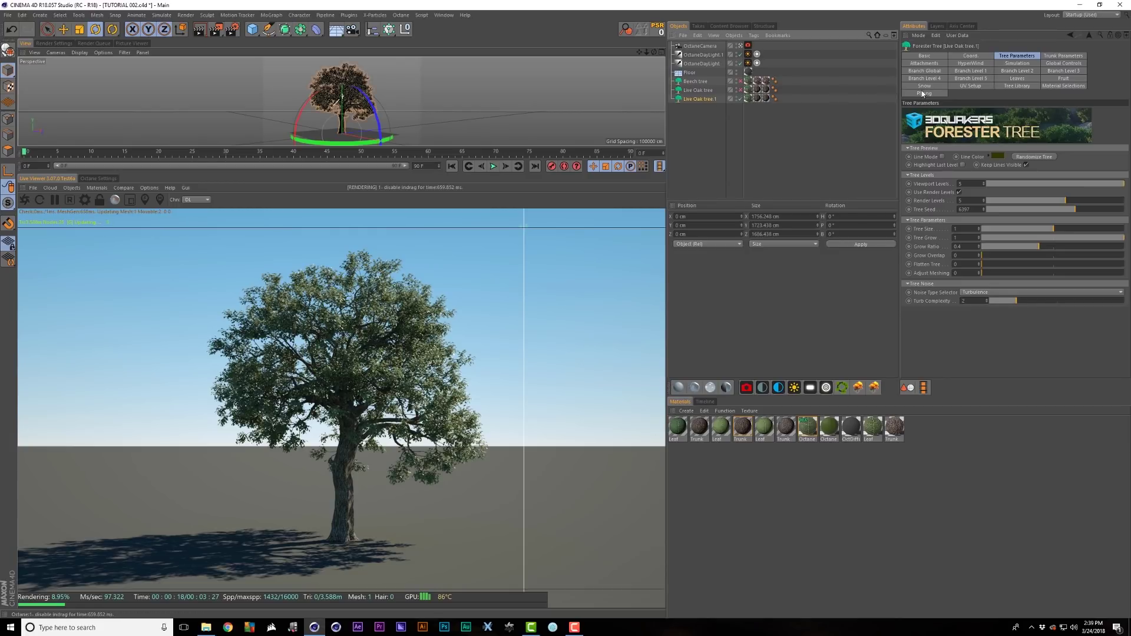
left_click(1017, 86)
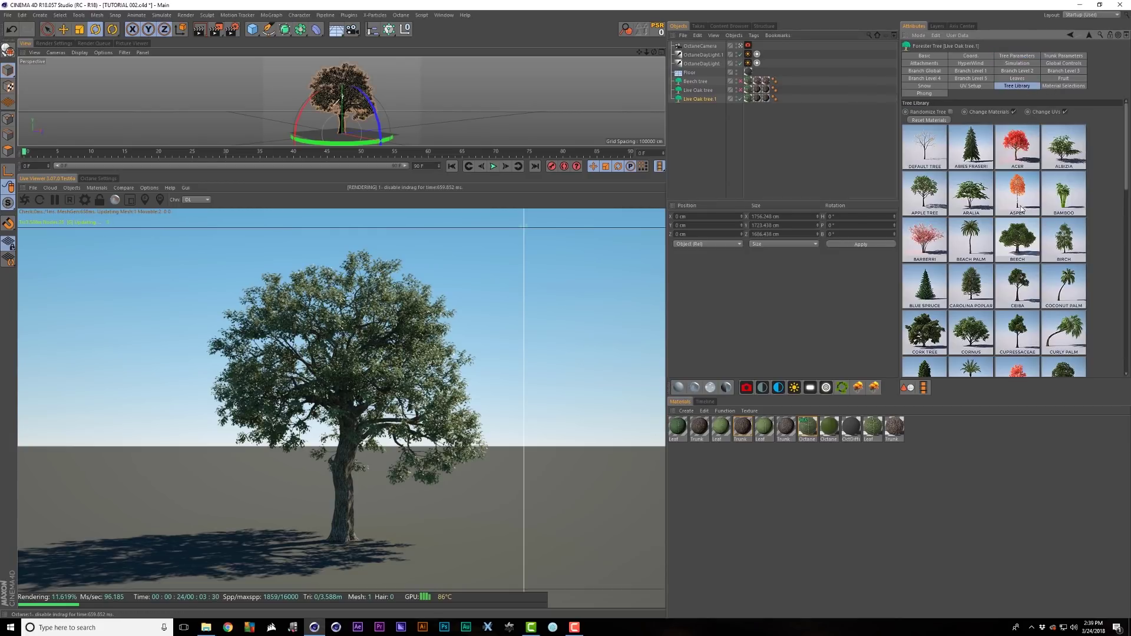
scroll(1002, 218, "down", 2)
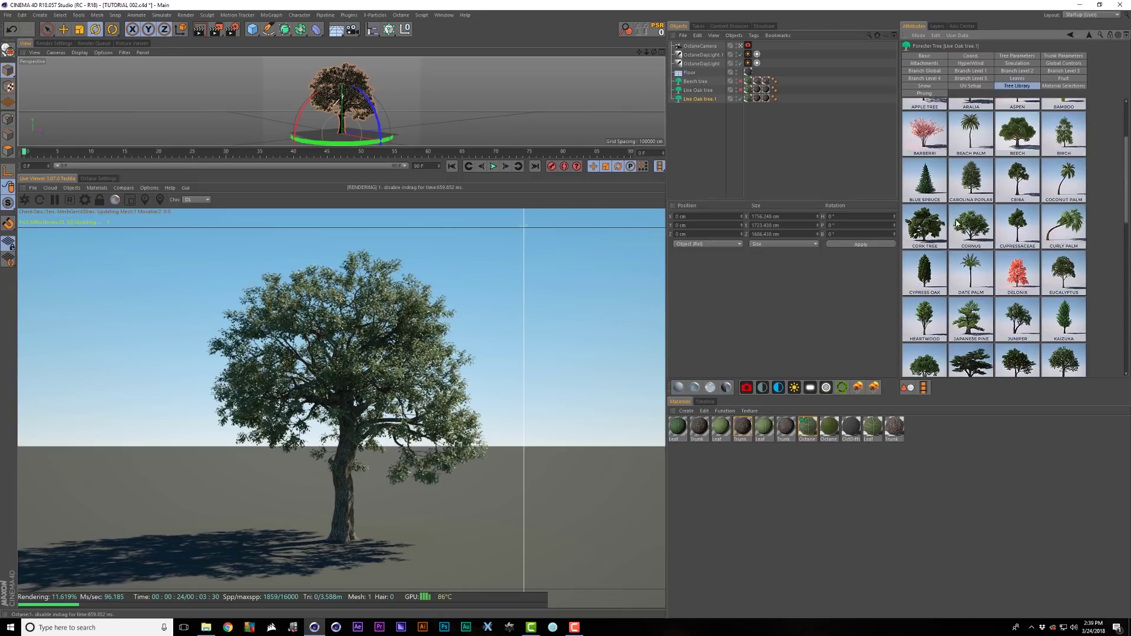
scroll(935, 225, "down", 3)
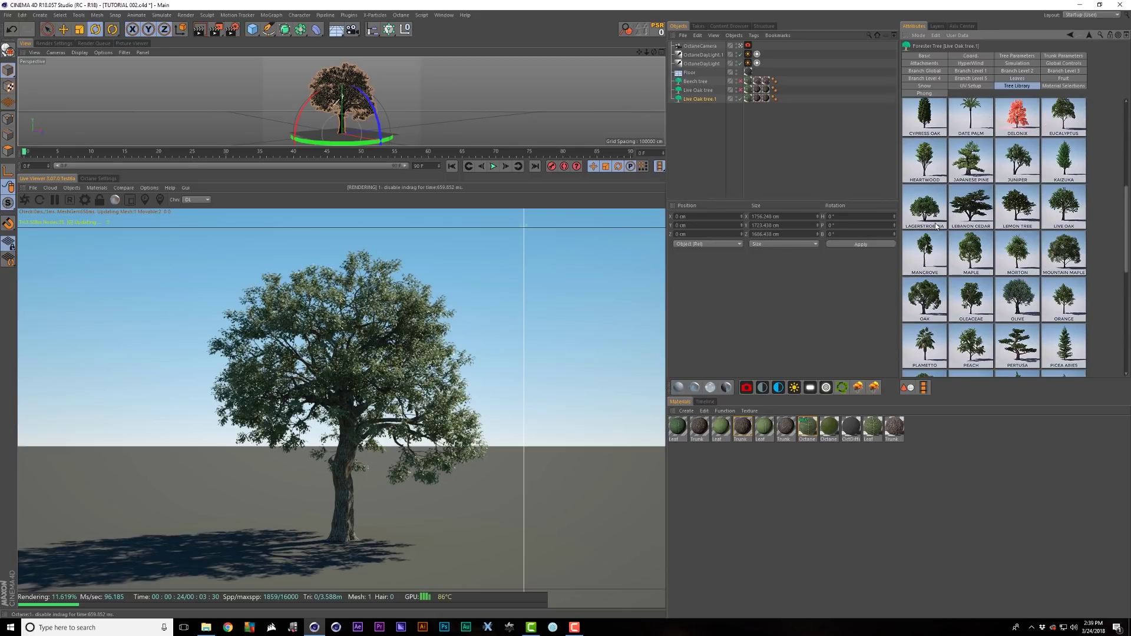
left_click(935, 300)
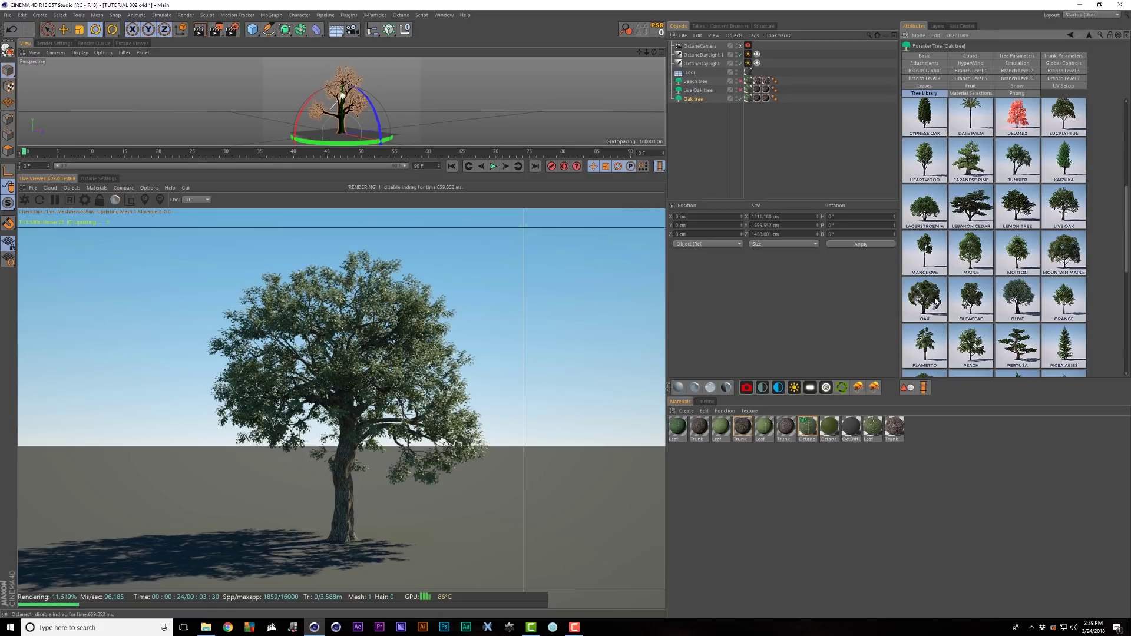
left_click(1028, 56)
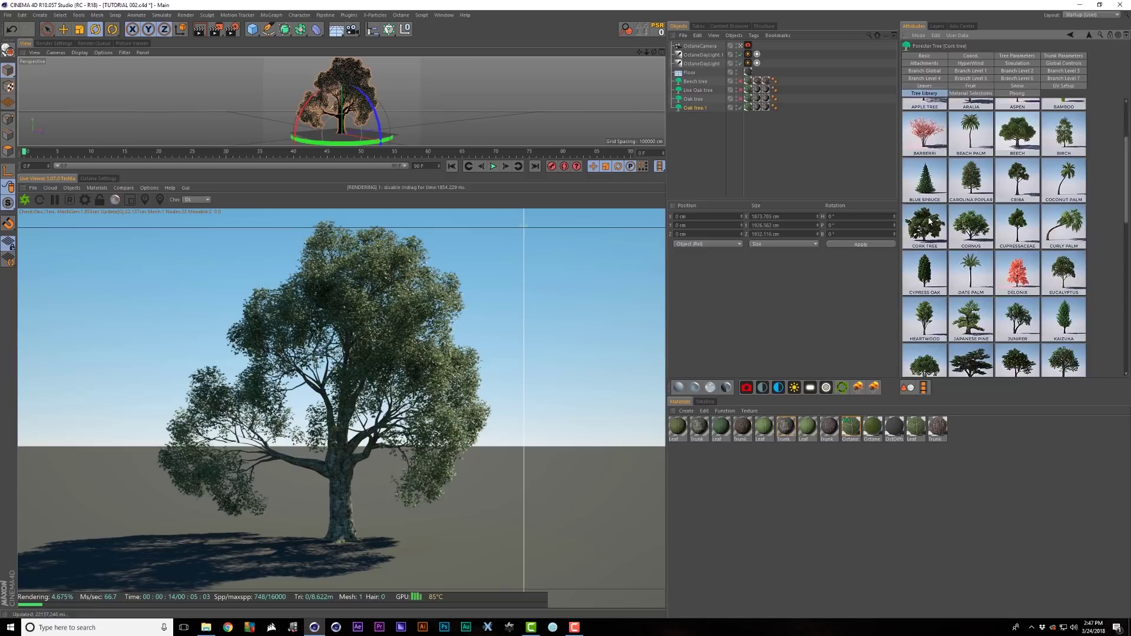
Step: Load the Cork Tree preset into the duplicated oak and set its viewport and render levels to 5
left_click(929, 222)
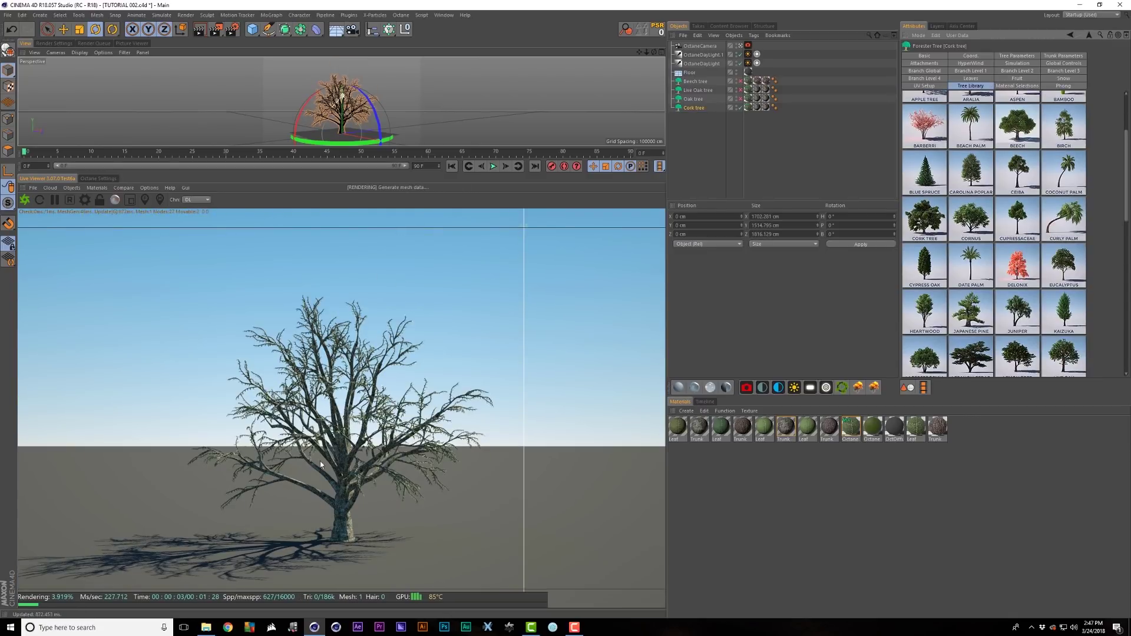
left_click(1013, 56)
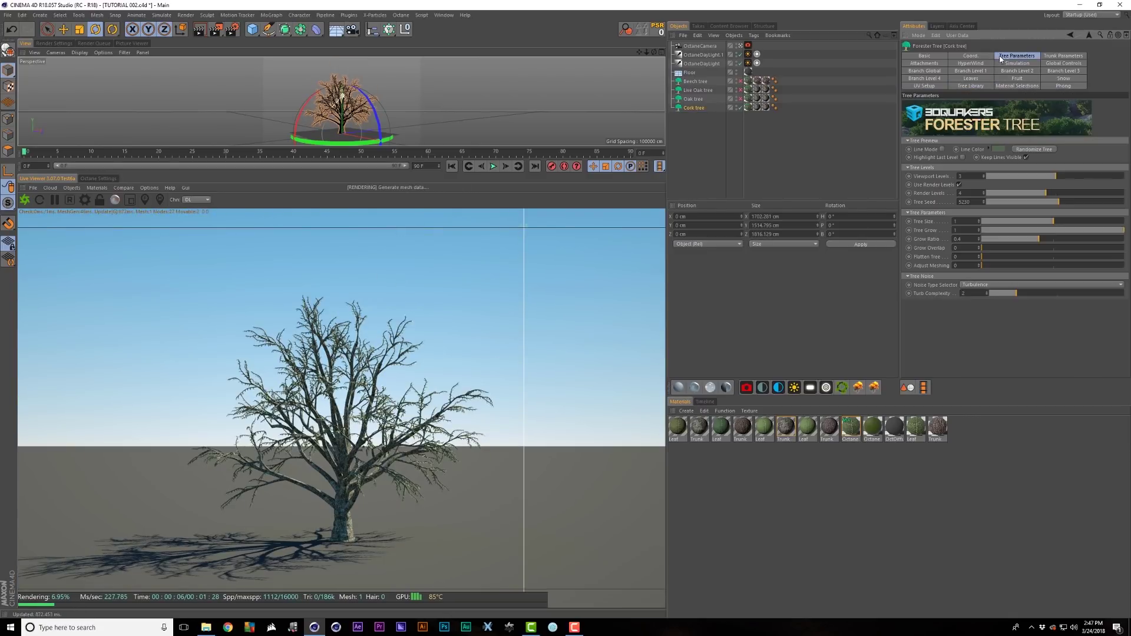
type("5")
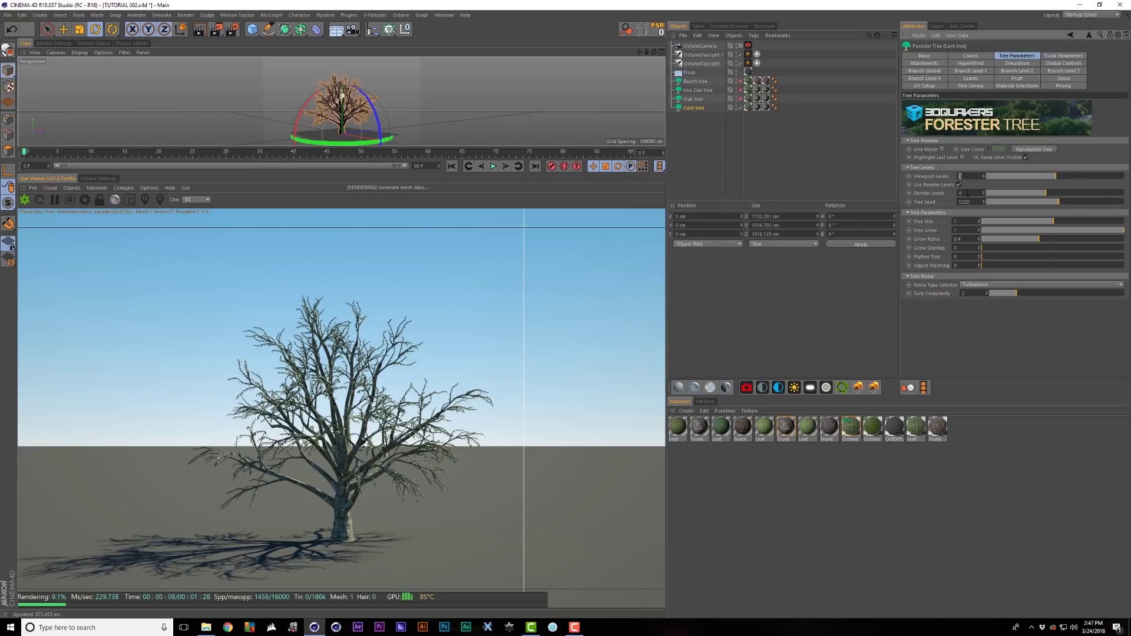
double_click(967, 193)
type("5")
key("Return")
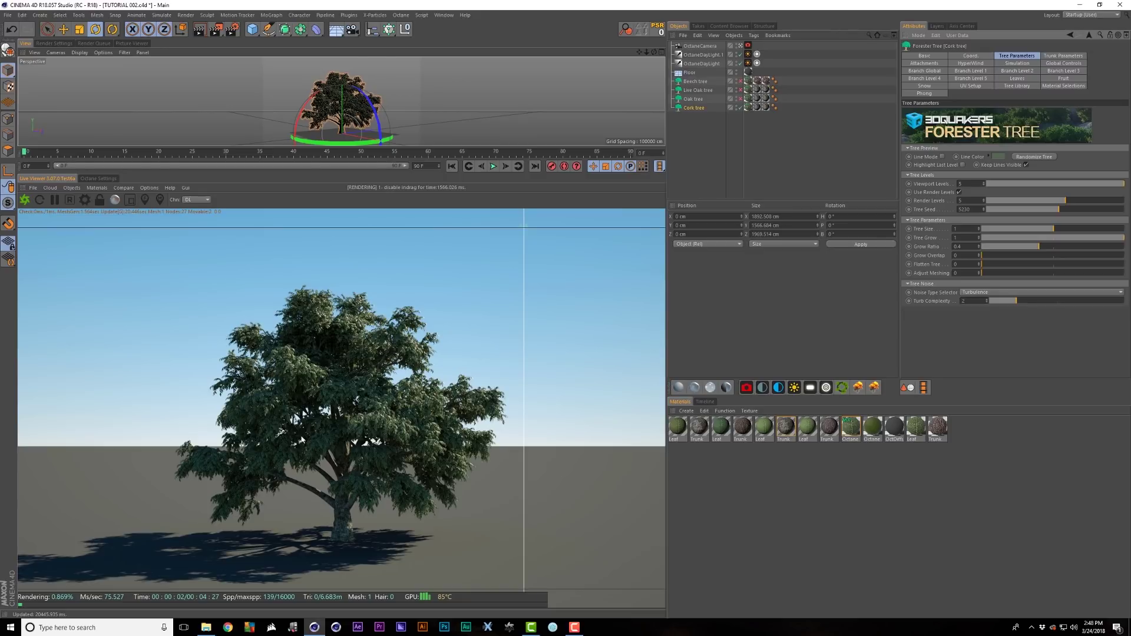
Step: Load the Ulmaceae preset into a duplicate of the Cork tree and set its viewport levels to 7
left_click_drag(695, 109, 698, 116, "ctrl")
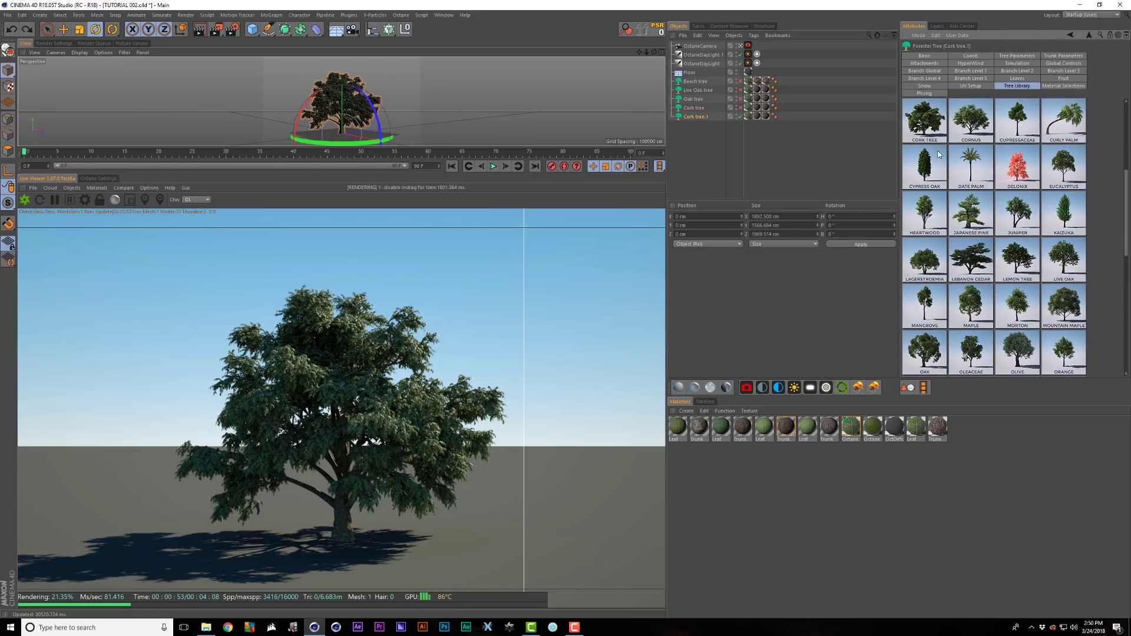
scroll(938, 160, "down", 10)
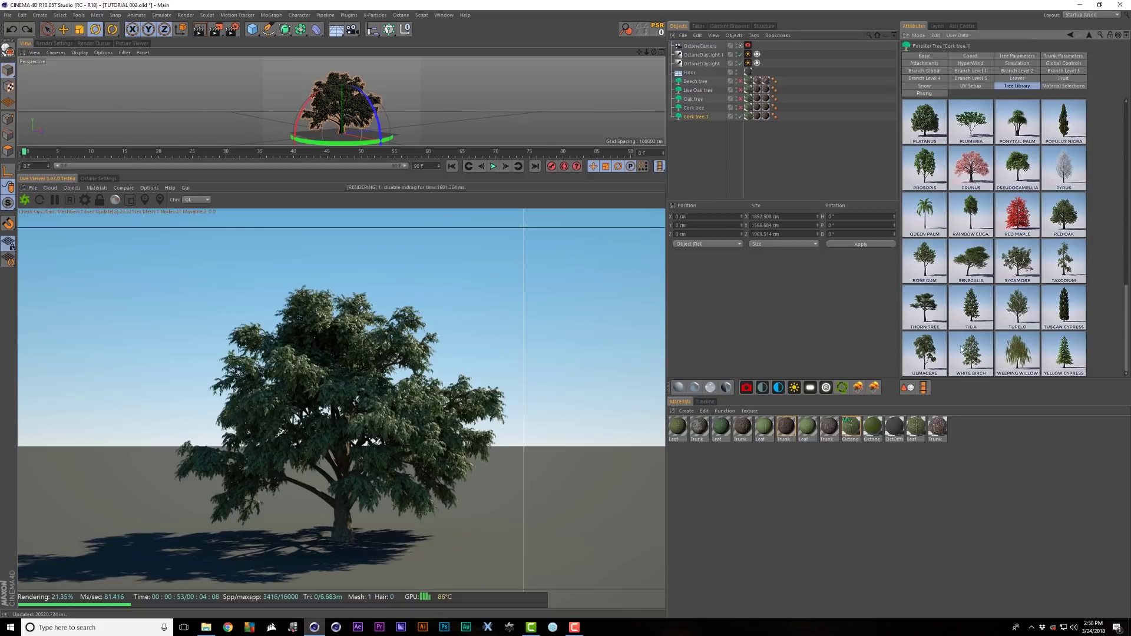
left_click(935, 363)
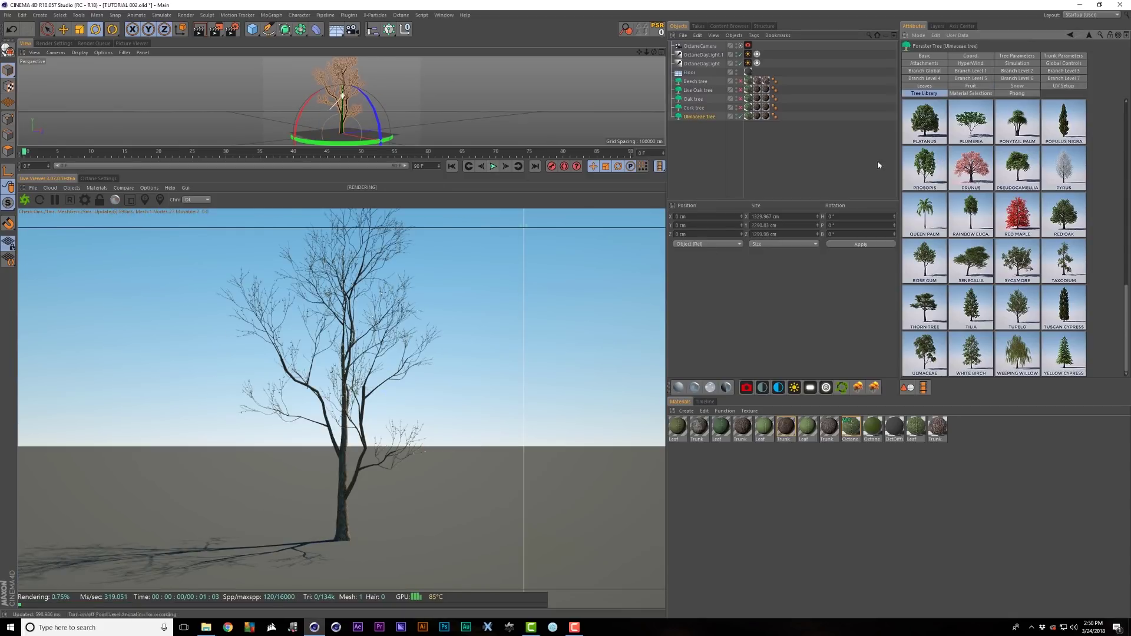
left_click(1017, 57)
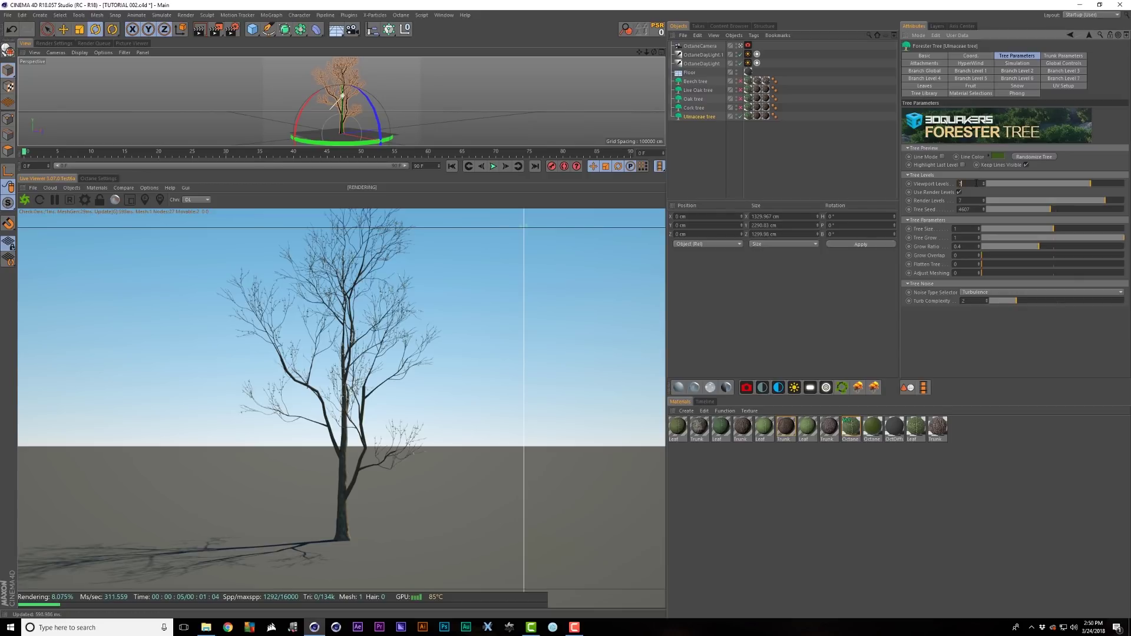
key("Return")
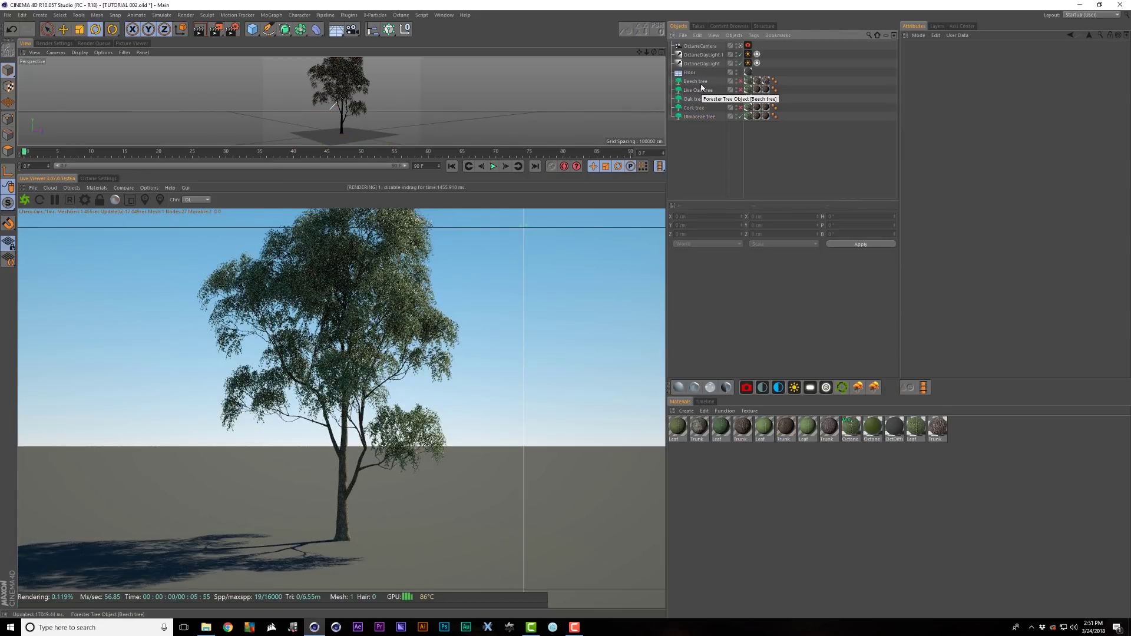
Step: Load the Morton preset into a duplicate of the Ulmaceae tree and set its viewport levels to 5
left_click_drag(699, 117, 704, 124, "ctrl")
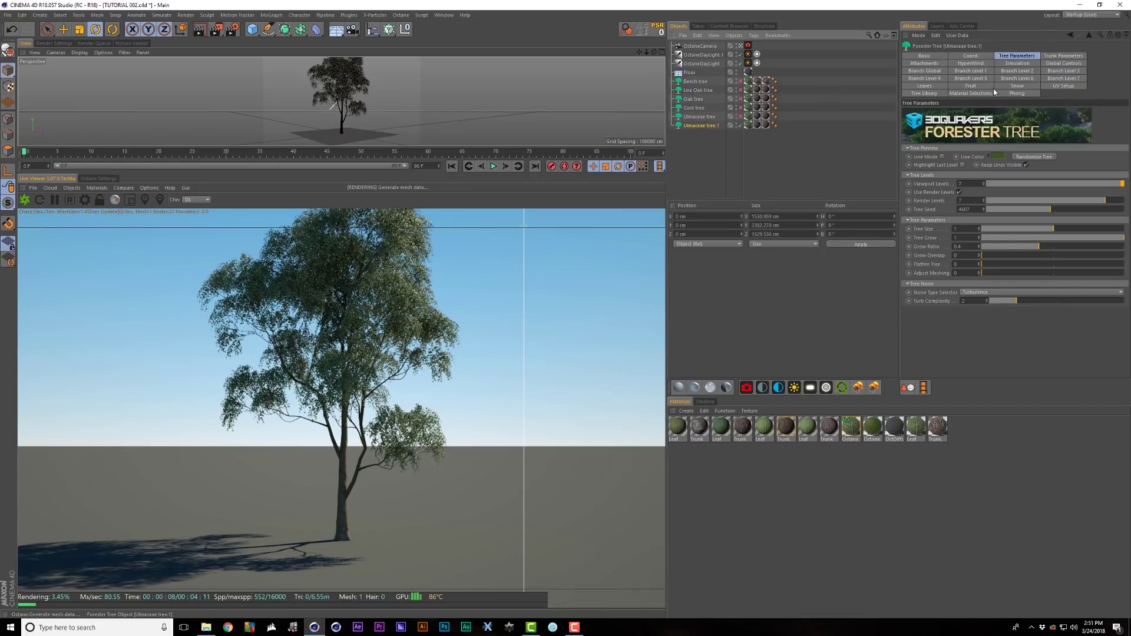
left_click(925, 93)
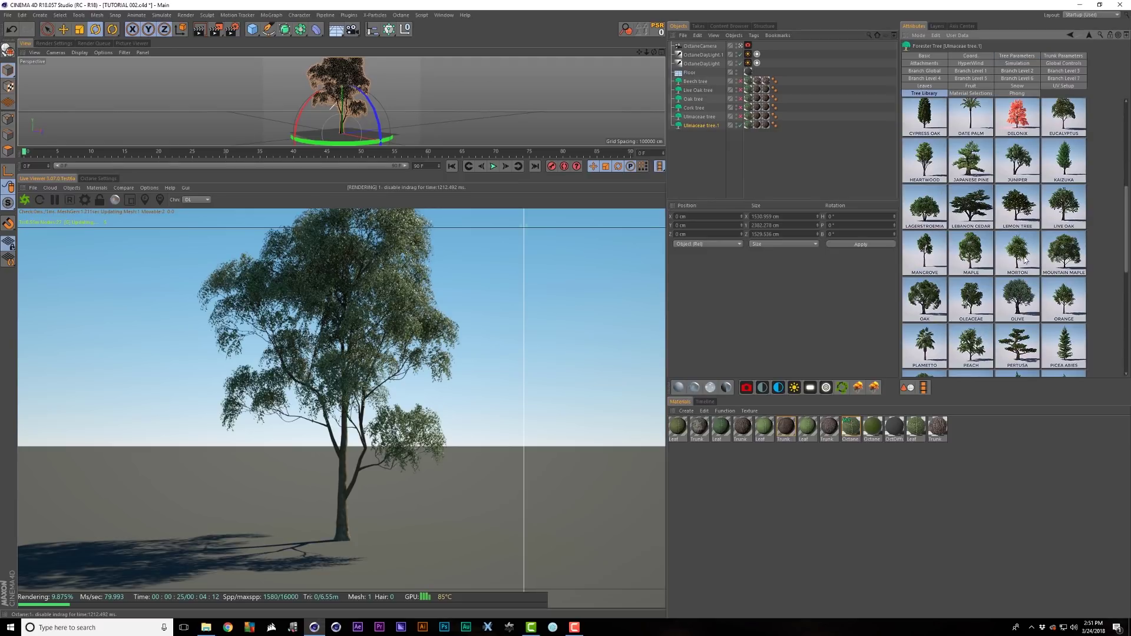
left_click(1024, 253)
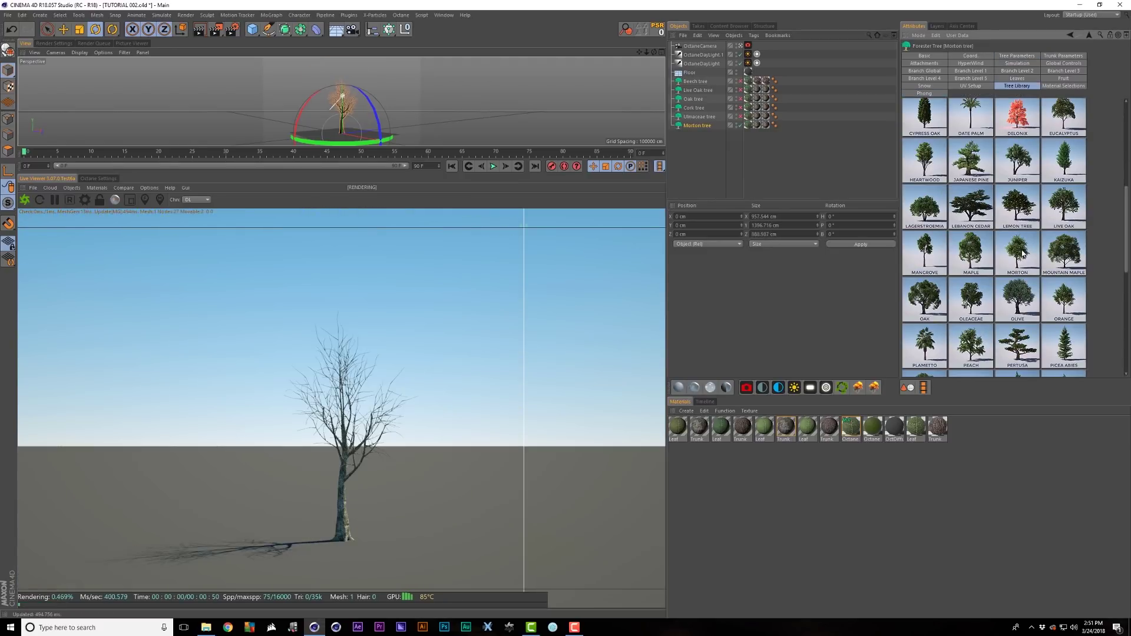
left_click(1013, 56)
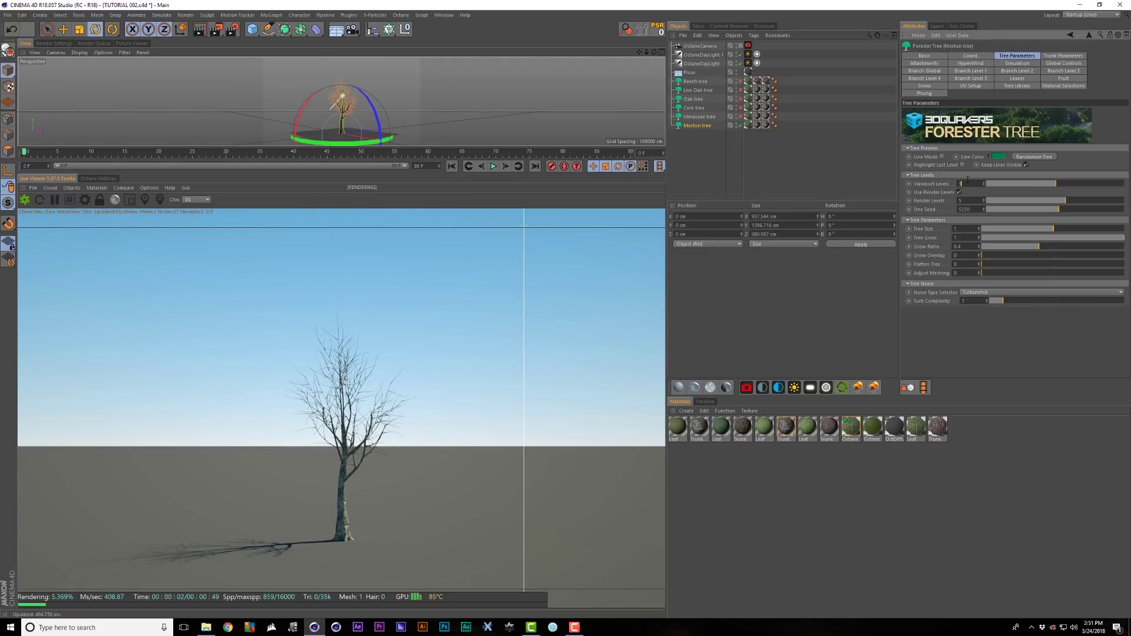
type("5")
key("Return")
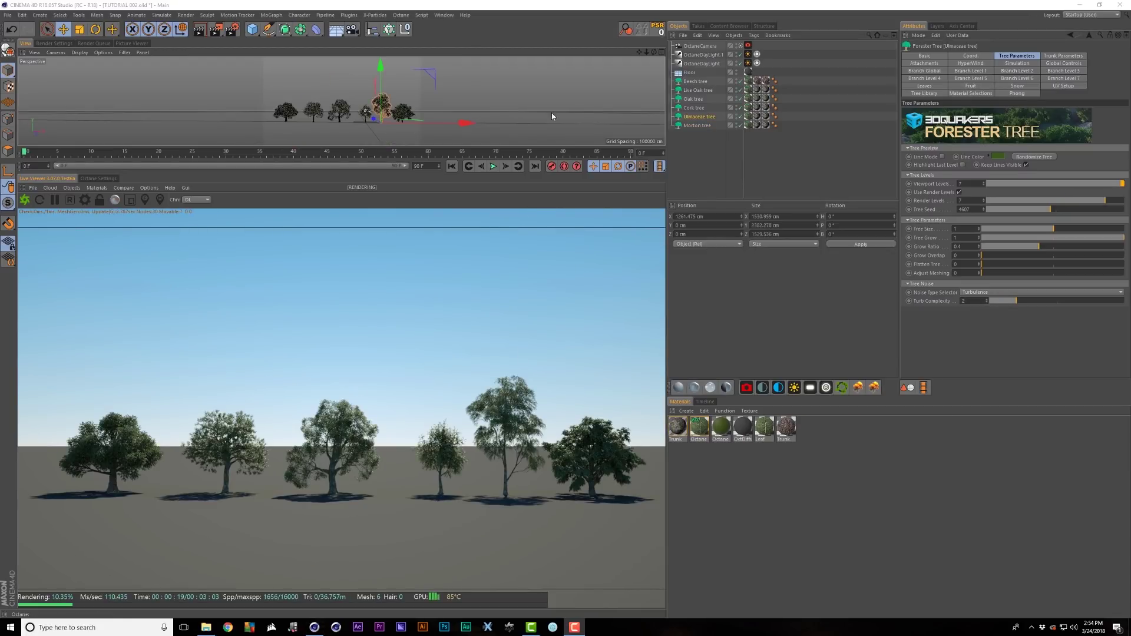
left_click(741, 56)
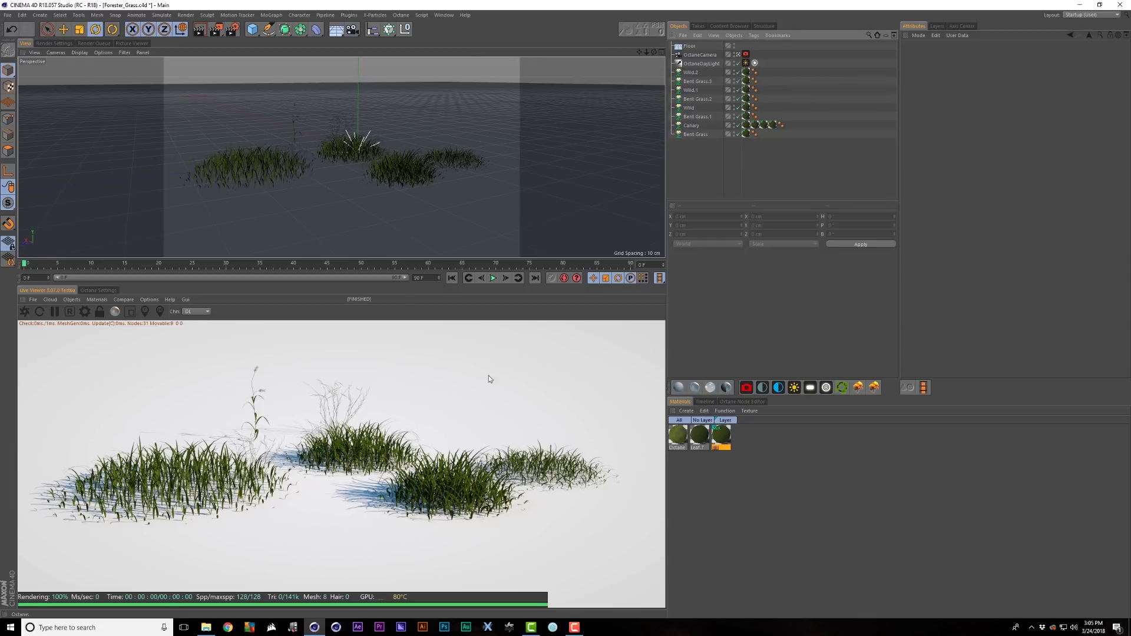
Step: Try a Grass Patch Radius of about 1 on the first Bent Grass object and undo it
left_click(694, 134)
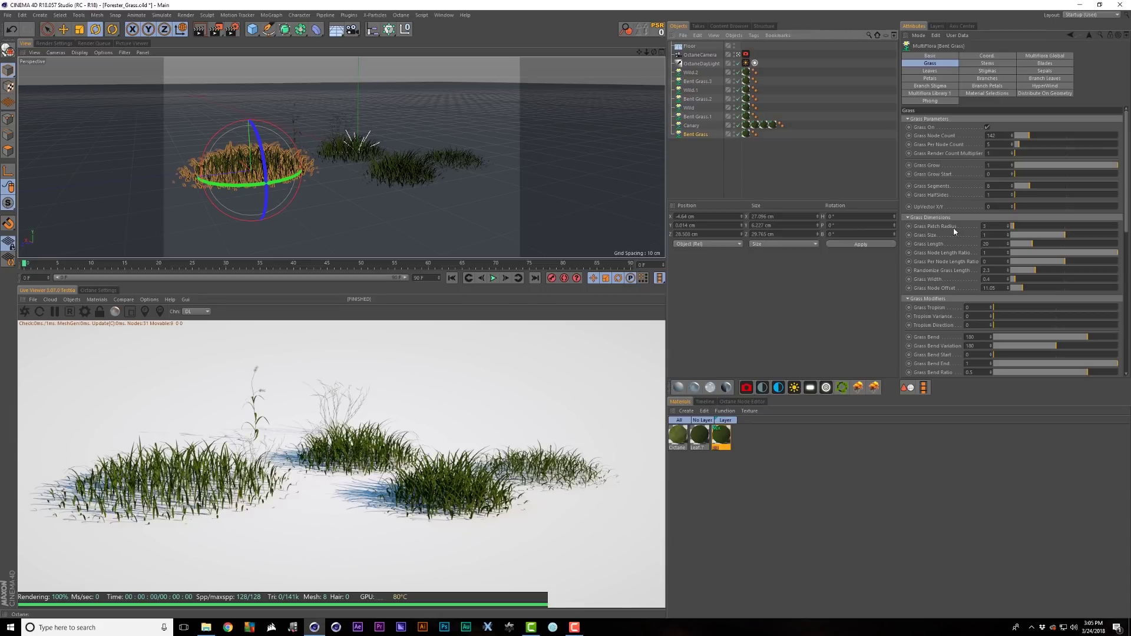
left_click_drag(1014, 227, 1012, 226)
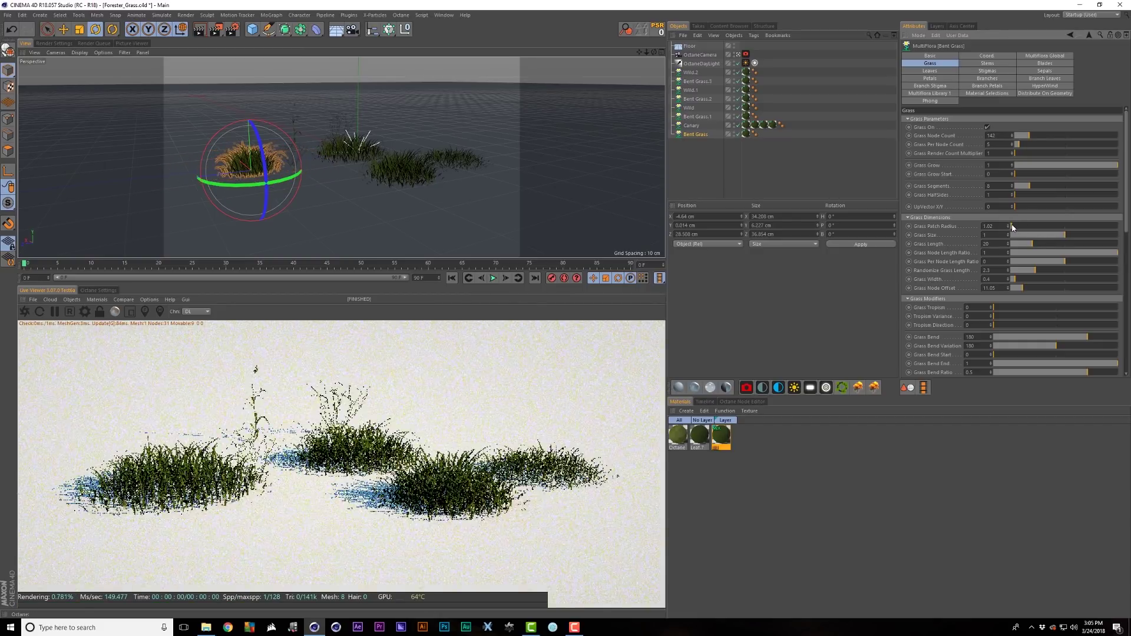
key("ctrl+z")
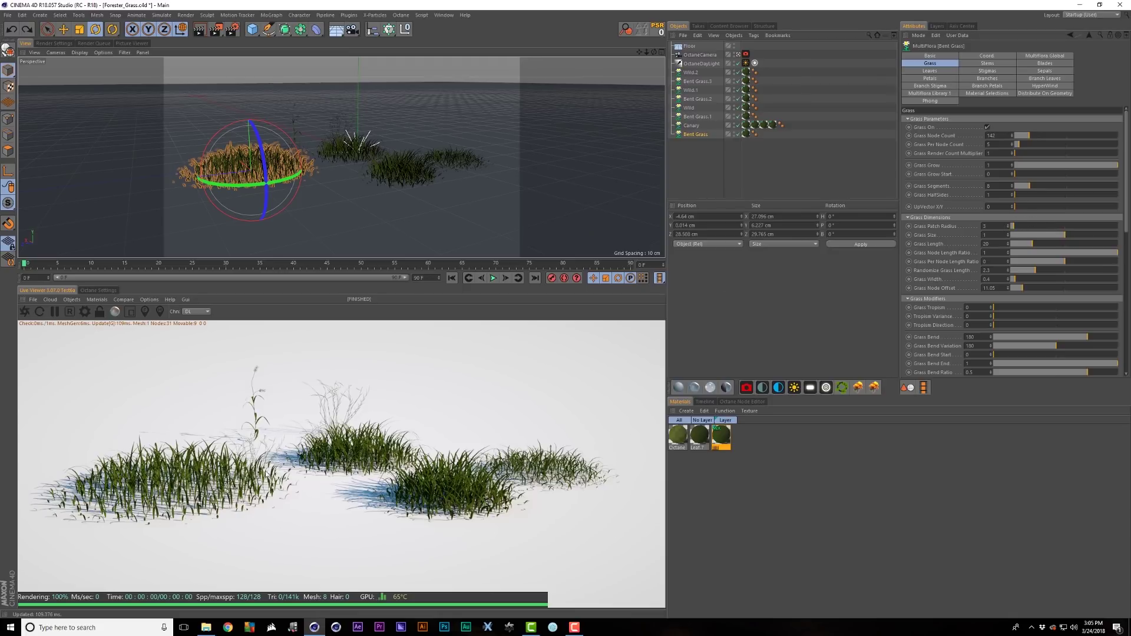
Step: Set the Bent Grass size to 0.72 and length to 30, and reduce its node count and per-node count to 1
left_click_drag(1064, 235, 1043, 248)
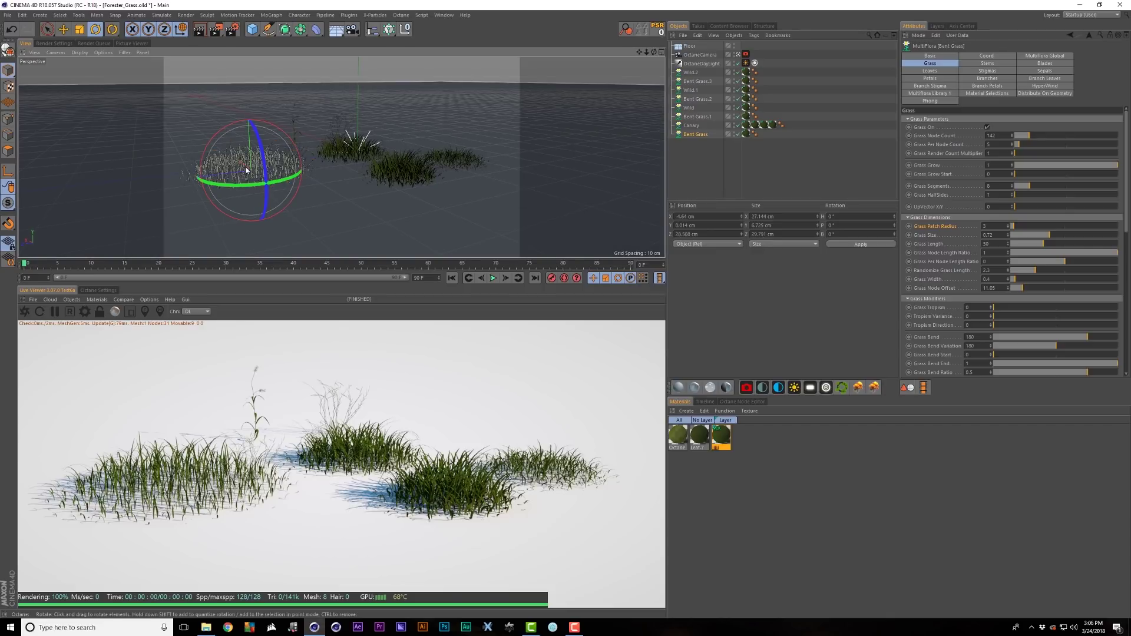
scroll(313, 165, "up", 6)
left_click_drag(312, 165, 316, 172, "alt")
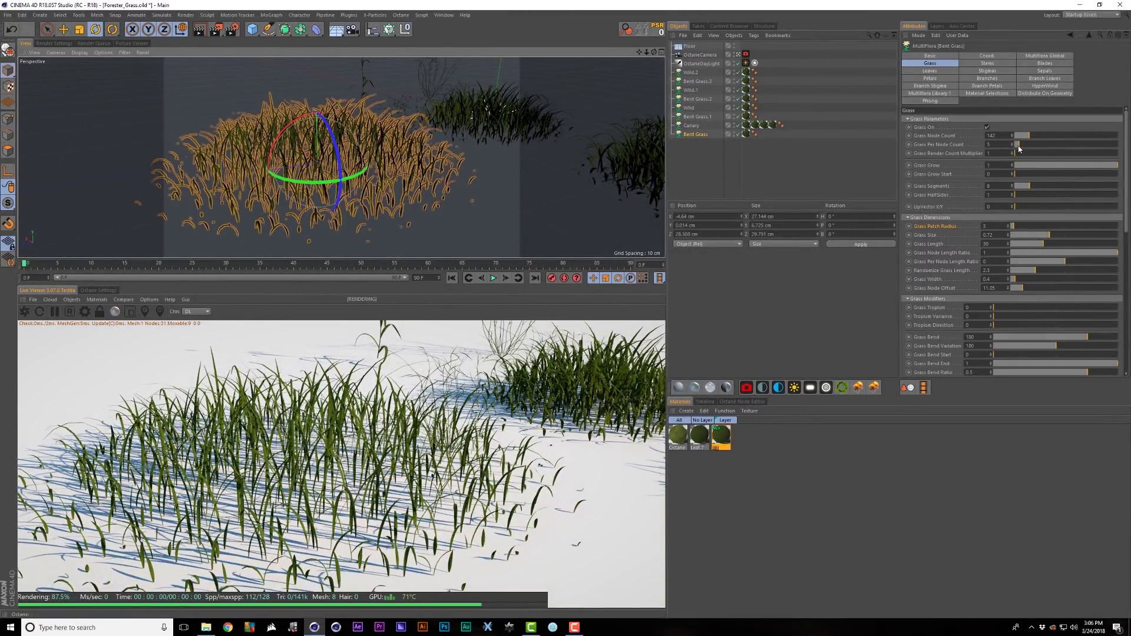
left_click_drag(1019, 145, 1001, 140)
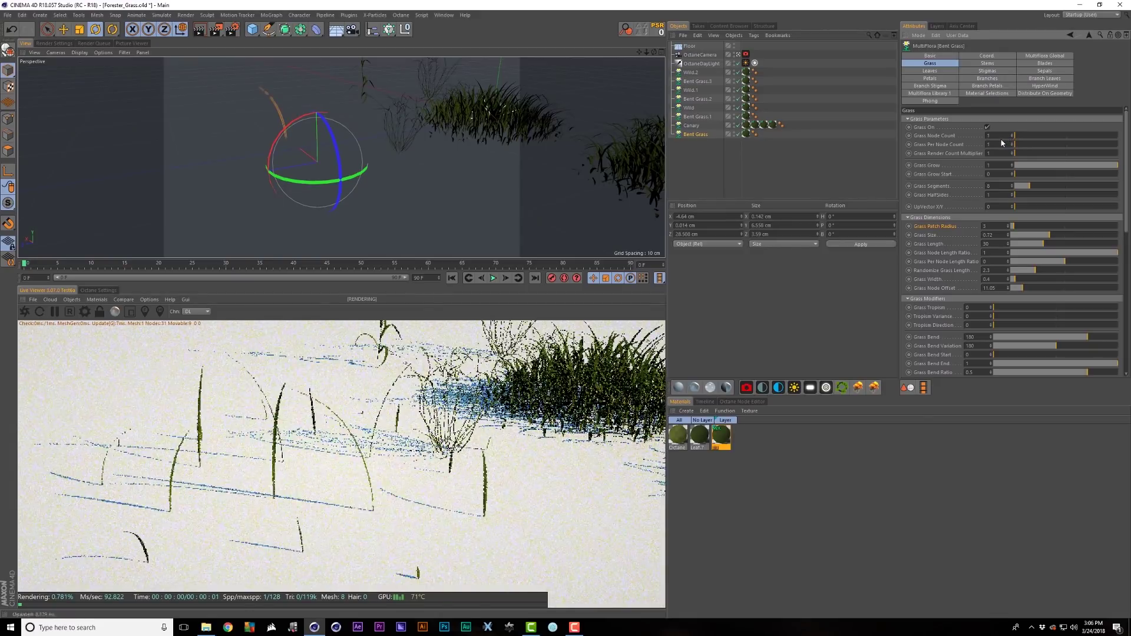
middle_click_drag(280, 161, 295, 179, "alt")
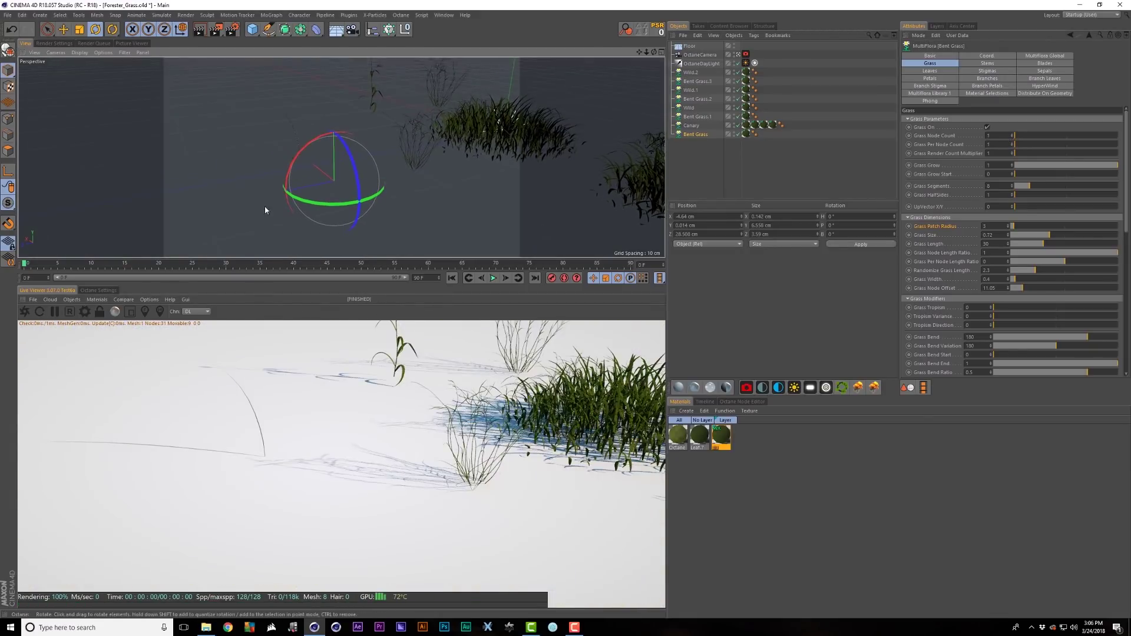
Step: Raise the Bent Grass node count to 414 and test its Grass Node Length Ratio at 0 and back at 1
left_click_drag(1013, 136, 1058, 136)
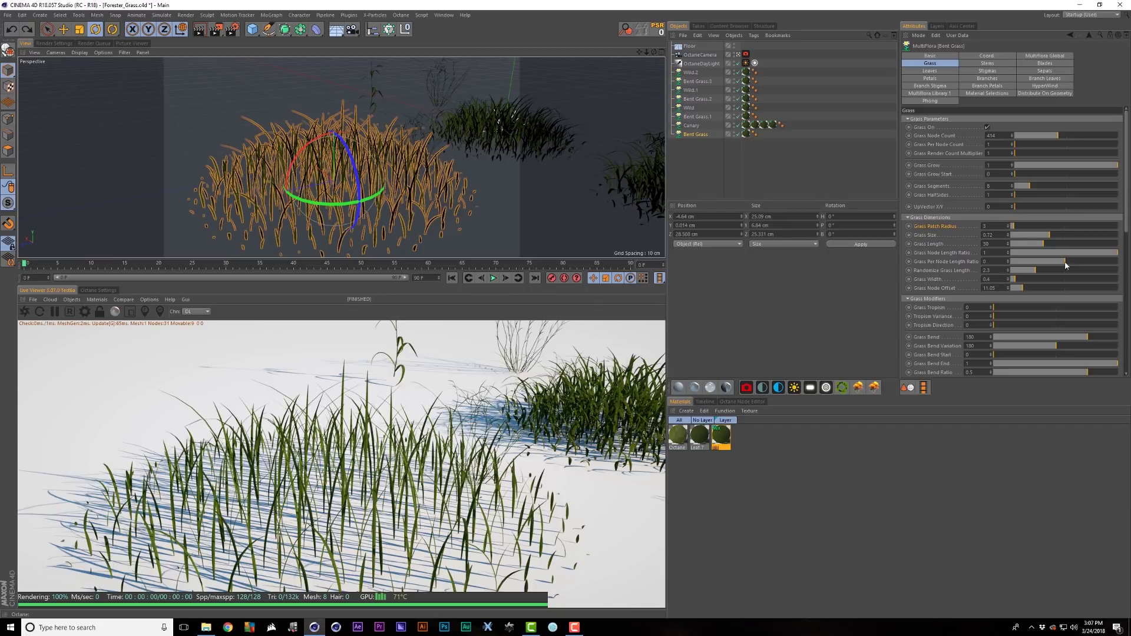
left_click_drag(1108, 255, 1066, 254)
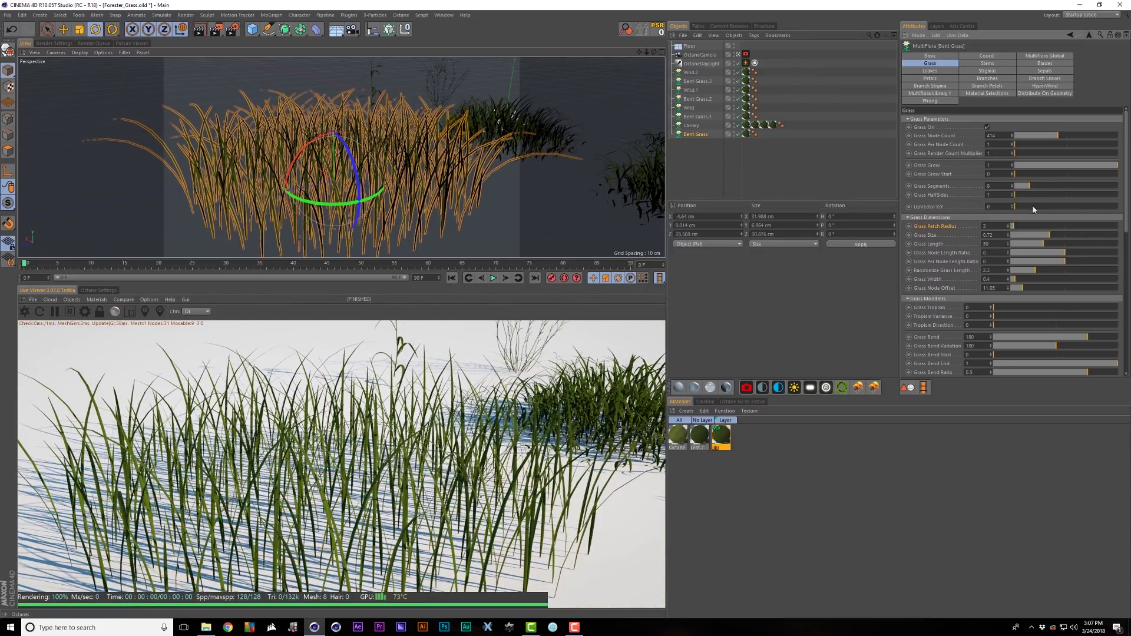
left_click_drag(1073, 253, 1124, 249)
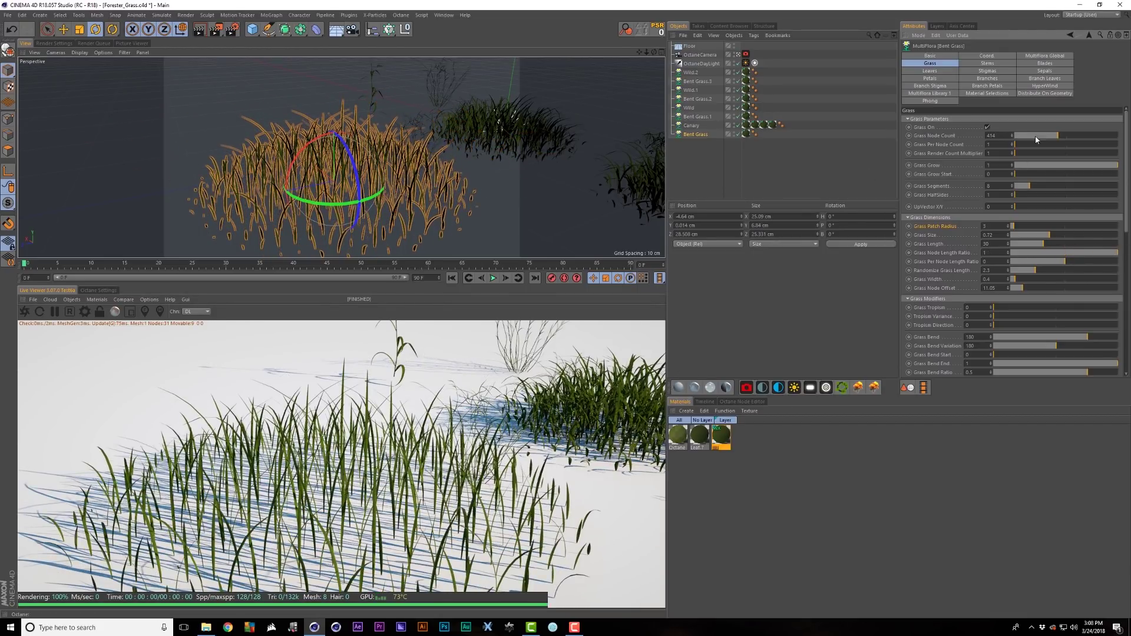
Step: Turn the Bent Grass into separate clumps with a node count of 20 and a per-node count of 97
left_click_drag(1060, 135, 1013, 135)
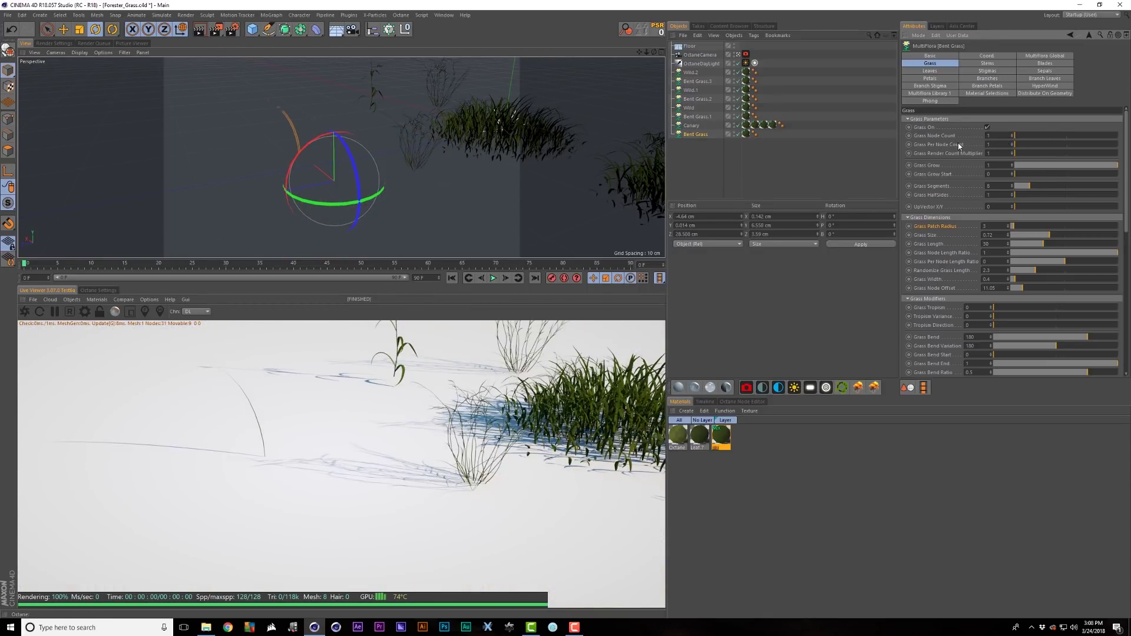
left_click_drag(1022, 146, 1120, 150)
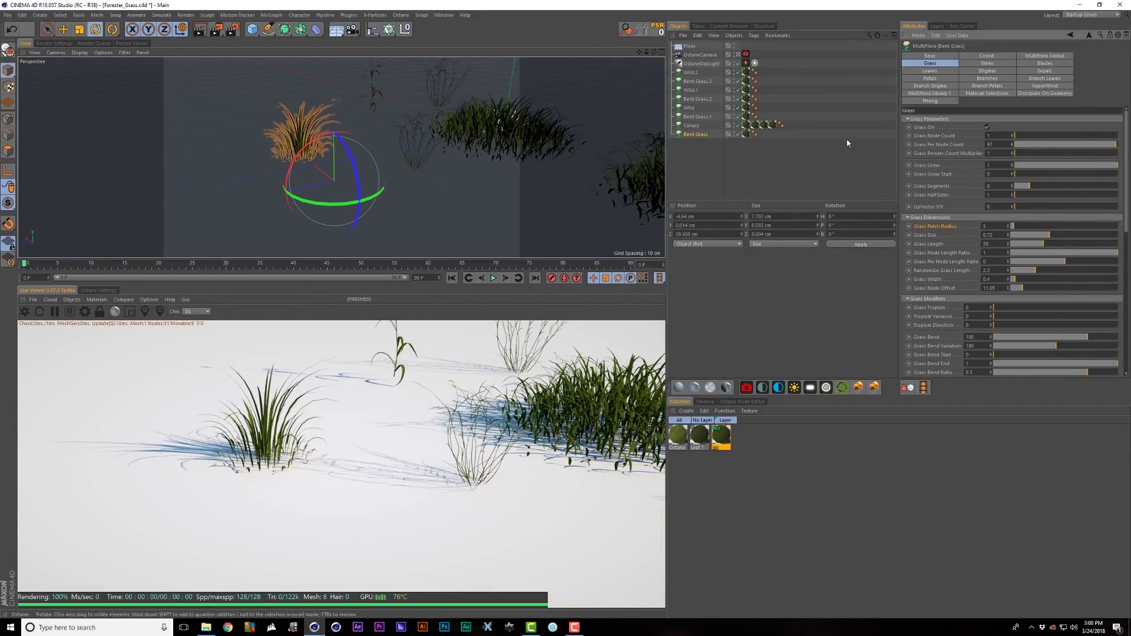
left_click_drag(1012, 138, 1011, 133)
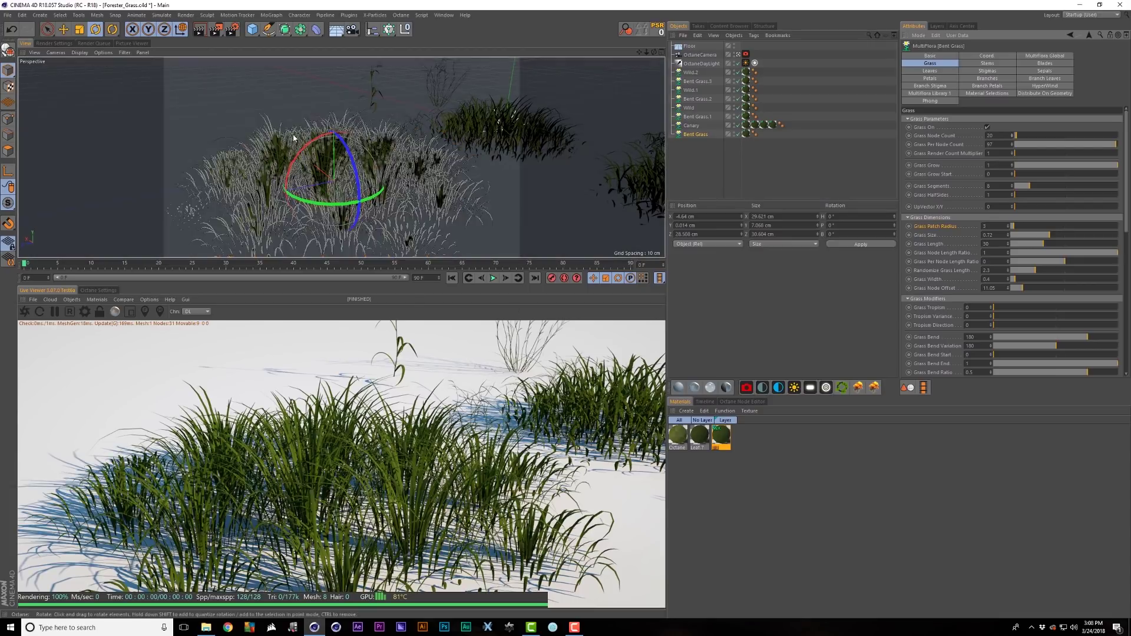
left_click_drag(349, 127, 343, 147, "alt")
scroll(343, 147, "down", 5)
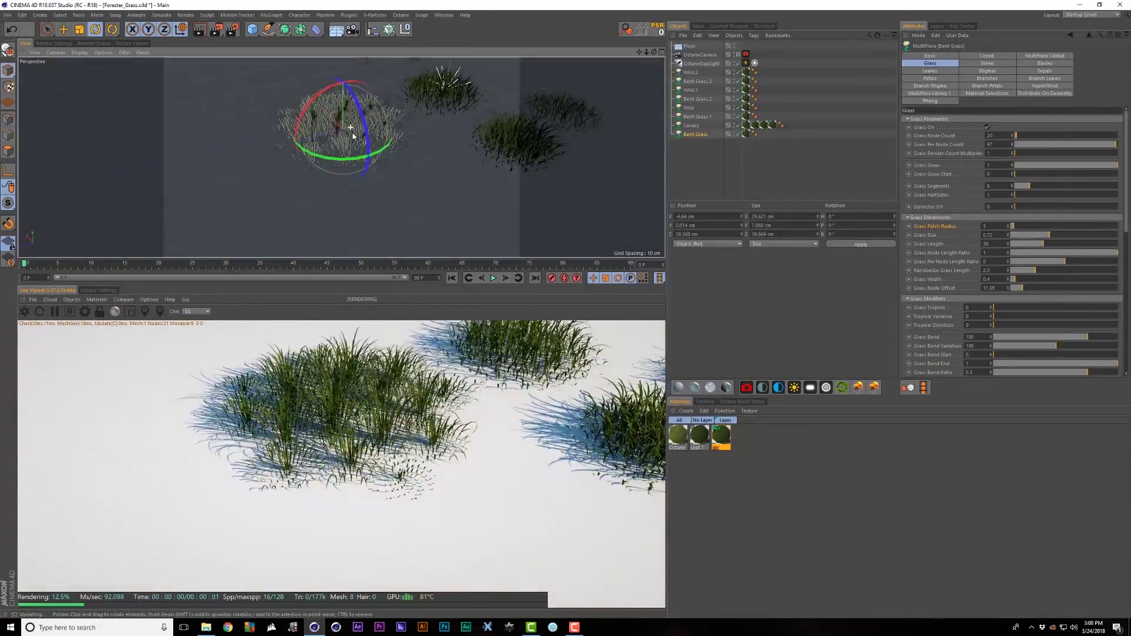
left_click_drag(391, 117, 397, 166, "alt")
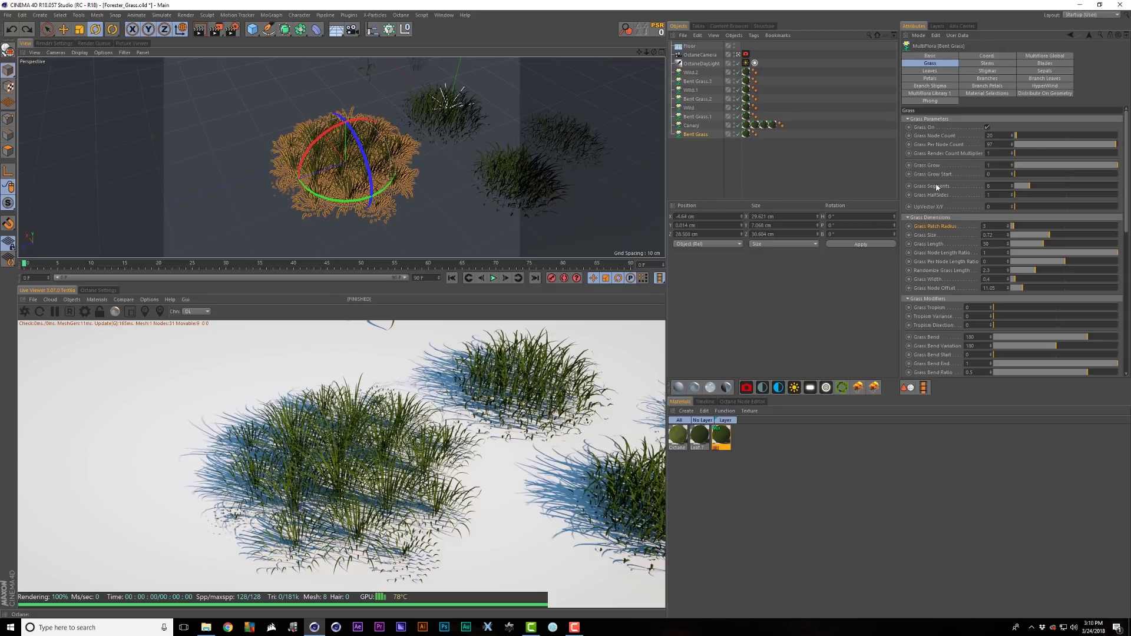
left_click_drag(1034, 148, 1029, 137)
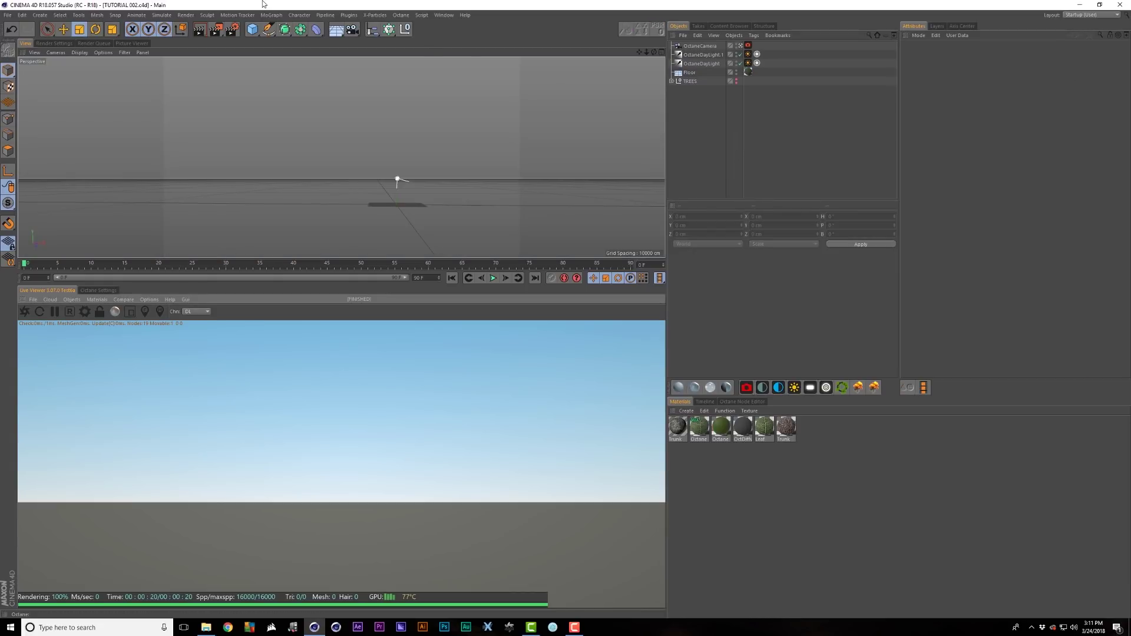
Step: Add a Forester MultiFlora object to the tree scene and load the Bent Grass preset from its library
left_click(349, 16)
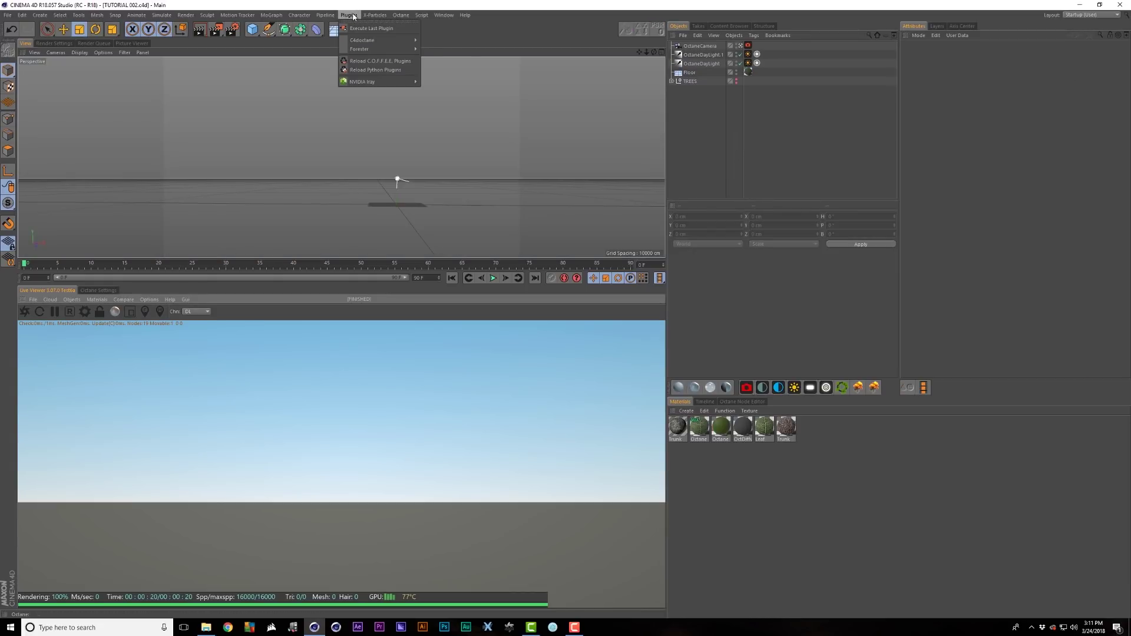
mouse_move(370, 48)
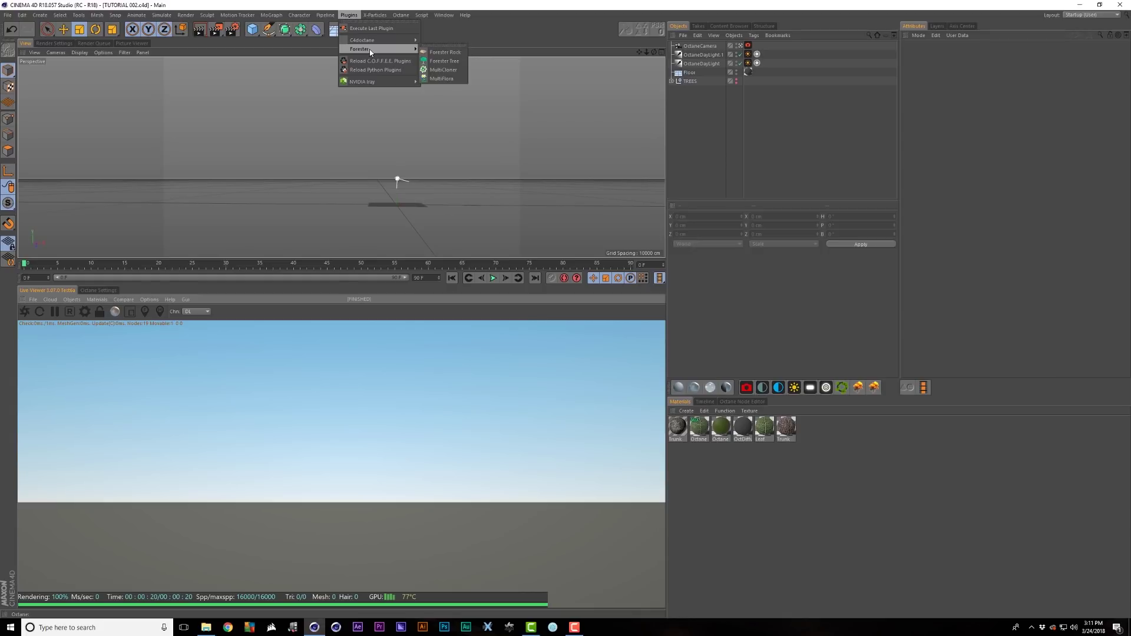
left_click(446, 78)
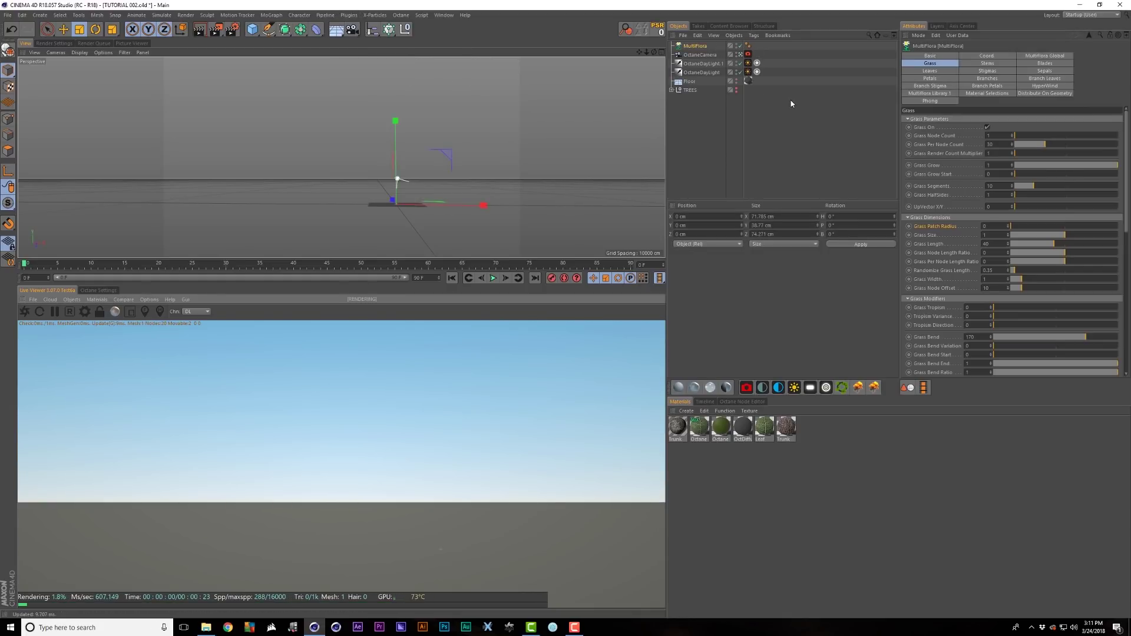
left_click_drag(412, 204, 587, 172)
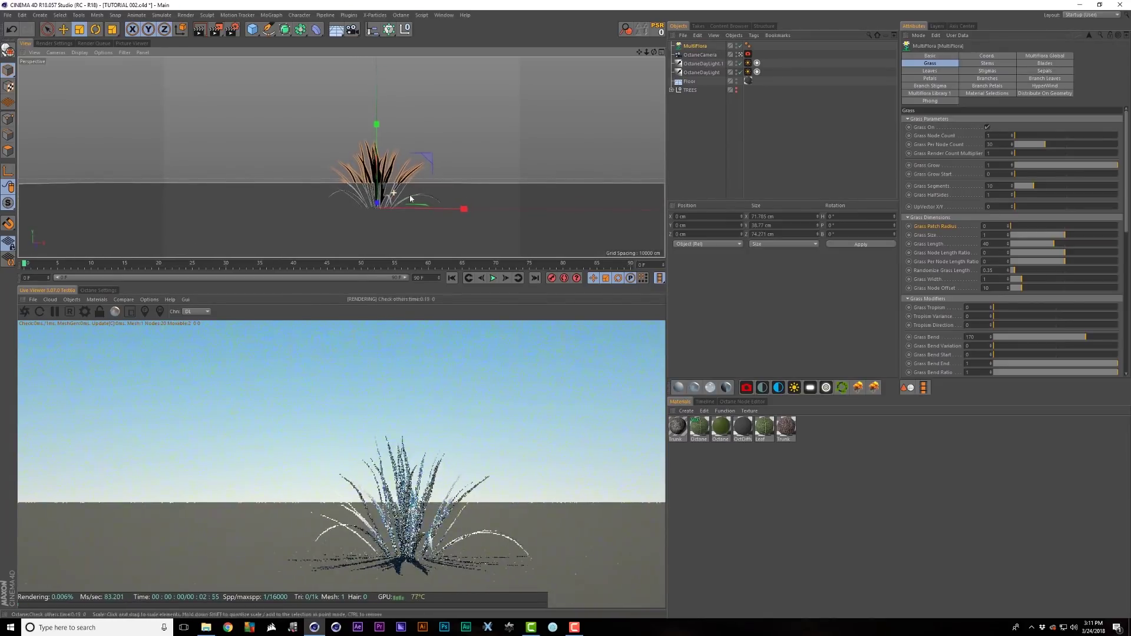
left_click_drag(410, 198, 378, 257, "alt")
middle_click_drag(341, 157, 332, 112, "alt")
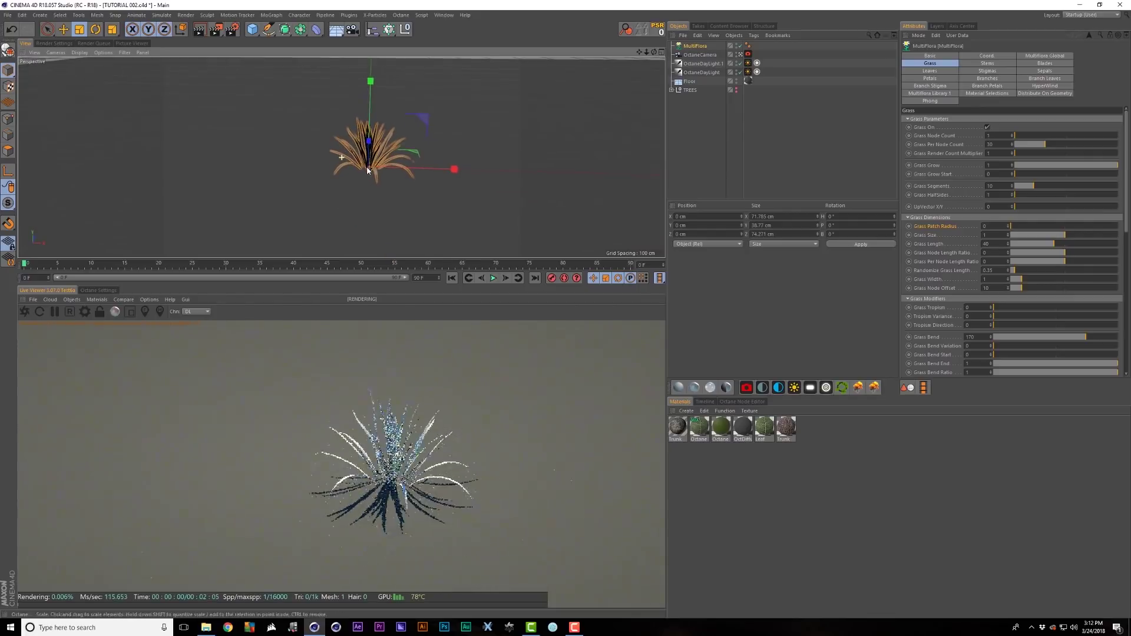
left_click(937, 94)
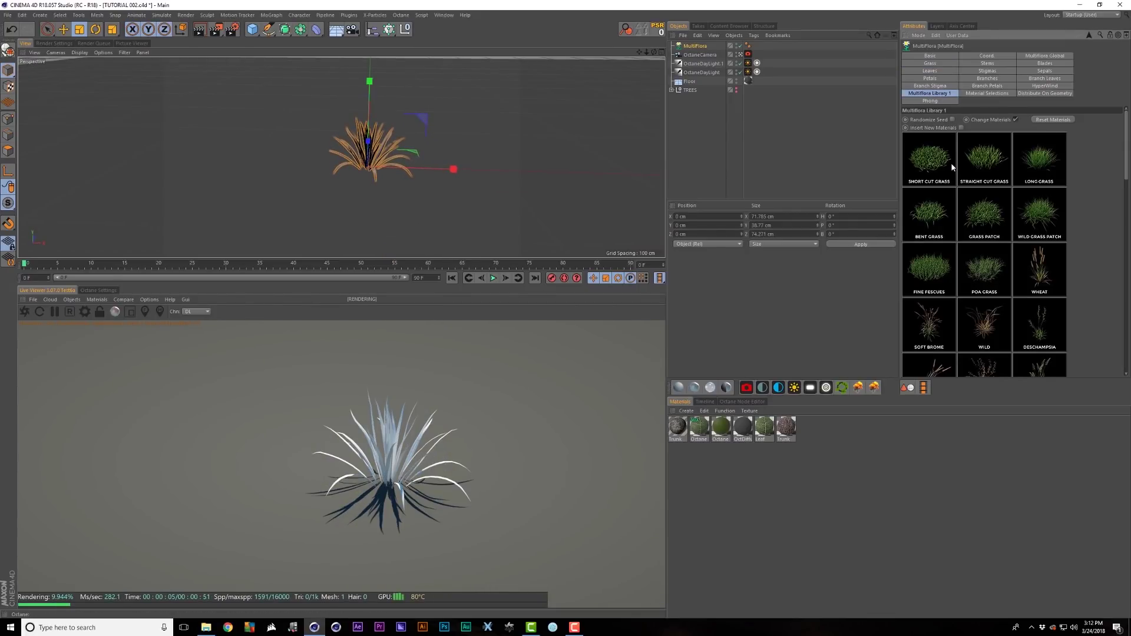
left_click(941, 218)
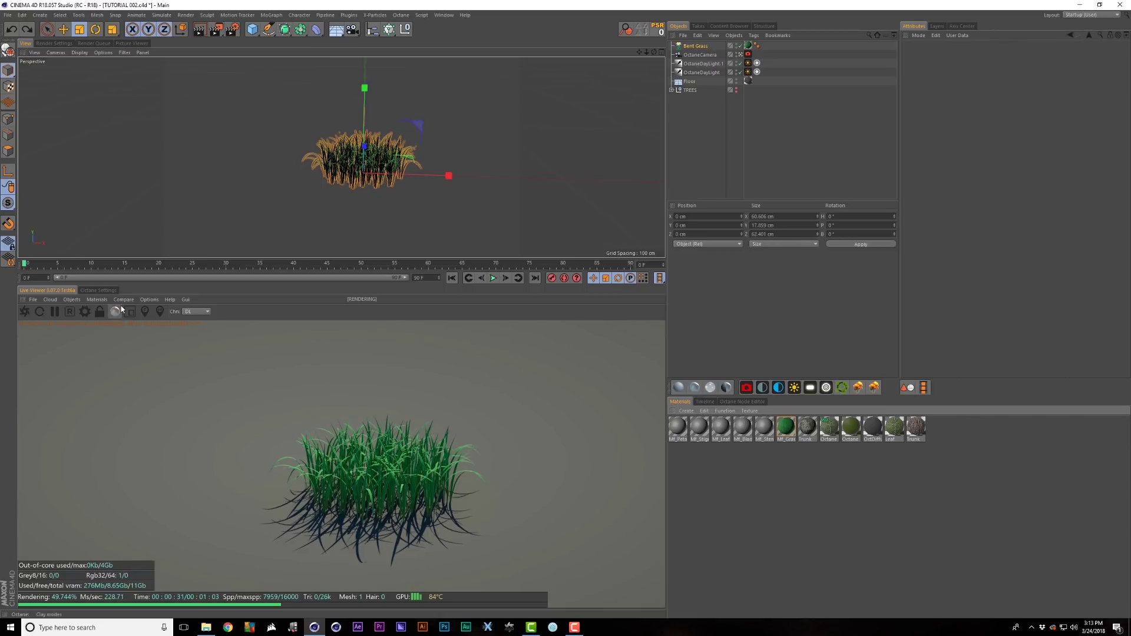
Step: Convert the green grass material to an Octane material and remove the unused materials before and after the conversion
left_click(97, 299)
left_click(110, 395)
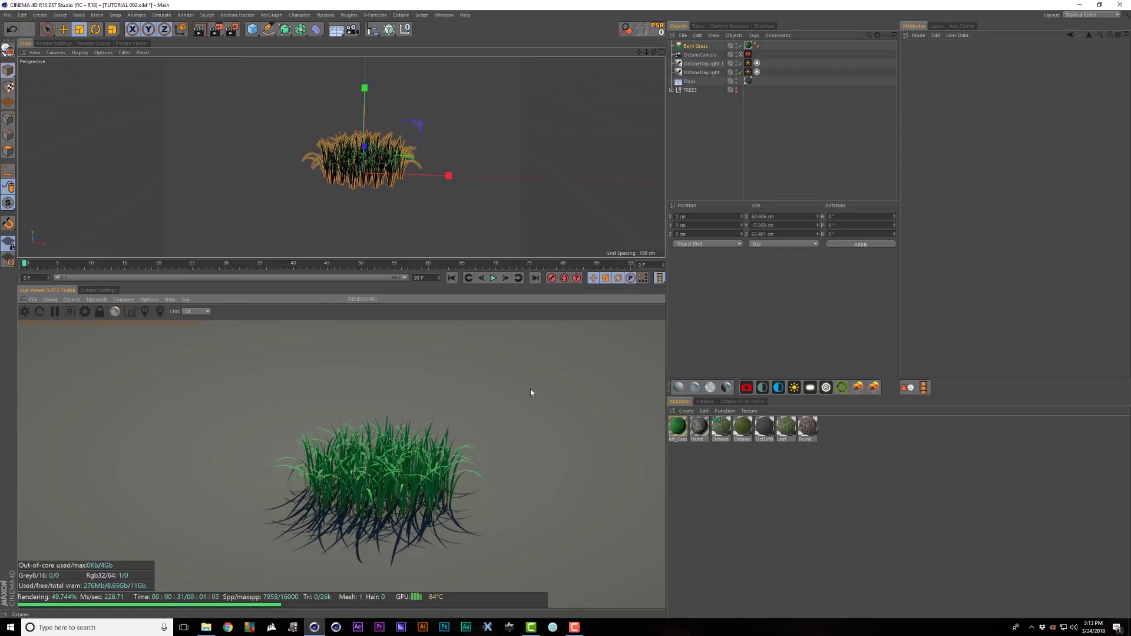
left_click(679, 430)
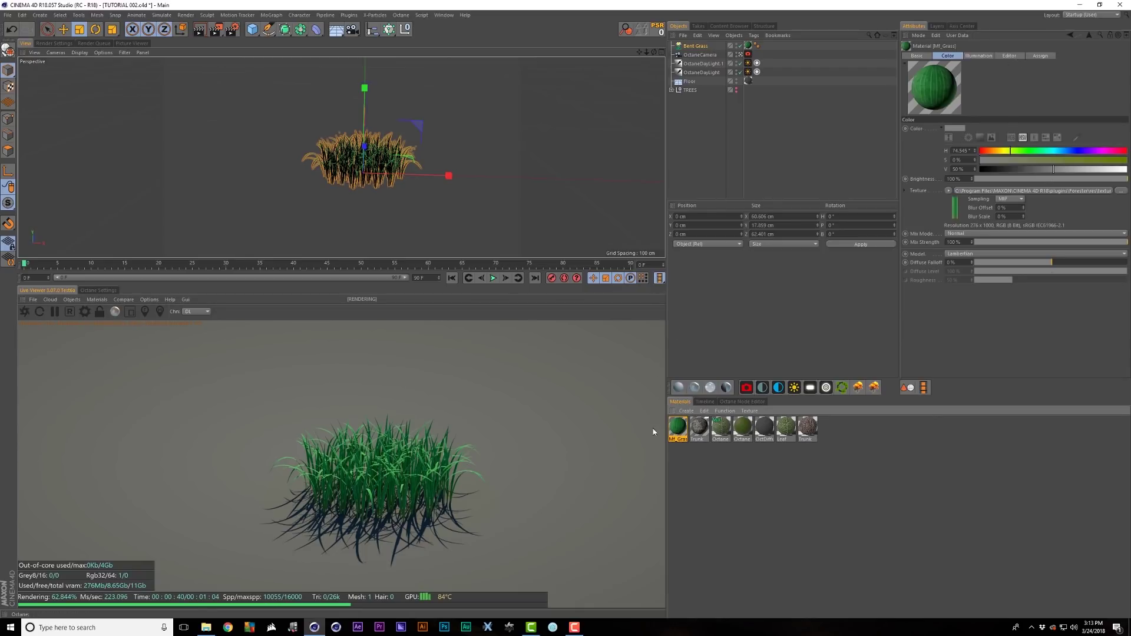
left_click(106, 299)
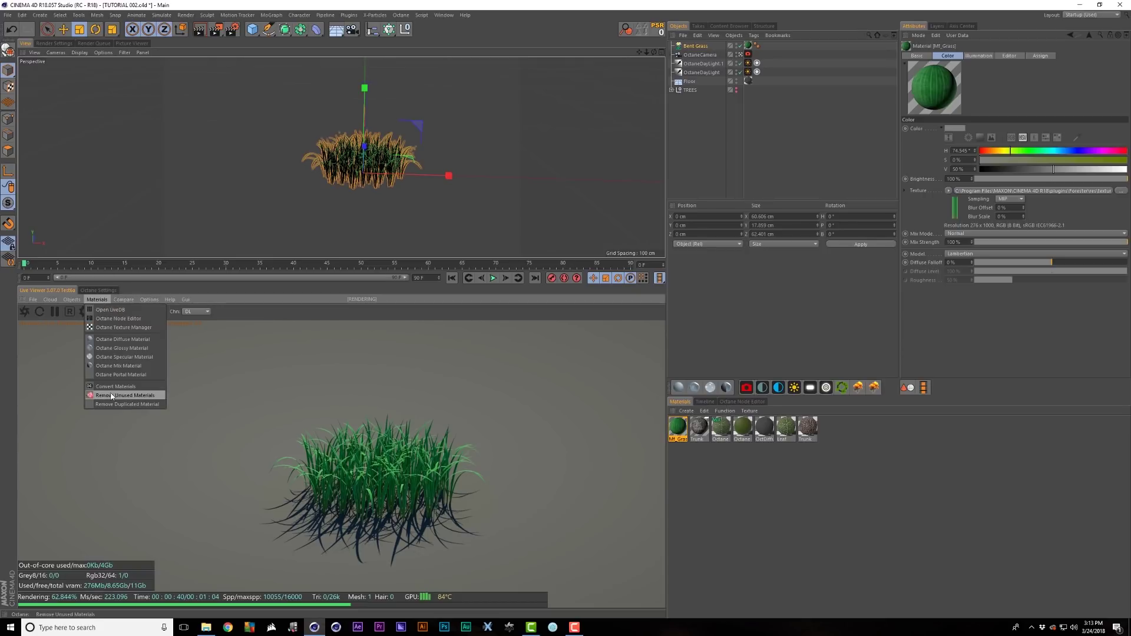
left_click(115, 387)
left_click(97, 300)
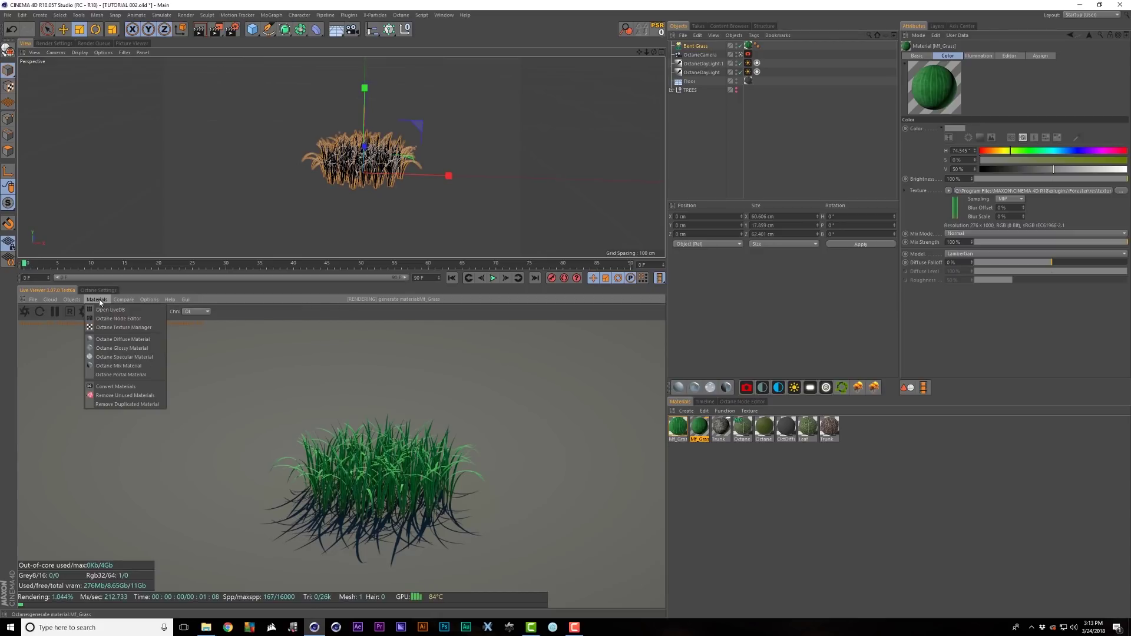
left_click(104, 396)
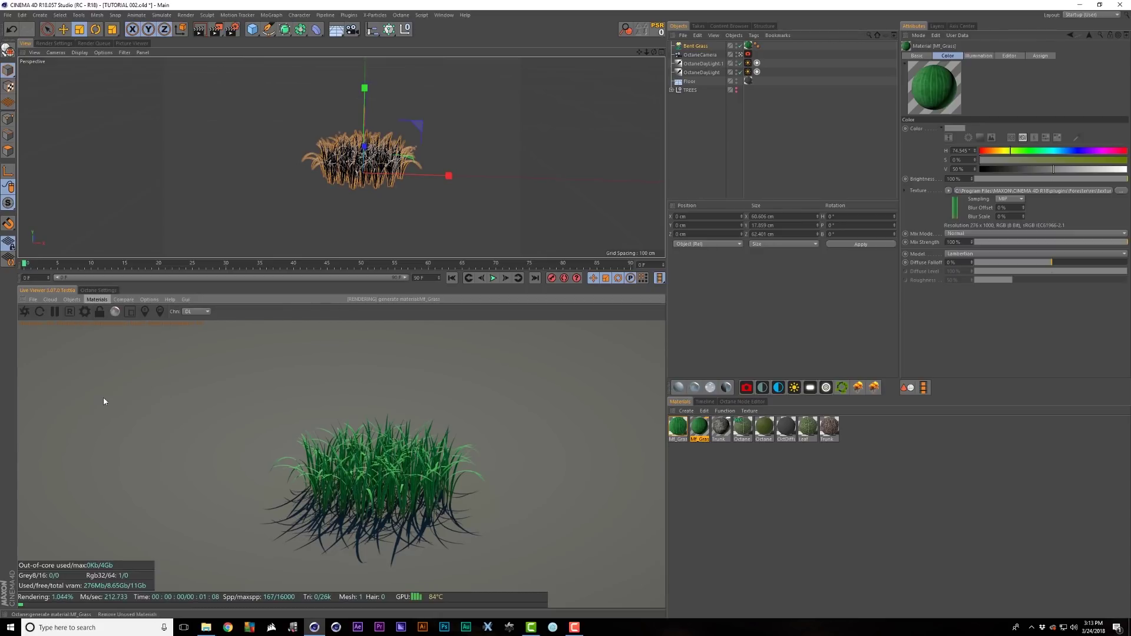
Step: Open the converted grass material's node graph in a wider workspace and connect its image texture to Transmission as well
left_click(680, 434)
left_click(758, 401)
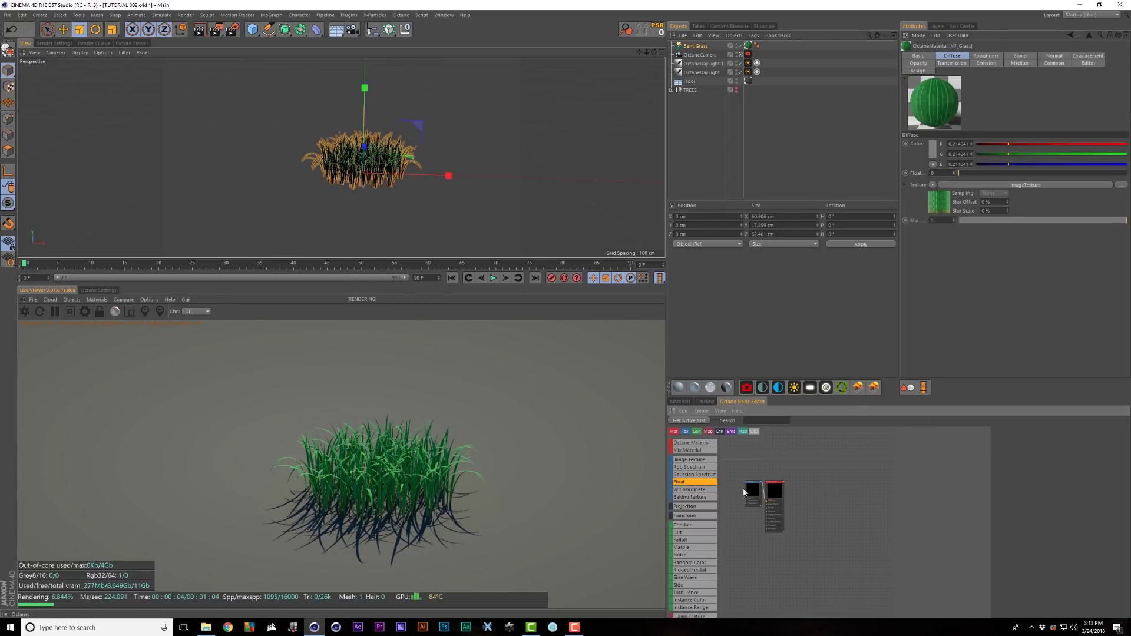
left_click_drag(669, 469, 410, 471)
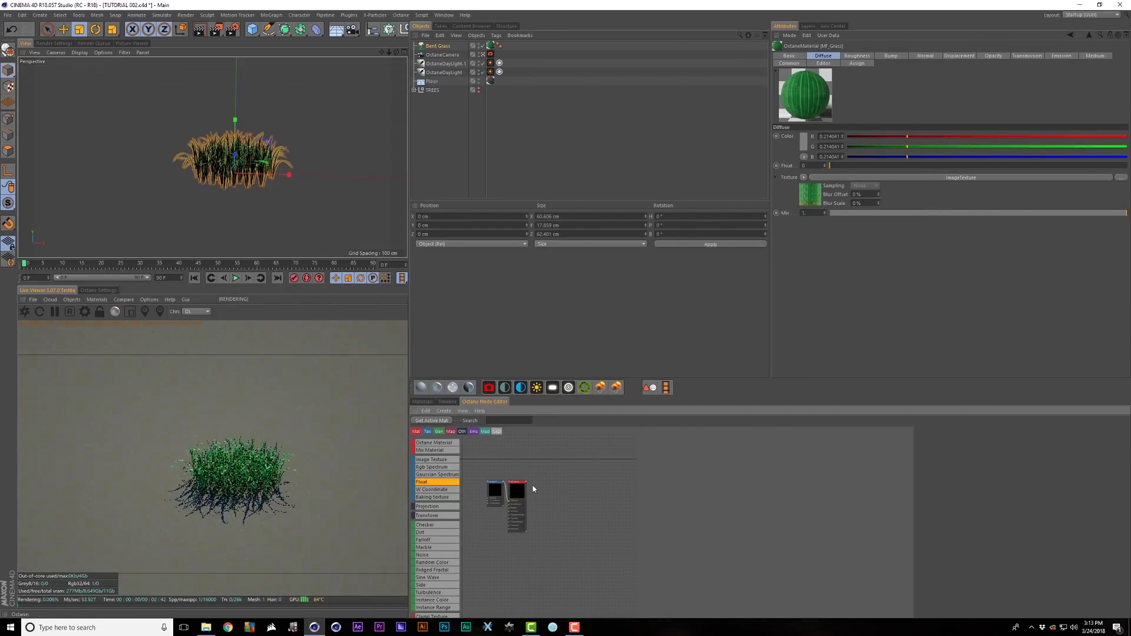
left_click_drag(520, 493, 591, 482)
scroll(528, 493, "up", 3)
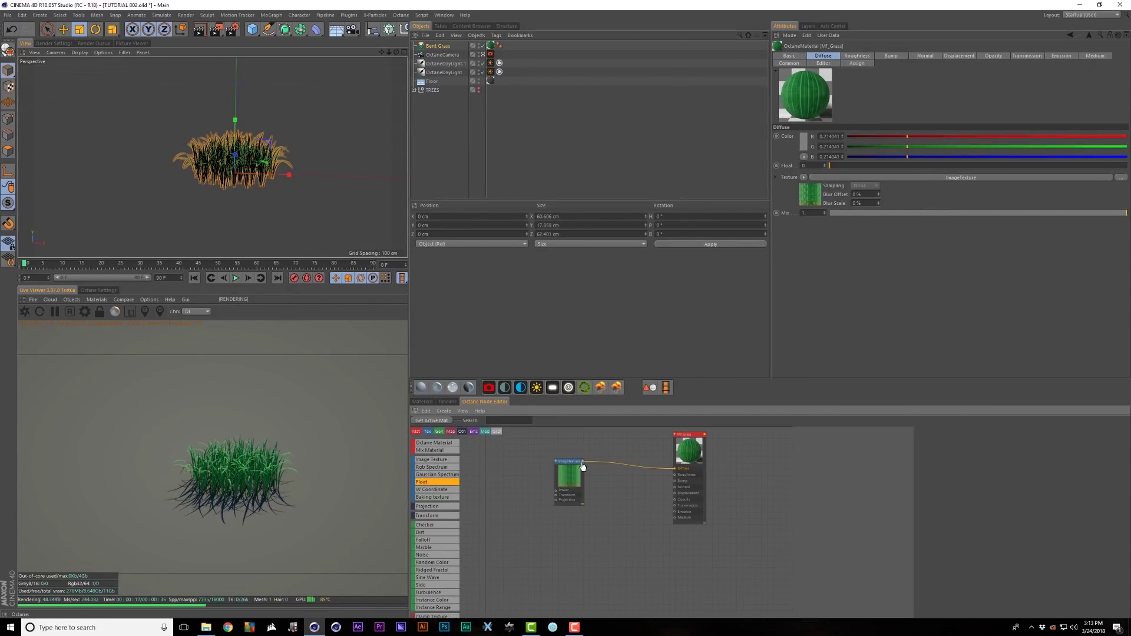
left_click_drag(582, 461, 676, 510)
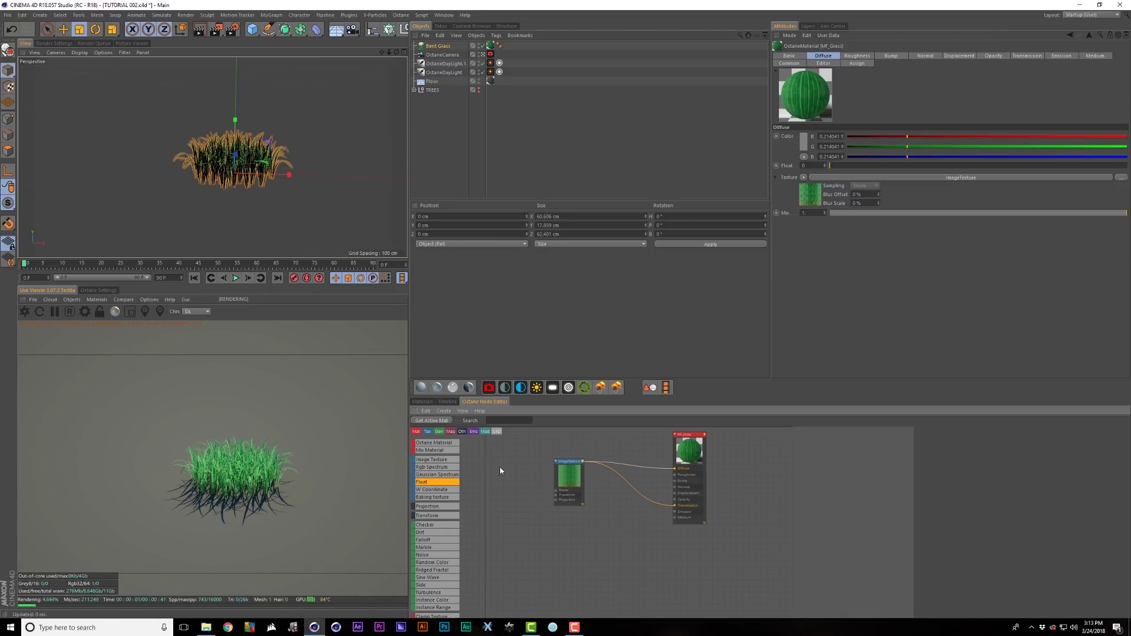
Step: Insert a Color Correction node between the grass image texture and Transmission, lowering its gamma slightly below 1
scroll(426, 583, "down", 2)
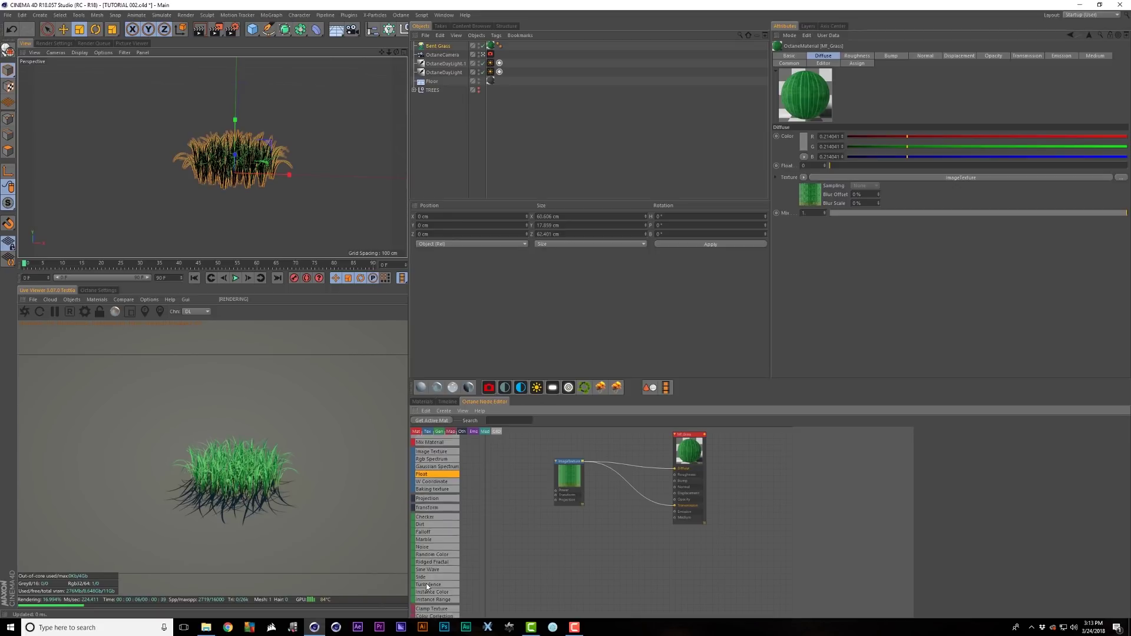
left_click_drag(435, 592, 628, 490)
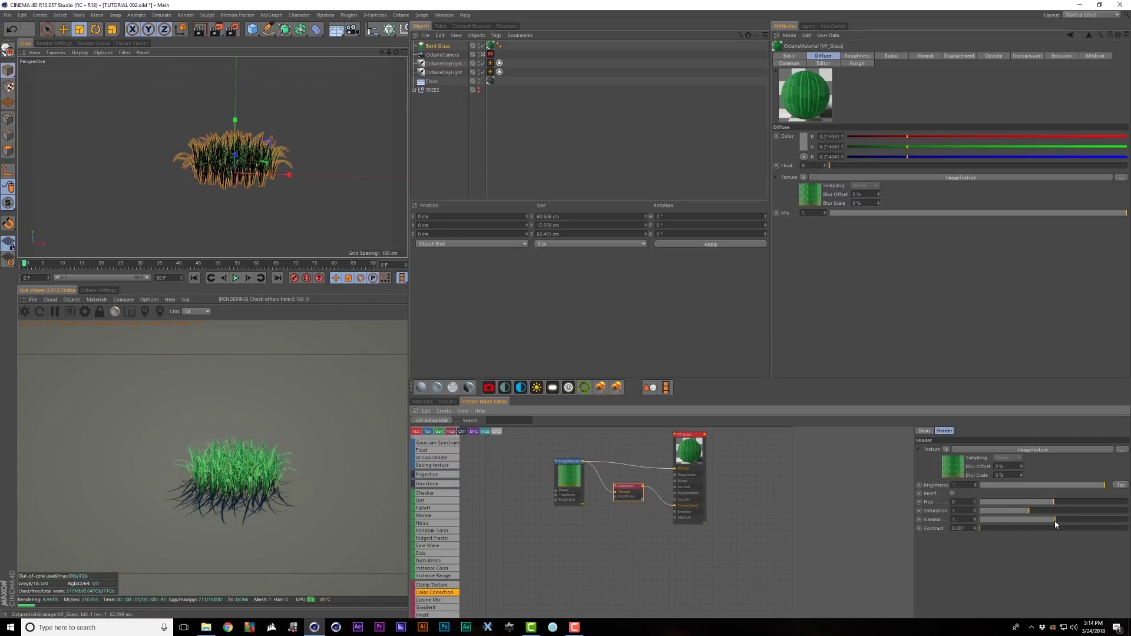
left_click_drag(1056, 524, 1052, 521)
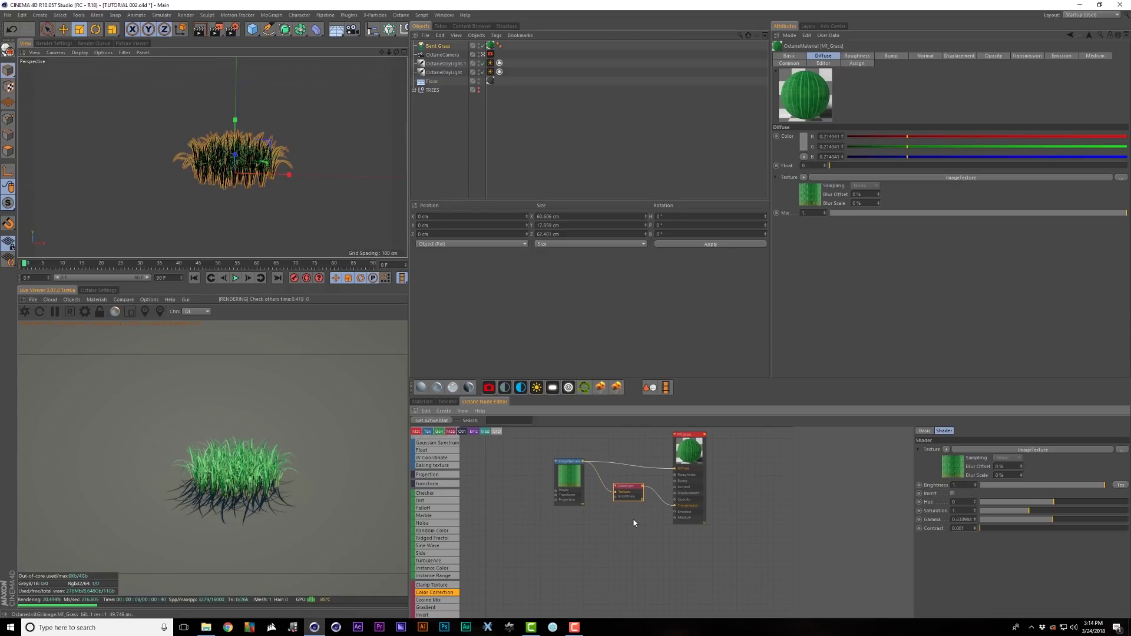
Step: Duplicate the grass material together with its image texture and Color Correction nodes below the original network
scroll(633, 520, "down", 3)
left_click_drag(683, 532, 592, 478)
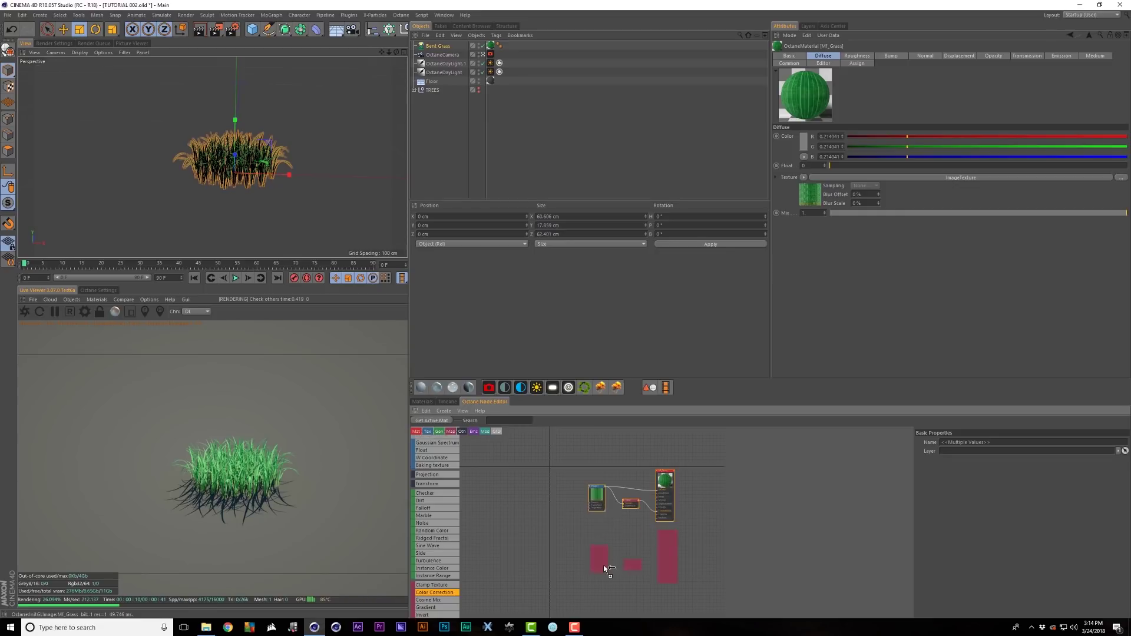
left_click_drag(606, 569, 607, 568, "ctrl")
scroll(660, 562, "up", 2)
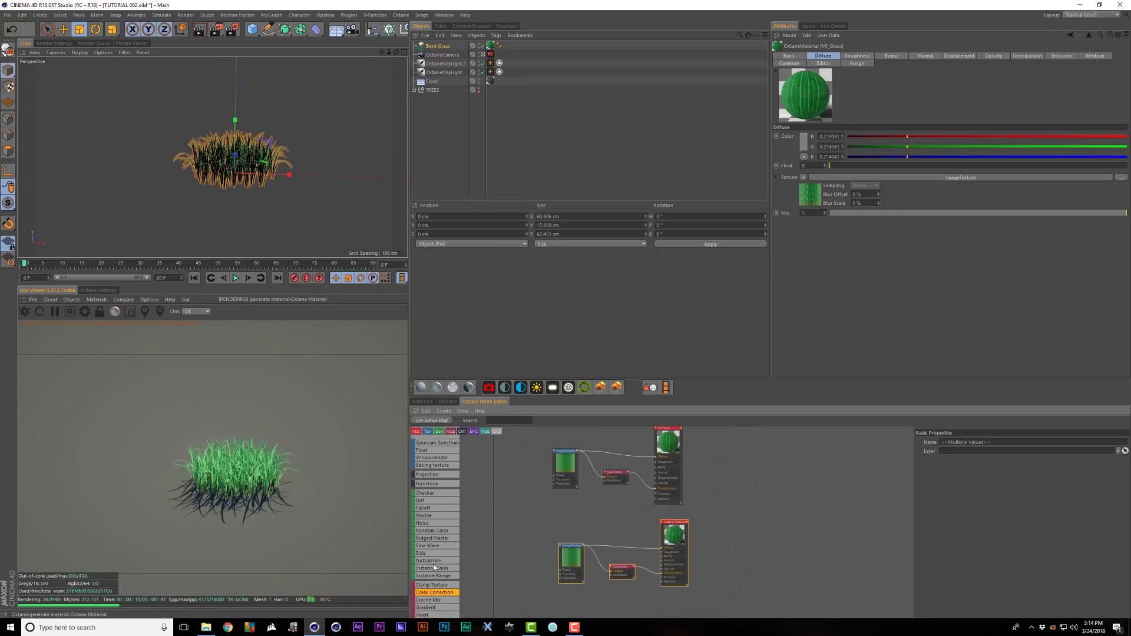
Step: Add a Mix Material node and connect the original grass material and its duplicate as its two materials
scroll(442, 487, "up", 2)
left_click_drag(436, 451, 754, 468)
left_click_drag(682, 429, 752, 496)
left_click_drag(687, 522, 751, 500)
Step: Replace the Bent Grass object's material with the new mix material, check its settings and return to the node graph
left_click(423, 402)
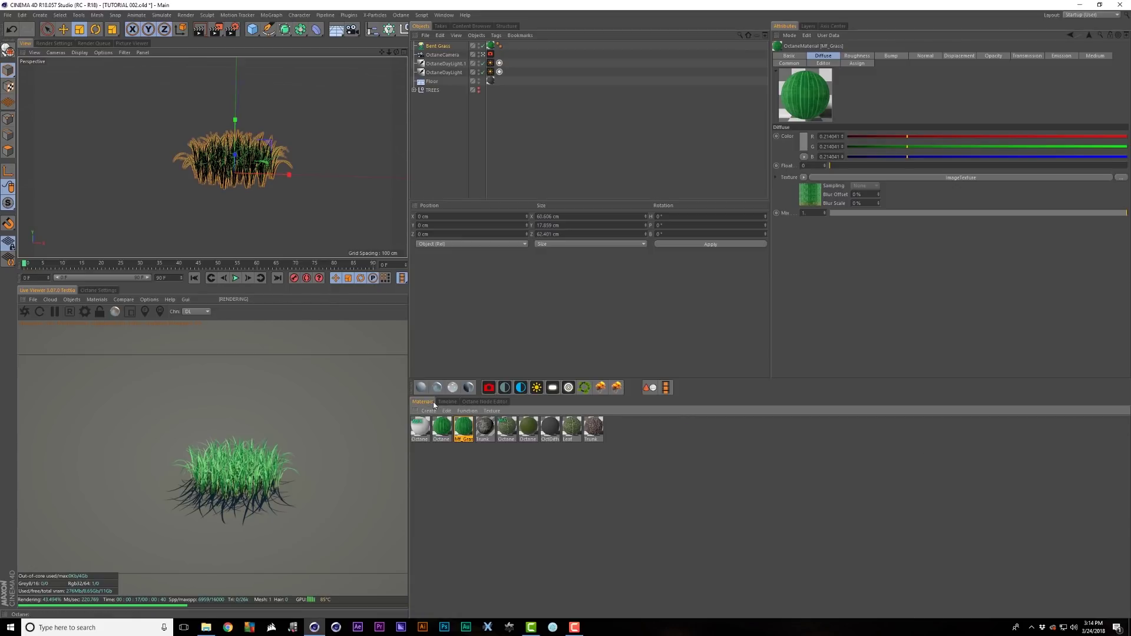
left_click(422, 433)
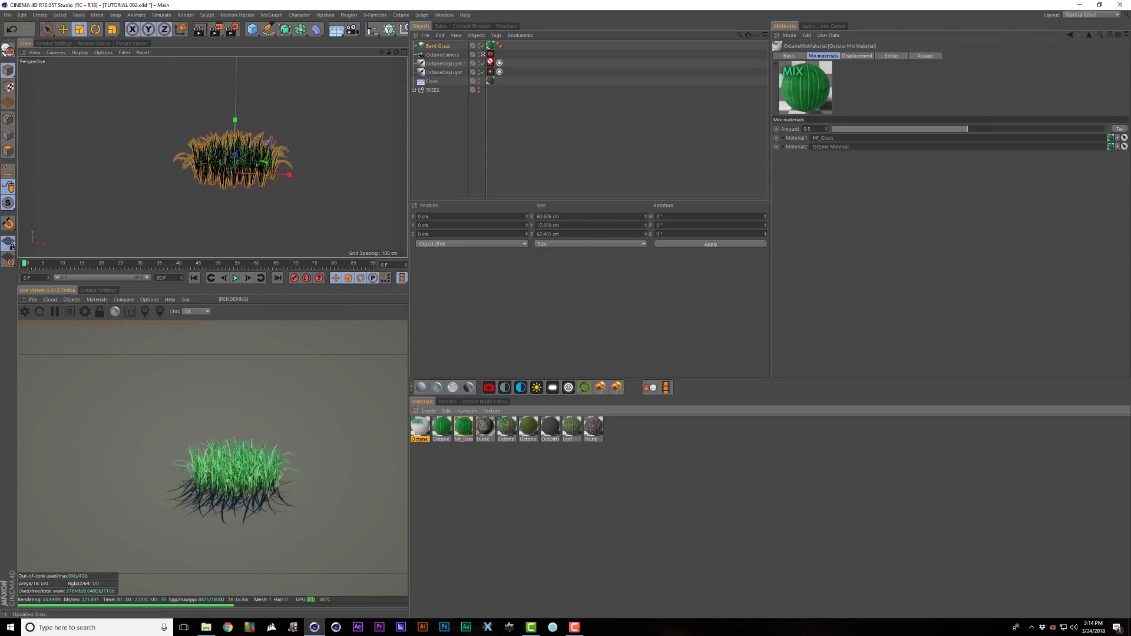
left_click_drag(489, 61, 490, 46)
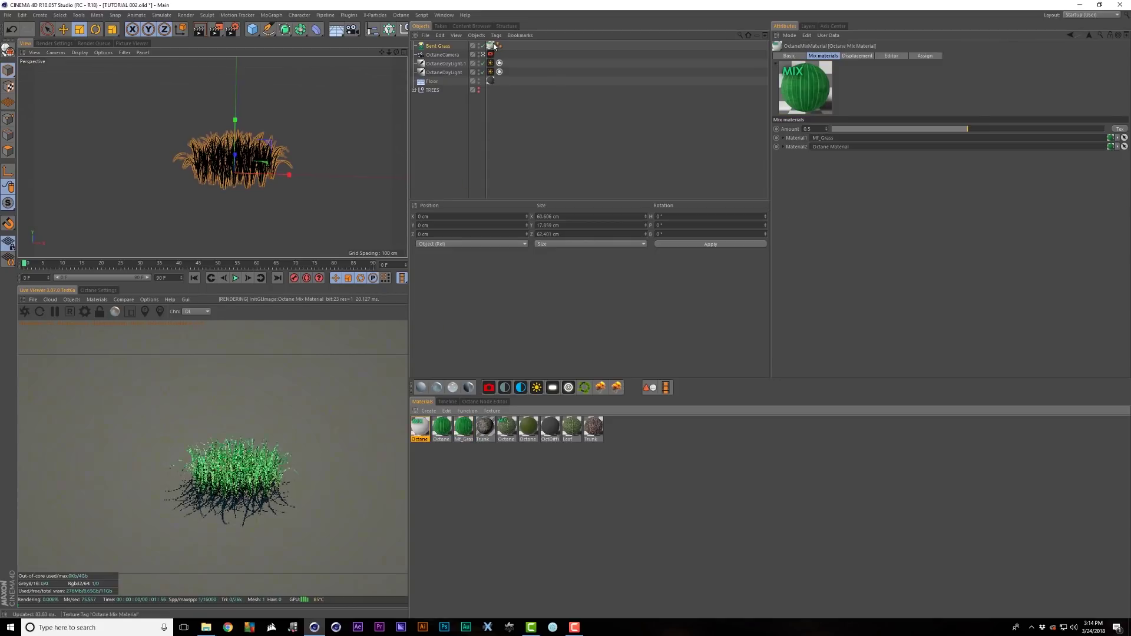
double_click(420, 427)
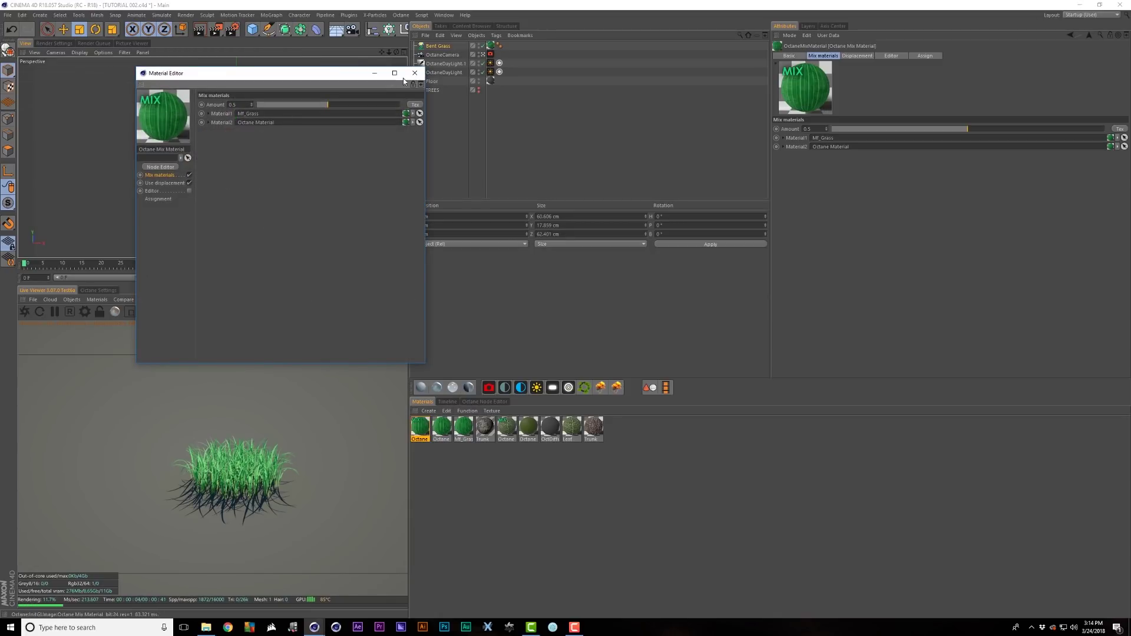
left_click(414, 73)
left_click(494, 402)
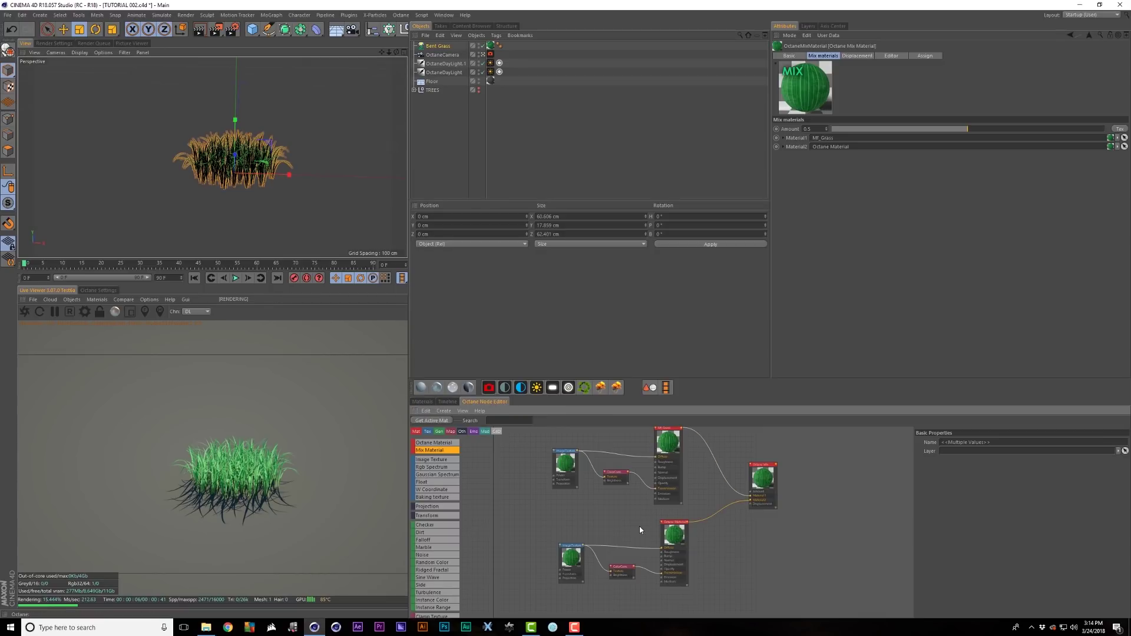
Step: Change the duplicated grass material's type to Glossy
left_click(670, 545)
left_click(931, 431)
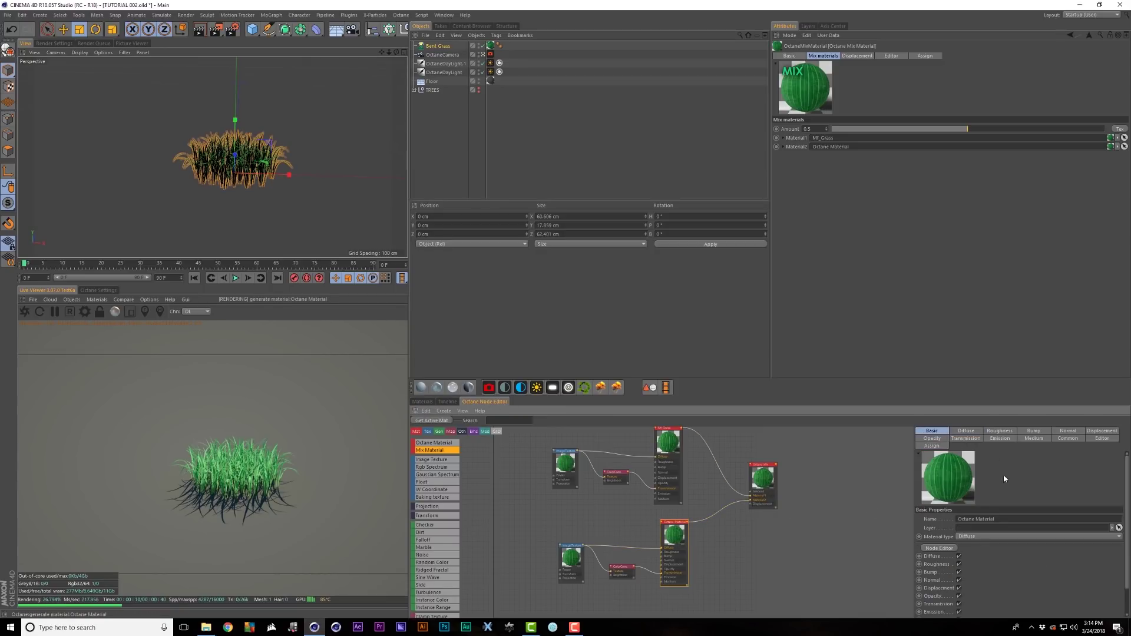
left_click(975, 536)
left_click(981, 550)
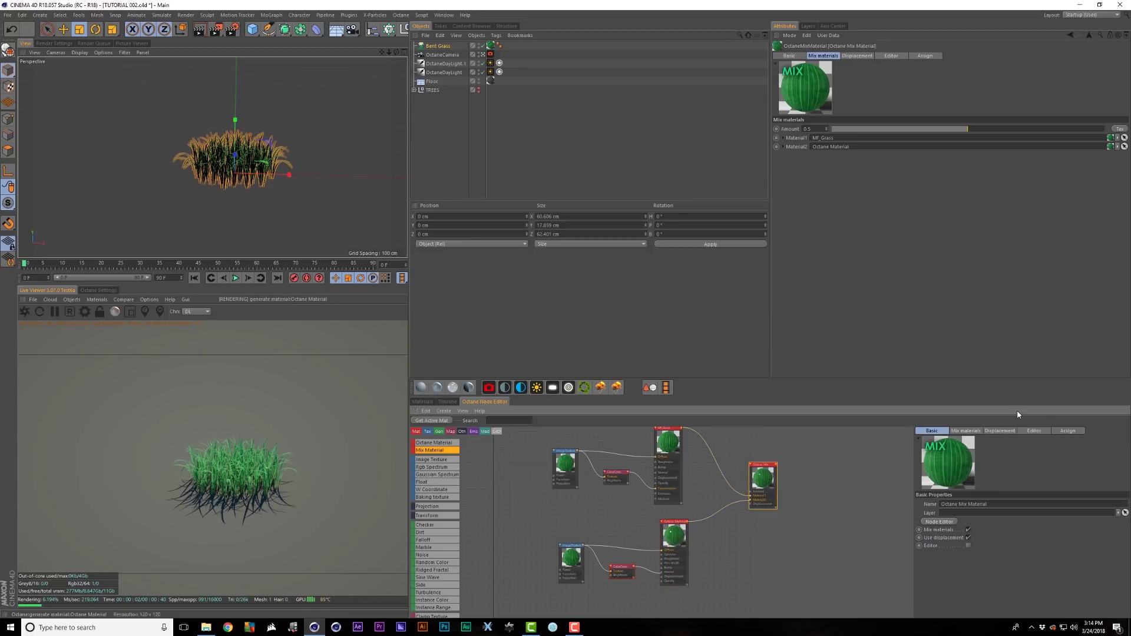
Step: Set the glossy grass material's roughness float to about 0.78 and the mix amount to about 0.55
left_click(973, 430)
left_click_drag(1017, 503, 949, 499)
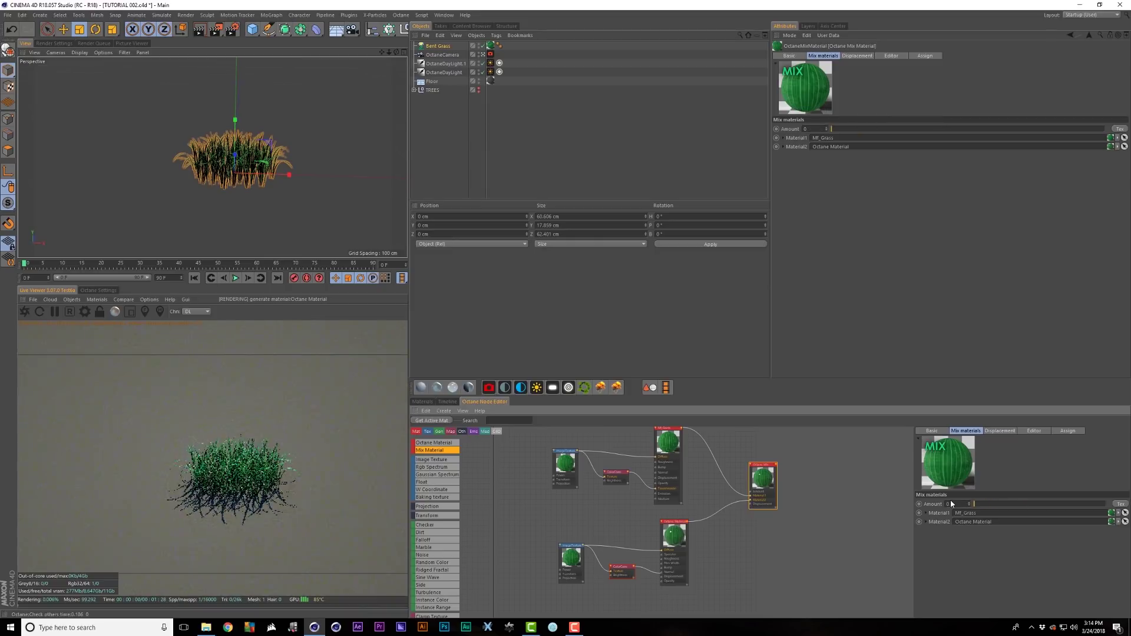
left_click(676, 549)
left_click(1034, 431)
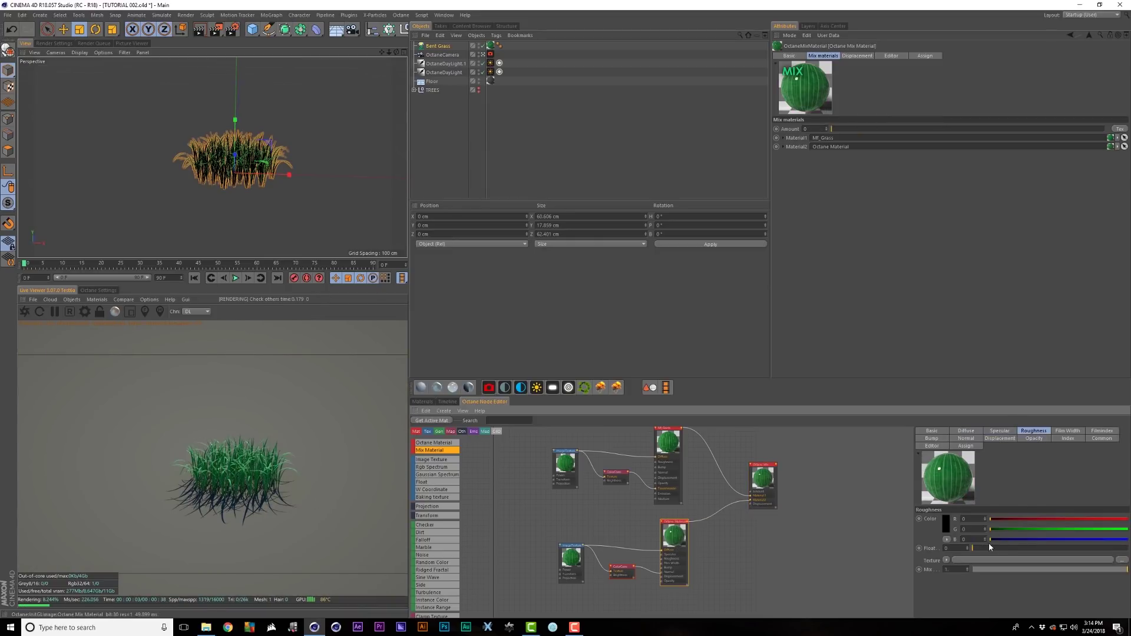
left_click_drag(989, 543, 1093, 547)
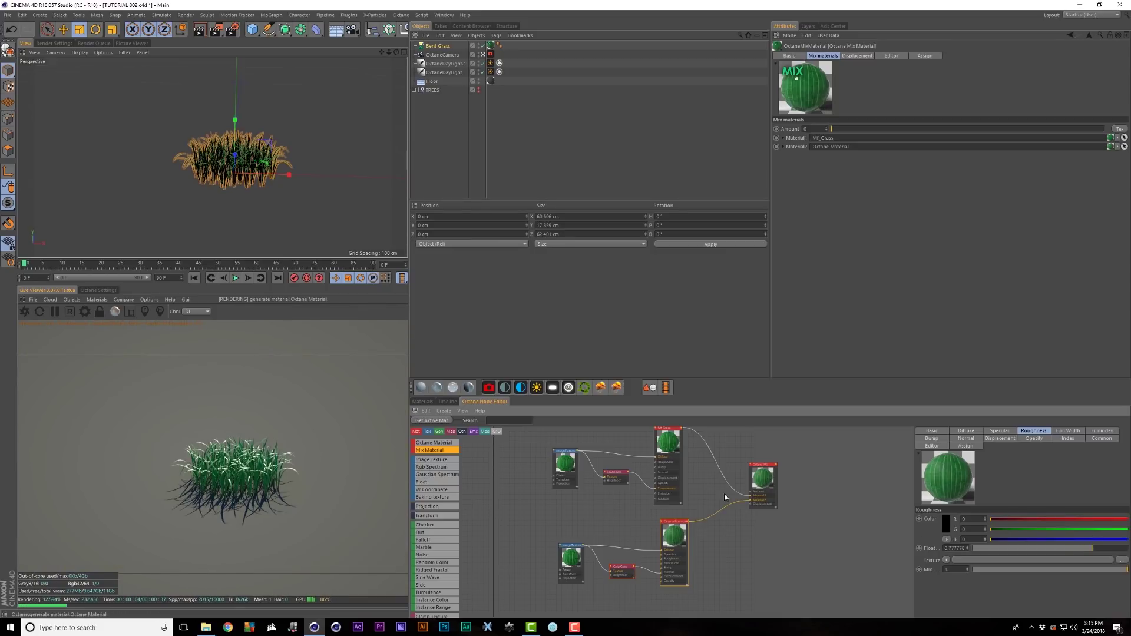
left_click(764, 484)
left_click_drag(1013, 505, 1045, 504)
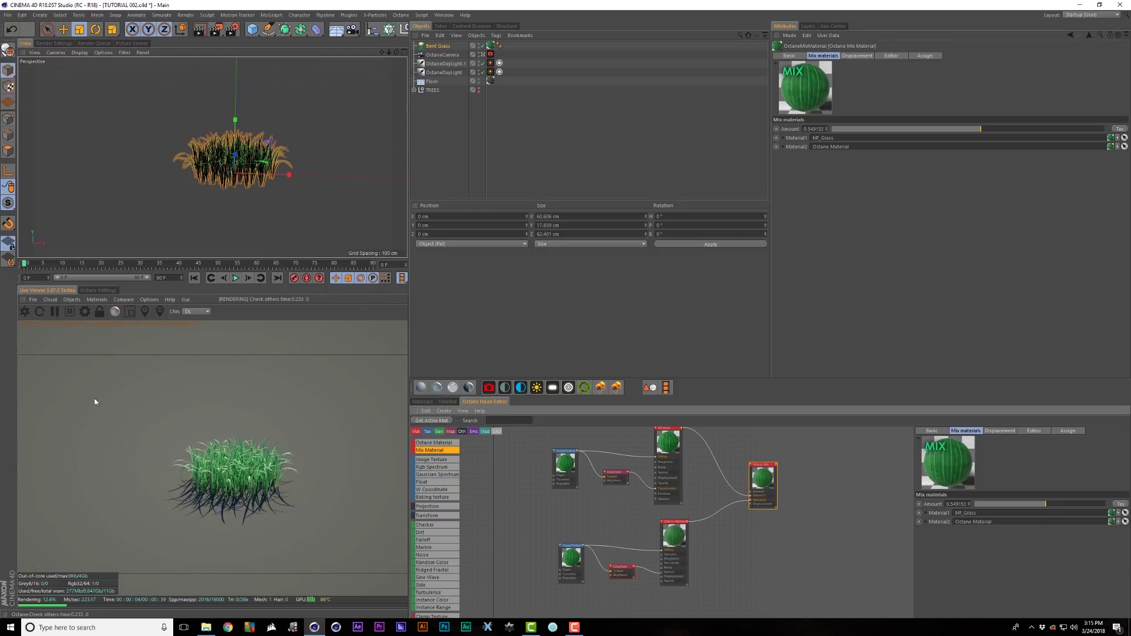
Step: Disconnect and delete the glossy material's leftover Color Correction node, then save the scene
middle_click_drag(576, 519, 630, 499)
key("ctrl+z")
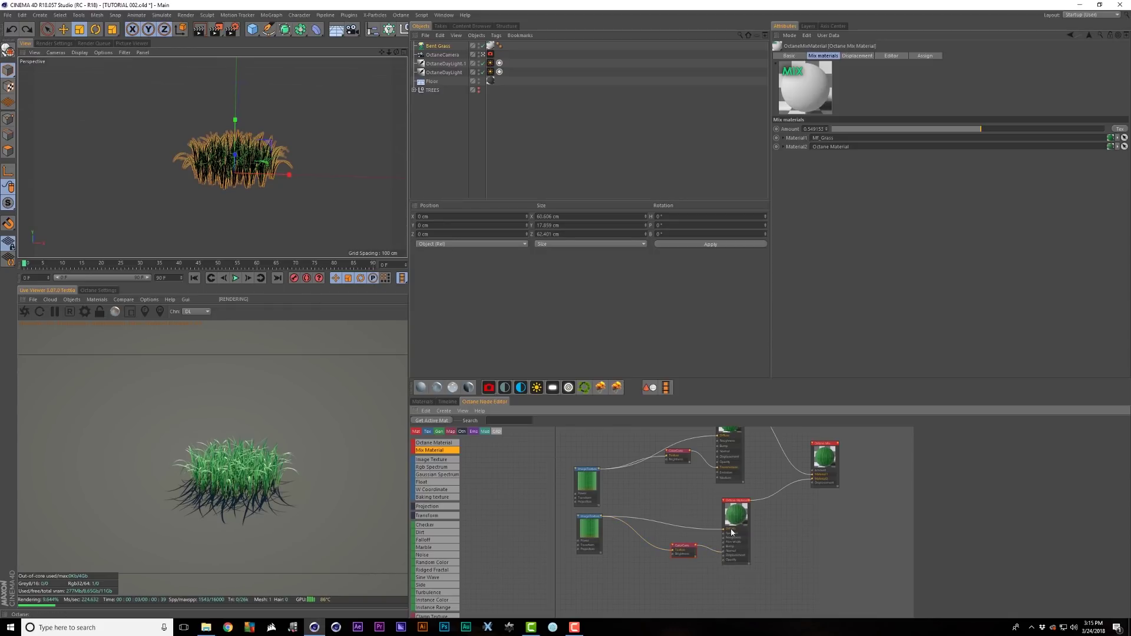
left_click(632, 532)
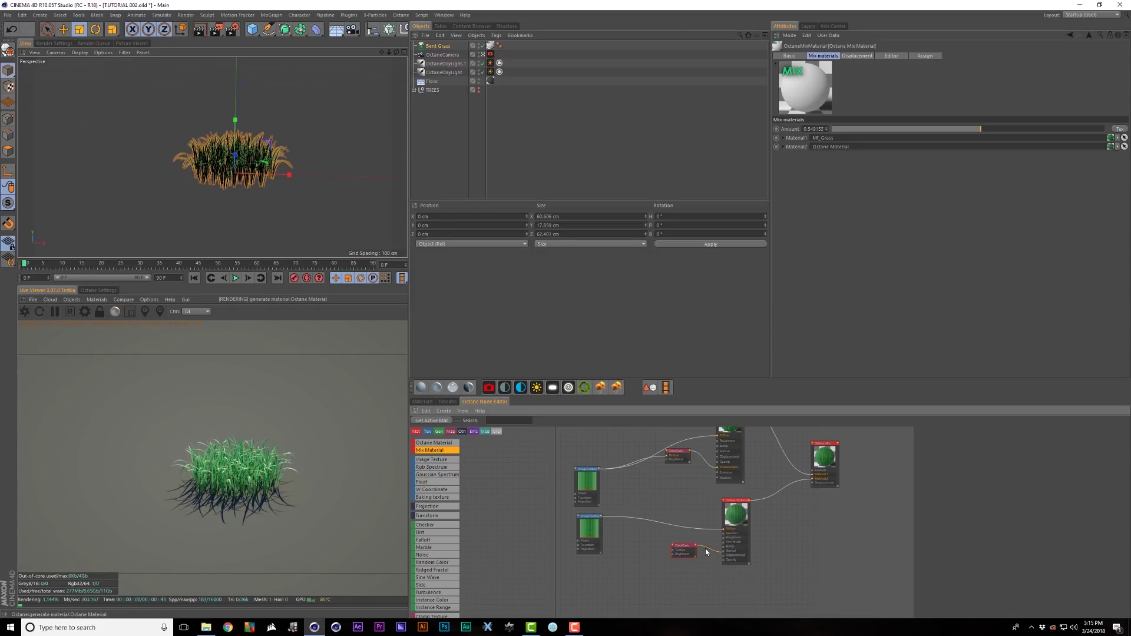
left_click(705, 548)
left_click(689, 549)
key("Delete")
key("ctrl+s")
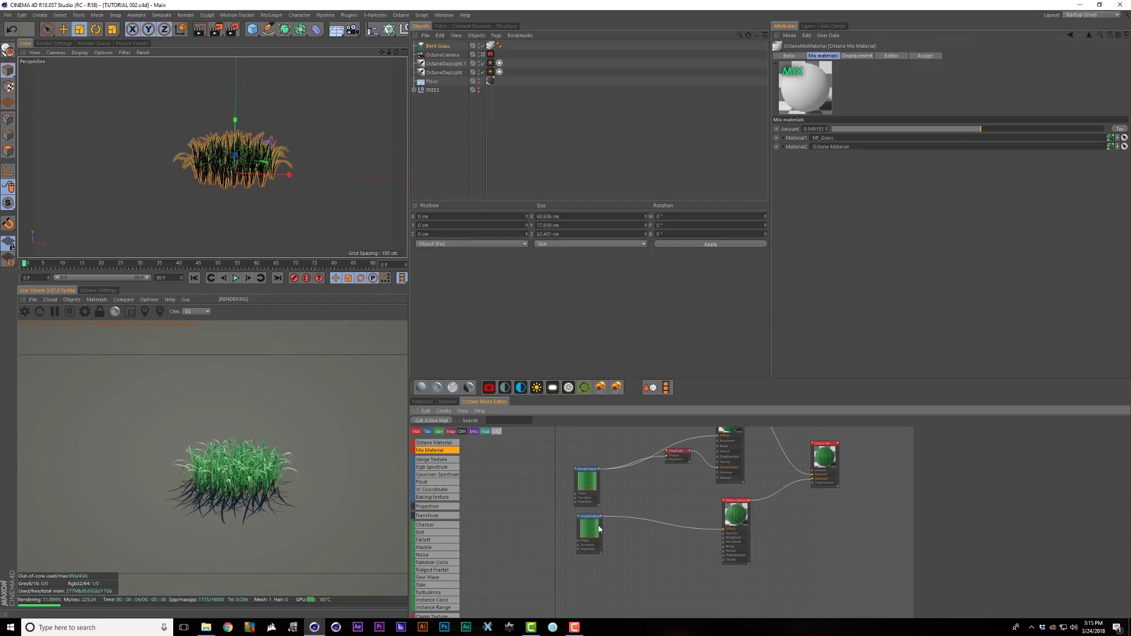
Step: Feed the glossy material's Diffuse from the original image texture and delete the duplicate image texture node
left_click_drag(597, 486, 597, 491)
left_click_drag(593, 535, 599, 542)
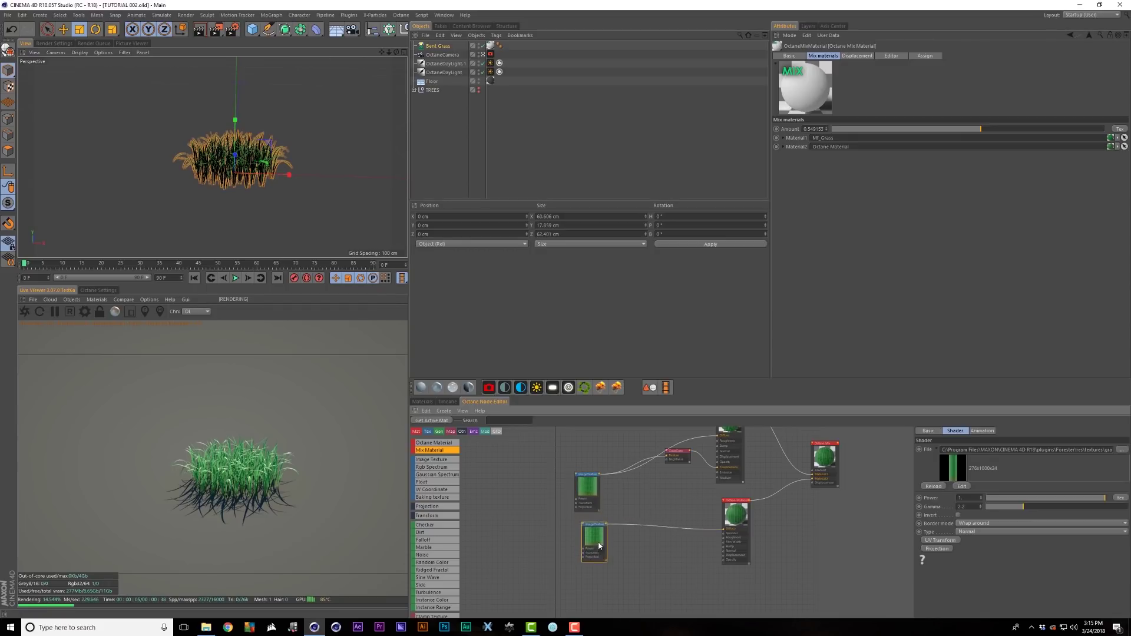
left_click_drag(599, 476, 720, 529)
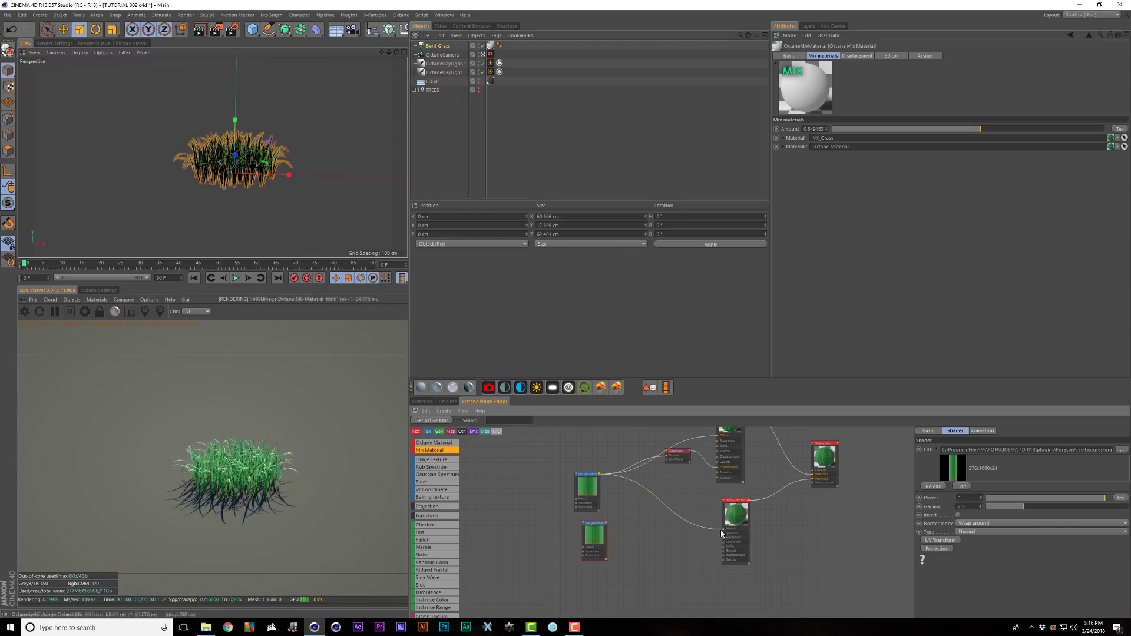
key("Delete")
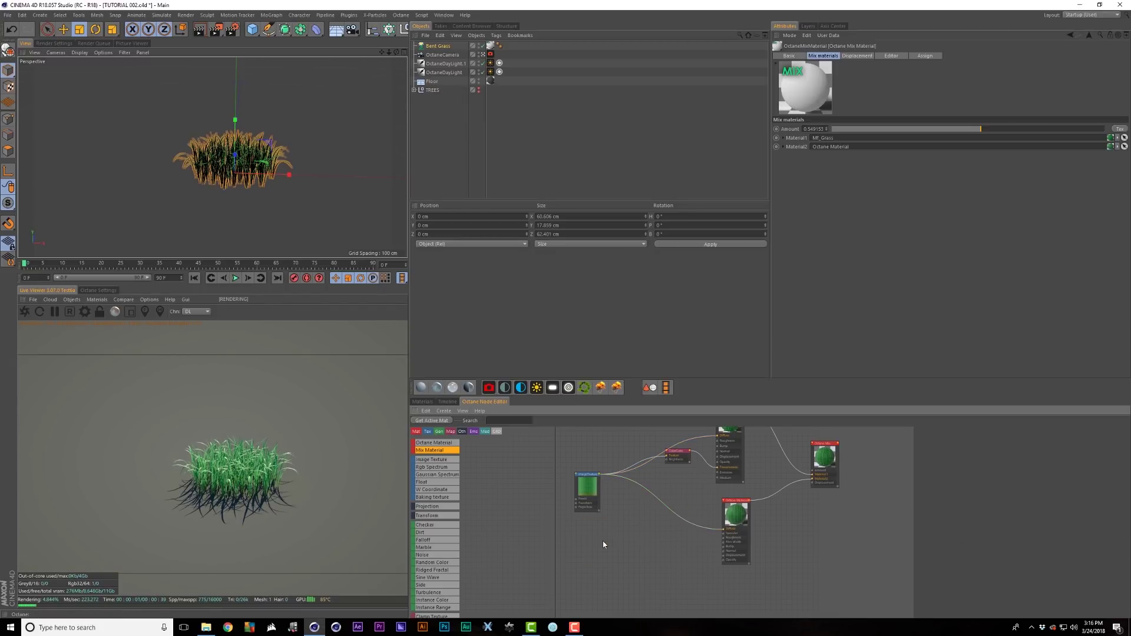
left_click_drag(588, 499, 584, 526)
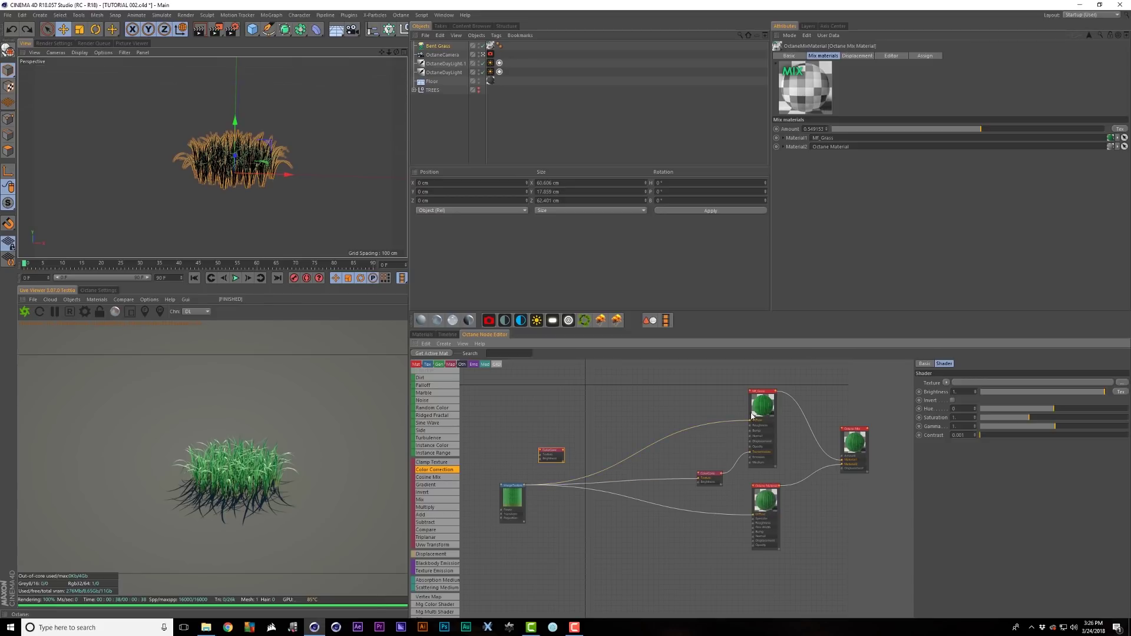
Step: Route the image texture through a new Color Correction node into both materials' Diffuse inputs and the existing Transmission correction
left_click_drag(554, 456, 750, 420)
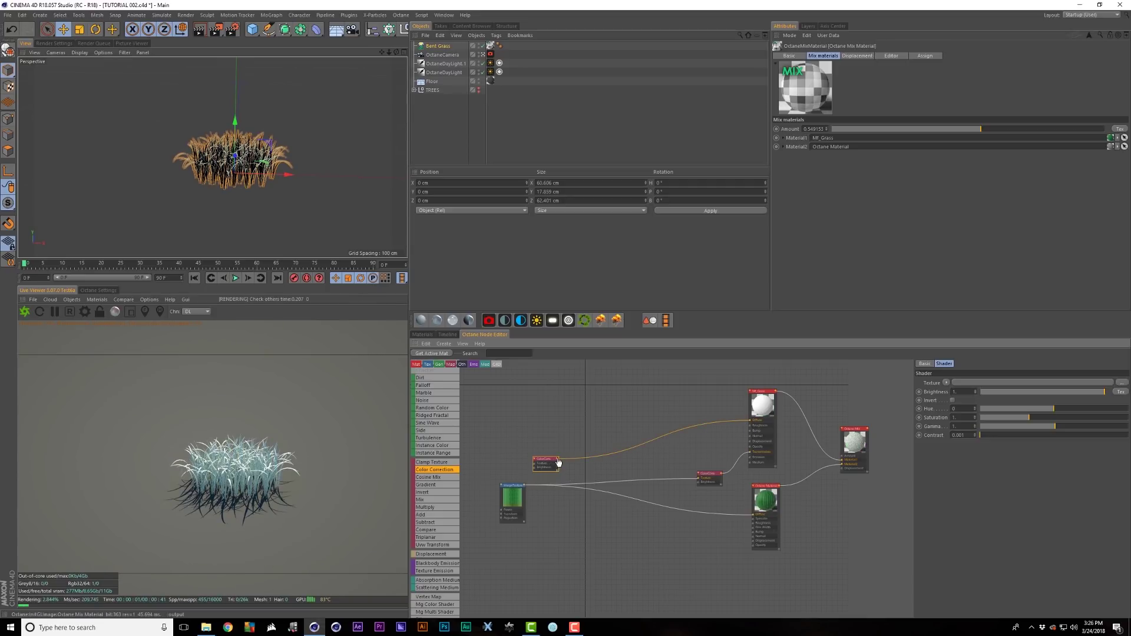
left_click_drag(555, 460, 698, 479)
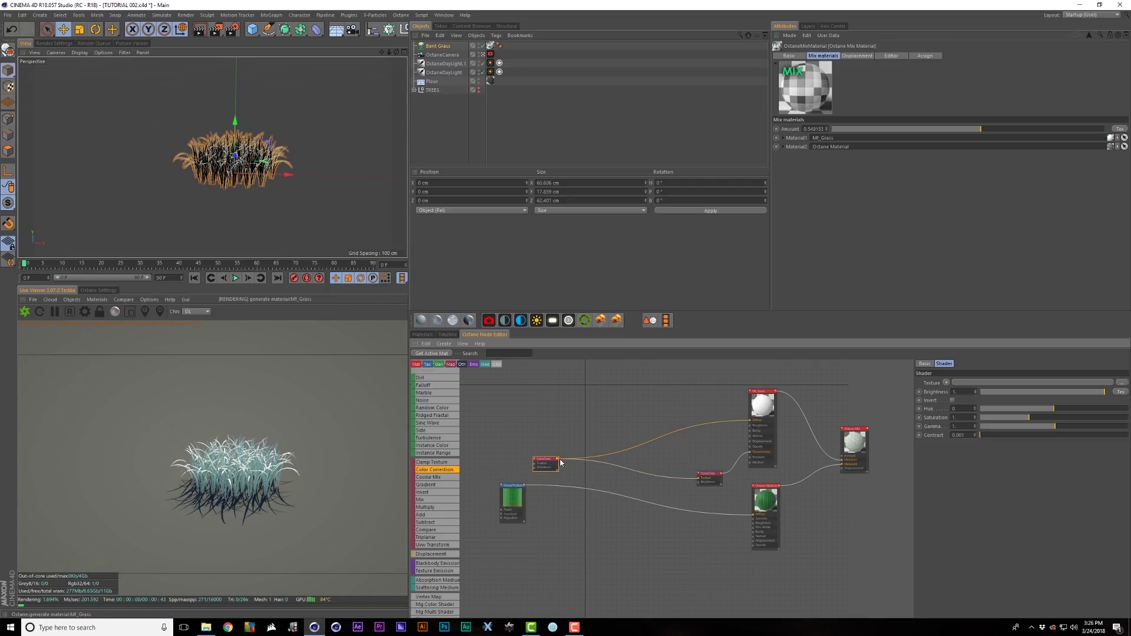
left_click_drag(562, 466, 752, 515)
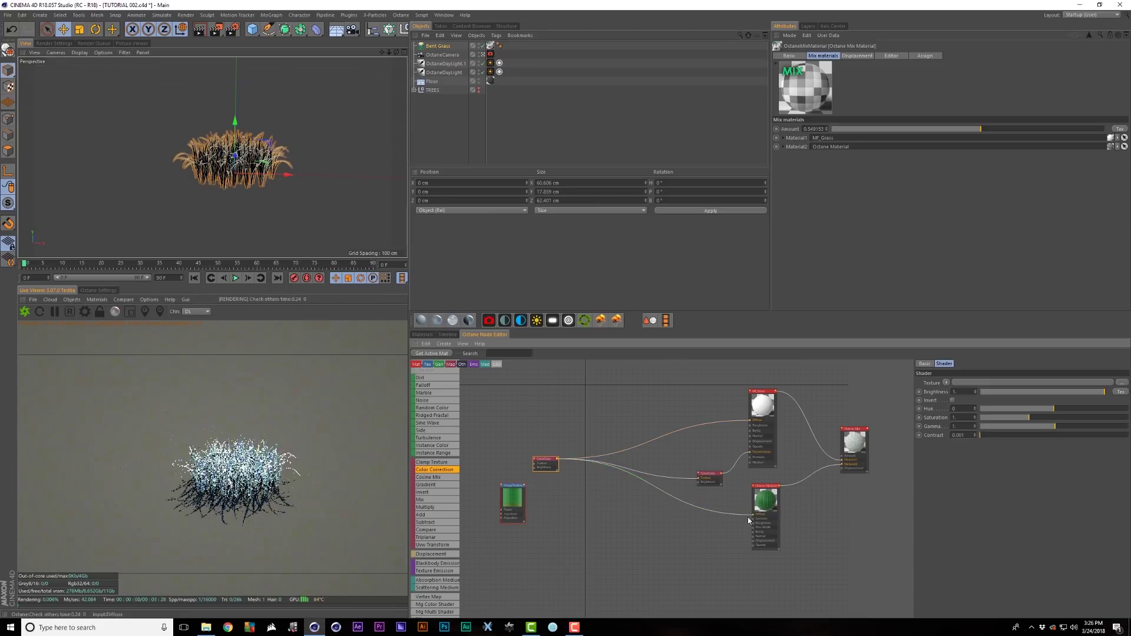
left_click_drag(536, 464, 545, 481)
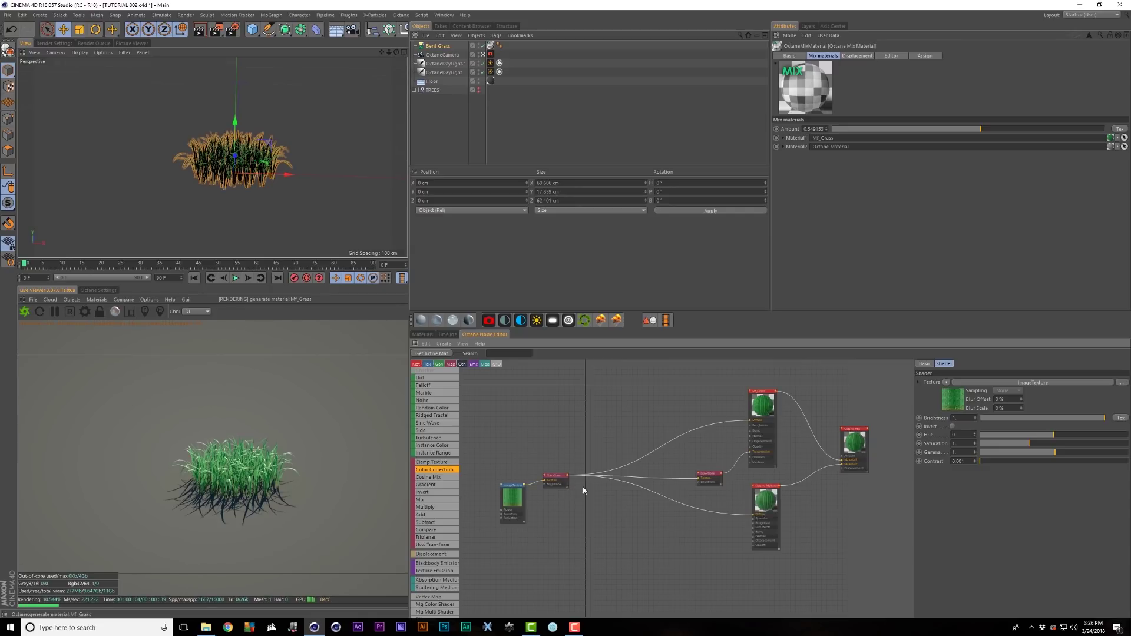
Step: Set the hue of the shared Color Correction node to about -0.22 for a yellower grass
left_click_drag(716, 478, 710, 479)
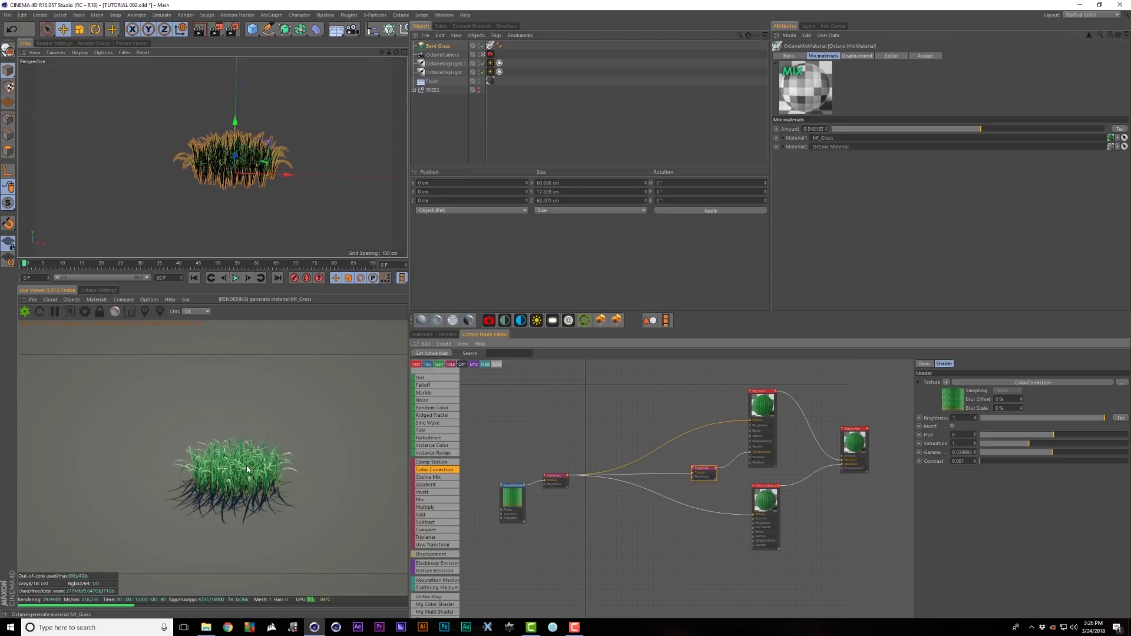
left_click_drag(559, 485, 565, 487)
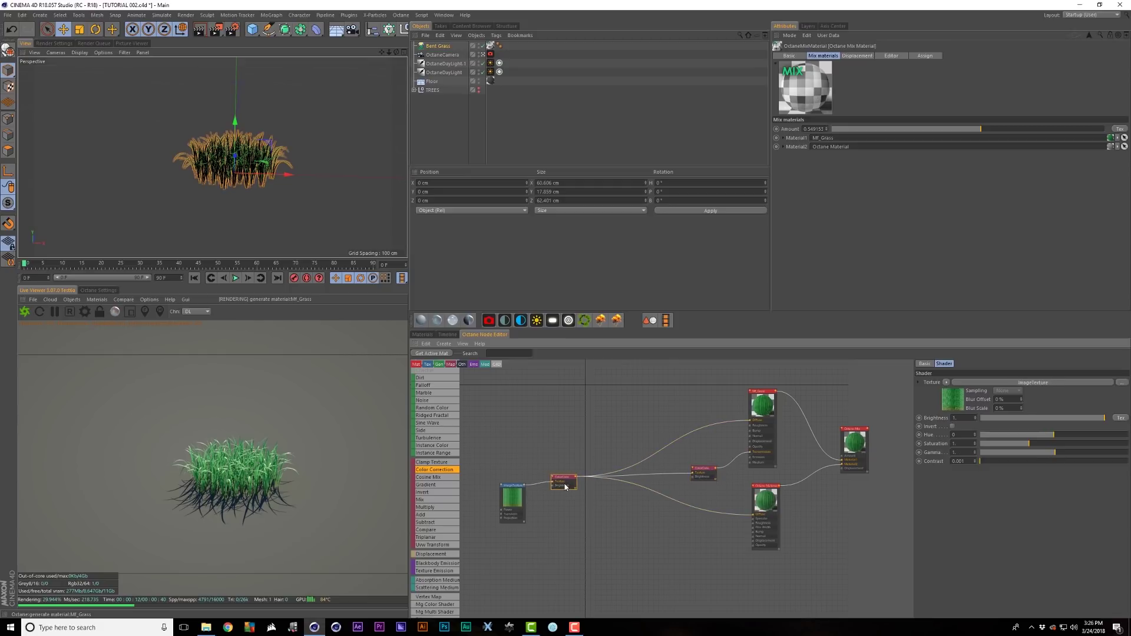
left_click_drag(1053, 435, 1043, 435)
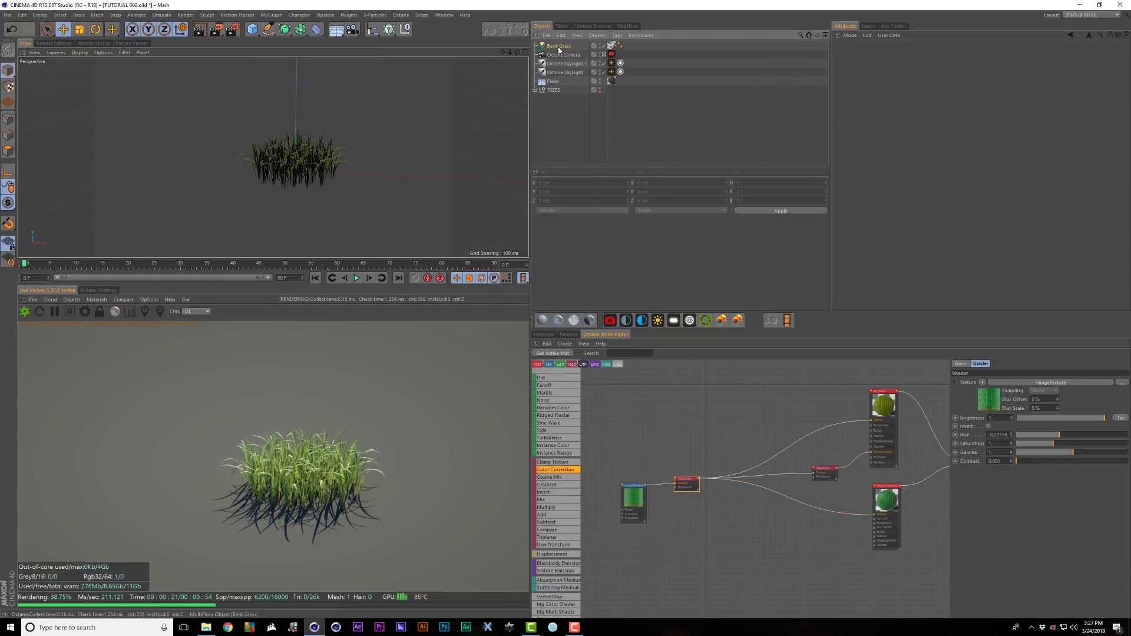
Step: Set the Bent Grass node count to 140 and its Grass Patch Radius to about 3.1
left_click(557, 47)
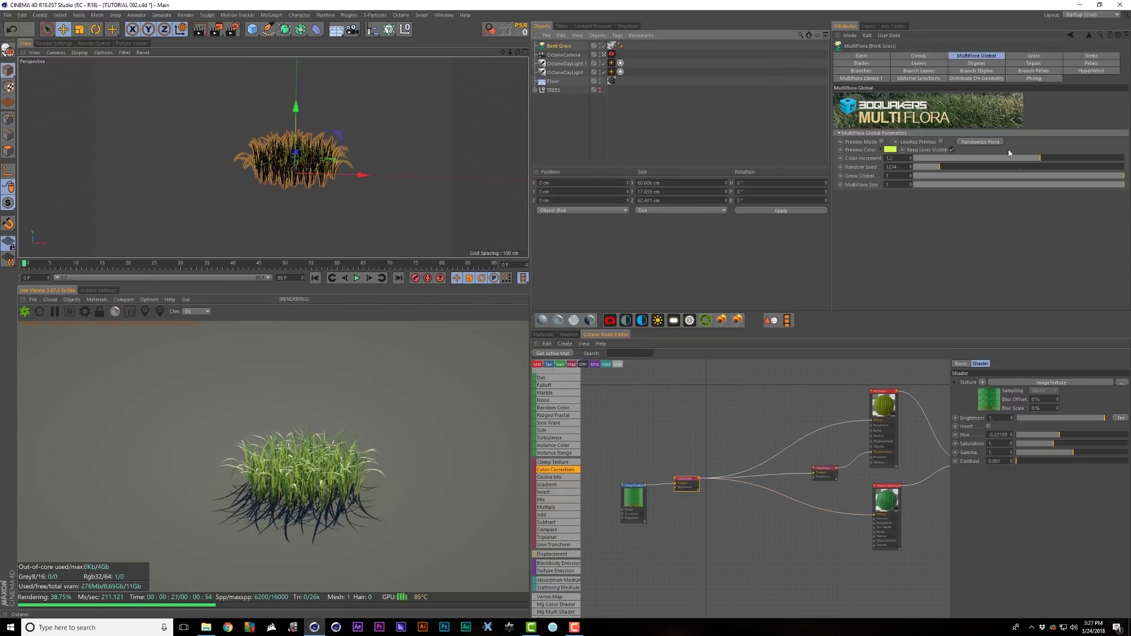
left_click(1034, 55)
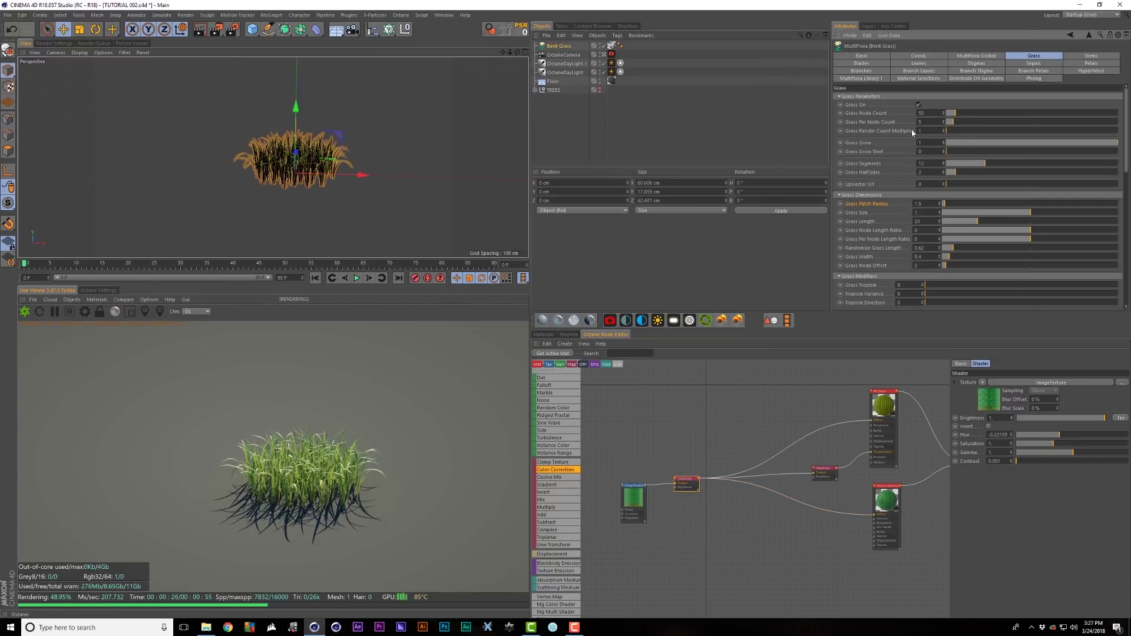
left_click_drag(960, 116, 972, 116)
left_click_drag(944, 204, 949, 204)
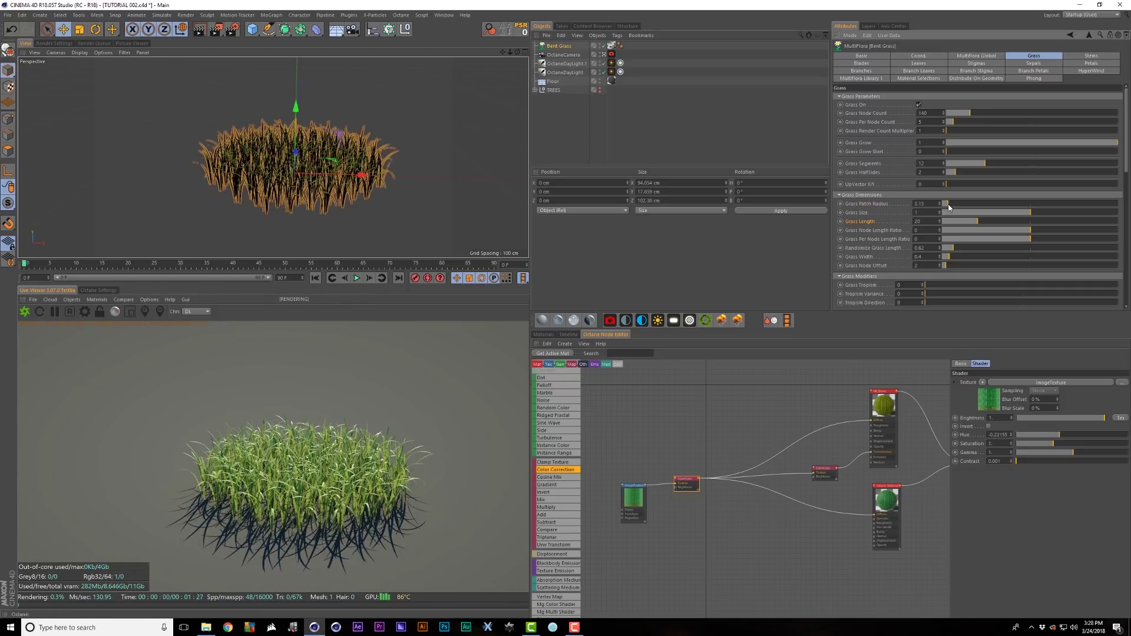
Step: Set the Bent Grass length randomization to about 1.46, Grass Node Offset to about 9.3 and Grass Per Node Length Ratio to 1
mouse_move(944, 265)
left_mouse_down()
mouse_move(966, 272)
mouse_move(970, 251)
mouse_move(972, 271)
mouse_move(997, 272)
mouse_move(938, 277)
mouse_move(1052, 271)
mouse_move(957, 273)
left_mouse_up()
scroll(878, 228, "down", 5)
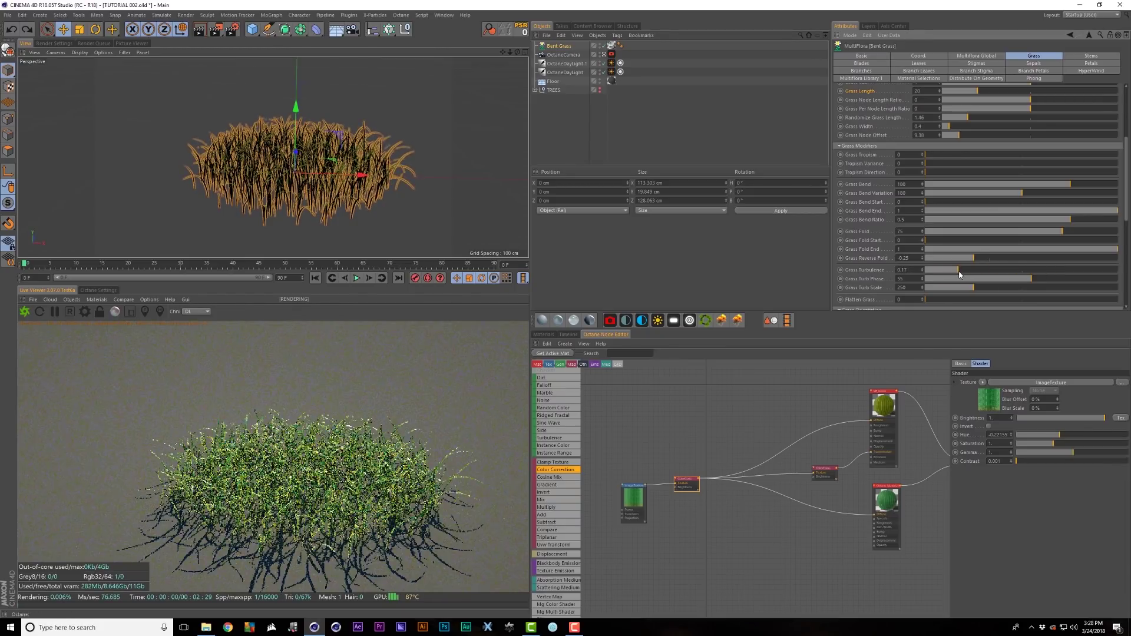
scroll(871, 244, "up", 5)
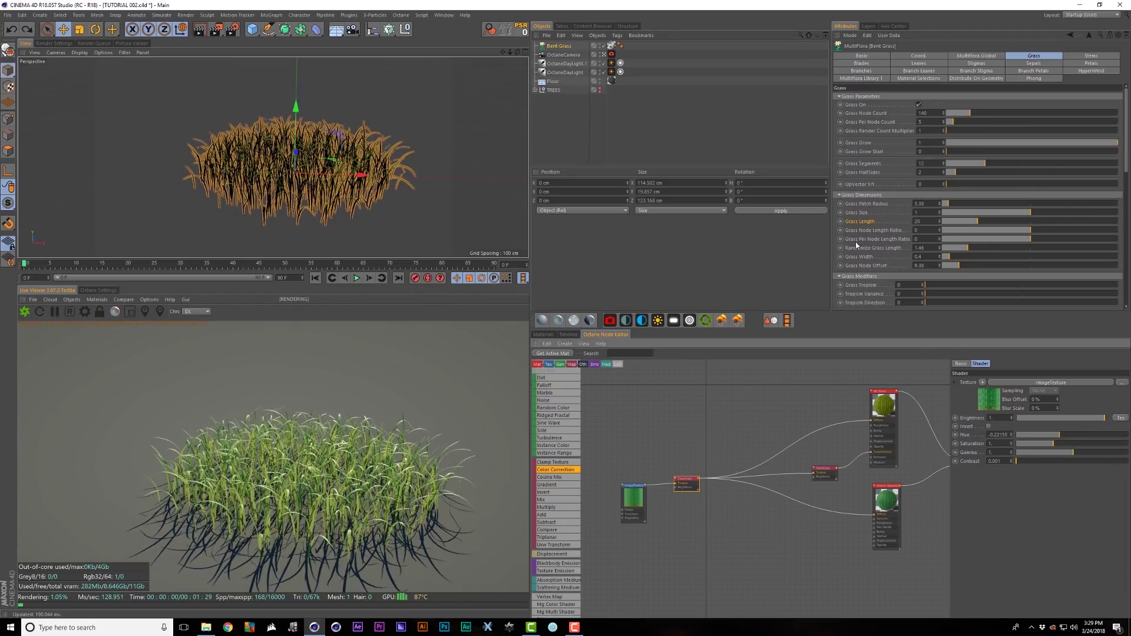
left_click_drag(978, 240, 1118, 239)
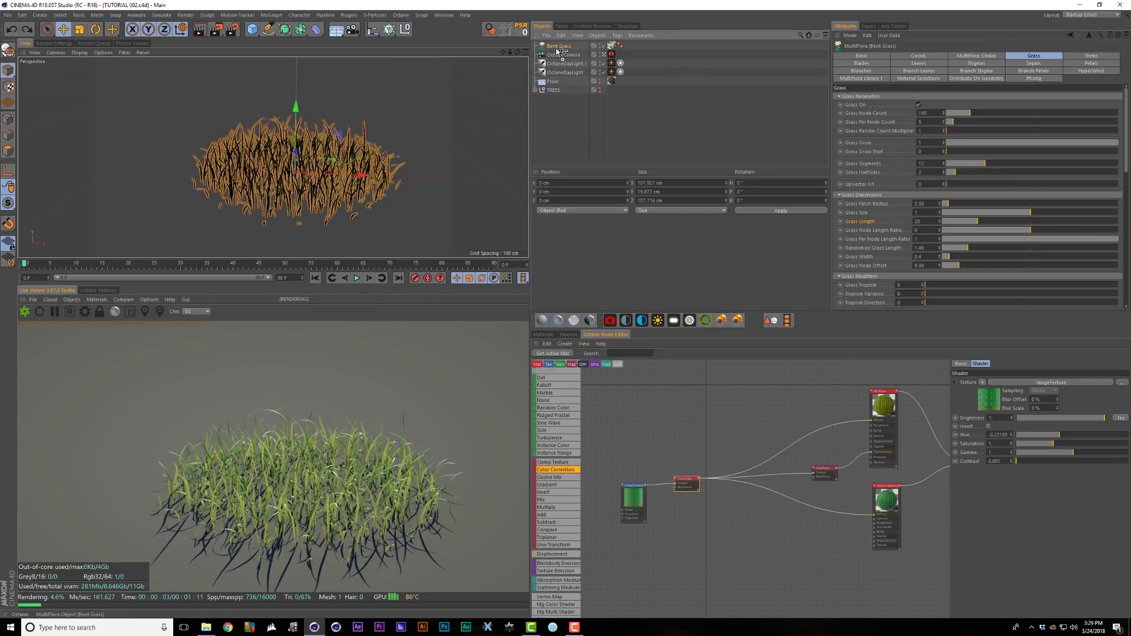
Step: Duplicate the Bent Grass patch and move the copy along X to about 123 cm, beside the original
left_click_drag(556, 51, 560, 59, "ctrl")
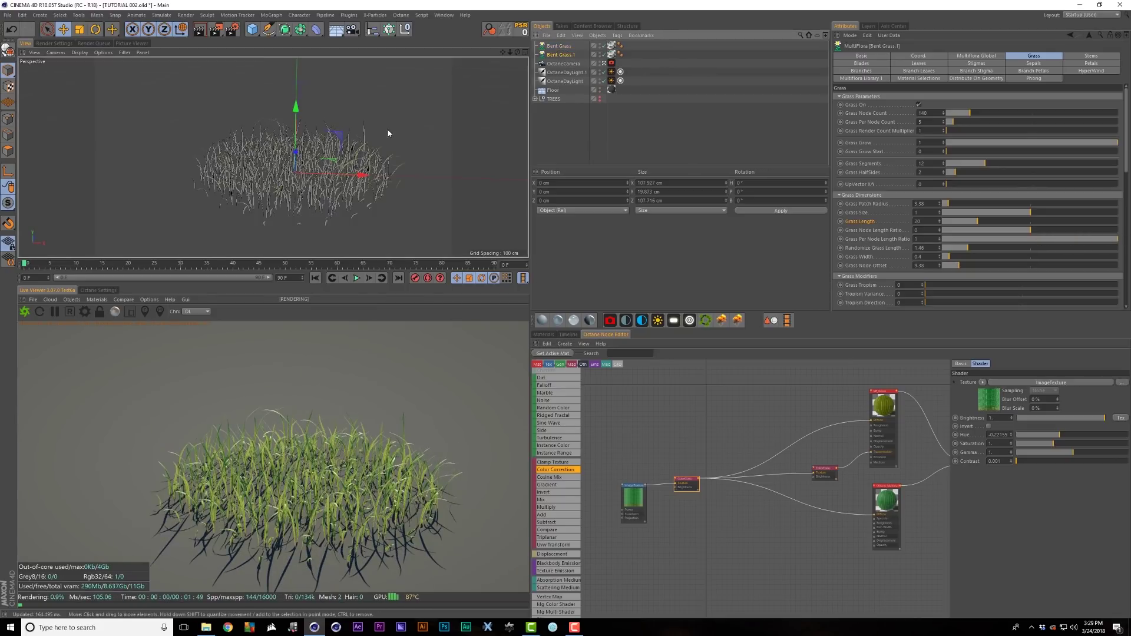
left_click_drag(350, 175, 584, 181)
middle_click_drag(248, 187, 126, 200, "alt")
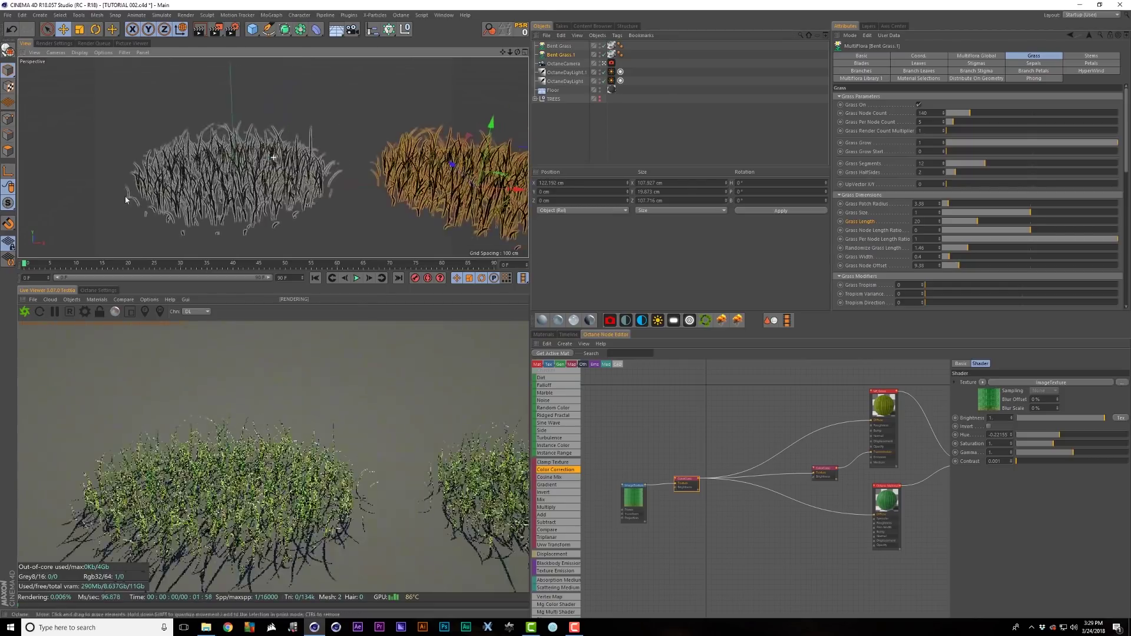
scroll(227, 195, "down", 6)
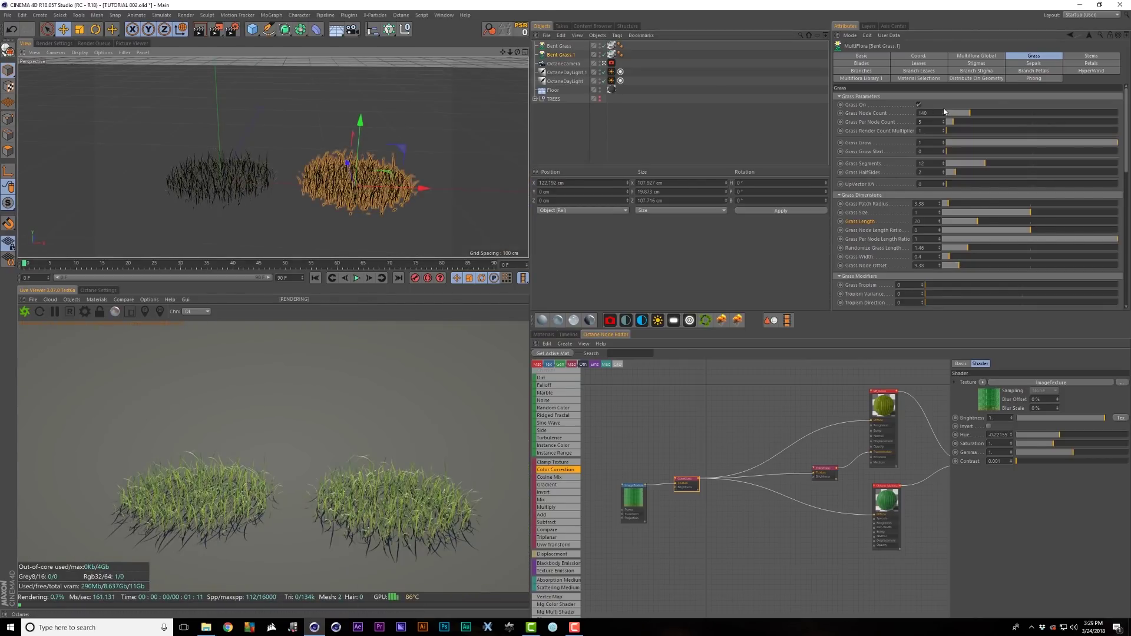
Step: Make the copied Bent Grass denser with node count 179, 6 per node, Grass Size about 1.26 and Grass Patch Radius about 2.63
left_click_drag(964, 112, 977, 113)
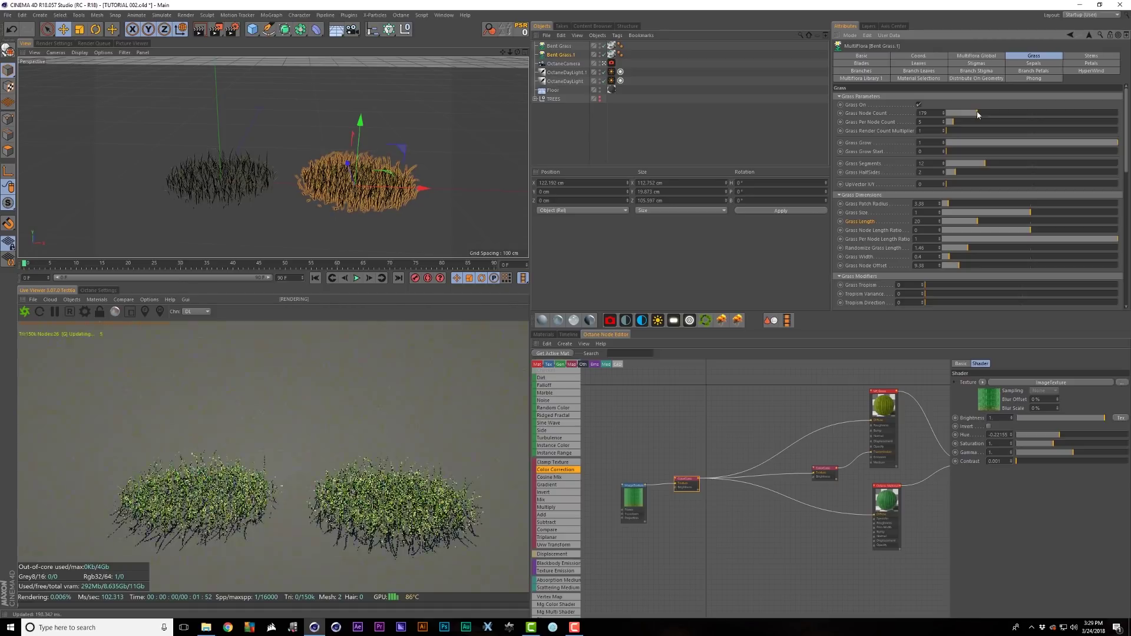
left_click(956, 125)
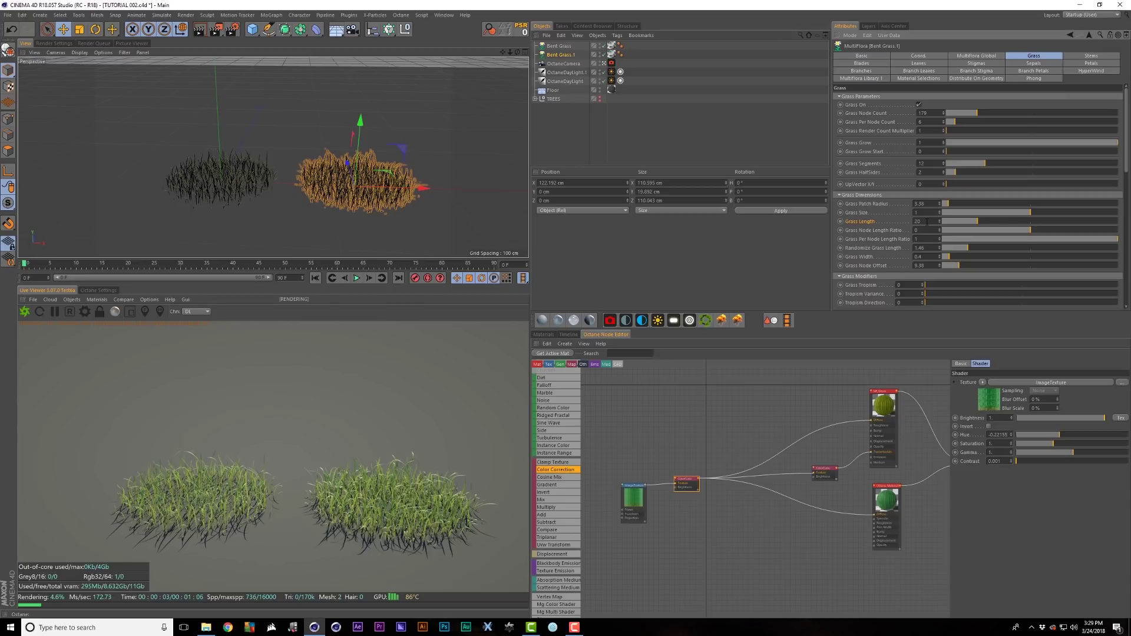
left_click_drag(1035, 215, 1054, 215)
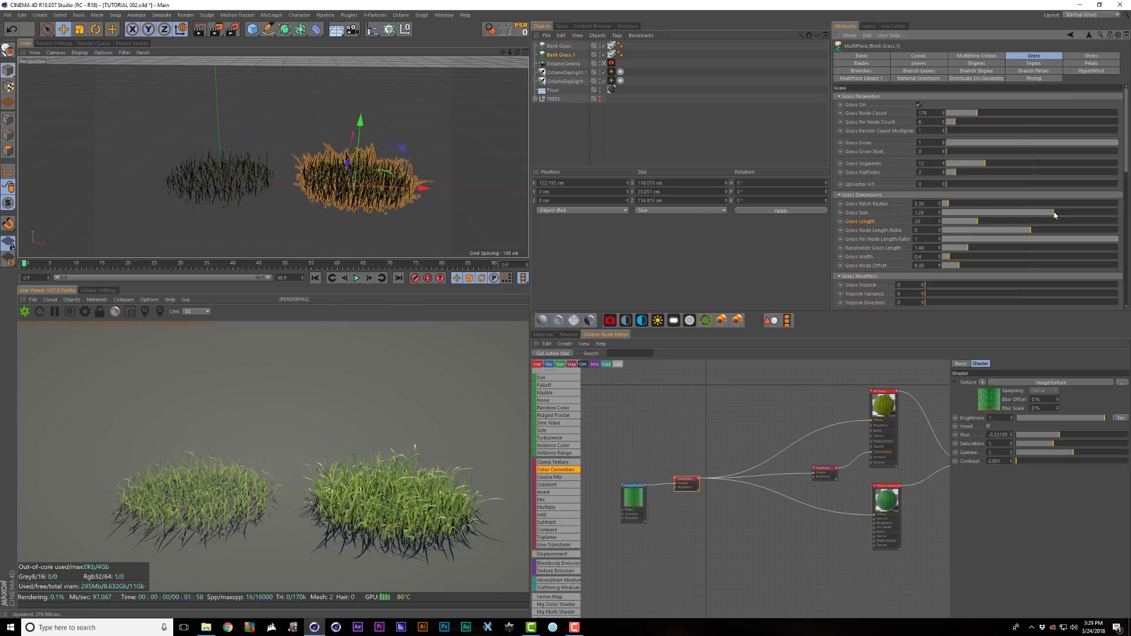
left_click_drag(947, 203, 944, 204)
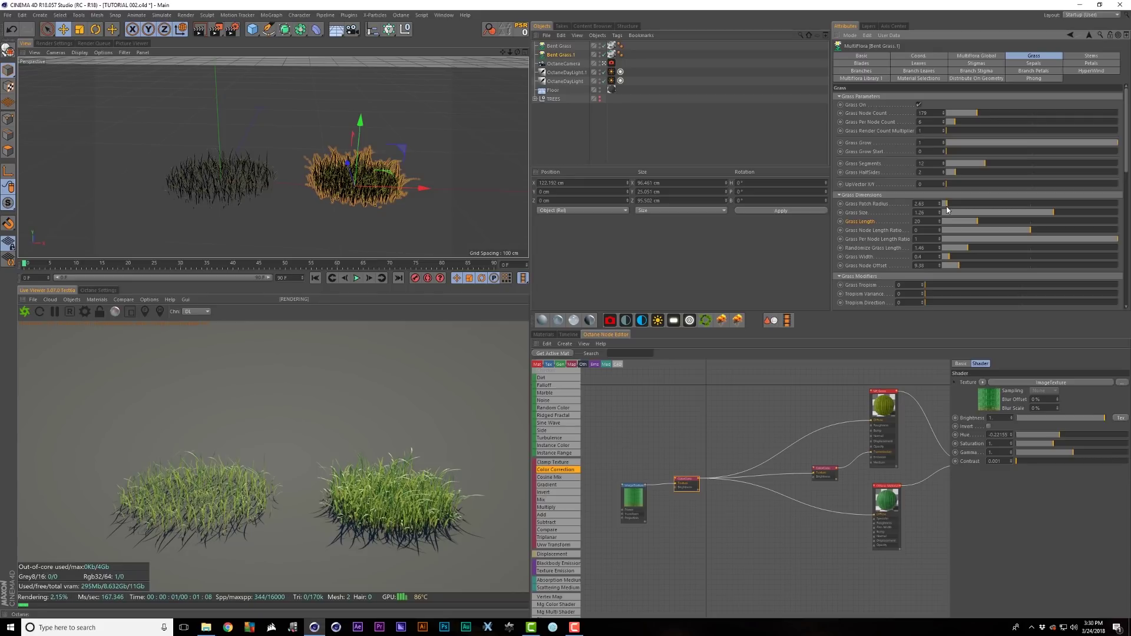
Step: Duplicate the denser Bent Grass patch and move the new copy along X to about 224 cm
left_click_drag(554, 56, 555, 59, "ctrl")
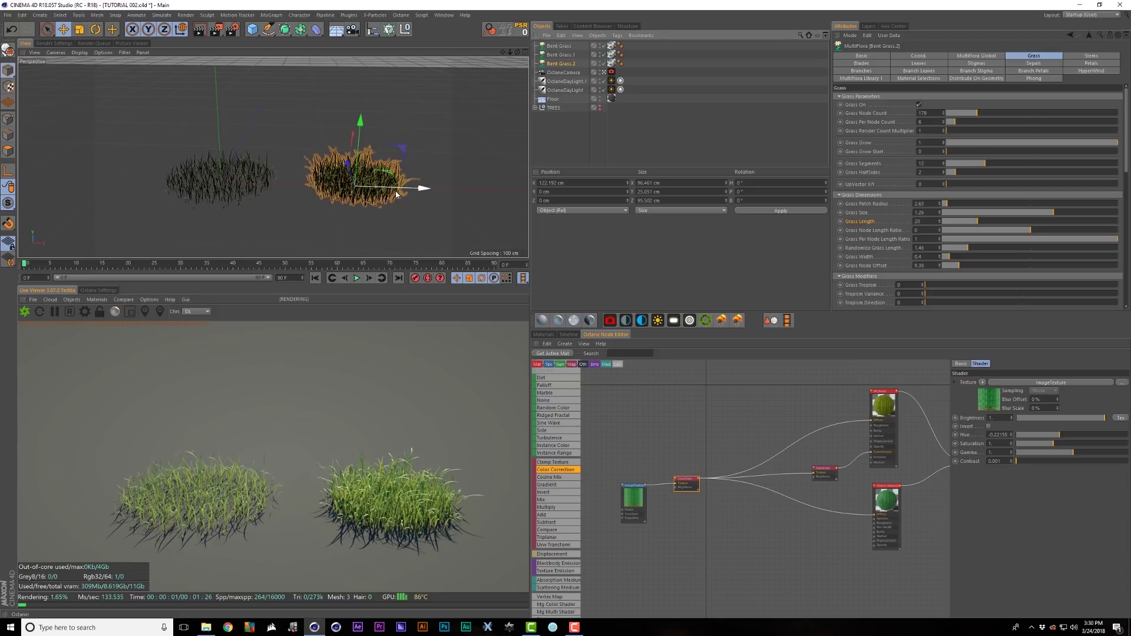
left_click_drag(390, 187, 512, 192)
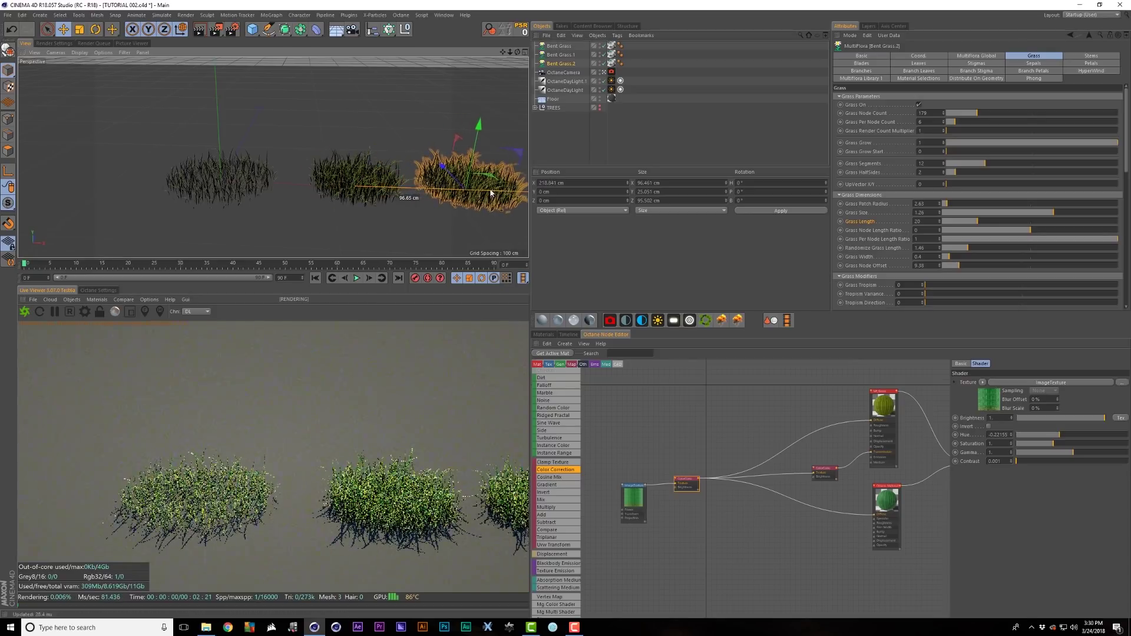
middle_click_drag(360, 198, 271, 200, "alt")
left_click_drag(371, 199, 378, 199)
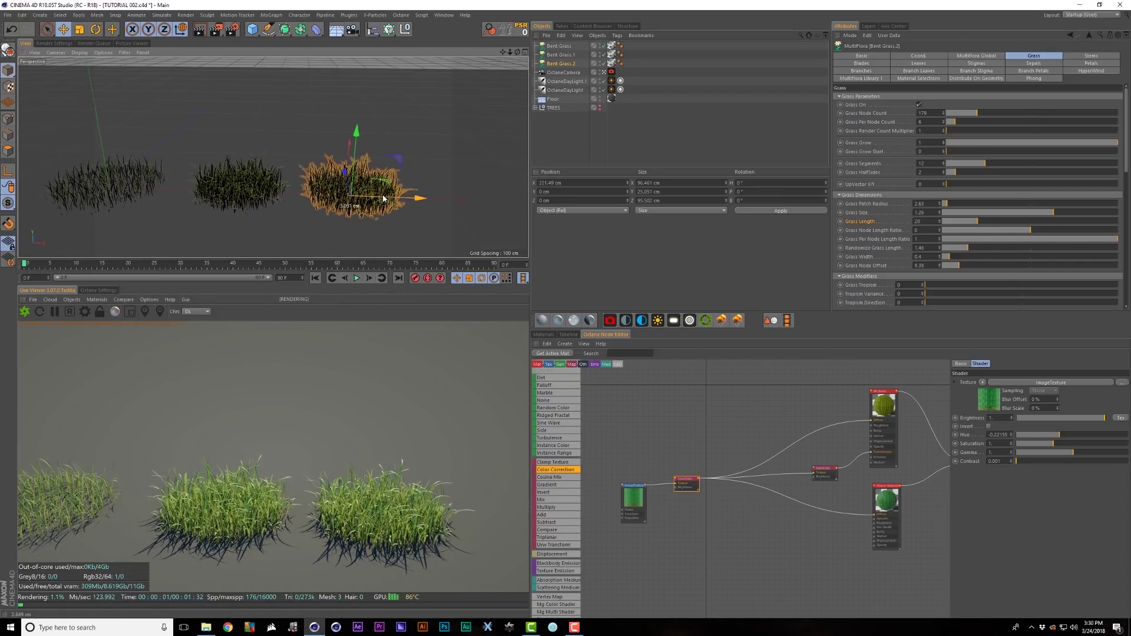
Step: Change the third grass patch to the Wild Grass Patch preset and increase its Grass Patch Radius
left_click(972, 78)
left_click(876, 79)
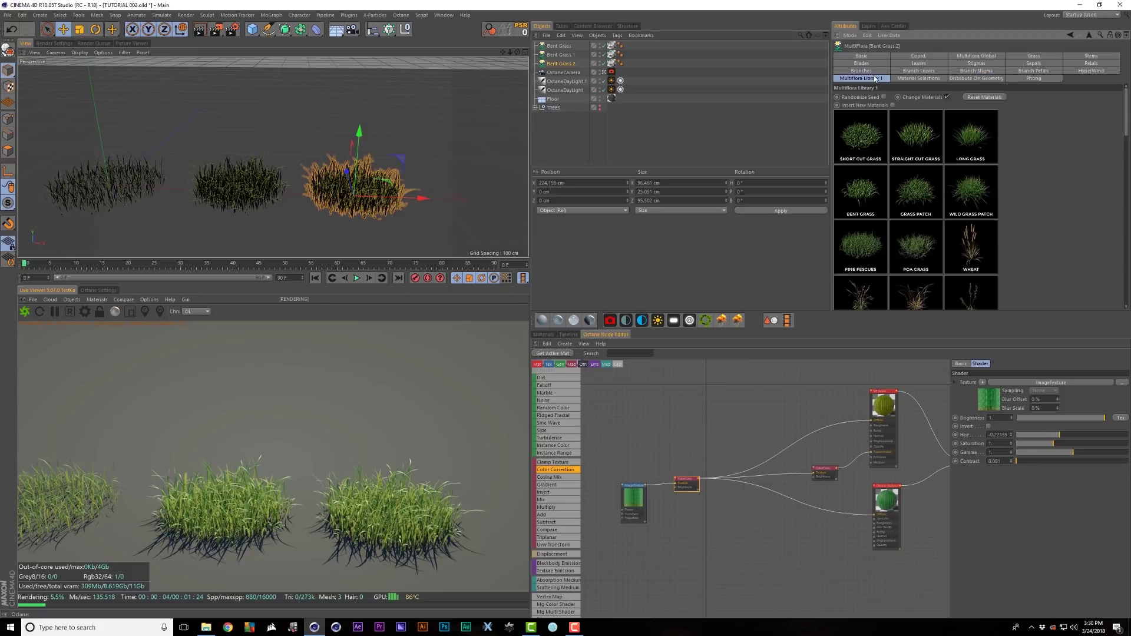
left_click(967, 192)
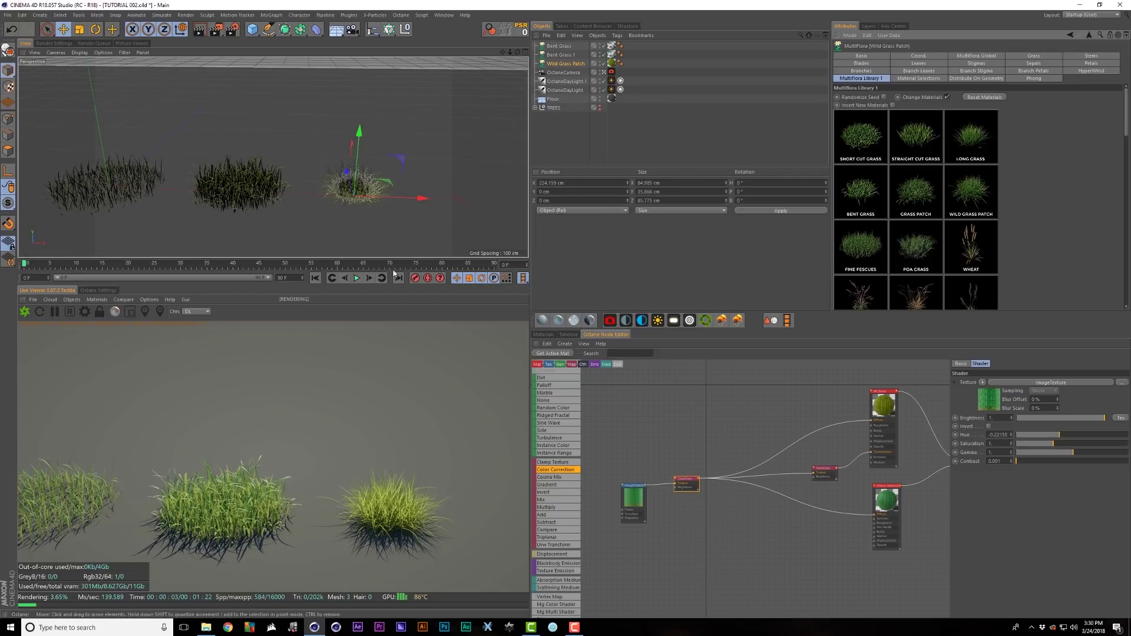
left_click(1026, 57)
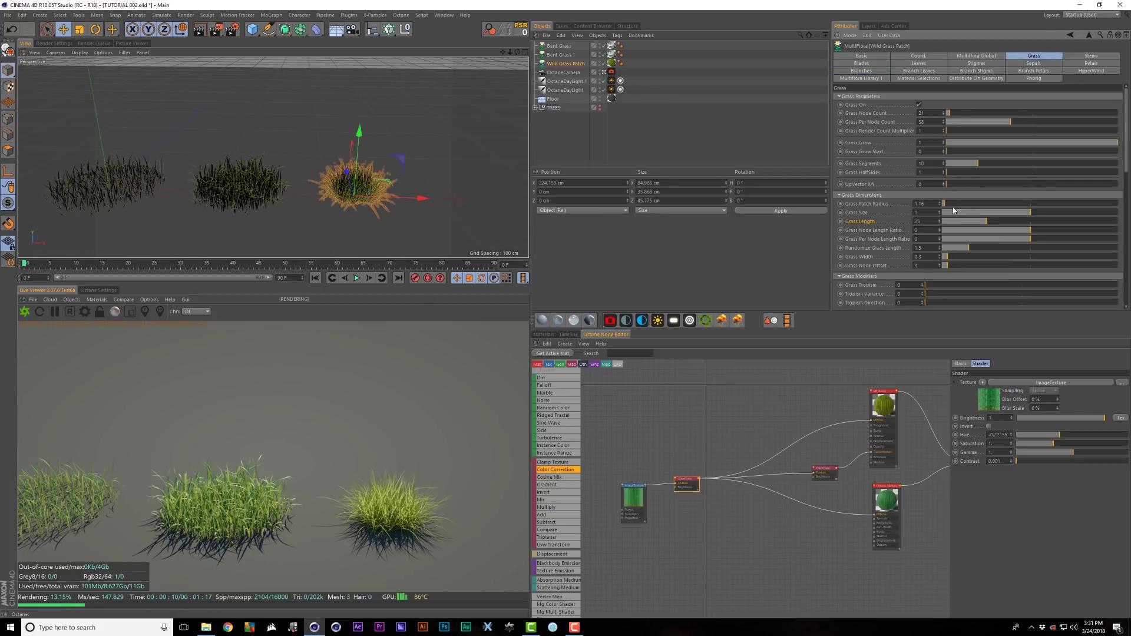
left_click_drag(946, 205, 947, 205)
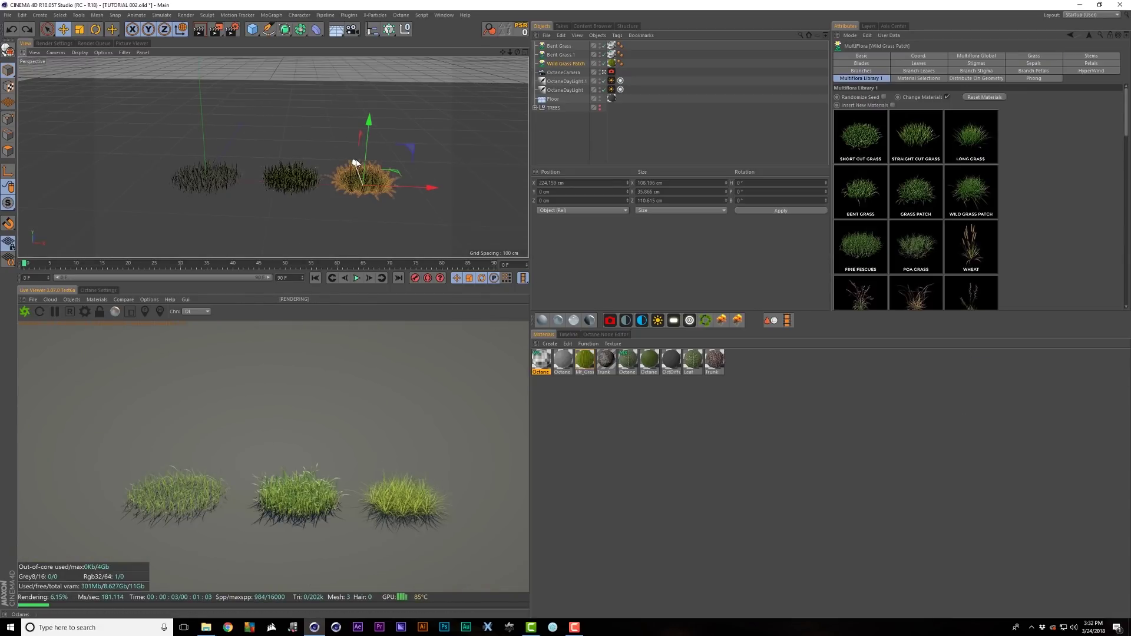
Step: Try the Atkinsiana preset on a duplicate of the Wild Grass Patch placed in front, and delete that duplicate
left_click_drag(351, 185, 370, 196, "ctrl")
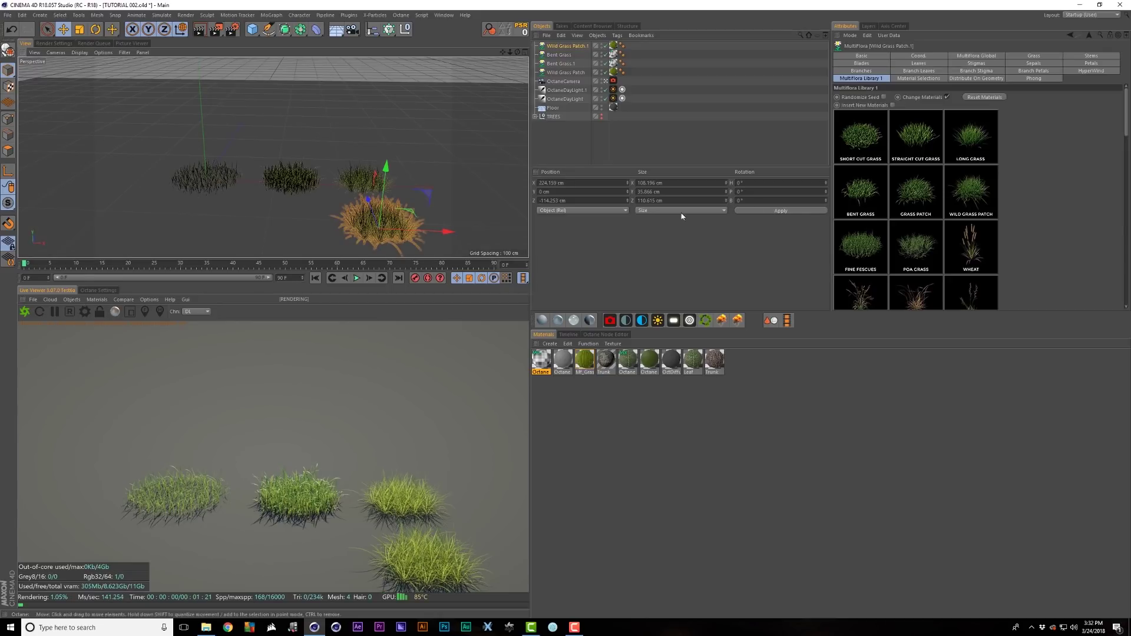
scroll(896, 150, "down", 3)
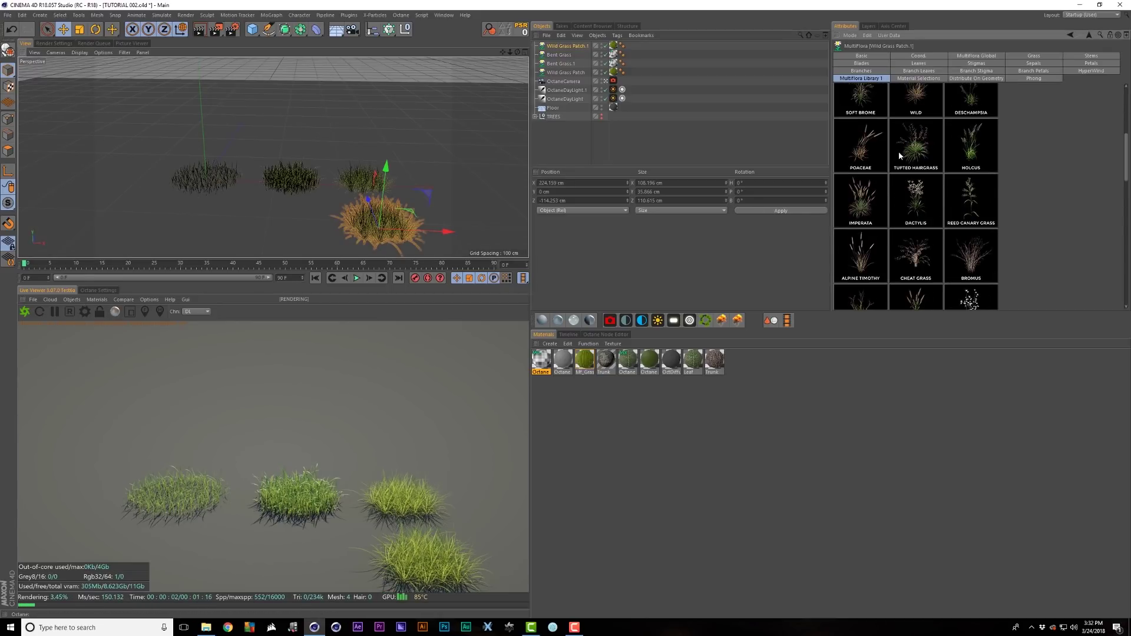
scroll(919, 202, "down", 3)
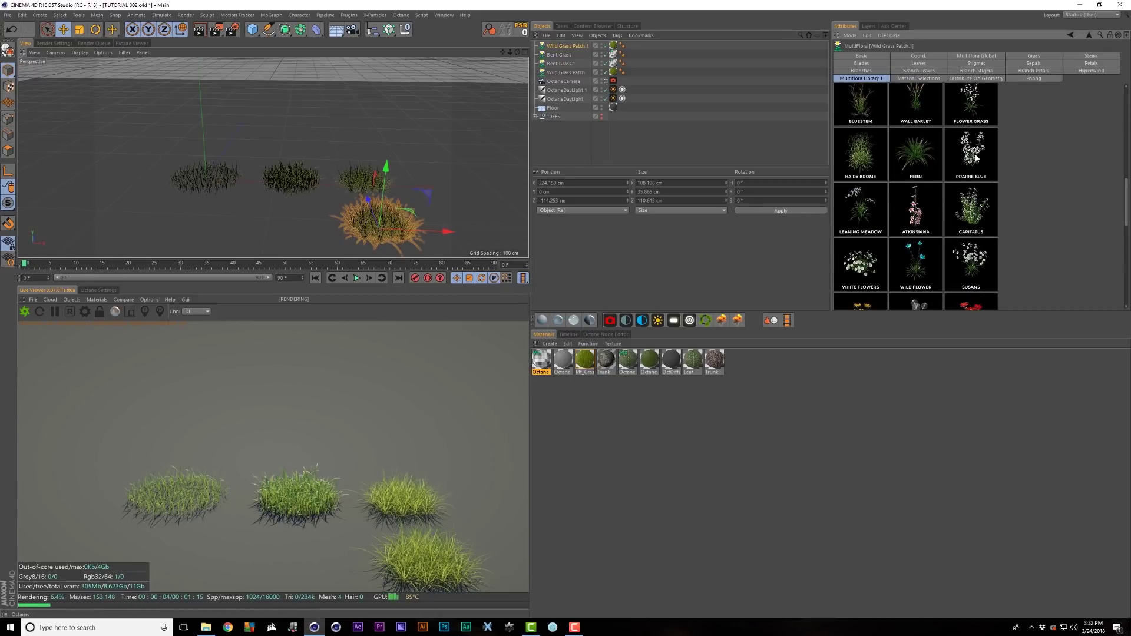
left_click(925, 199)
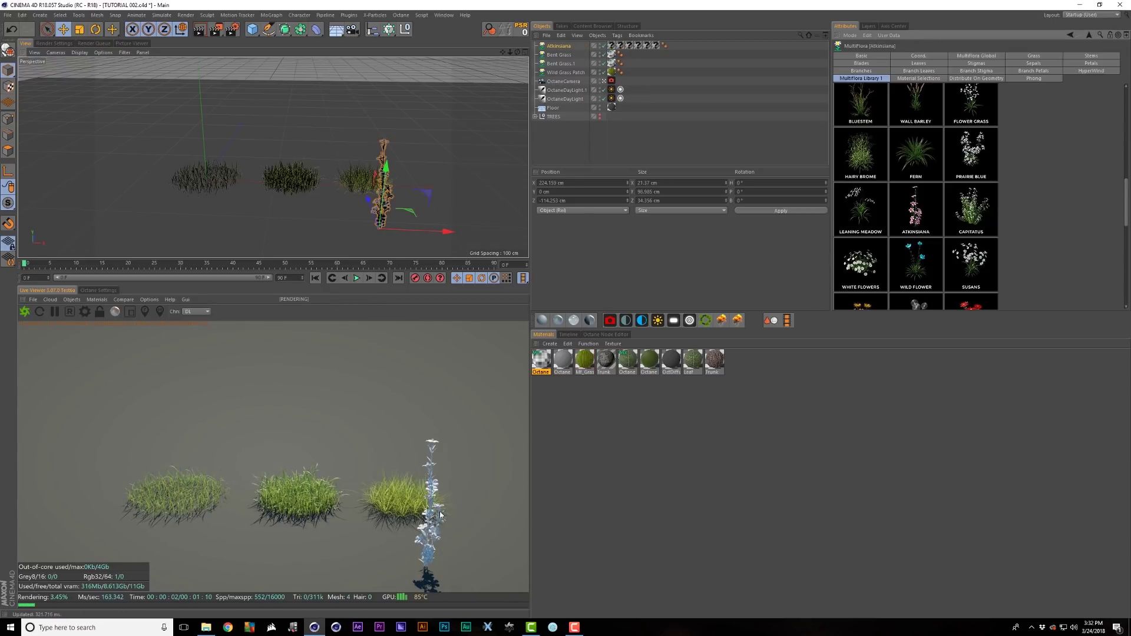
left_click(566, 47)
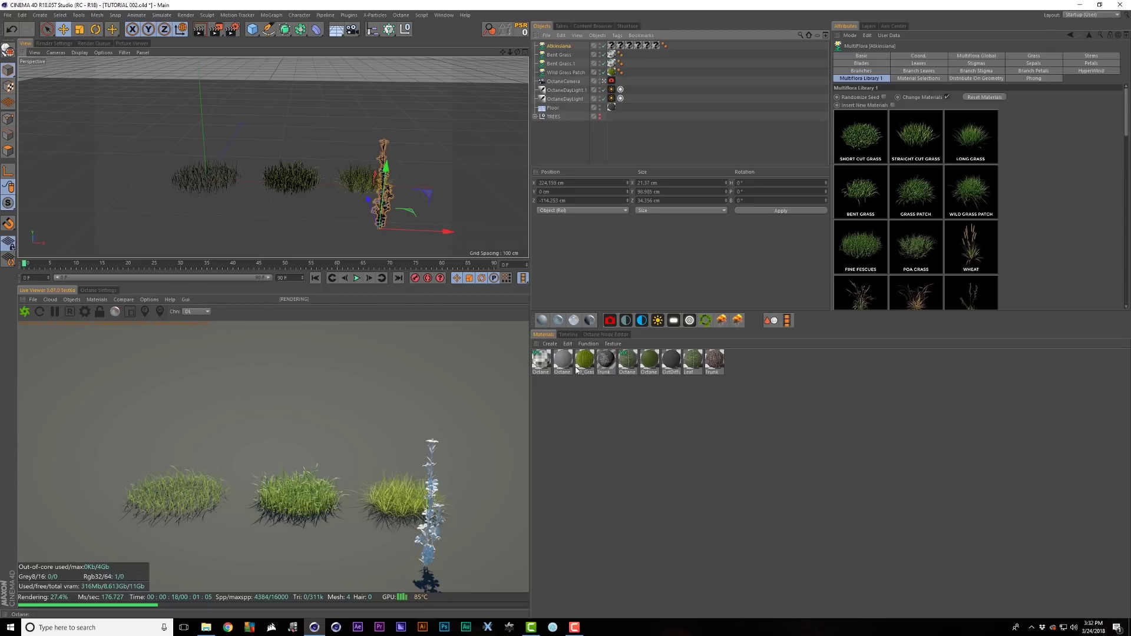
key("Delete")
Step: Add a new MultiFlora object in front of the grass patches and give it the Dactylis preset
left_click(349, 15)
mouse_move(361, 49)
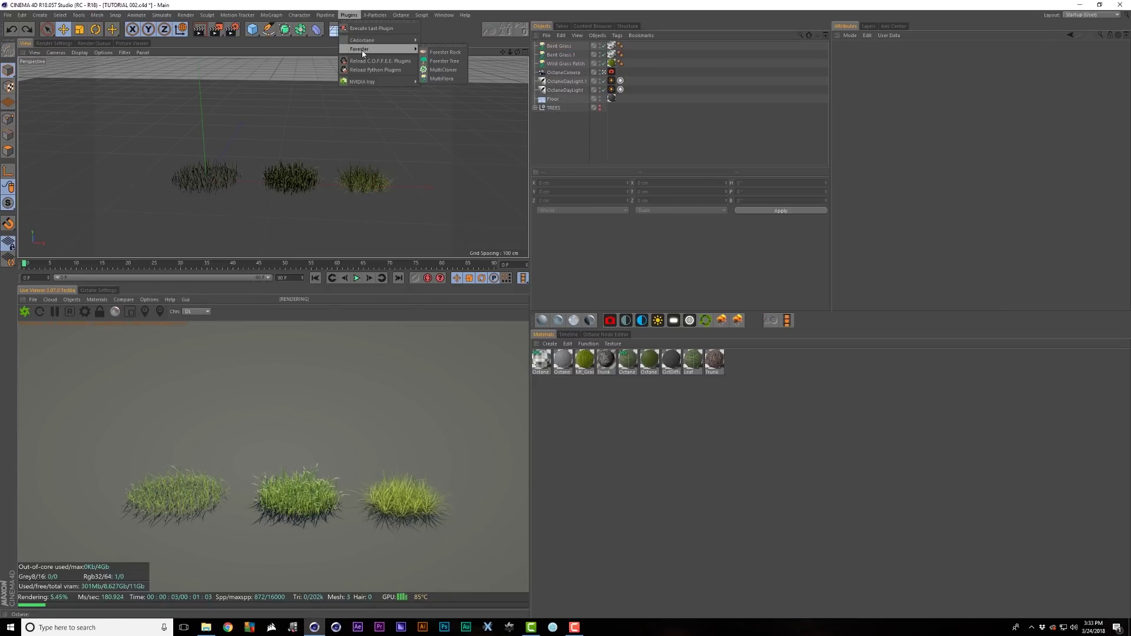
left_click(448, 78)
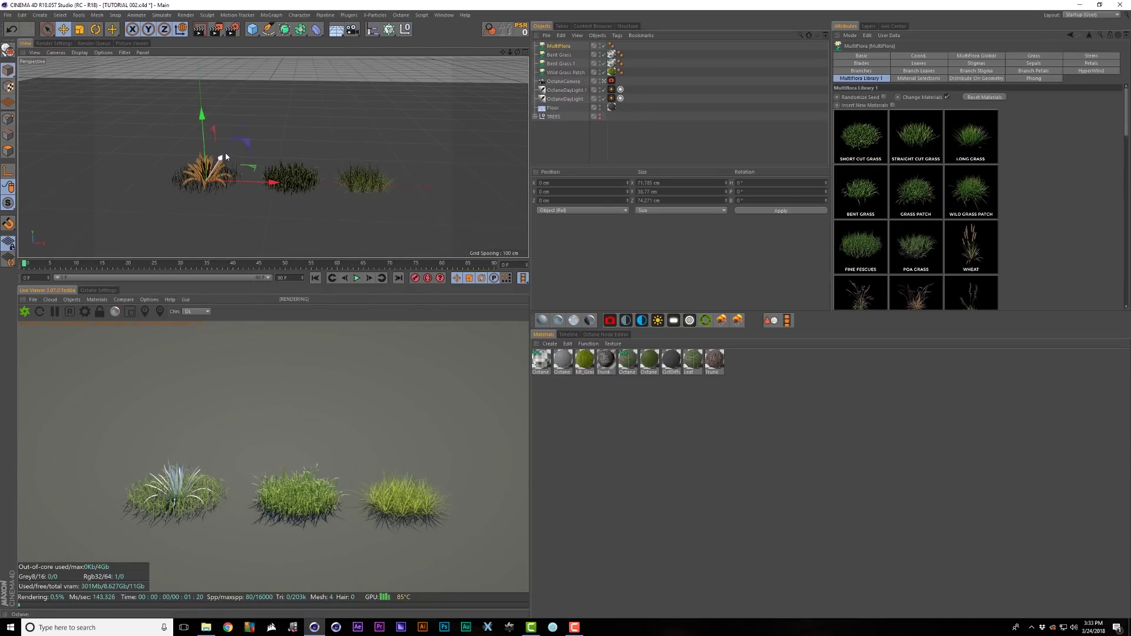
left_click_drag(225, 152, 278, 237)
scroll(962, 221, "down", 5)
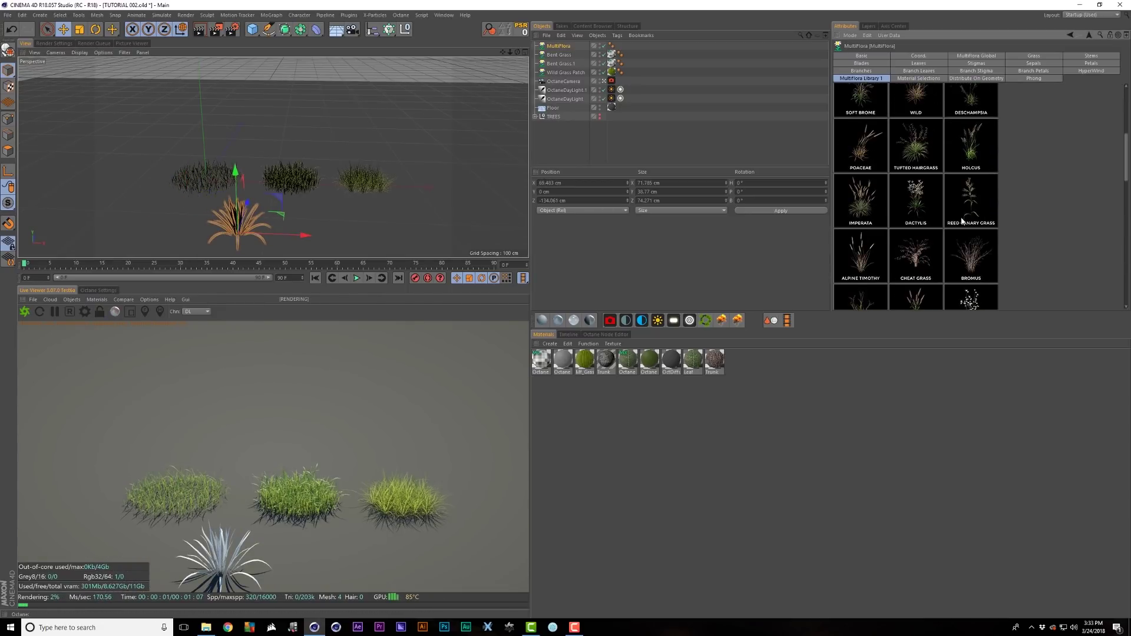
left_click(923, 204)
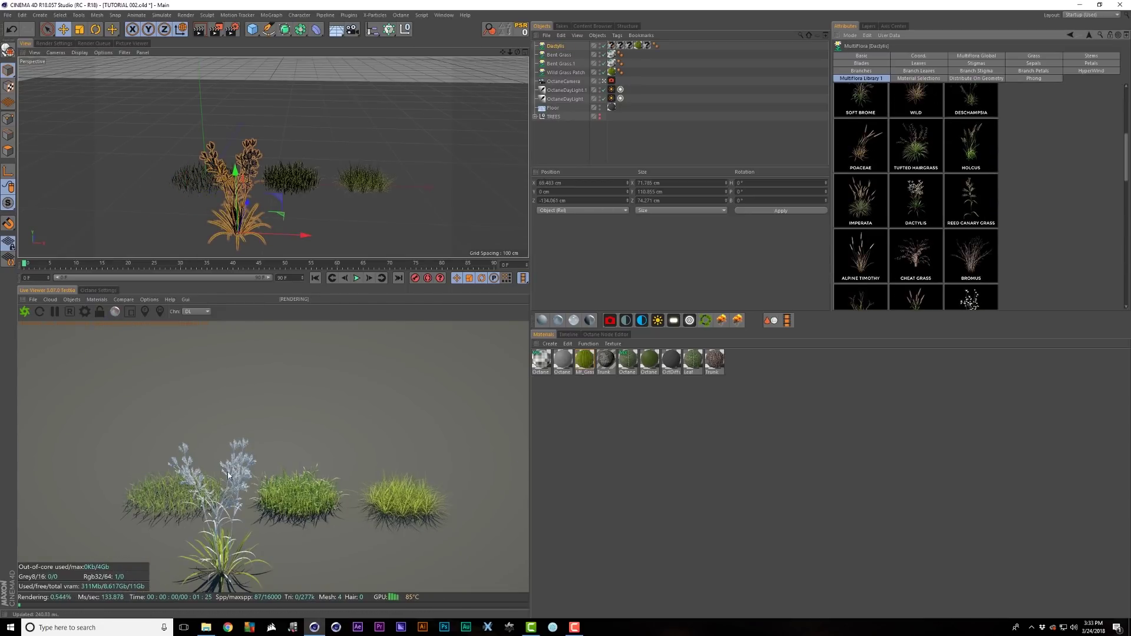
left_click_drag(279, 236, 293, 236)
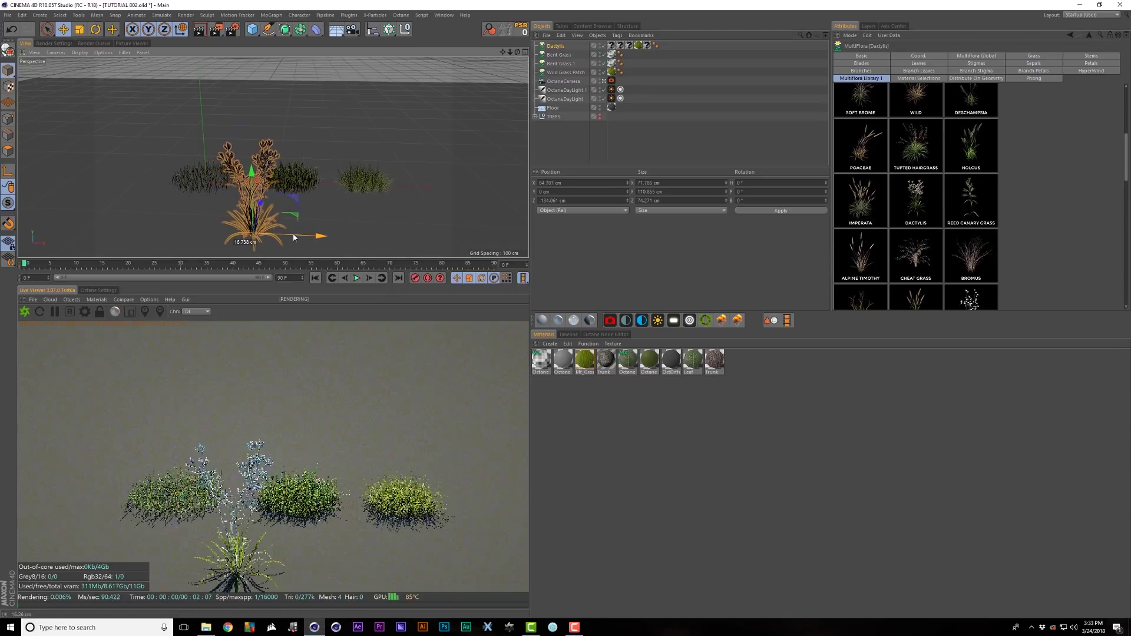
Step: Delete the Dactylis plant from the grass scene
left_click(646, 47)
left_click(566, 141)
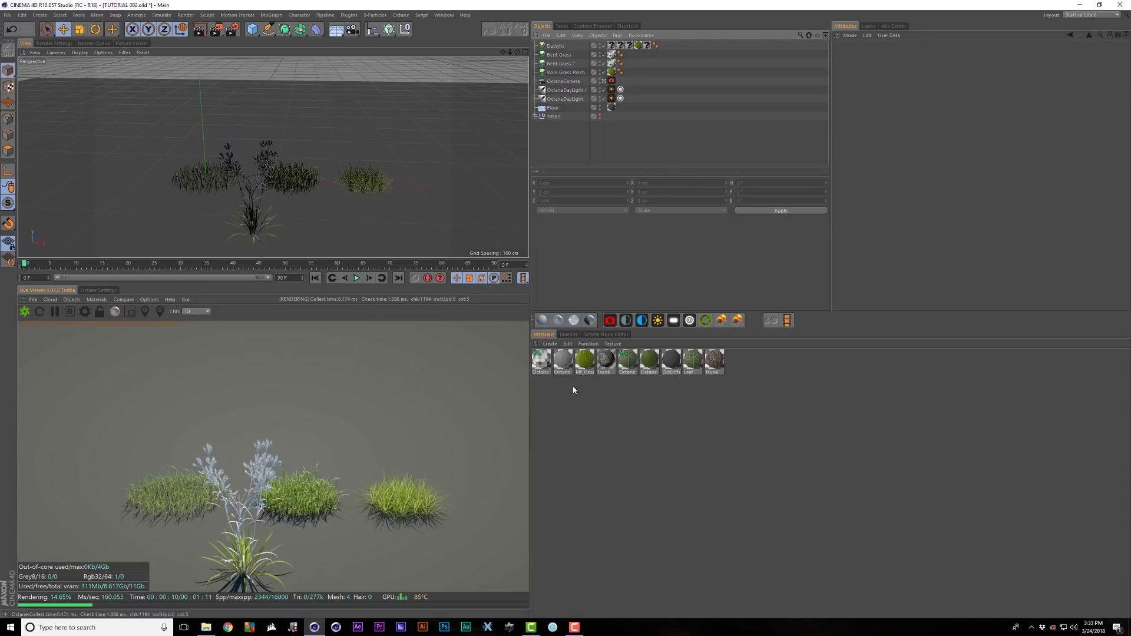
left_click(559, 47)
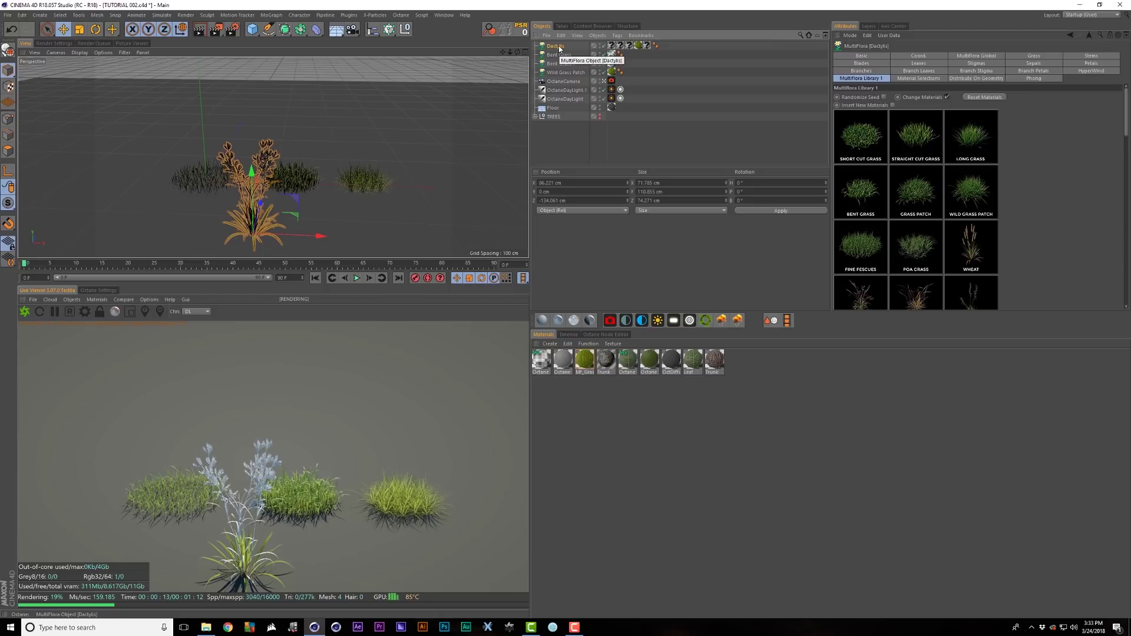
key("Delete")
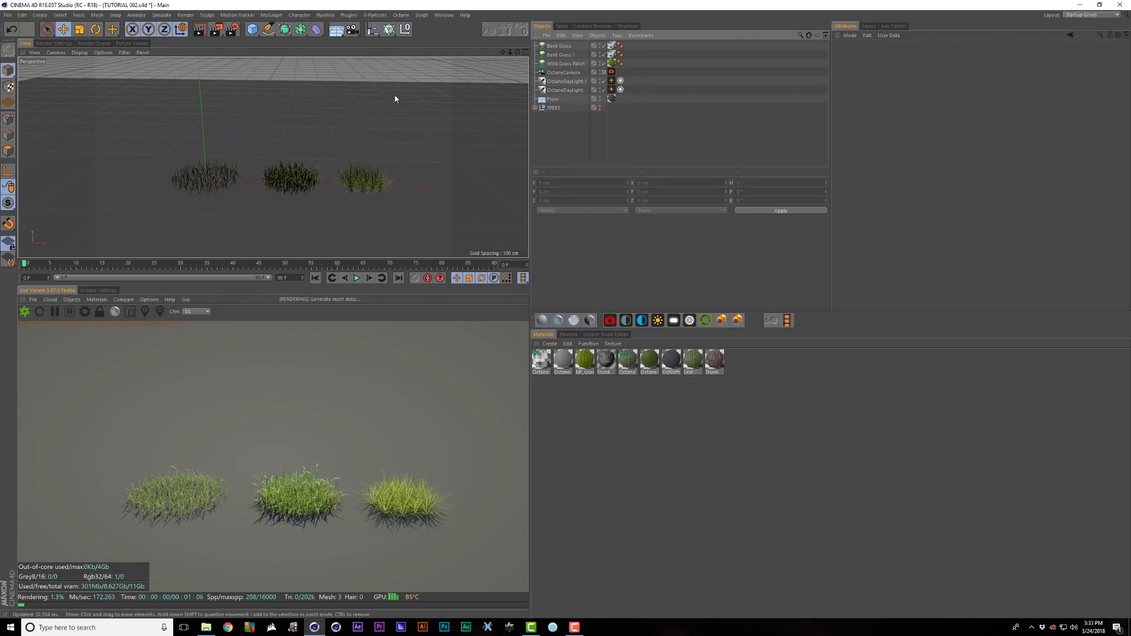
Step: Create a new project and add a MultiFlora object with the Prairie Blue preset
key("ctrl+n")
left_click(349, 15)
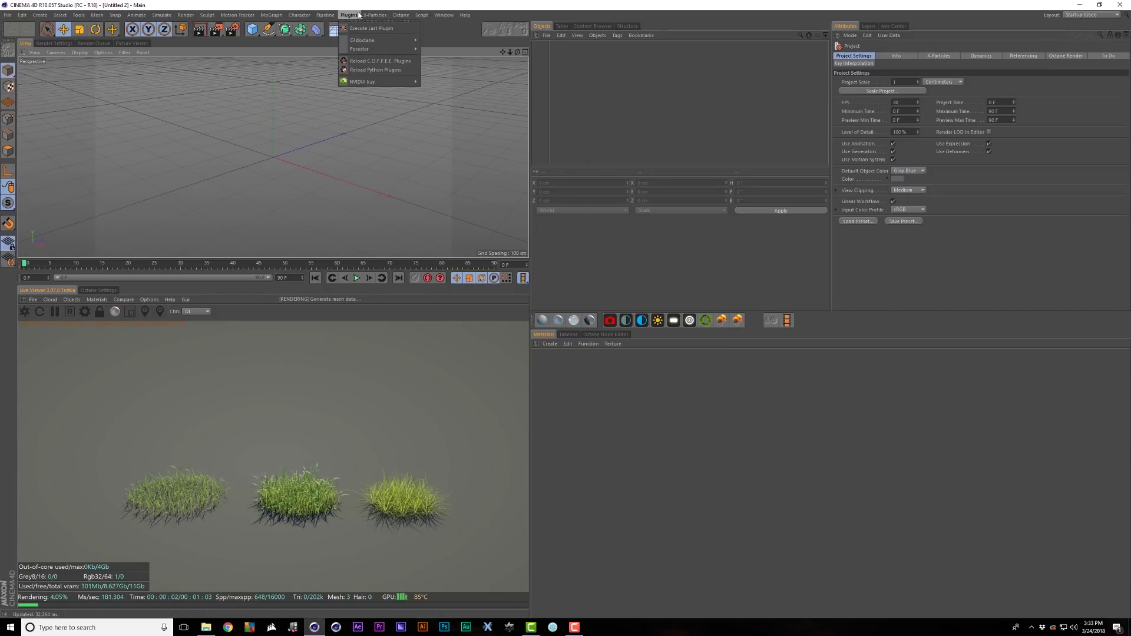
mouse_move(368, 50)
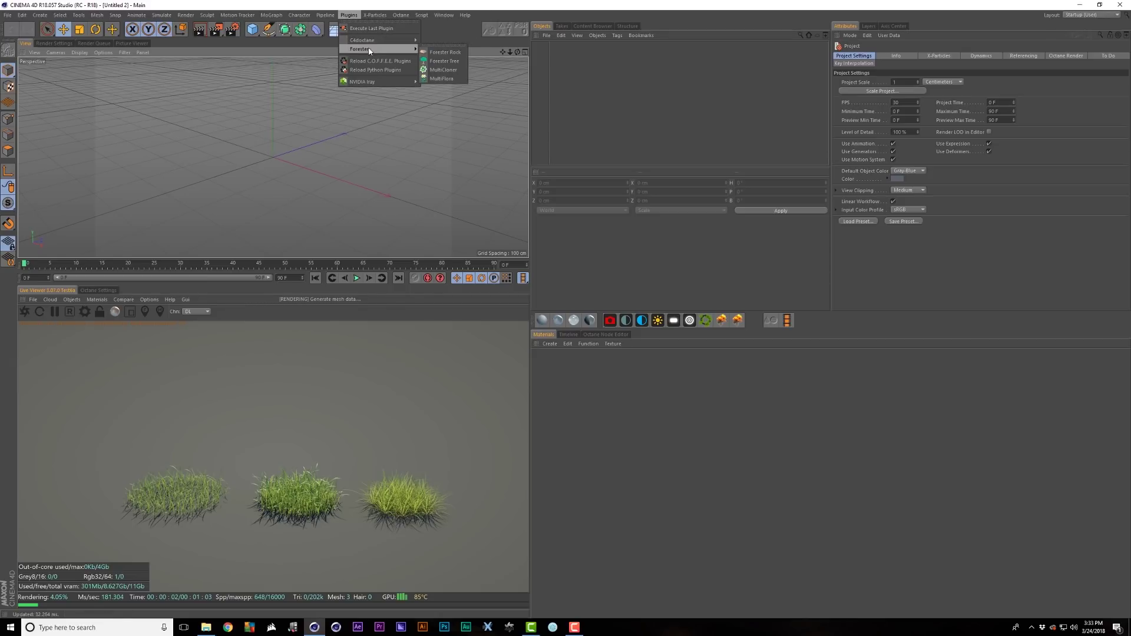
left_click(454, 78)
scroll(879, 243, "down", 5)
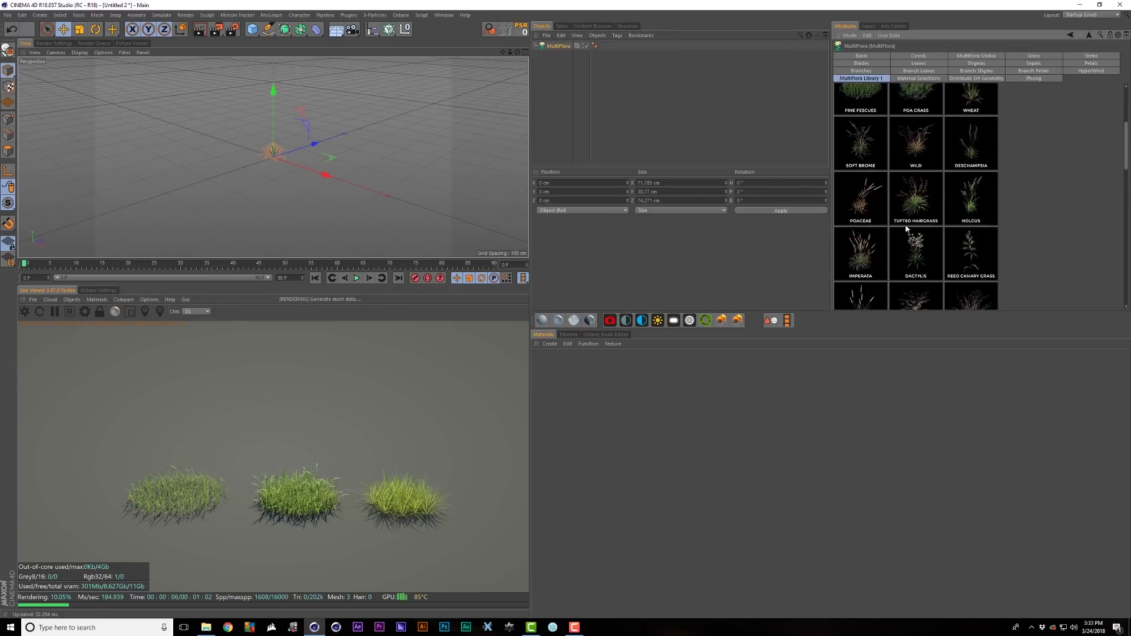
scroll(853, 216, "down", 3)
left_click(971, 207)
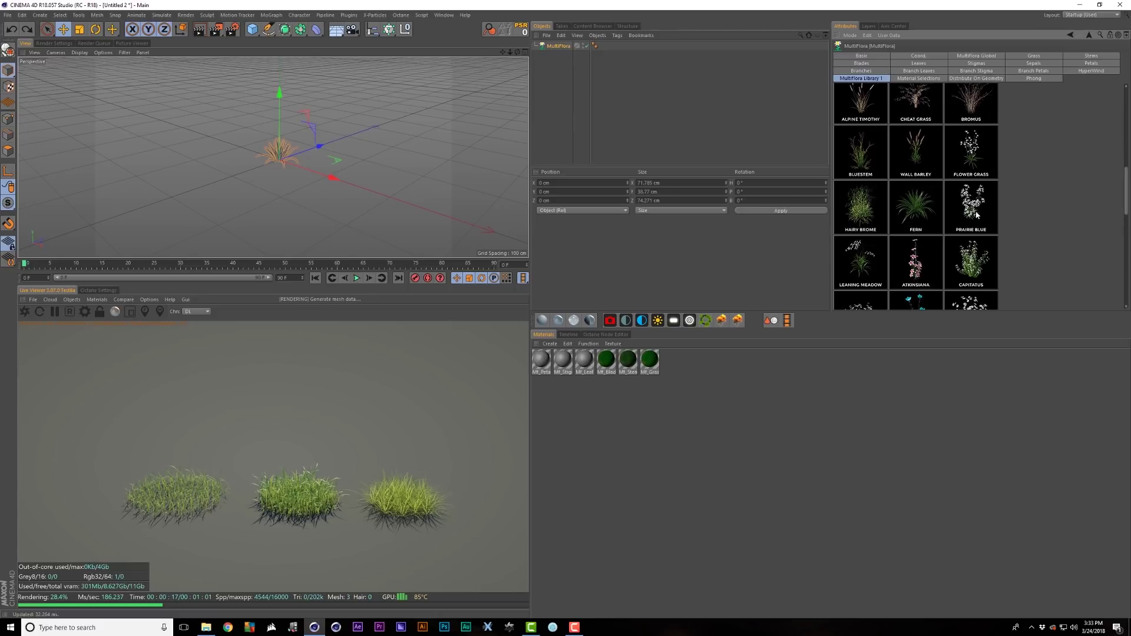
middle_click_drag(353, 149, 402, 176, "alt")
right_click_drag(402, 176, 453, 183, "alt")
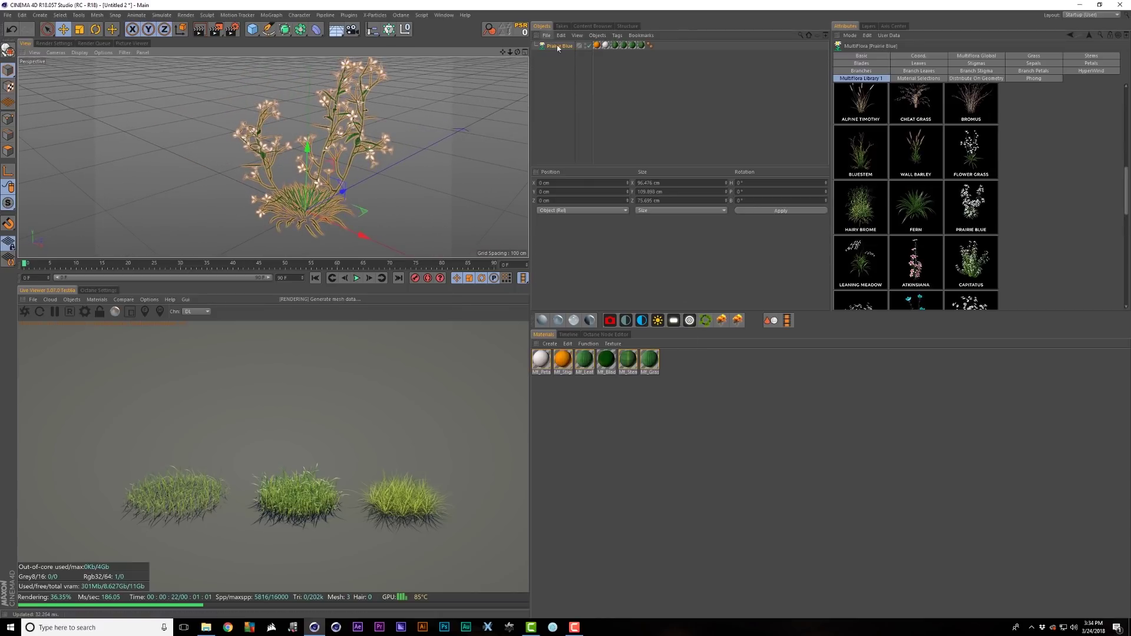
Step: Try a copy of the Prairie Blue plant in the TUTORIAL 002 project beside the Wild Grass Patch at about X 302 cm, and delete it
key("v")
mouse_move(233, 132)
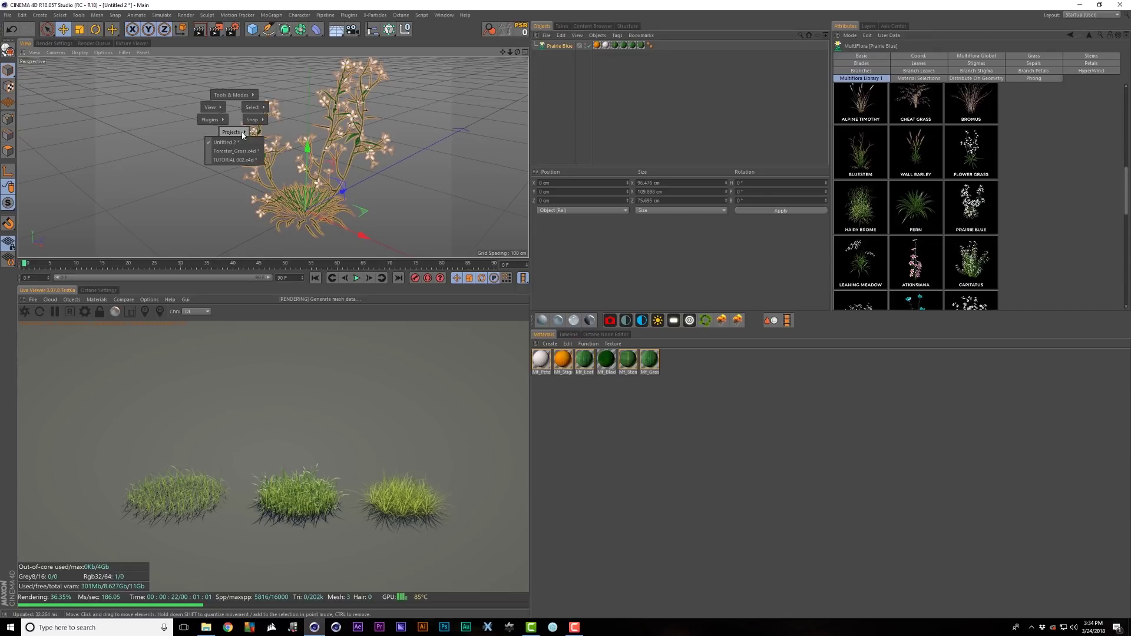
left_click(245, 157)
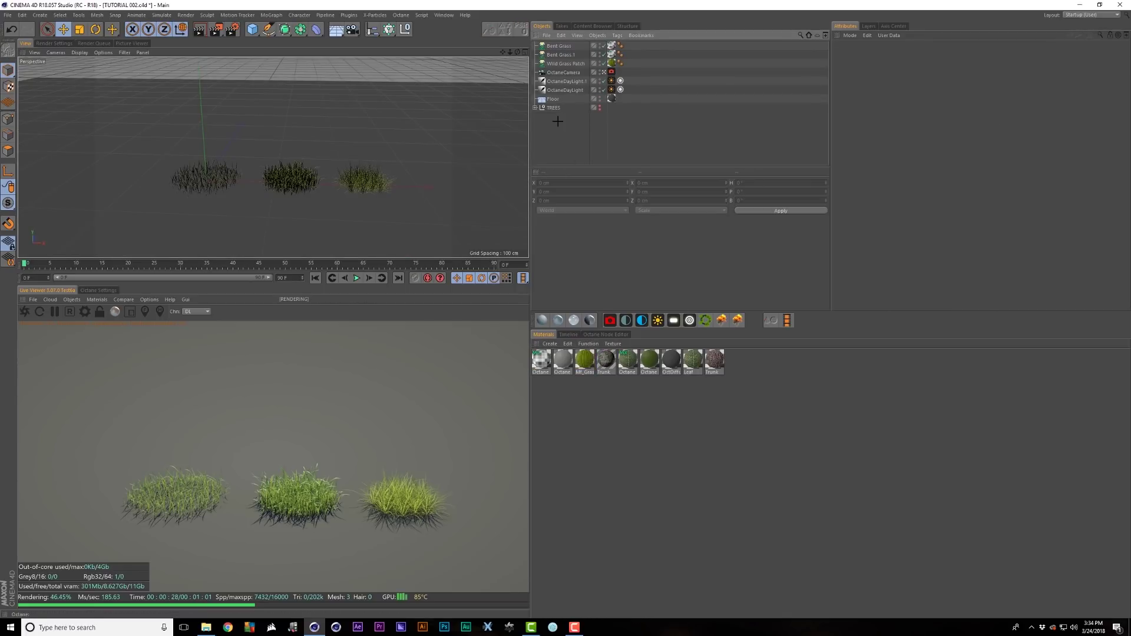
key("ctrl+v")
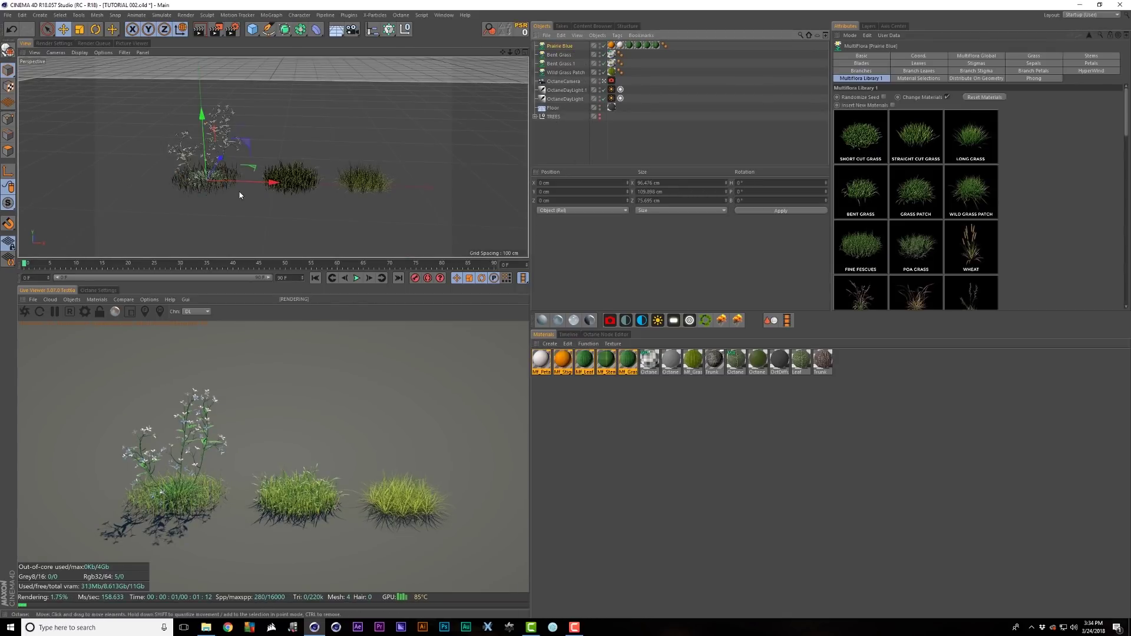
left_click_drag(246, 182, 470, 196)
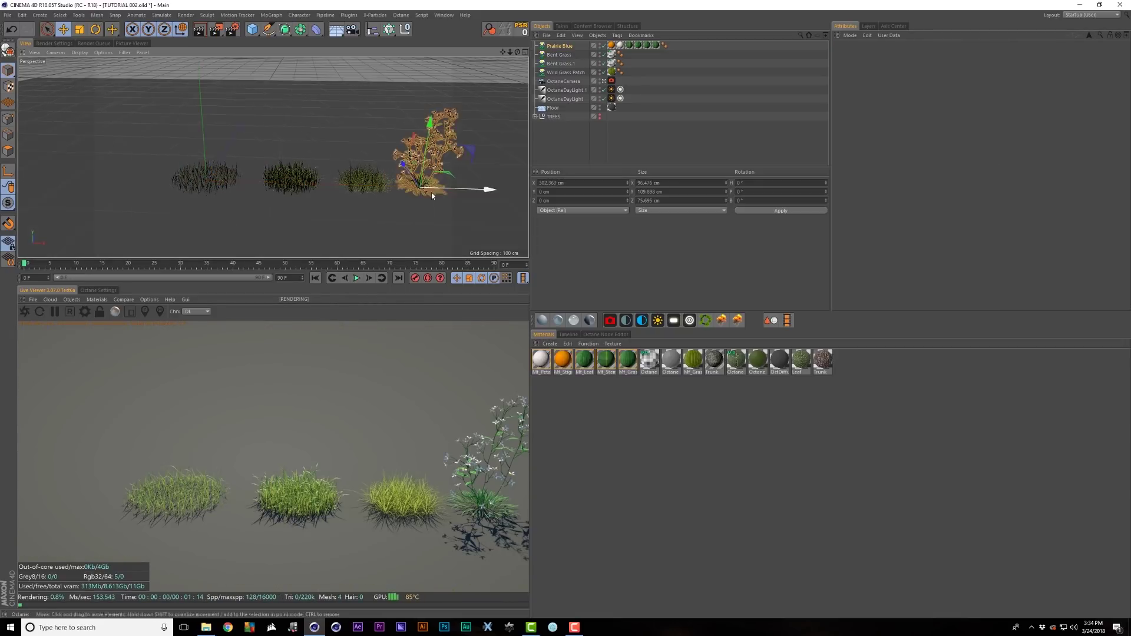
middle_click_drag(400, 192, 349, 192)
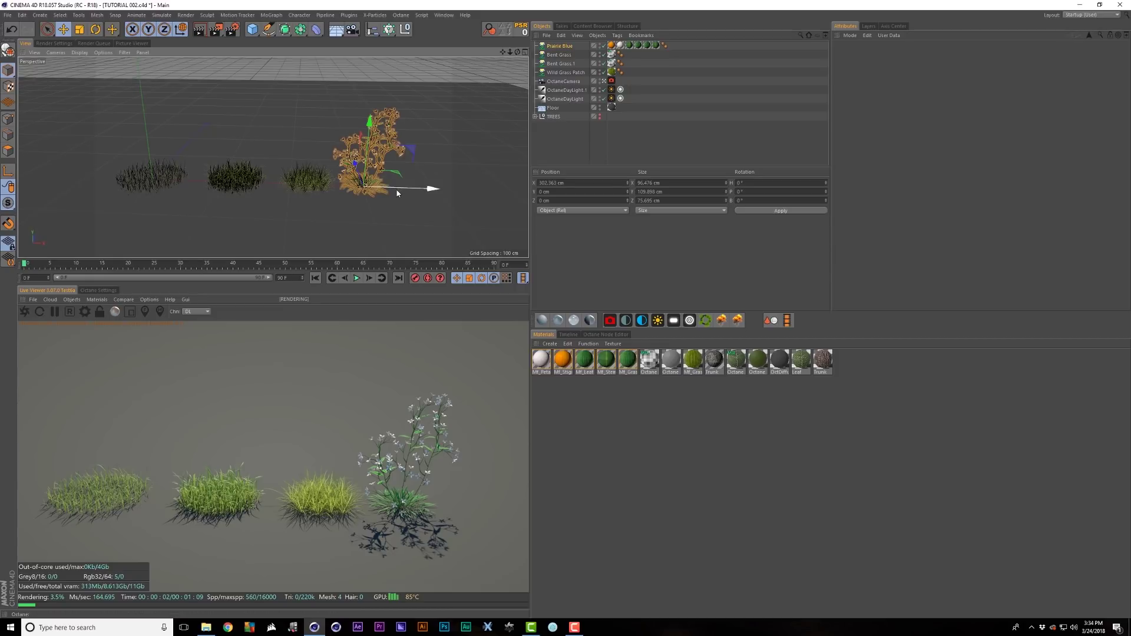
left_click_drag(396, 189, 402, 189)
left_click(565, 47)
key("Delete")
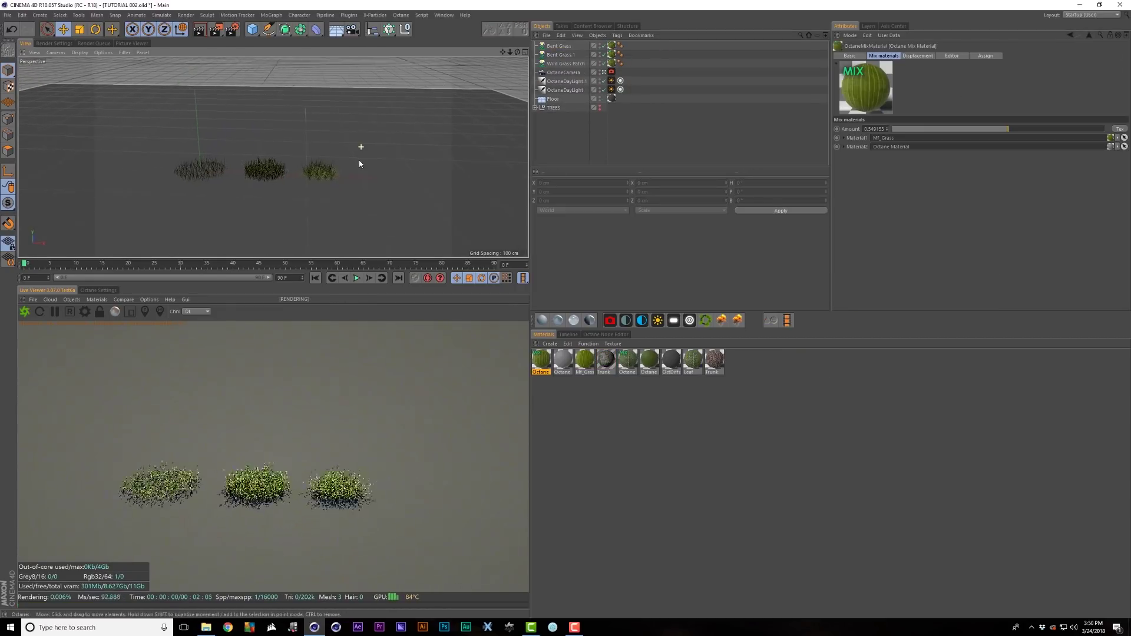
Step: Add a Landscape object and scale it up uniformly to about 12,900 cm wide
left_click_drag(252, 29, 425, 91)
key("t")
left_click_drag(324, 119, 471, 121)
left_click_drag(227, 128, 377, 115)
right_click_drag(309, 115, 332, 103, "alt")
middle_click_drag(333, 102, 309, 139, "alt")
left_click_drag(309, 139, 277, 148, "alt")
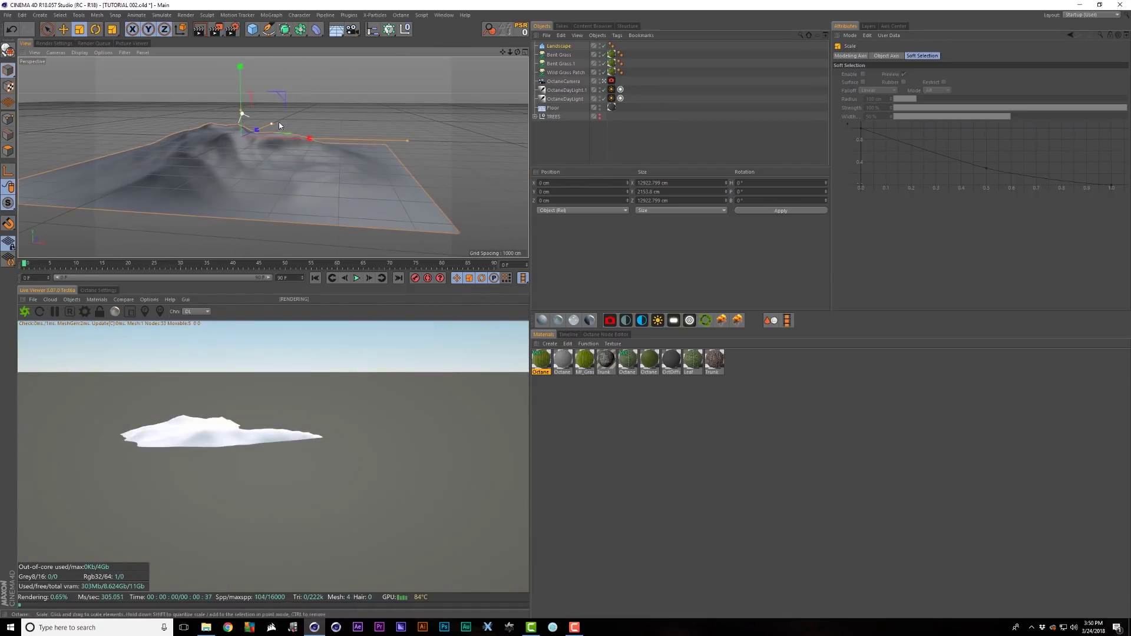
Step: Scale the landscape up further so it extends well beyond the grass patches, and delete the floor plane
right_click_drag(277, 147, 326, 111, "alt")
left_click_drag(327, 111, 430, 98, "alt")
right_click_drag(400, 160, 453, 154, "alt")
left_click_drag(352, 180, 308, 174, "alt")
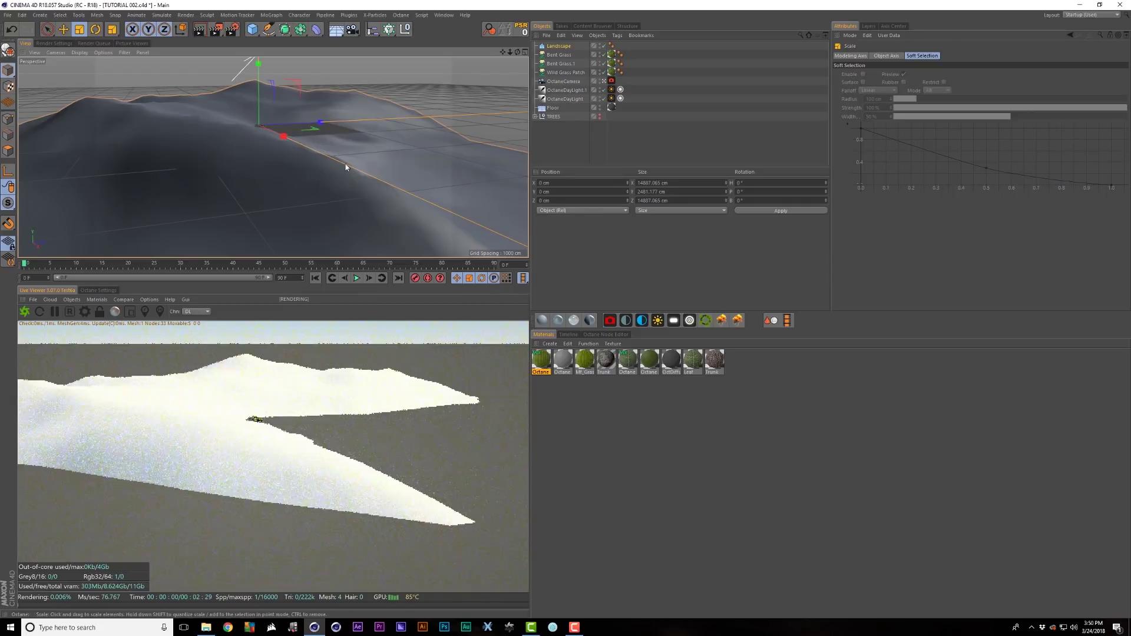
left_click_drag(359, 117, 417, 104)
right_click_drag(398, 149, 336, 142, "alt")
left_click(554, 108)
key("Delete")
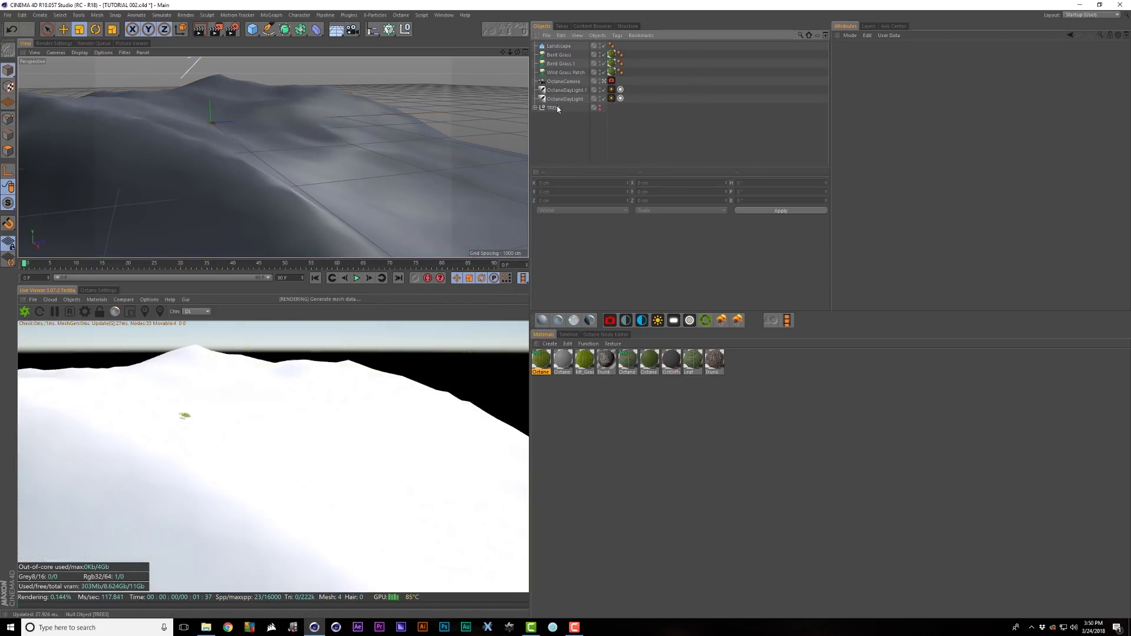
left_click_drag(336, 156, 329, 158, "alt")
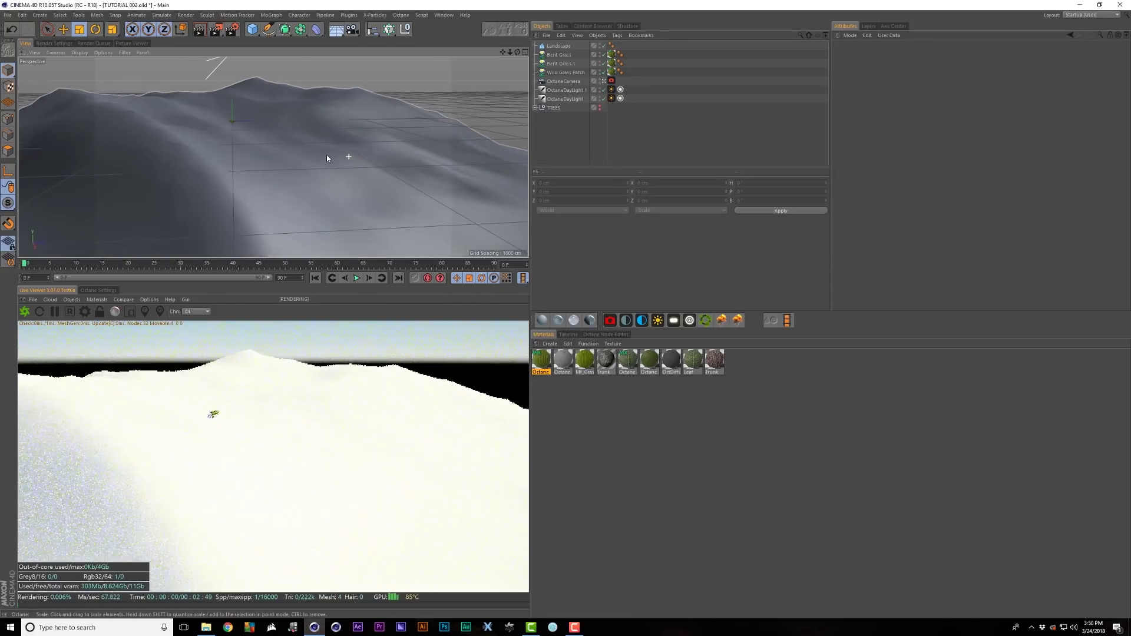
Step: Add an Octane Scatter object and make both Bent Grass patches and the Wild Grass Patch its children
left_click(708, 322)
left_click(148, 299)
mouse_move(66, 301)
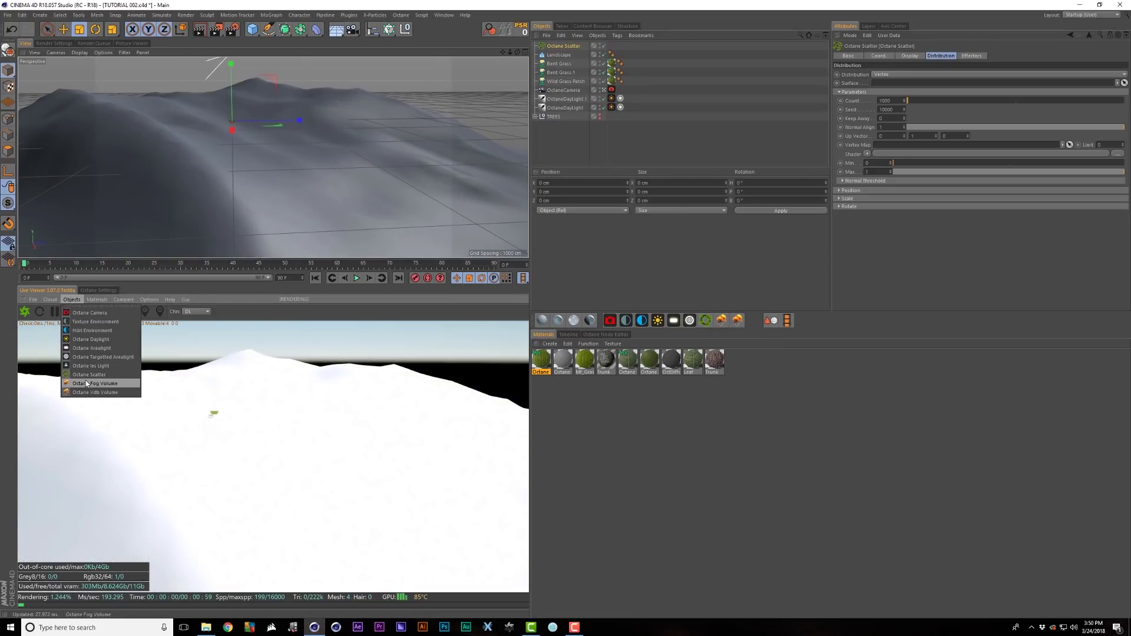
left_click(702, 36)
left_click(686, 65)
left_click(555, 65)
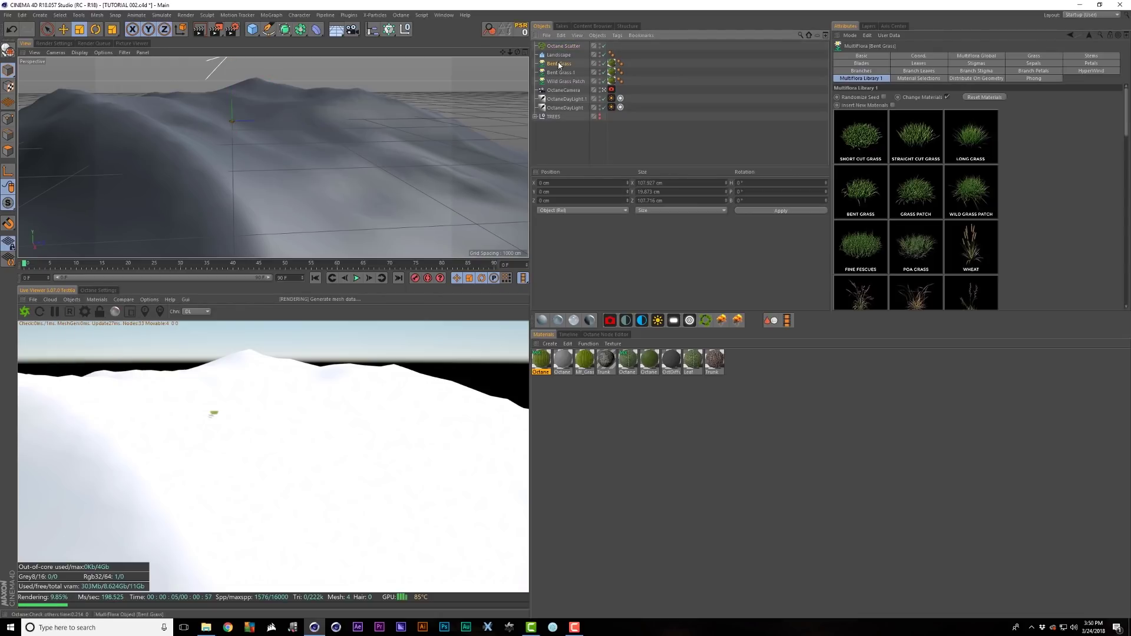
left_click(567, 82, "shift")
left_click_drag(561, 65, 559, 43)
Step: Set the Octane Scatter's distribution to Surface and assign the Landscape as its surface
left_click(564, 45)
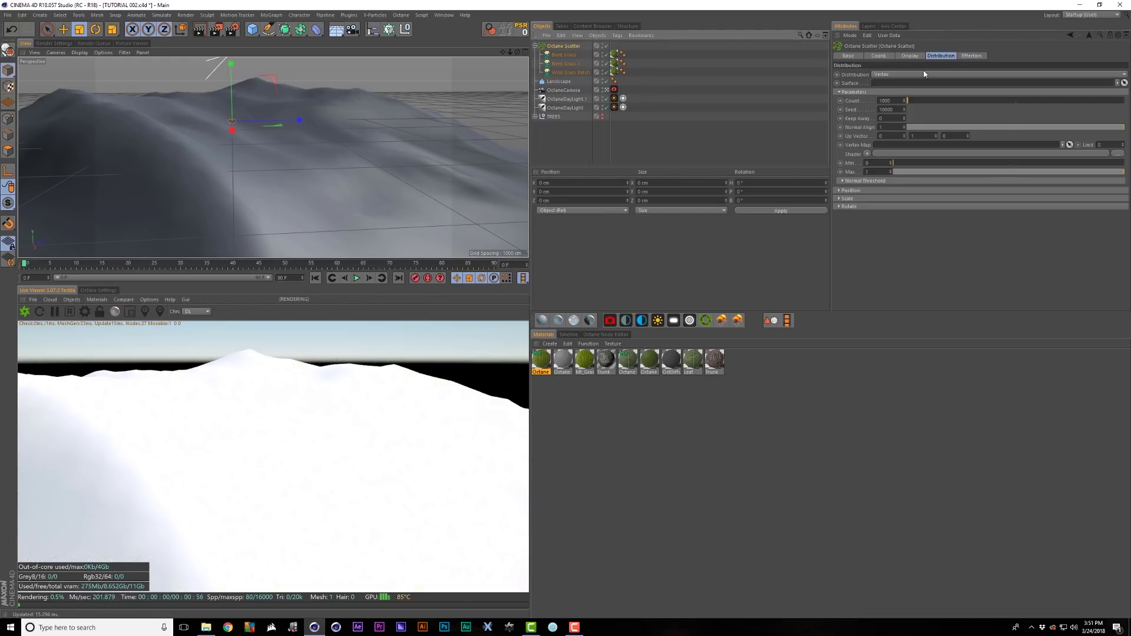
left_click(882, 75)
left_click(883, 92)
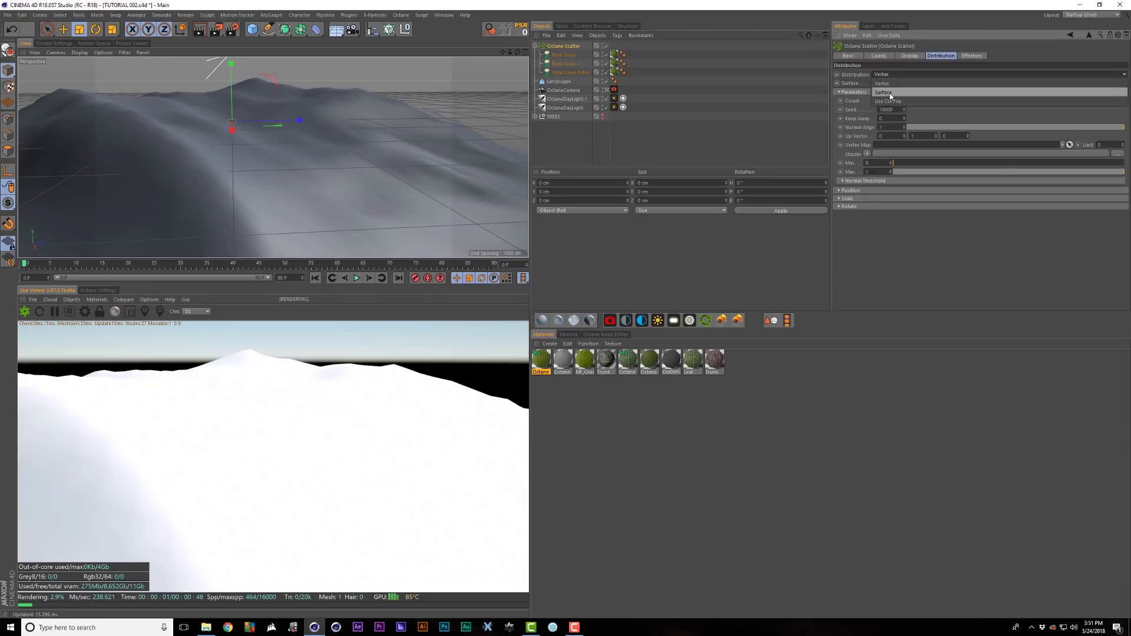
left_click_drag(578, 84, 882, 83)
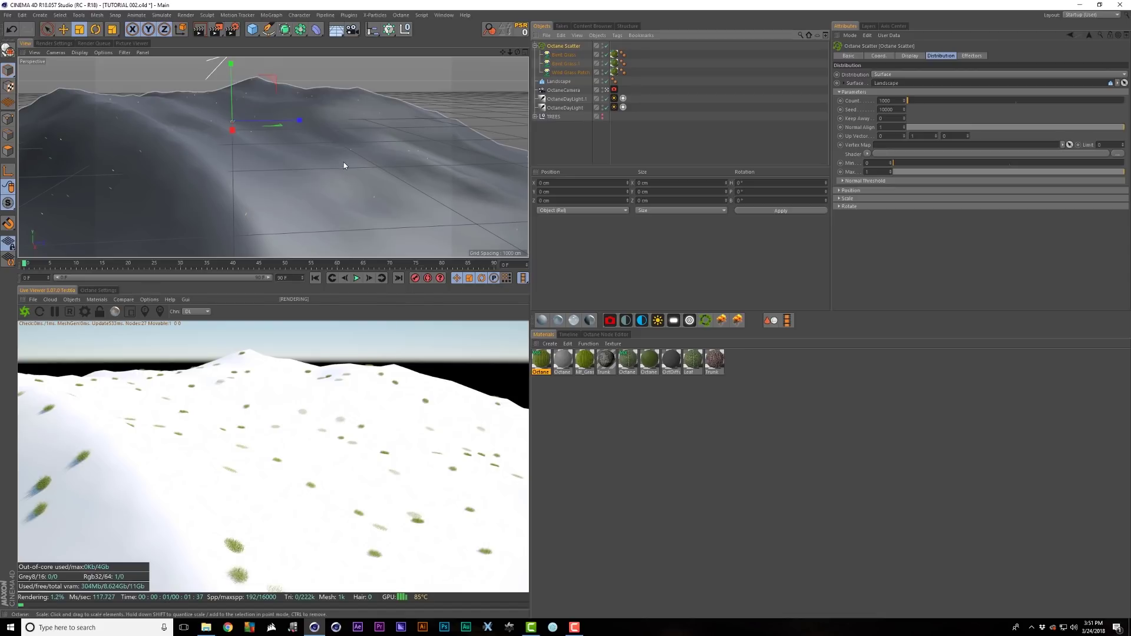
Step: Raise the Octane Scatter's Count in stages through about 10000 and 100000 to 1000000 to cover the landscape with grass
right_click_drag(328, 164, 315, 199, "alt")
left_click_drag(310, 184, 306, 182, "alt")
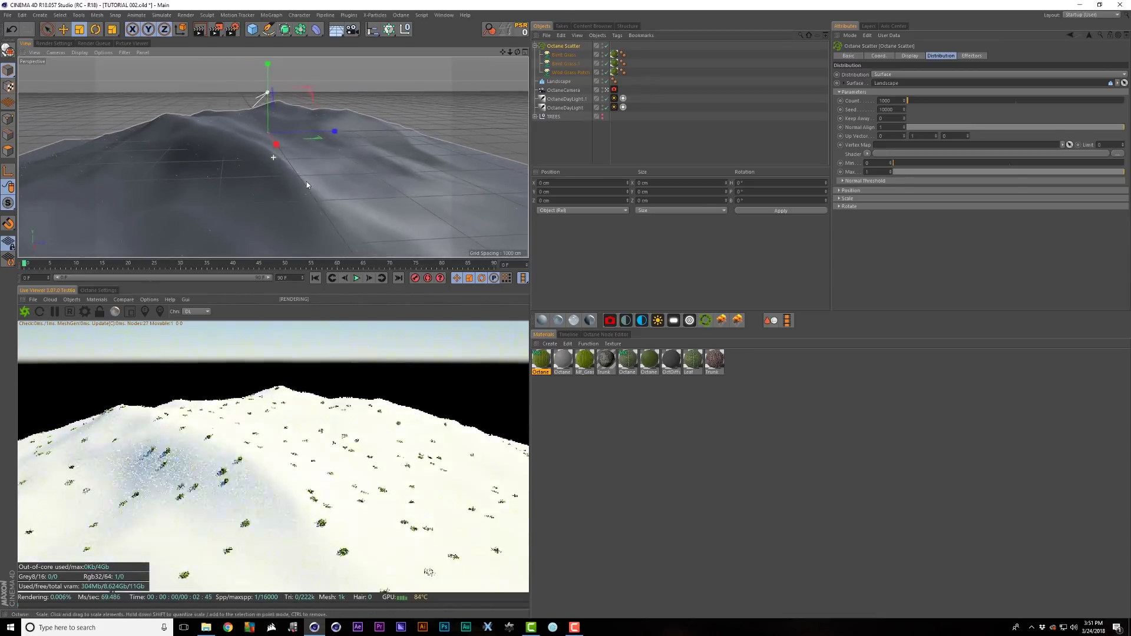
middle_click_drag(307, 182, 277, 154, "alt")
left_click_drag(278, 153, 303, 161, "alt")
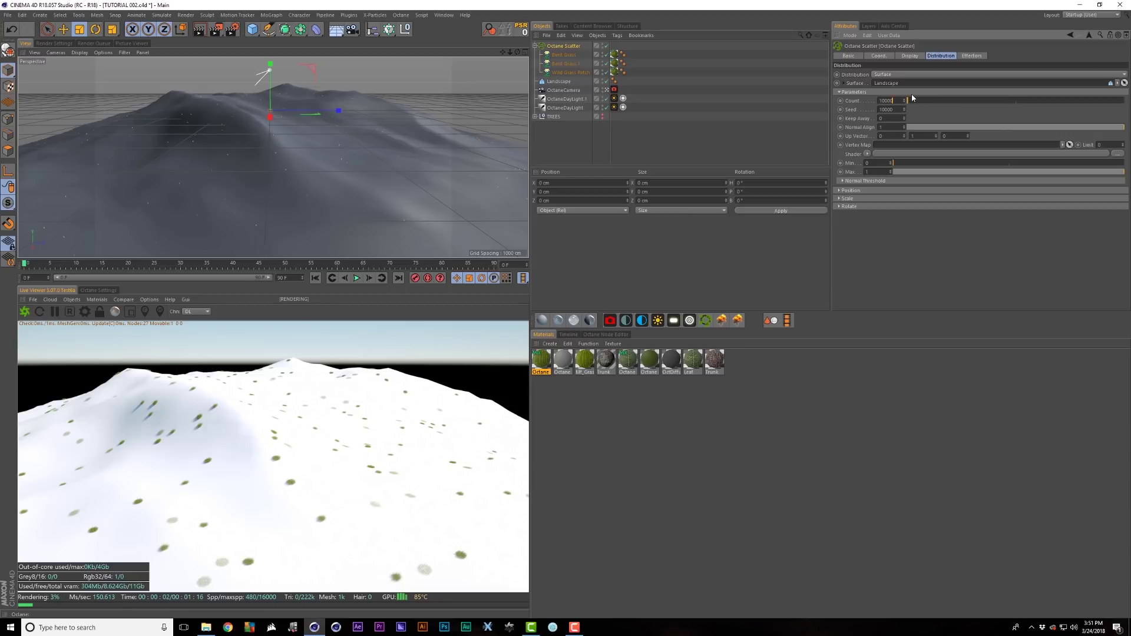
type("0")
key("Return")
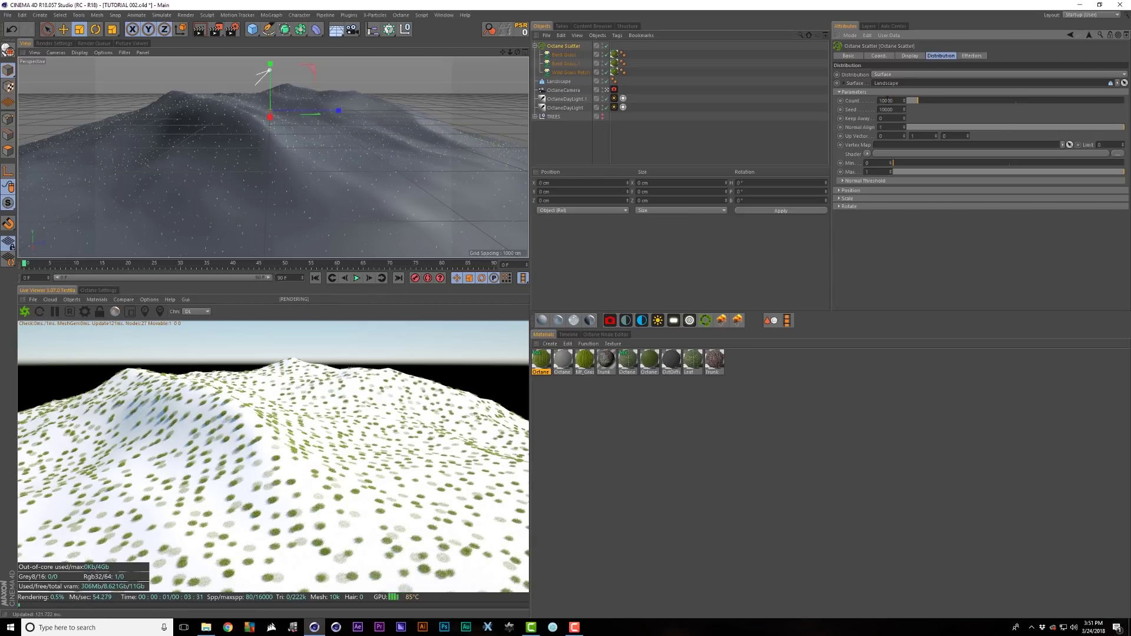
key("Return")
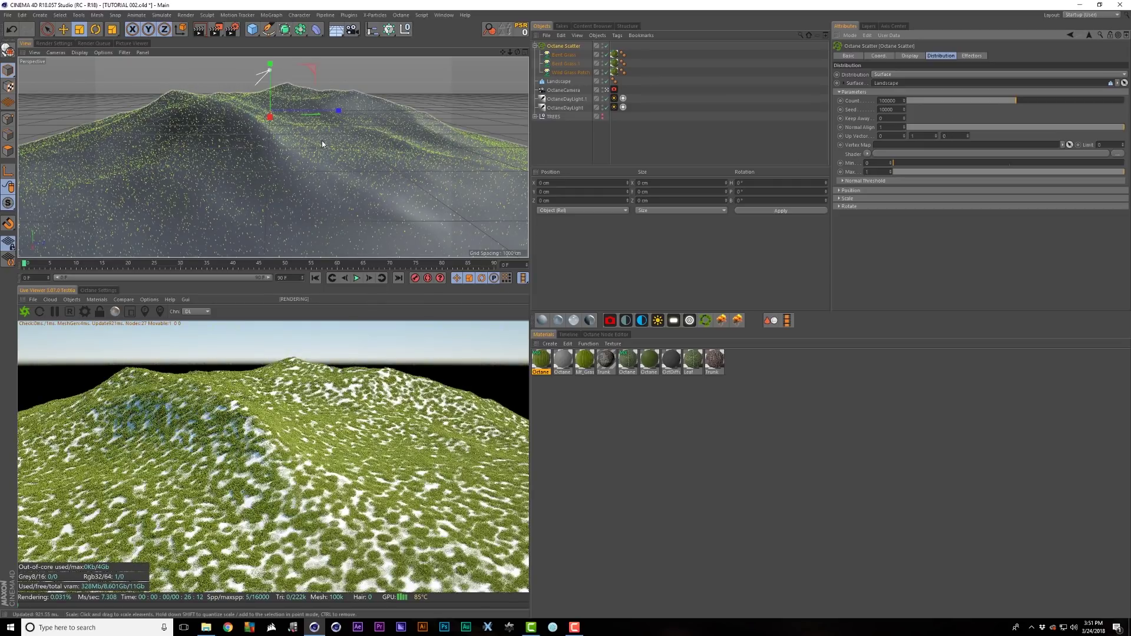
left_click(886, 101)
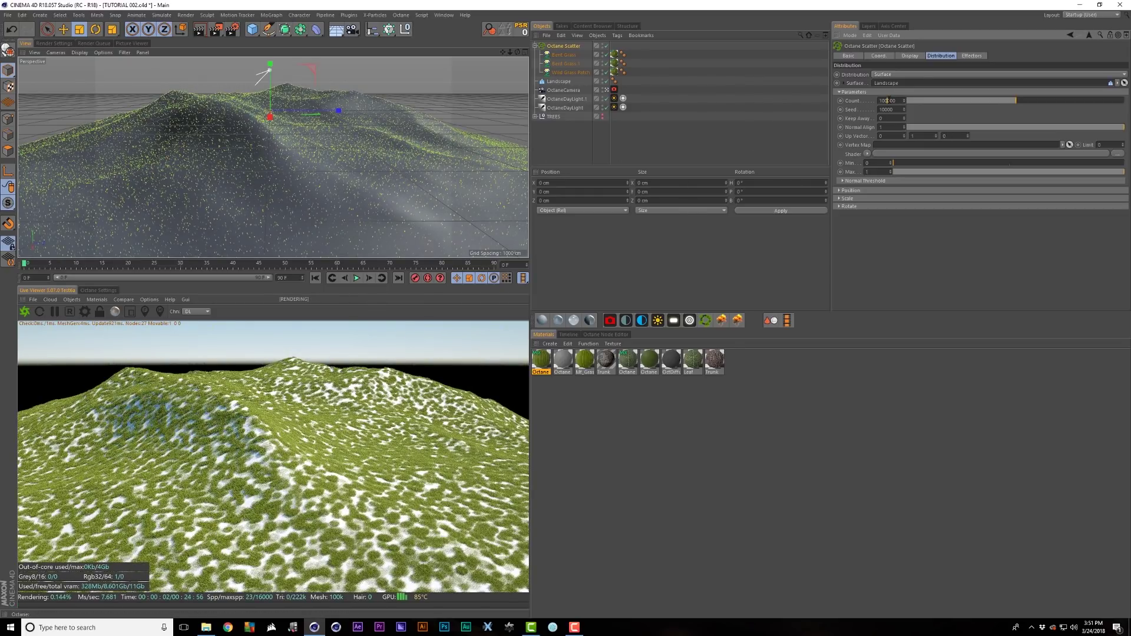
type("0")
key("Return")
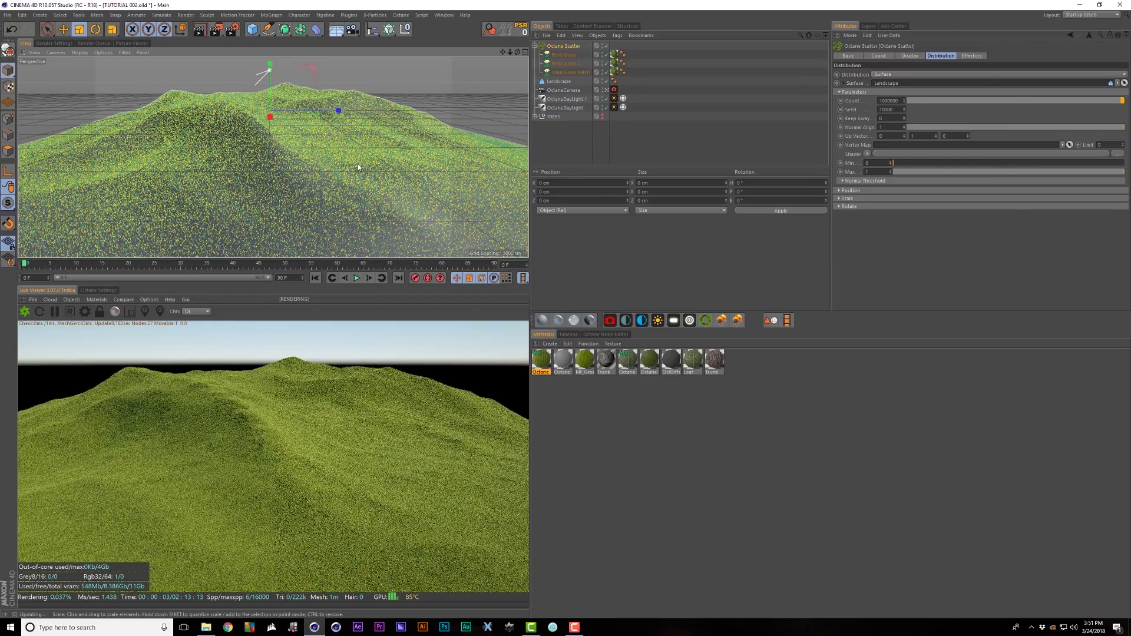
scroll(268, 207, "up", 6)
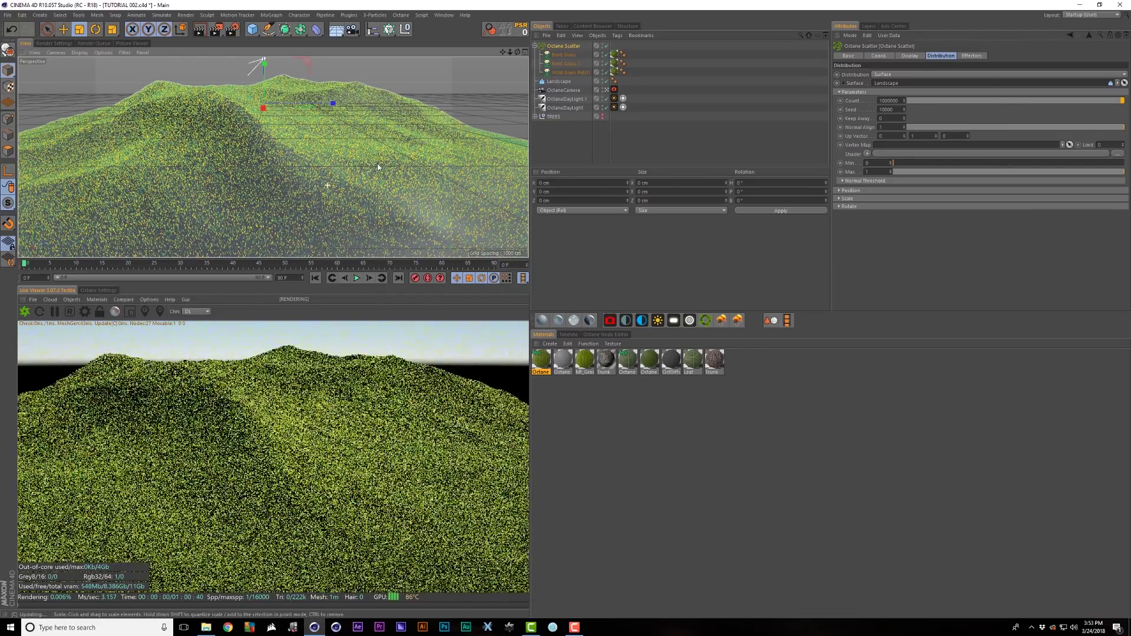
Step: Add a MoGraph Random effector to the grass scene
scroll(387, 160, "up", 5)
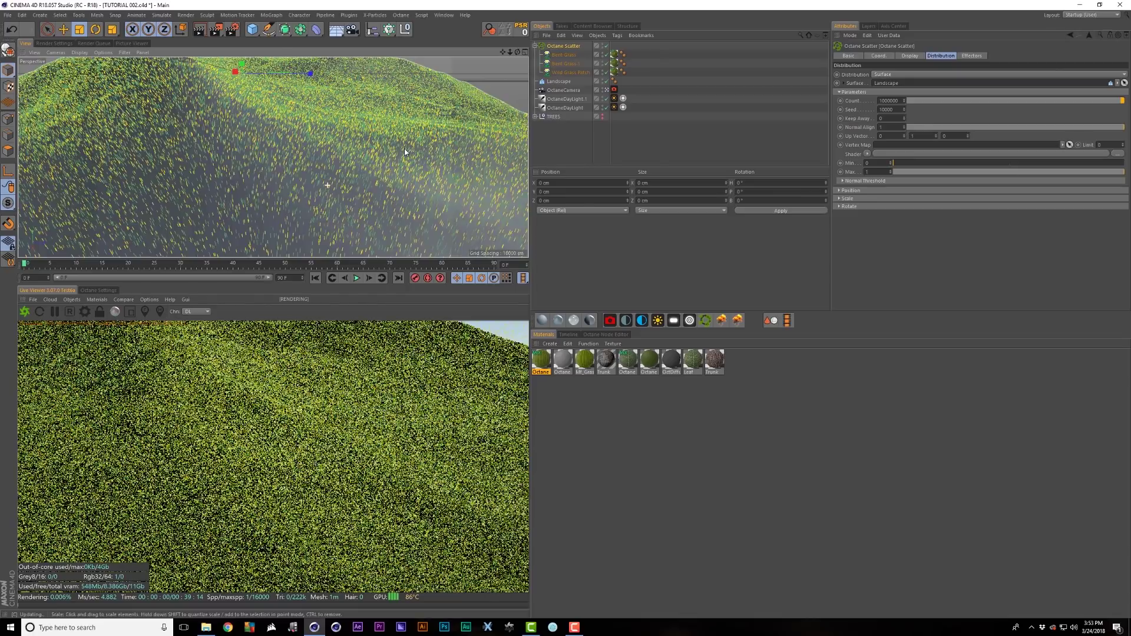
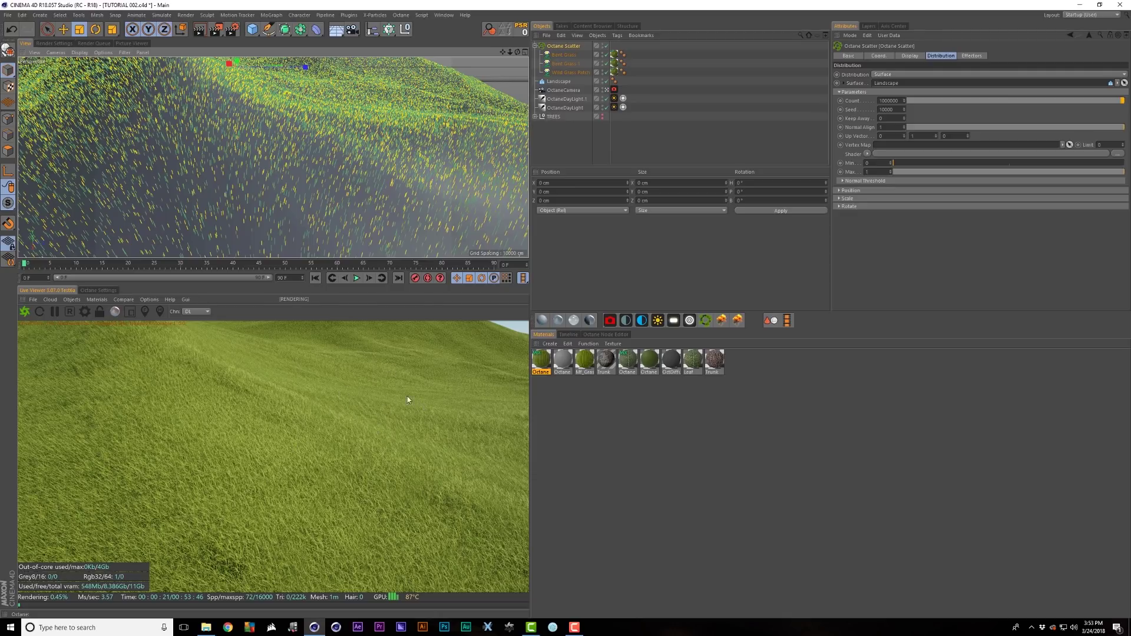
left_click(355, 16)
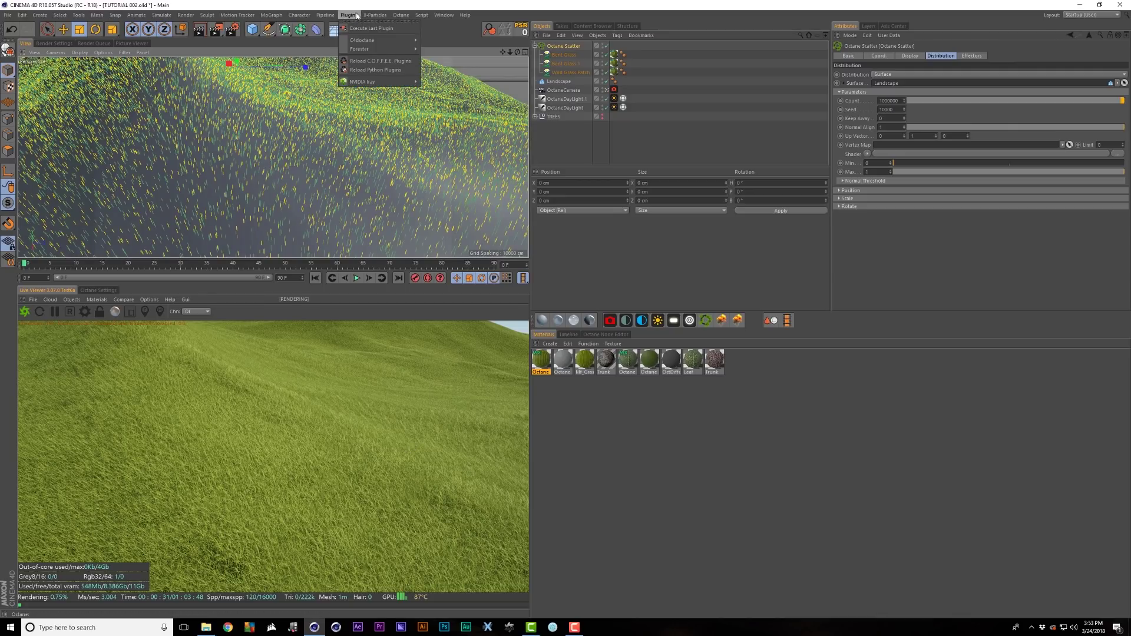
left_click(271, 15)
mouse_move(282, 33)
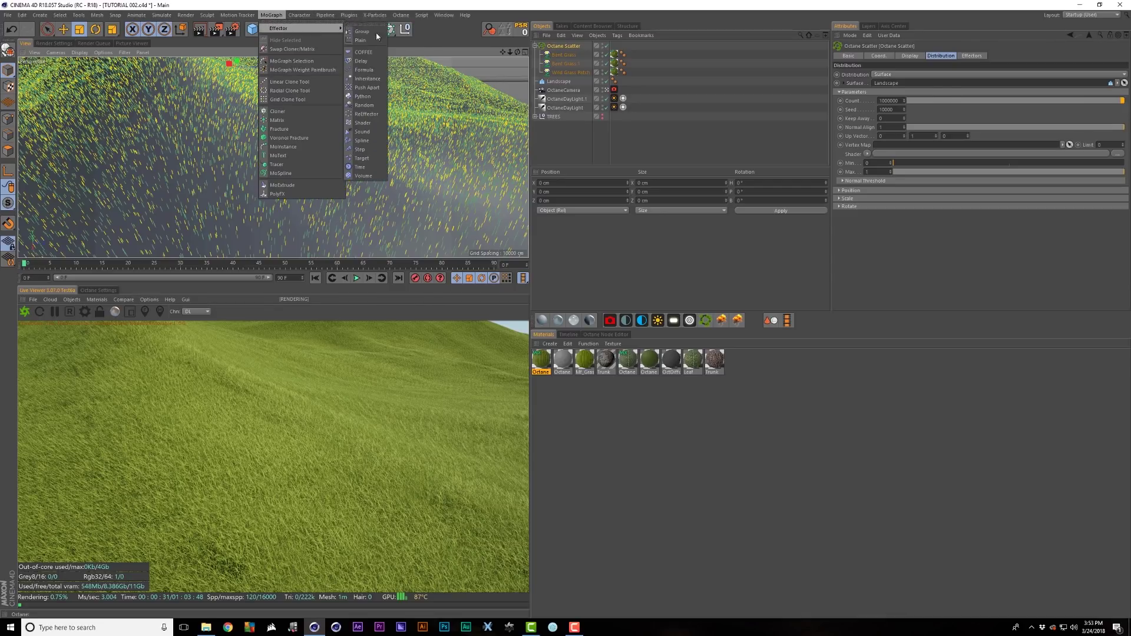
left_click(364, 105)
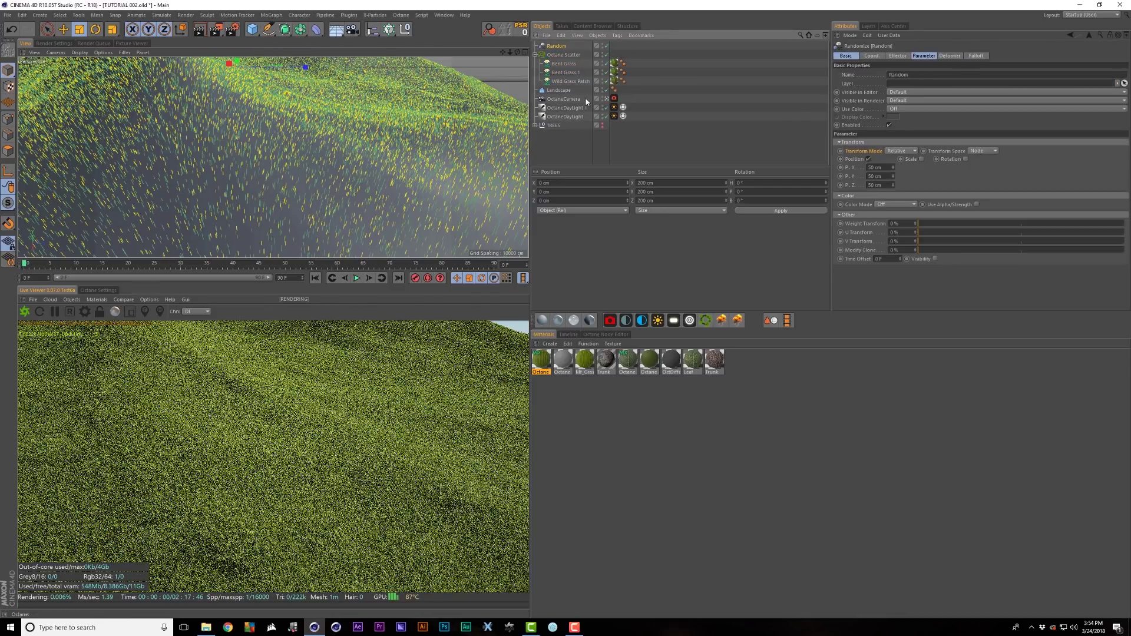
Step: Assign the Random effector to the Octane Scatter object's effectors
left_click(563, 54)
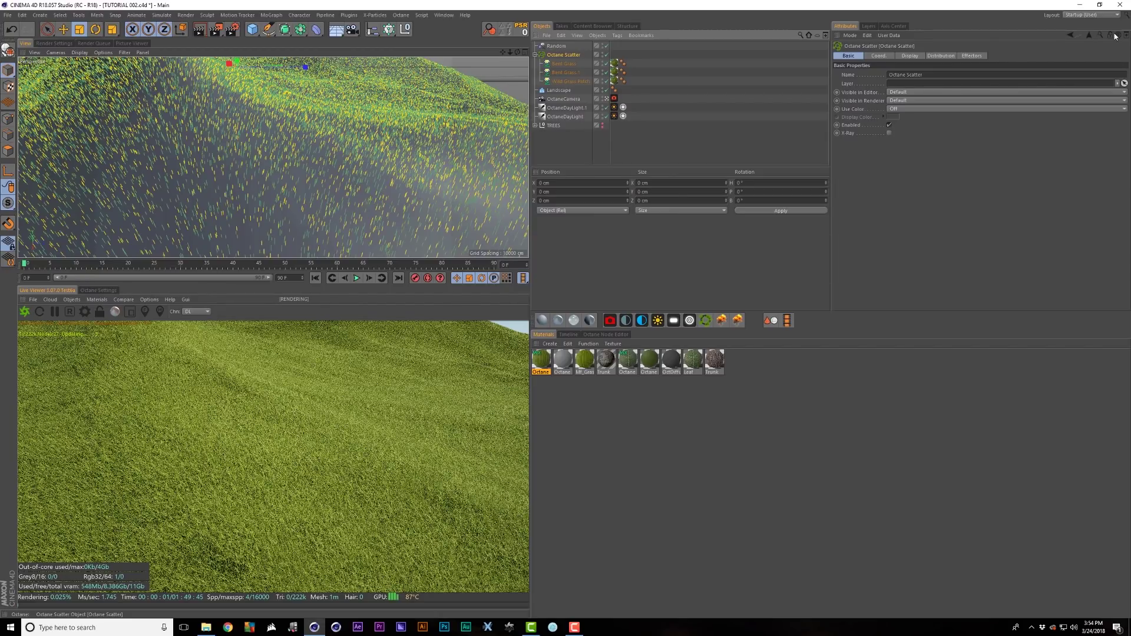
left_click(972, 55)
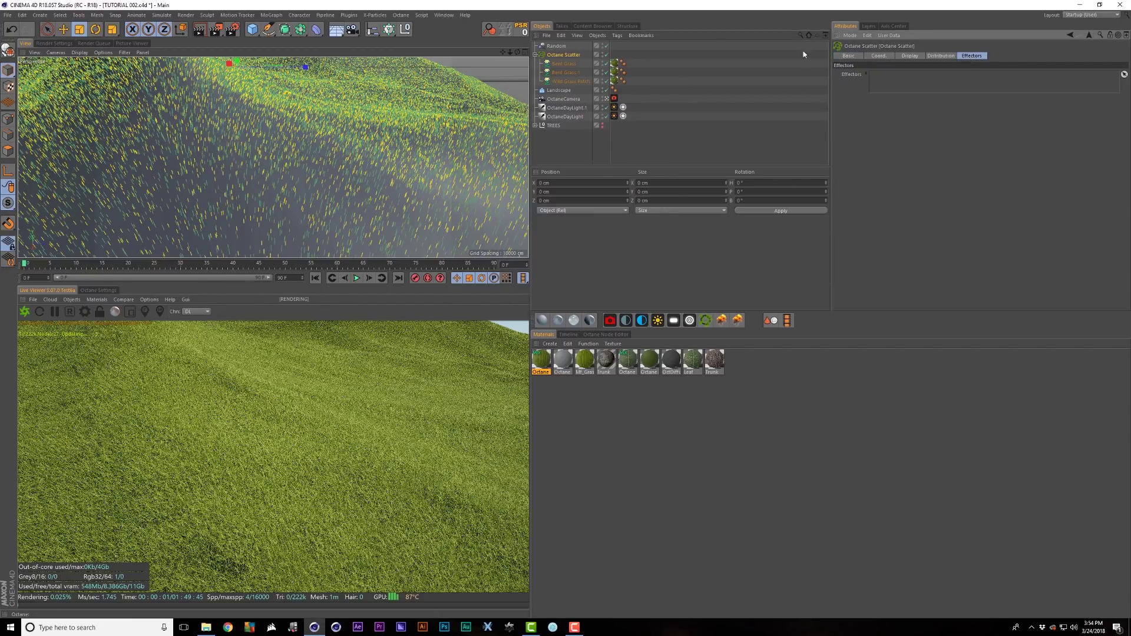
left_click_drag(561, 46, 570, 46)
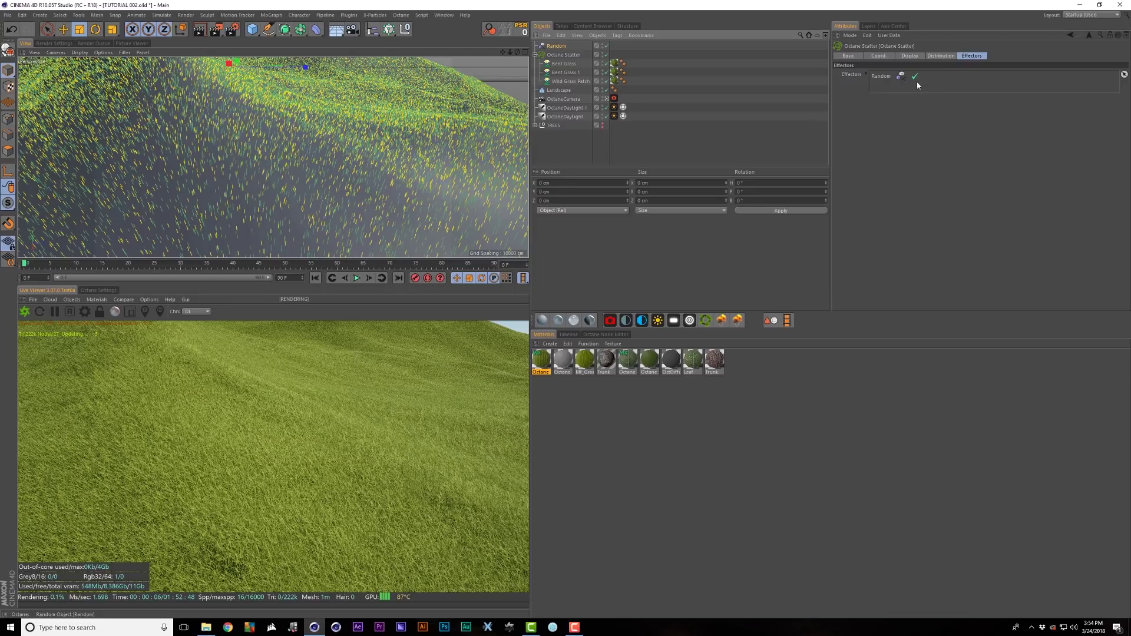
Step: Set the Random effector's position variation to 11 cm on X, Y and Z
left_click(556, 46)
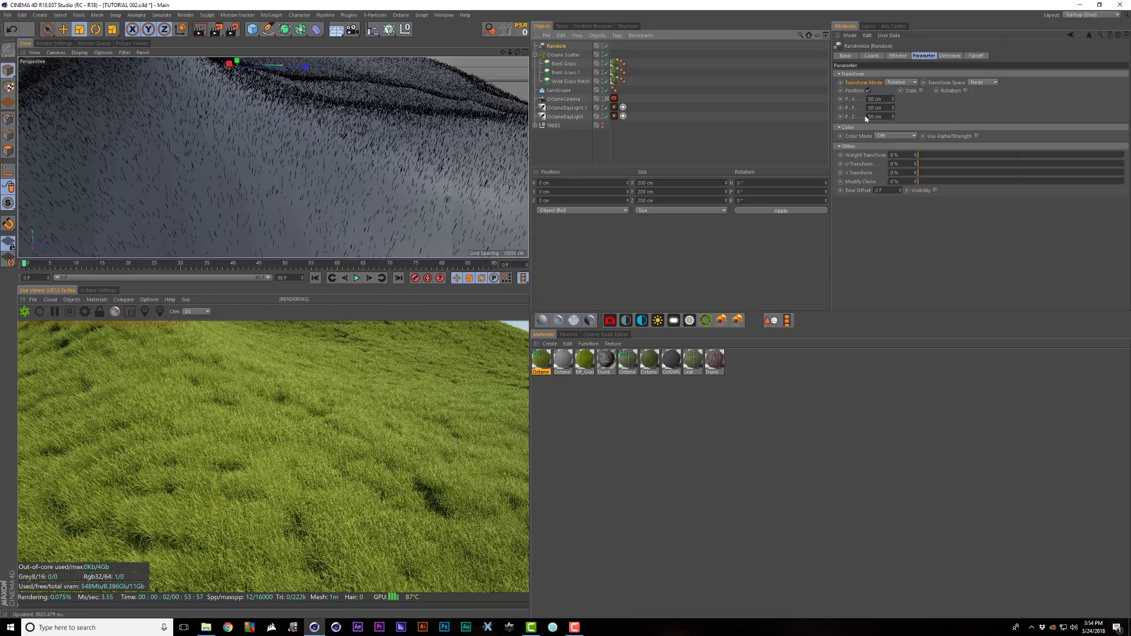
left_click(876, 99)
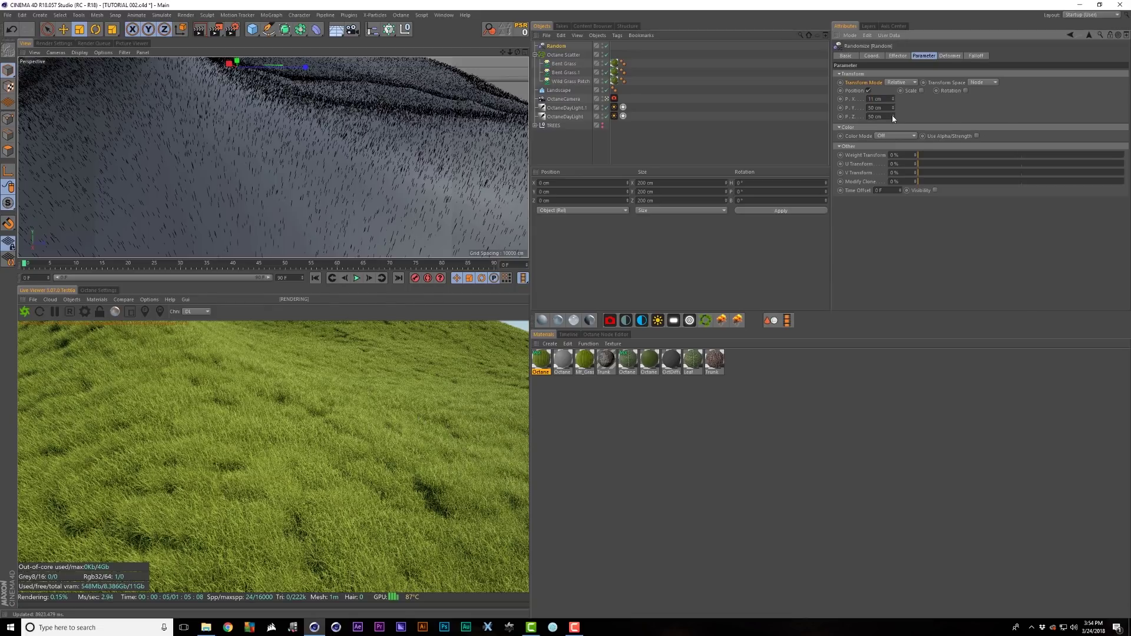
left_click(880, 107)
type("11")
key("Tab")
type("11")
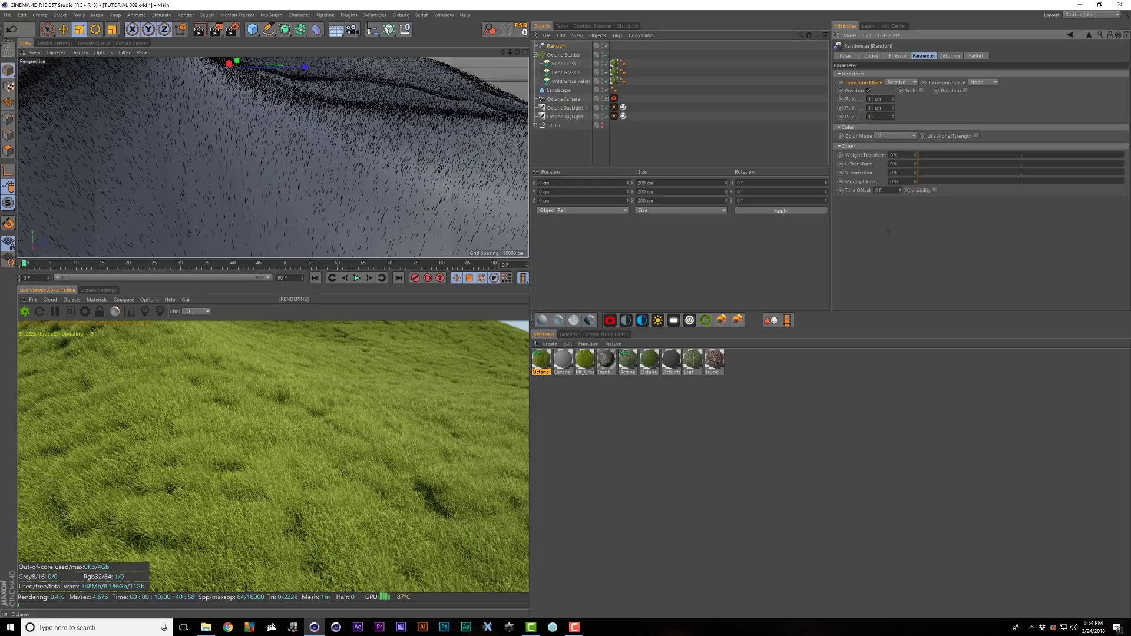
key("Return")
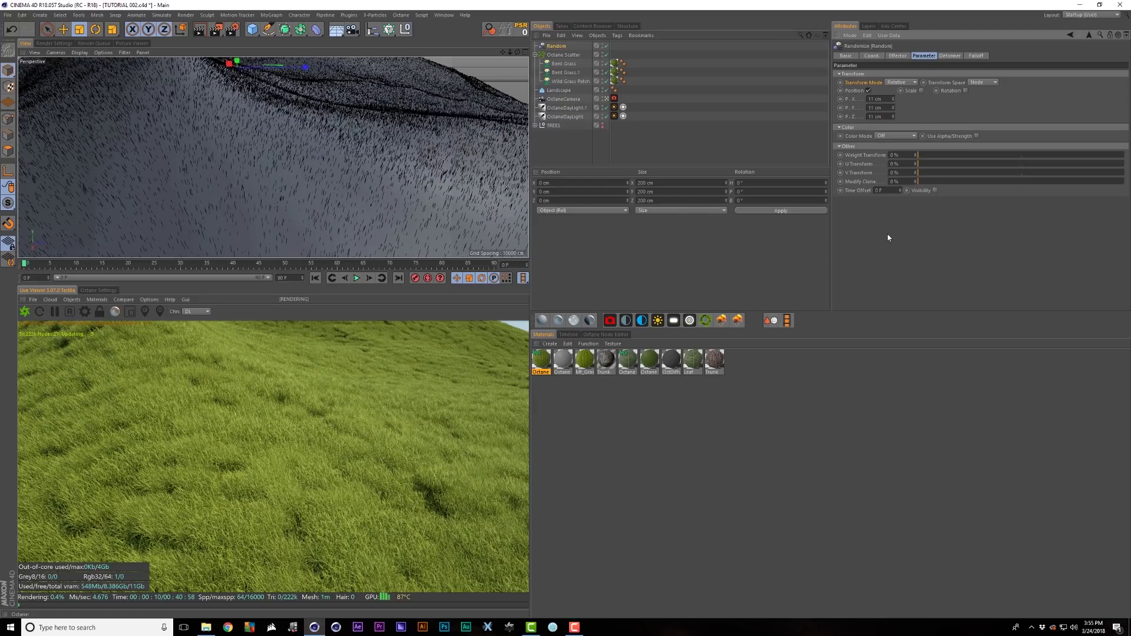
Step: Disable the Random effector's position variation and enable its rotation variation with a heading of 360°
left_click(869, 92)
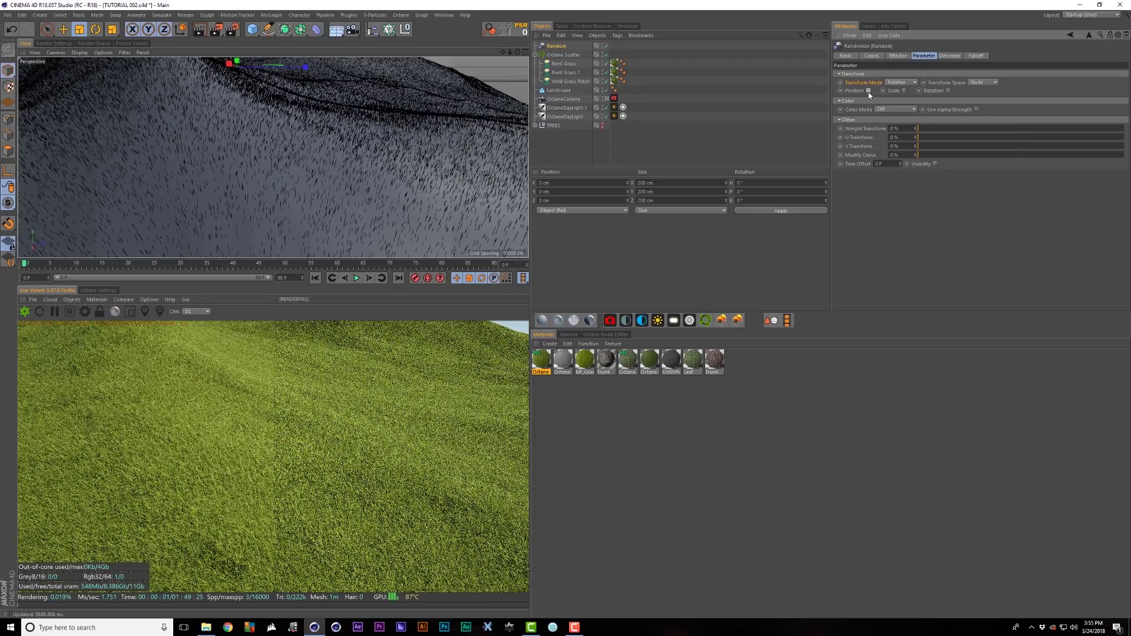
left_click(948, 90)
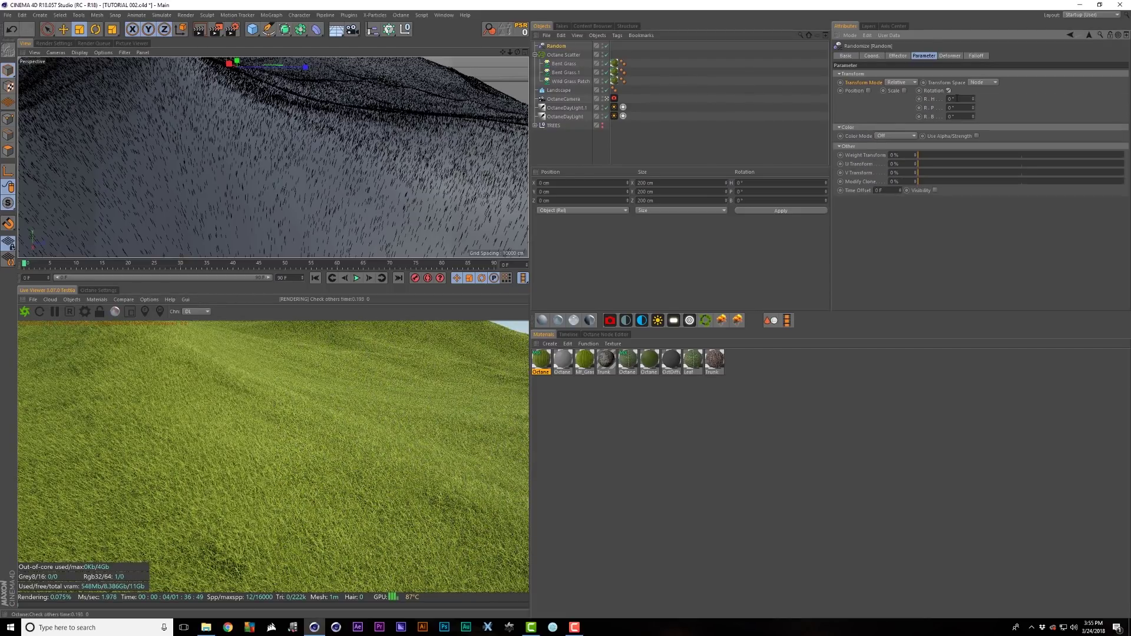
left_click(953, 99)
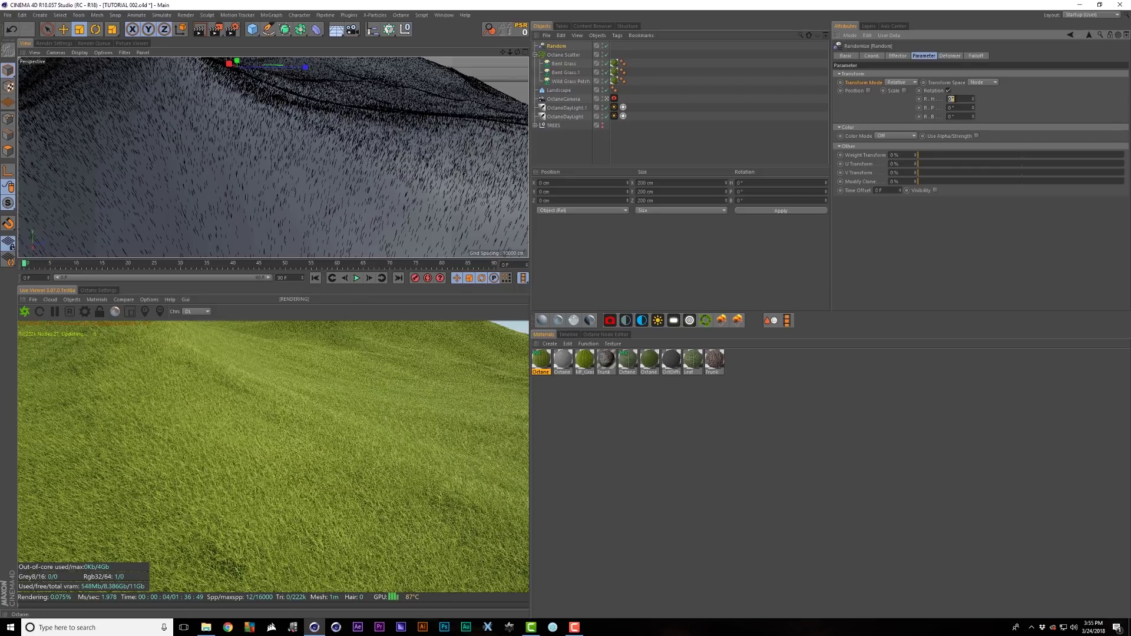
type("360")
key("Return")
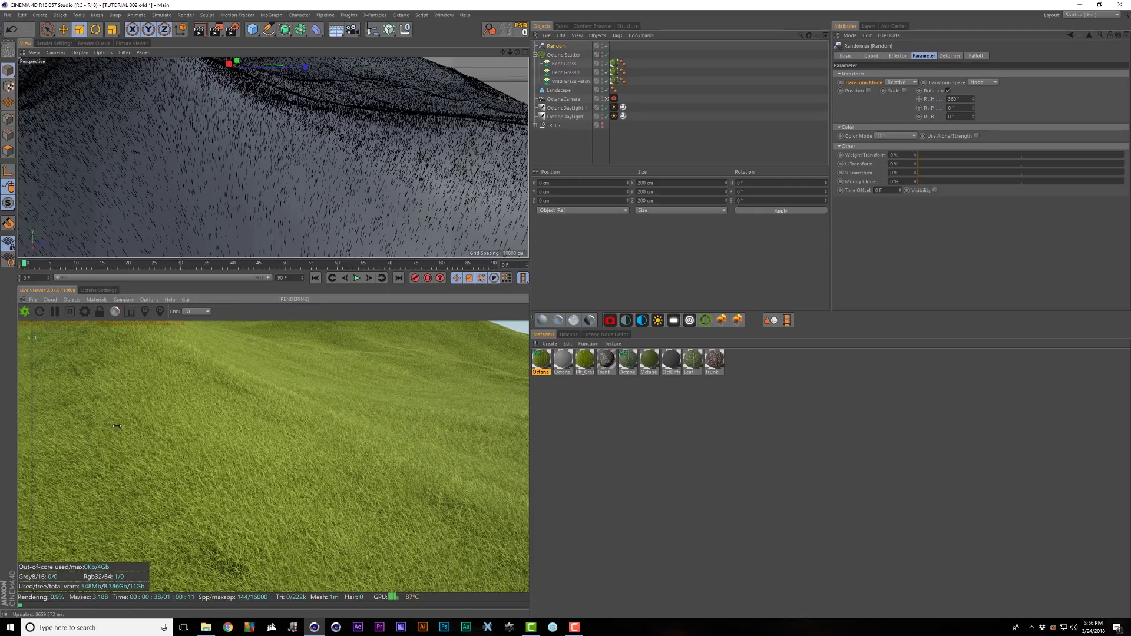
Step: Enlarge the Live Viewer and compare the rendered hills with the Windows XP Bliss wallpaper in the browser
left_click_drag(117, 425, 516, 454)
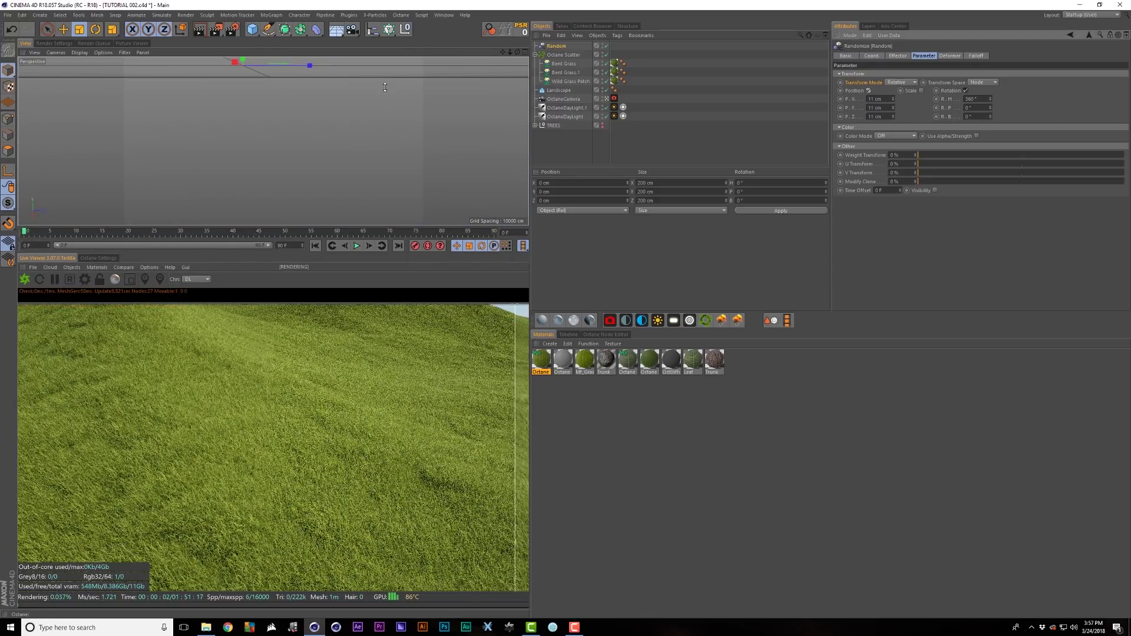
left_click_drag(384, 87, 388, 69)
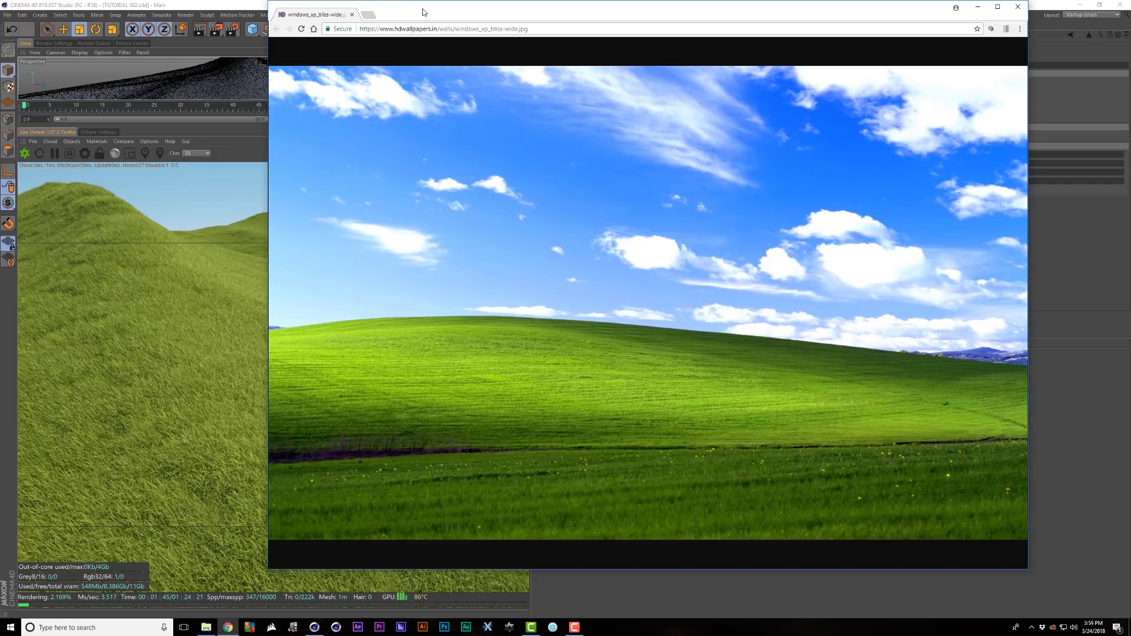
left_click_drag(422, 8, 423, 16)
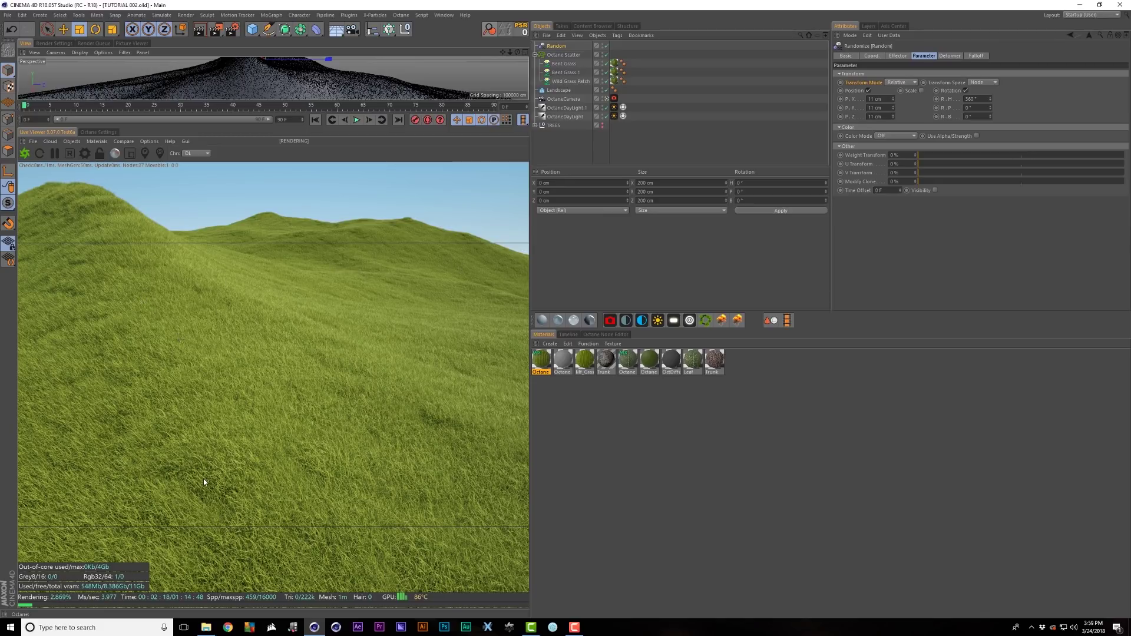
Step: Open the grass mix material in the Octane Node Editor and add a Random Color node and a Mix texture node
left_click(551, 361)
left_click(606, 335)
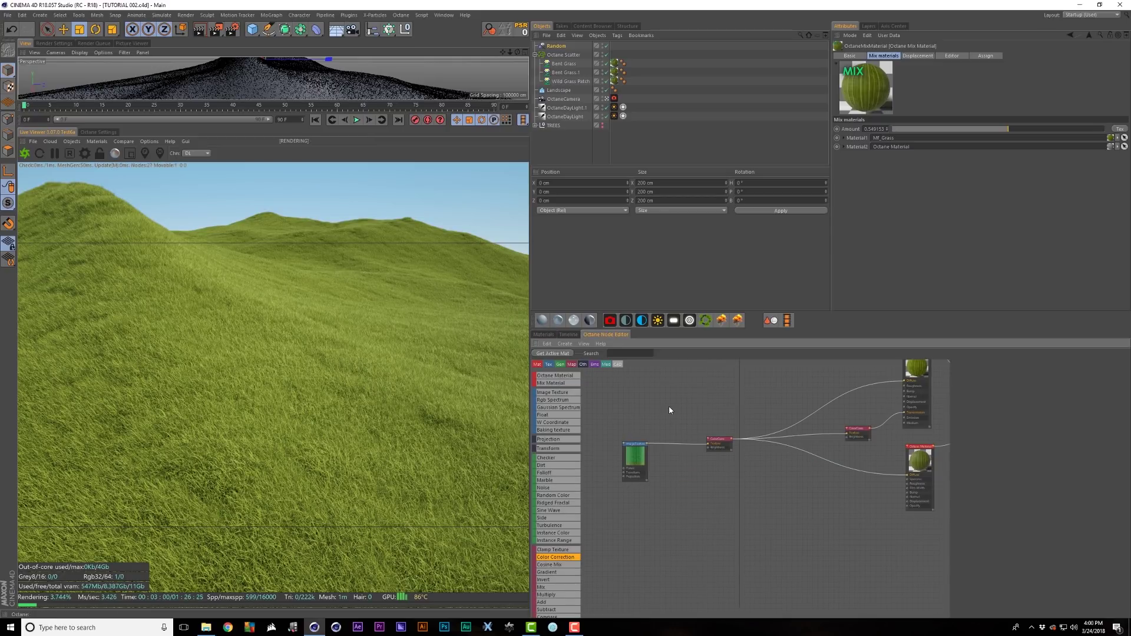
left_click_drag(559, 495, 637, 497)
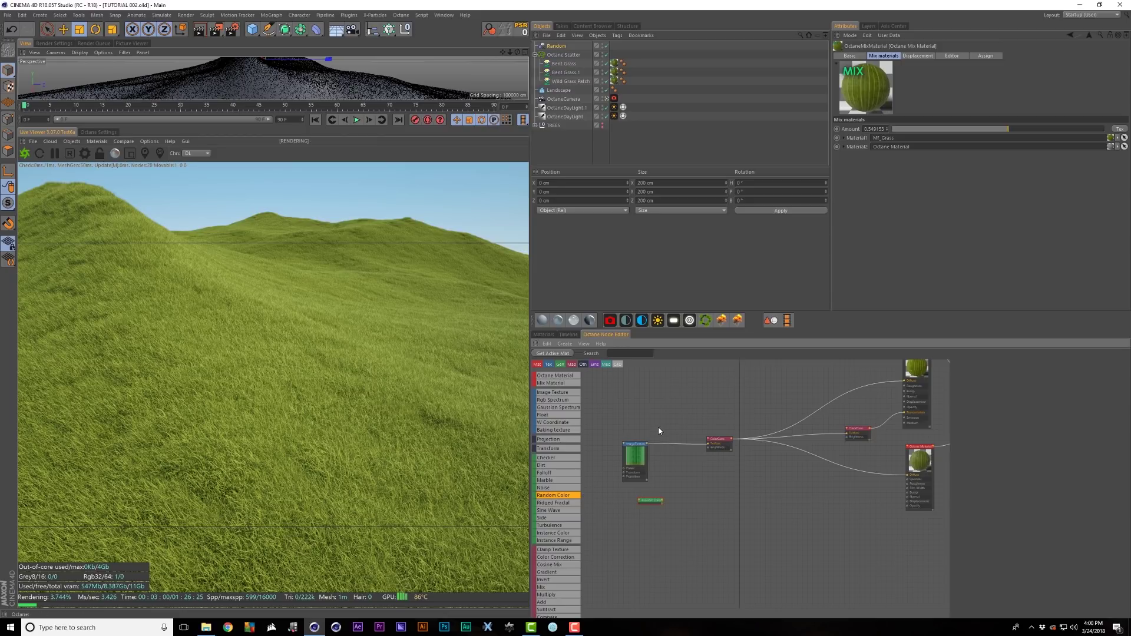
left_click_drag(637, 452, 632, 401)
scroll(628, 422, "up", 1)
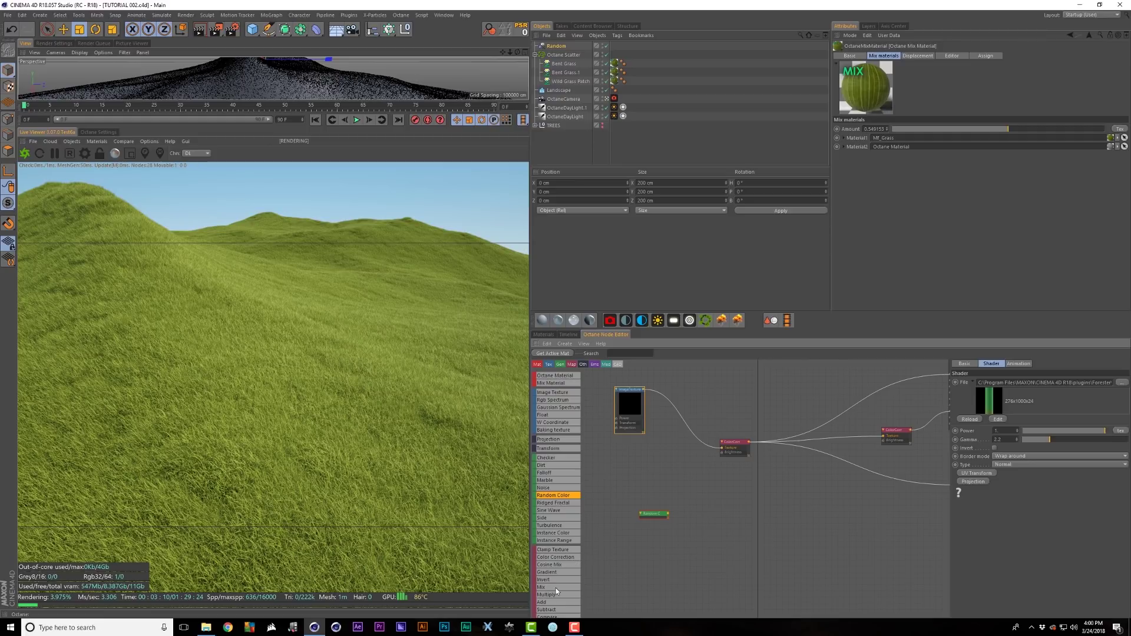
left_click_drag(556, 588, 653, 455)
scroll(648, 457, "up", 1)
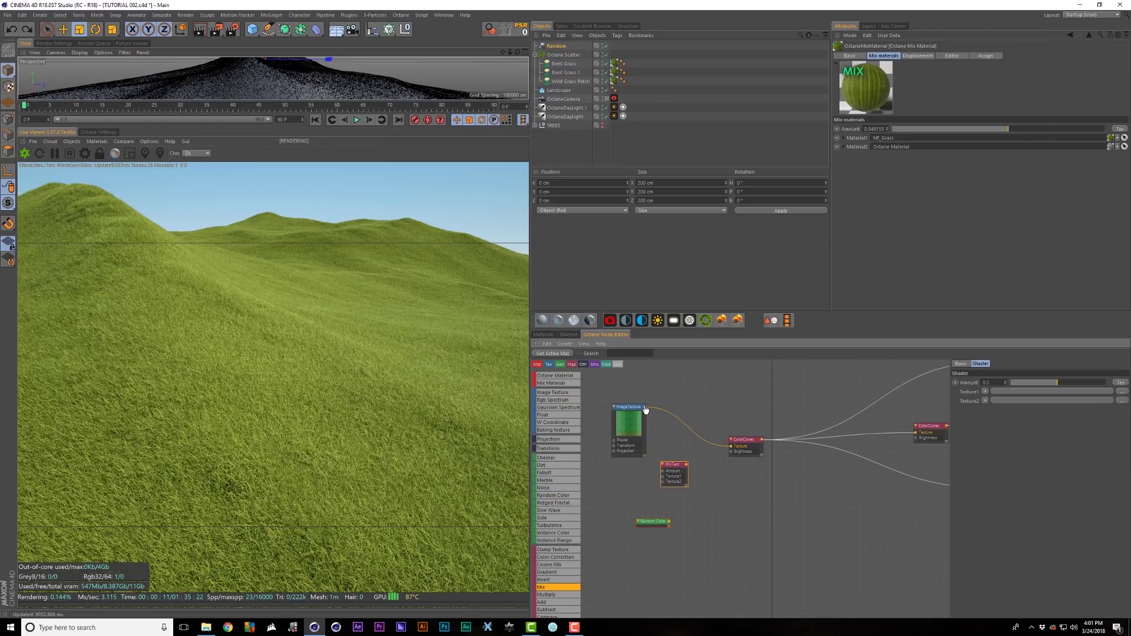
Step: Wire the Mix texture between the grass image texture and its color correction, with a Float texture feeding Texture2
left_click_drag(645, 409, 731, 448)
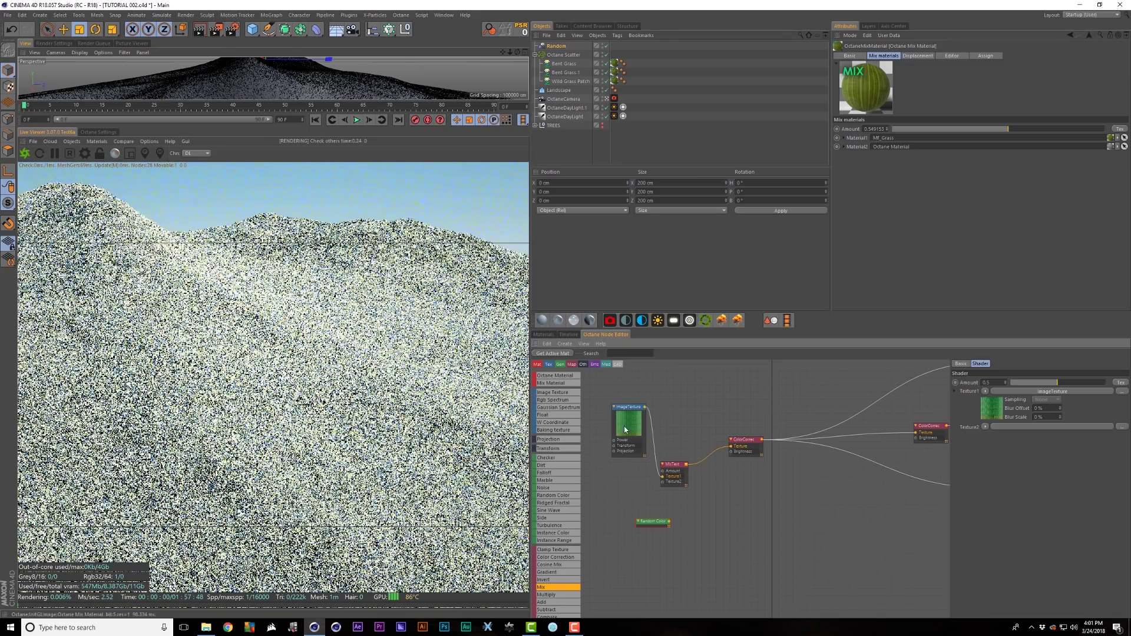
left_click_drag(625, 429, 693, 426)
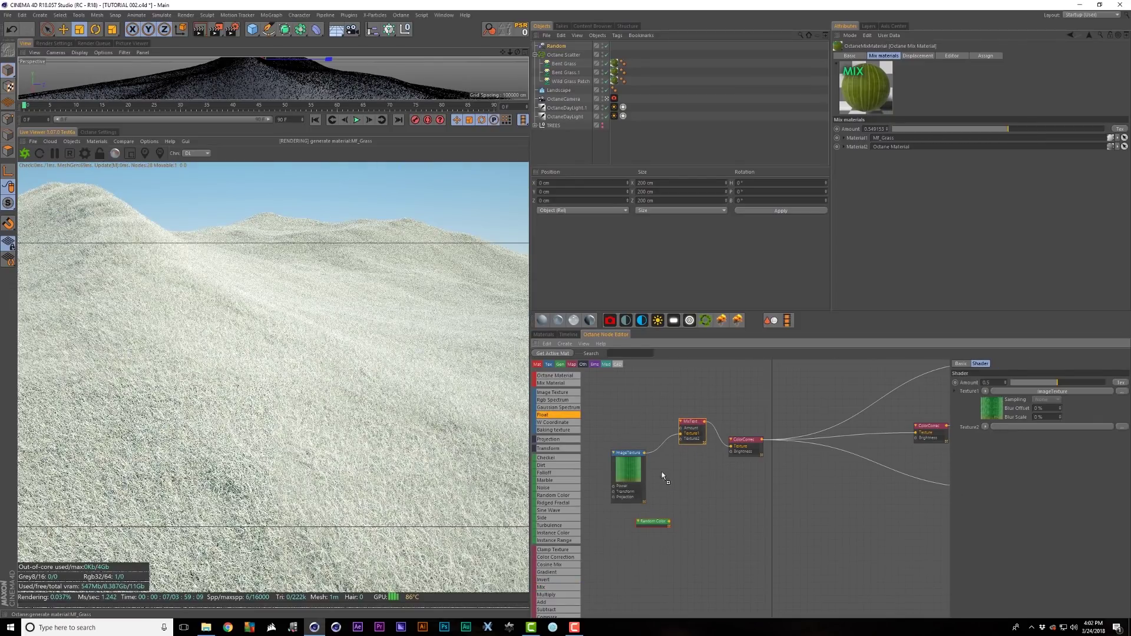
left_click_drag(662, 476, 681, 439)
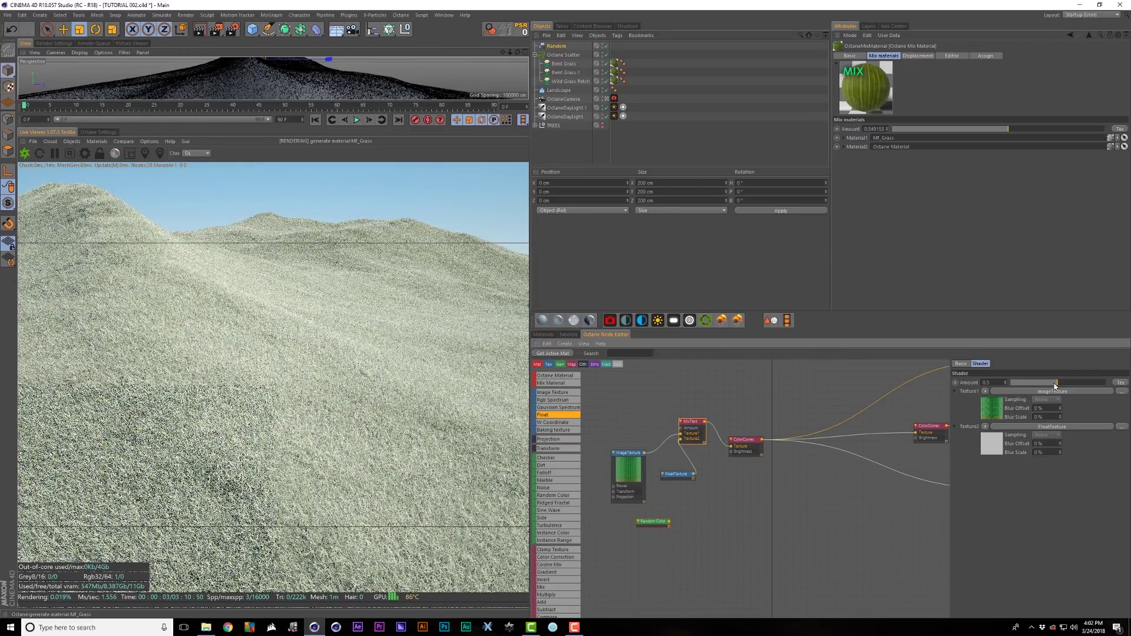
Step: Try the Mix texture's amount at 0 and at 1, spacing the image and Float texture nodes apart
left_click_drag(1055, 386, 1009, 386)
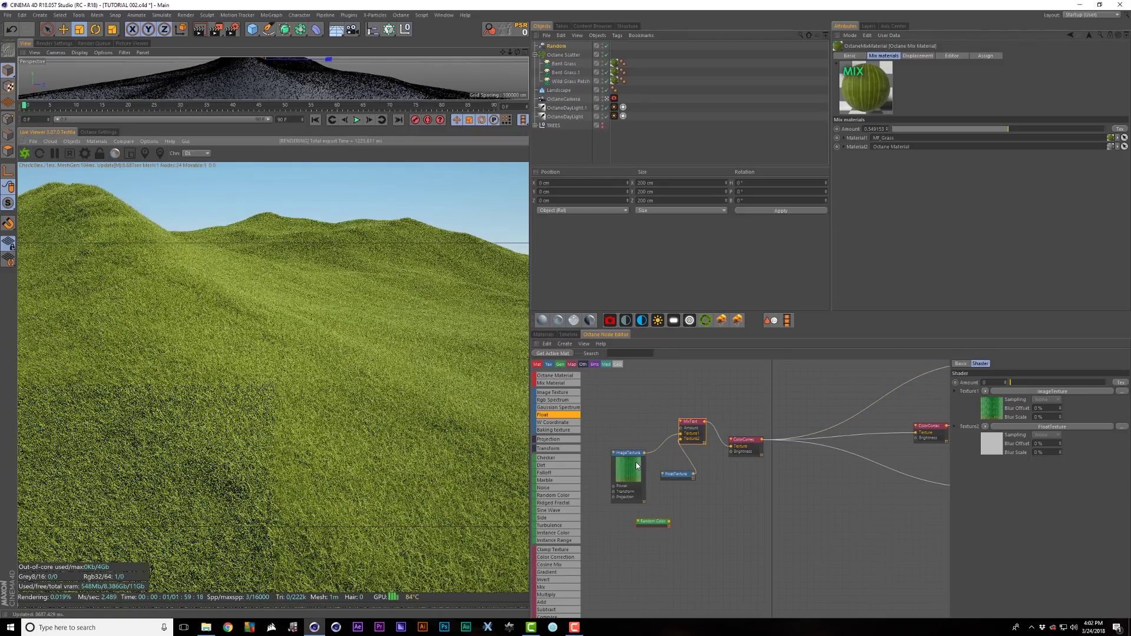
left_click_drag(627, 453, 617, 402)
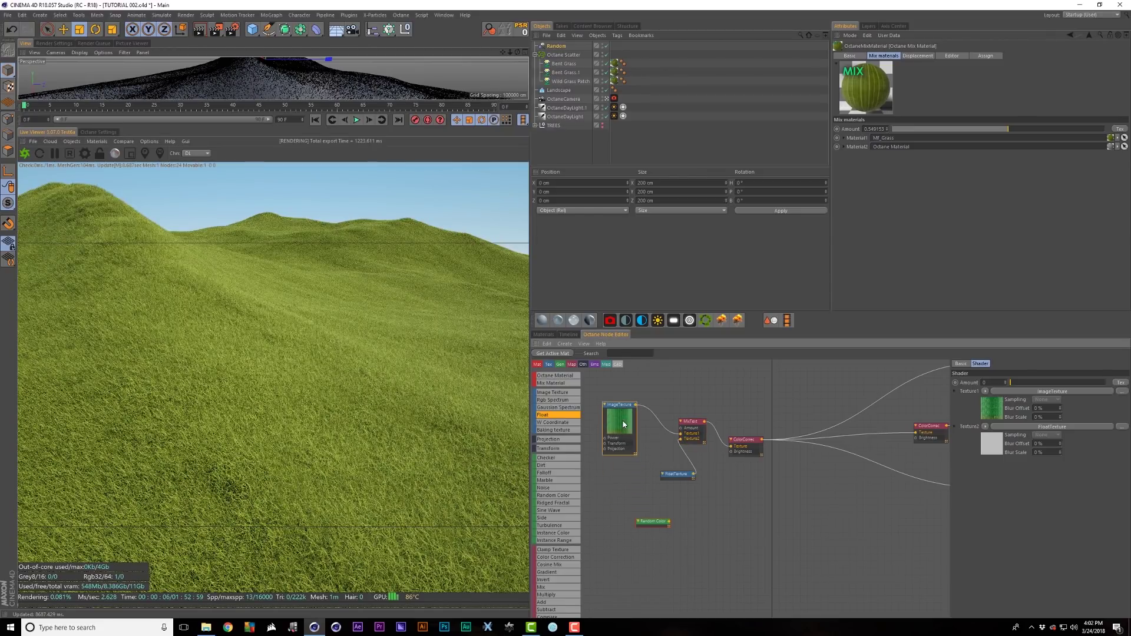
left_click_drag(670, 474, 624, 480)
left_click(695, 436)
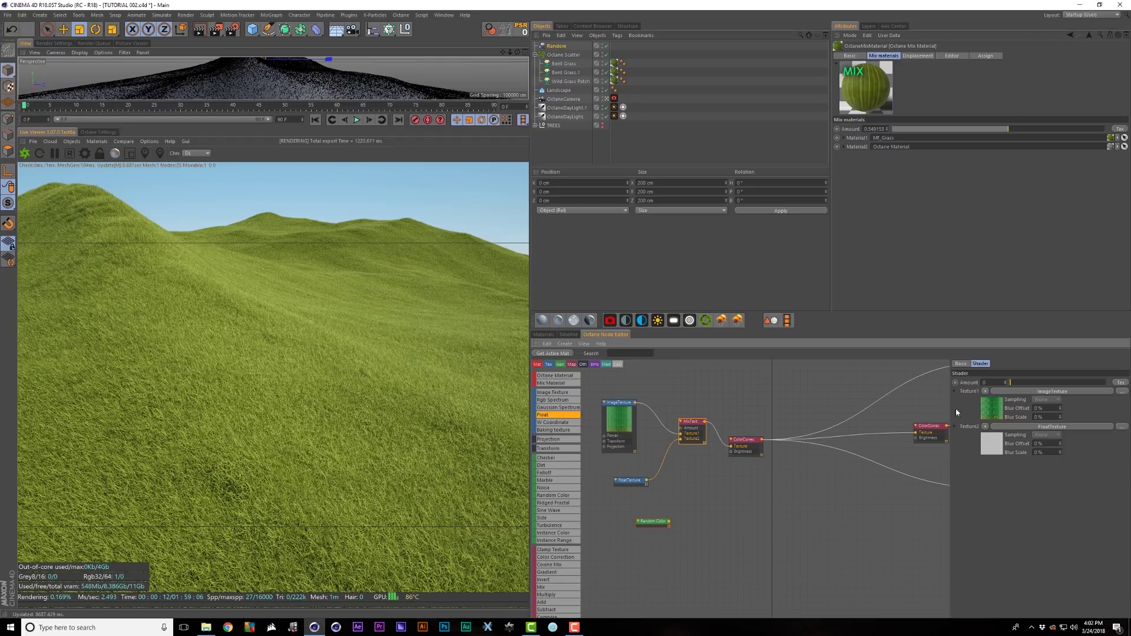
left_click_drag(1016, 382, 1116, 380)
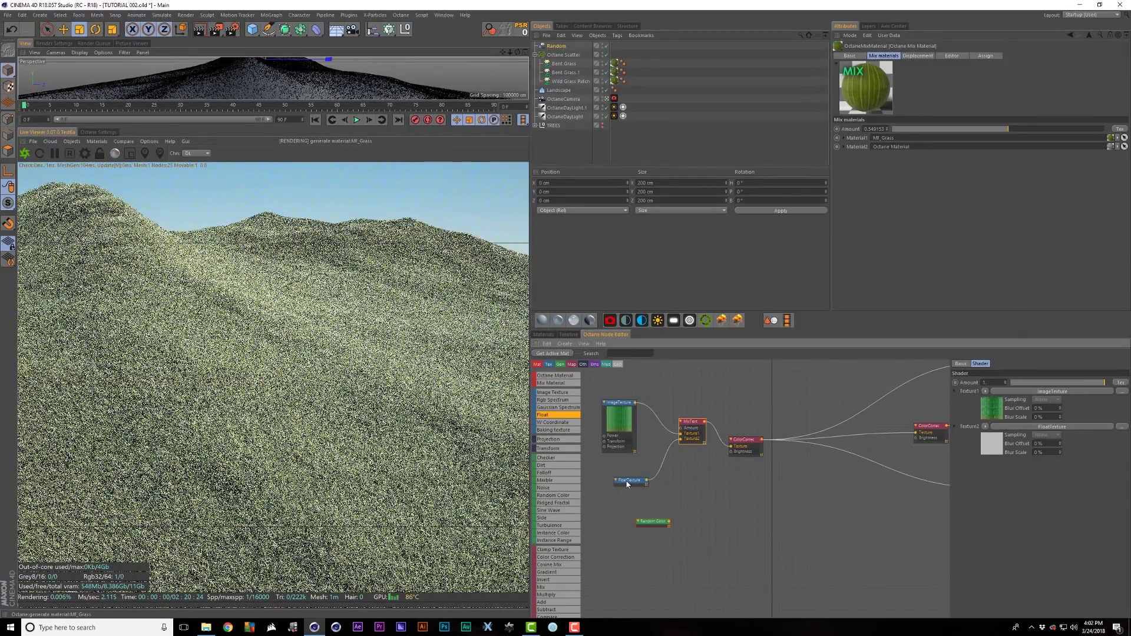
Step: Connect the Random Color node to the Mix texture's Texture2 input in place of the Float texture
left_click(630, 481)
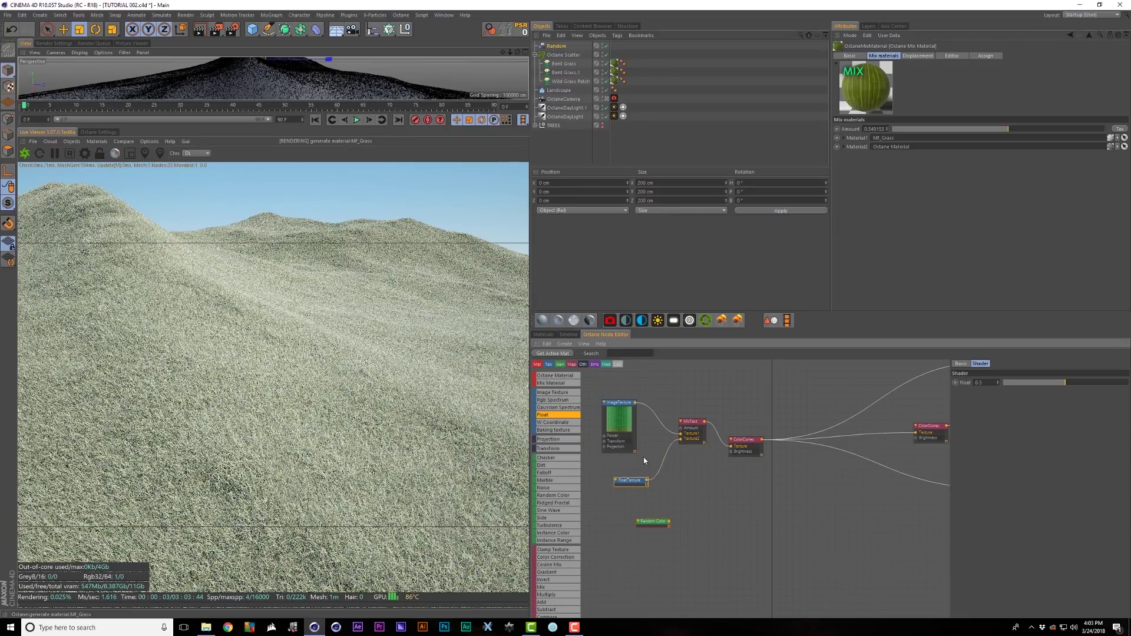
middle_click_drag(644, 457, 698, 454)
left_click(716, 518)
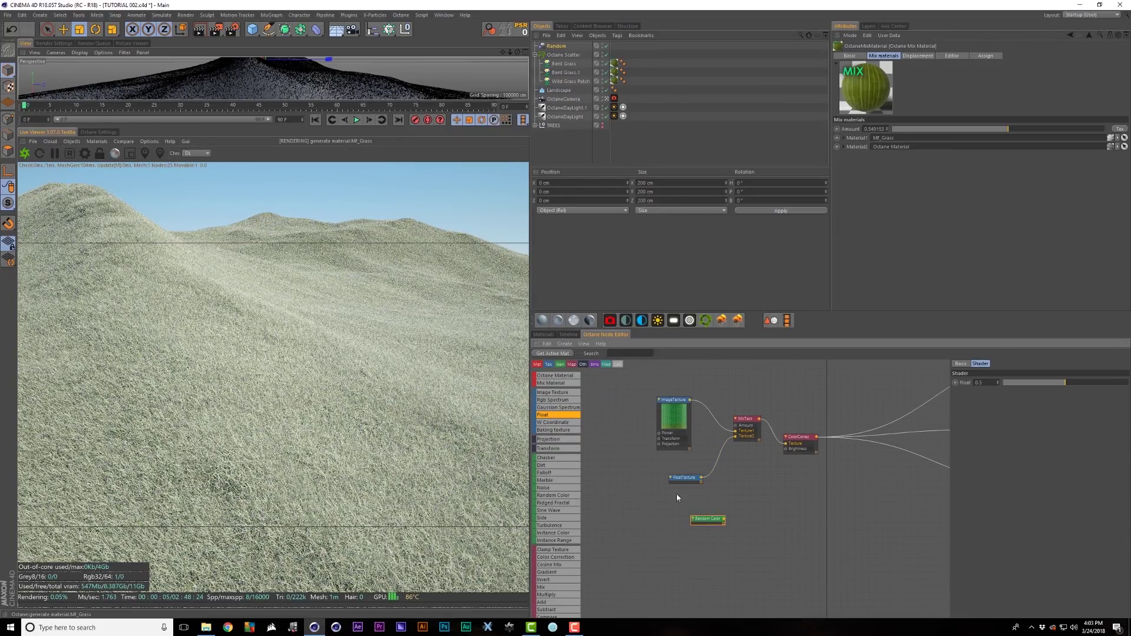
left_click_drag(709, 520, 737, 442)
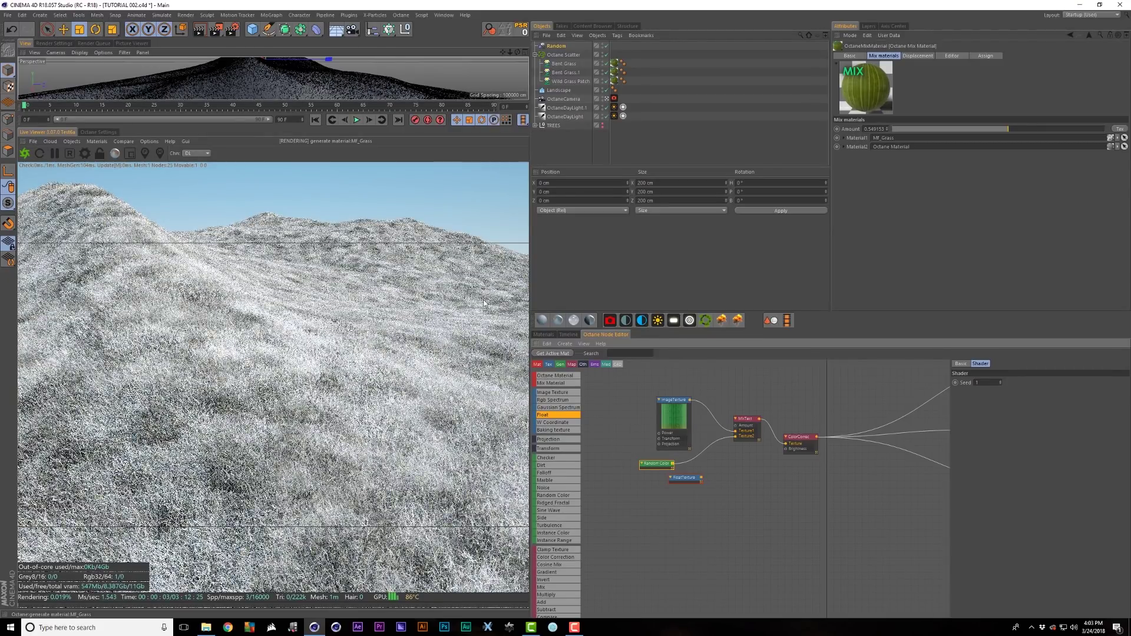
Step: Delete the unused Float texture and insert a Gradient node between Random Color and the Mix texture's Texture2 input
left_click(677, 480)
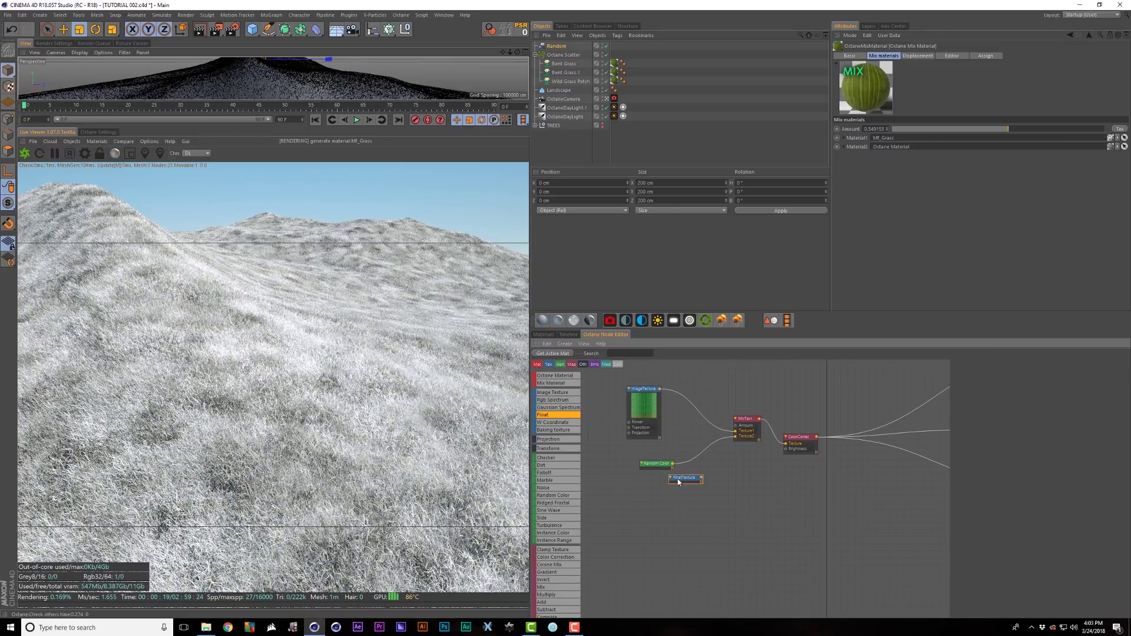
key("Delete")
left_click_drag(553, 573, 698, 454)
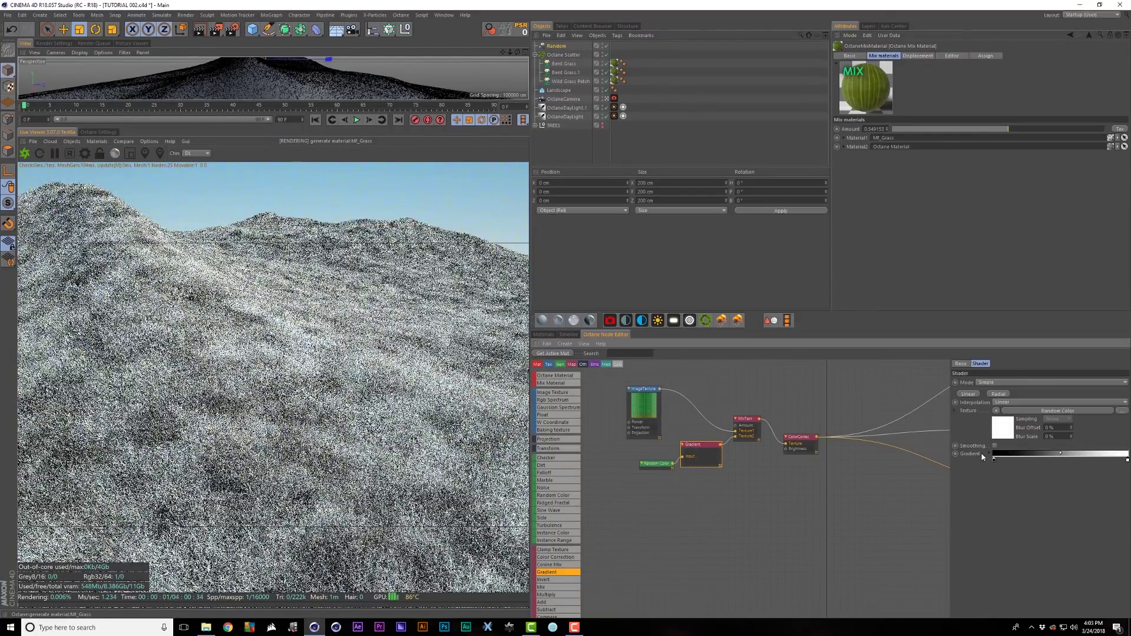
Step: Recolor the Gradient's black starting knot to a light yellow-green
left_click(994, 461)
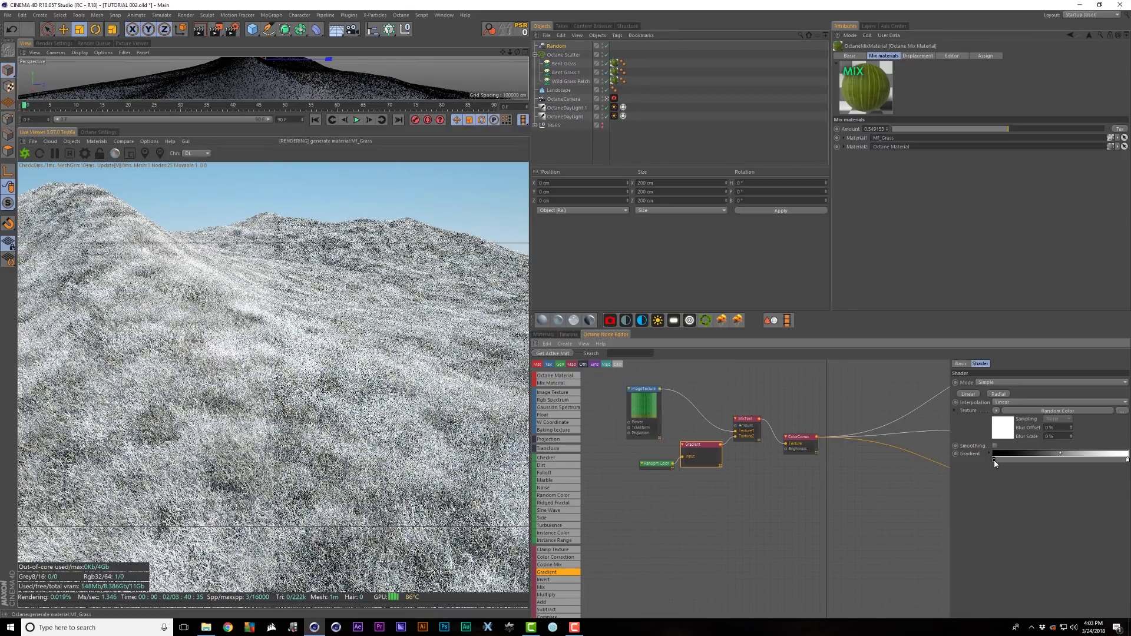
double_click(994, 461)
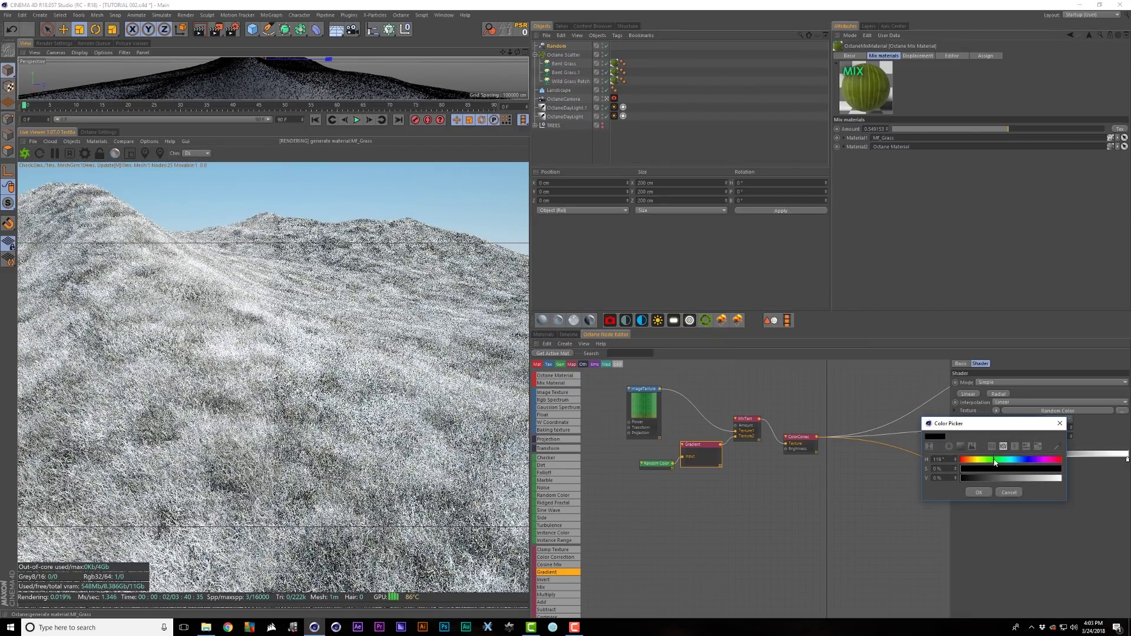
left_click_drag(999, 479, 1036, 469)
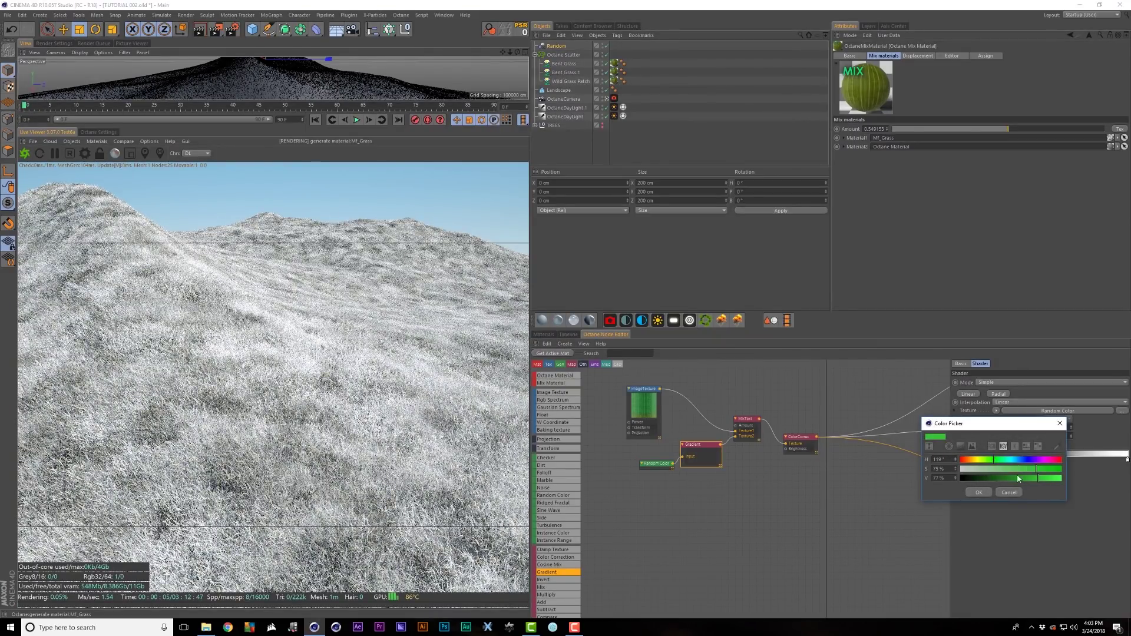
left_click(1025, 469)
left_click(986, 460)
left_click(978, 493)
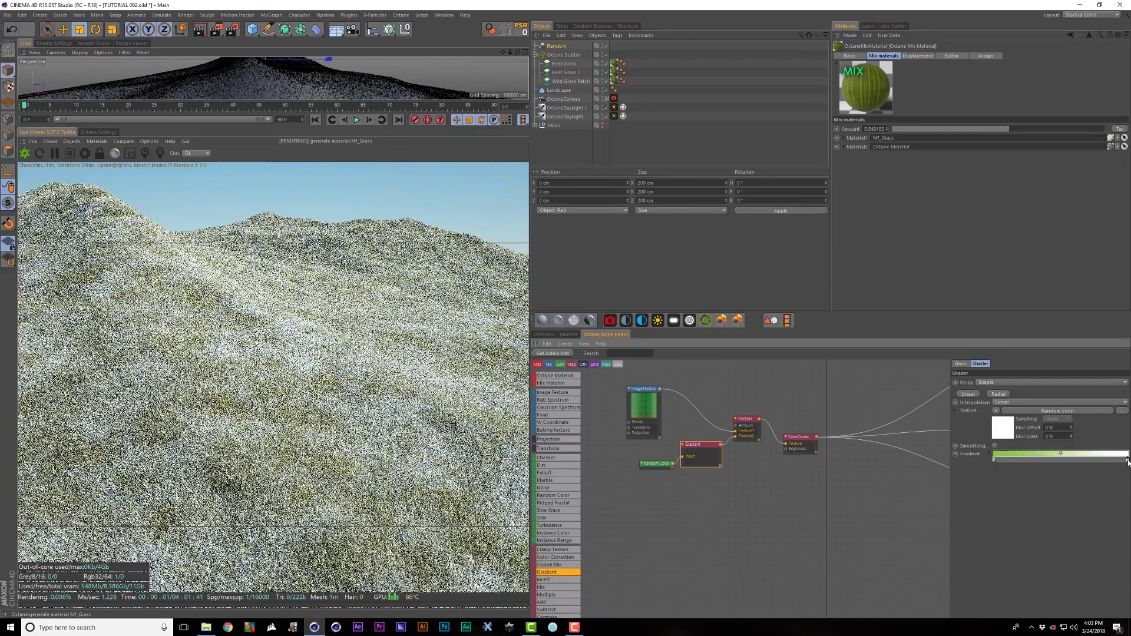
Step: Recolor the Gradient's white end knot to a dark green with hue 124° and 29% saturation
double_click(1127, 462)
mouse_move(1047, 460)
left_mouse_down()
mouse_move(1061, 460)
mouse_move(1054, 471)
left_mouse_up()
left_click(1053, 468)
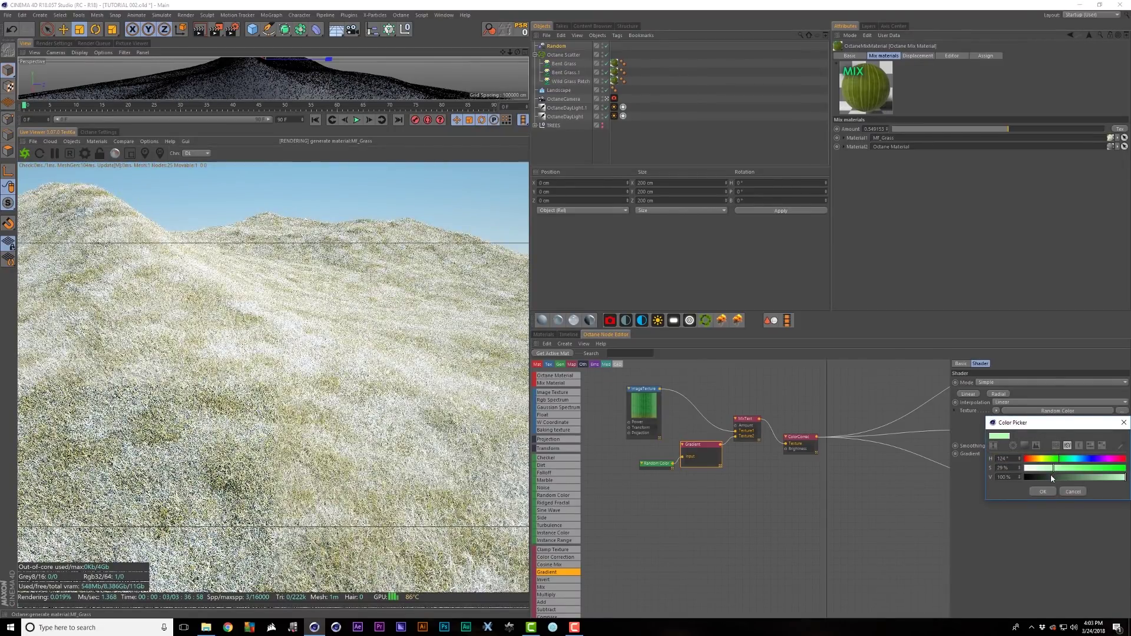
left_click(1050, 476)
left_click(1042, 492)
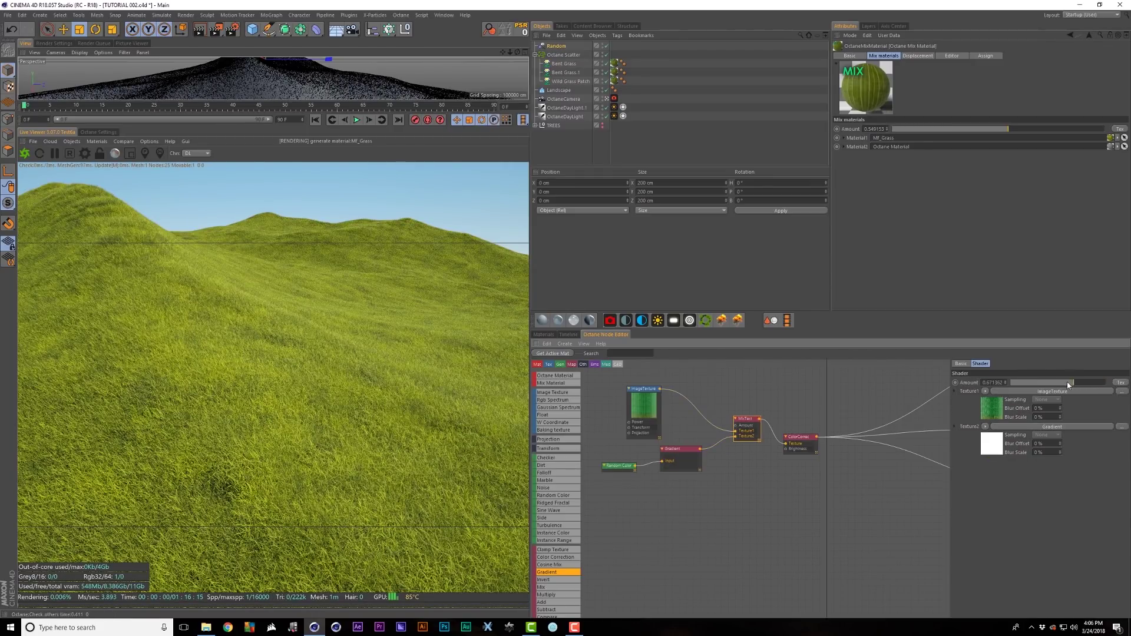
Step: Try the Mix texture's amount at 0, about 0.44 and 1, comparing the grass color variation from afar and up close
left_click_drag(1100, 385, 1009, 386)
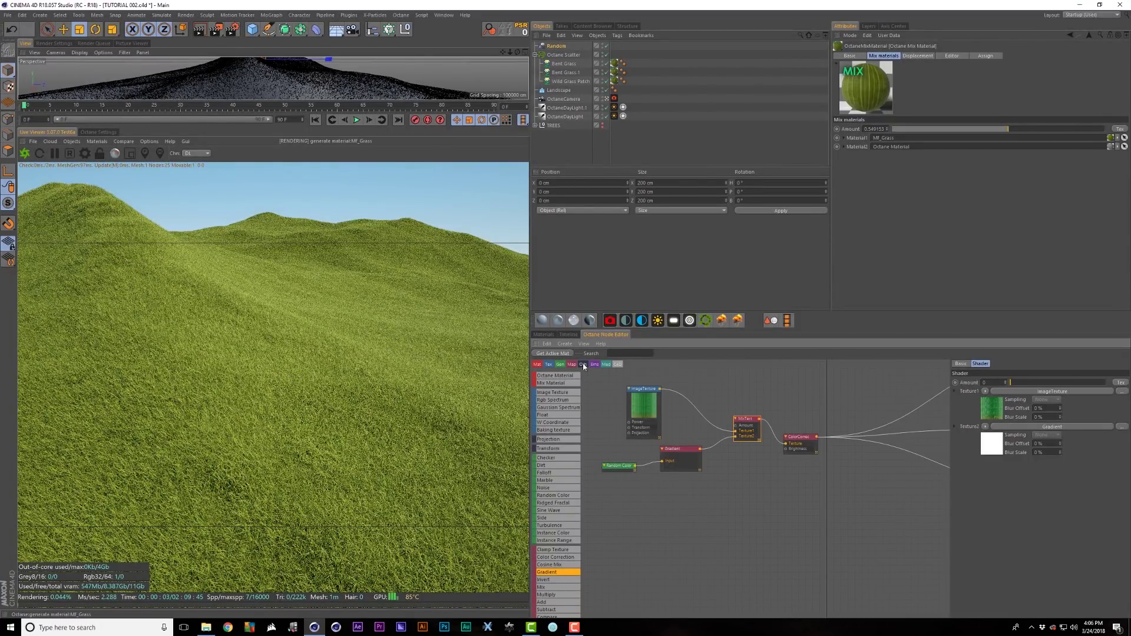
left_click_drag(1025, 384, 1053, 383)
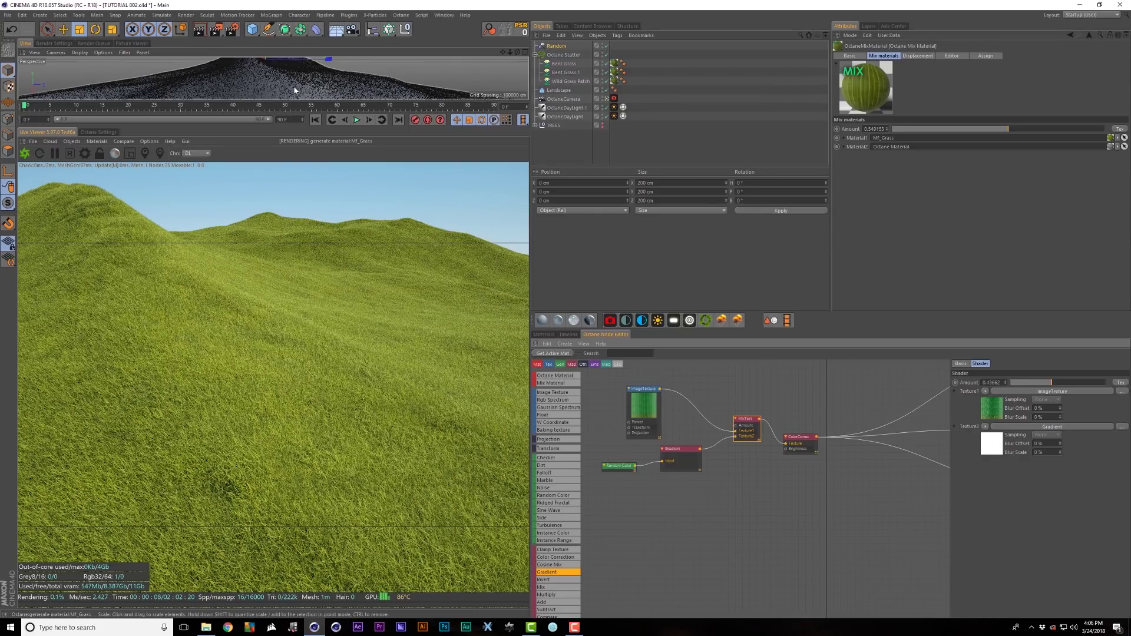
right_click_drag(297, 86, 334, 84, "alt")
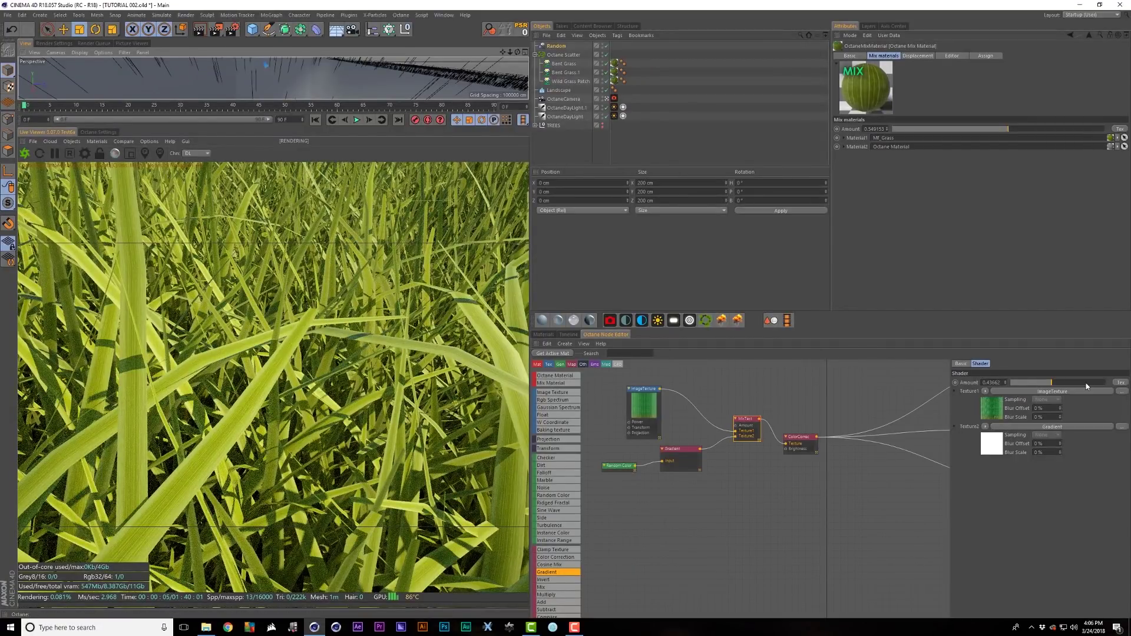
left_click_drag(1079, 386, 1106, 382)
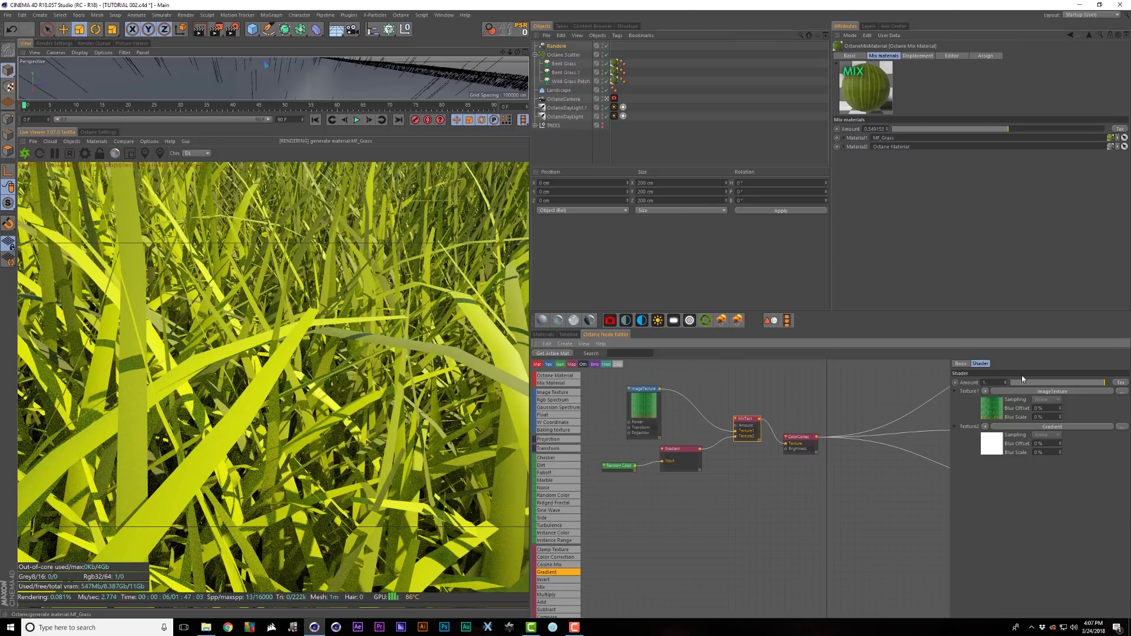
left_click_drag(1024, 381, 1013, 383)
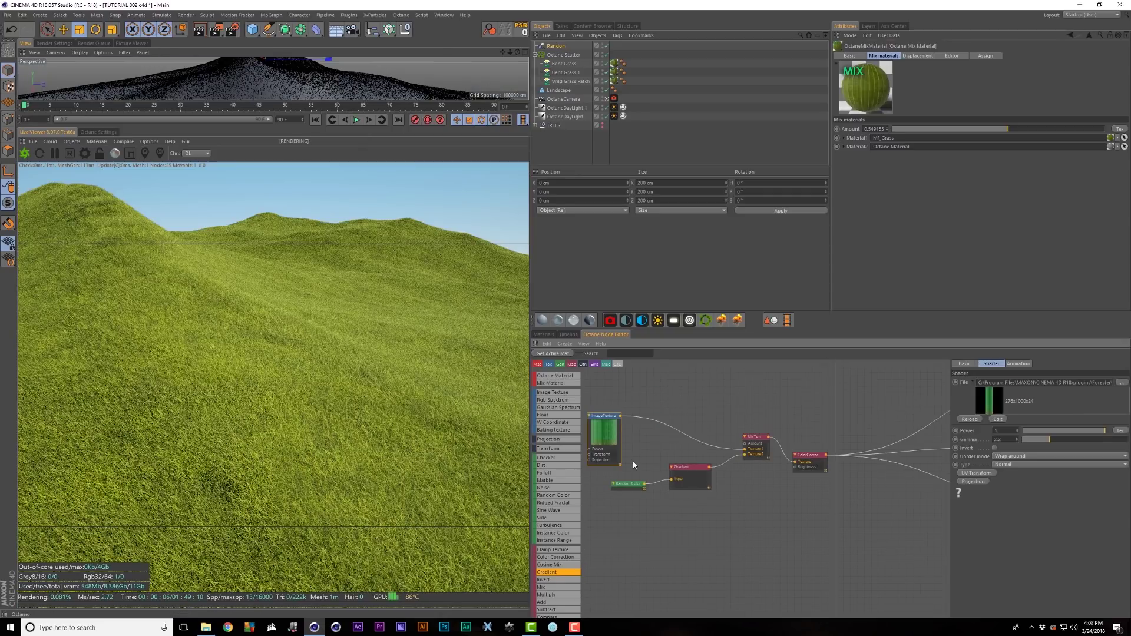
Step: Detach the Gradient from the Mix texture and Random Color, and connect Random Color directly to the Mix texture's Amount input
left_click_drag(634, 461, 689, 501)
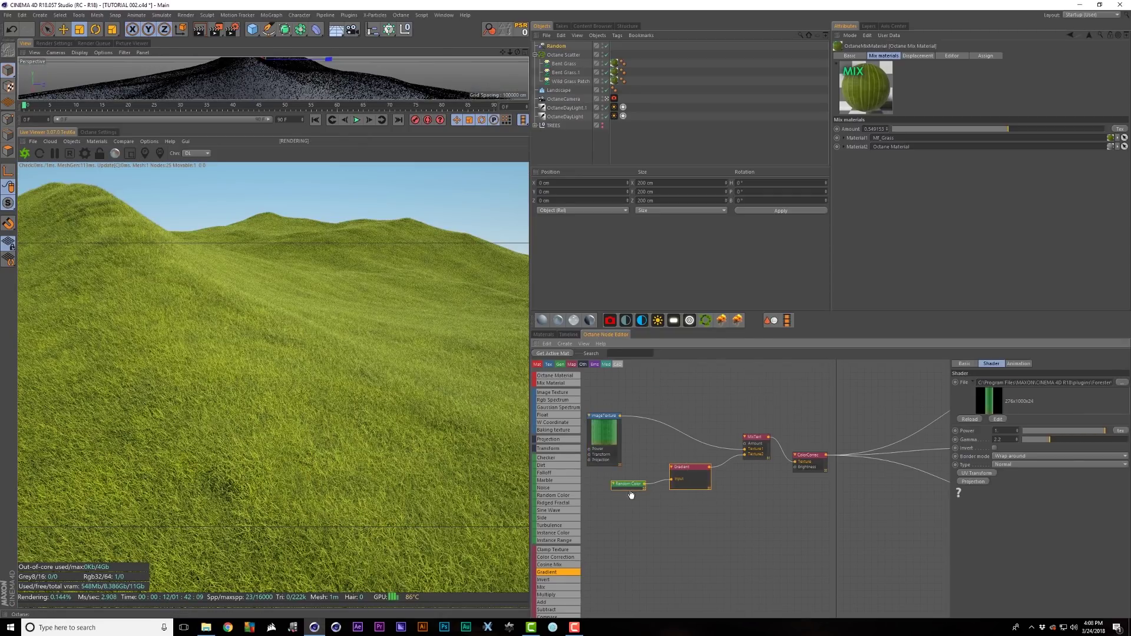
left_click(727, 466)
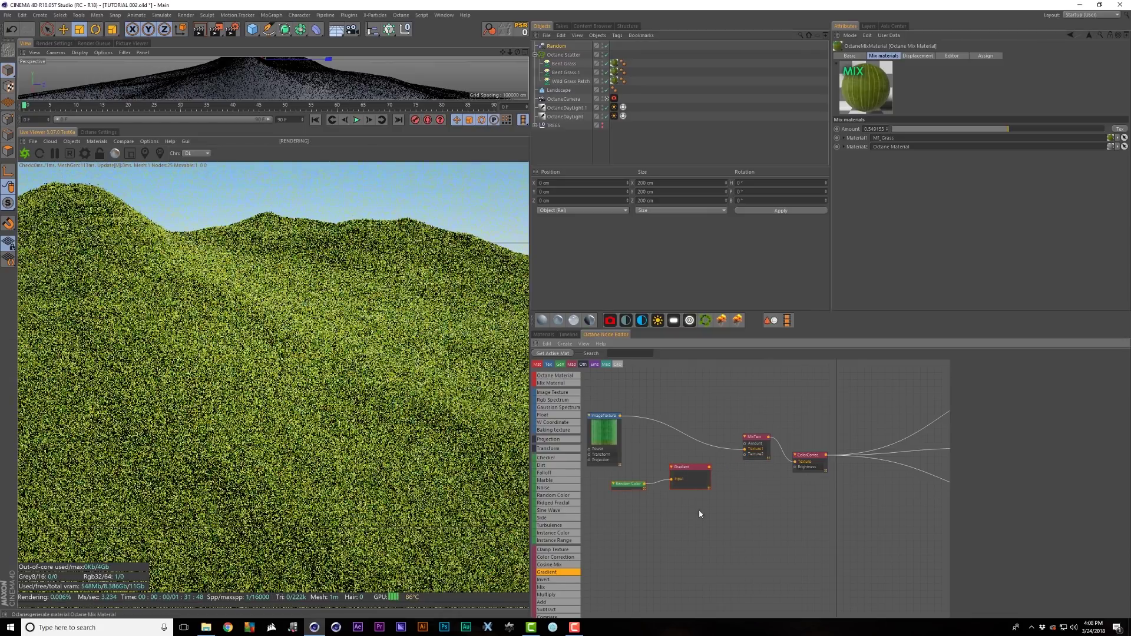
left_click_drag(690, 478, 714, 541)
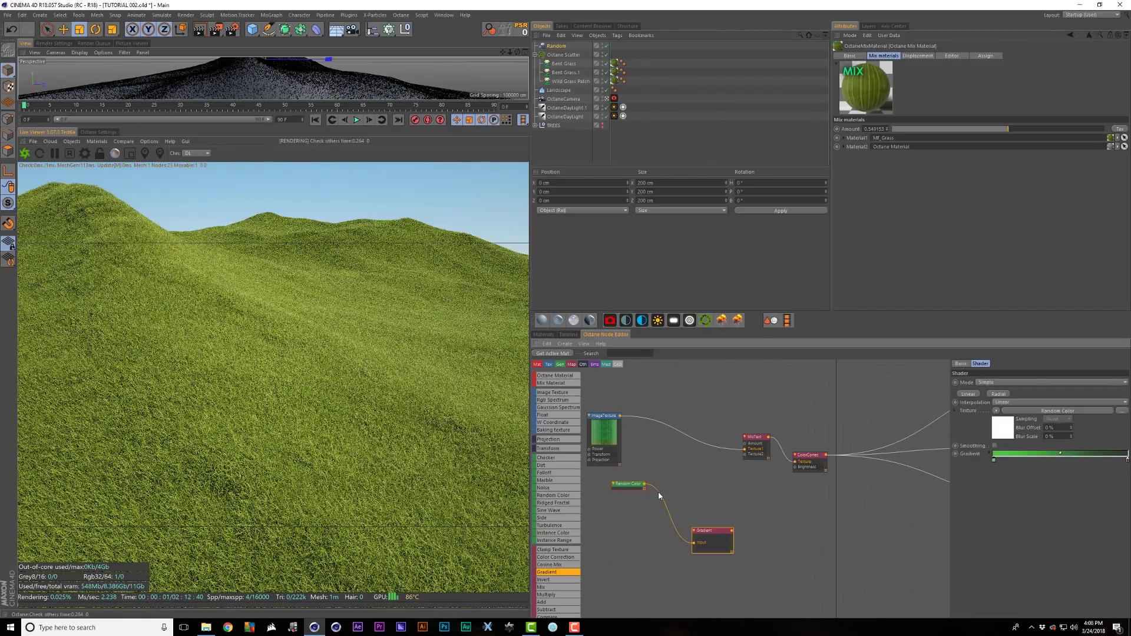
left_click_drag(658, 495, 646, 486)
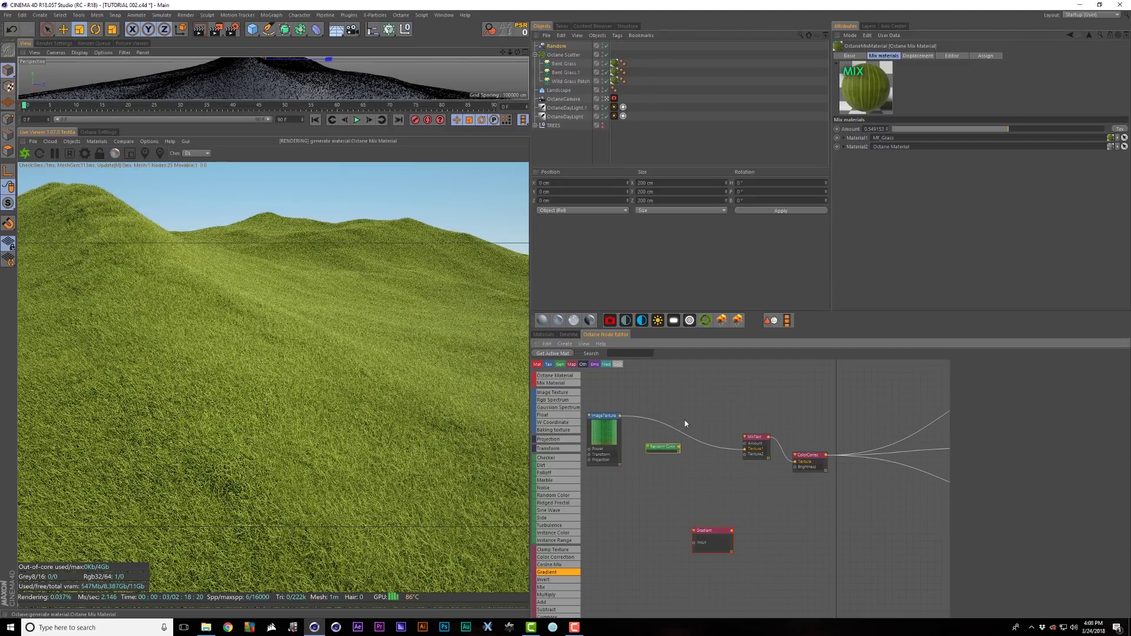
left_click_drag(660, 446, 745, 446)
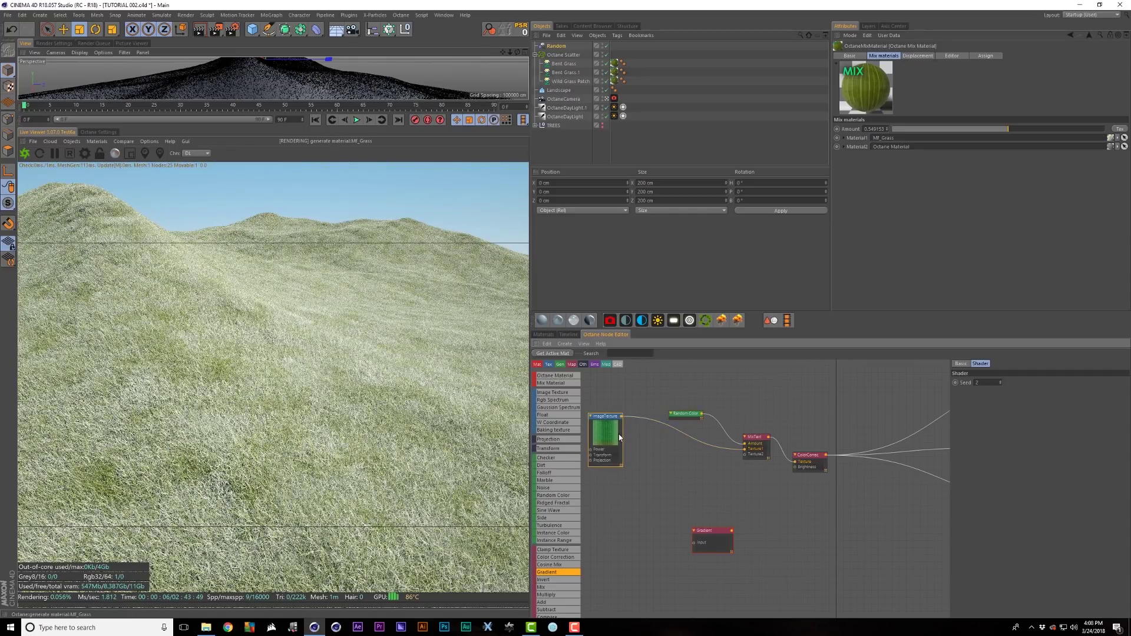
Step: Duplicate the grass image texture, connect the copy to the Mix texture's Texture2 input, and delete the unused Gradient node
left_click_drag(619, 437, 623, 437)
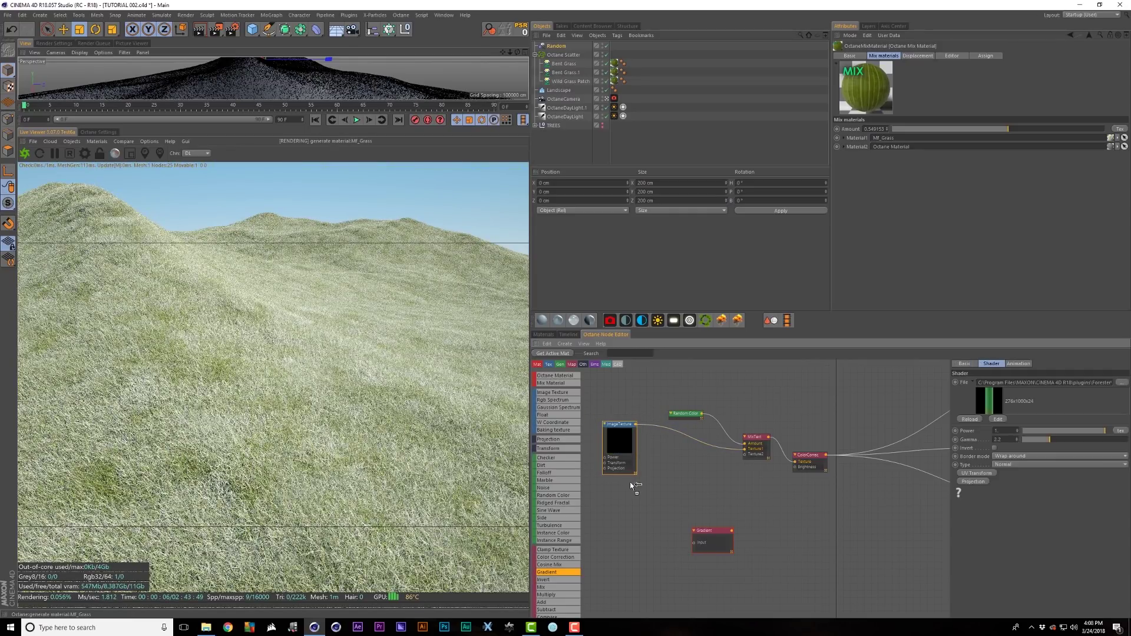
left_click_drag(633, 486, 746, 458, "ctrl")
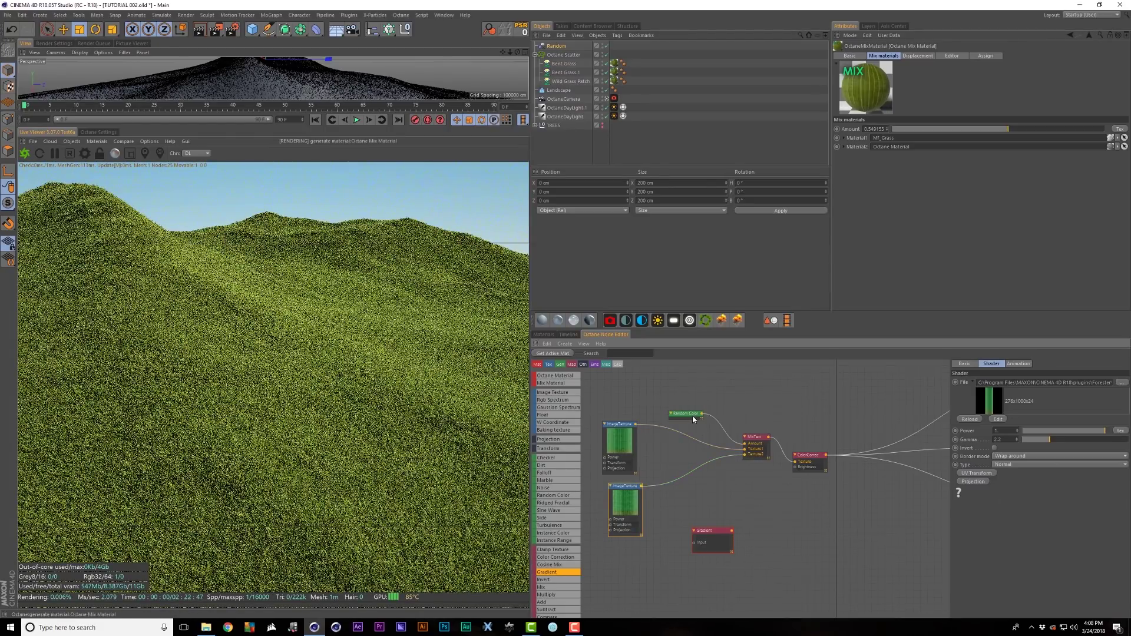
left_click(614, 429)
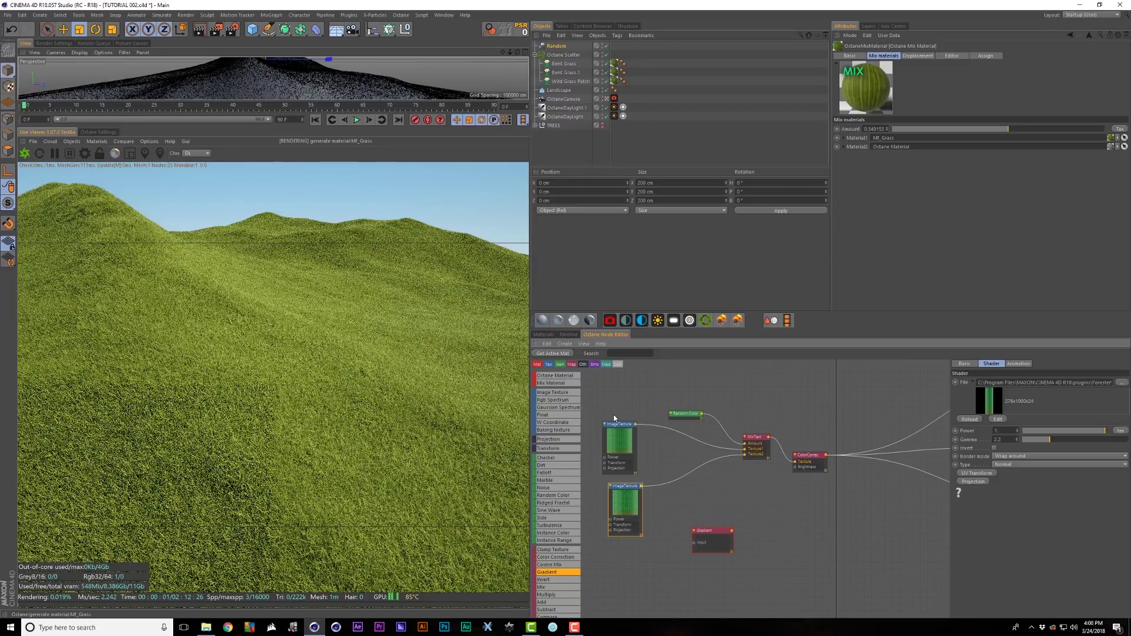
key("Delete")
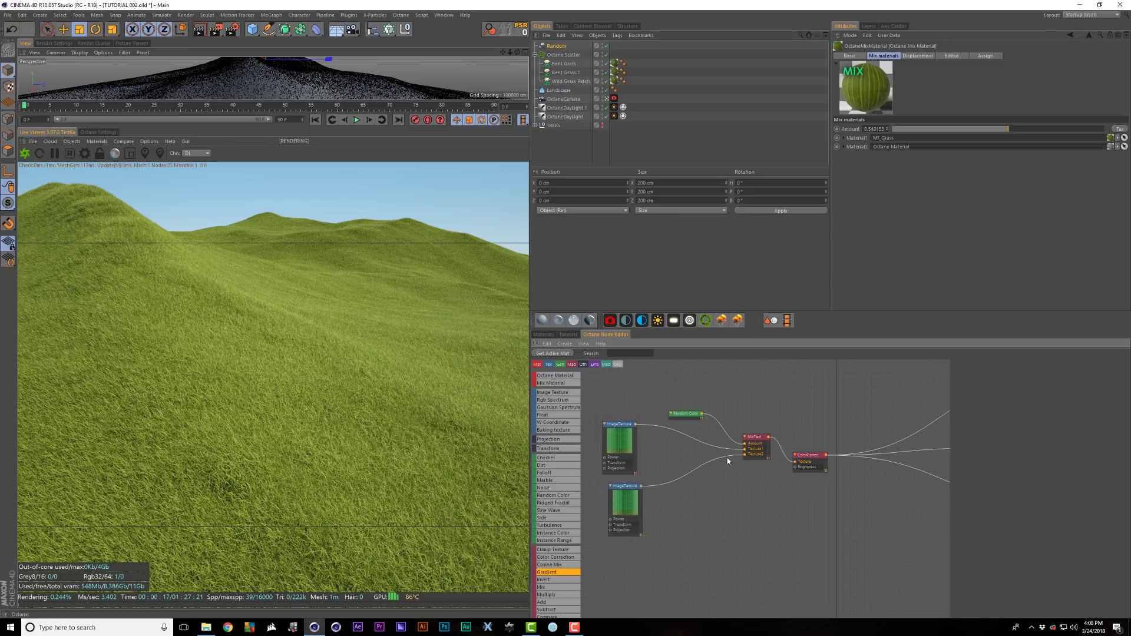
Step: Insert a Color Correction between the duplicated image texture and the Mix texture, with hue at -0.22222 and a slightly lower gamma
left_click_drag(558, 558, 679, 475)
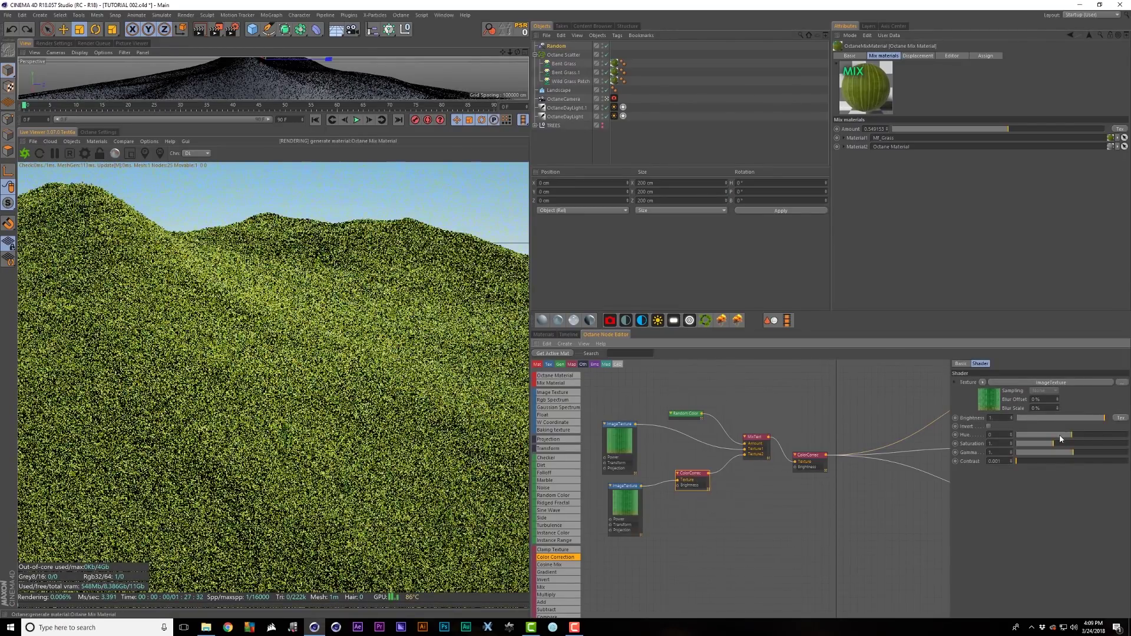
left_click(1061, 437)
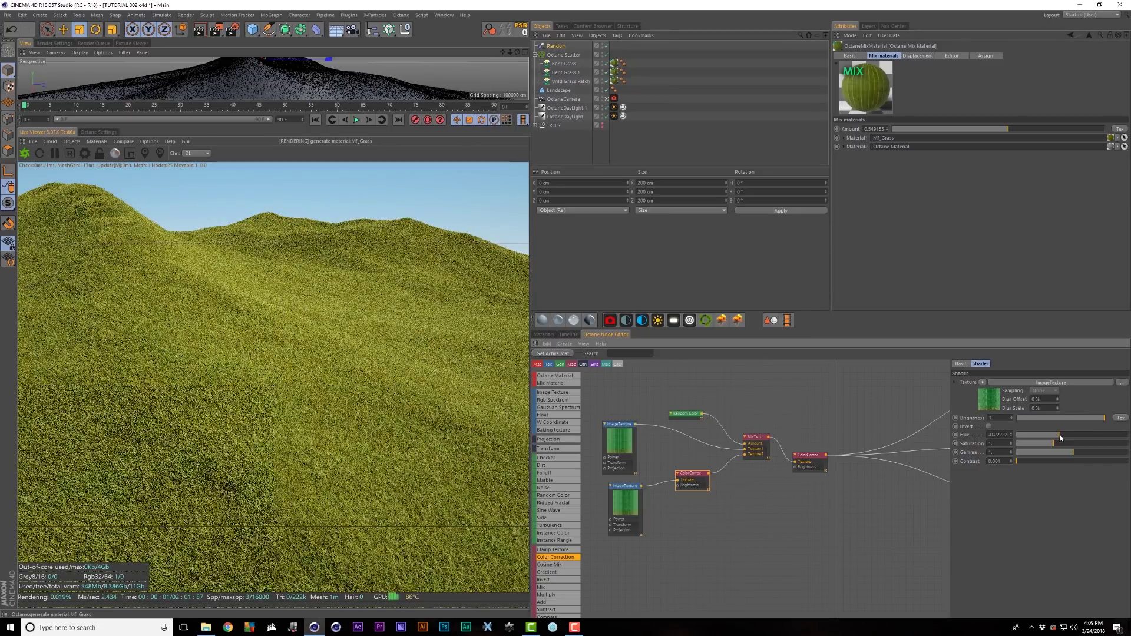
left_click(1068, 452)
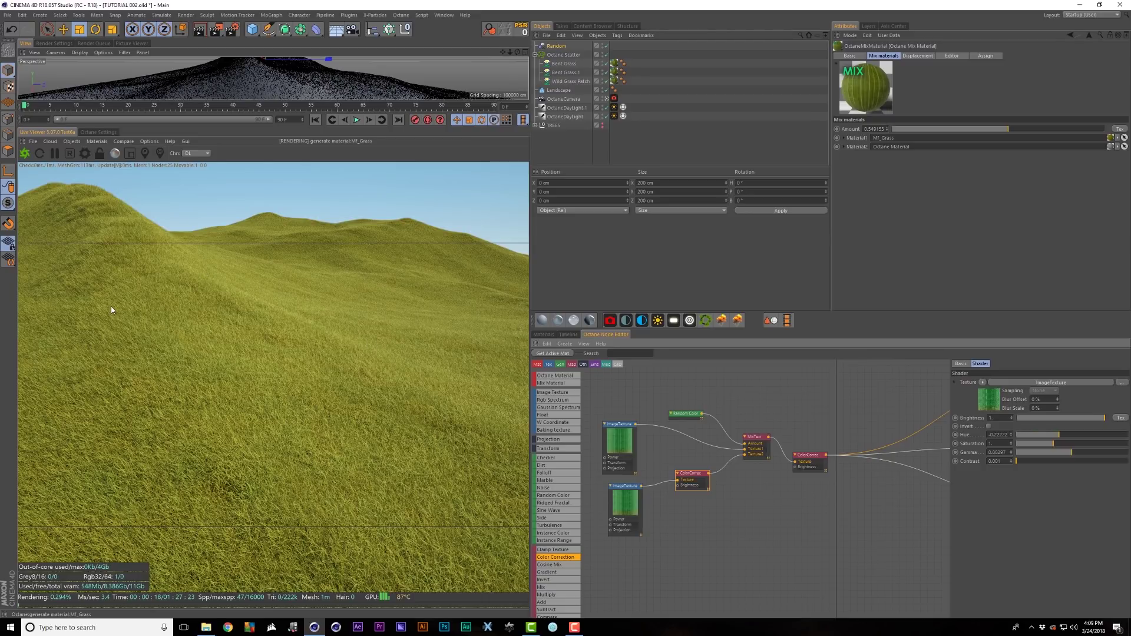
left_click_drag(265, 91, 336, 95, "alt")
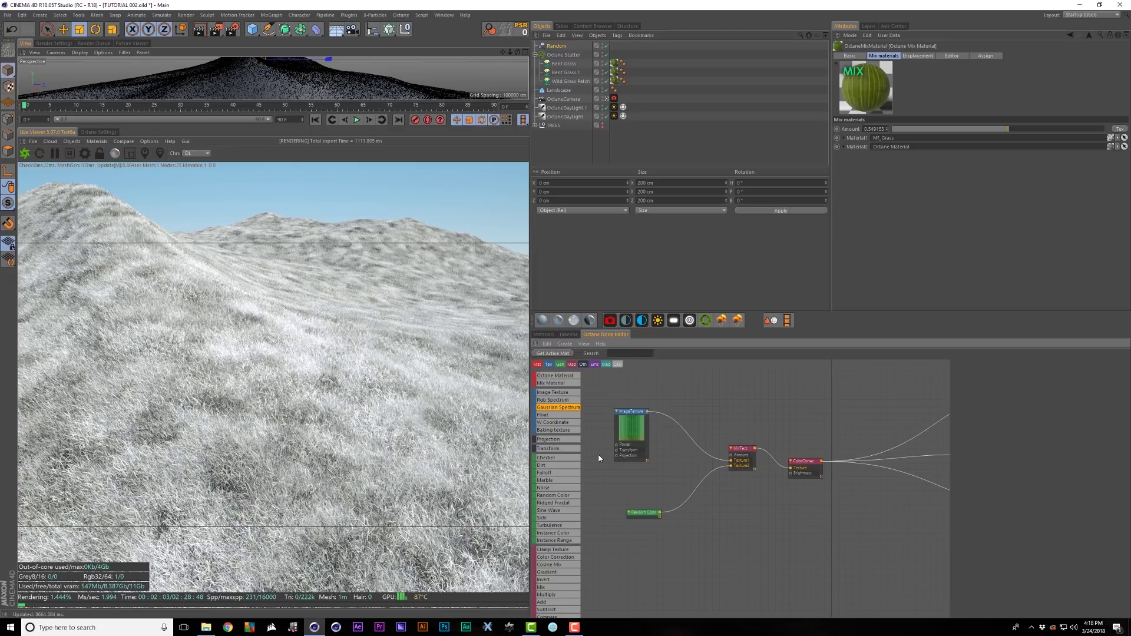
Step: Insert a Gradient node between Random Color and the Mix texture's Texture2 input, and recolor its black knot bright green
scroll(540, 469, "down", 5)
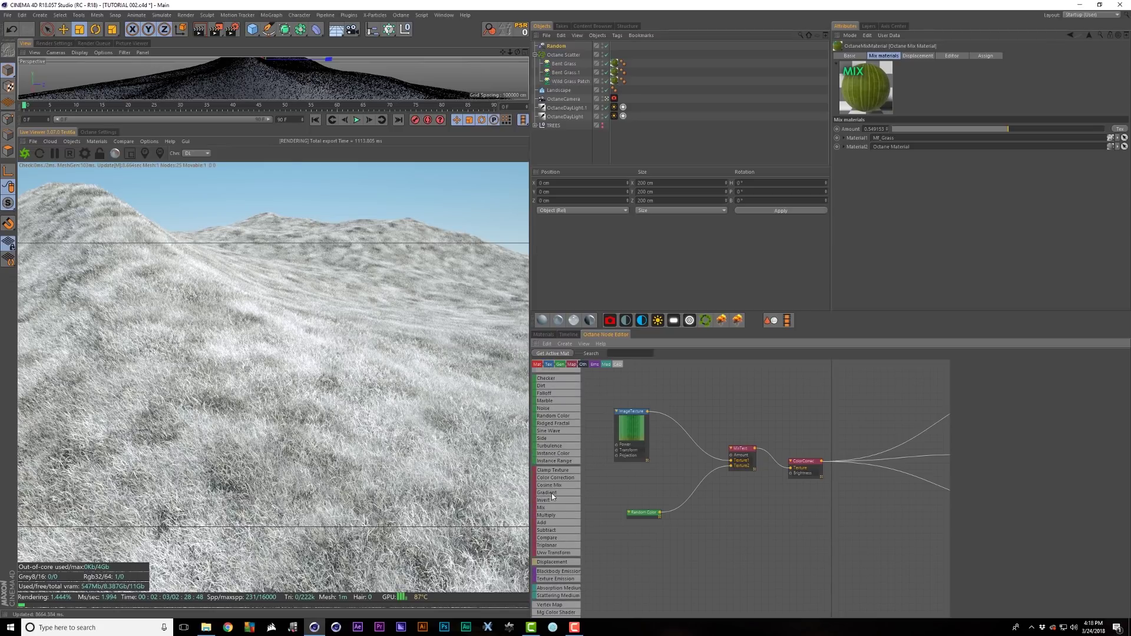
left_click_drag(692, 496, 691, 498)
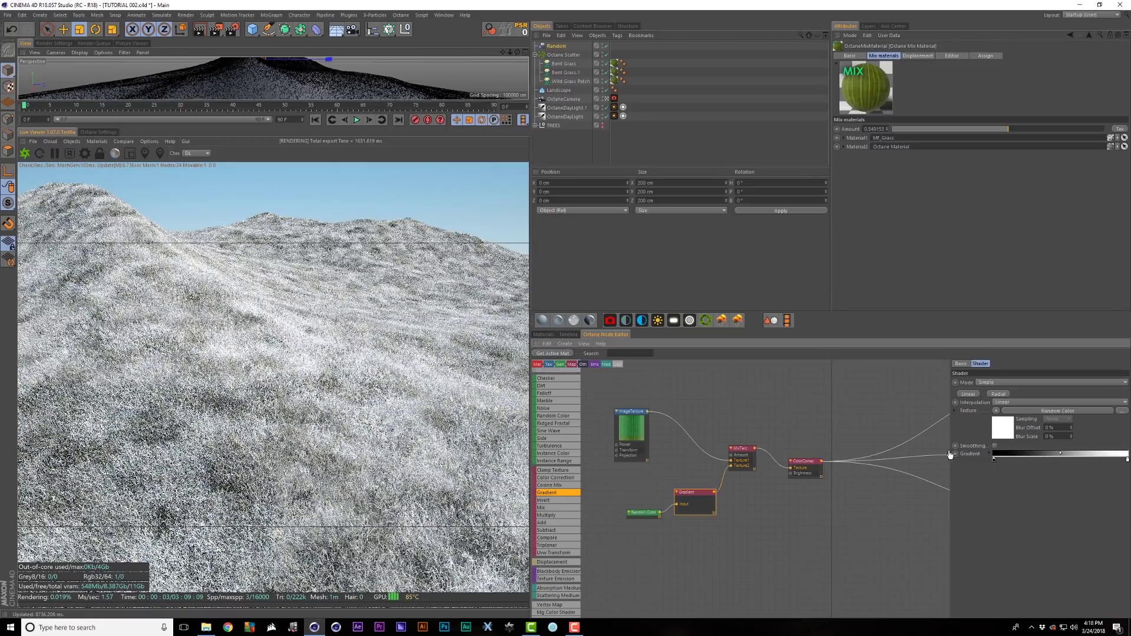
double_click(994, 459)
left_click_drag(996, 477, 1058, 476)
left_click(1027, 467)
left_click(979, 491)
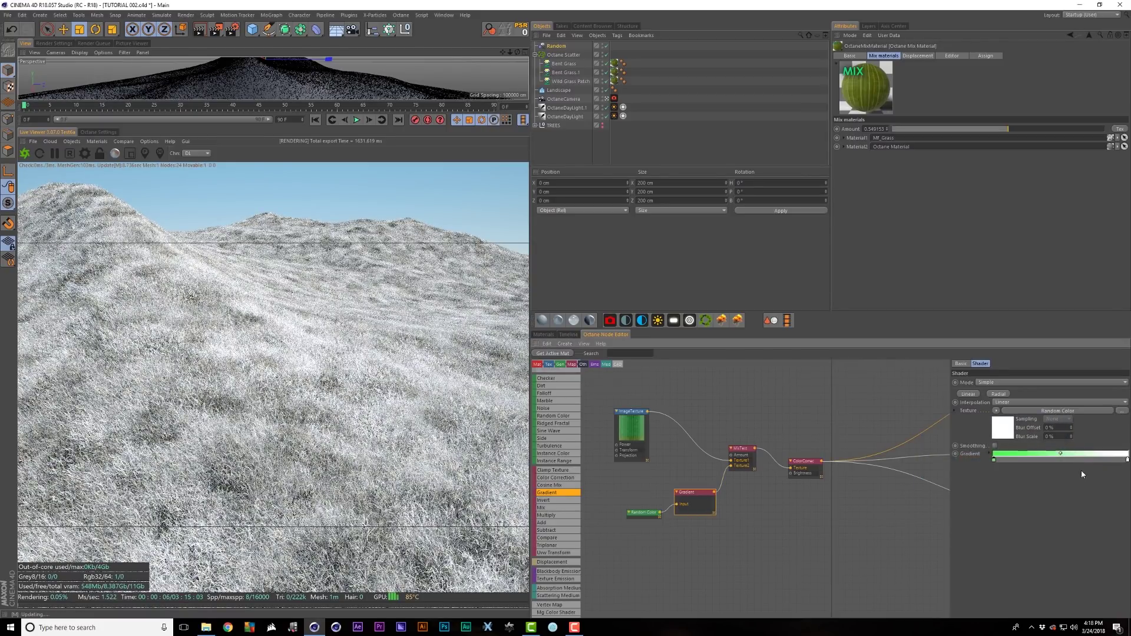
Step: Recolor the Gradient's white end knot to a pinkish red
double_click(1127, 461)
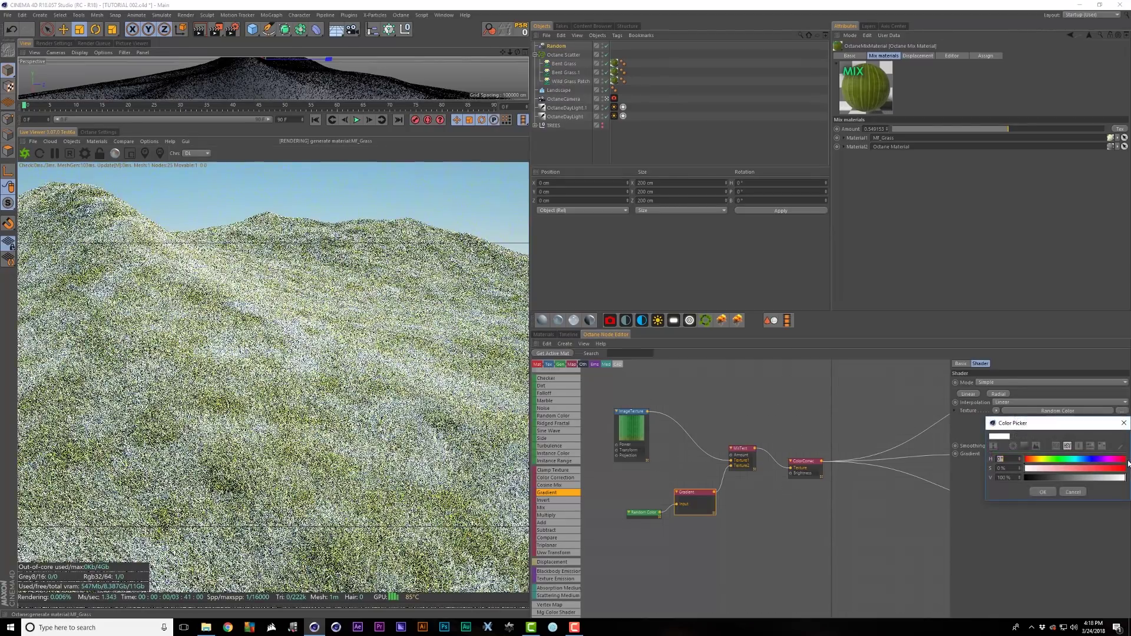
left_click(1096, 469)
left_click(1050, 490)
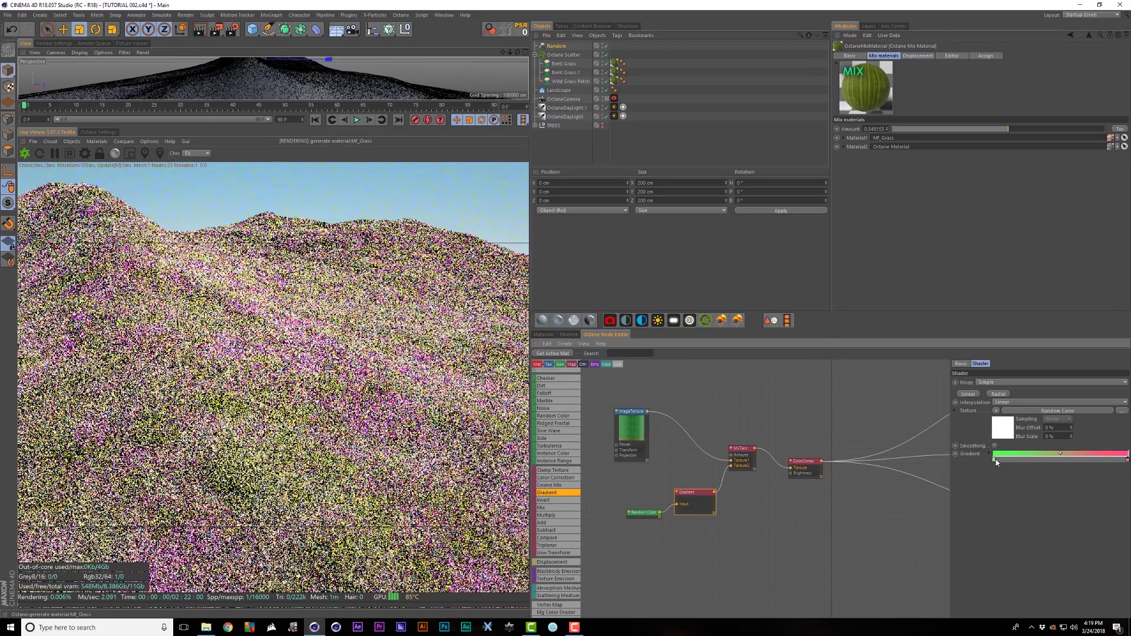
Step: Copy the Gradient's green starting knot to slightly before the middle and recolor the copy turquoise
left_click_drag(995, 460, 1047, 461, "ctrl")
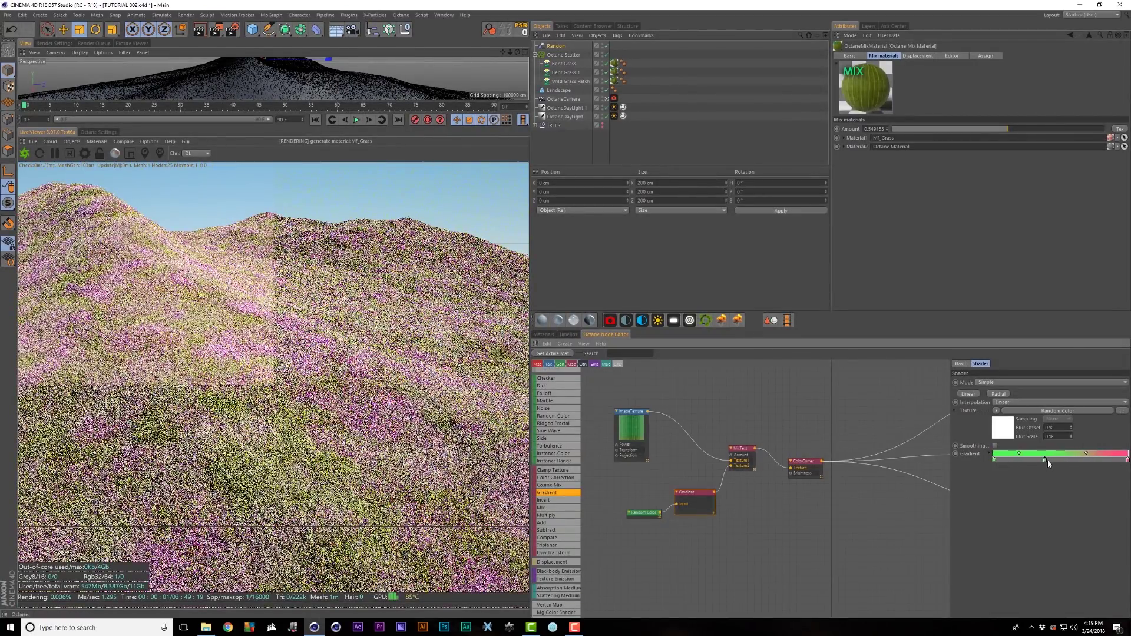
double_click(1048, 460)
left_click(1030, 460)
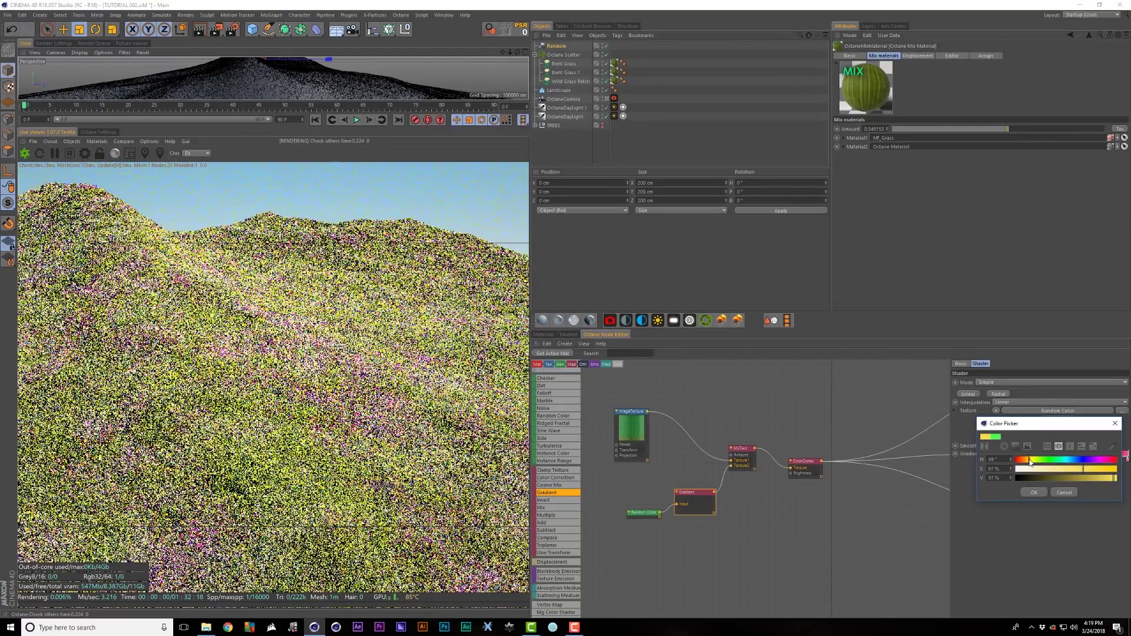
left_click(1034, 492)
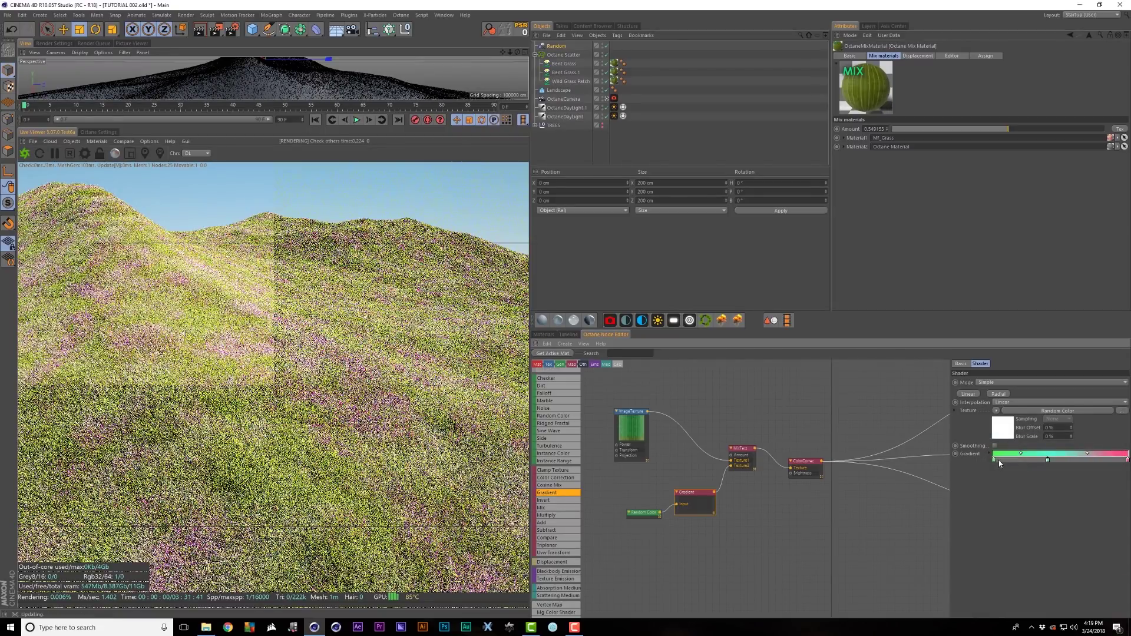
Step: Recolor the Gradient's starting knot to an orange-brown and restart the live render
double_click(996, 460)
left_click(971, 461)
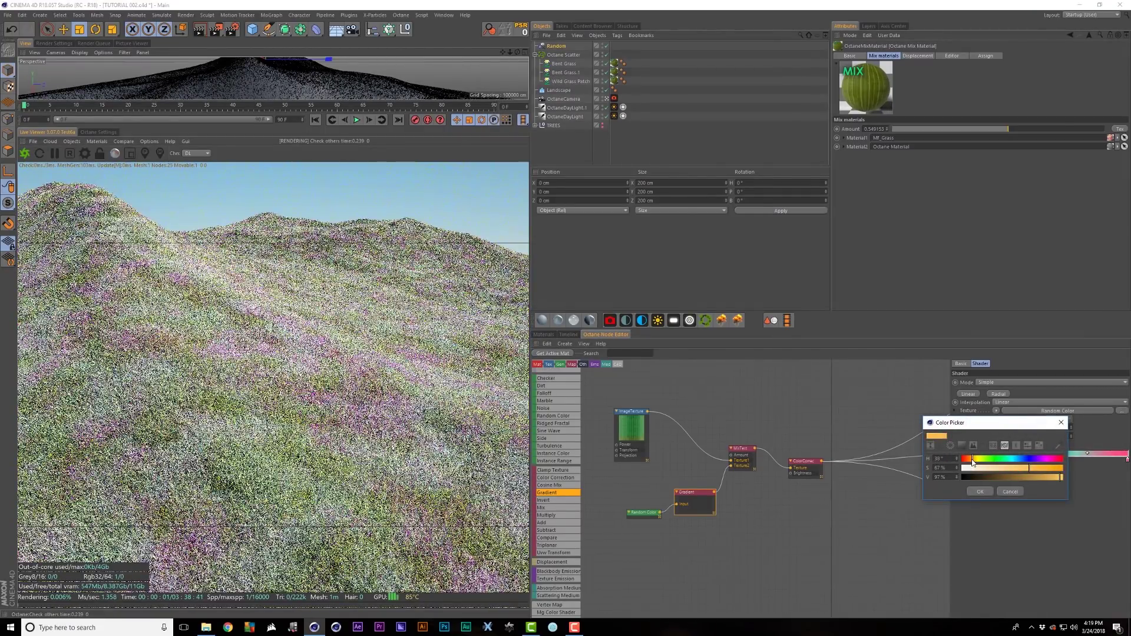
left_click(979, 492)
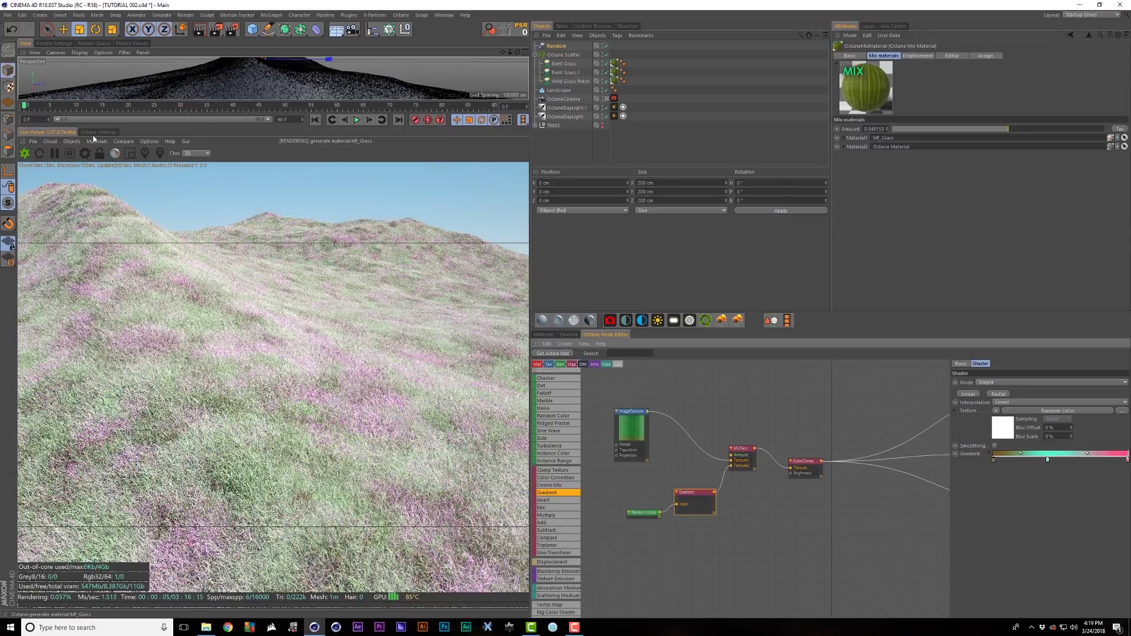
left_click(26, 154)
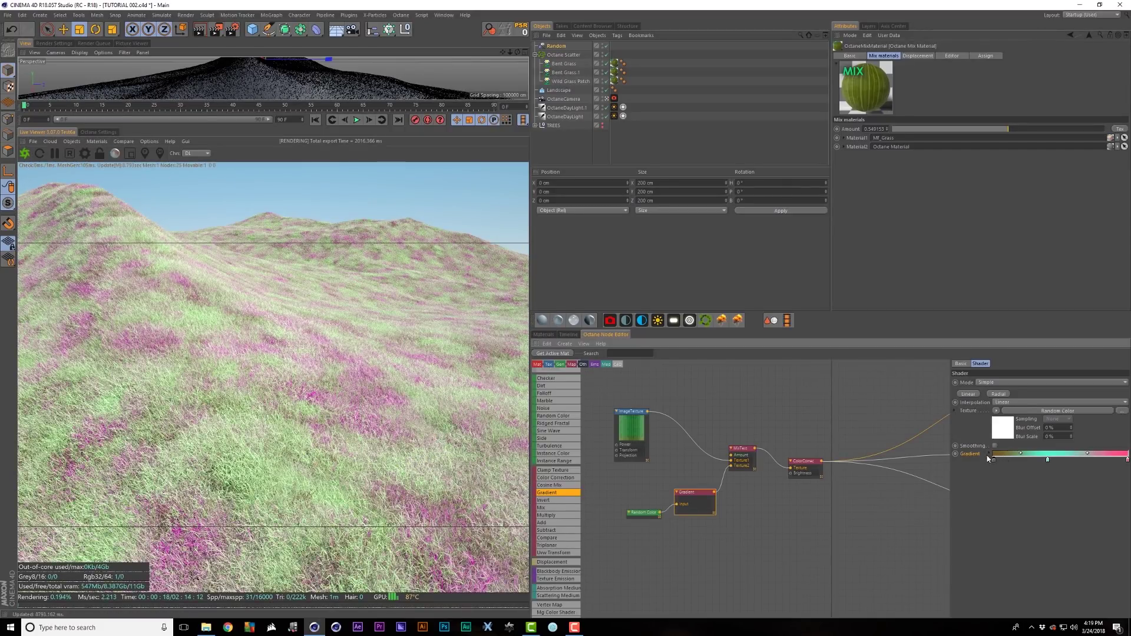
Step: Load the last blue preset, fading from white to black, into the Gradient and restart the live render
left_click(988, 455)
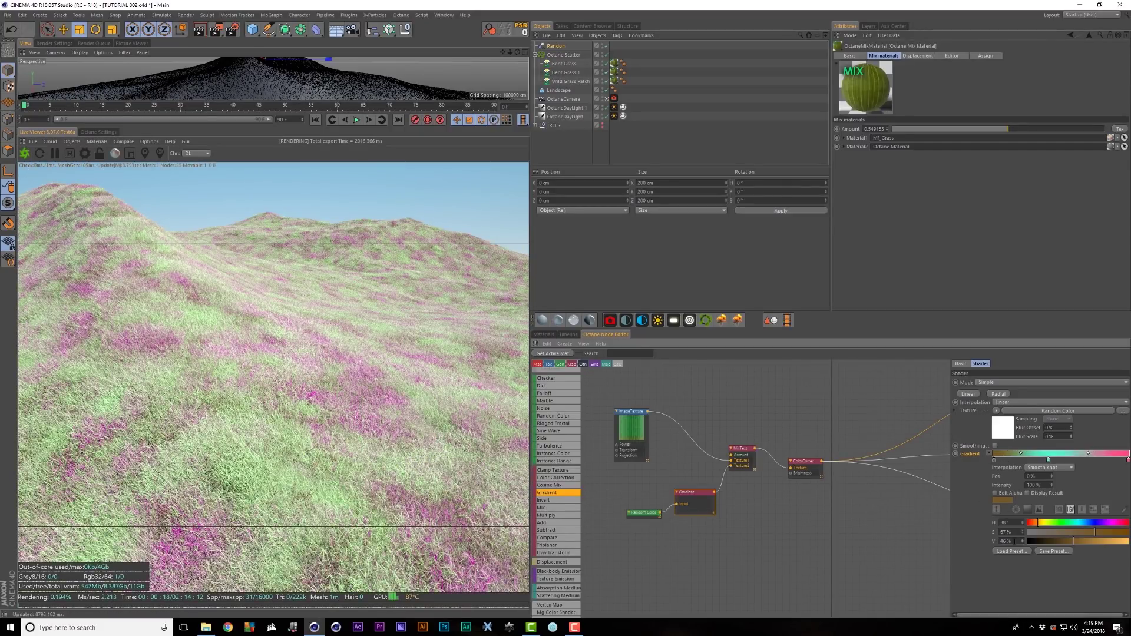
left_click(1012, 551)
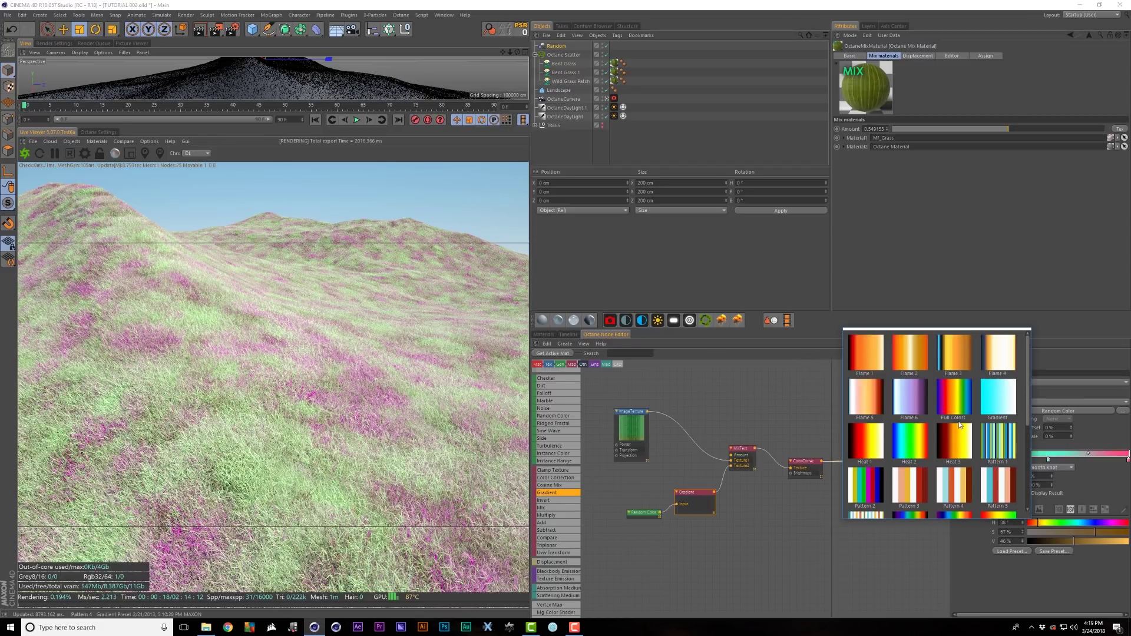
scroll(959, 421, "down", 4)
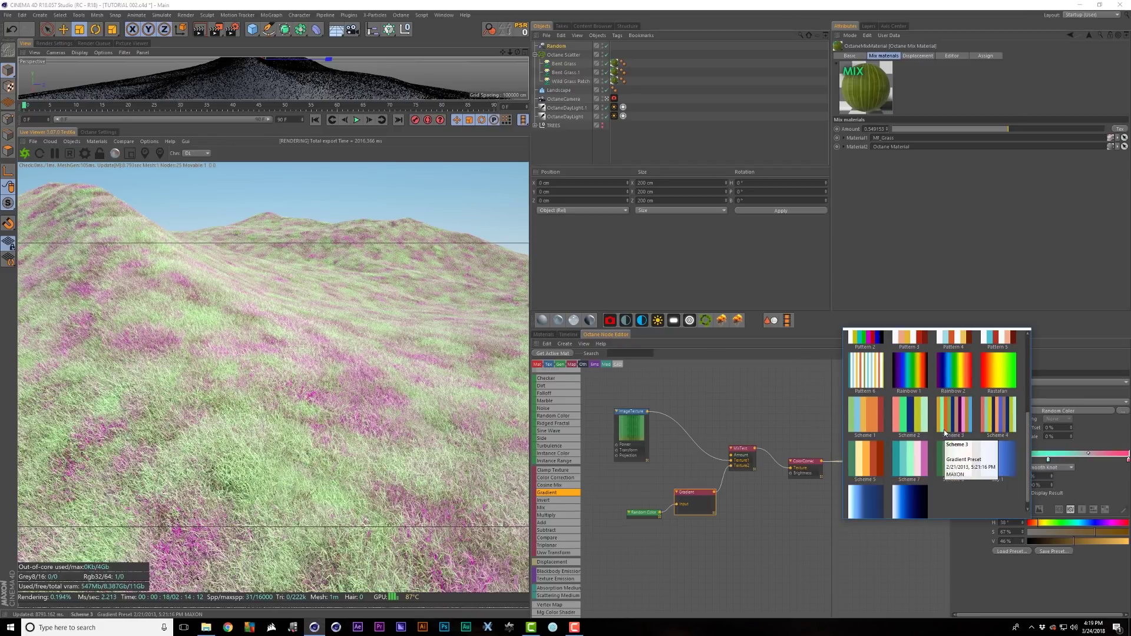
double_click(918, 501)
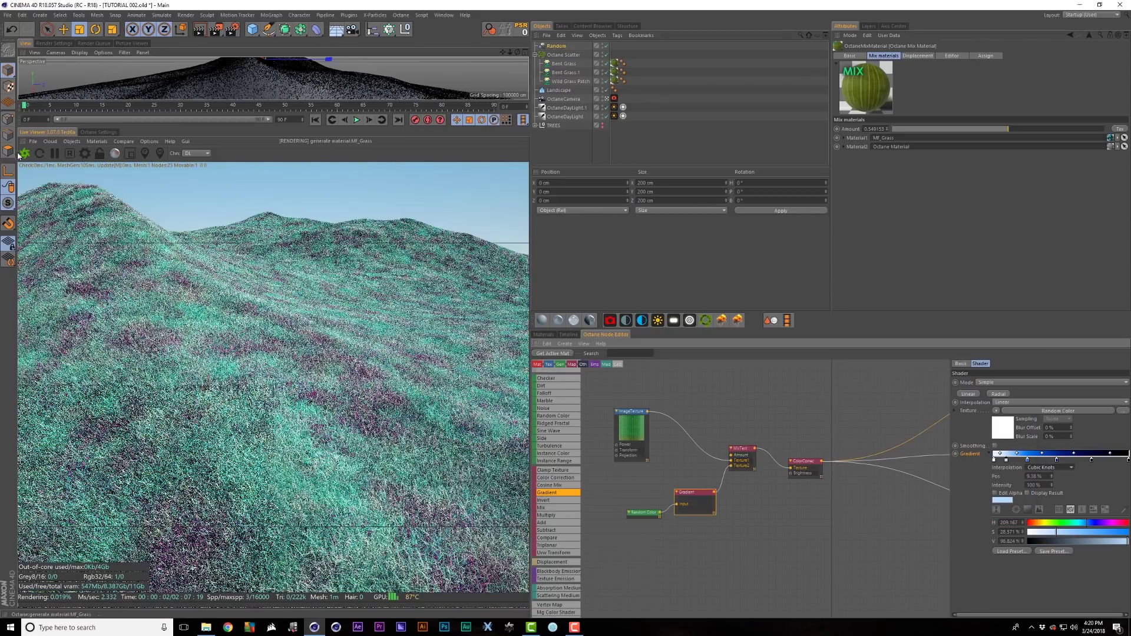
left_click(24, 154)
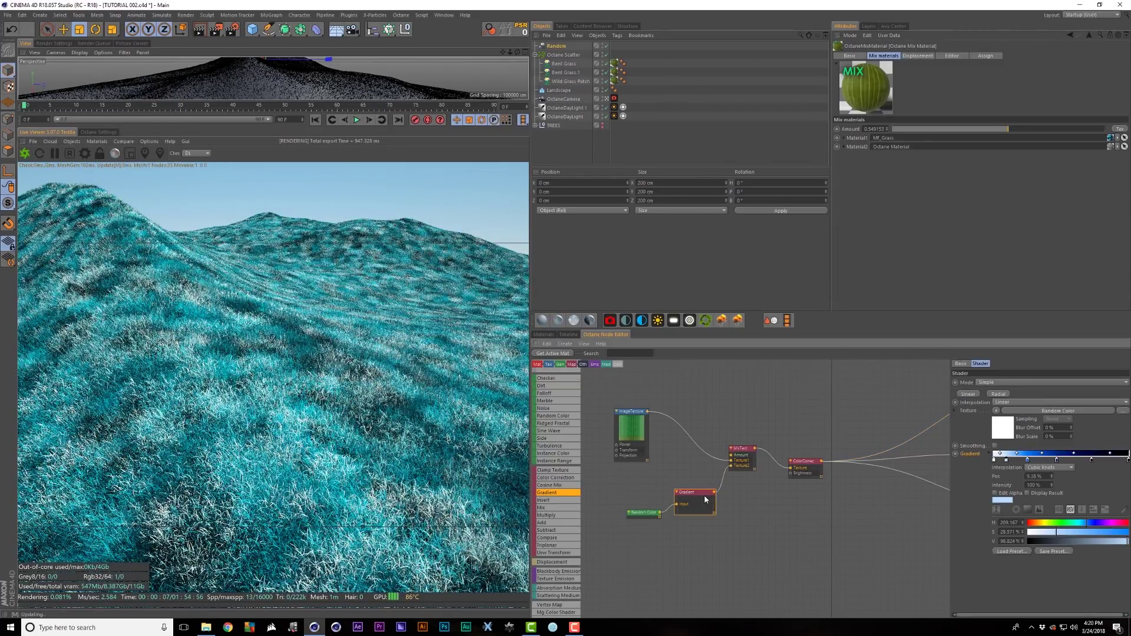
Step: Replace the Gradient node with a Gaussian Spectrum between Random Color and the Mix texture, and restart the live render
key("Delete")
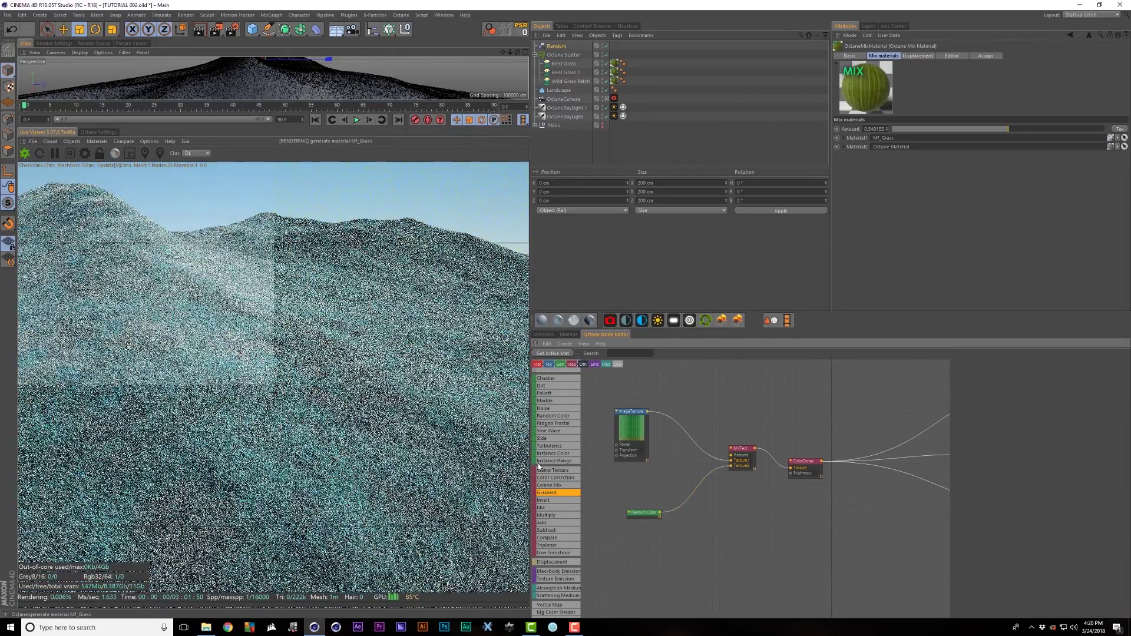
scroll(557, 436, "up", 3)
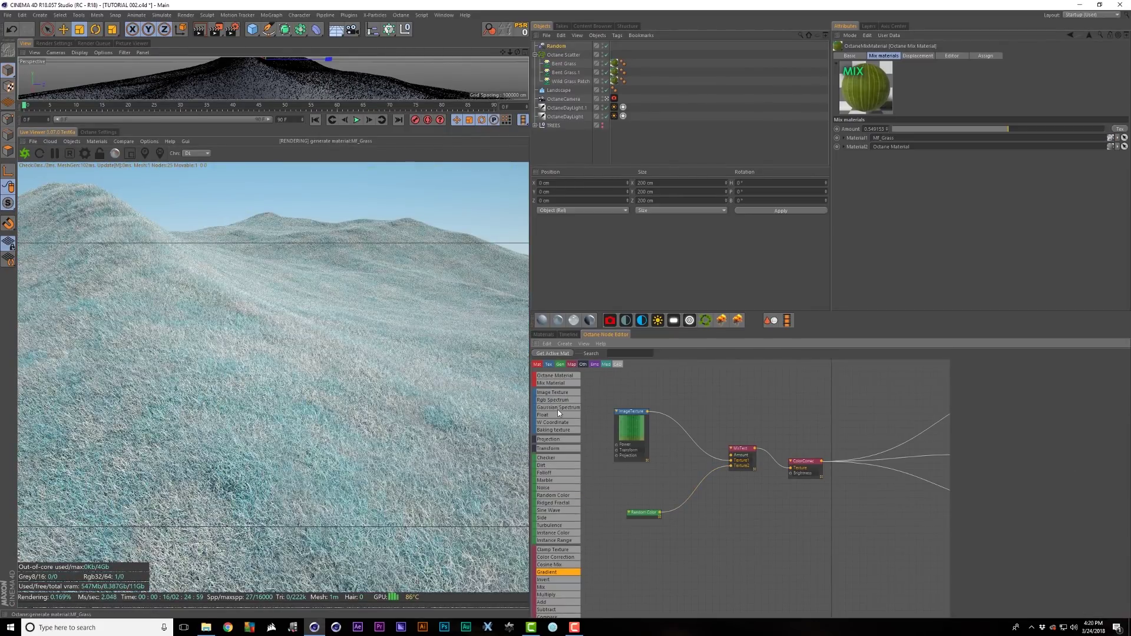
left_click_drag(694, 493, 694, 494)
left_click(694, 499)
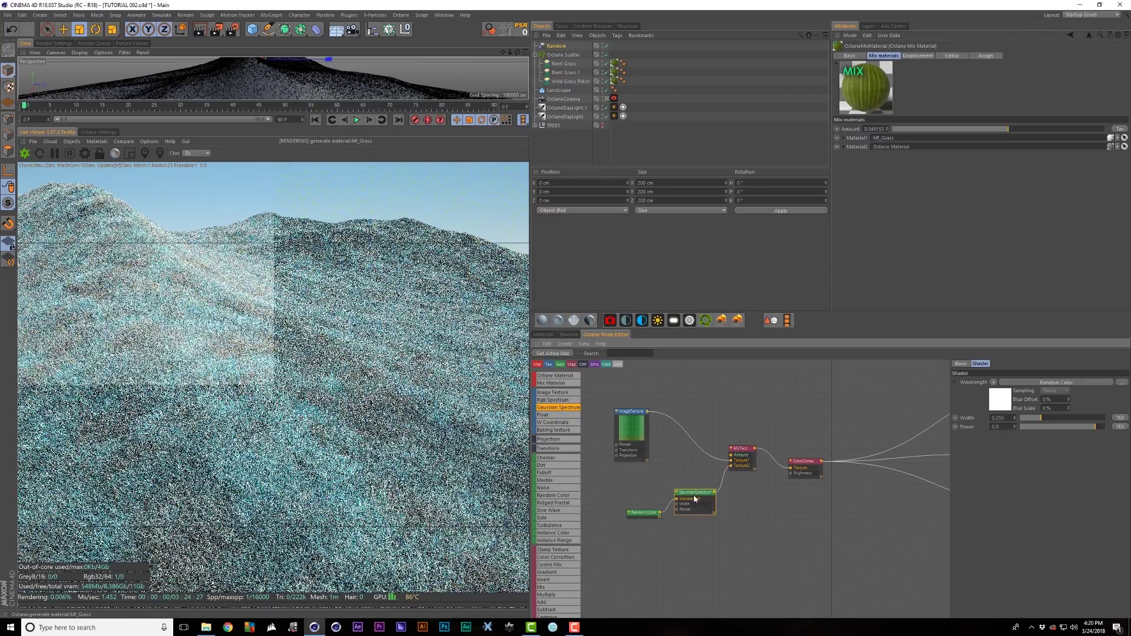
left_click(24, 155)
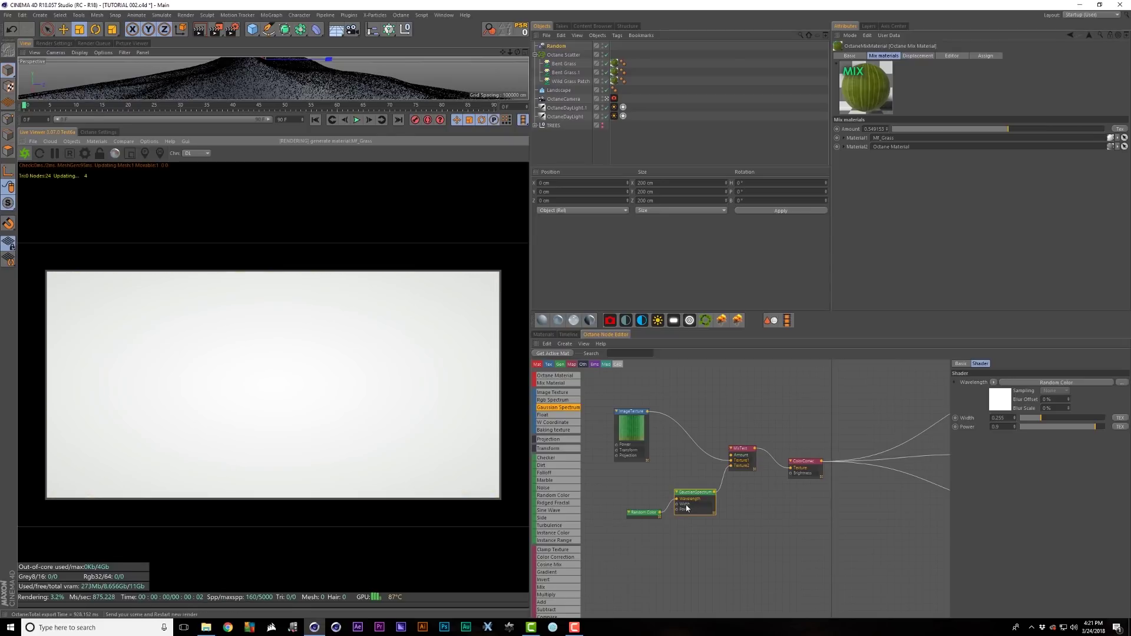
Step: Try different widths on the Gaussian Spectrum and settle on about 0.031
left_click_drag(1041, 418, 1054, 419)
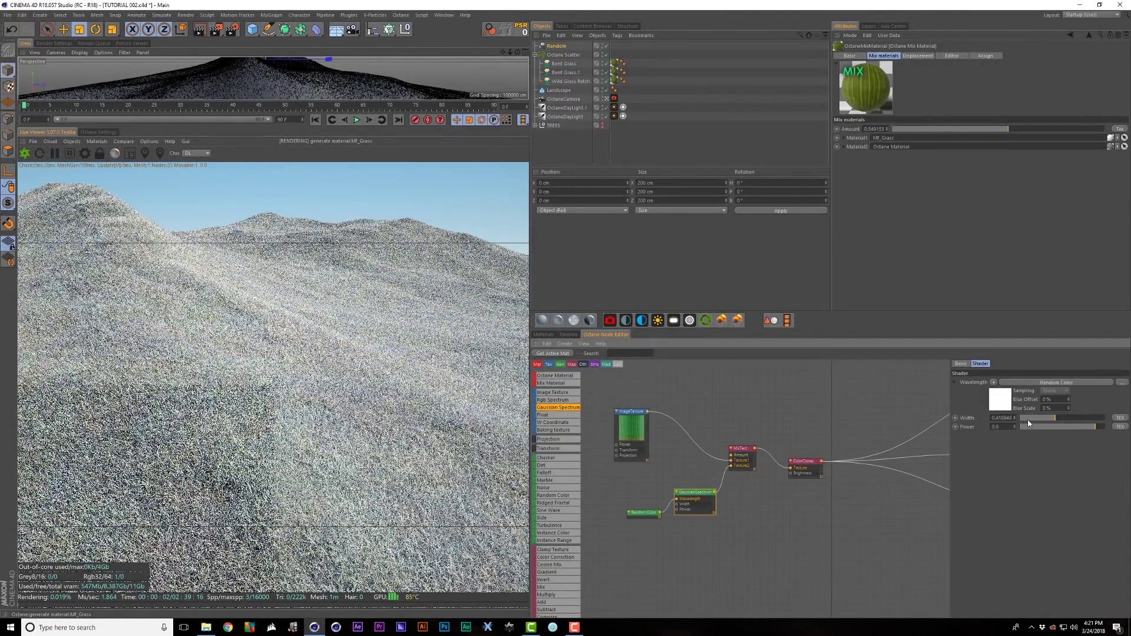
left_click(1028, 420)
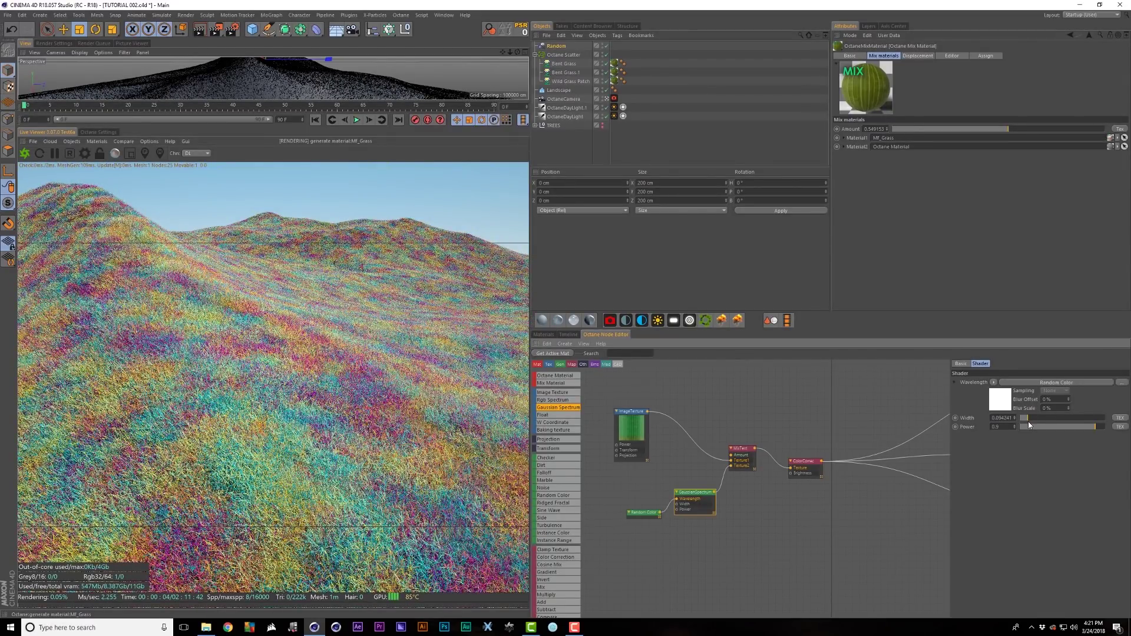
left_click(1029, 420)
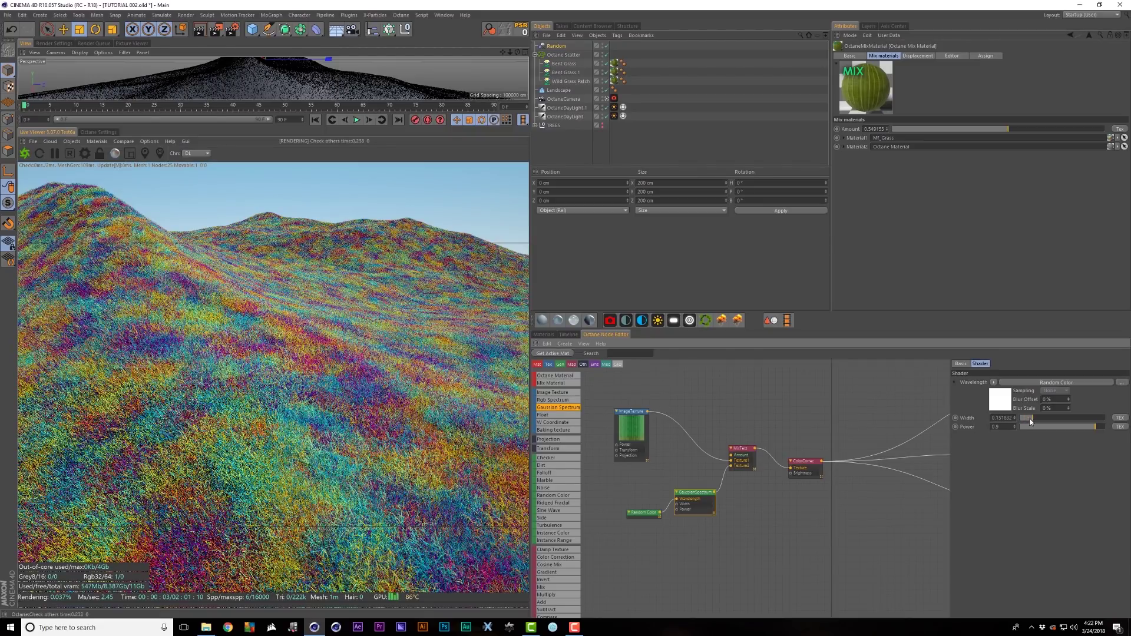
left_click_drag(1030, 421, 1022, 420)
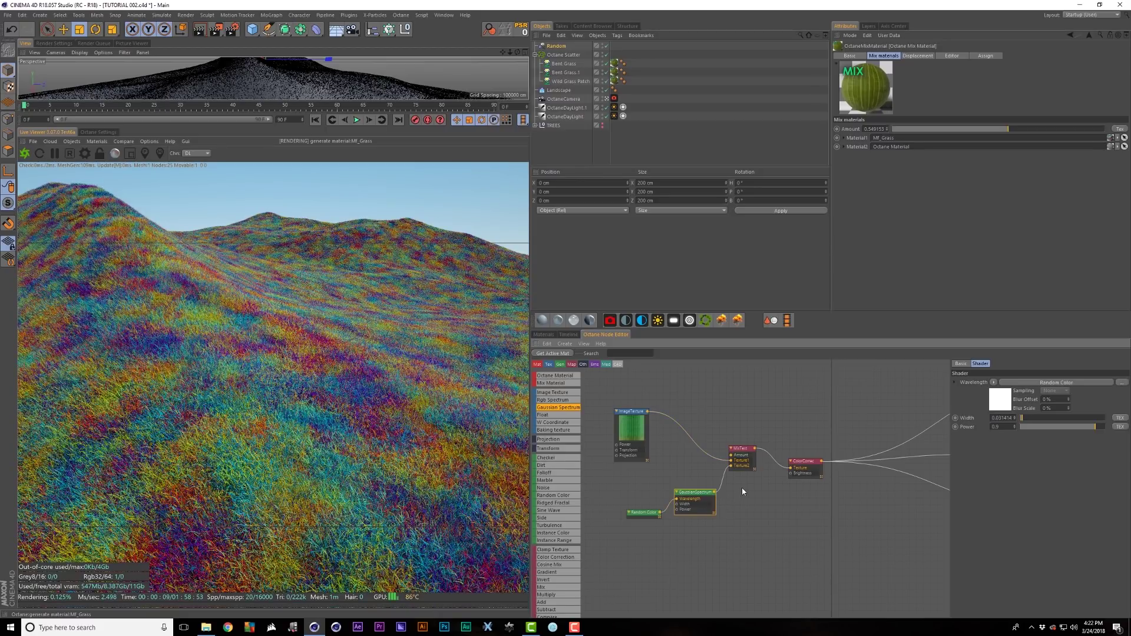
Step: Insert a Color Correction node between the Gaussian Spectrum and the Mix texture, and set its brightness to 11
left_click_drag(551, 558, 724, 486)
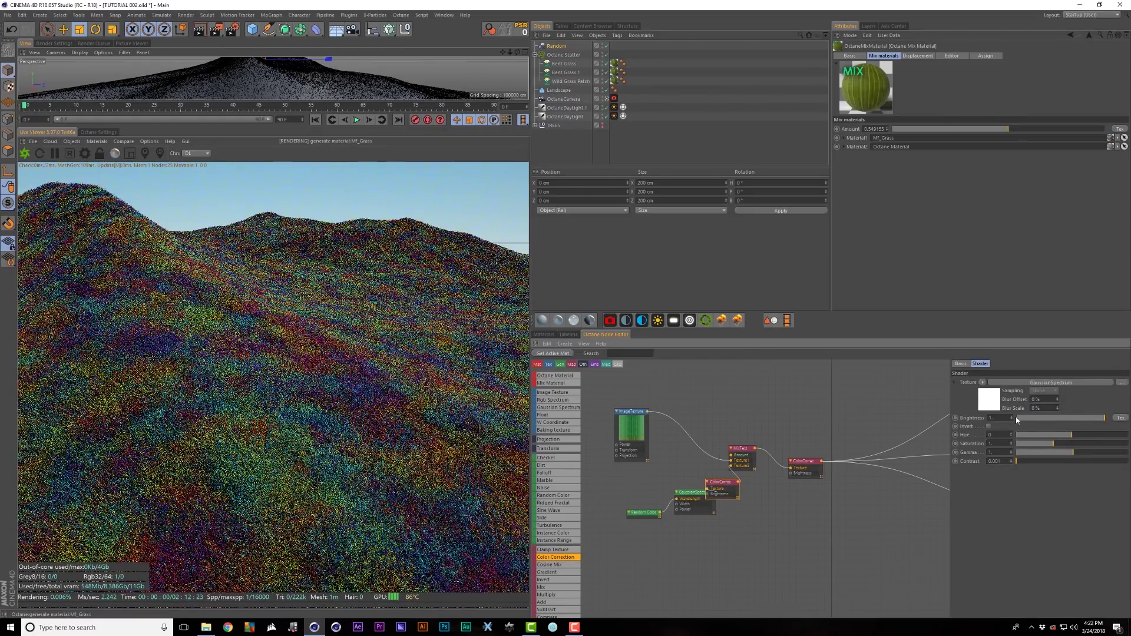
double_click(1006, 418)
type("11")
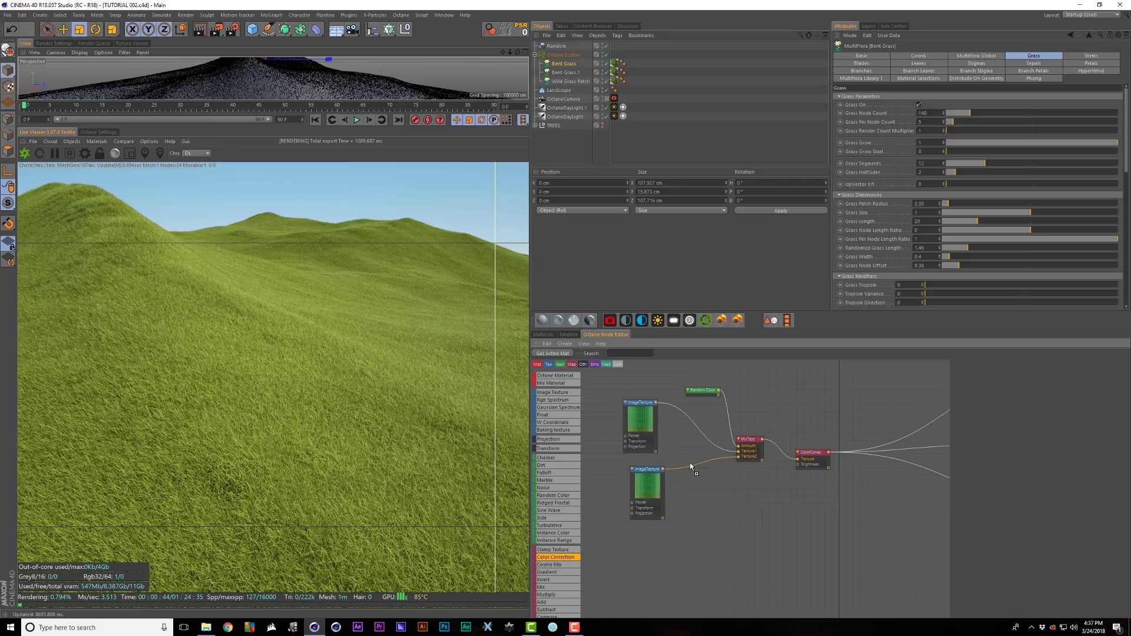
Step: Insert a Color Correction between the second image texture and the Mix texture, with saturation about 0.6, a lowered gamma and hue about -0.35
left_click_drag(691, 466, 691, 463)
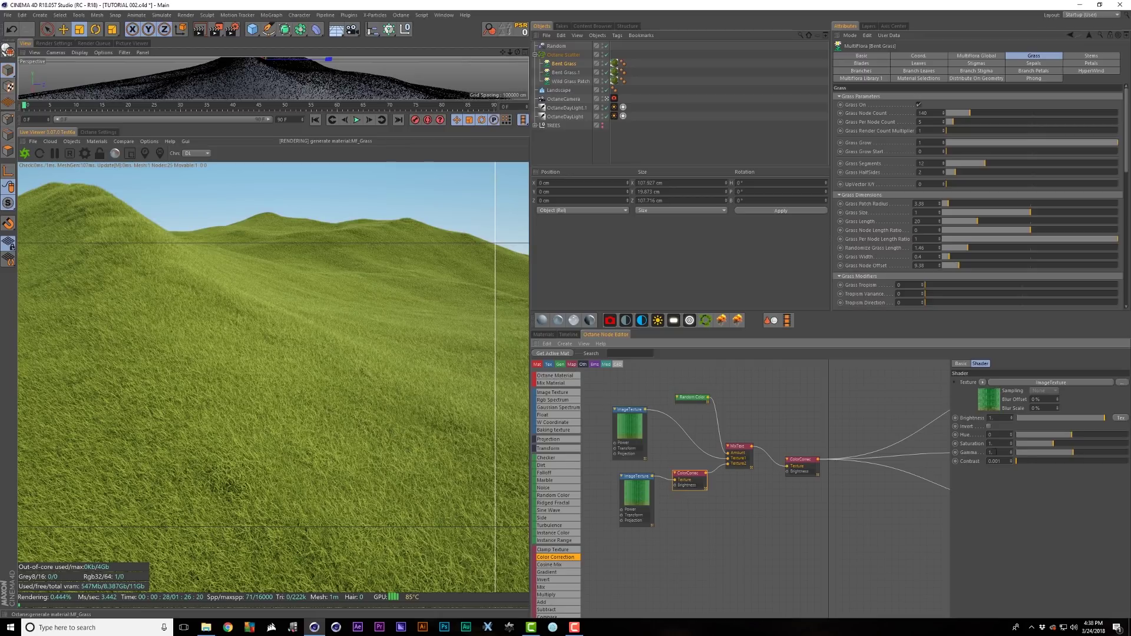
left_click_drag(1051, 445, 1044, 443)
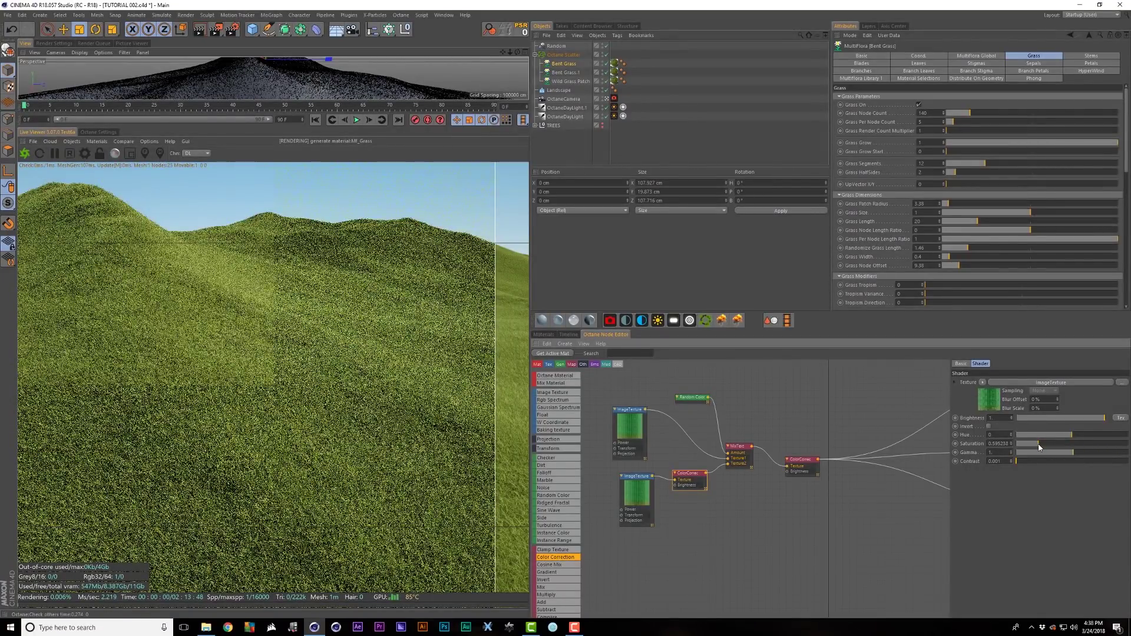
left_click_drag(1040, 444, 1057, 455)
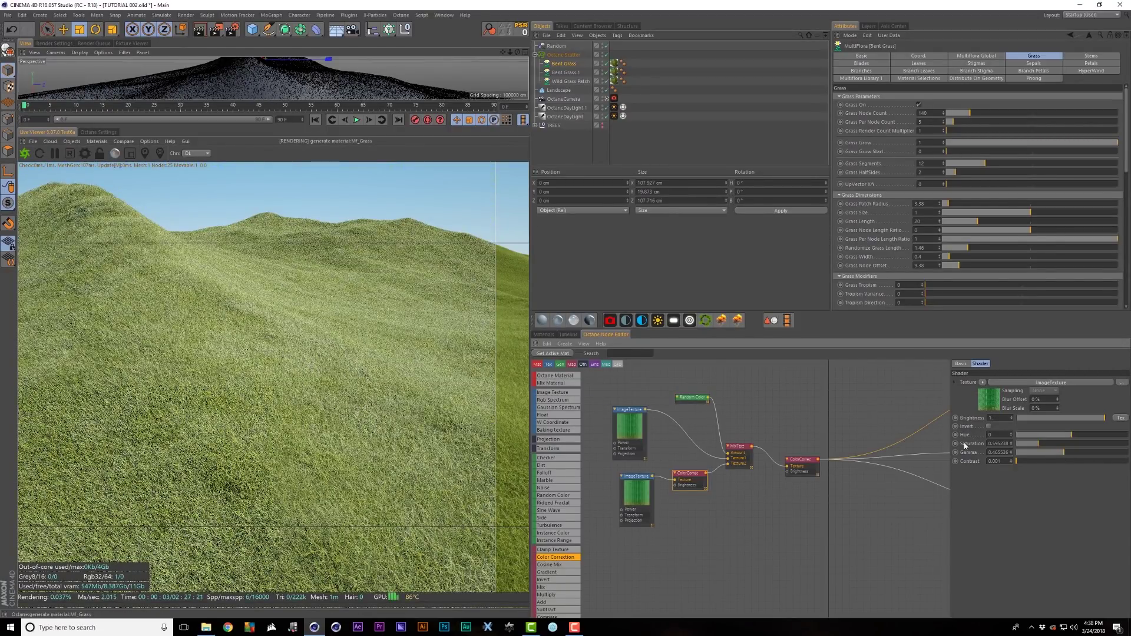
left_click(1059, 436)
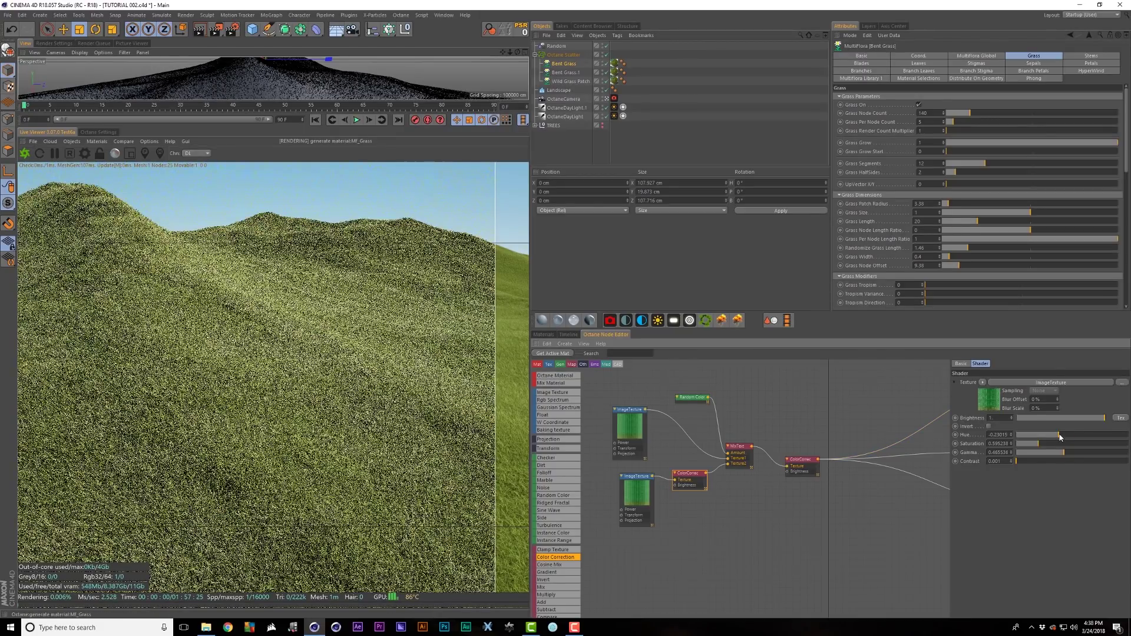
left_click_drag(1058, 434, 1052, 436)
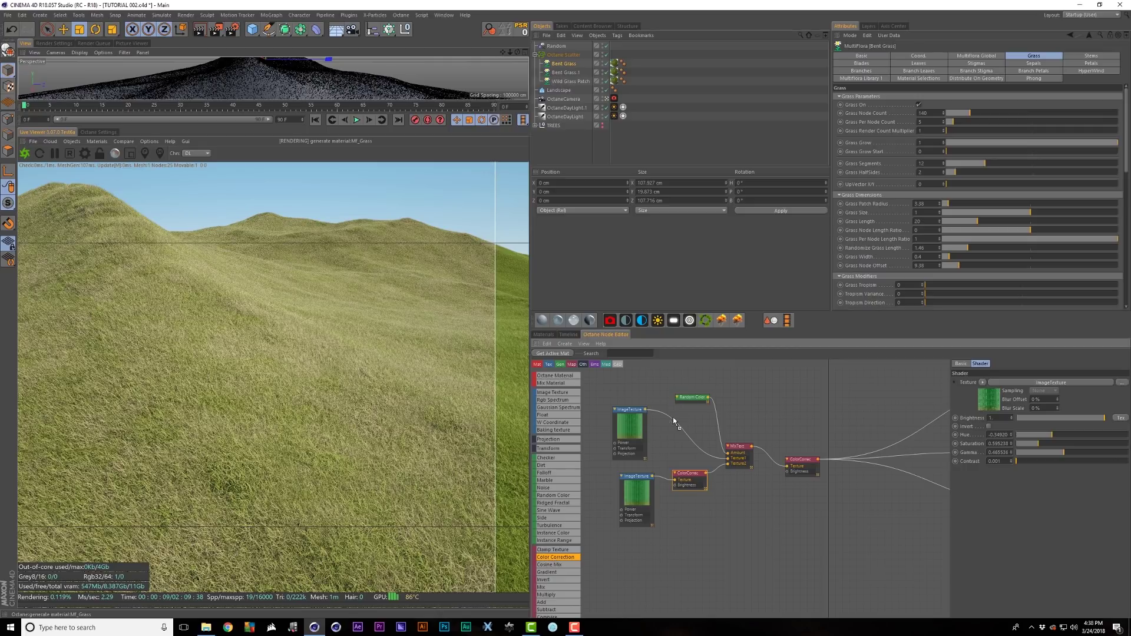
Step: Insert a Color Correction between the first image texture and the Mix texture, with saturation about 2.02, slightly raised gamma and hue about -0.06
left_click_drag(676, 425, 675, 427)
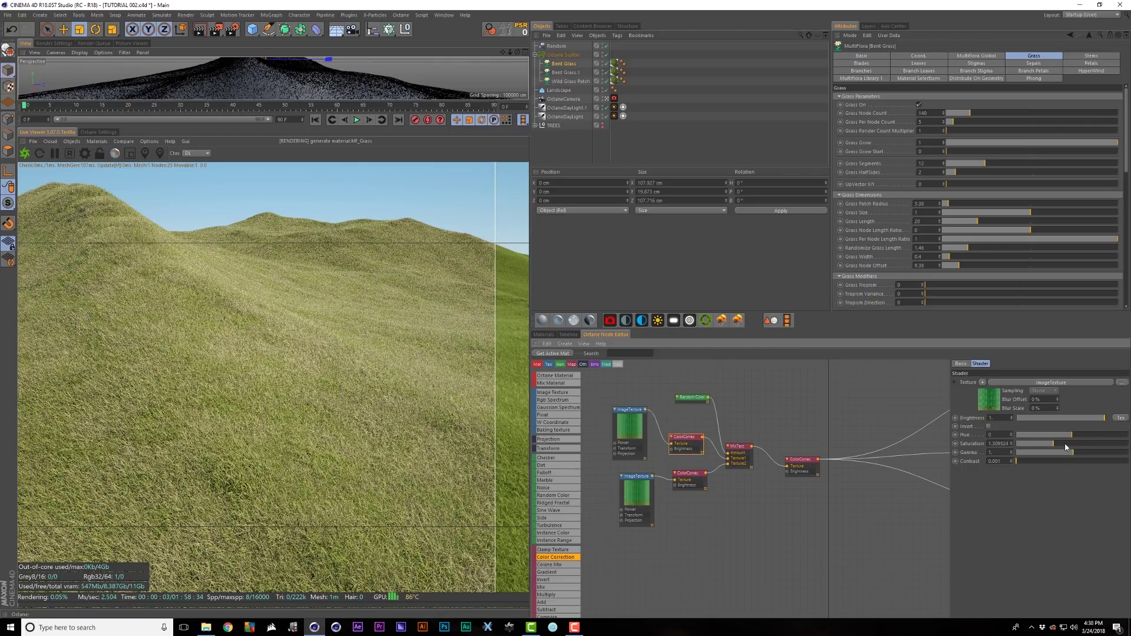
left_click_drag(1065, 447, 1079, 455)
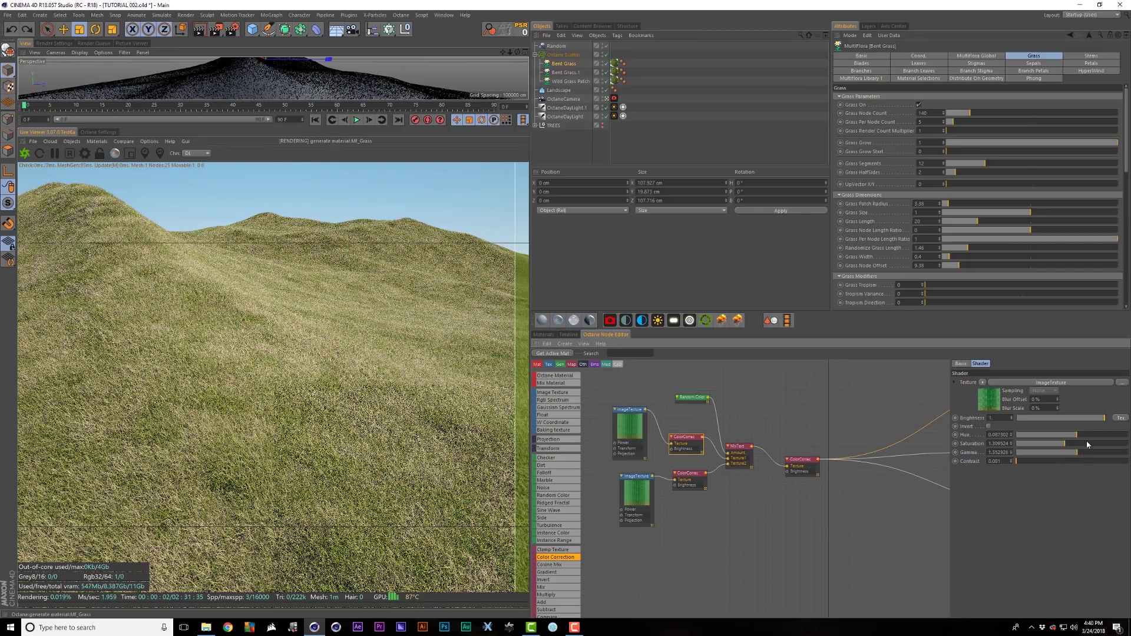
left_click(1075, 445)
left_click_drag(1074, 446, 1091, 447)
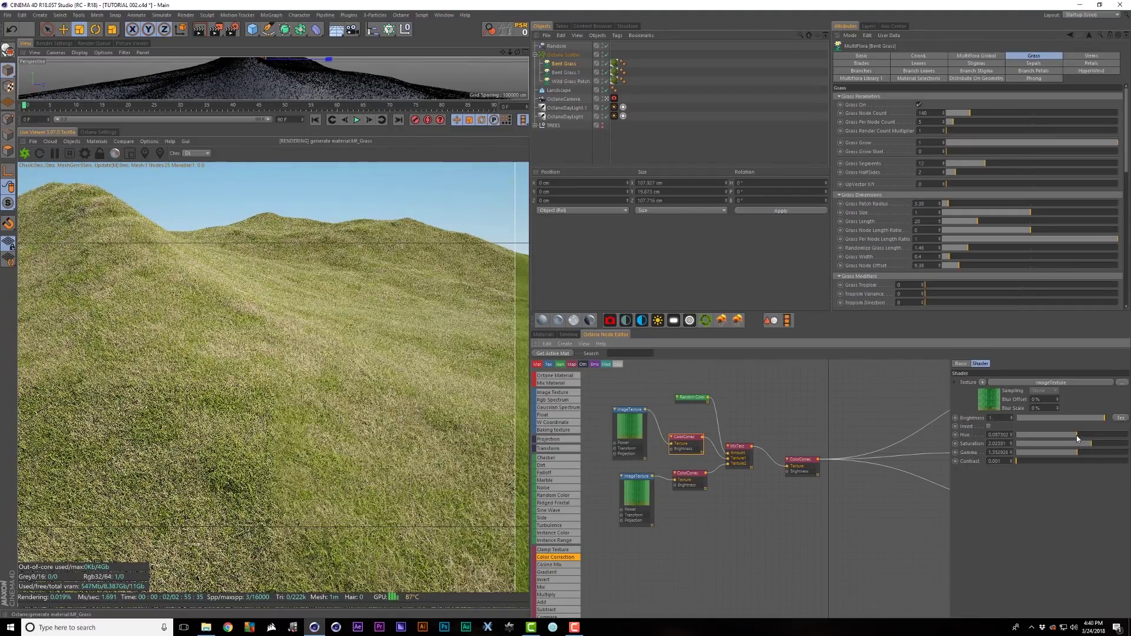
left_click_drag(1076, 436, 1069, 437)
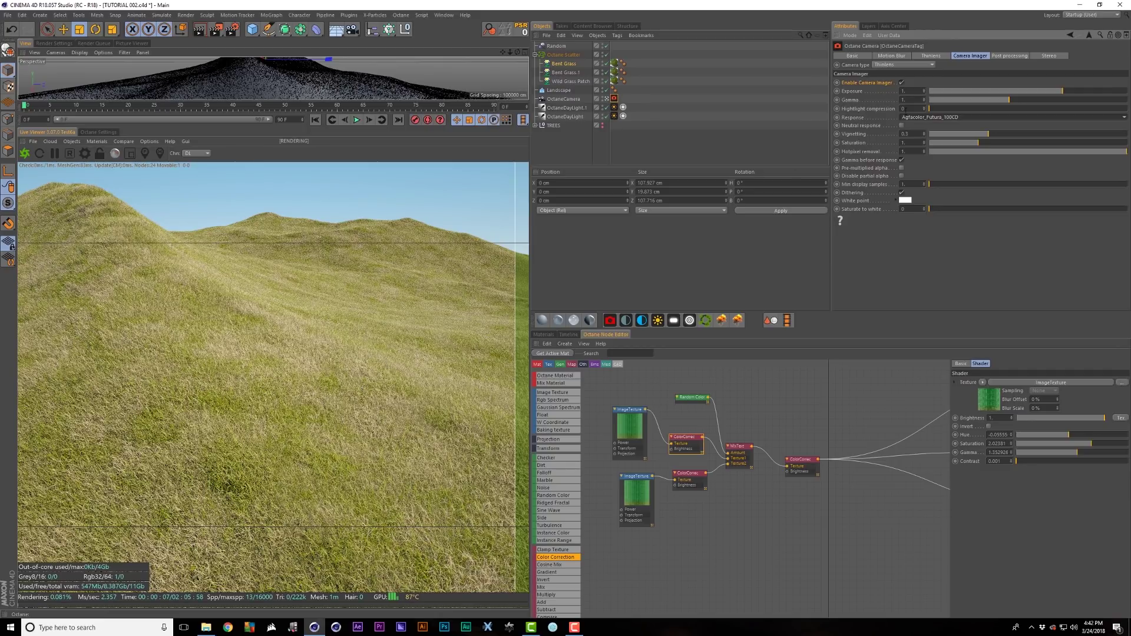
Step: Set the Octane camera's response to Ektachrome_400XCD with neutral response enabled, and tint the white point pale yellow
left_click(933, 118)
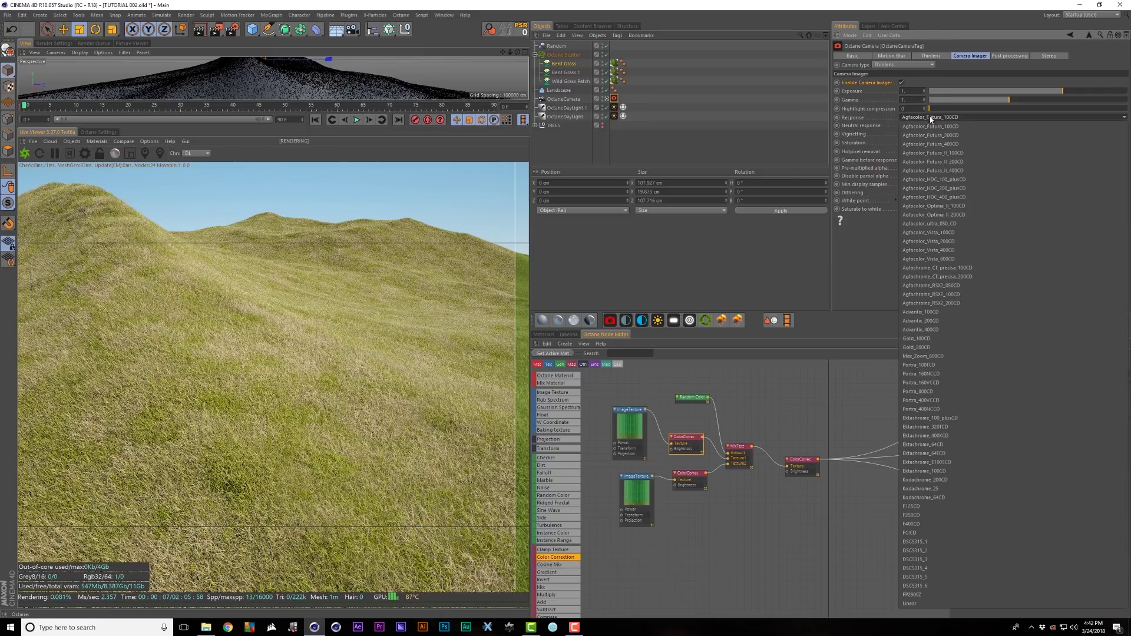
left_click(963, 436)
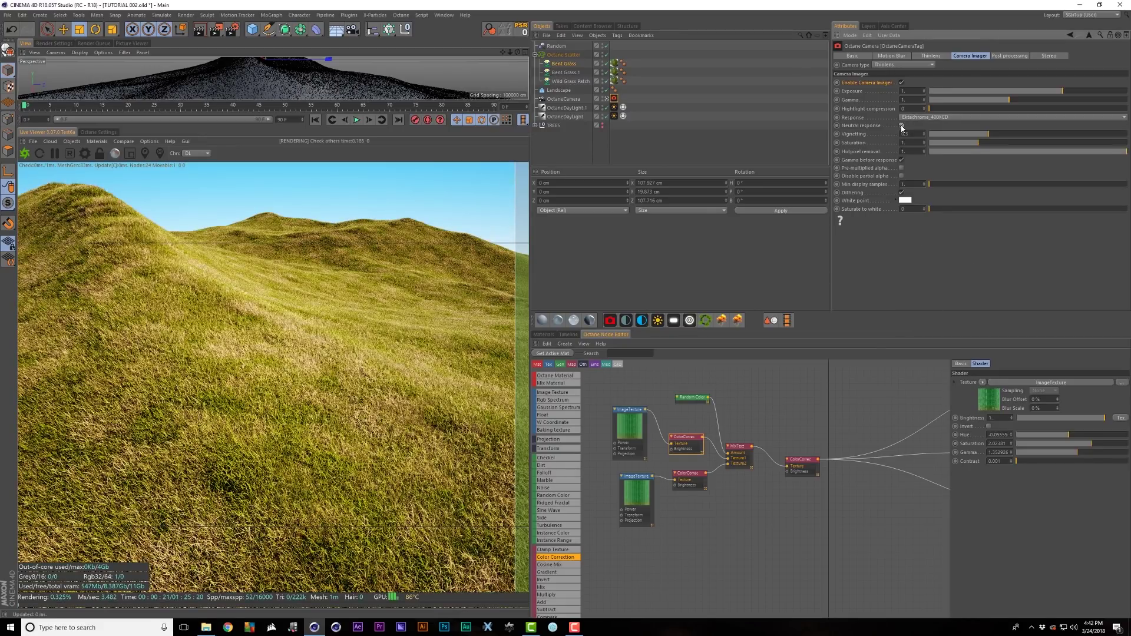
left_click(903, 201)
left_click_drag(882, 201, 900, 211)
left_click(894, 210)
left_click(892, 233)
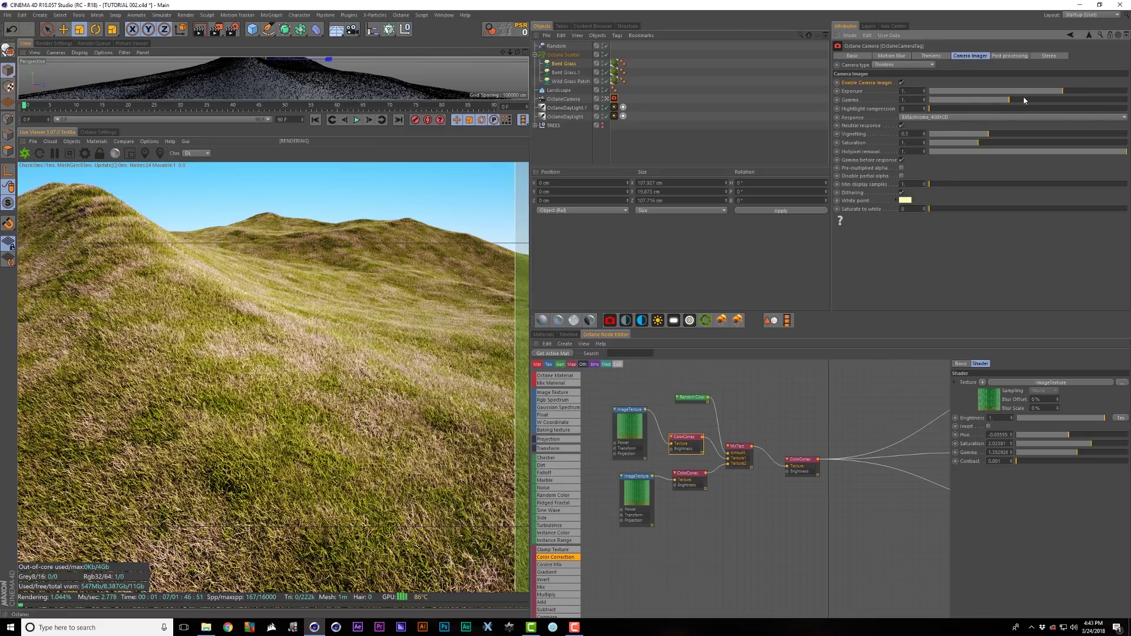
Step: Raise the camera imager's gamma and set its exposure to about 1.14, and compare the new render against the stored one
left_click_drag(1009, 100, 1066, 92)
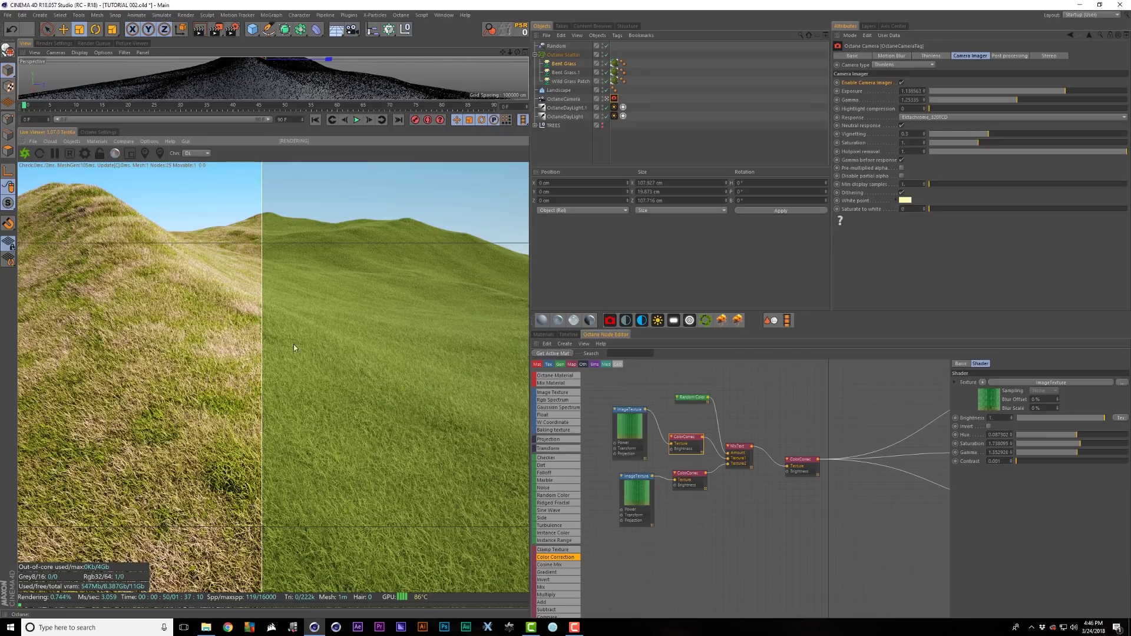
left_click_drag(262, 328, 515, 265)
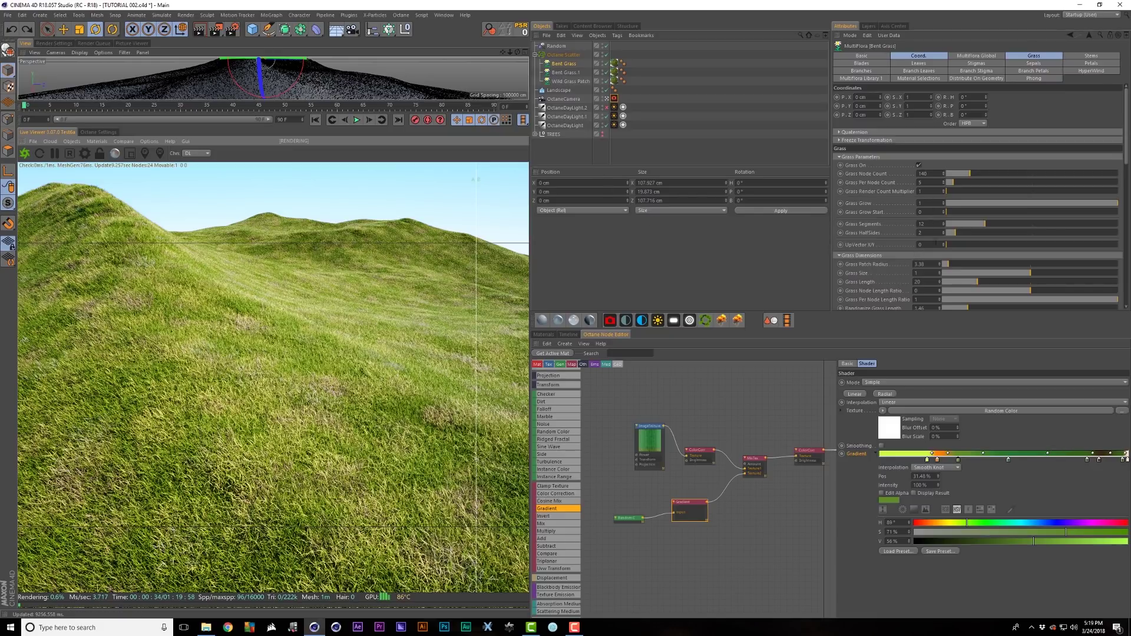
Step: Set the Bent Grass 1 object's patch radius to 0.88 and increase its grass length to almost 40
left_click(945, 265)
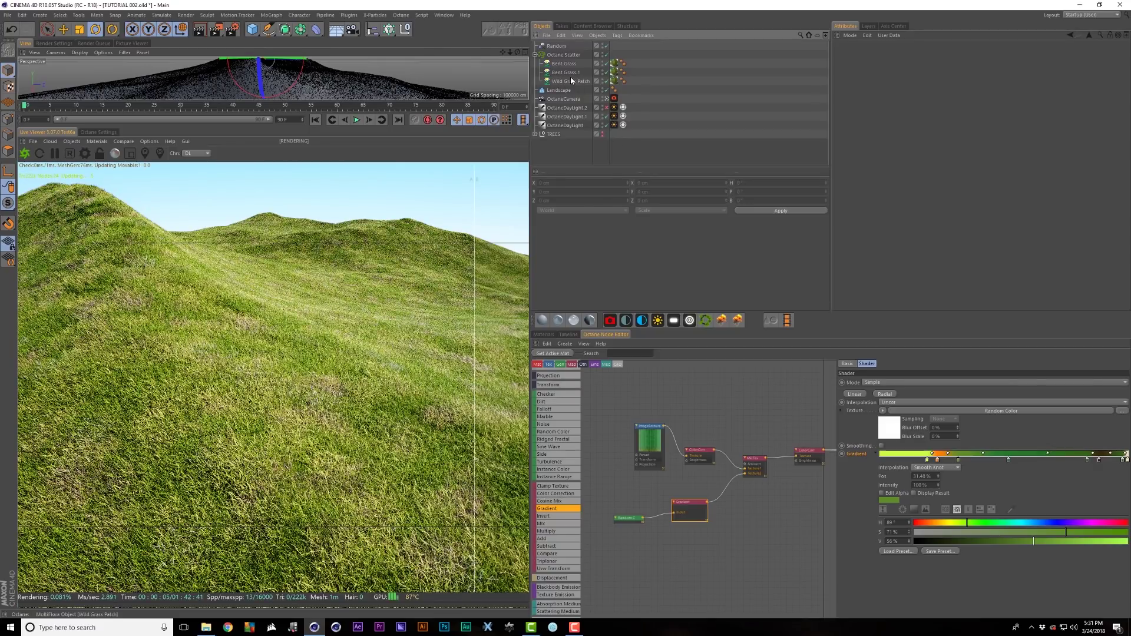
left_click(568, 73)
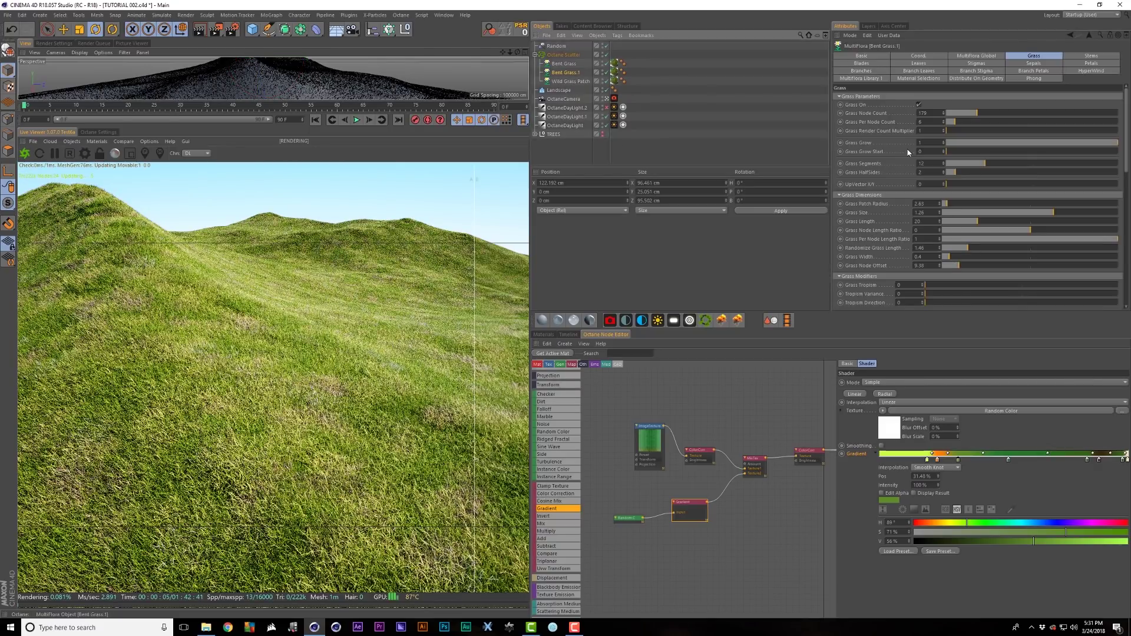
left_click(945, 204)
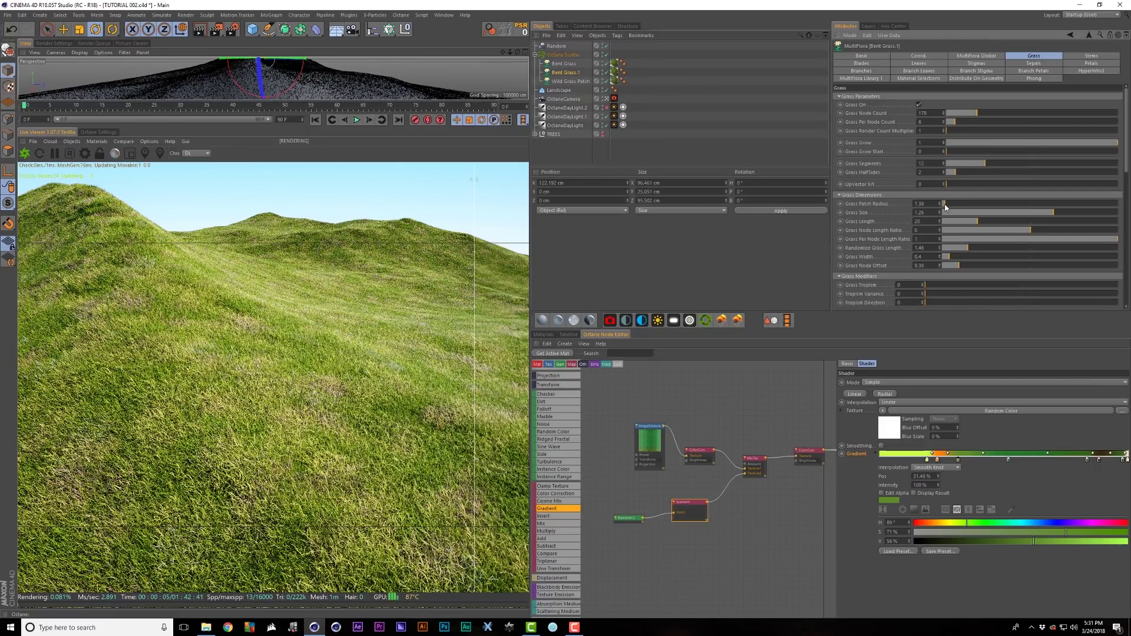
left_click_drag(944, 204, 943, 204)
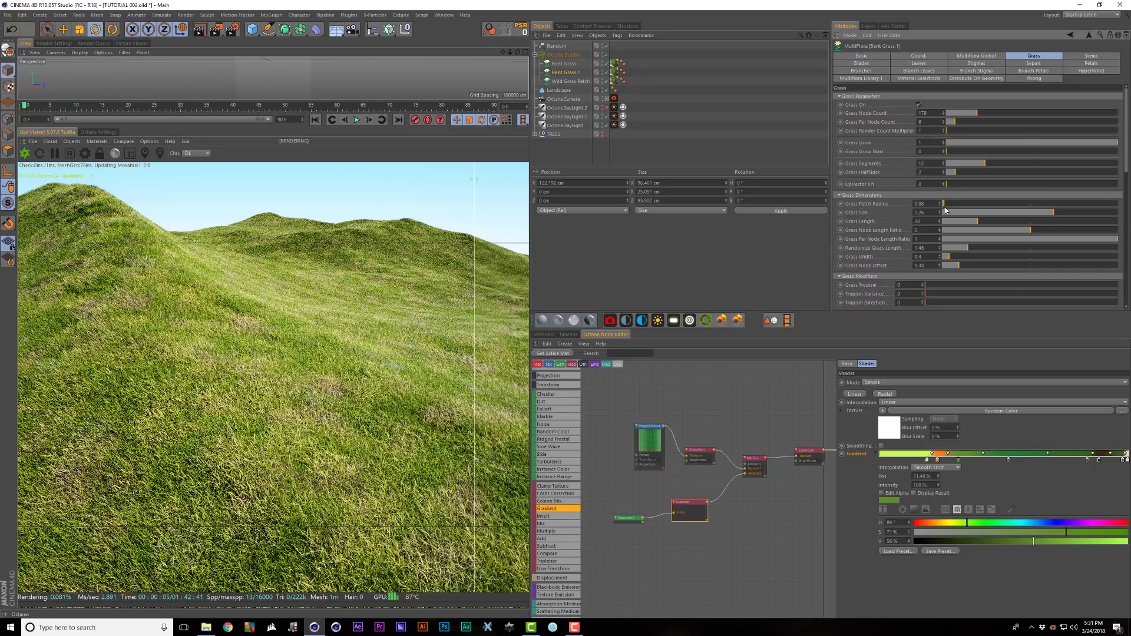
left_click(988, 223)
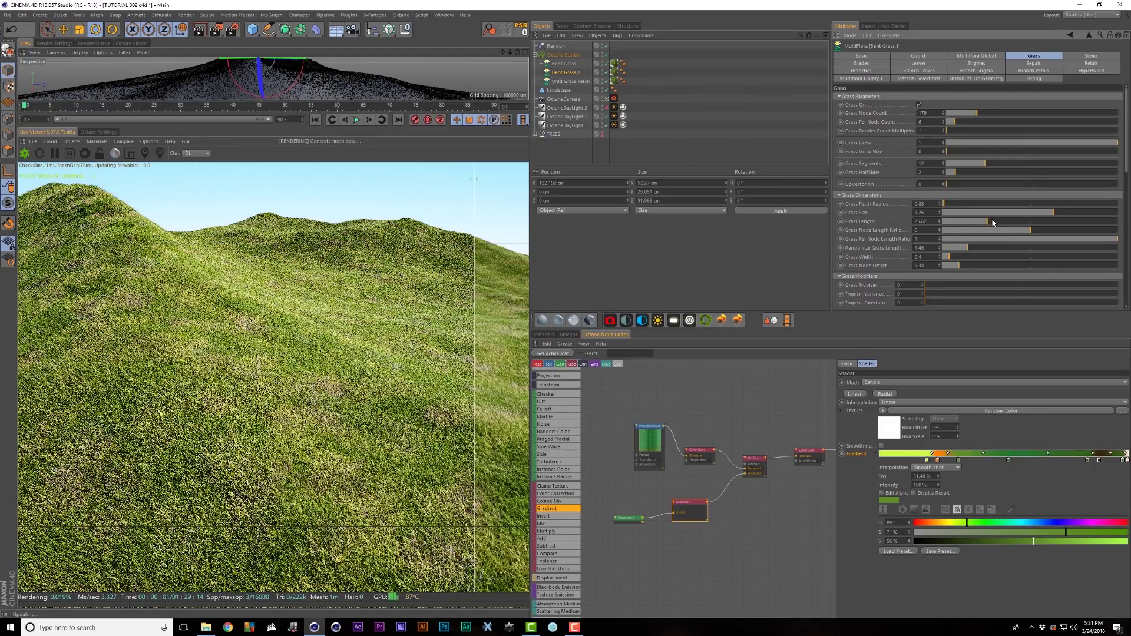
left_click(1015, 222)
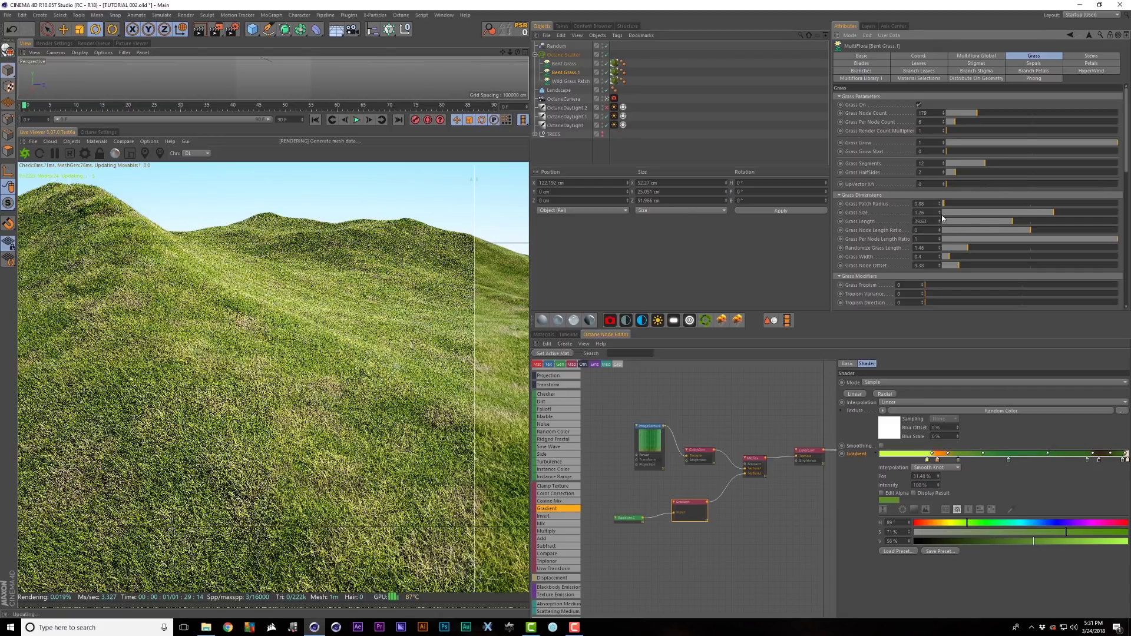
Step: Adjust the overall MultiFlora size of the Bent Grass 1 object
left_click(978, 56)
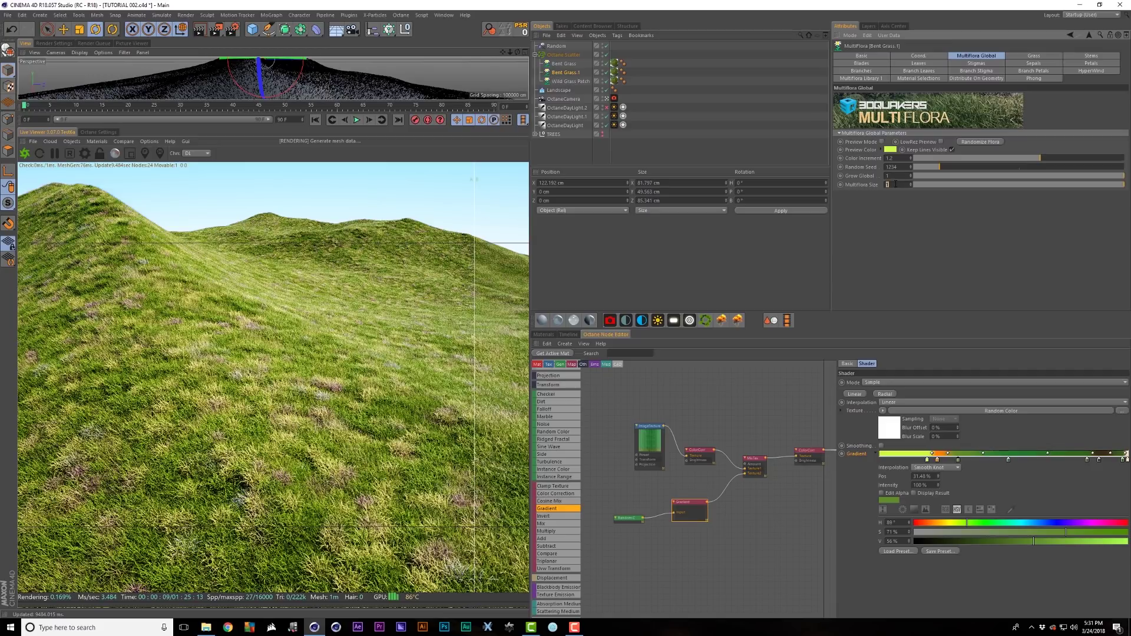
key("Return")
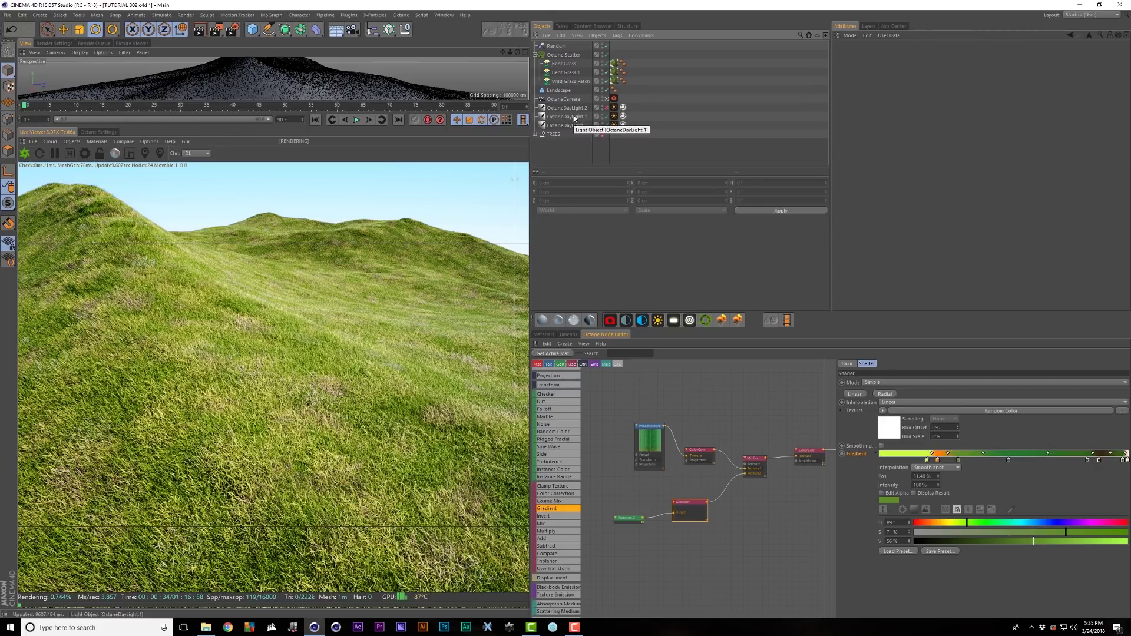
Step: Enlarge the viewport, tilt the Octane camera upward to frame the hilltops against the sky, and compare the new render with the stored one
left_click_drag(260, 127, 261, 278)
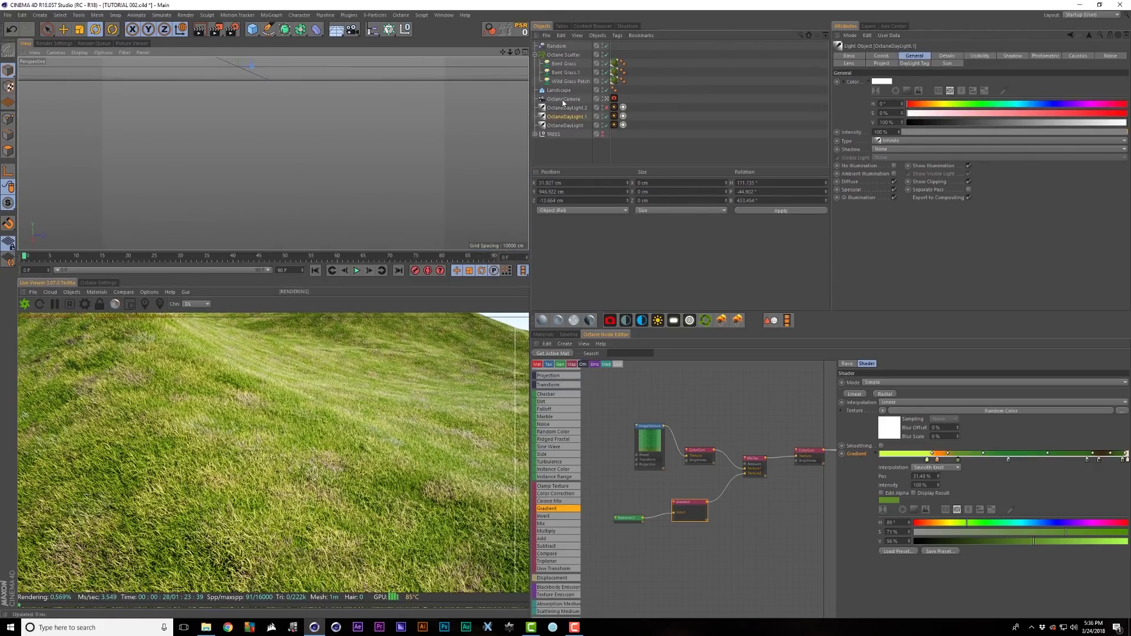
left_click(563, 100)
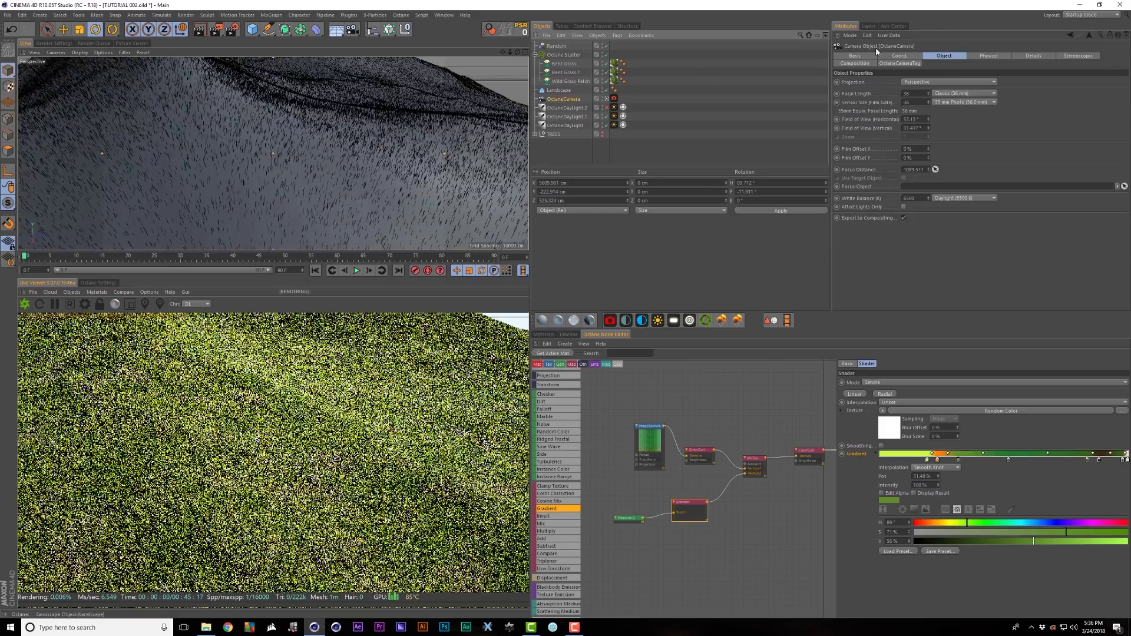
left_click(914, 56)
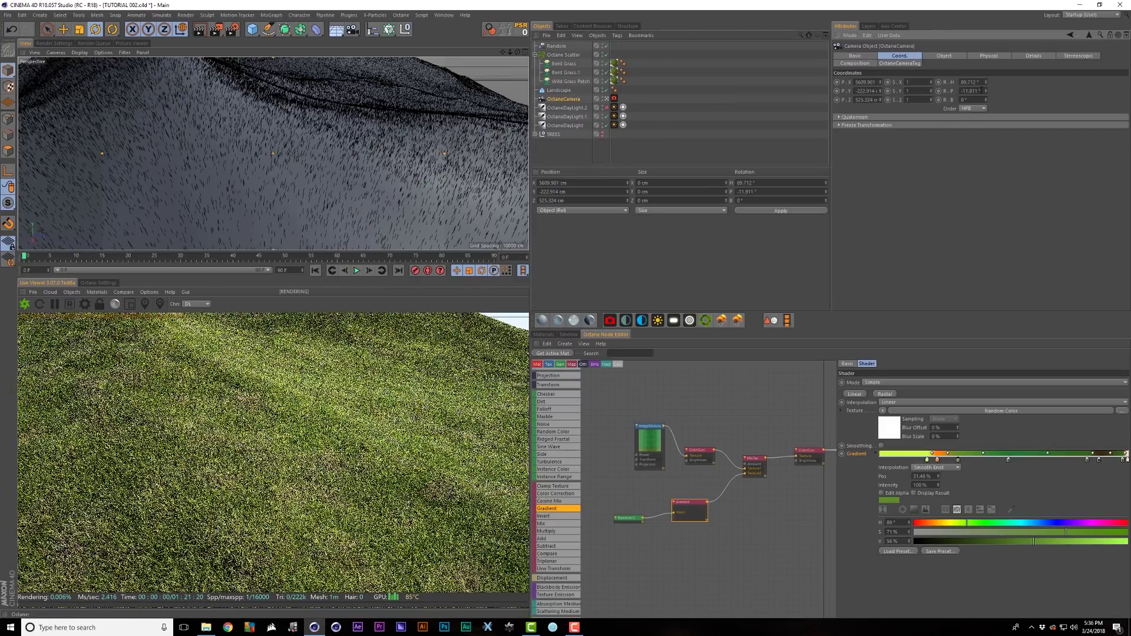
left_click_drag(986, 90, 986, 85)
left_click(563, 47)
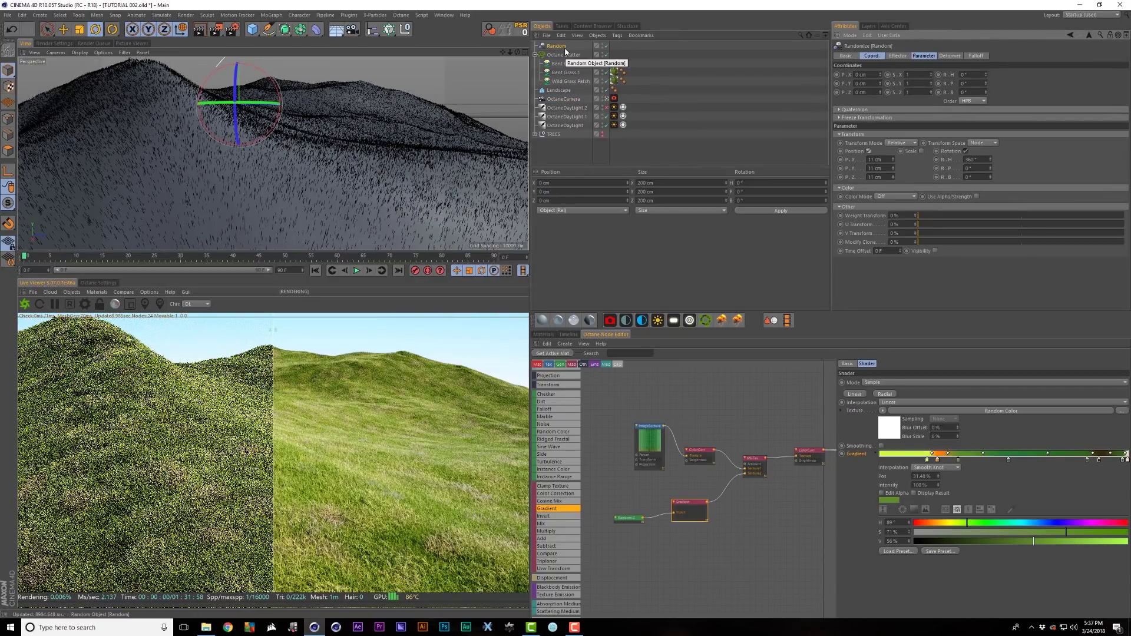
left_click_drag(273, 449, 13, 392)
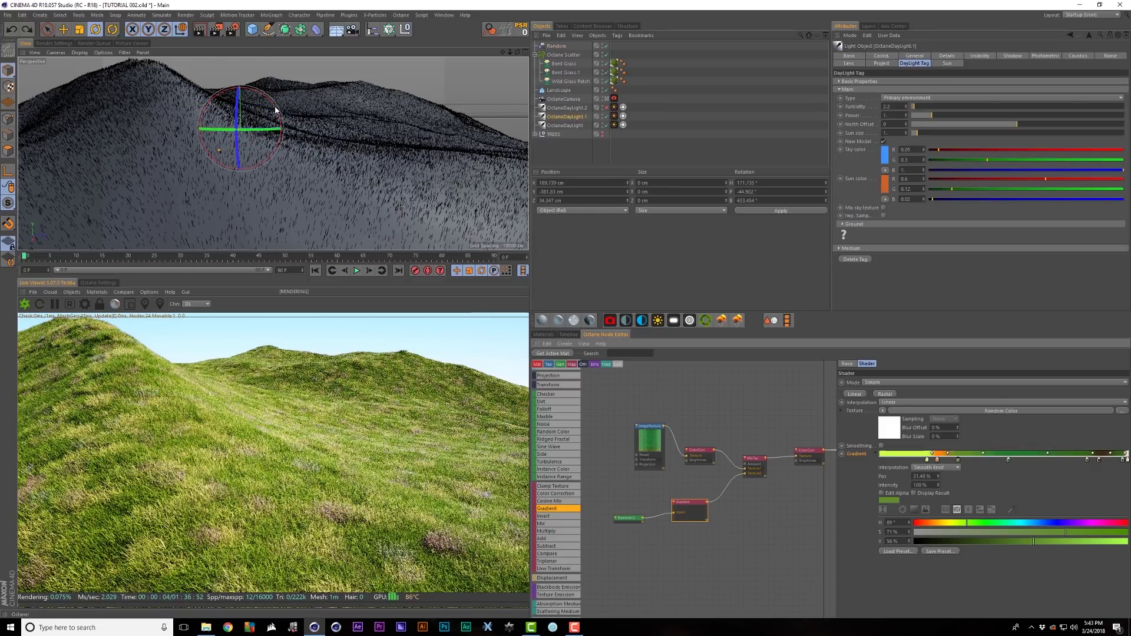
Step: Rotate OctaneDayLight.1 to a low sun pitch of about -14° and shift its north offset
mouse_move(279, 115)
left_mouse_down()
mouse_move(280, 96)
mouse_move(283, 122)
mouse_move(277, 110)
left_mouse_up()
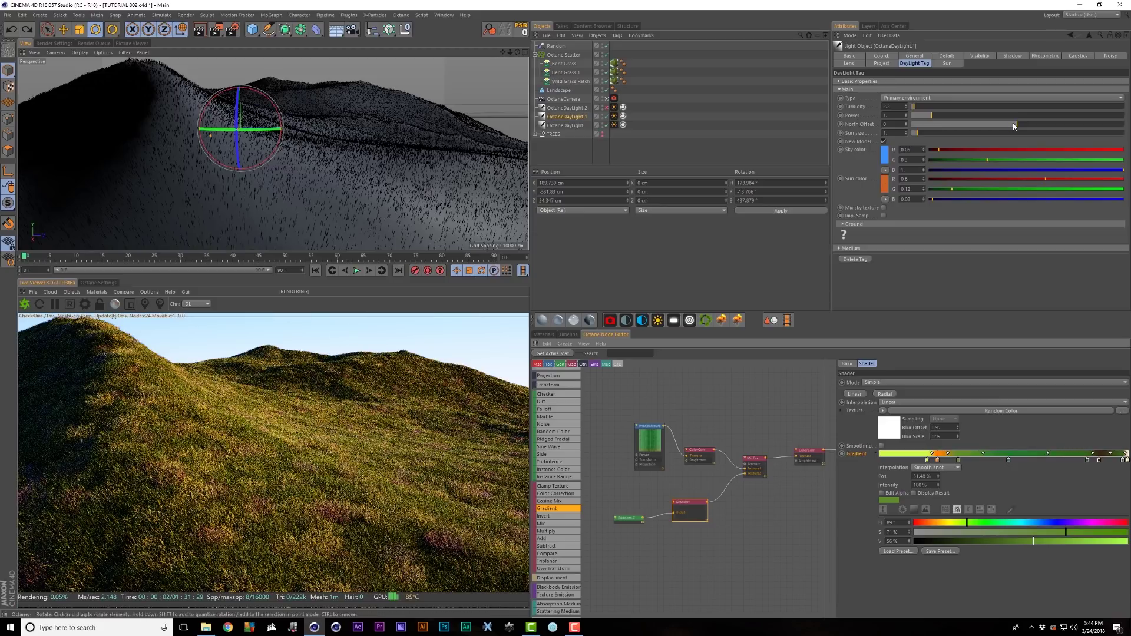
mouse_move(1014, 126)
left_mouse_down()
mouse_move(943, 126)
mouse_move(1030, 125)
mouse_move(995, 123)
left_mouse_up()
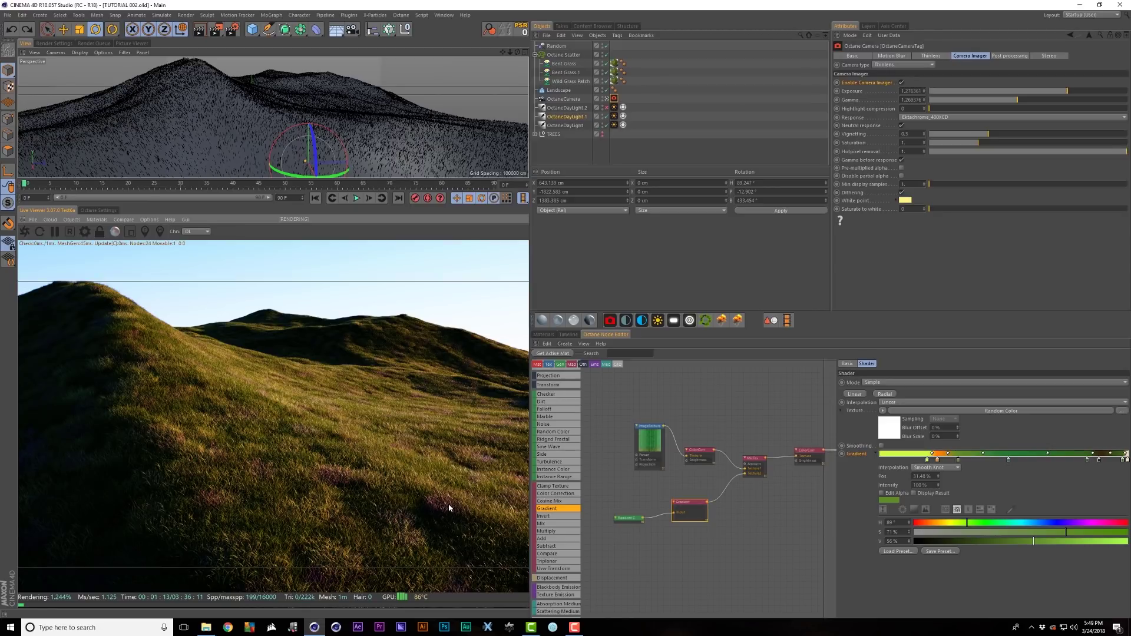
Step: Recolor the Gradient's orange knot at 23.21% to a pale yellow with 33% saturation, and fine-tune its hue
double_click(938, 460)
left_click(937, 471)
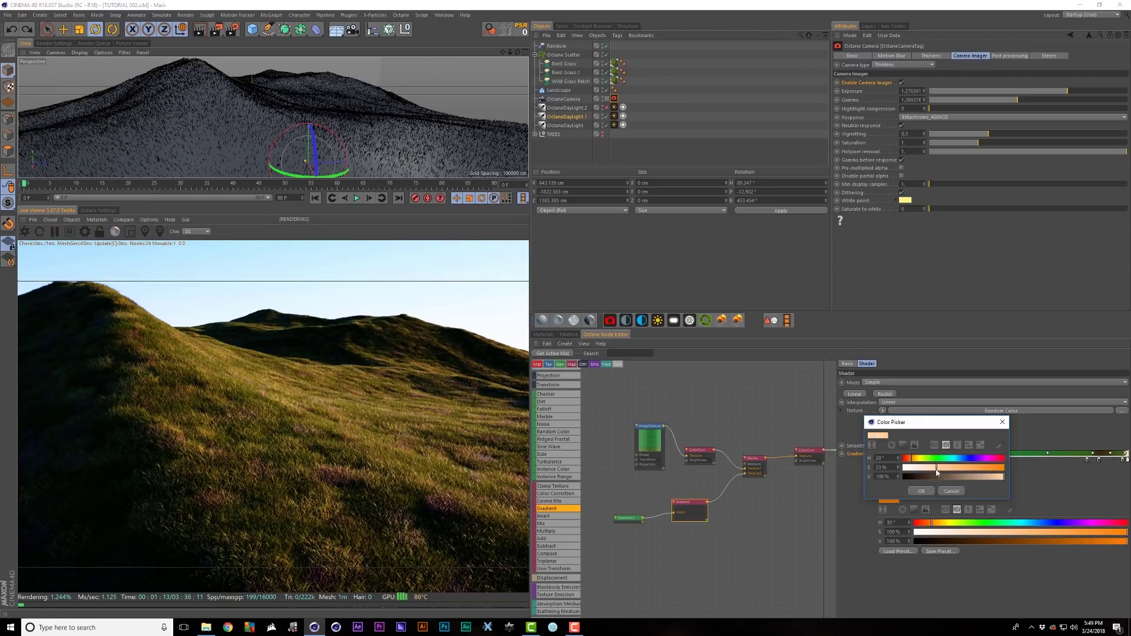
left_click(921, 492)
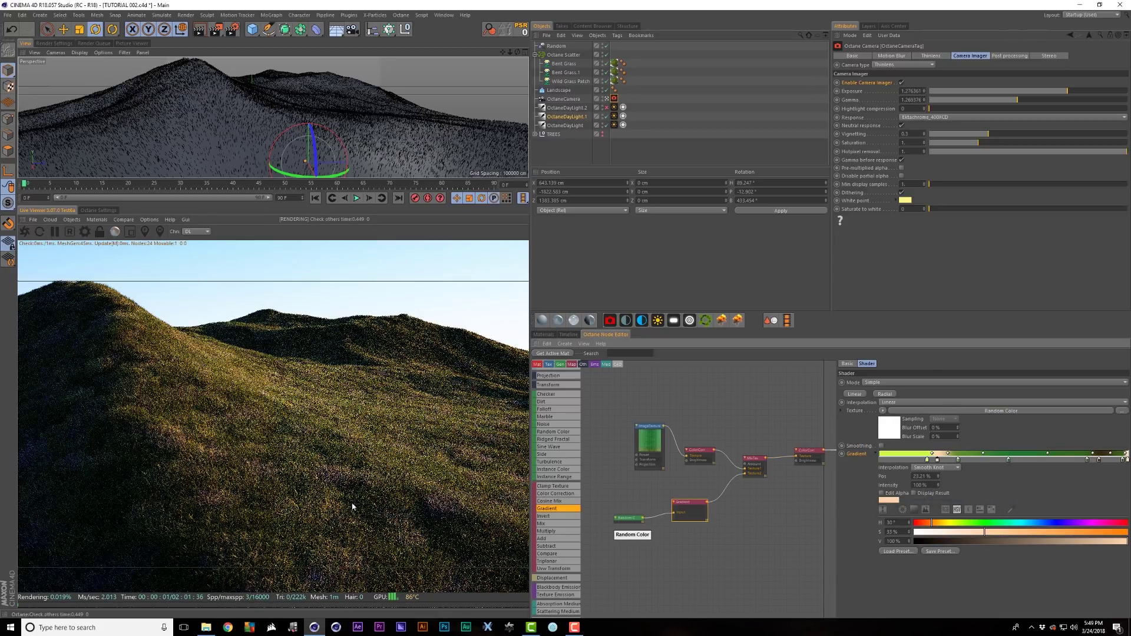
double_click(937, 460)
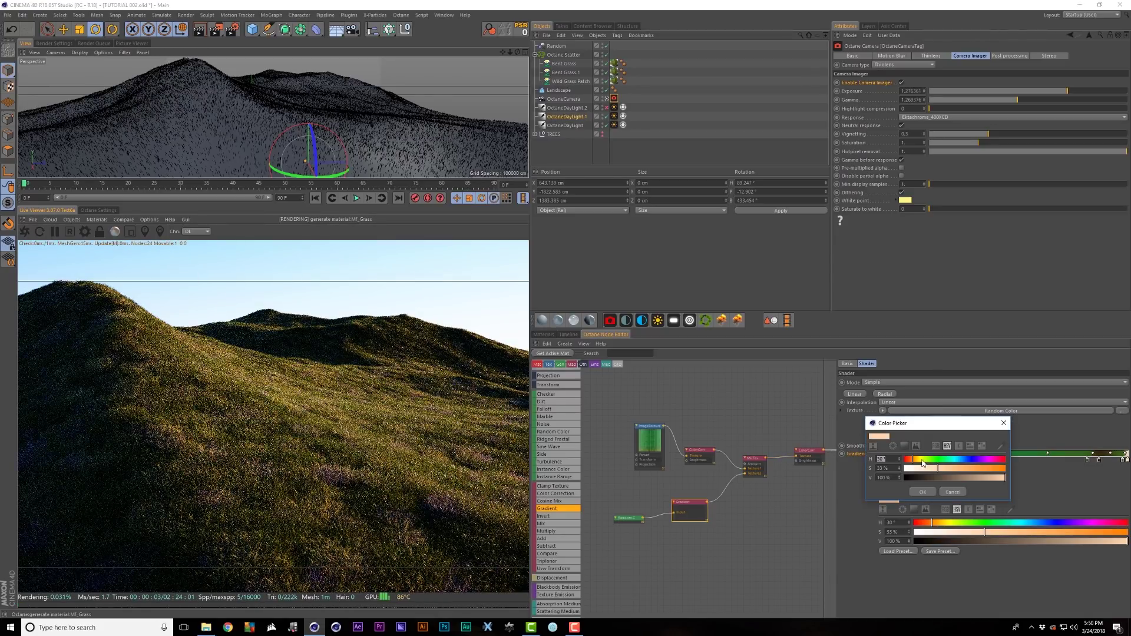
left_click(923, 459)
left_click(923, 493)
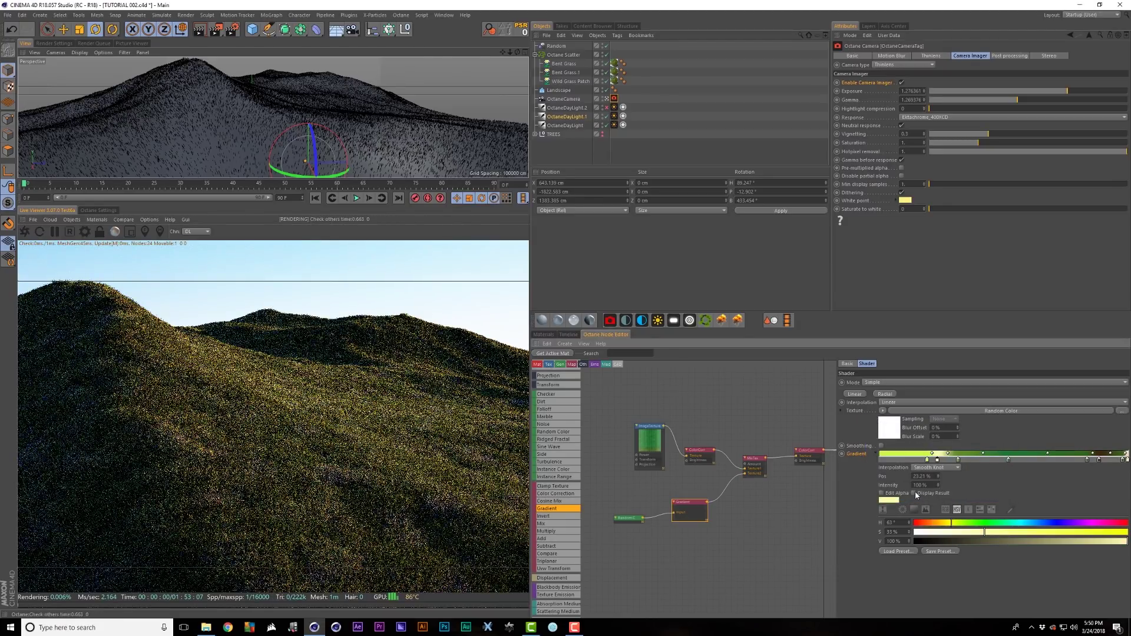
double_click(937, 459)
left_click_drag(941, 460, 937, 462)
left_click(927, 493)
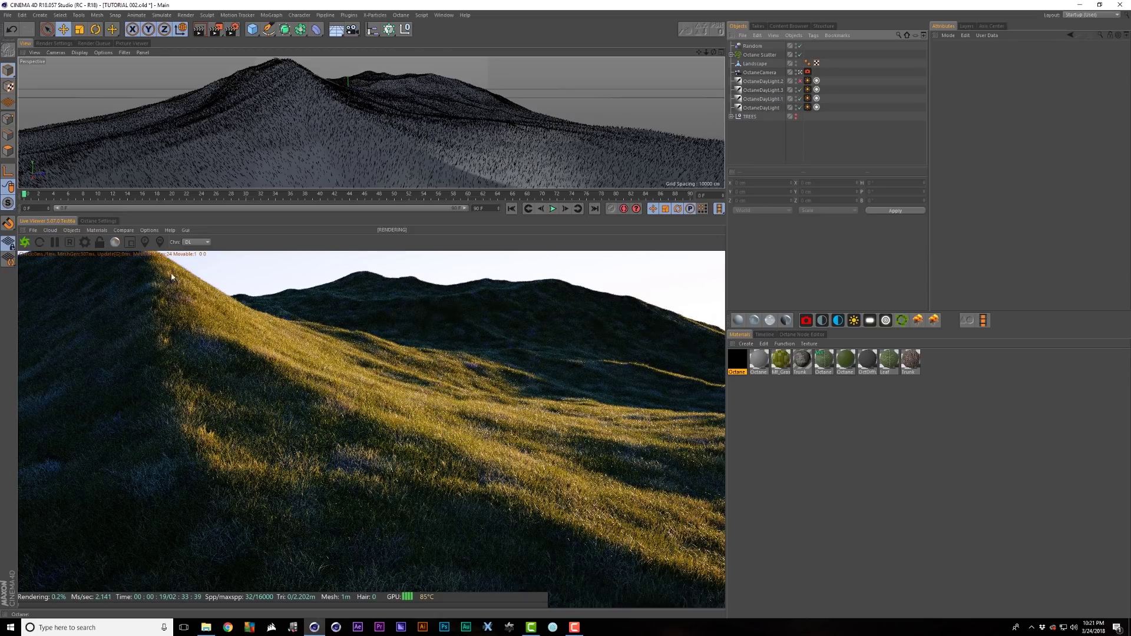
Step: Pause the Octane live render, and disable the Octane Scatter object to expose the bare landscape in a taller viewport
left_click(54, 242)
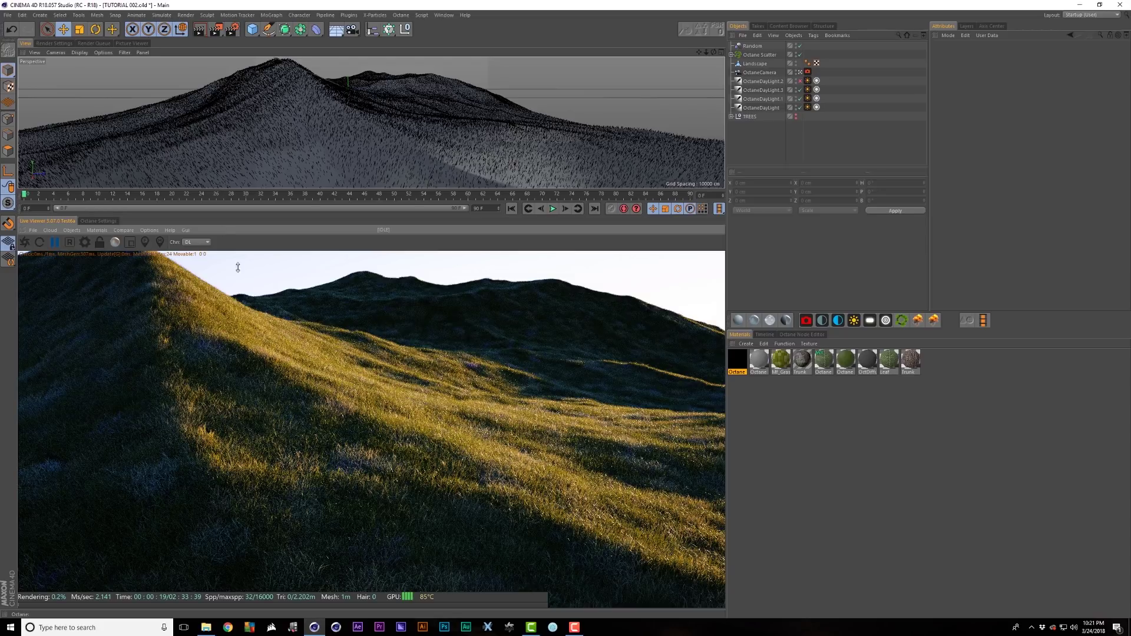
left_click_drag(237, 267, 247, 443)
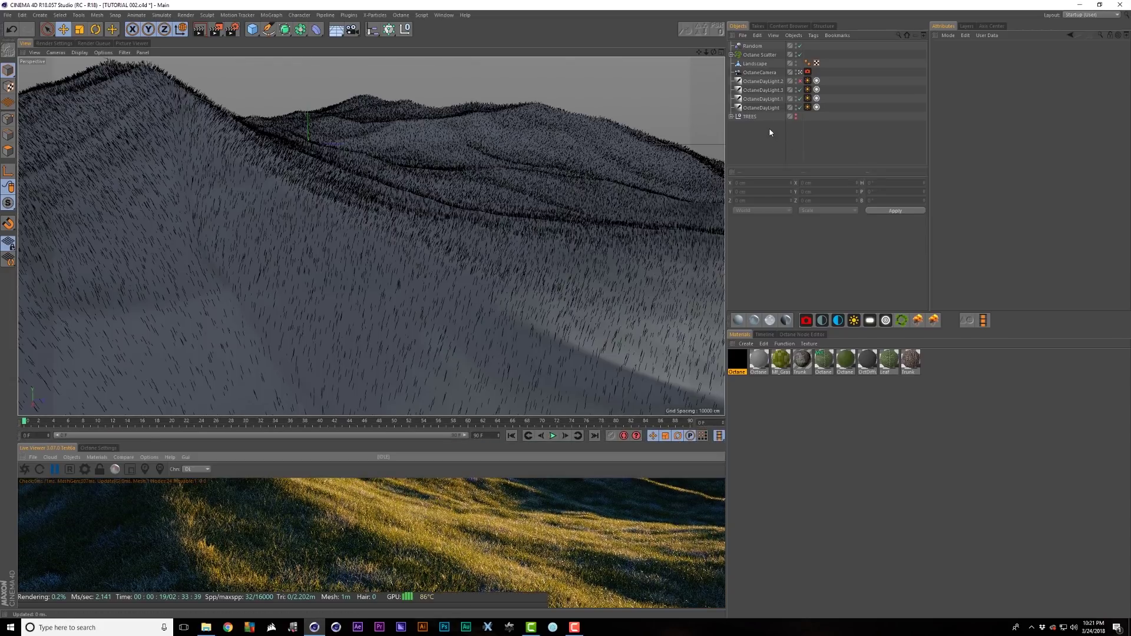
left_click(763, 55)
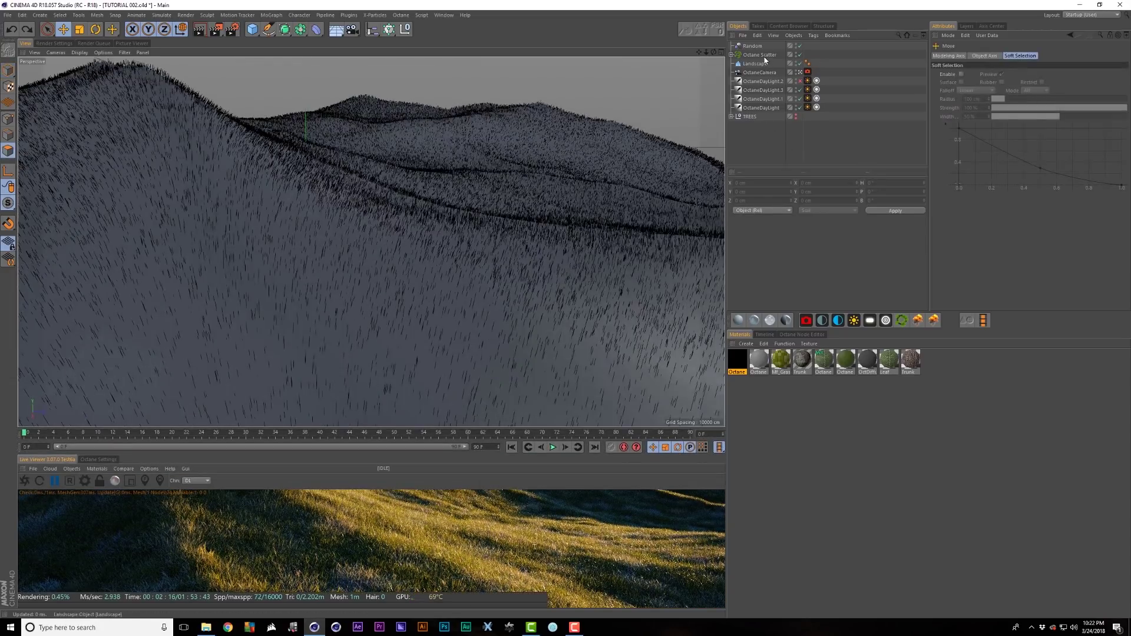
left_click(800, 54)
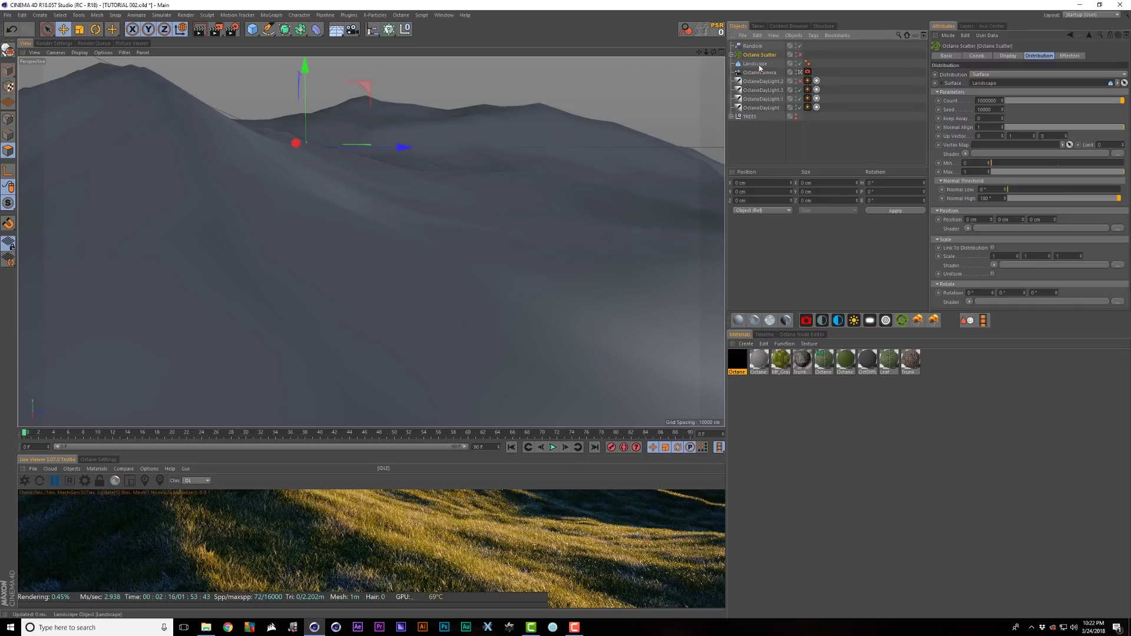
Step: Set the Landscape object's width and depth segments to 1000 and convert it to an editable polygon object
left_click(758, 64)
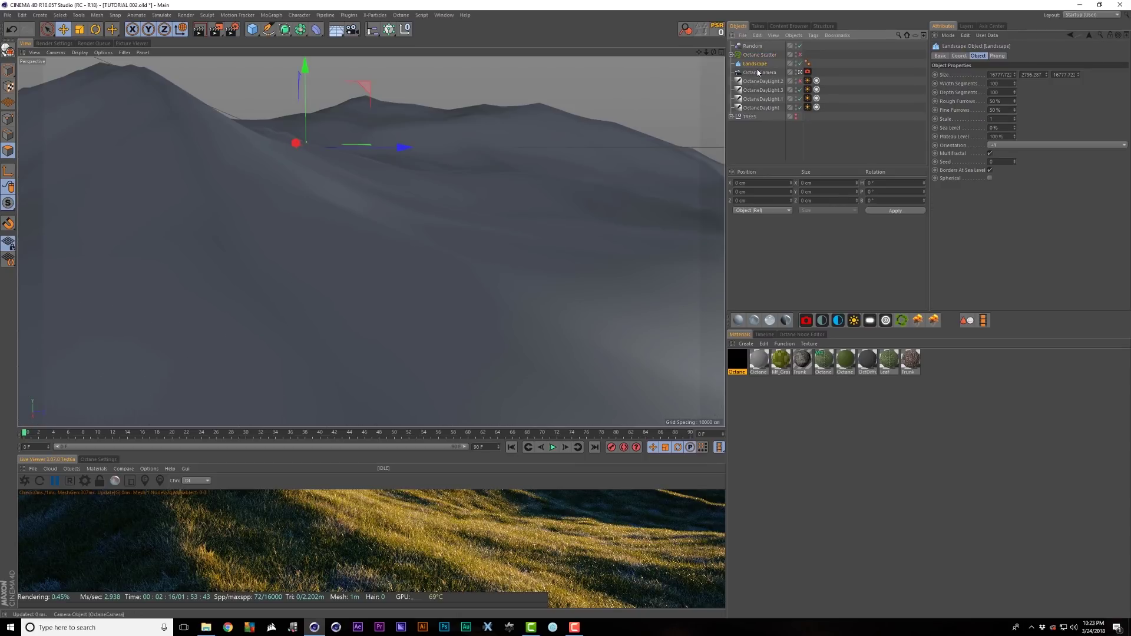
left_click(1004, 84)
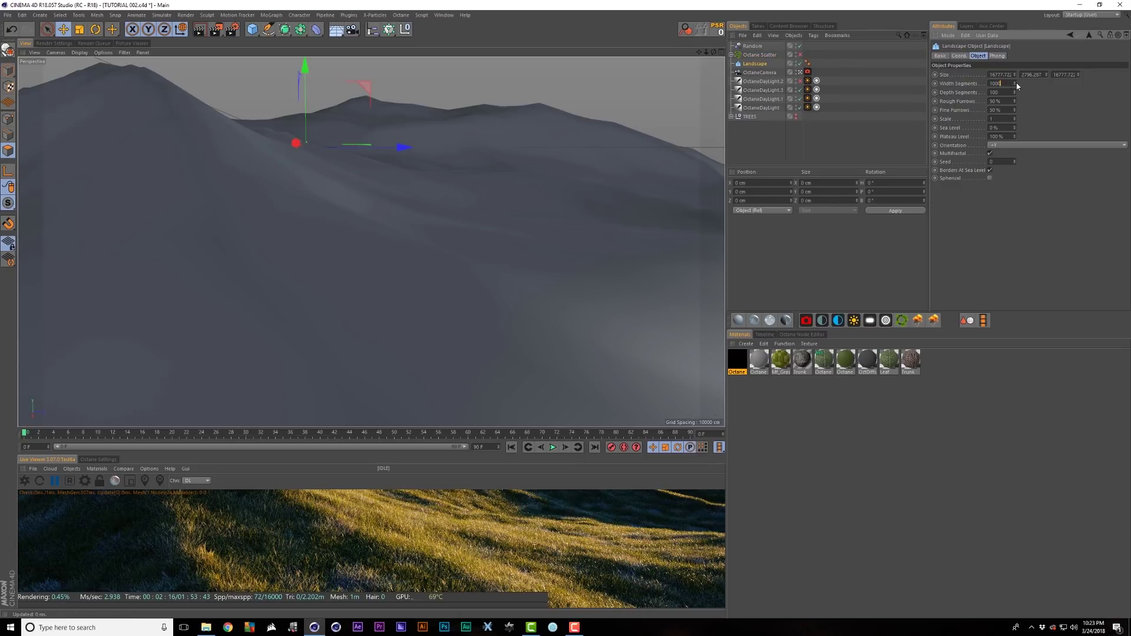
type("0")
key("Tab")
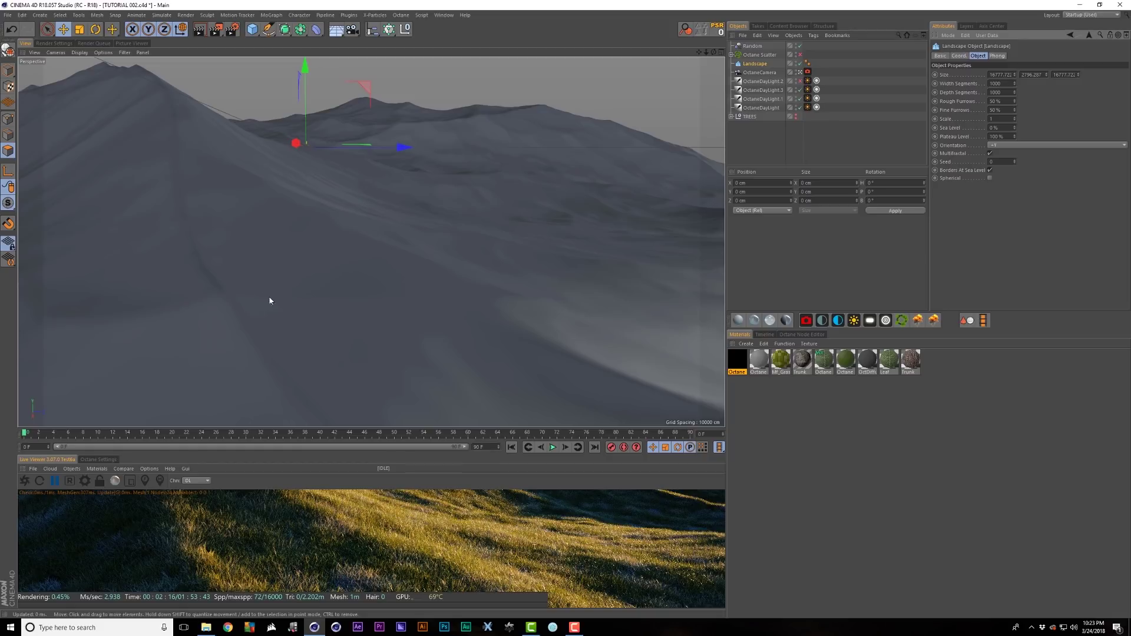
left_click(756, 64)
key("c")
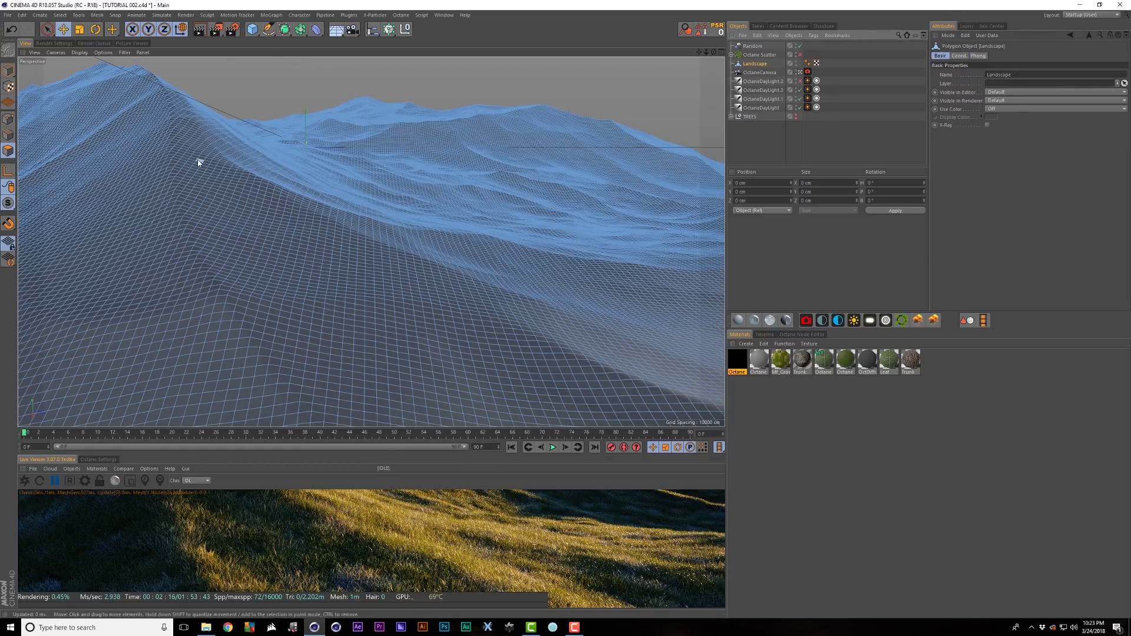
Step: Paint a Live Selection of polygons as a curved path across the foreground hill, with a second branch over the distant hills
key("9")
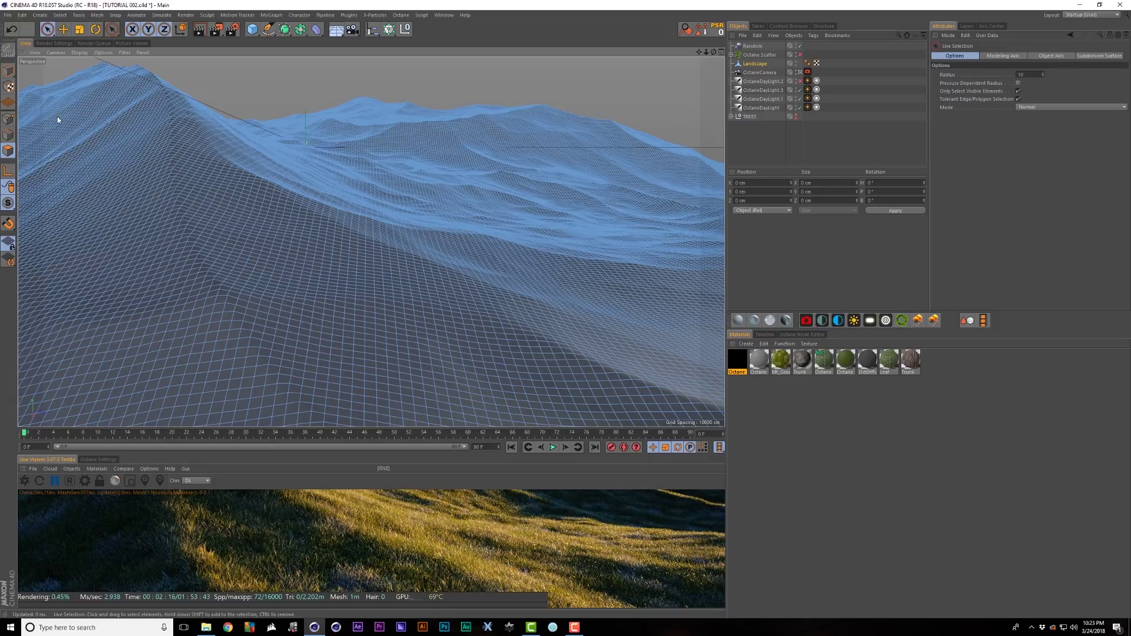
mouse_move(58, 120)
left_mouse_down()
mouse_move(212, 361)
mouse_move(336, 361)
mouse_move(401, 313)
mouse_move(469, 227)
left_mouse_up()
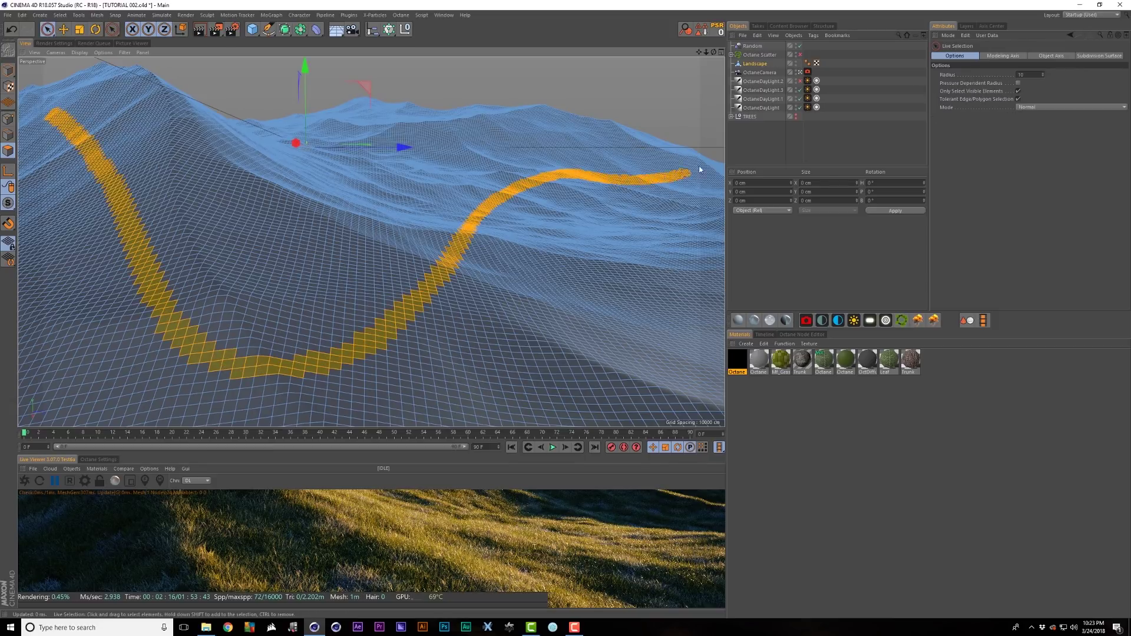
left_click_drag(700, 170, 714, 159)
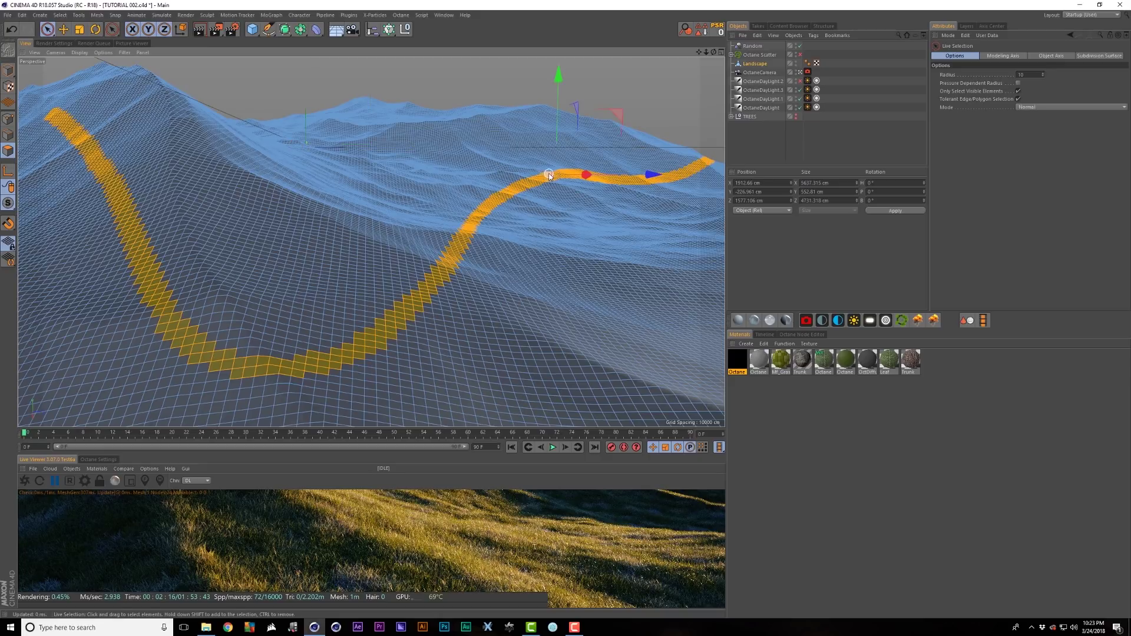
mouse_move(549, 176)
left_mouse_down("shift")
mouse_move(494, 180)
mouse_move(335, 151)
mouse_move(280, 126)
left_mouse_up("shift")
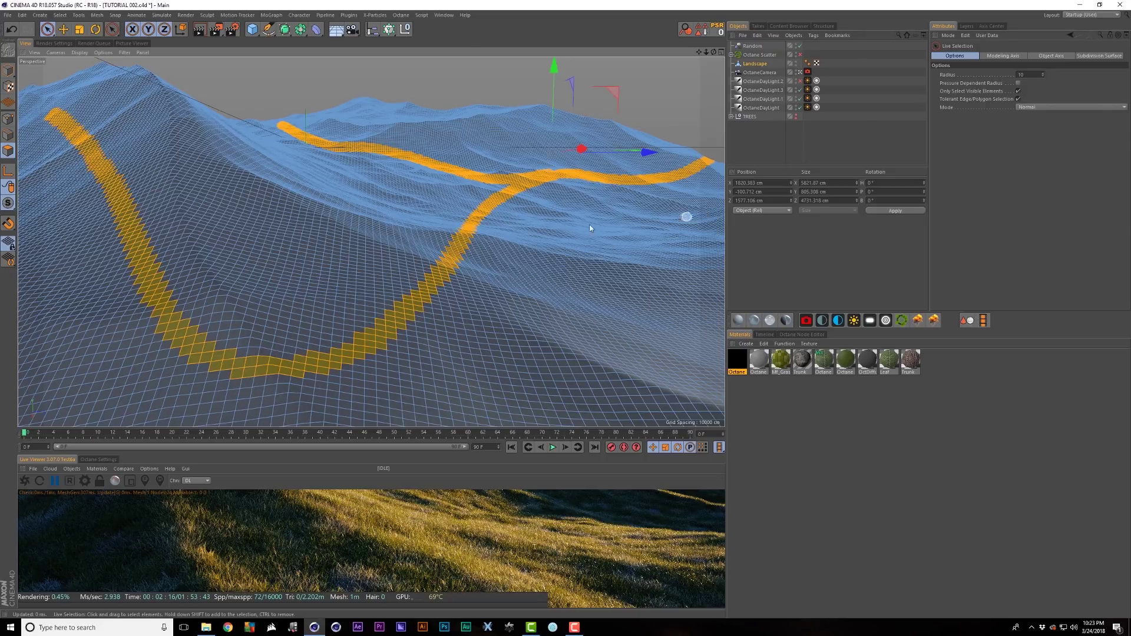
Step: Add the missed polygons hidden behind the hills to the path selection, joining the foreground path and both distant branches at their junction
left_click_drag(469, 159, 462, 214, "alt")
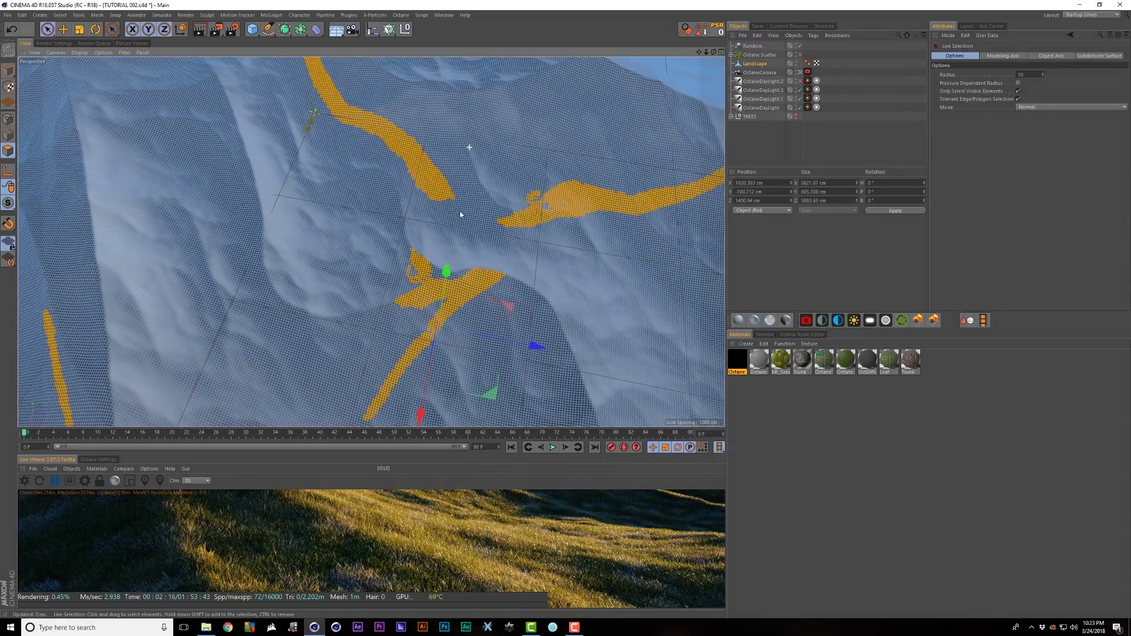
key("ctrl+shift+z")
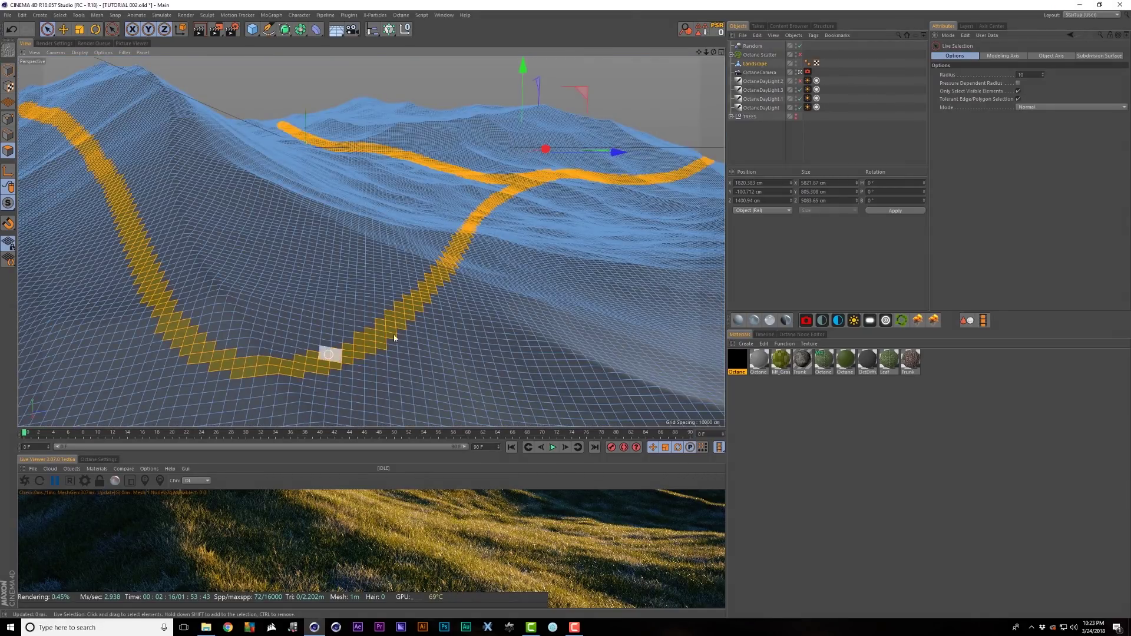
left_click_drag(480, 205, 444, 259, "alt")
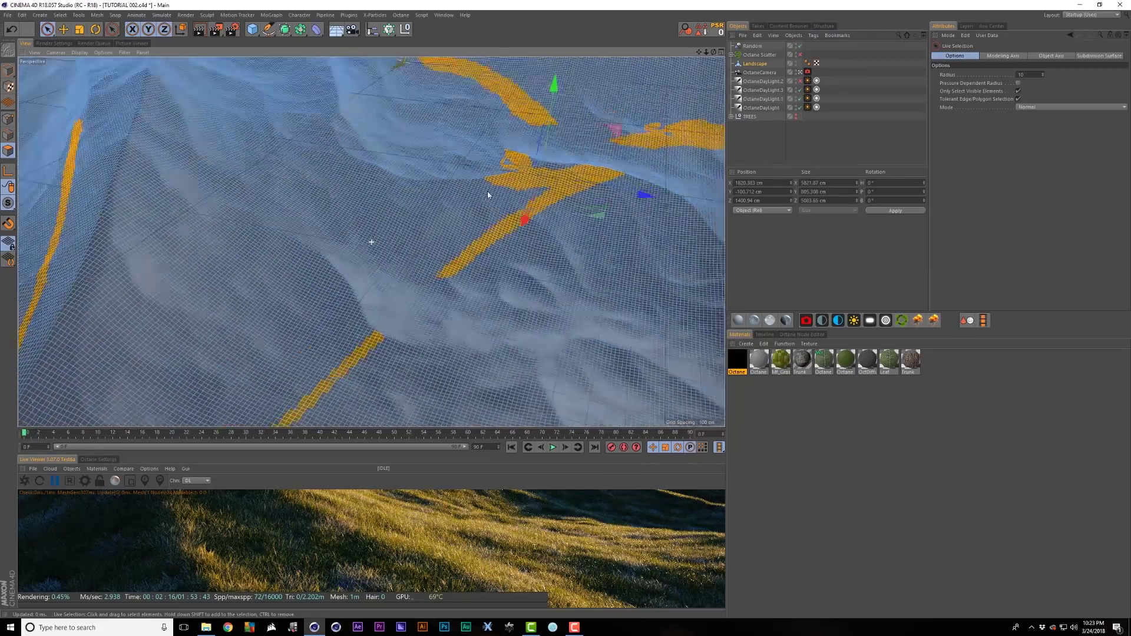
middle_click_drag(490, 194, 441, 336, "alt")
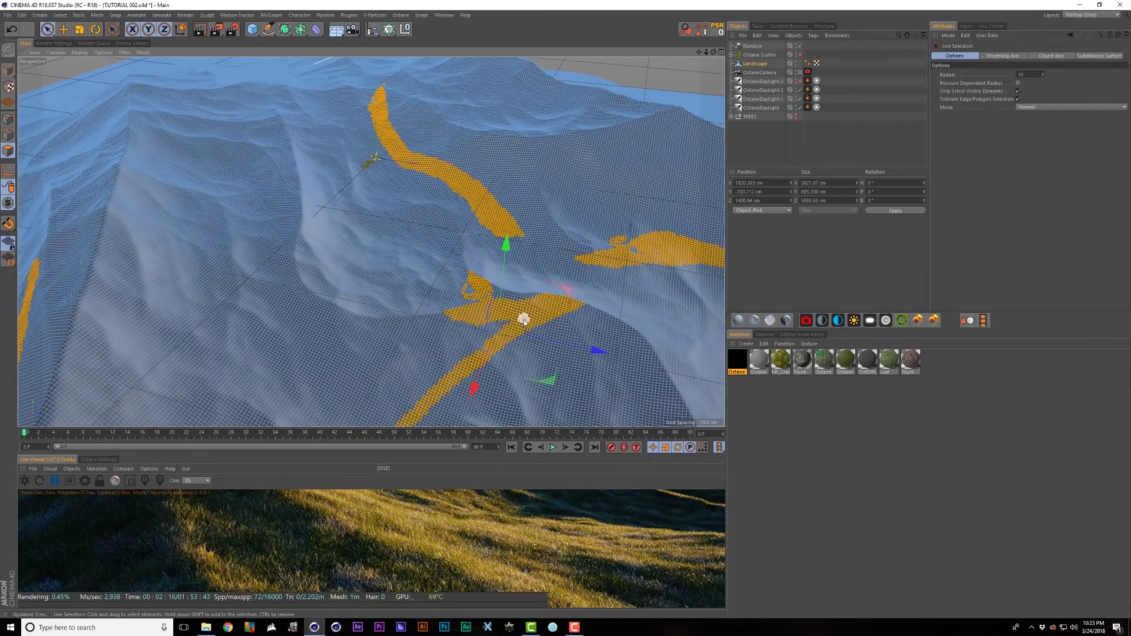
middle_click_drag(505, 334, 557, 157, "alt")
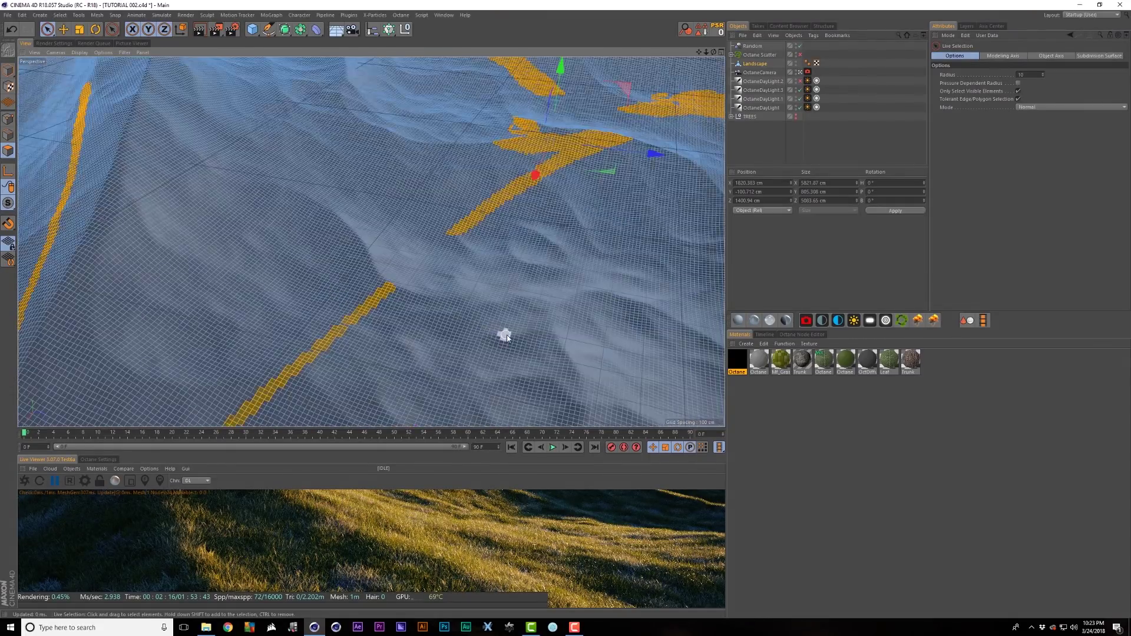
left_click_drag(339, 324, 410, 256, "alt")
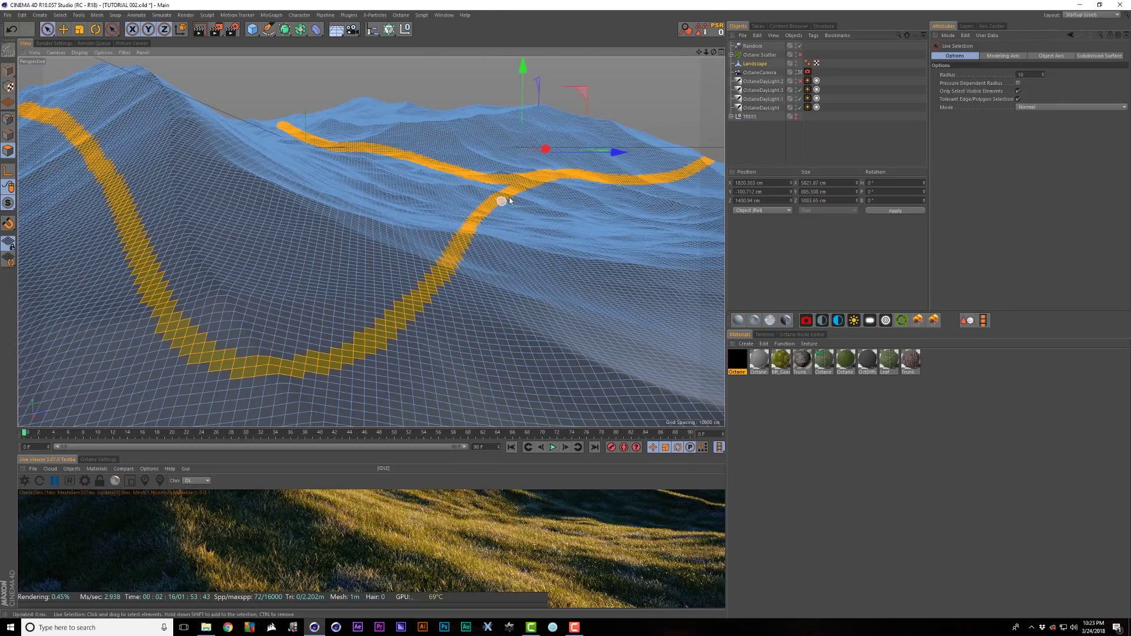
mouse_move(497, 192)
left_mouse_down("alt")
mouse_move(352, 336)
mouse_move(426, 258)
mouse_move(545, 182)
mouse_move(523, 250)
mouse_move(488, 248)
mouse_move(513, 240)
mouse_move(475, 208)
mouse_move(494, 179)
mouse_move(506, 201)
left_mouse_up("alt")
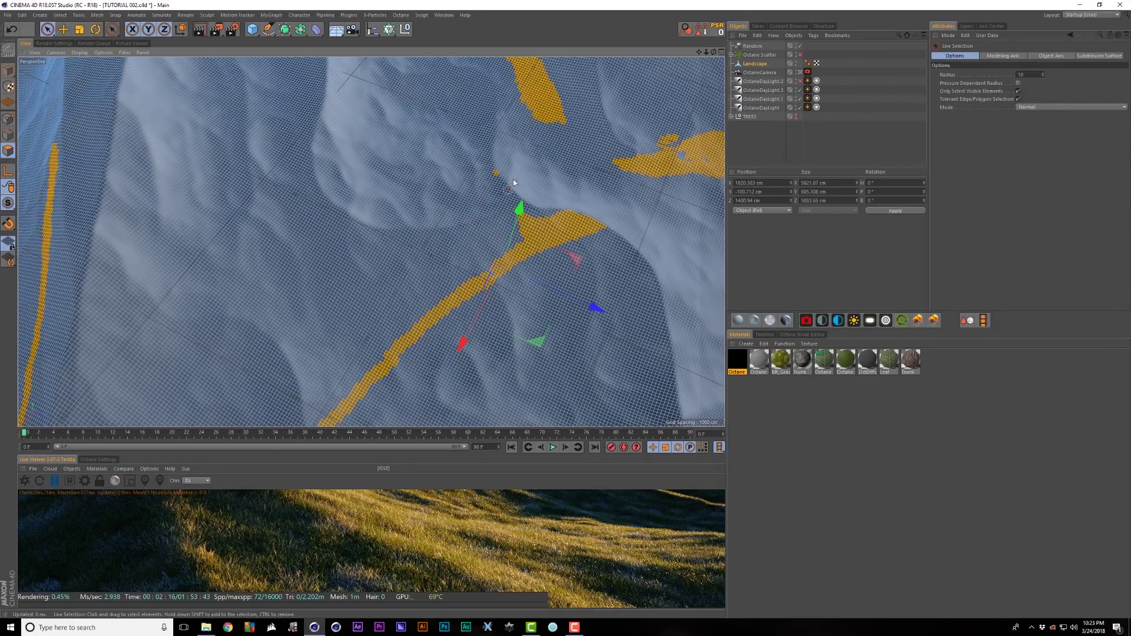
middle_click_drag(525, 174, 523, 172)
mouse_move(545, 185)
left_mouse_down("shift")
mouse_move(537, 126)
mouse_move(565, 202)
mouse_move(580, 205)
mouse_move(718, 153)
left_mouse_up("shift")
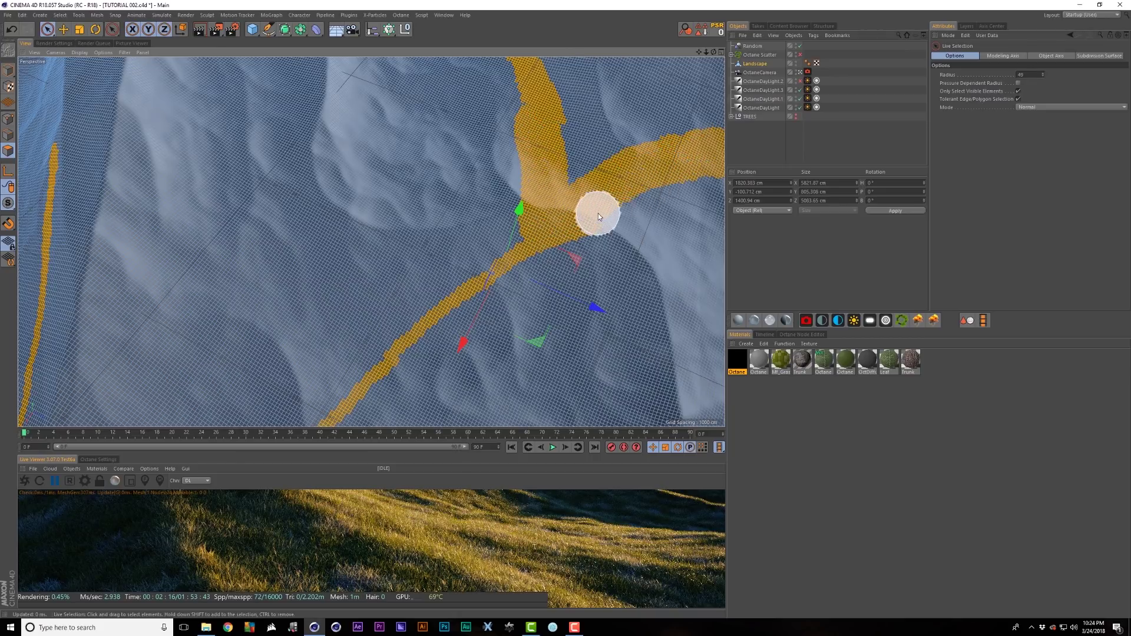
Step: Close the remaining gap in the path selection near the far end of the distant right-hand branch, and return to the camera's view
middle_click_drag(656, 176, 417, 296, "alt")
mouse_move(617, 291)
middle_mouse_down()
mouse_move(602, 291)
mouse_move(647, 280)
middle_mouse_up()
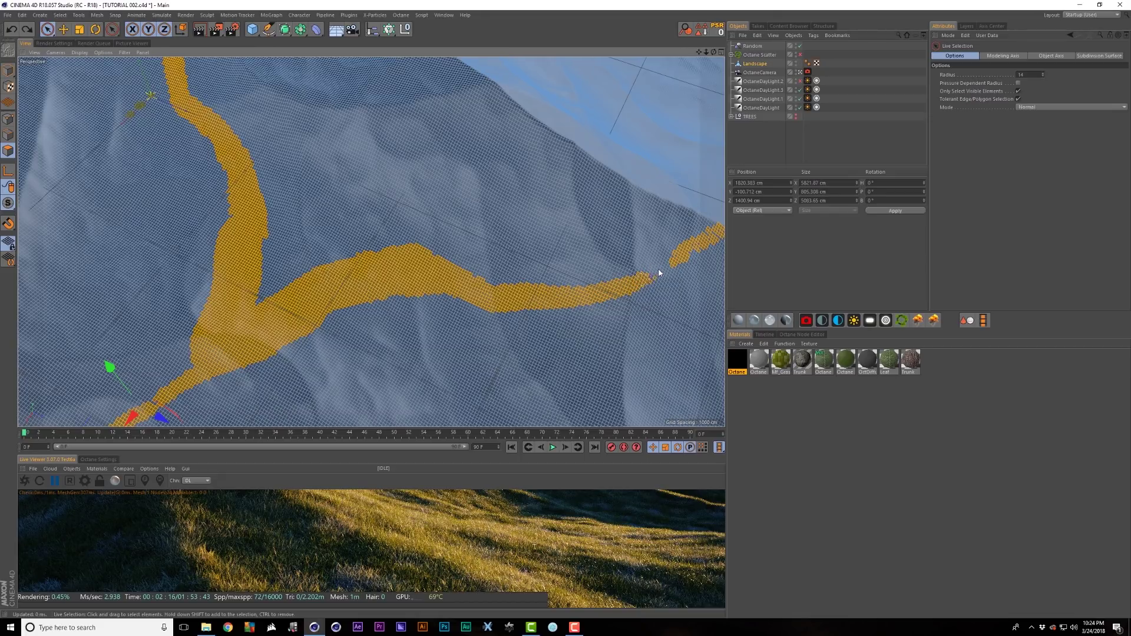
left_click_drag(659, 271, 671, 258, "shift")
middle_click_drag(587, 294, 589, 297, "alt")
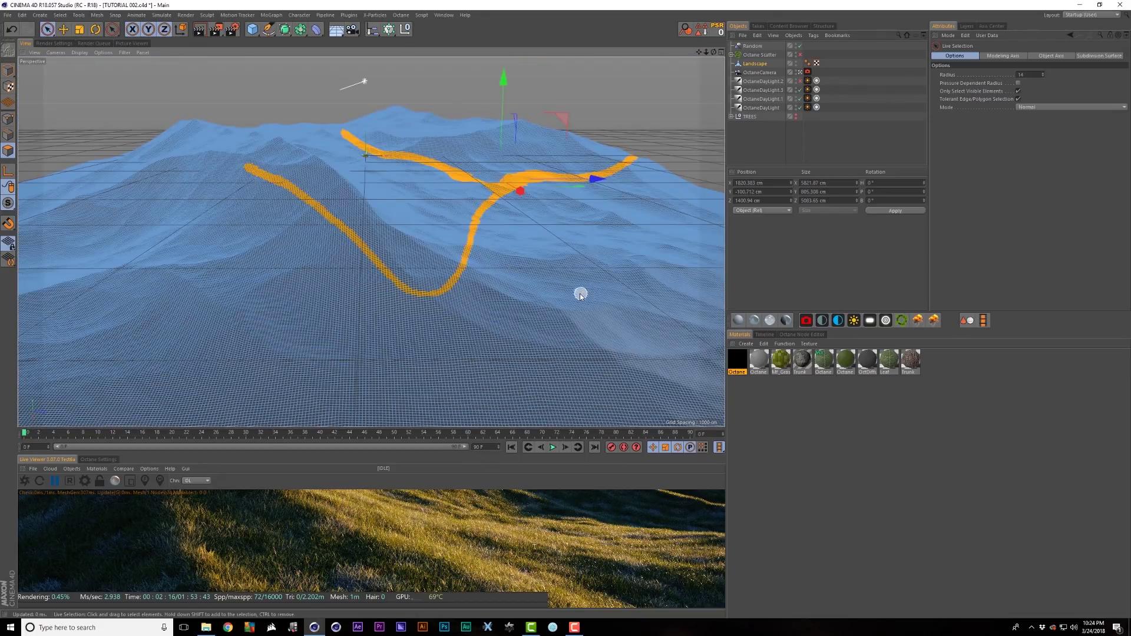
left_click_drag(581, 294, 579, 294, "alt")
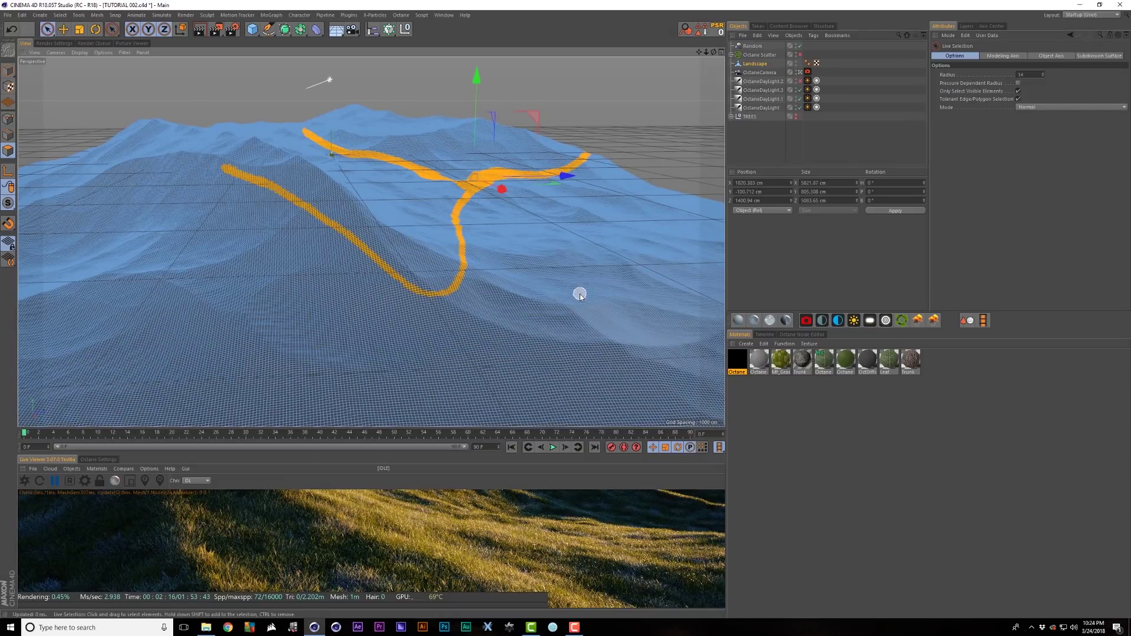
right_click_drag(579, 294, 581, 292, "alt")
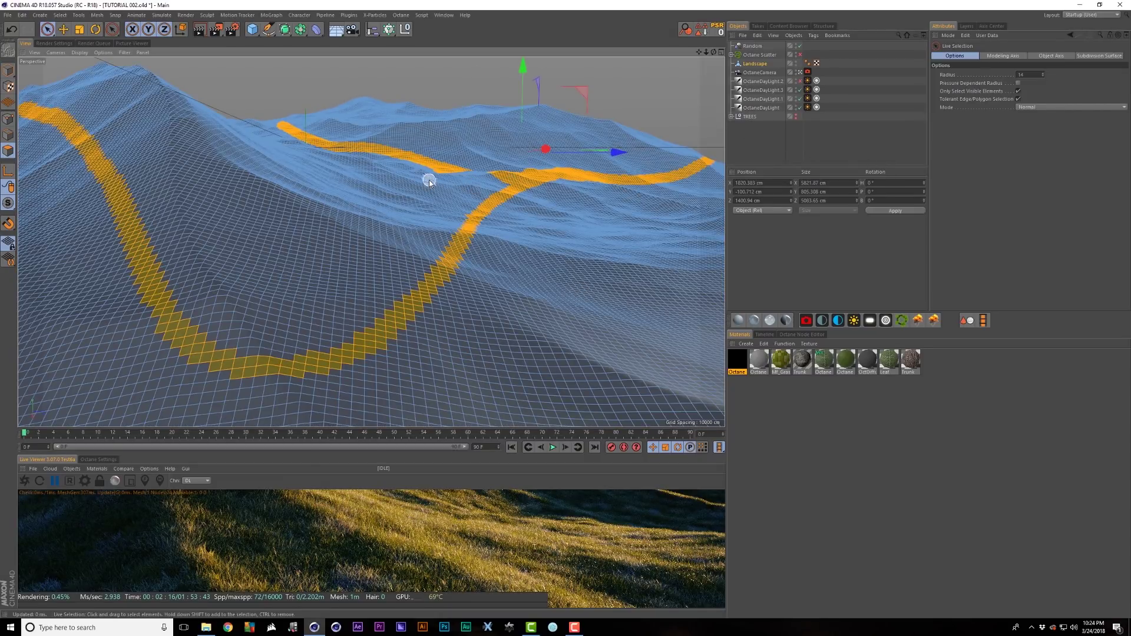
Step: Invert the polygon selection and set a vertex weight of 100% in Set mode on everything except the path
key("u")
key("i")
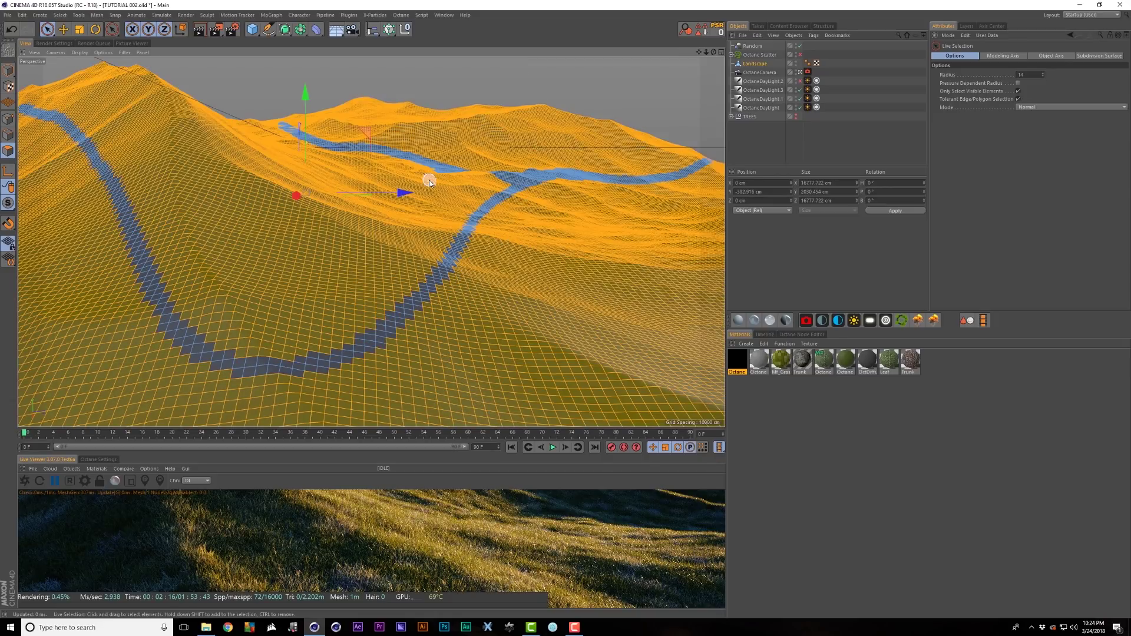
key("shift+c")
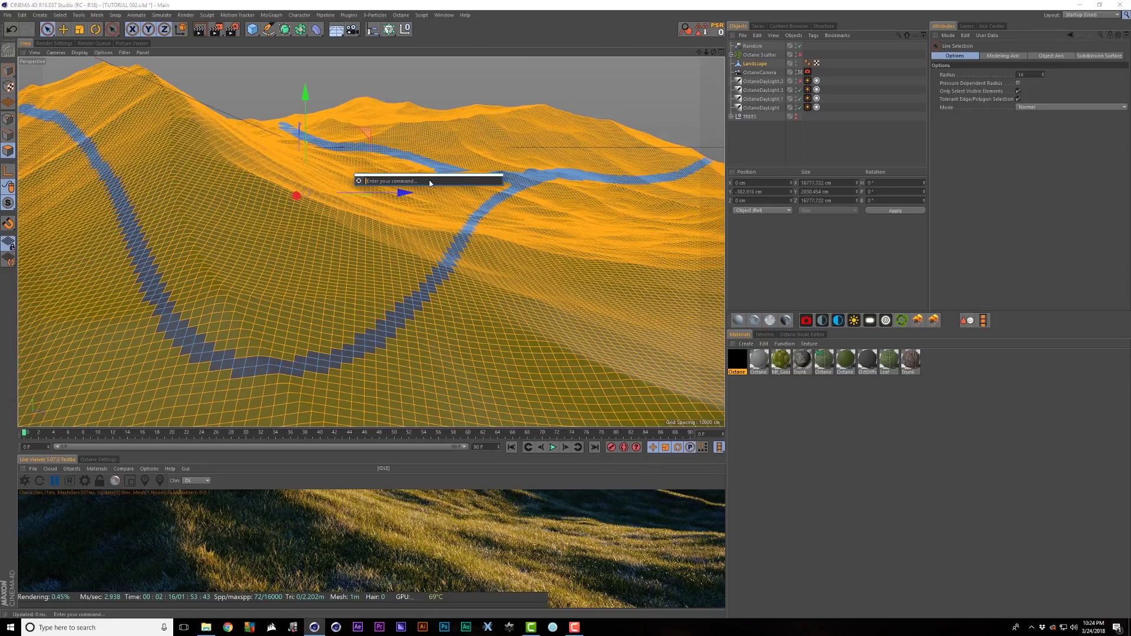
type("set ver")
key("Return")
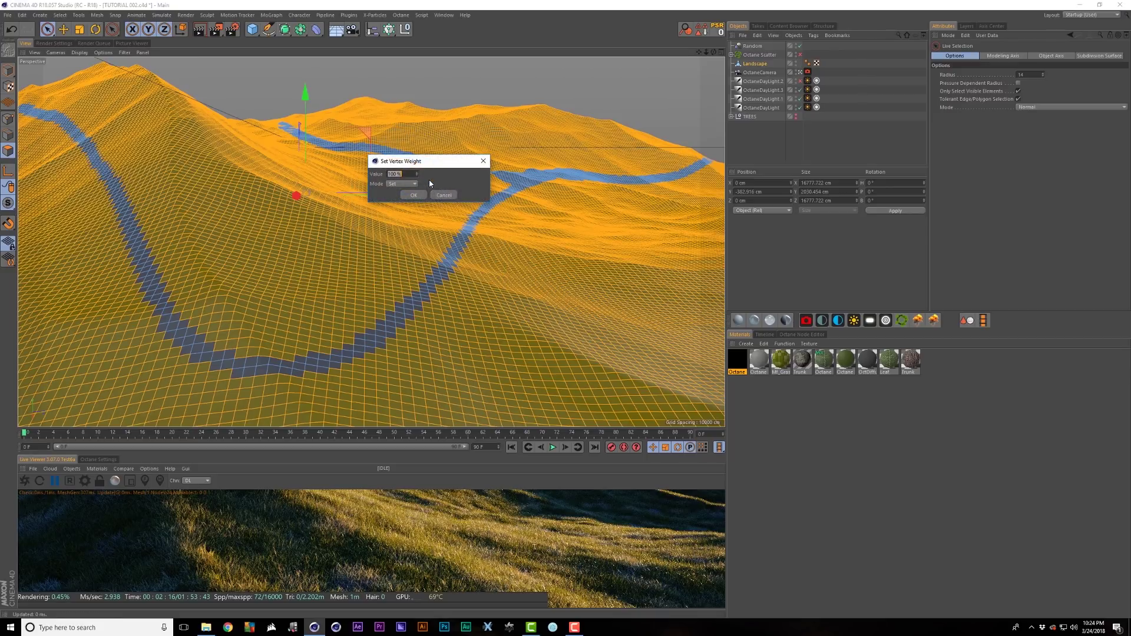
left_click(418, 195)
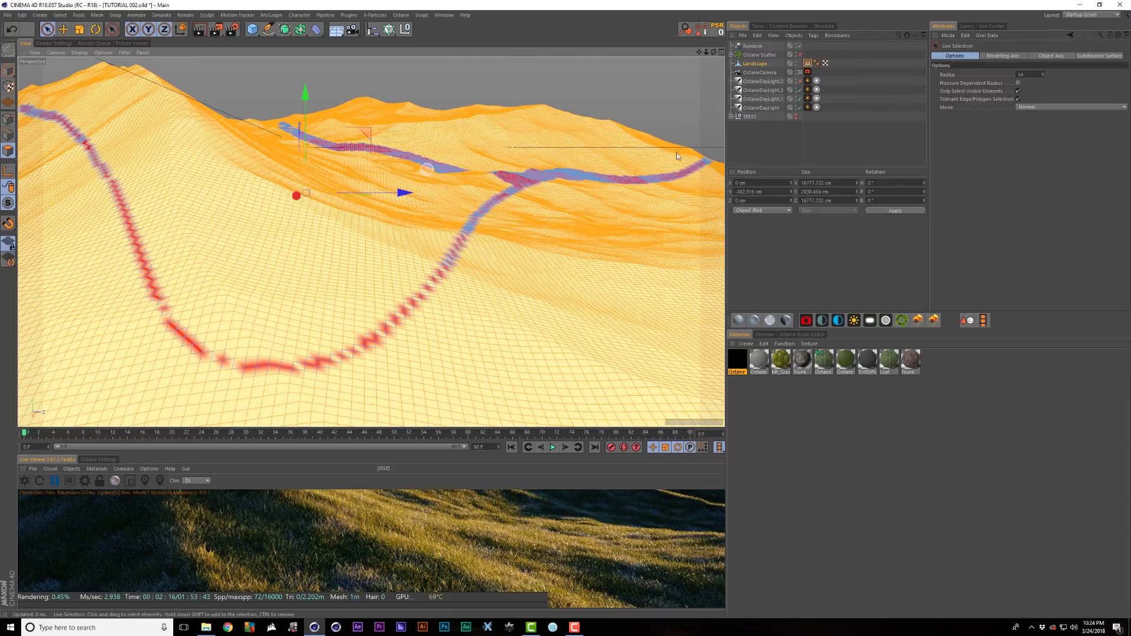
Step: Open the Landscape's vertex map for painting and widen its red path along the foreground hill up to the junction
left_click(760, 139)
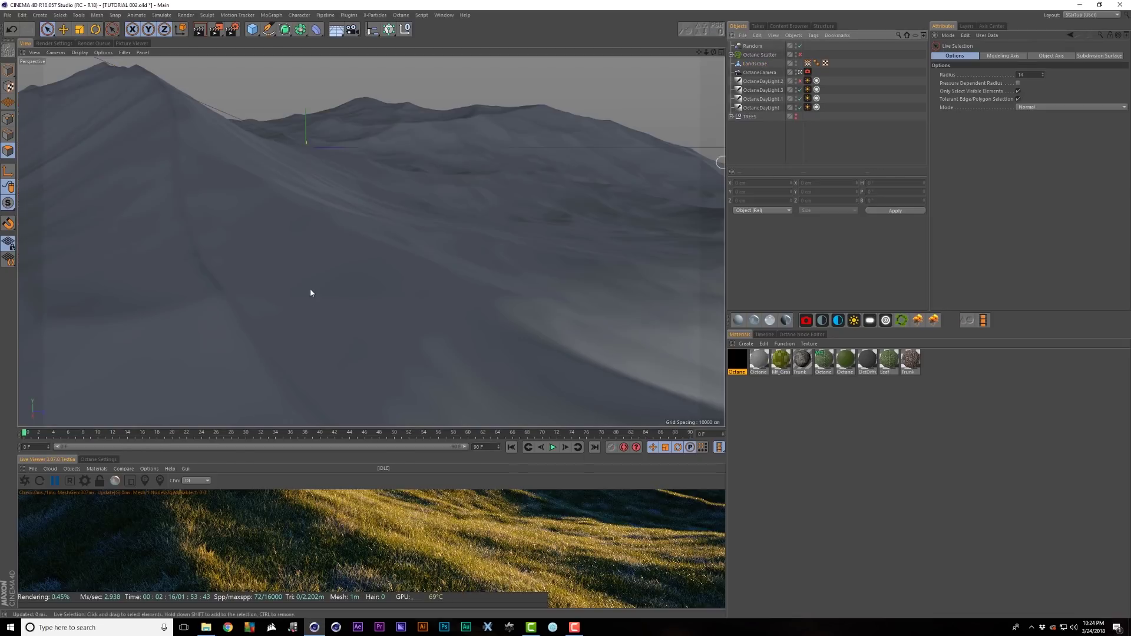
left_click(807, 63)
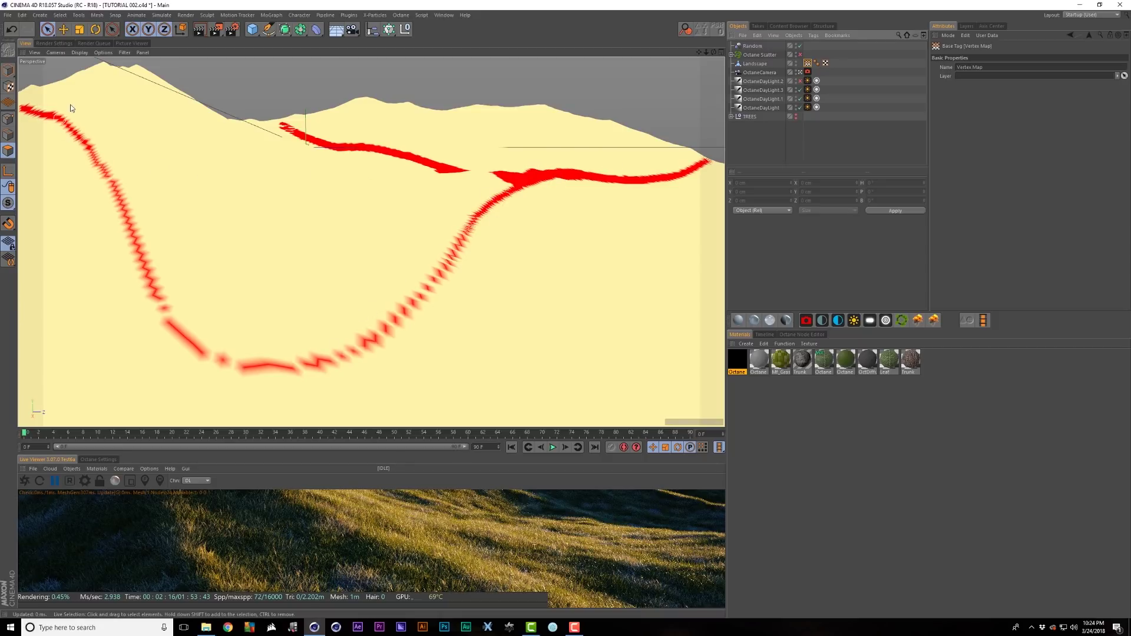
double_click(808, 63)
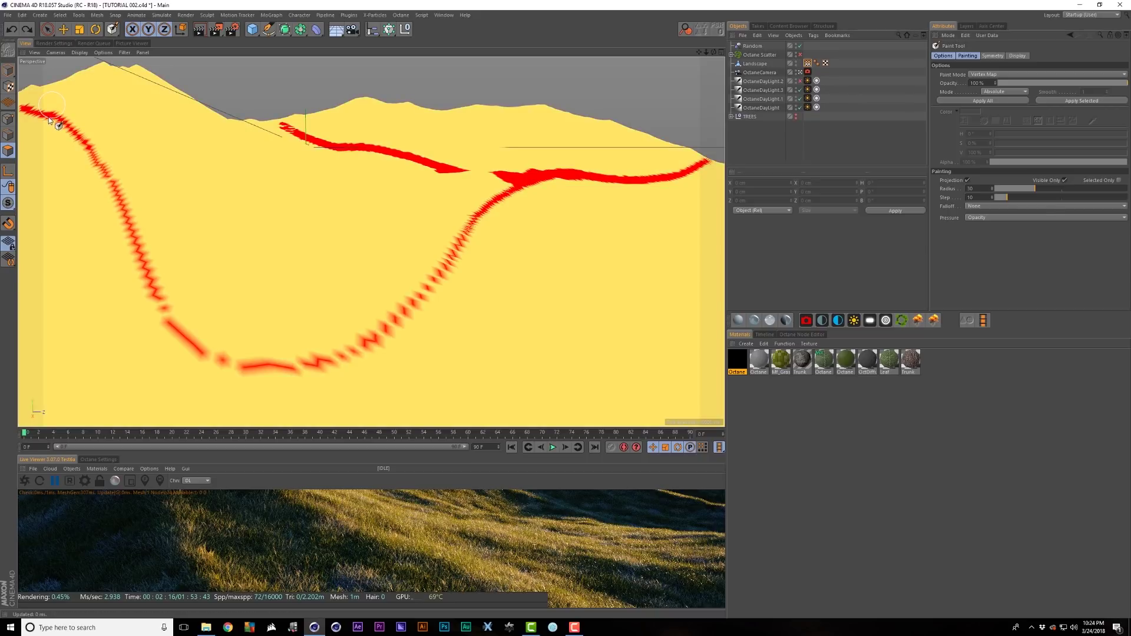
left_click_drag(46, 117, 114, 206)
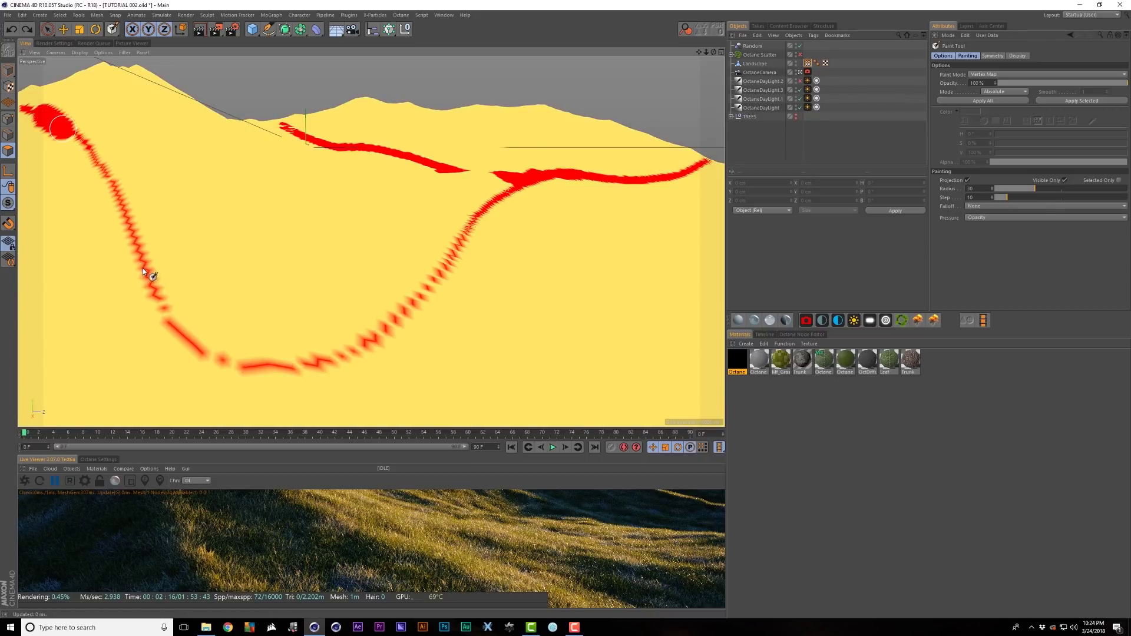
mouse_move(148, 287)
left_mouse_down()
mouse_move(168, 322)
mouse_move(224, 361)
mouse_move(331, 366)
left_mouse_up()
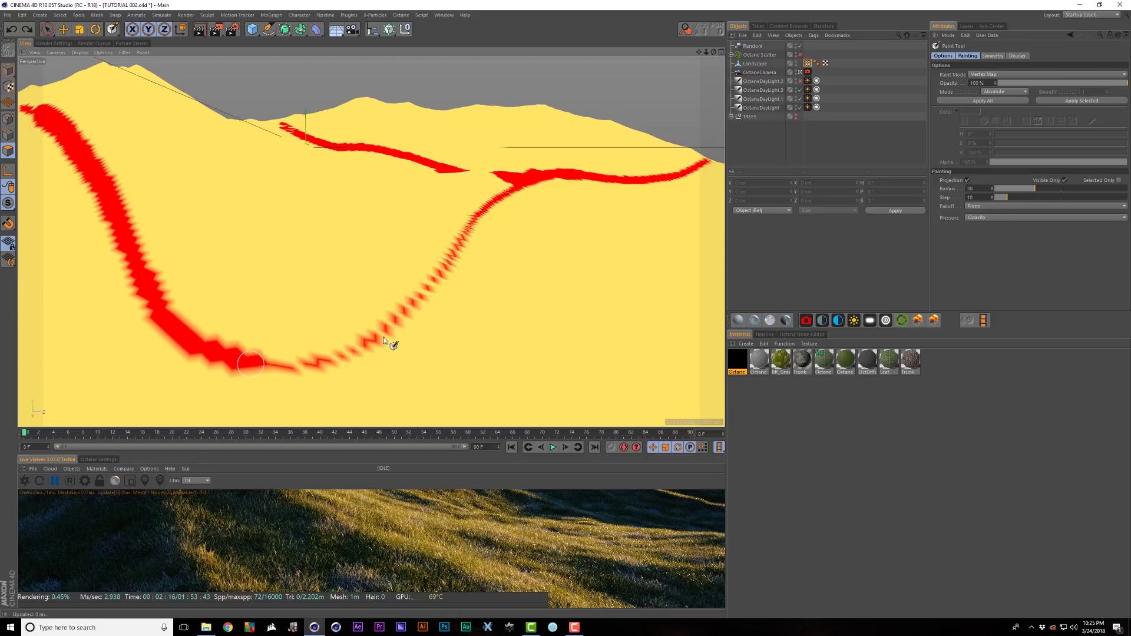
mouse_move(396, 318)
left_mouse_down()
mouse_move(475, 221)
mouse_move(521, 188)
left_mouse_up()
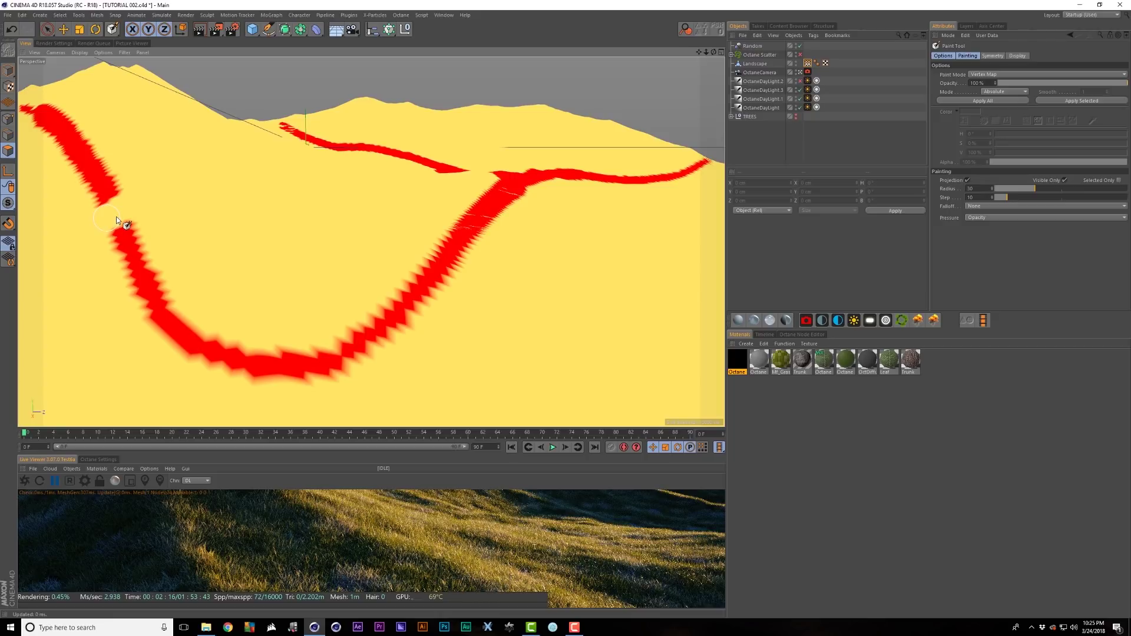
key("ctrl+z")
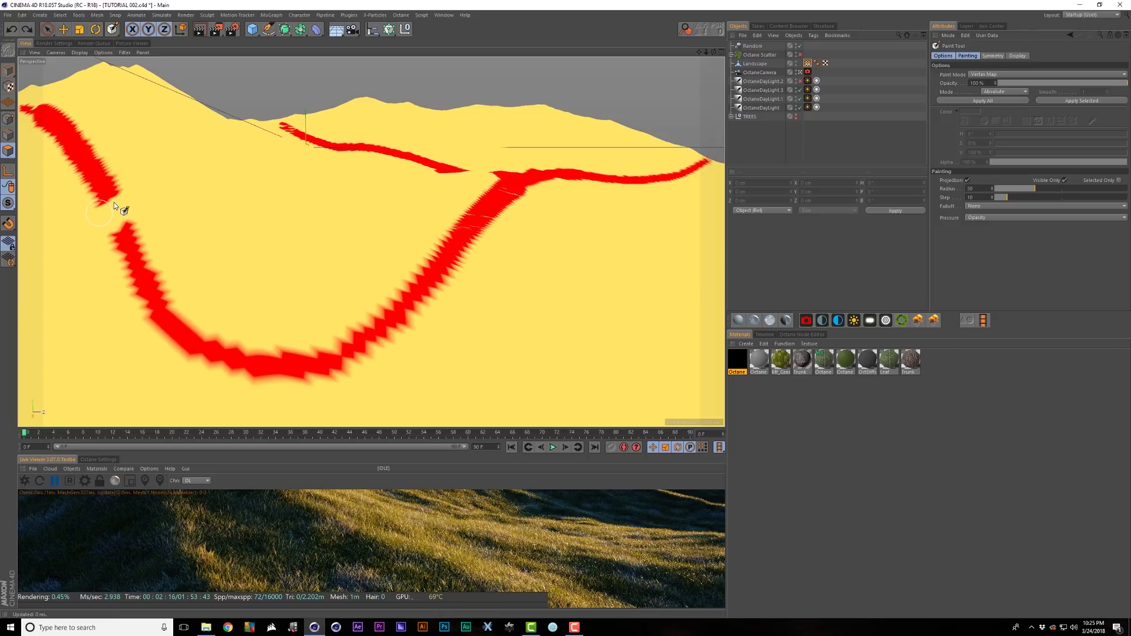
left_click_drag(114, 202, 197, 203)
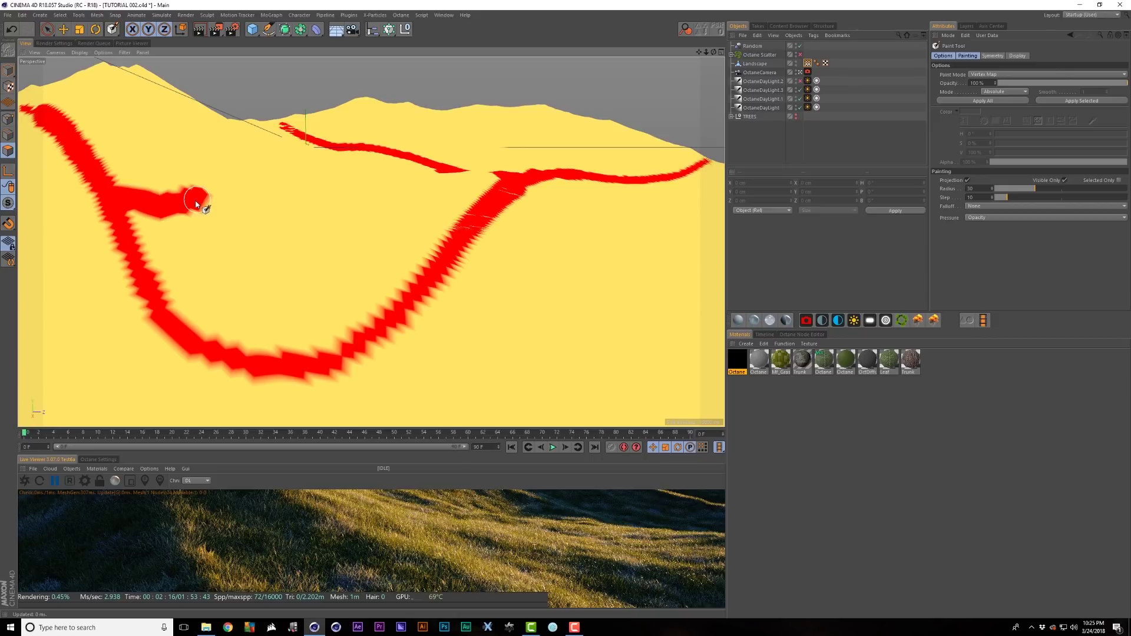
key("ctrl+z")
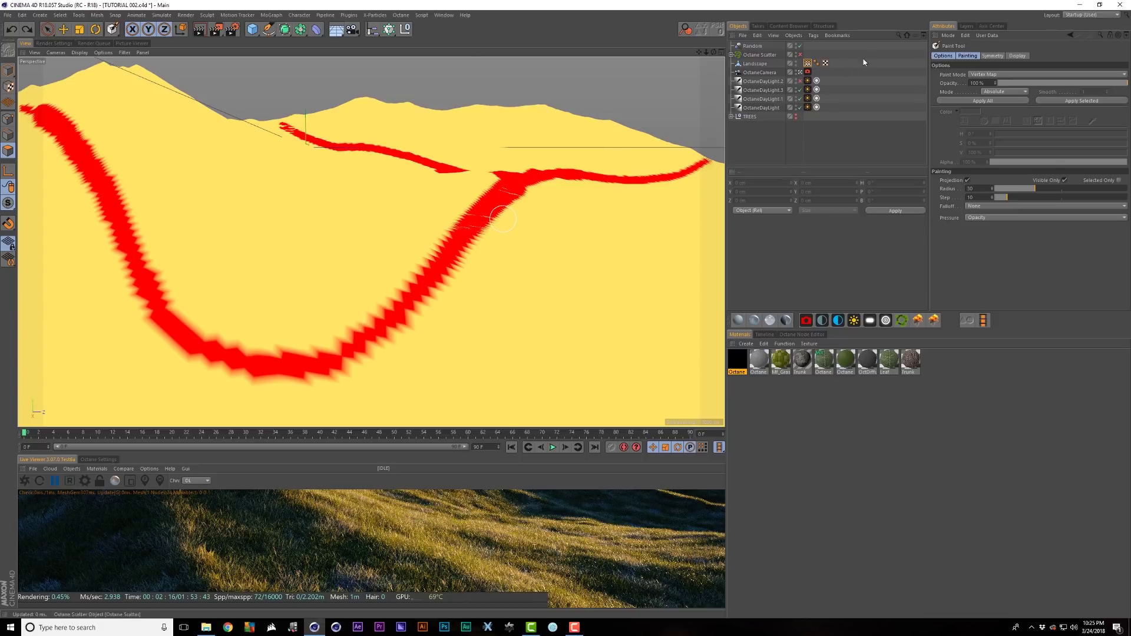
Step: Re-enable the Octane Scatter object, assign the Landscape's vertex map to its distribution, and raise the vertex map Limit
left_click(800, 54)
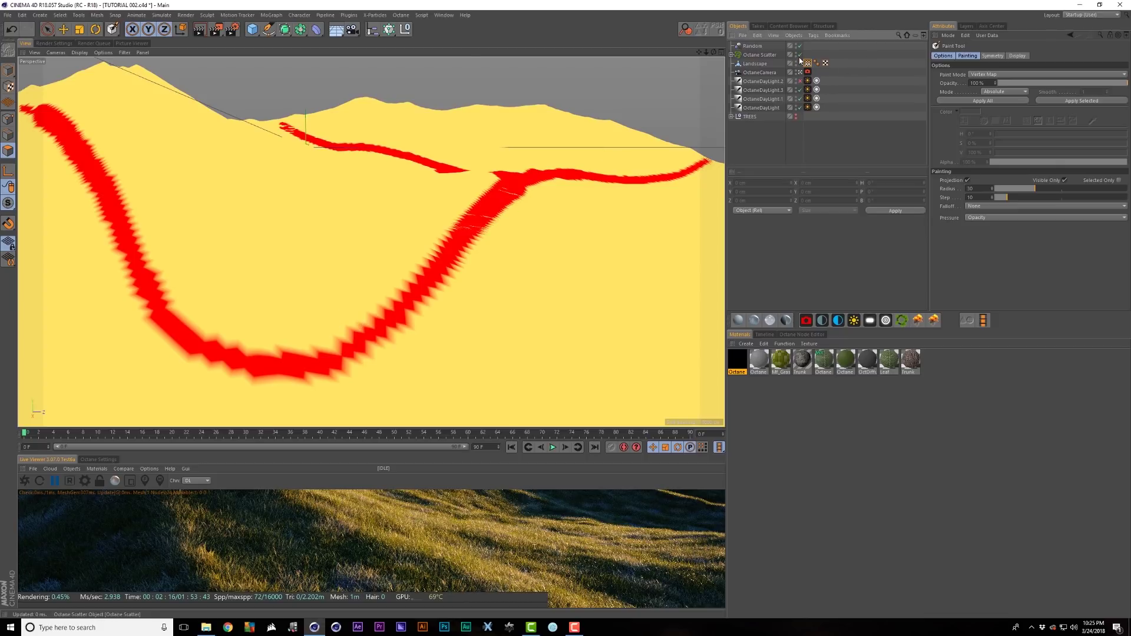
left_click(760, 54)
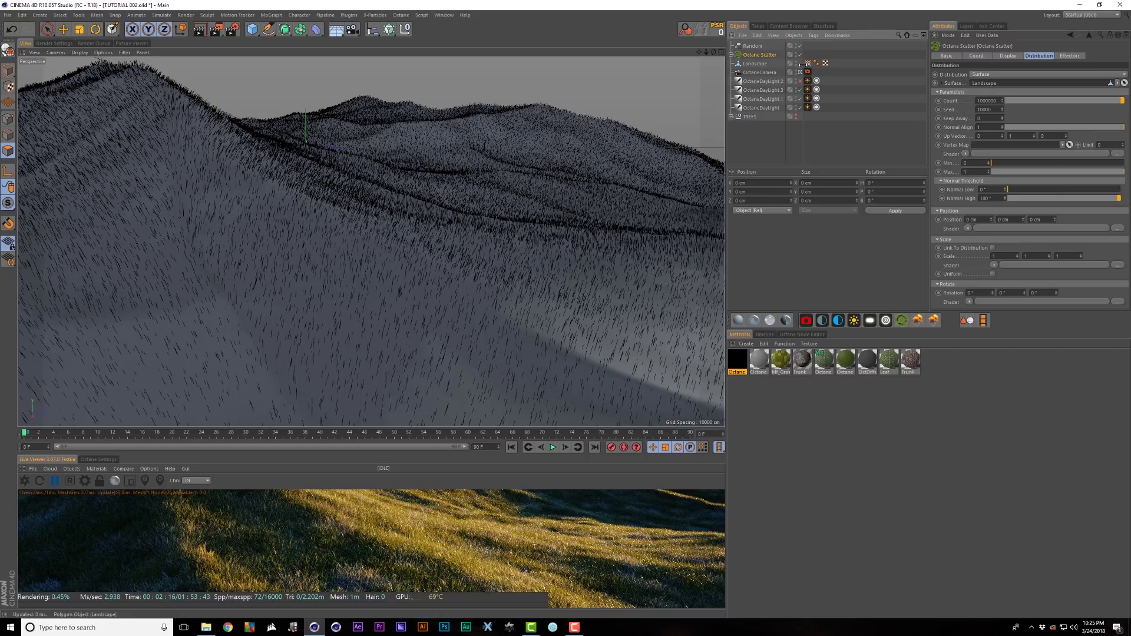
left_click_drag(808, 63, 988, 147)
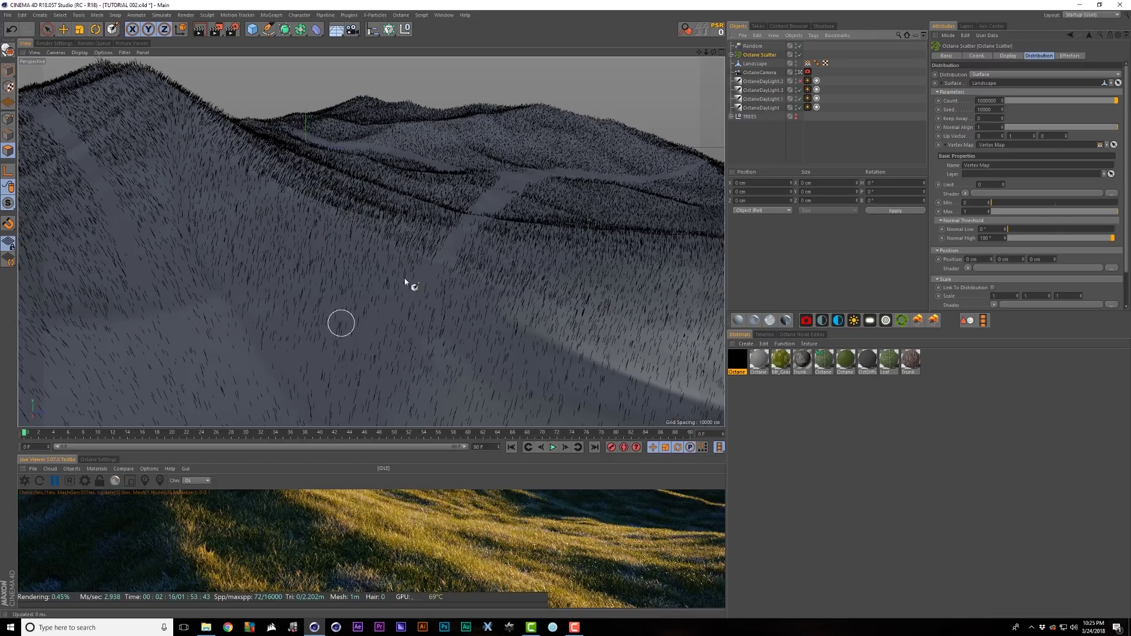
left_click(945, 145)
left_click(945, 145)
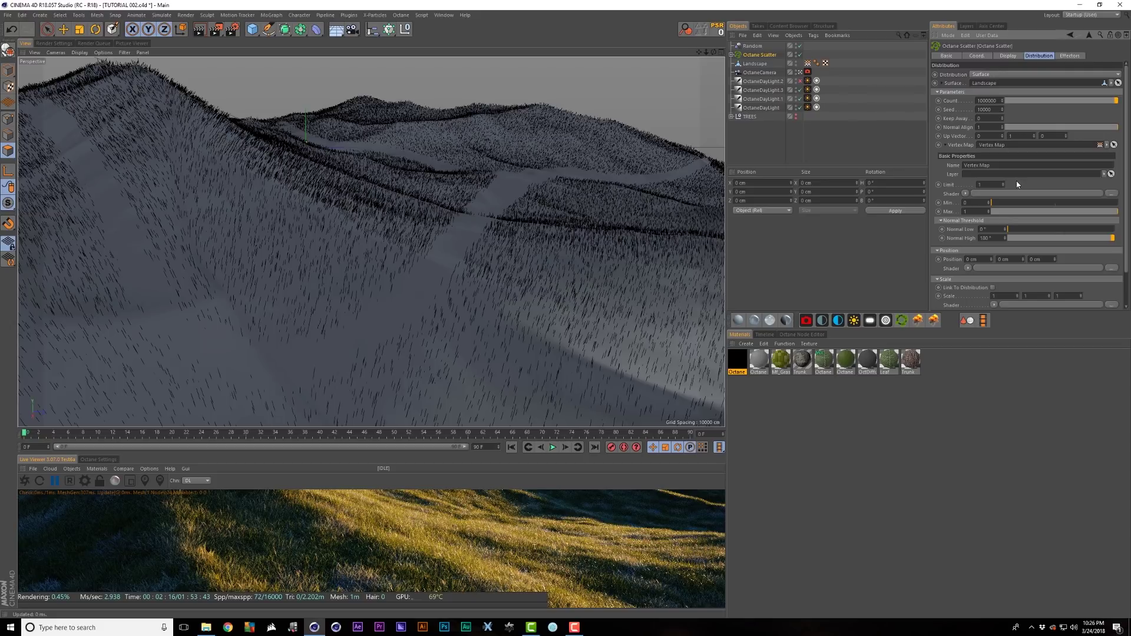
Step: Enlarge the Octane Live Viewer and restart the live render of the grass hills with the path
left_click_drag(398, 454, 399, 204)
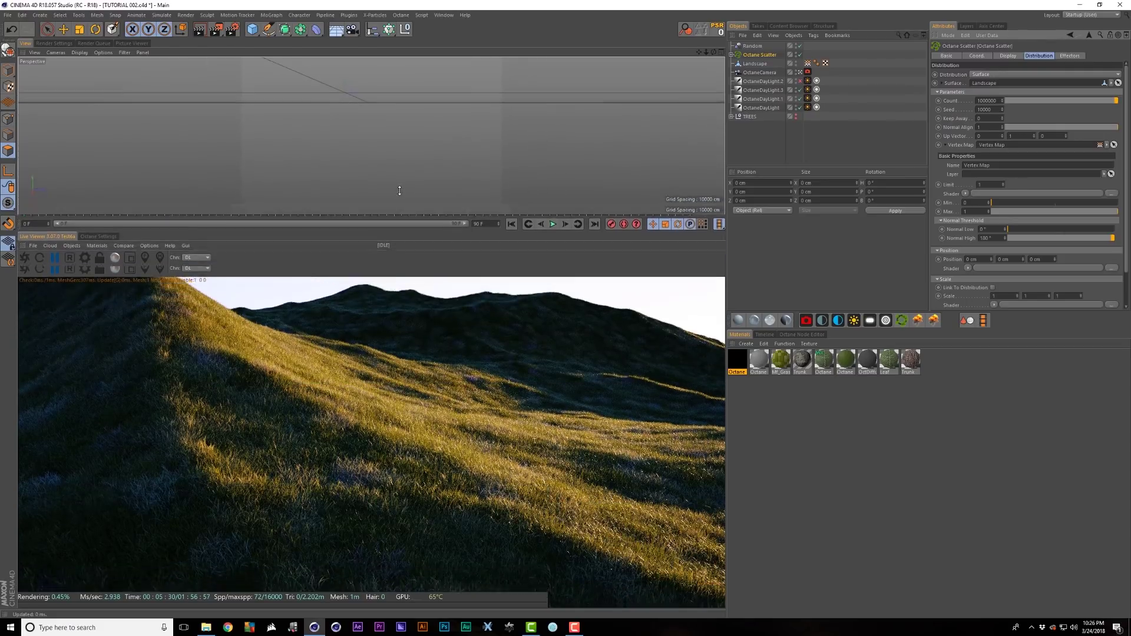
left_click(24, 231)
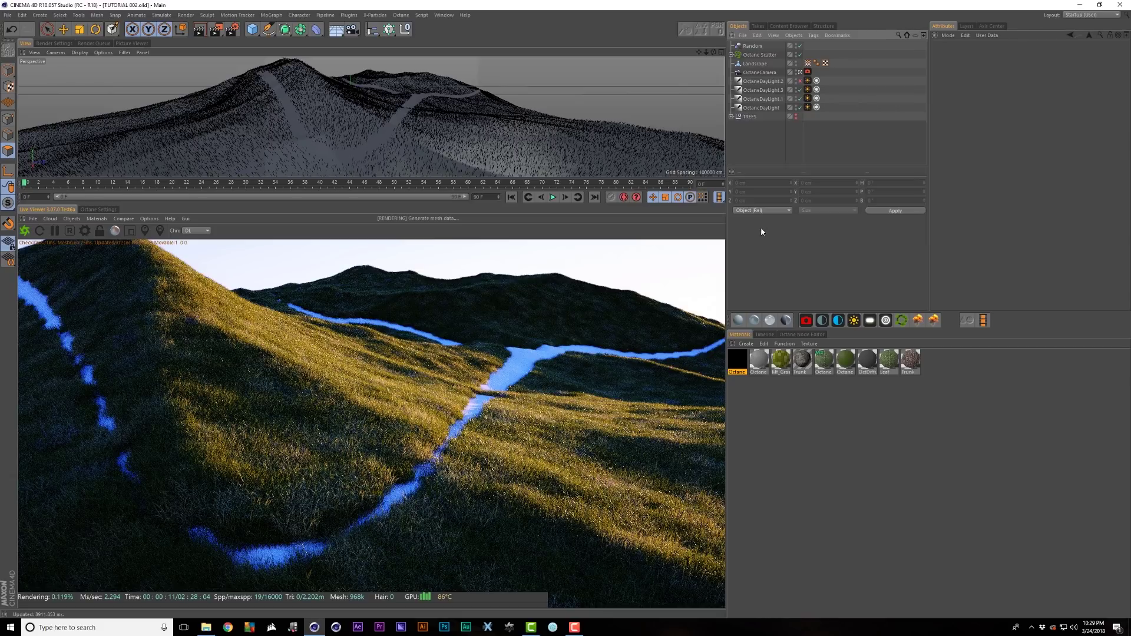
Step: Load a Noise shader as the Octane Scatter's distribution shader and open the noise settings
left_click(756, 55)
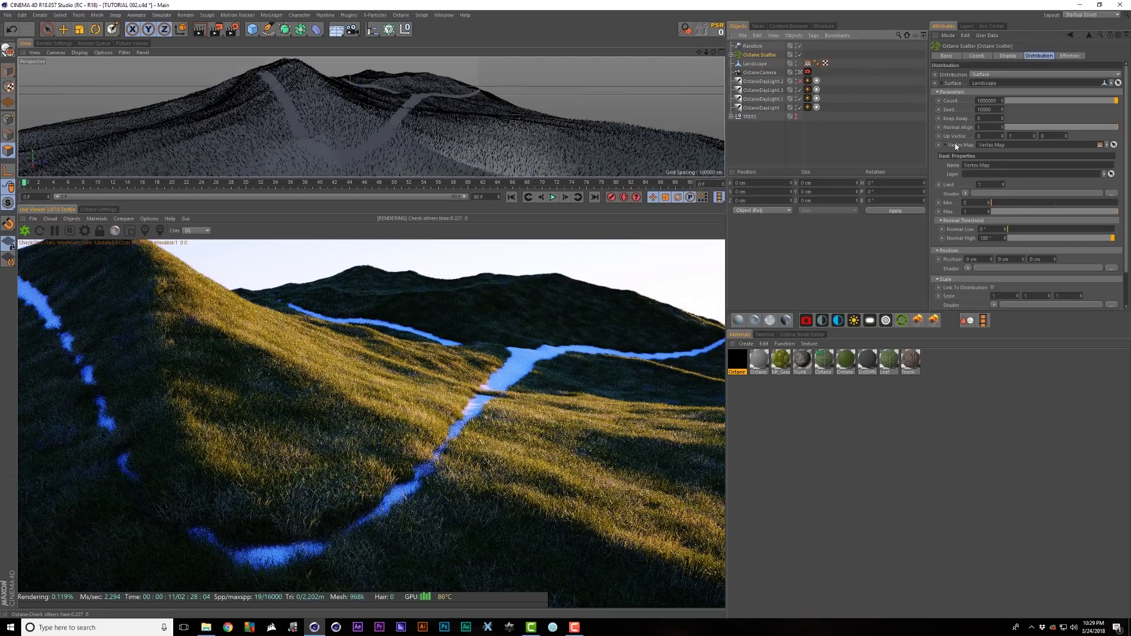
left_click(965, 193)
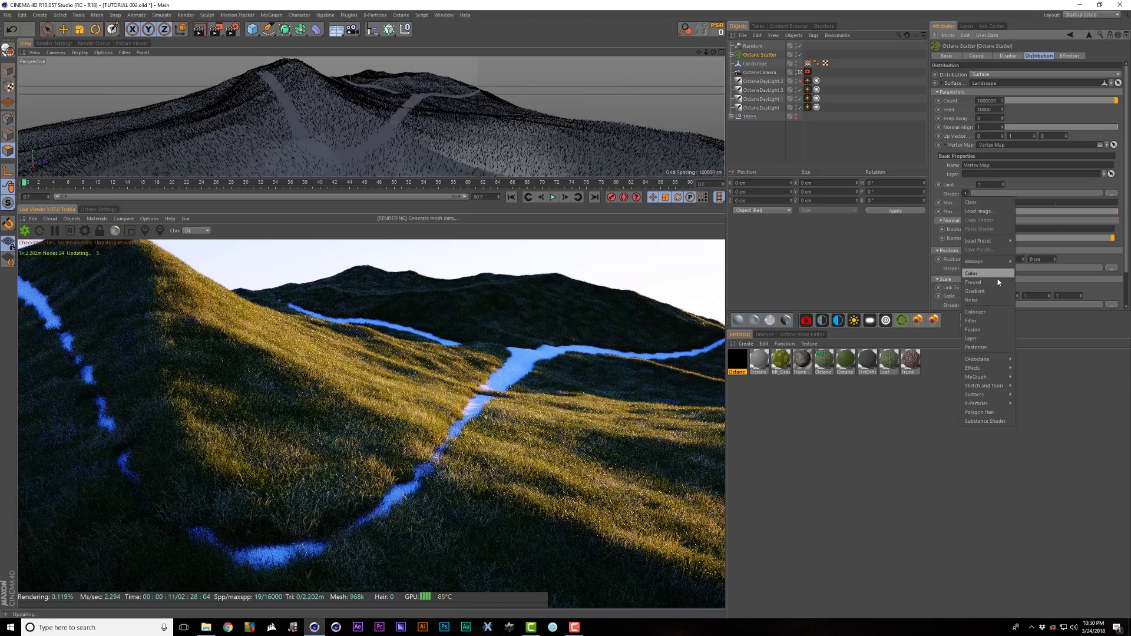
left_click(996, 300)
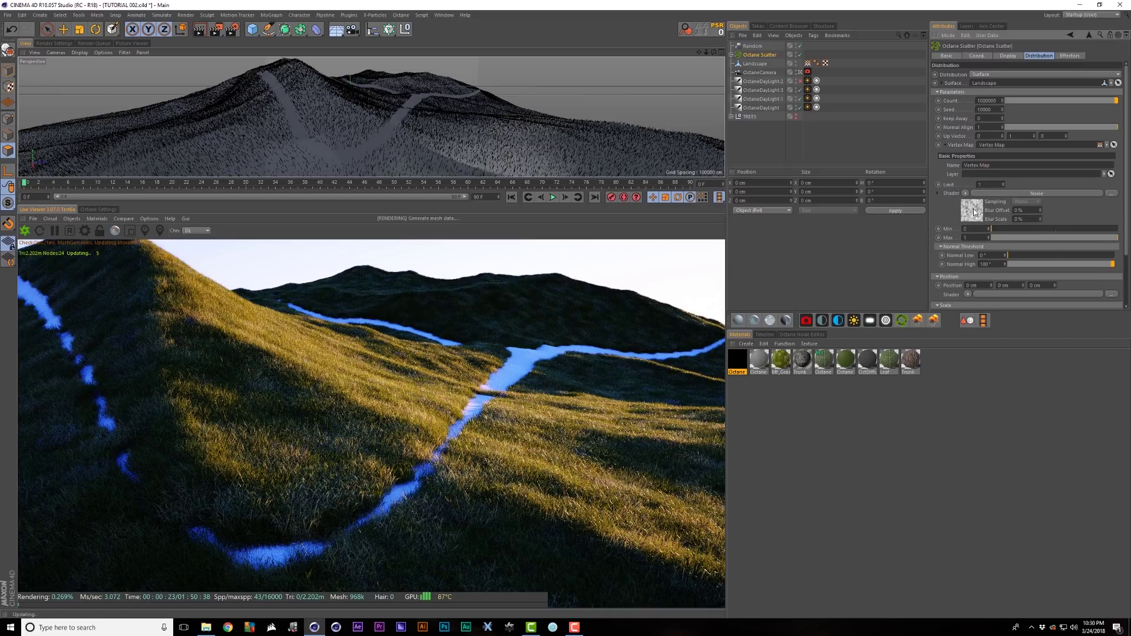
left_click(973, 210)
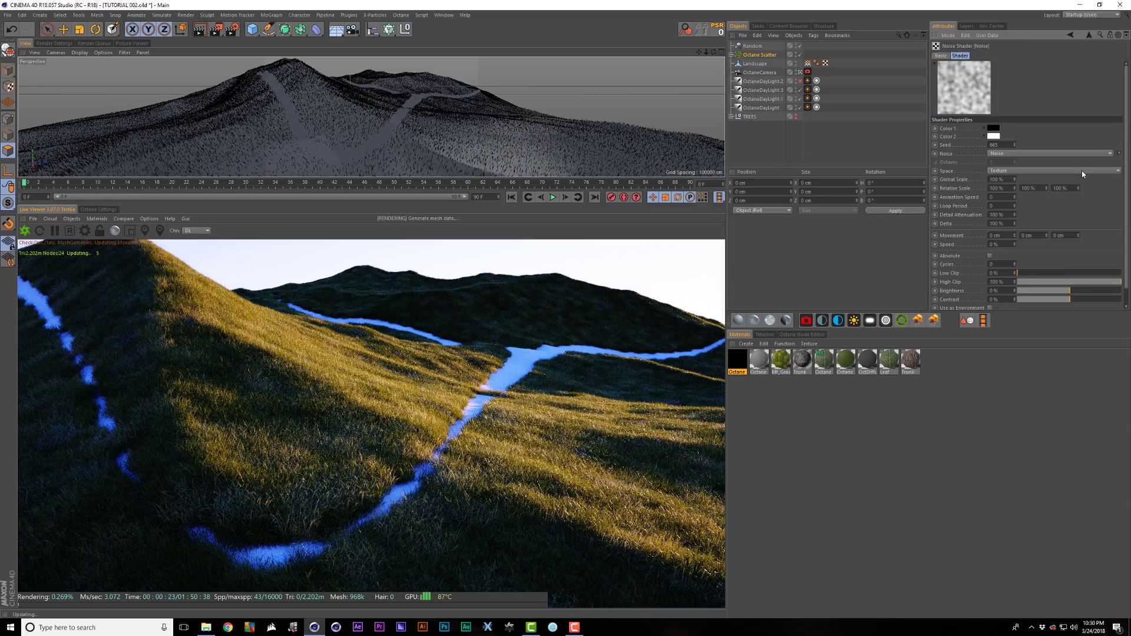
Step: Change the scatter's noise type to Electric with a 23% Low Clip, and raise the Octane Scatter's shader Min to 0.09
left_click(1062, 153)
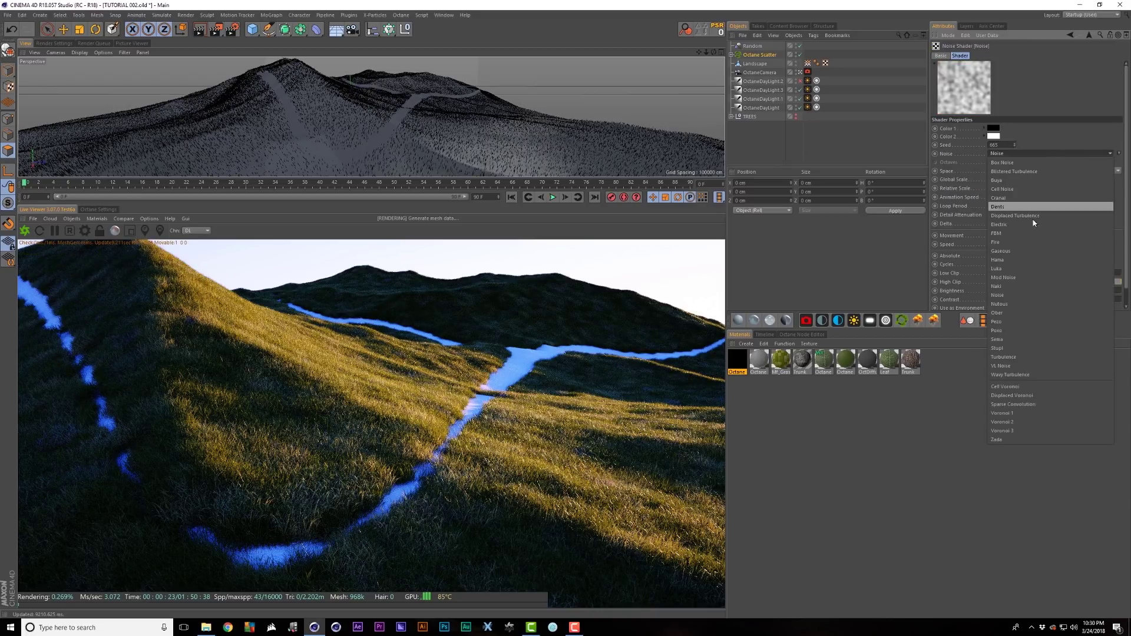
left_click(1001, 224)
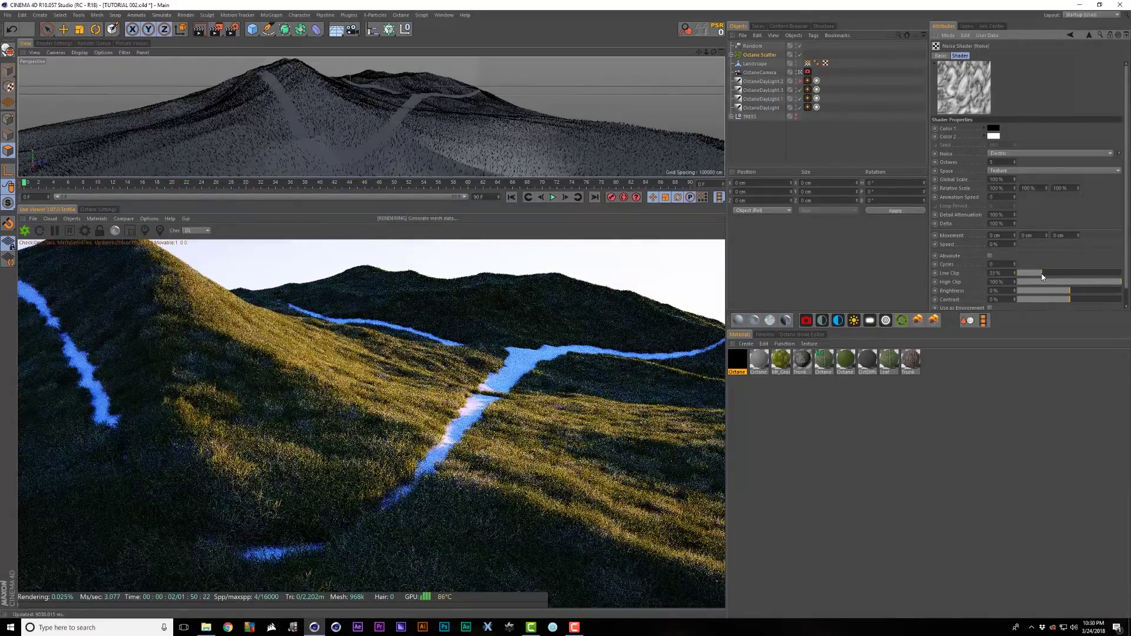
left_click_drag(1029, 274, 1041, 274)
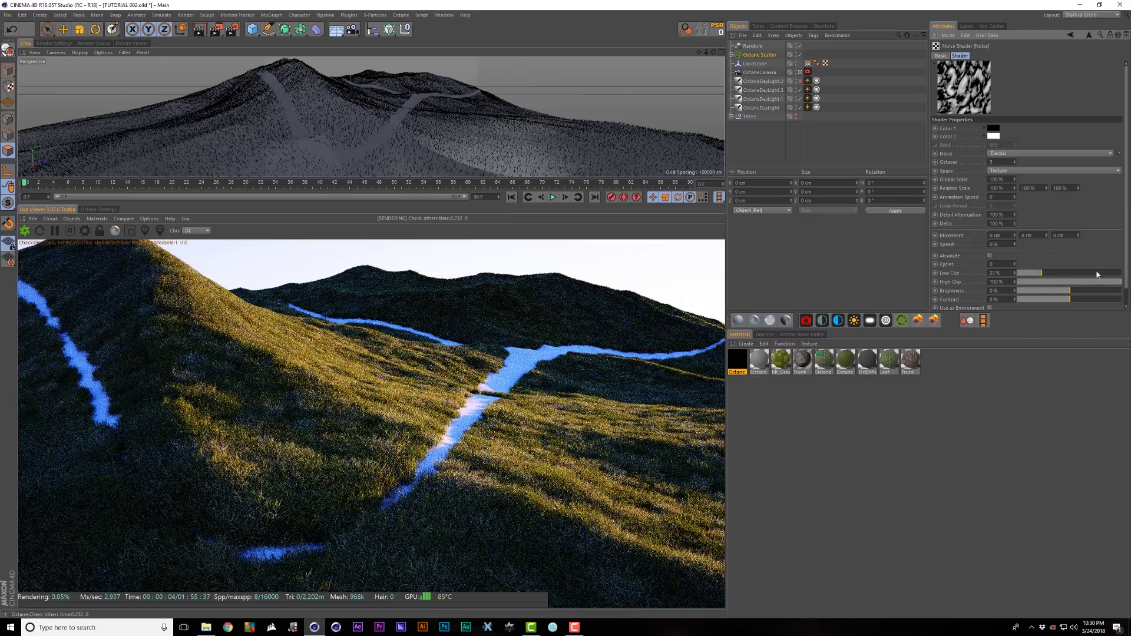
left_click(1089, 36)
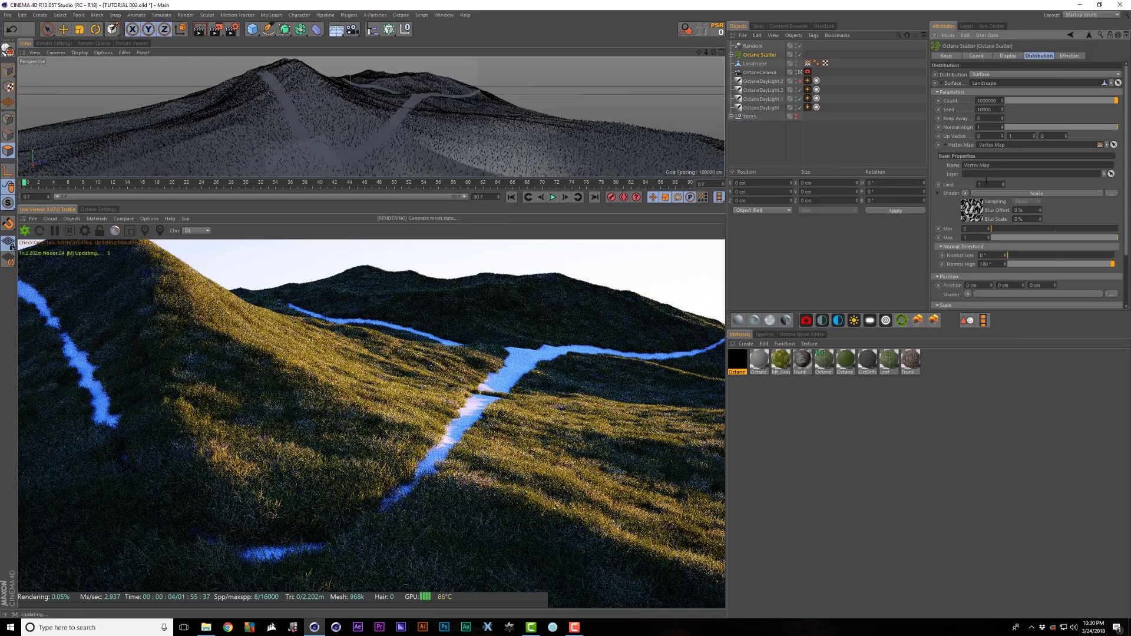
mouse_move(991, 233)
left_mouse_down()
mouse_move(1021, 232)
mouse_move(1010, 233)
left_mouse_up()
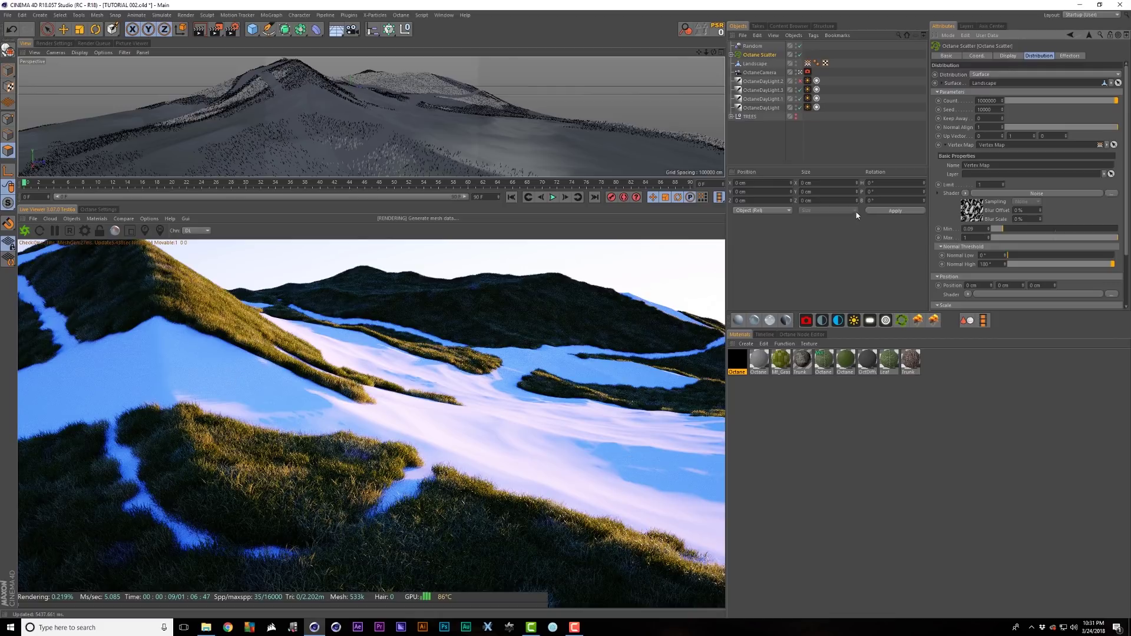
Step: Set the distribution noise's Global Scale to 15% and its Low Clip to 9%
left_click(973, 211)
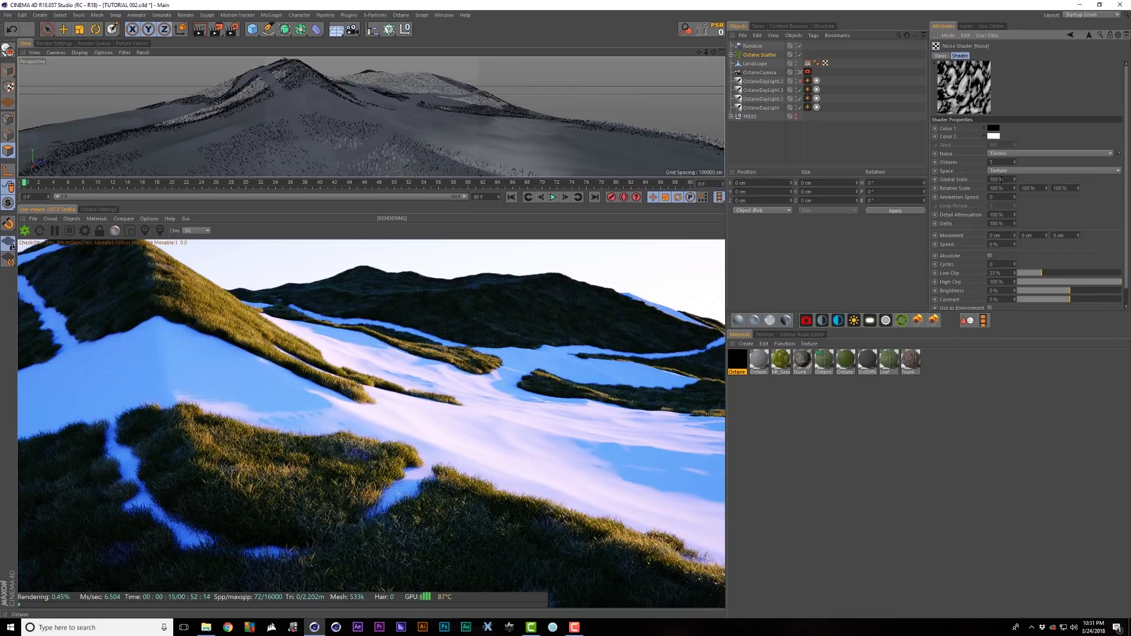
double_click(1001, 179)
type("15")
key("Return")
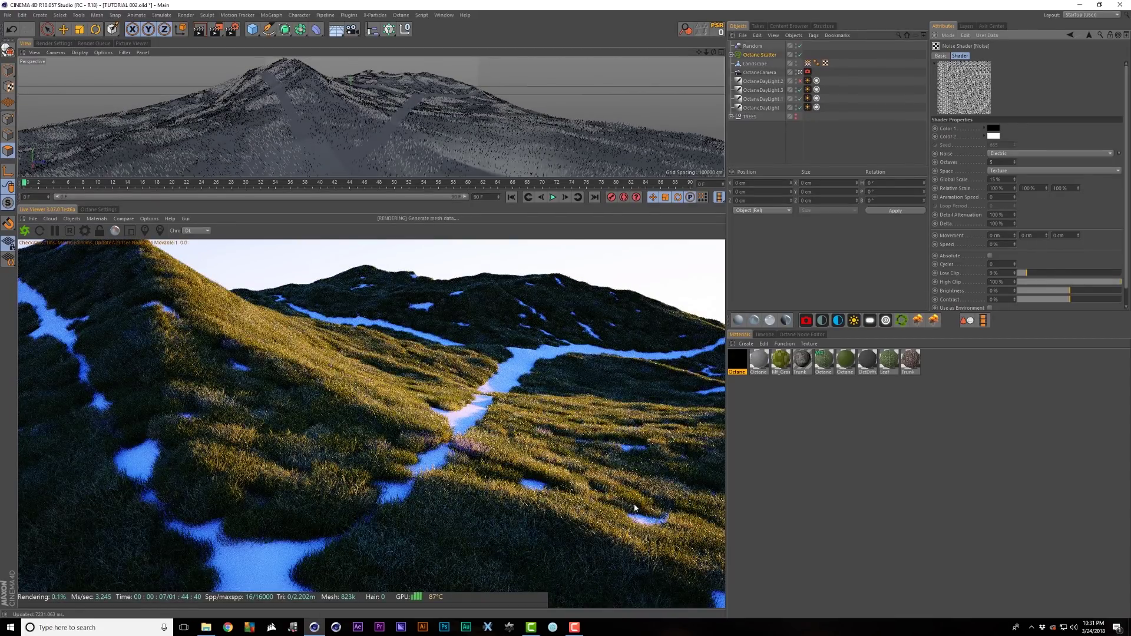
Step: Wrap the Octane Scatter's noise in a Layer shader and open the layer settings
left_click(1089, 36)
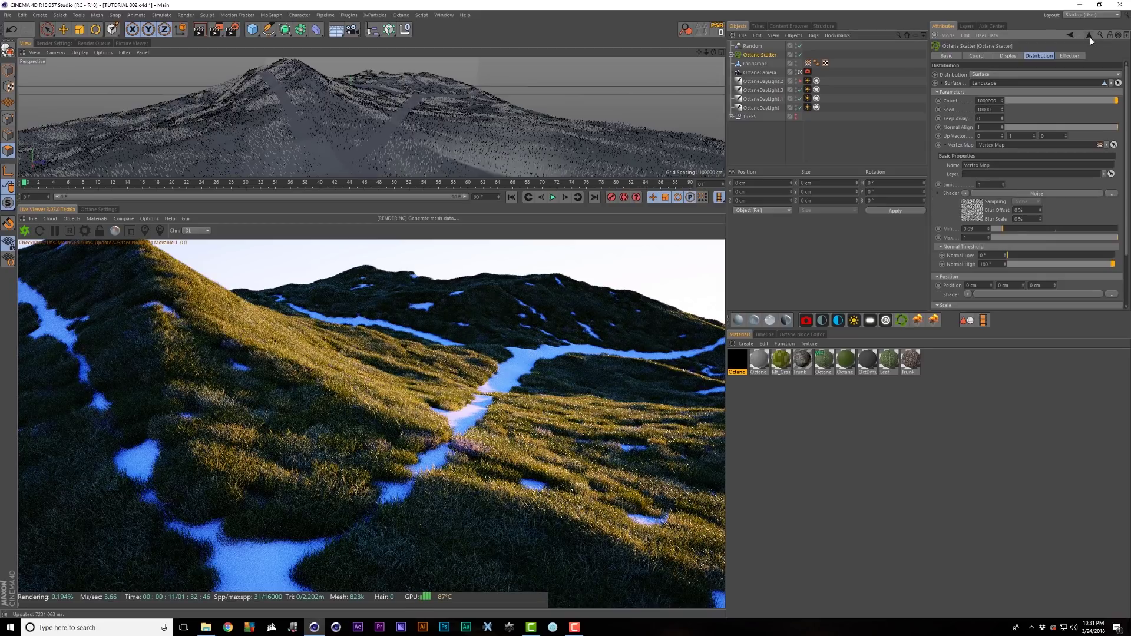
left_click(965, 194)
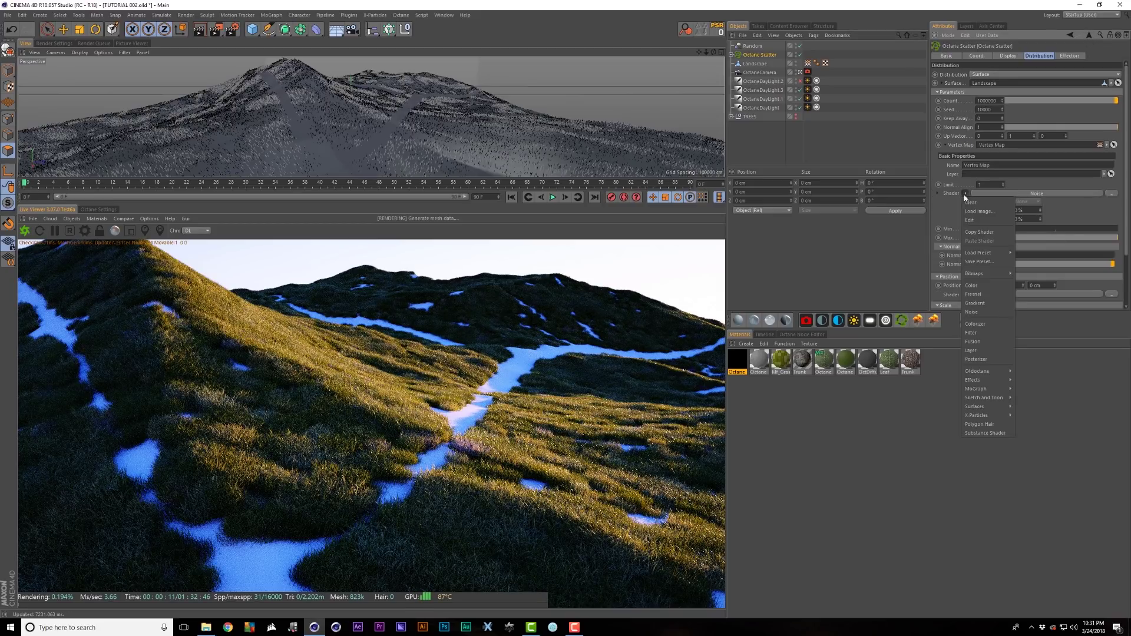
left_click(982, 350)
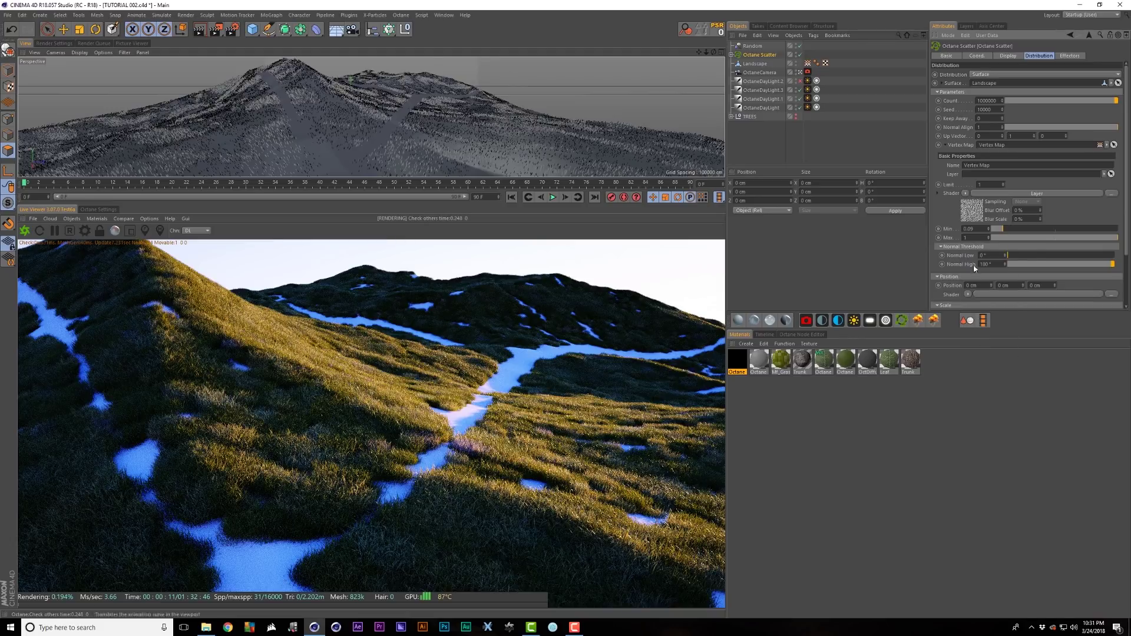
left_click(972, 213)
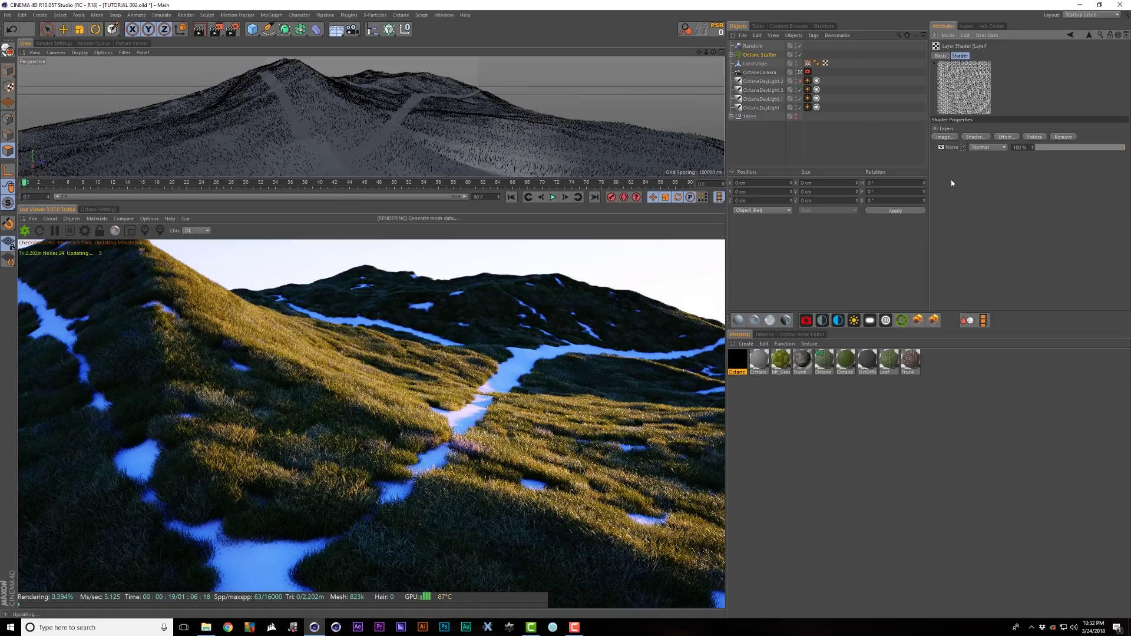
Step: Add a second Noise to the Layer shader, set its type to Luka, and raise its Low Clip
left_click(972, 138)
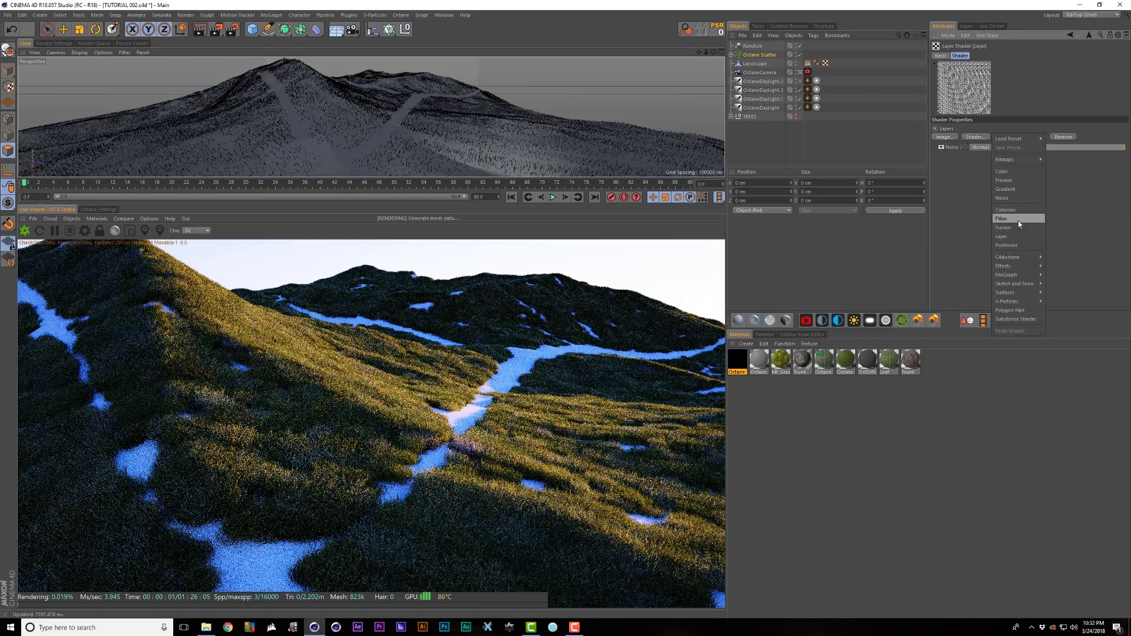
left_click(1017, 198)
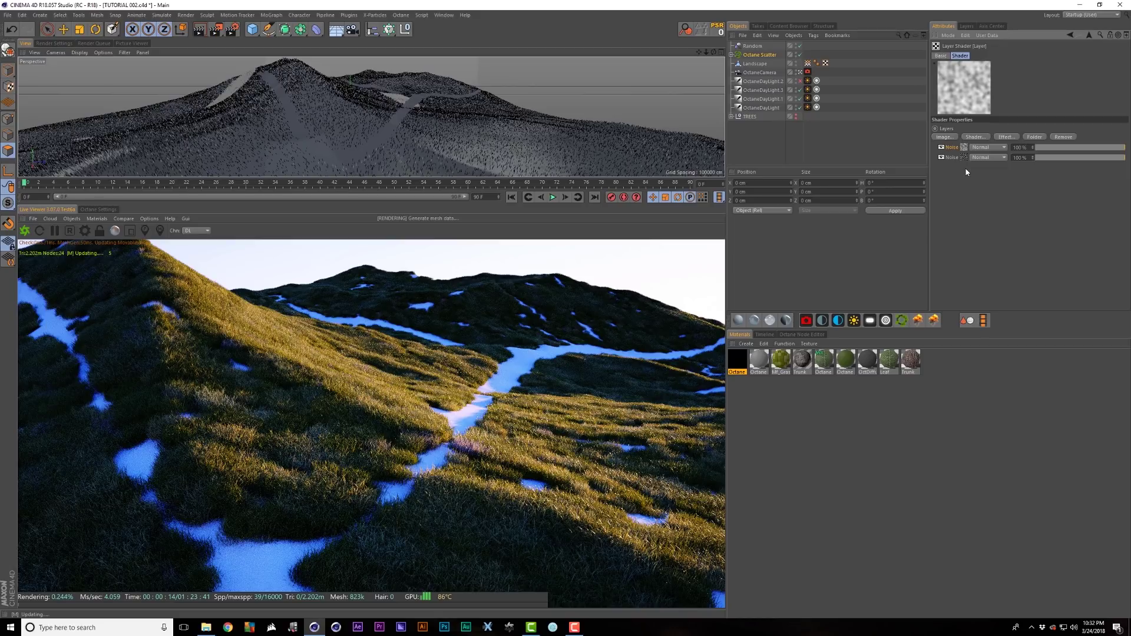
left_click(963, 158)
left_click(996, 153)
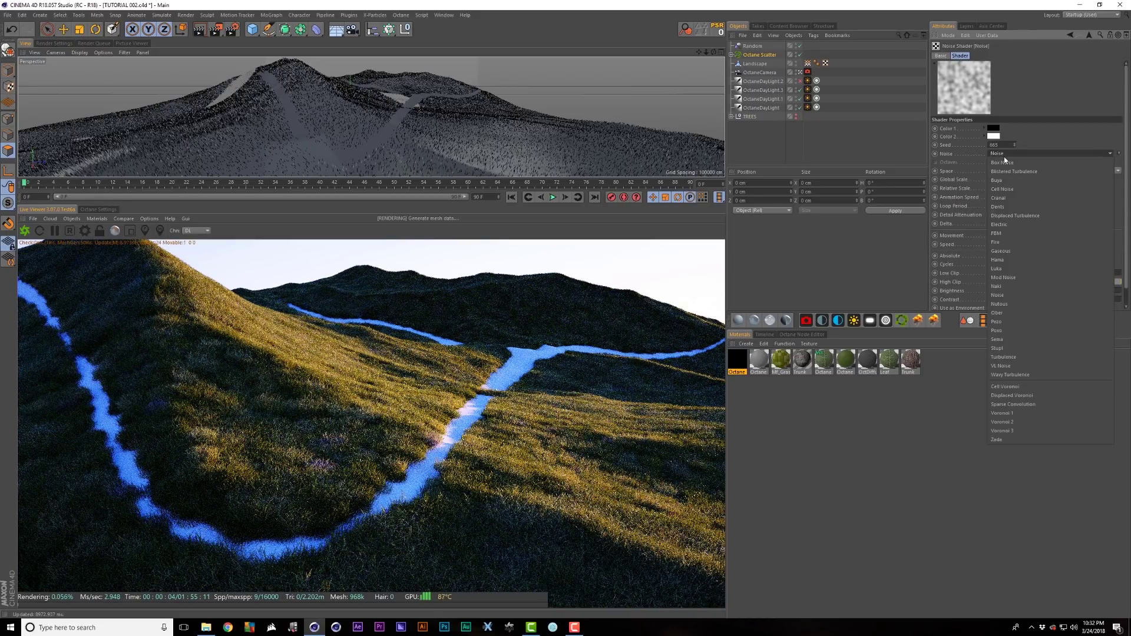
left_click(1013, 269)
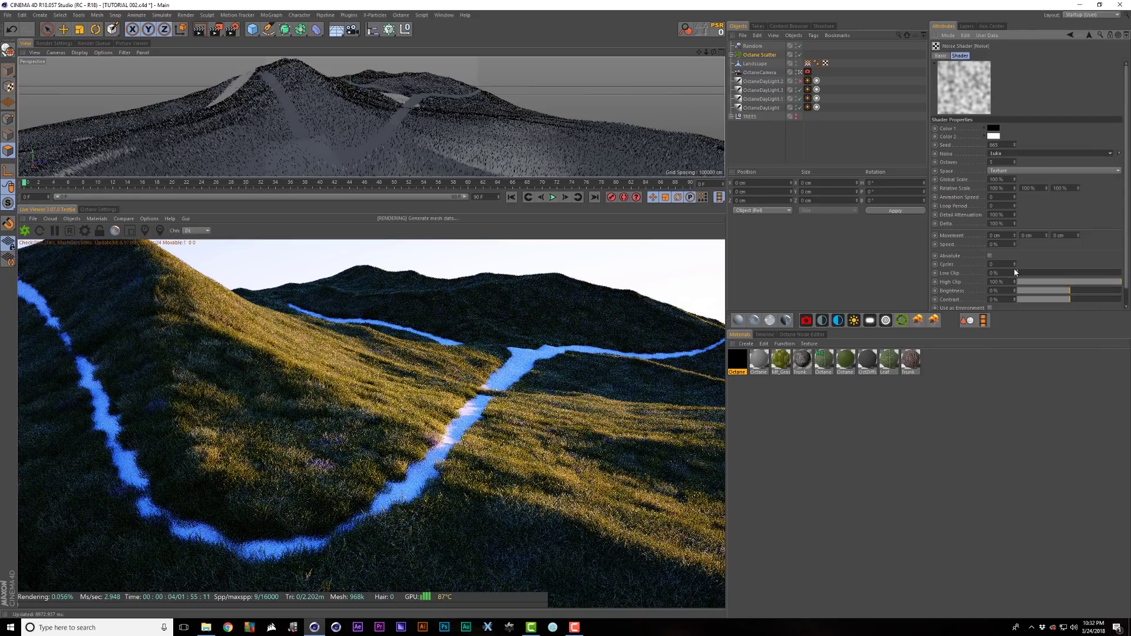
left_click(1048, 274)
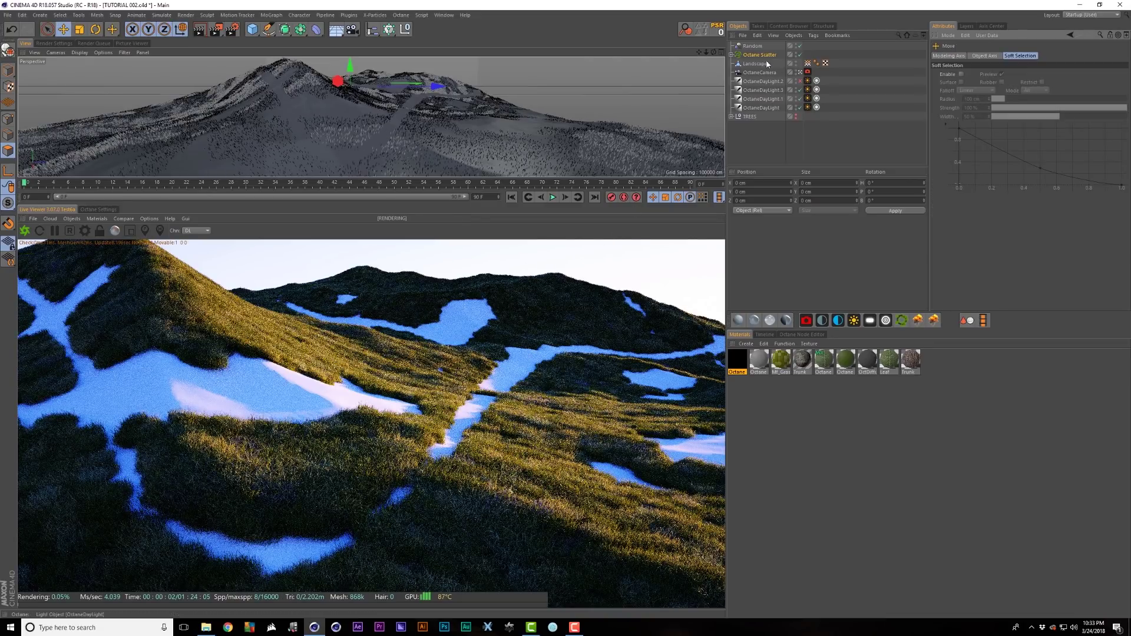
Step: Reopen the Octane Scatter's Layer shader, move the Electric noise above the Luka noise, and lower its opacity to blend both
left_click(765, 55)
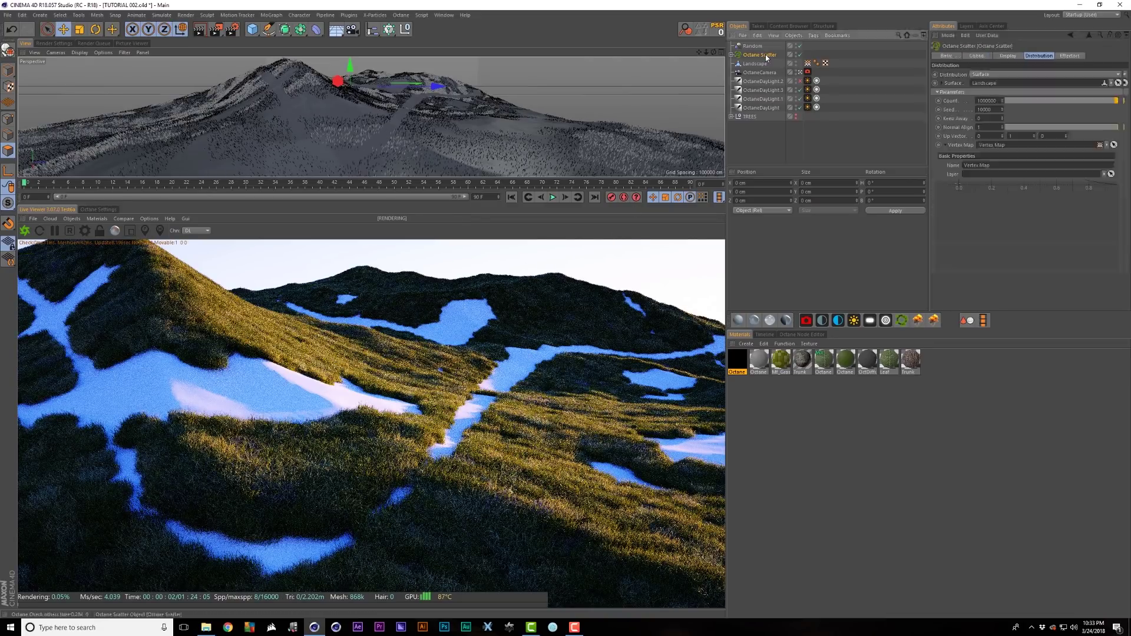
left_click(975, 217)
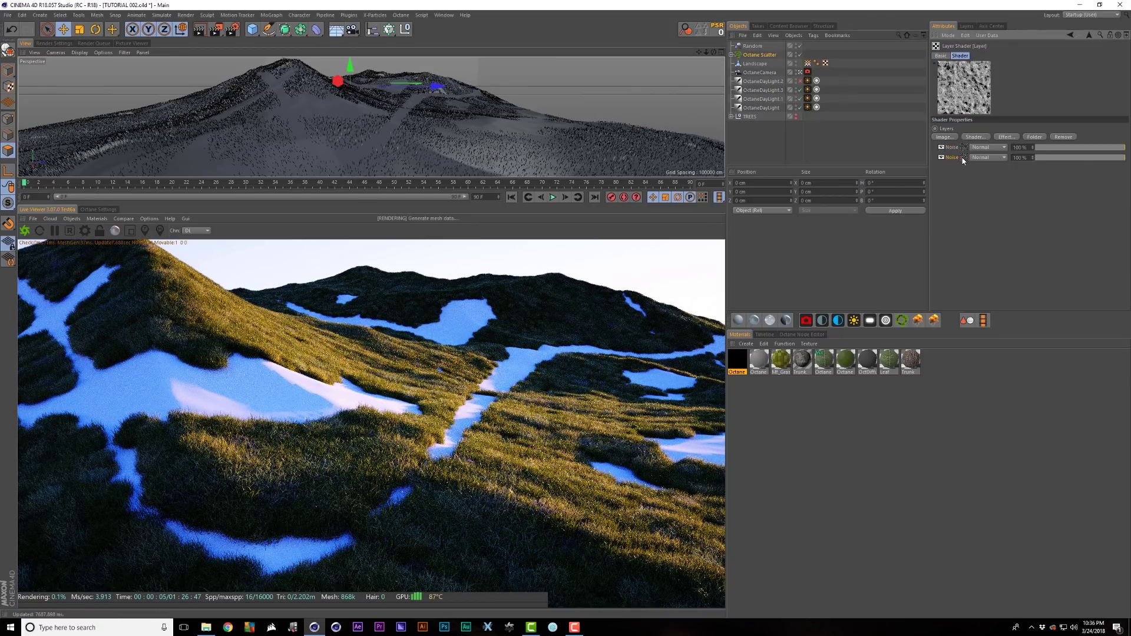
left_click_drag(953, 150, 951, 146)
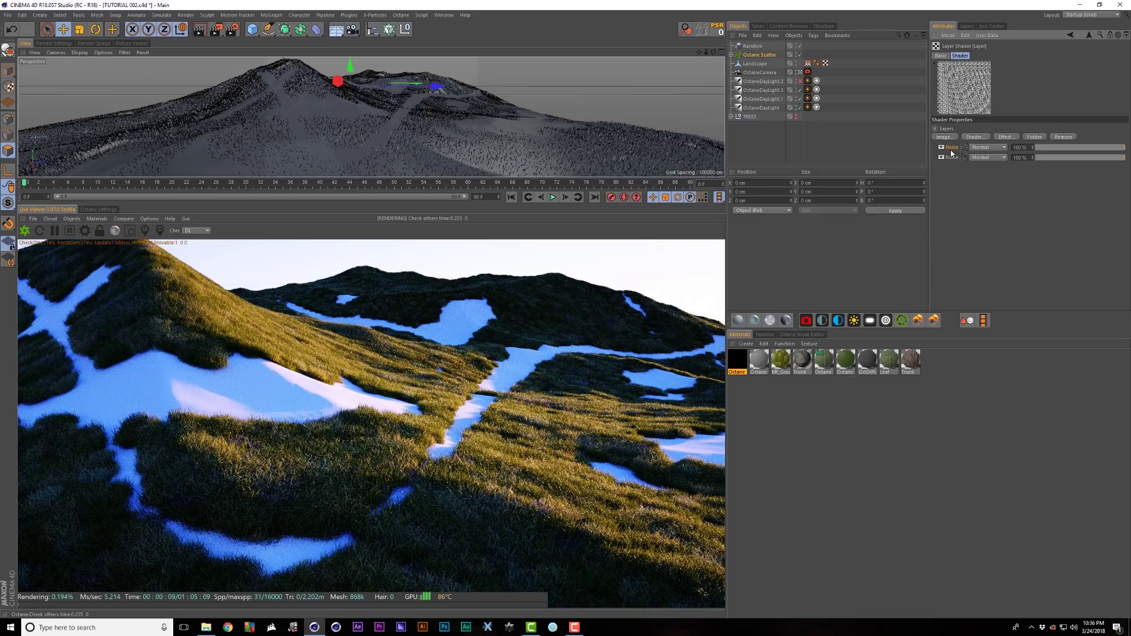
left_click(990, 150)
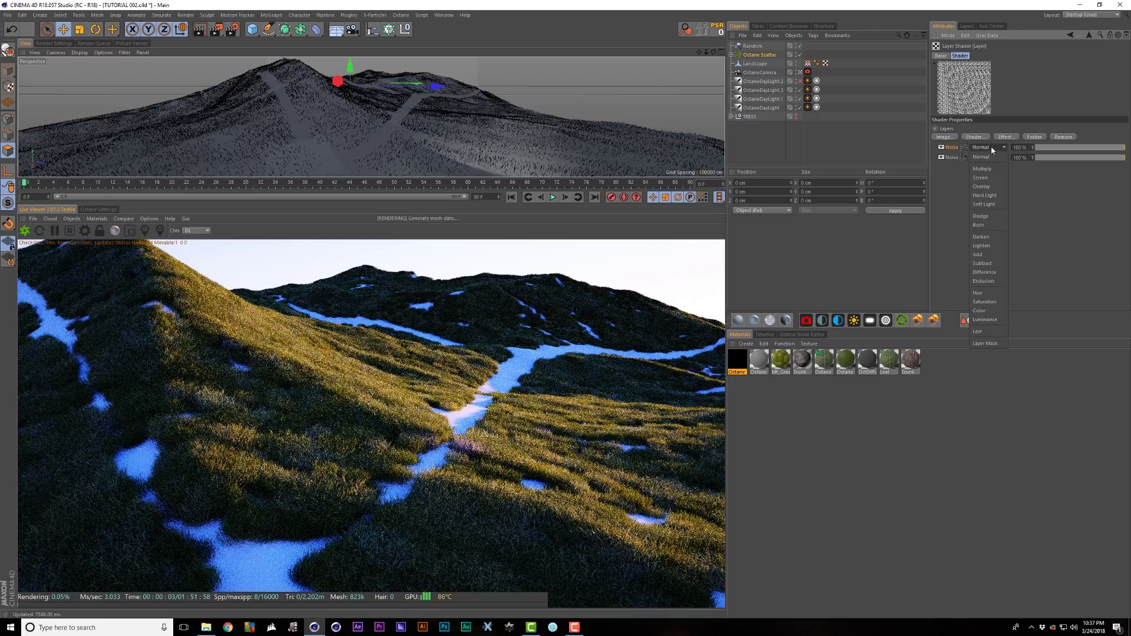
left_click(946, 202)
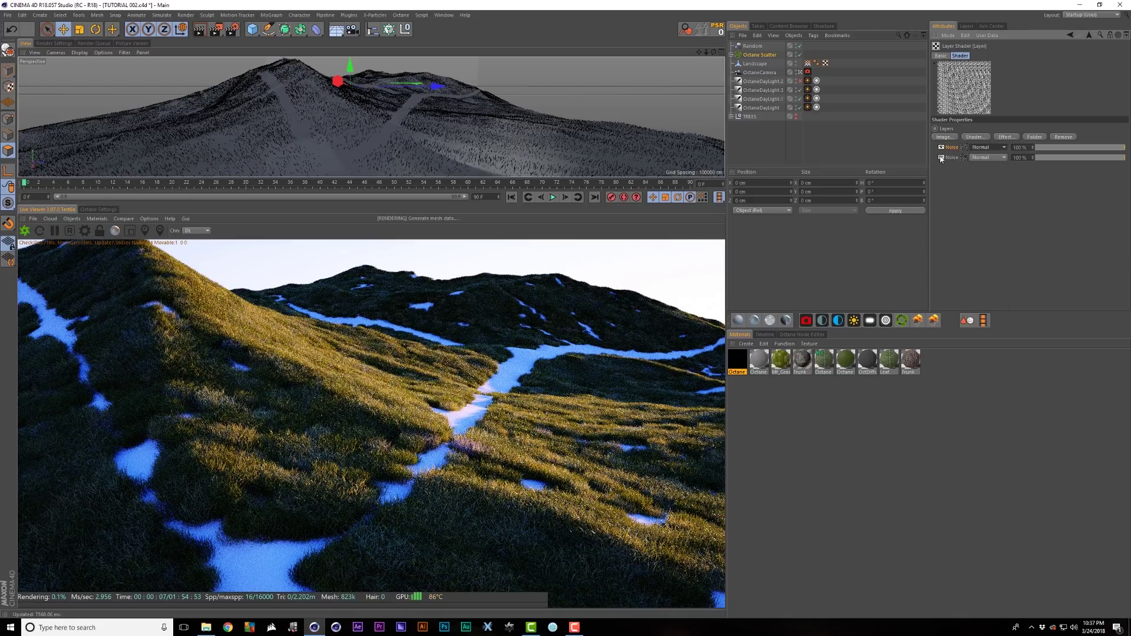
left_click_drag(1120, 150, 1081, 149)
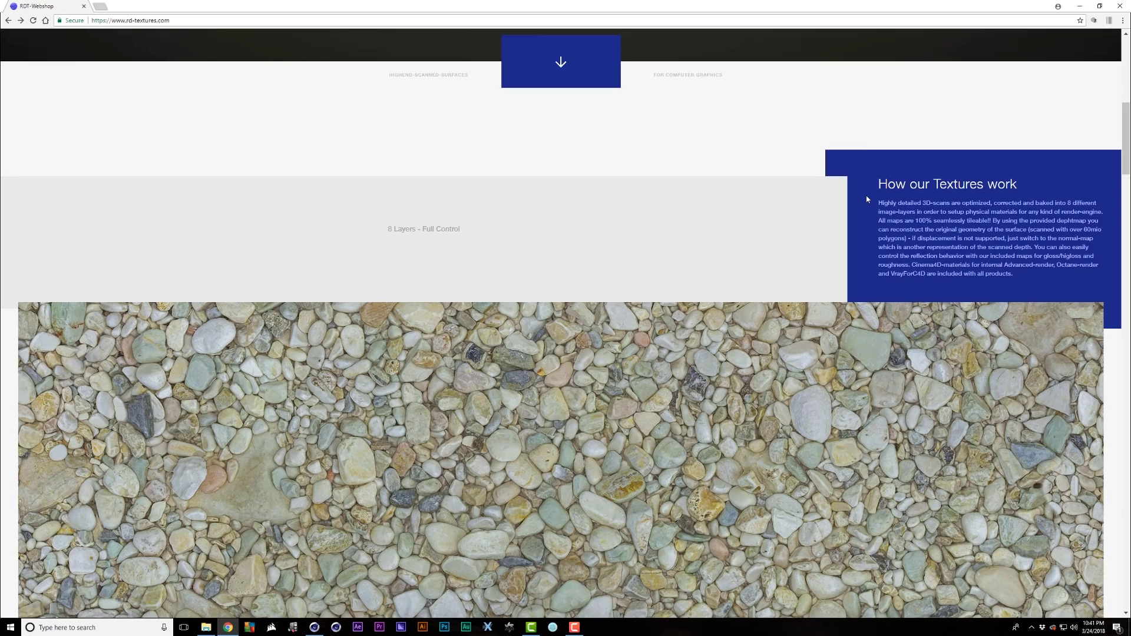
Step: Open the shop on the RD-Textures website and look through its texture collections
scroll(852, 227, "up", 9)
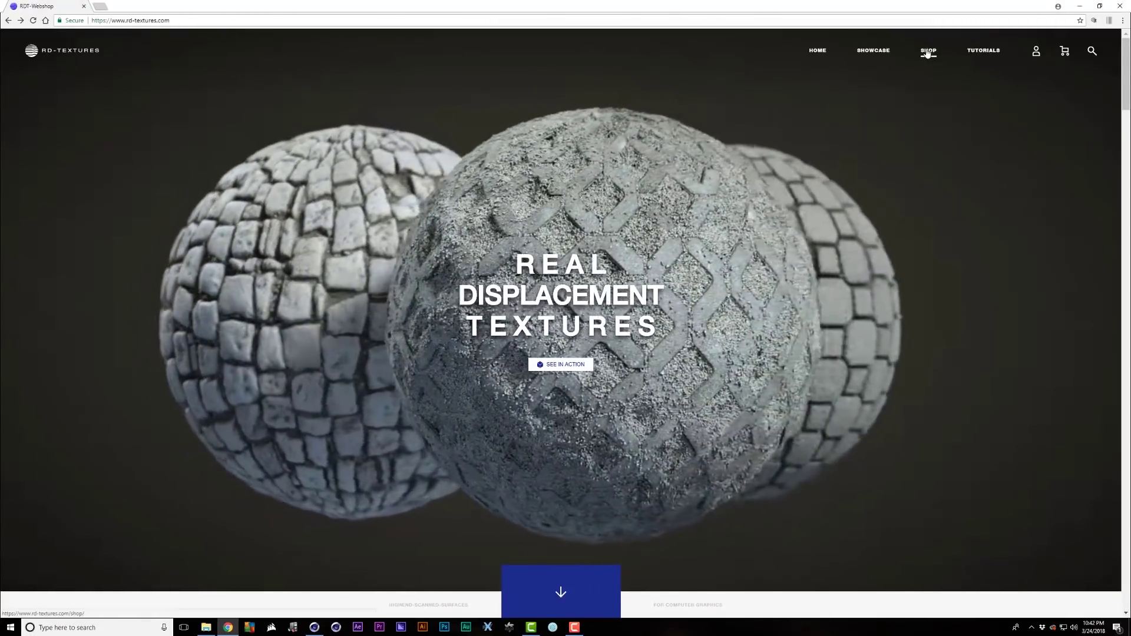
left_click(928, 52)
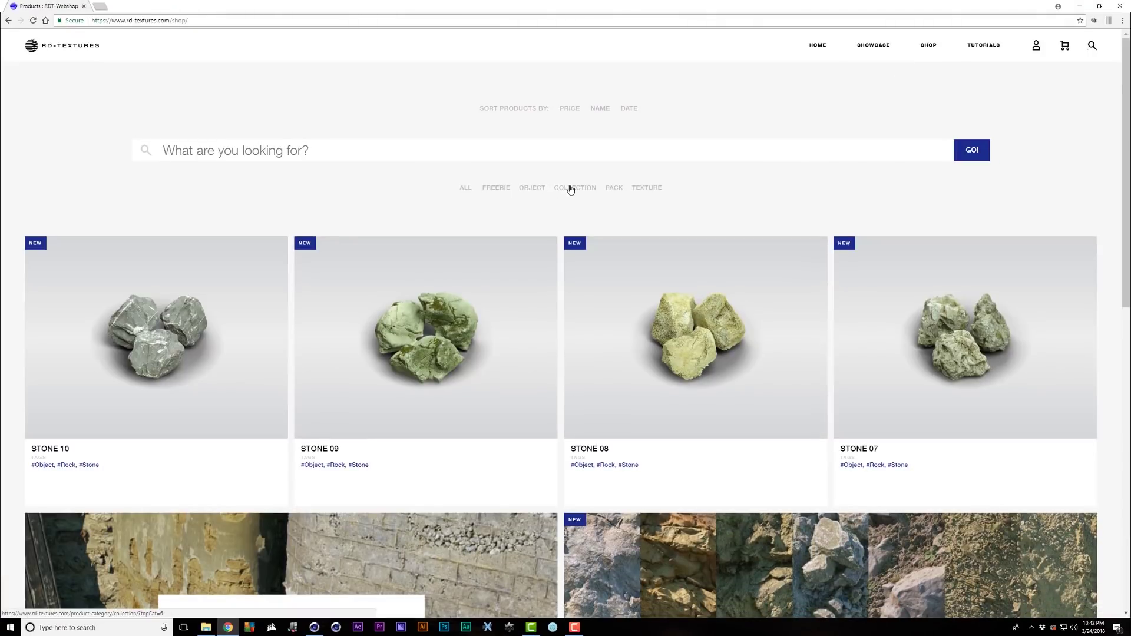
left_click(570, 189)
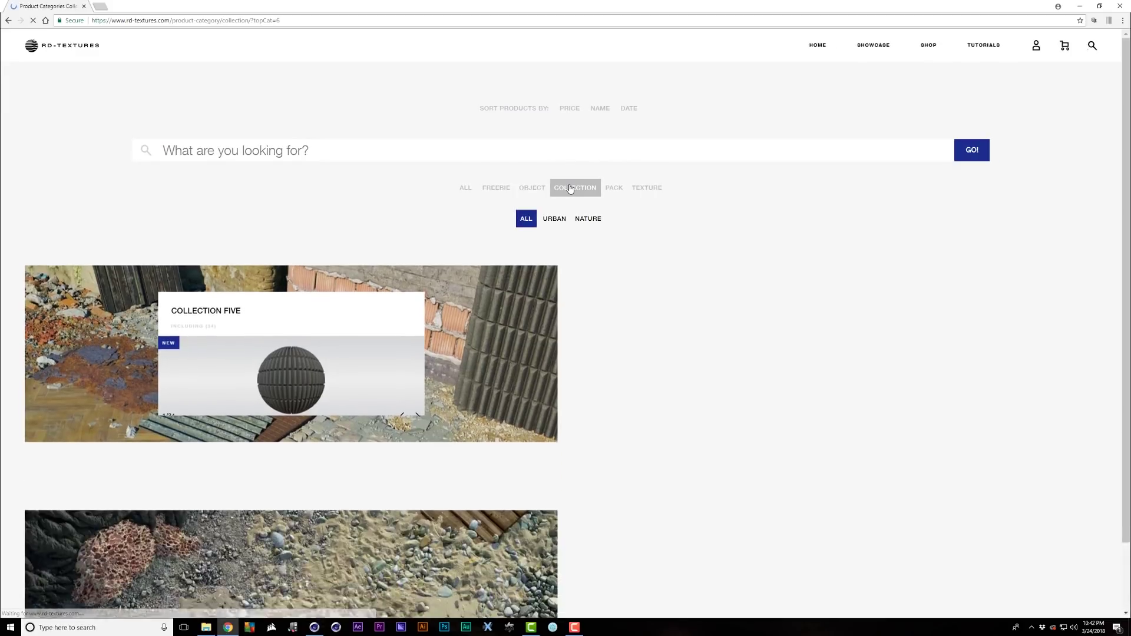
scroll(505, 168, "down", 13)
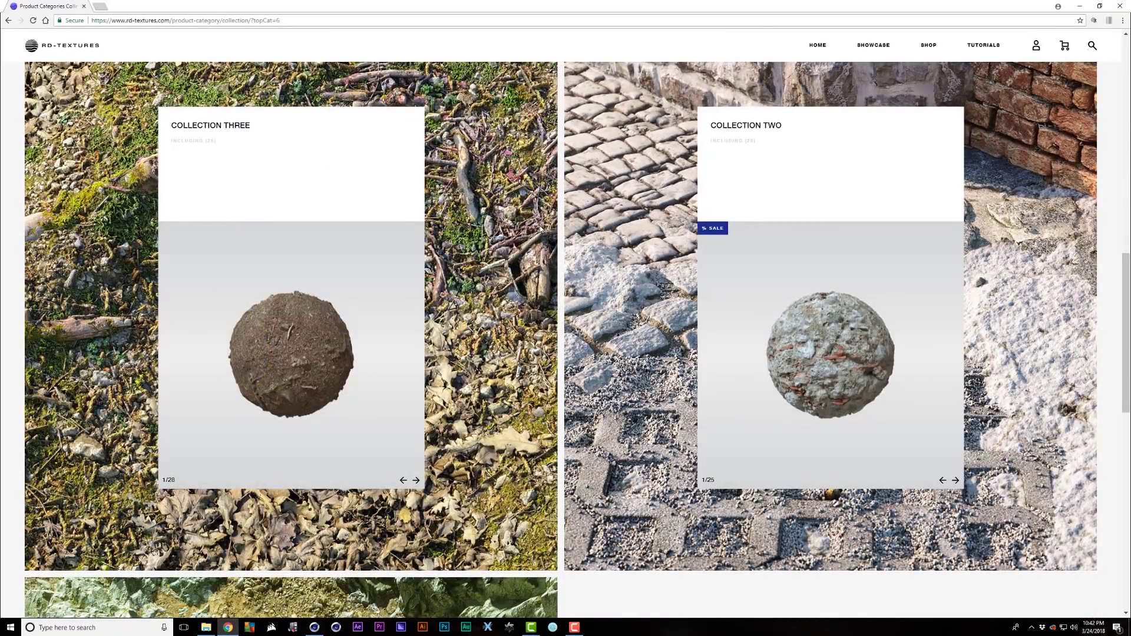
scroll(540, 230, "down", 4)
scroll(541, 229, "up", 16)
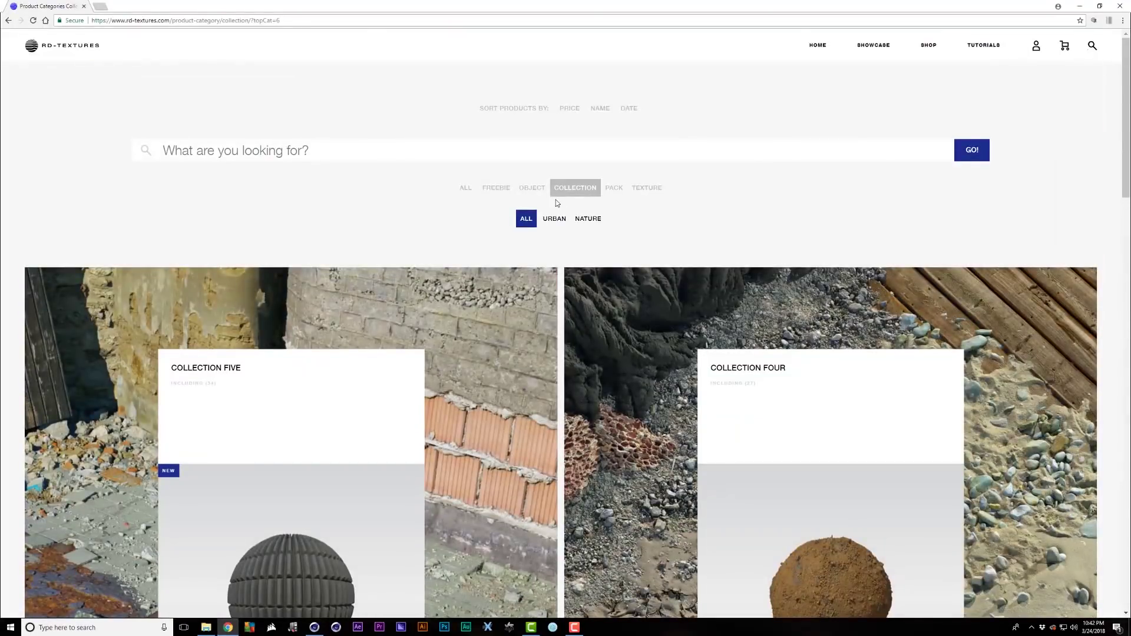
Step: Show the texture packs in the RD-Textures shop, open Quarry Pack 01, and view its price and material previews
left_click(614, 189)
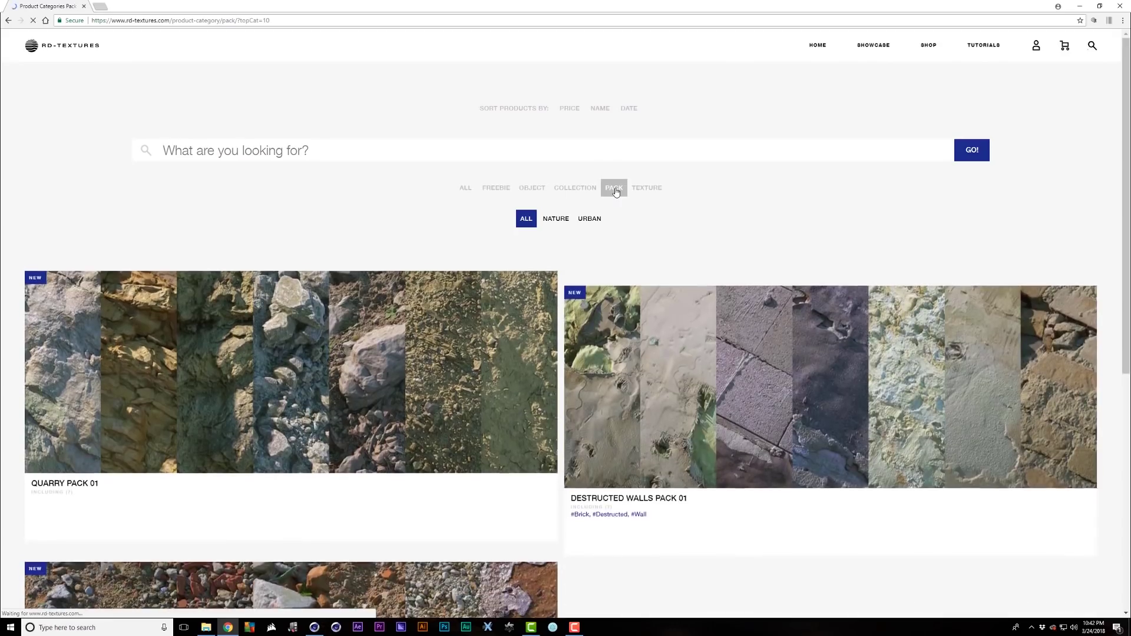
left_click(440, 352)
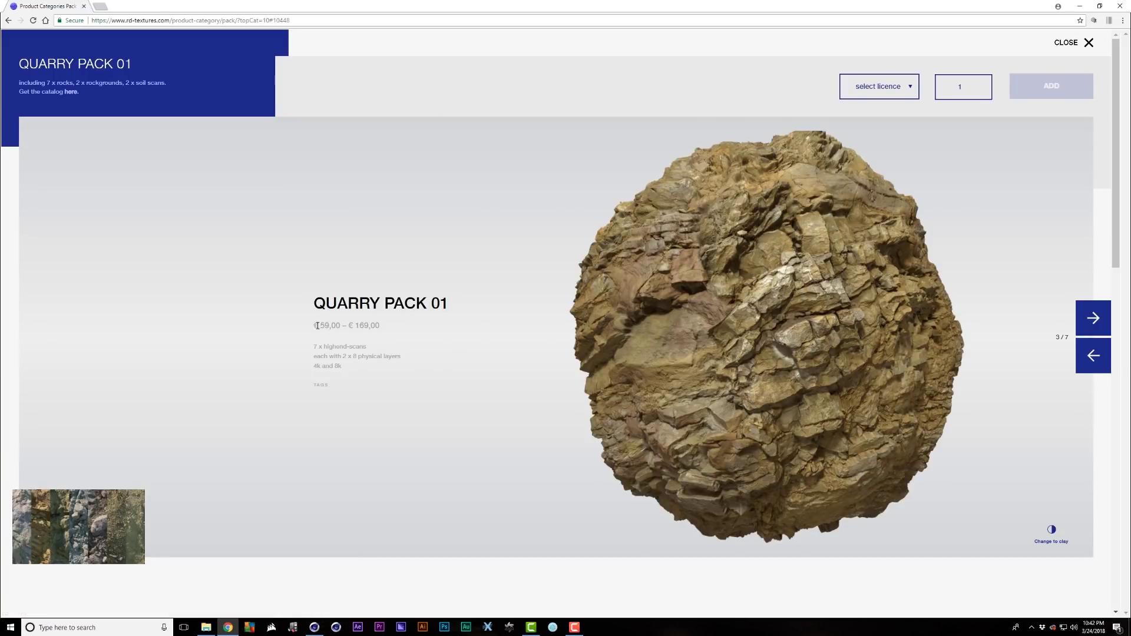
left_click_drag(324, 326, 336, 327)
left_click(546, 334)
left_click(1093, 321)
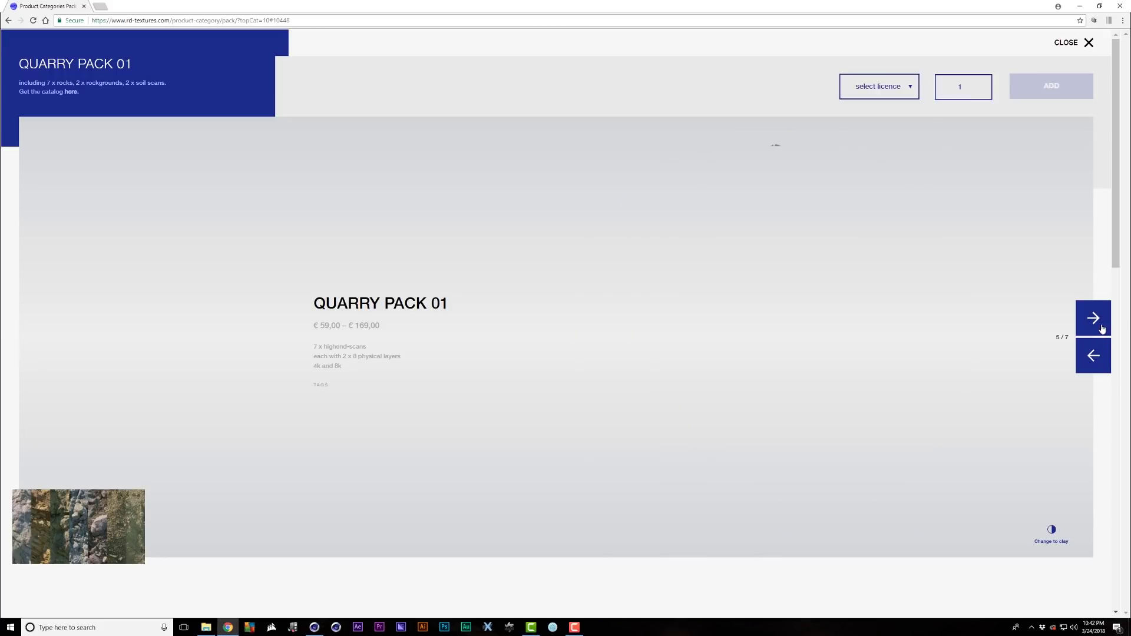
left_click(1101, 327)
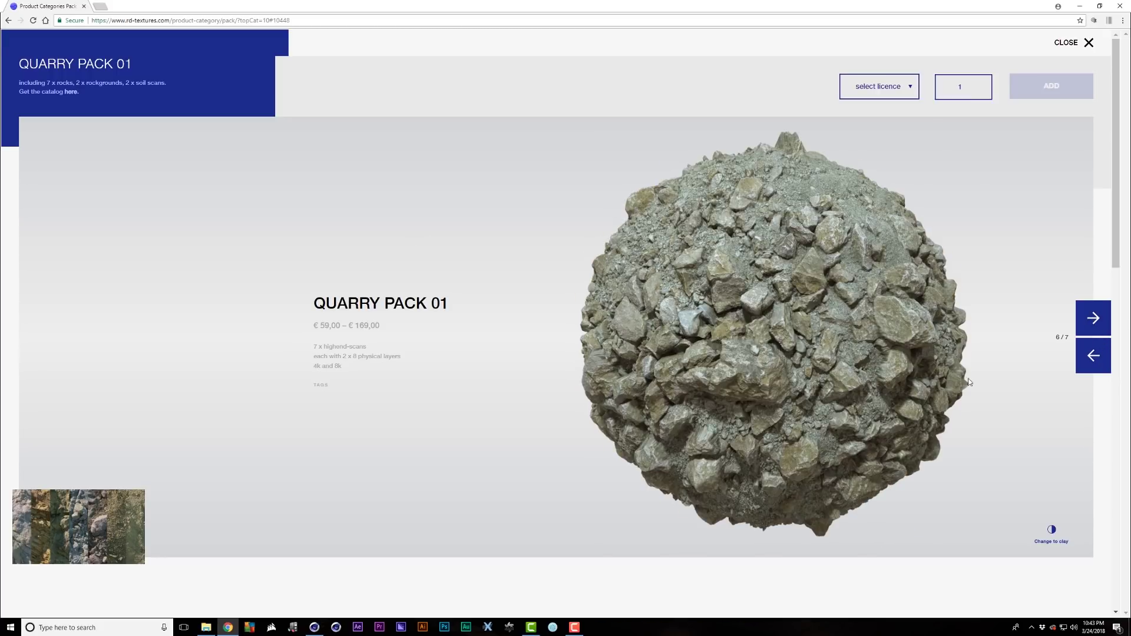
left_click(1093, 314)
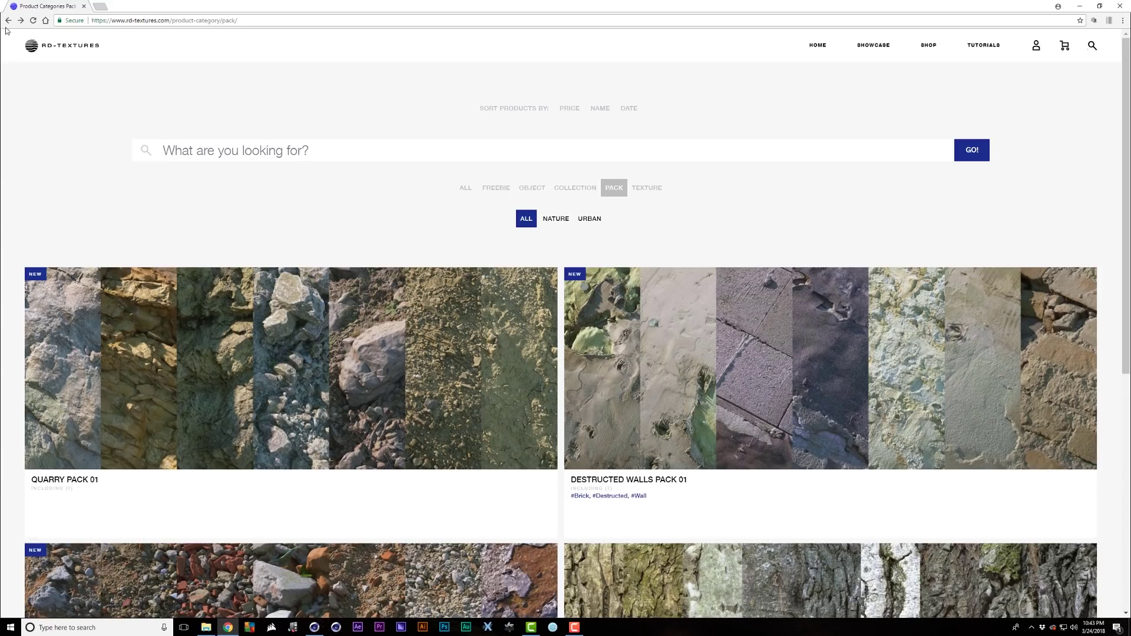
Step: Go to the Poliigon website and filter its texture library to the Photoscanned category
left_click(20, 21)
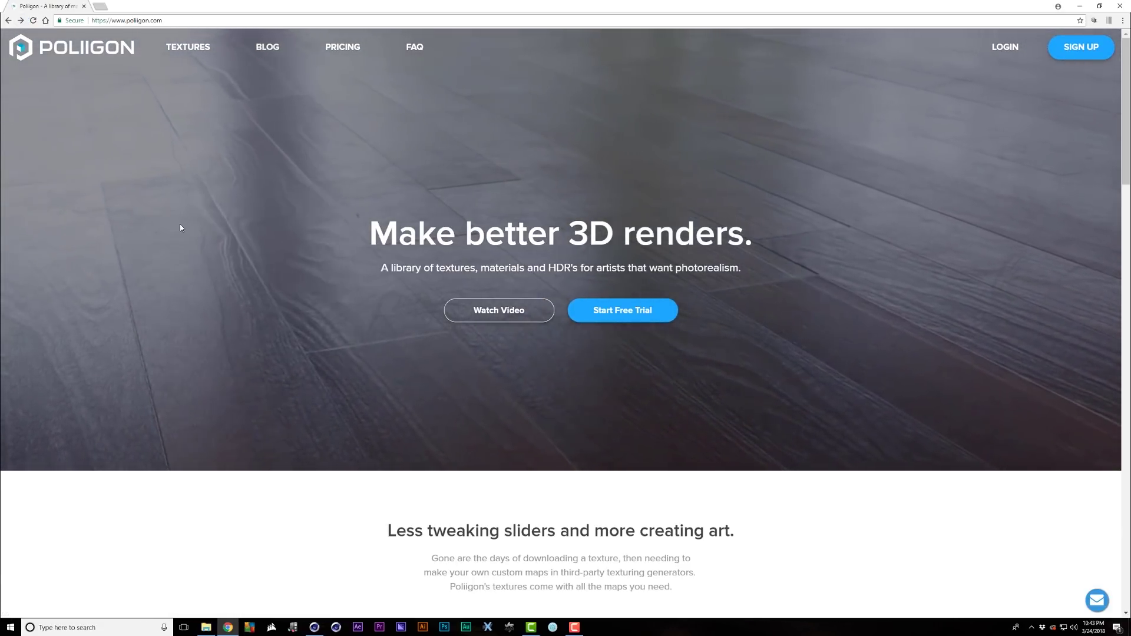
left_click(183, 52)
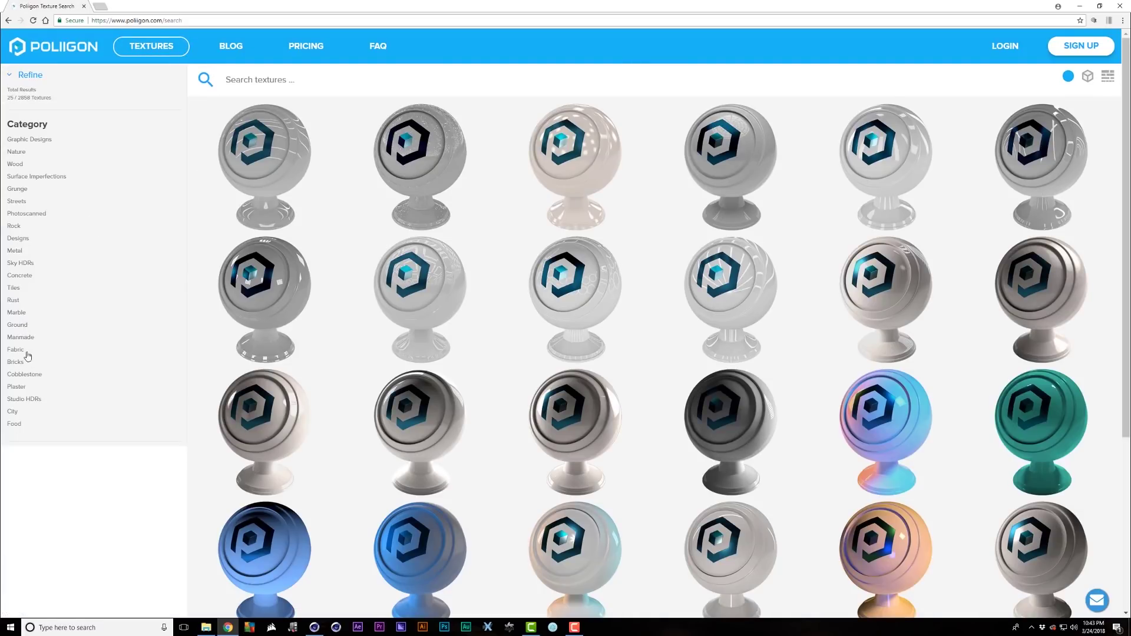
left_click(33, 215)
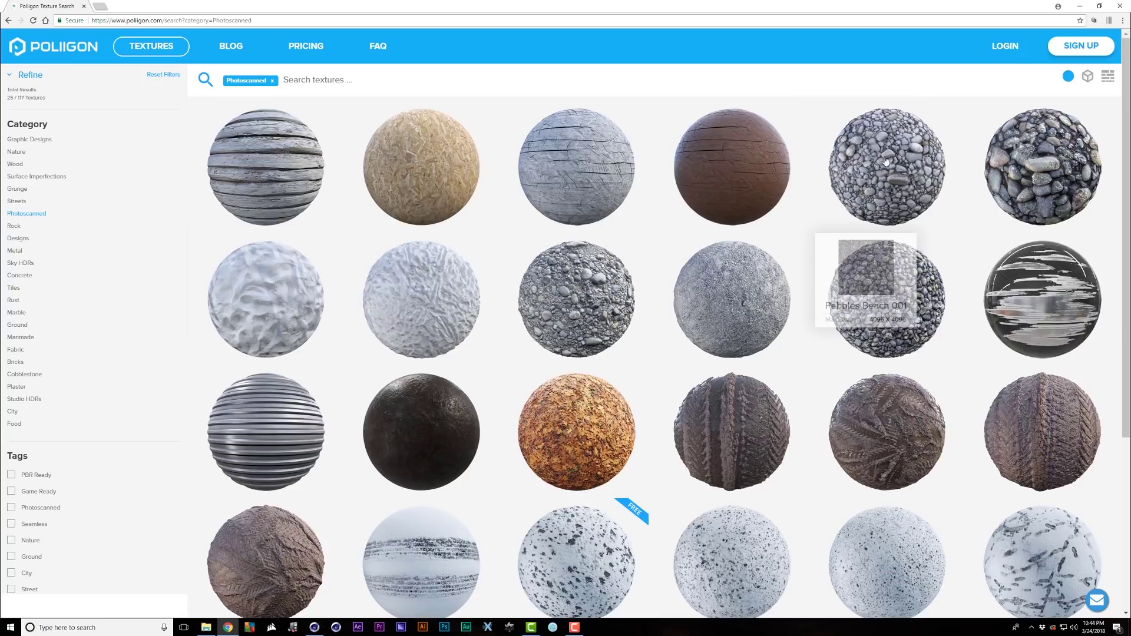
Step: View the Pebbles Beach 001 texture, add the 6144 x 6144 resolution to its selection, and close its details
left_click(863, 283)
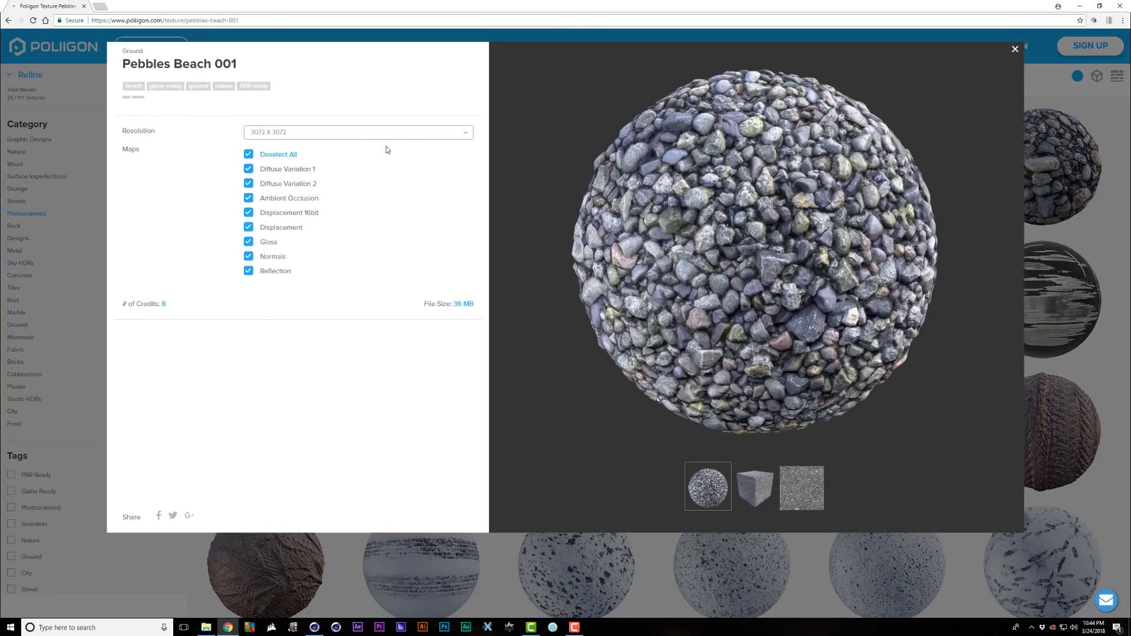
left_click(384, 135)
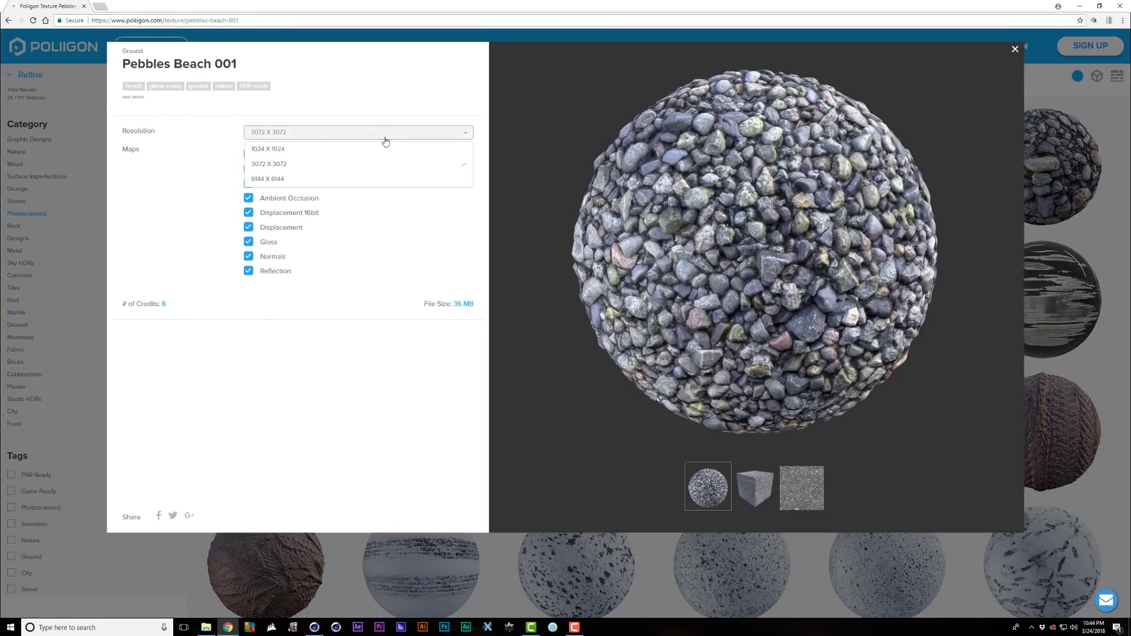
left_click(340, 179)
left_click(351, 122)
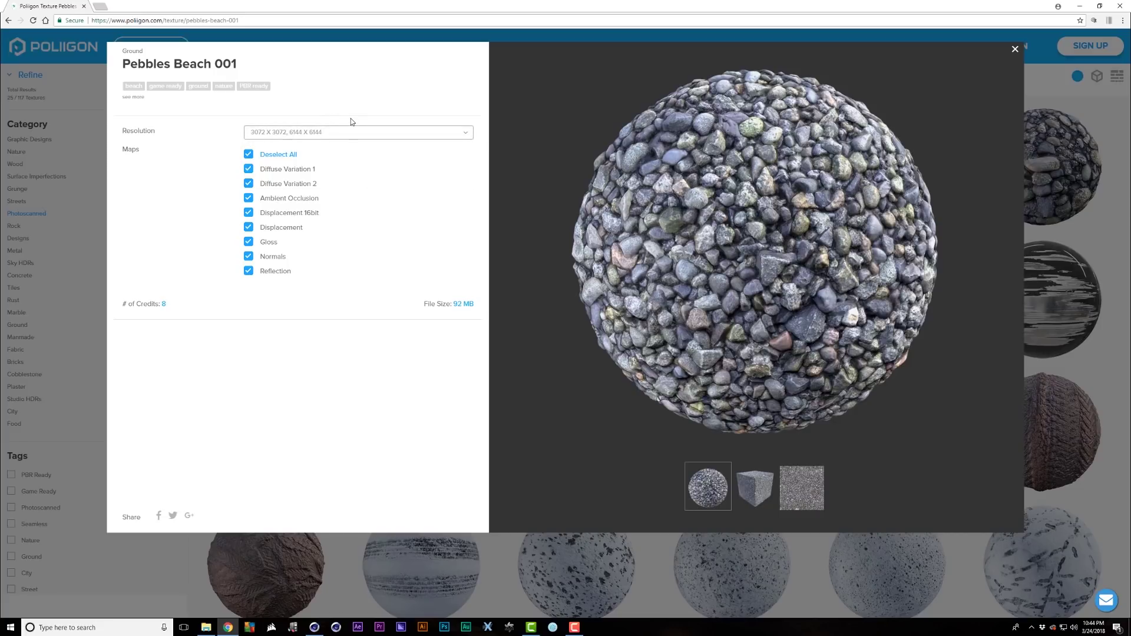
left_click(1014, 49)
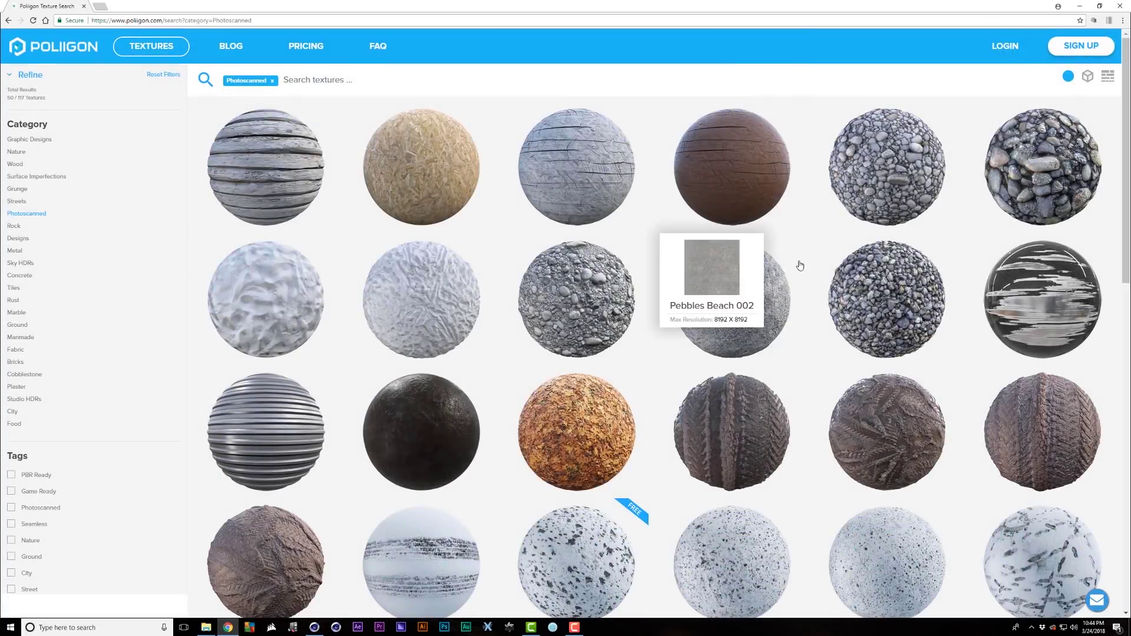
Step: Preview the Pebbles Beach 003 and Ground Forest Path 005 textures among the photoscanned results
left_click(548, 314)
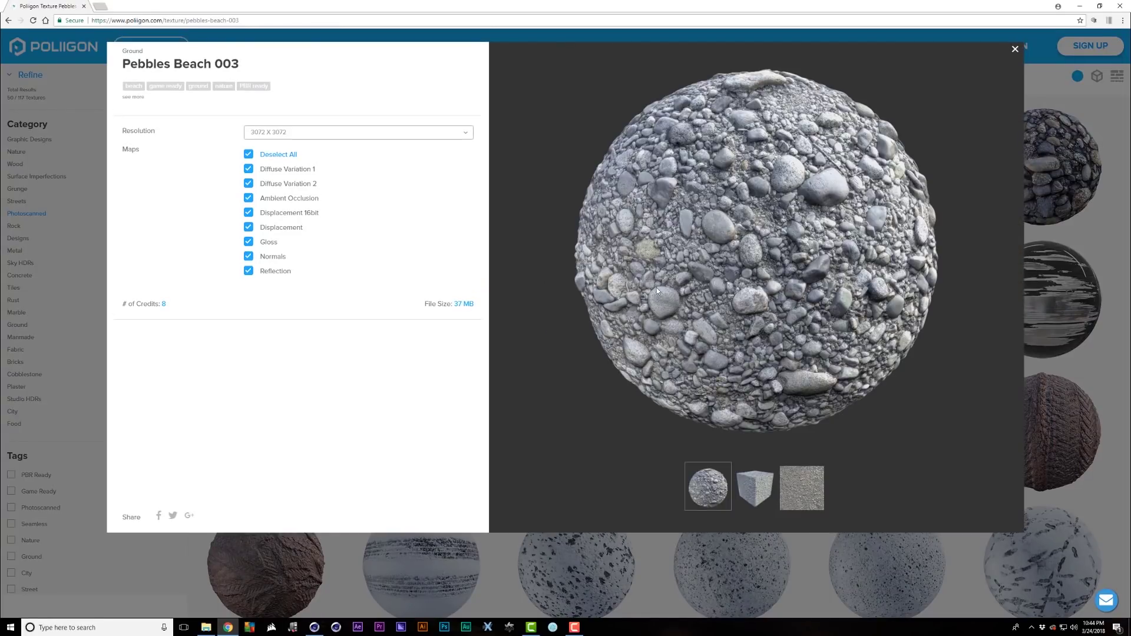
left_click(1014, 50)
scroll(823, 207, "down", 10)
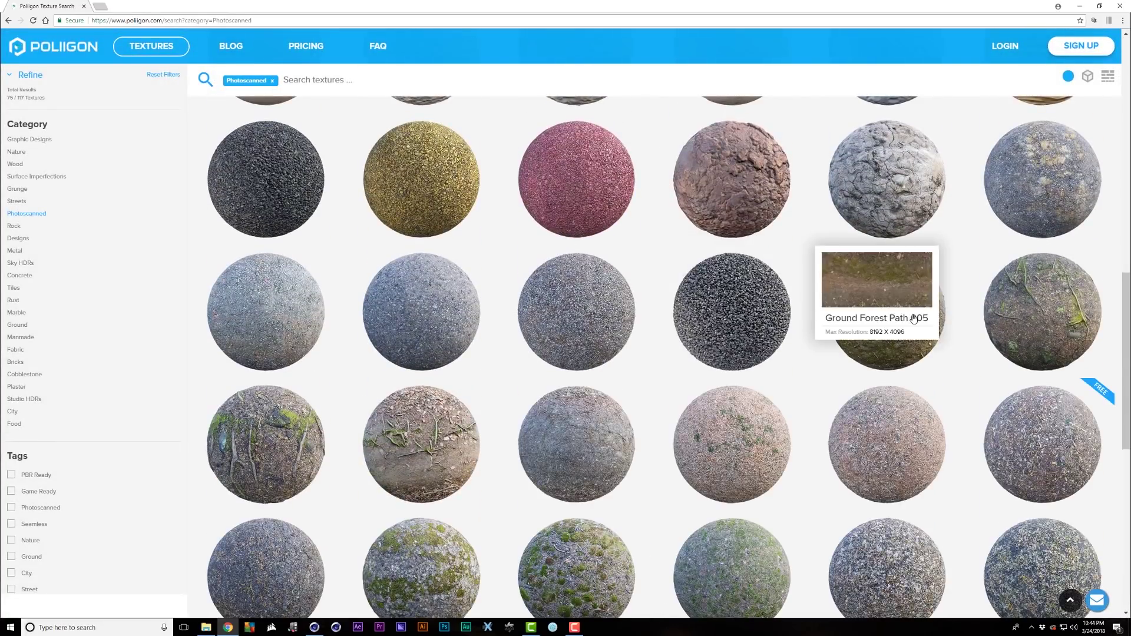
left_click(914, 318)
left_click(1084, 281)
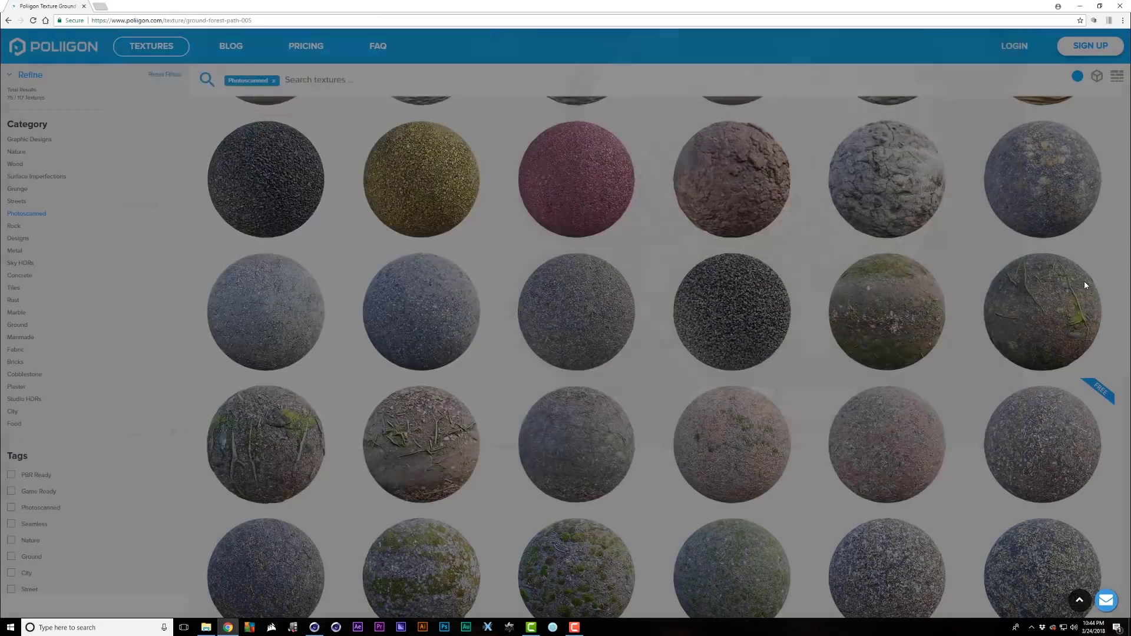
Step: Preview the Ground Forest Mossy 002 and Ground Forest 002 textures further down the photoscanned results
scroll(872, 295, "down", 2)
left_click(568, 326)
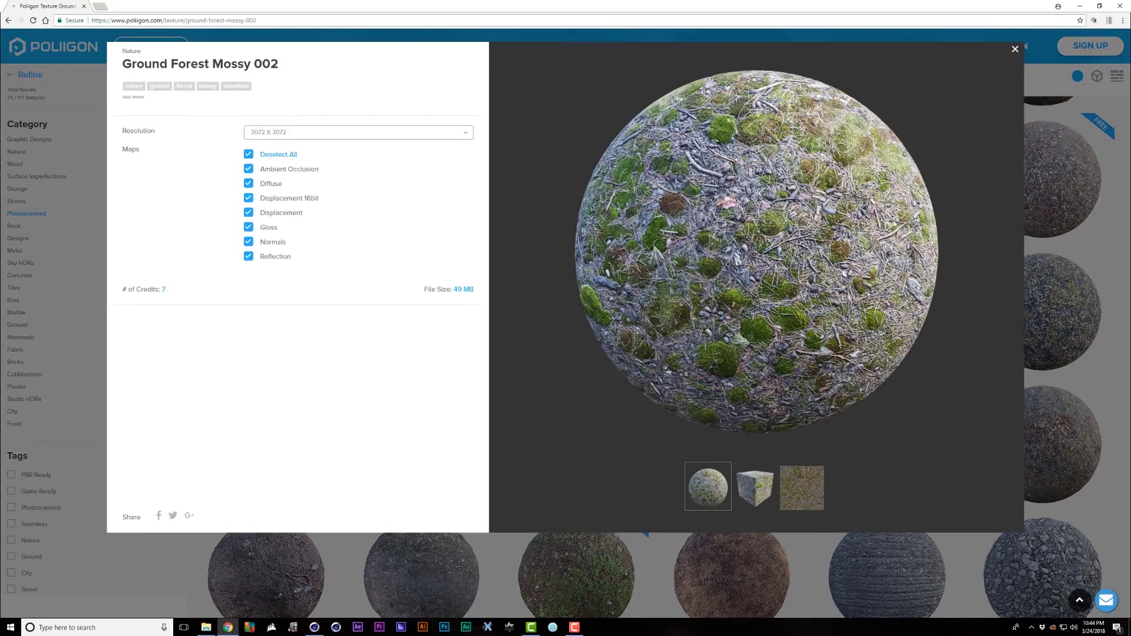
left_click(1078, 233)
scroll(854, 283, "down", 4)
left_click(735, 257)
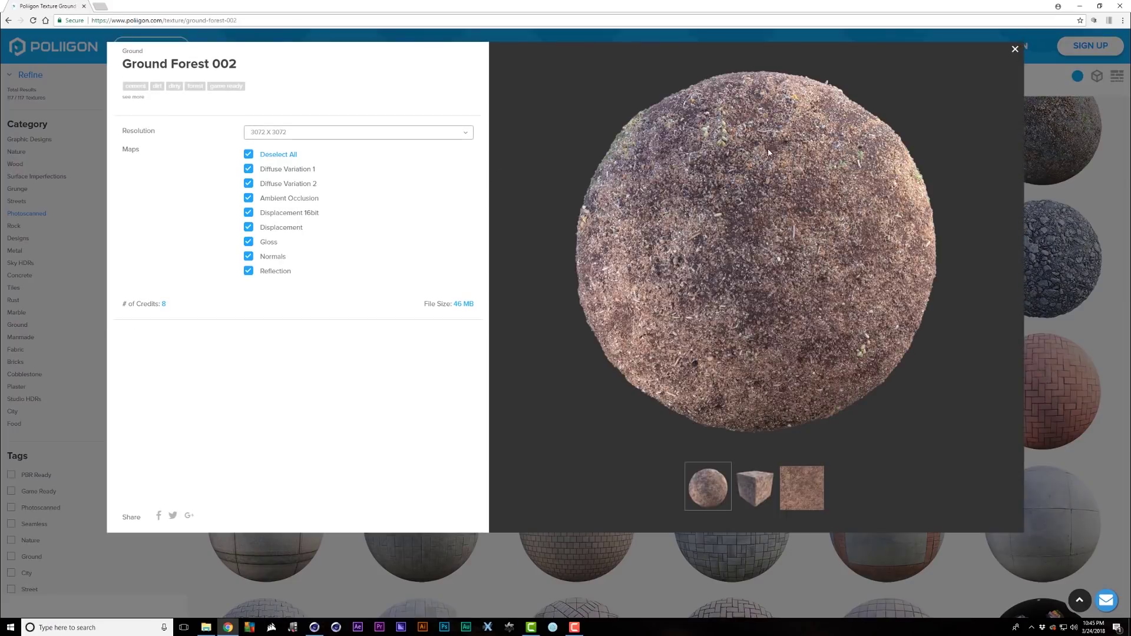
left_click(1115, 184)
Step: Switch to Cinema 4D and create a new empty project
left_click(291, 377)
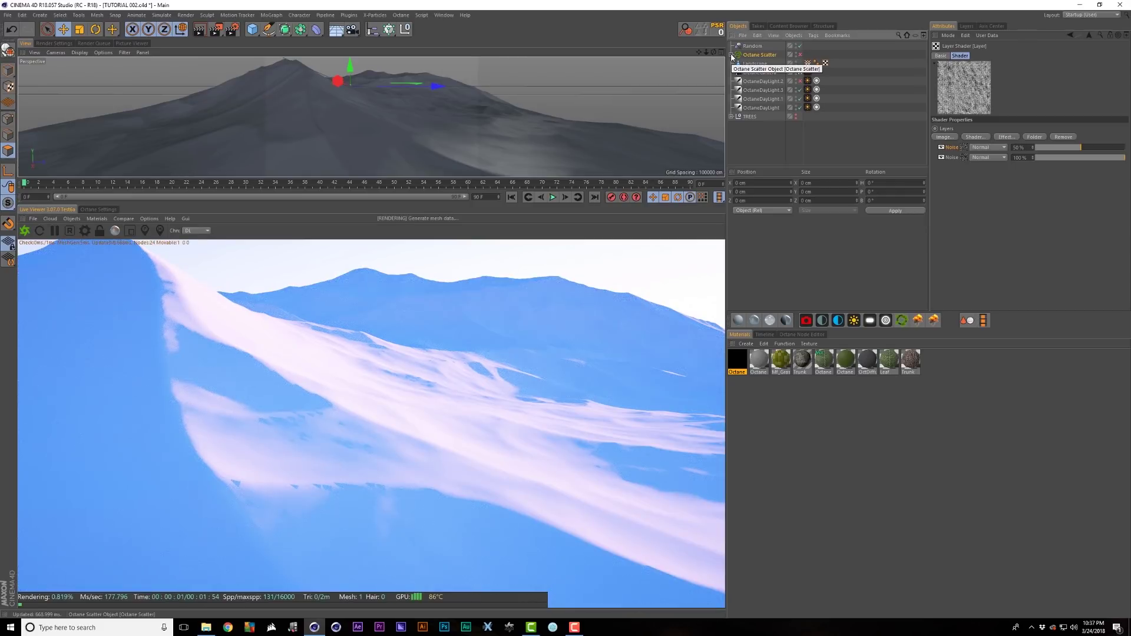
left_click(7, 15)
left_click(14, 29)
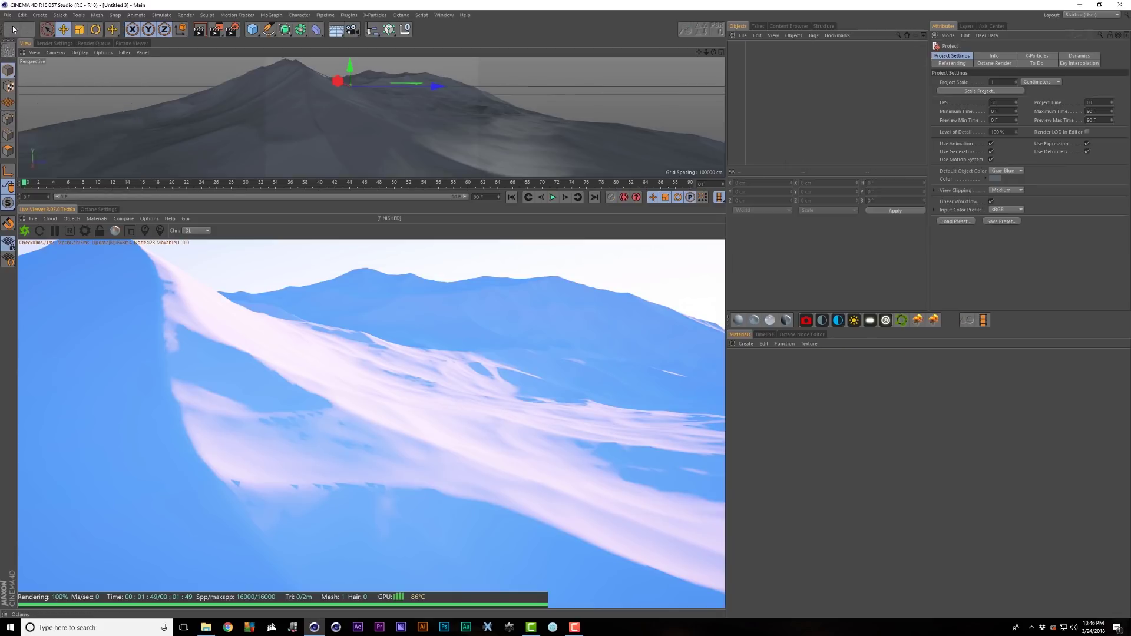
Step: Open Cinema4D-Octane.c4d from the SOIL-12 folder of the QUARRY PACK textures in Cinema 4D
key("alt+Tab")
left_click(513, 89)
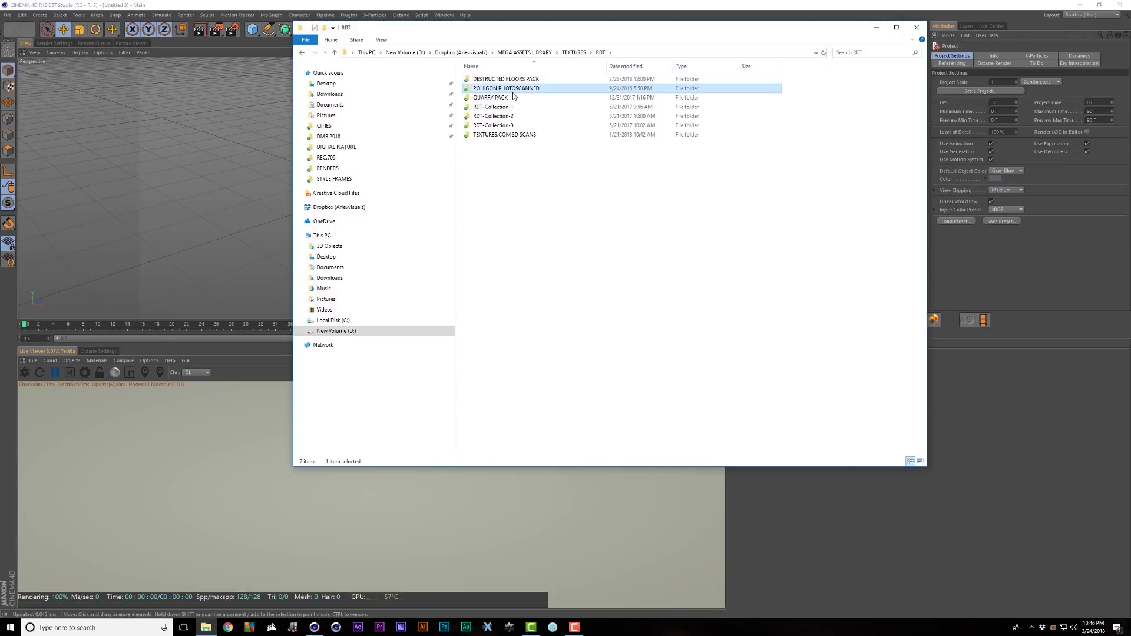
double_click(511, 97)
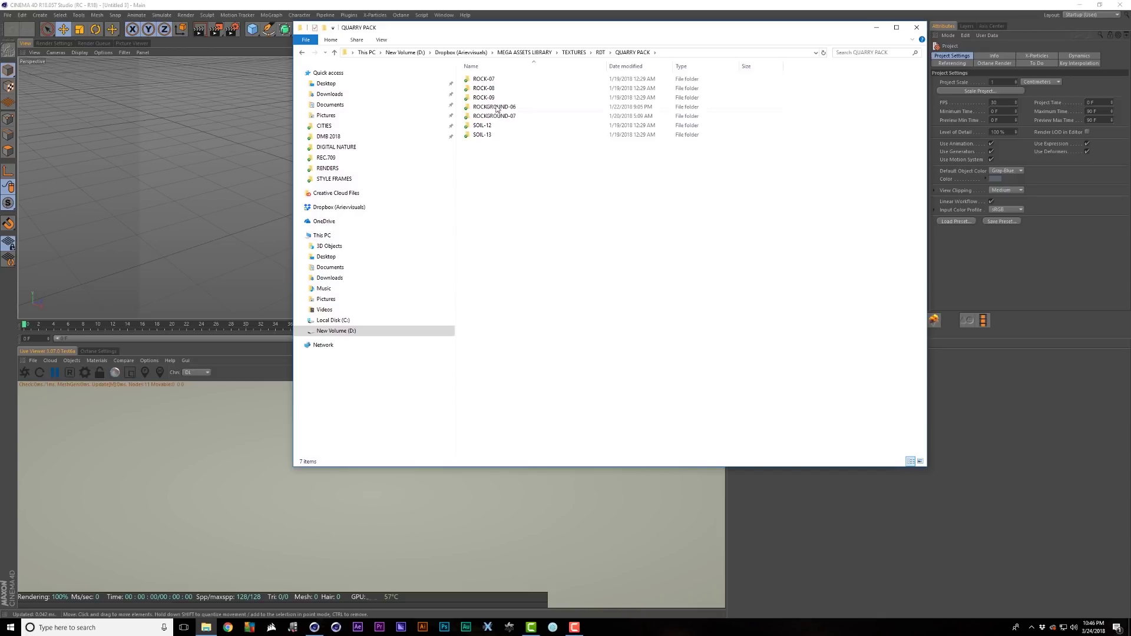
double_click(483, 125)
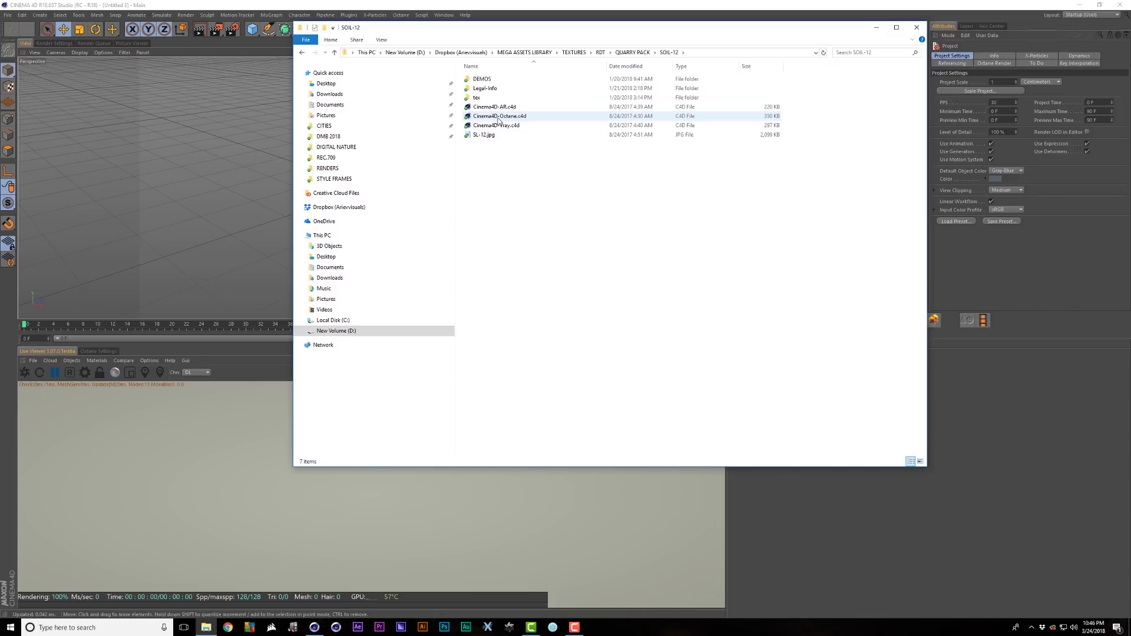
left_click_drag(498, 116, 283, 154)
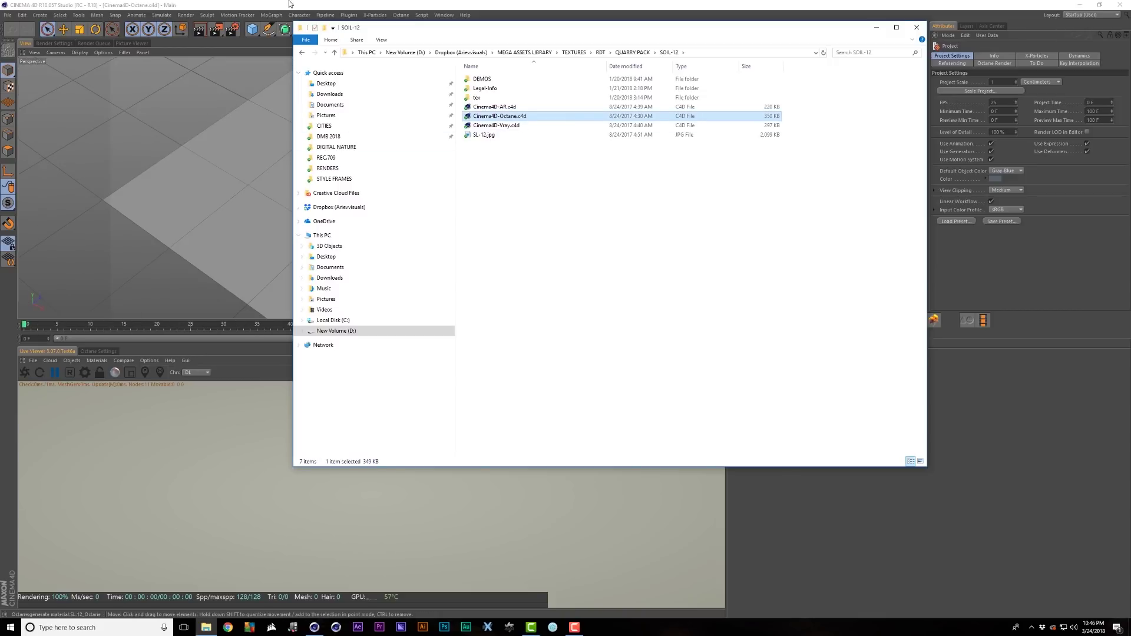
left_click(289, 4)
left_click_drag(375, 23, 412, 44)
left_click(953, 48)
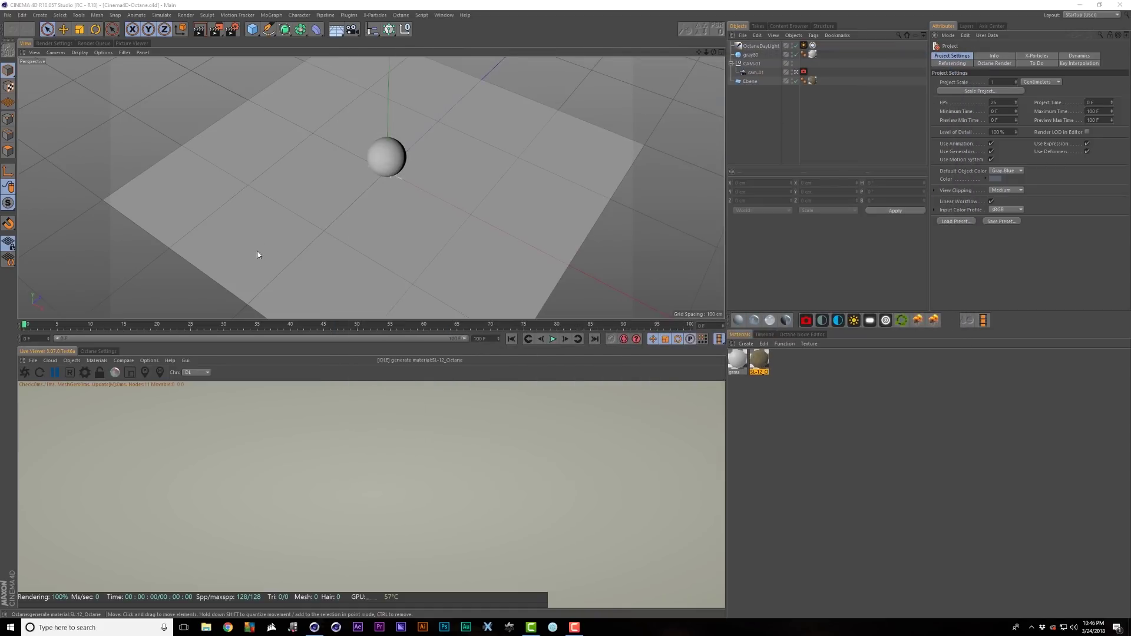
Step: Render the soil scene in the Octane Live Viewer and inspect the displaced ground plane from several low angles
left_click(24, 373)
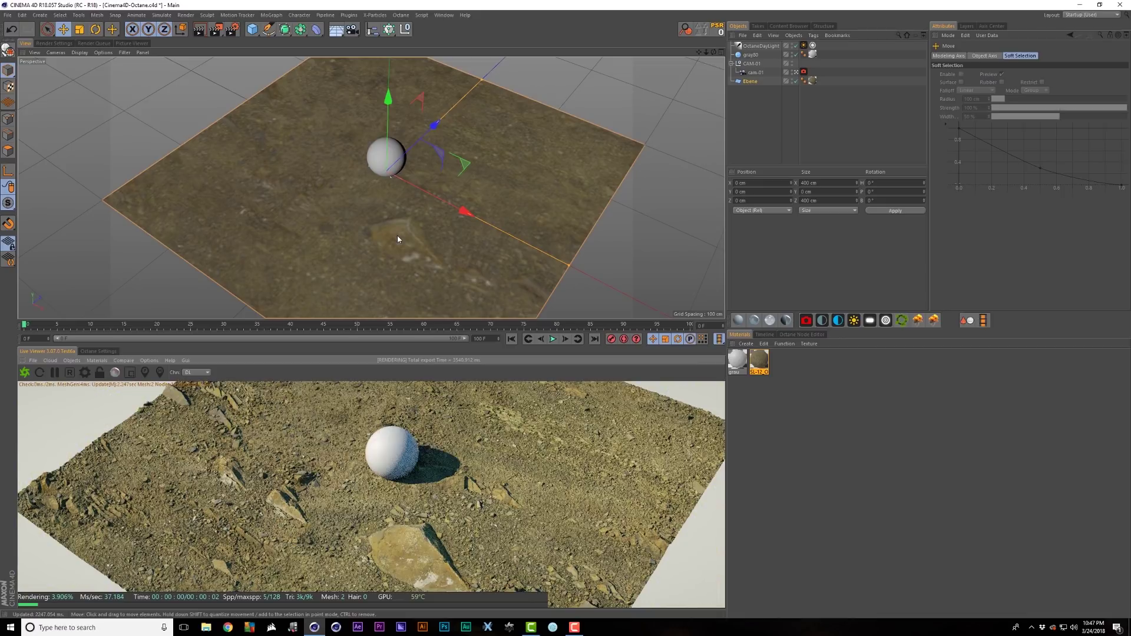
left_click_drag(399, 237, 449, 196, "alt")
right_click_drag(449, 196, 483, 177, "alt")
middle_click_drag(482, 177, 453, 119, "alt")
mouse_move(453, 120)
left_mouse_down("alt")
mouse_move(469, 116)
mouse_move(466, 137)
left_mouse_up("alt")
scroll(464, 137, "down", 3)
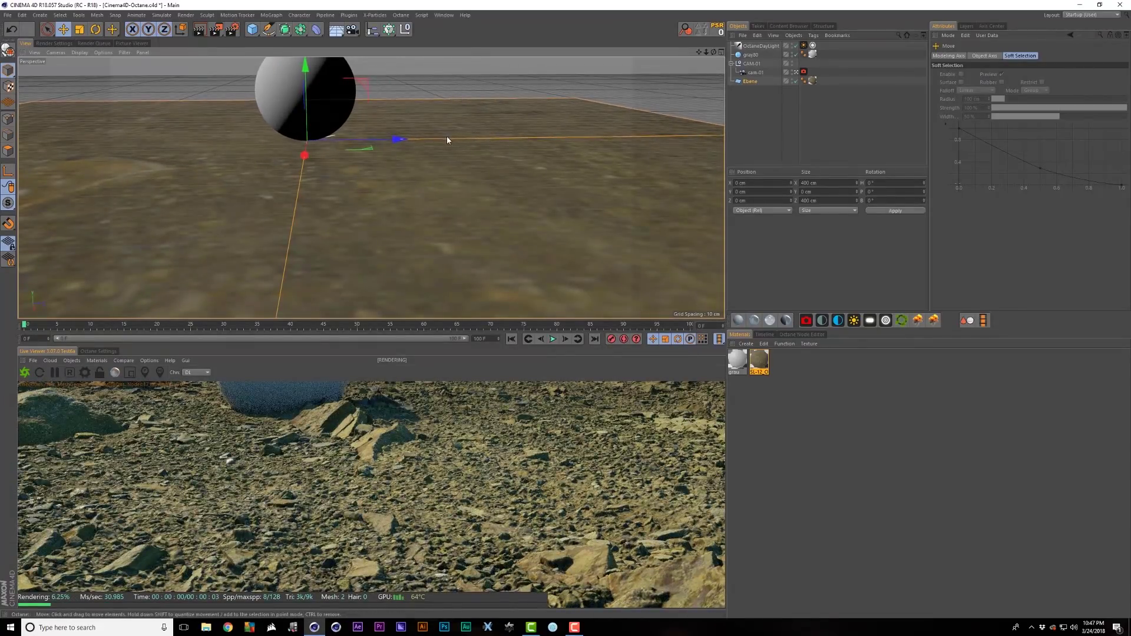
scroll(447, 138, "down", 1)
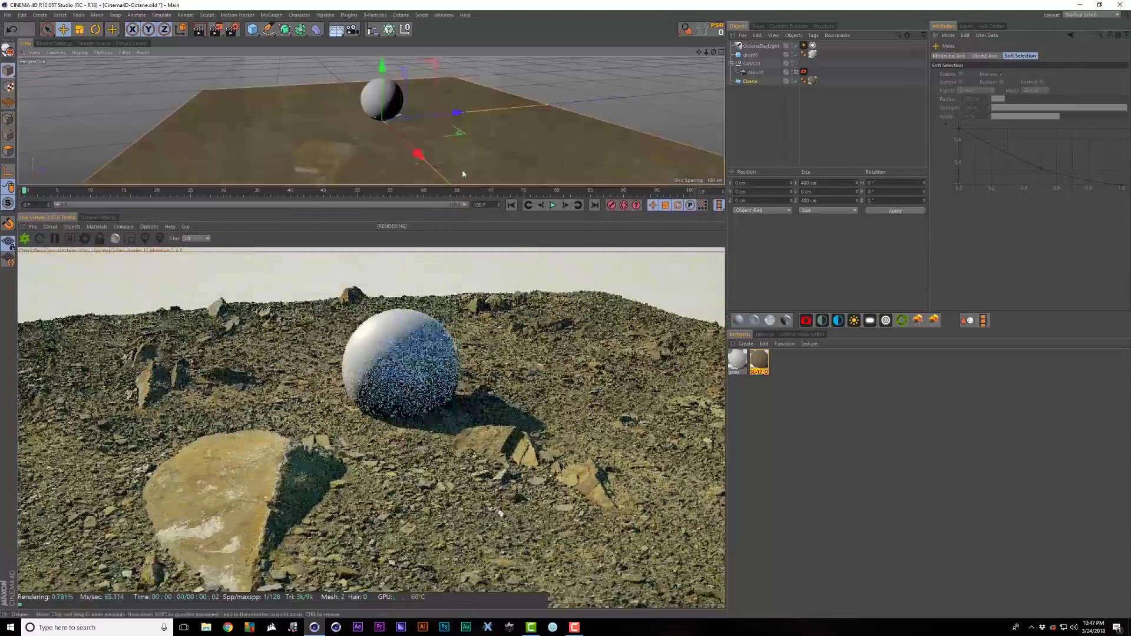
left_click_drag(463, 174, 338, 133, "alt")
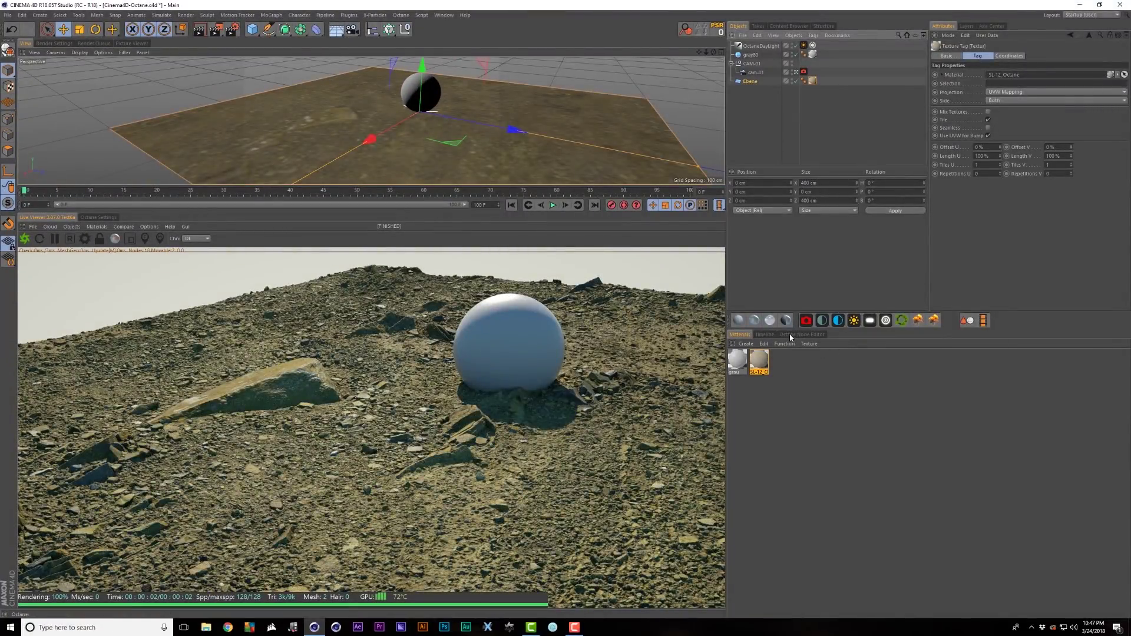
Step: Show the SL-12_Octane material in a widened Octane Node Editor and select its Displacement node
left_click(801, 335)
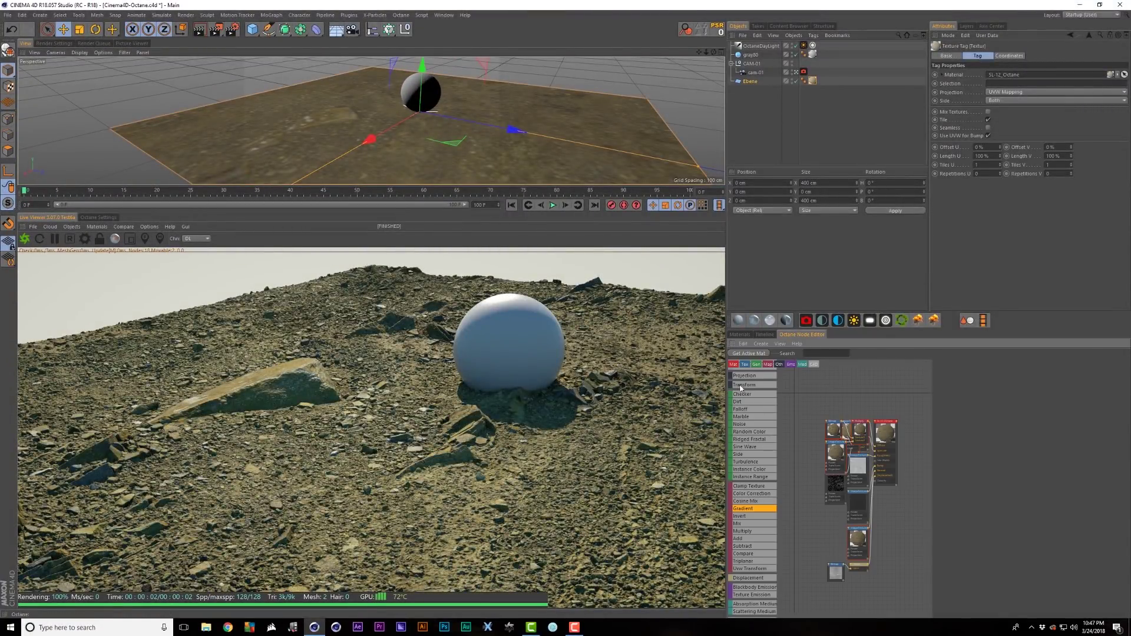
middle_click_drag(876, 469, 873, 432)
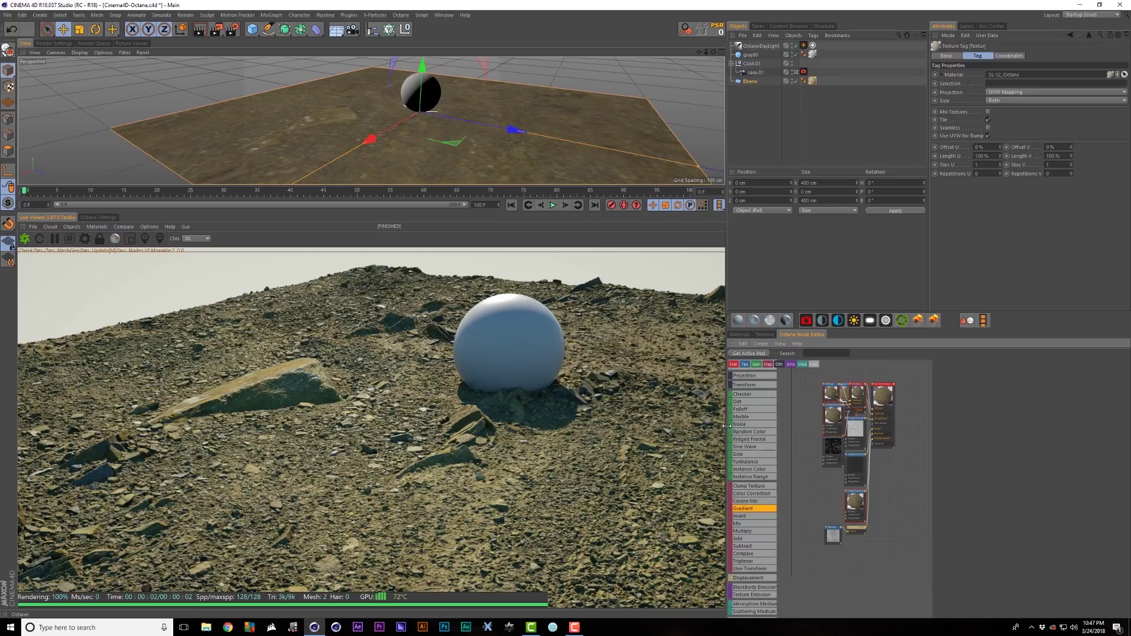
left_click_drag(727, 425, 483, 426)
middle_click_drag(663, 408, 702, 402)
scroll(673, 403, "up", 2)
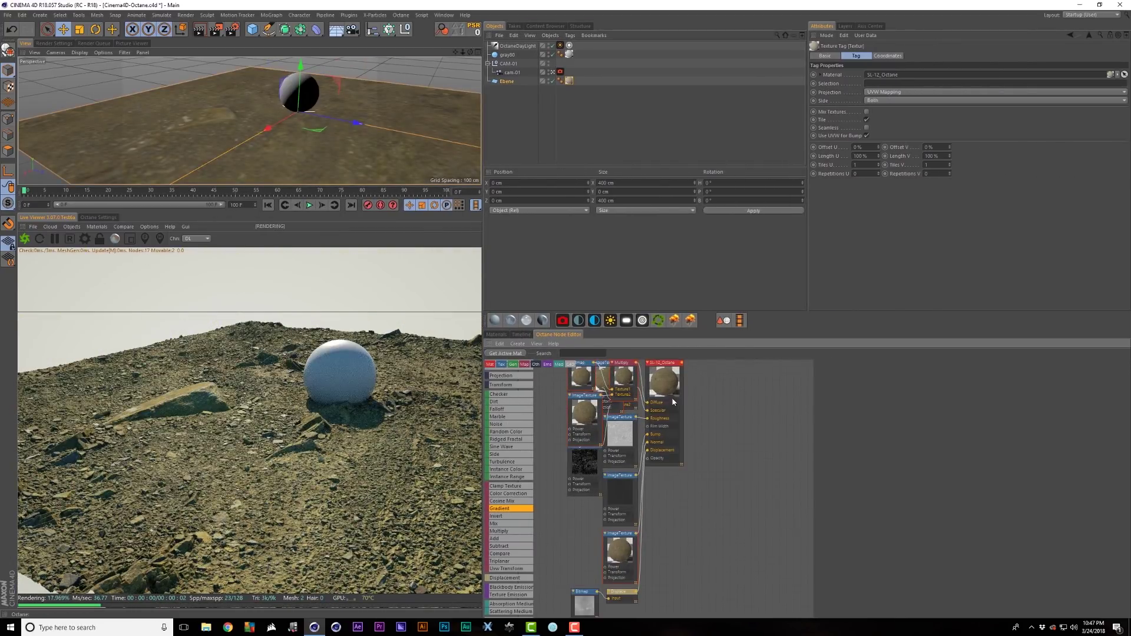
left_click_drag(674, 402, 766, 401)
middle_click_drag(615, 586, 690, 491)
left_click(675, 489)
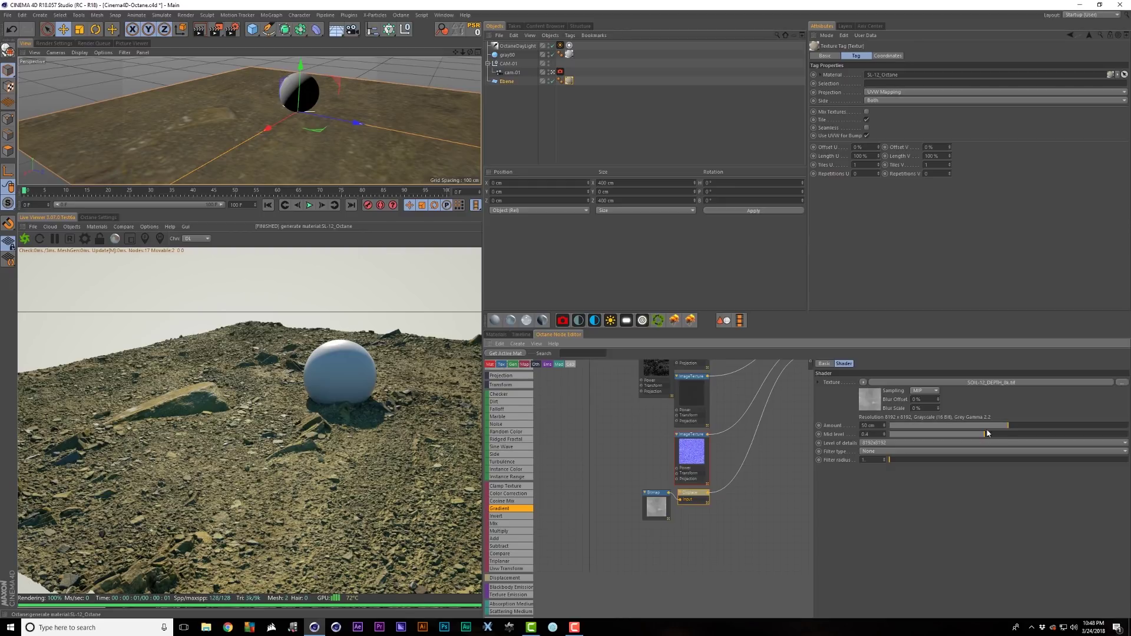
Step: Try a much higher displacement amount on the soil material, and undo the change
left_click_drag(1010, 426, 1124, 425)
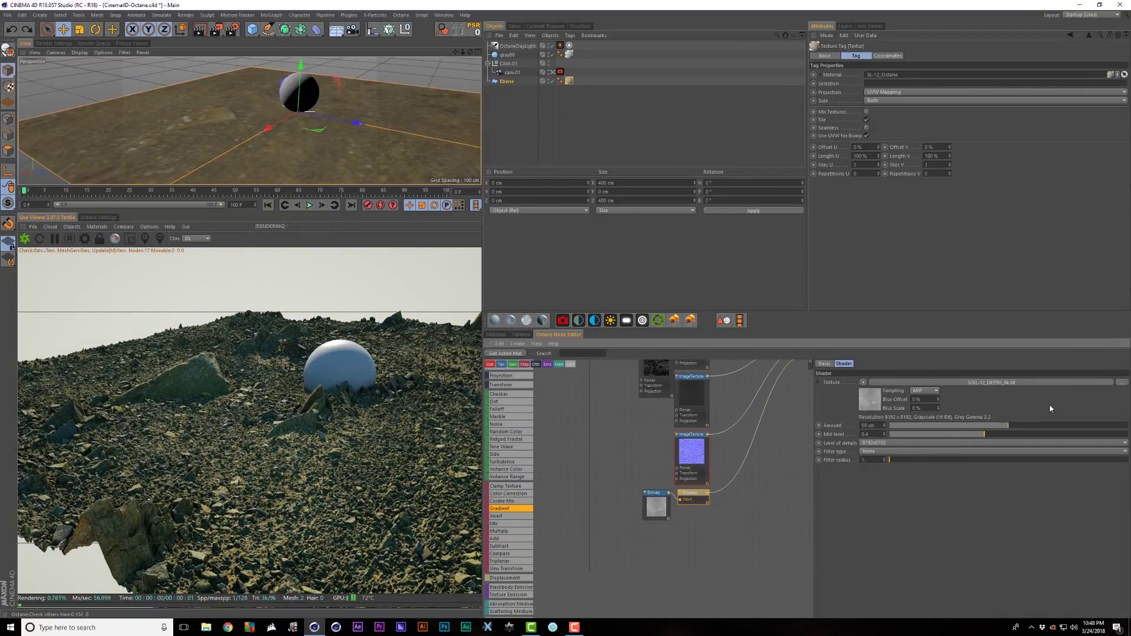
key("ctrl+z")
Step: Scale the ground plane up uniformly to several times its size
right_click_drag(327, 109, 272, 143, "alt")
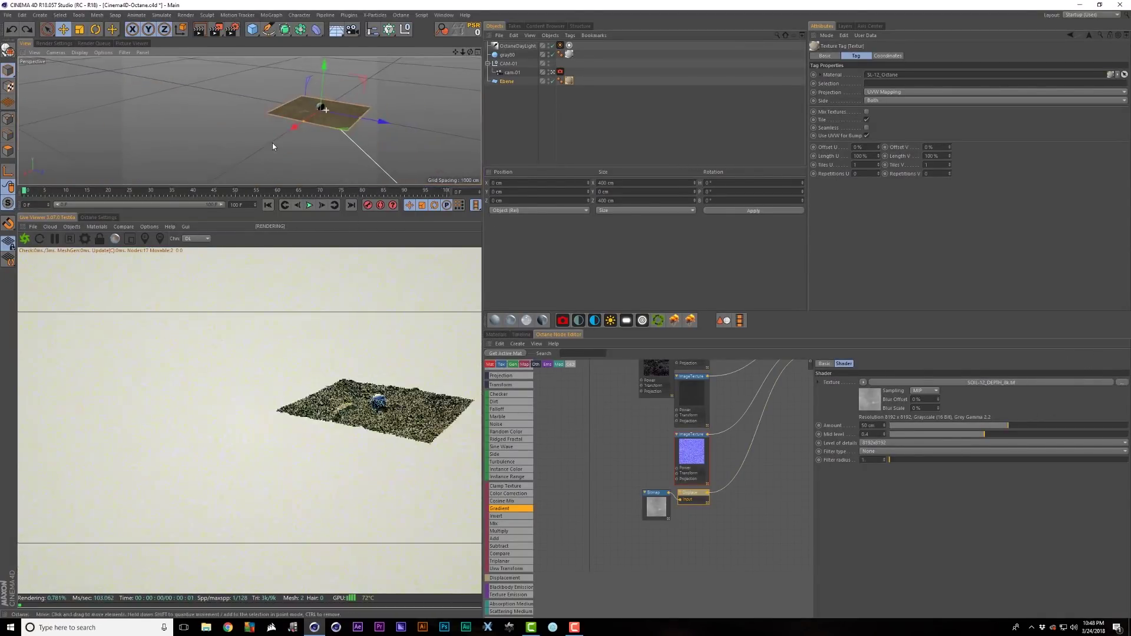
key("t")
left_click_drag(272, 142, 429, 137)
left_click_drag(318, 105, 310, 140)
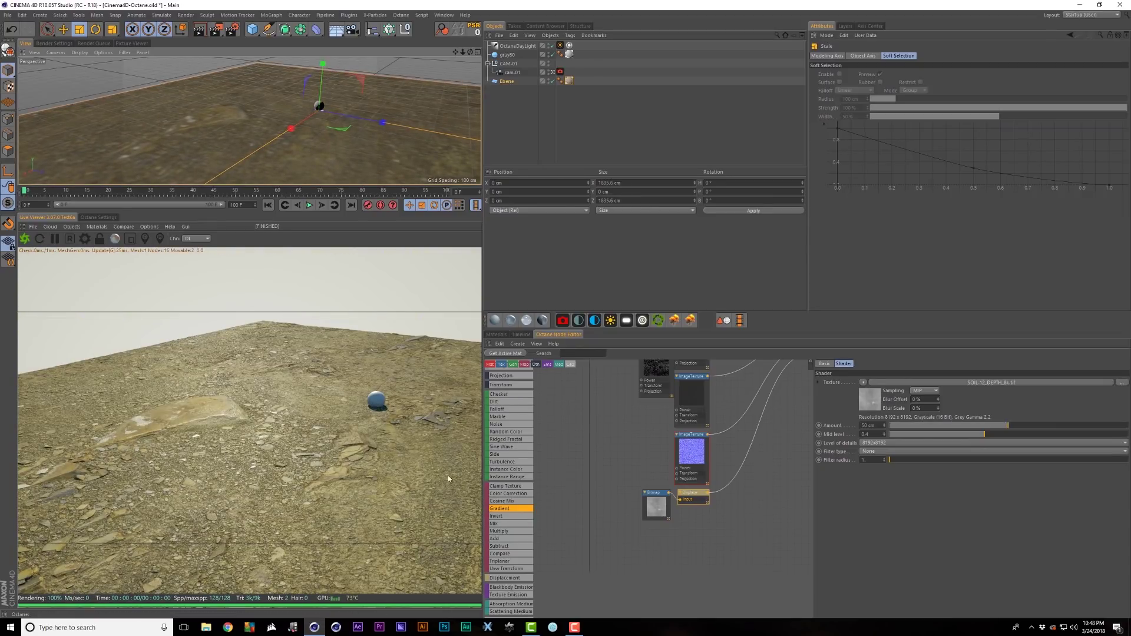
Step: Set the soil material's displacement amount to 200 cm
left_click_drag(337, 130, 328, 111, "alt")
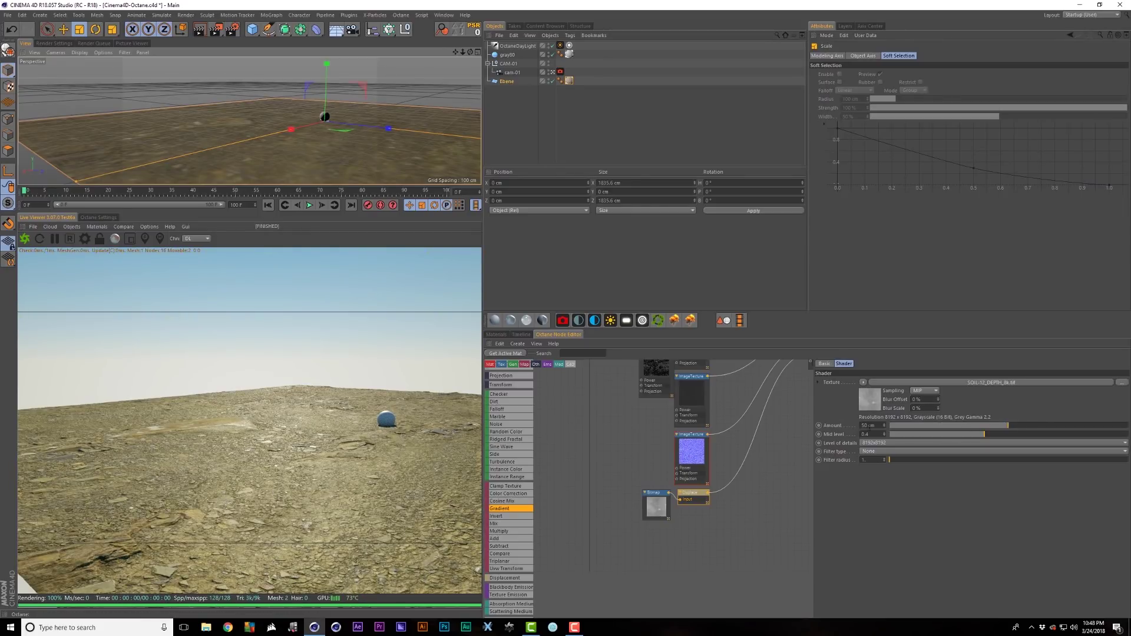
left_click_drag(1009, 425, 886, 428)
double_click(880, 426)
type("2")
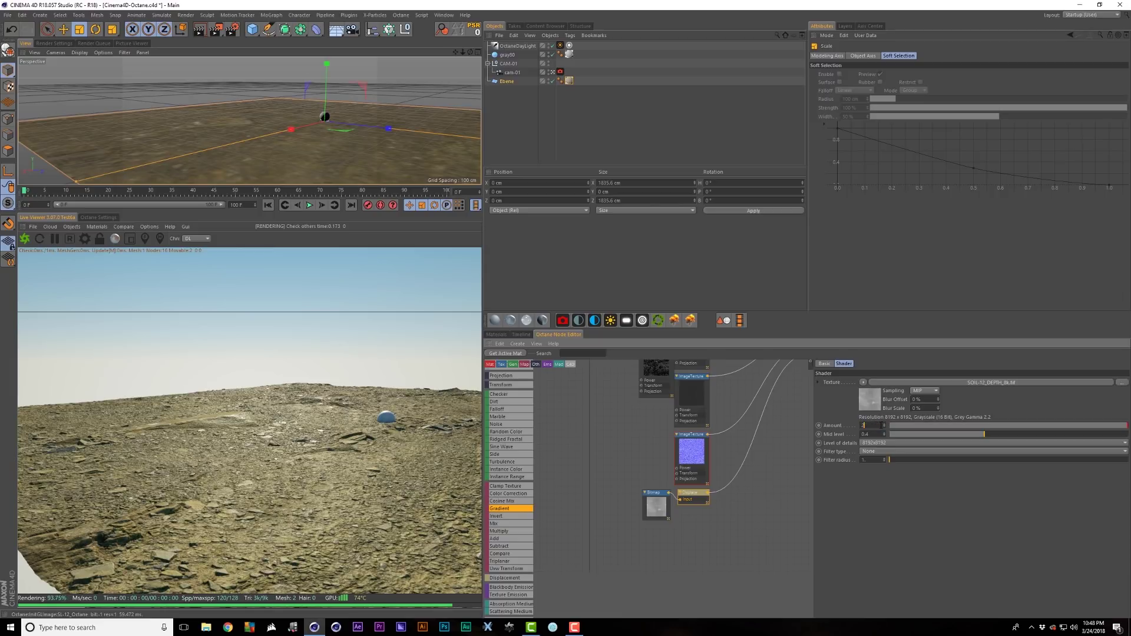
type("200")
key("Return")
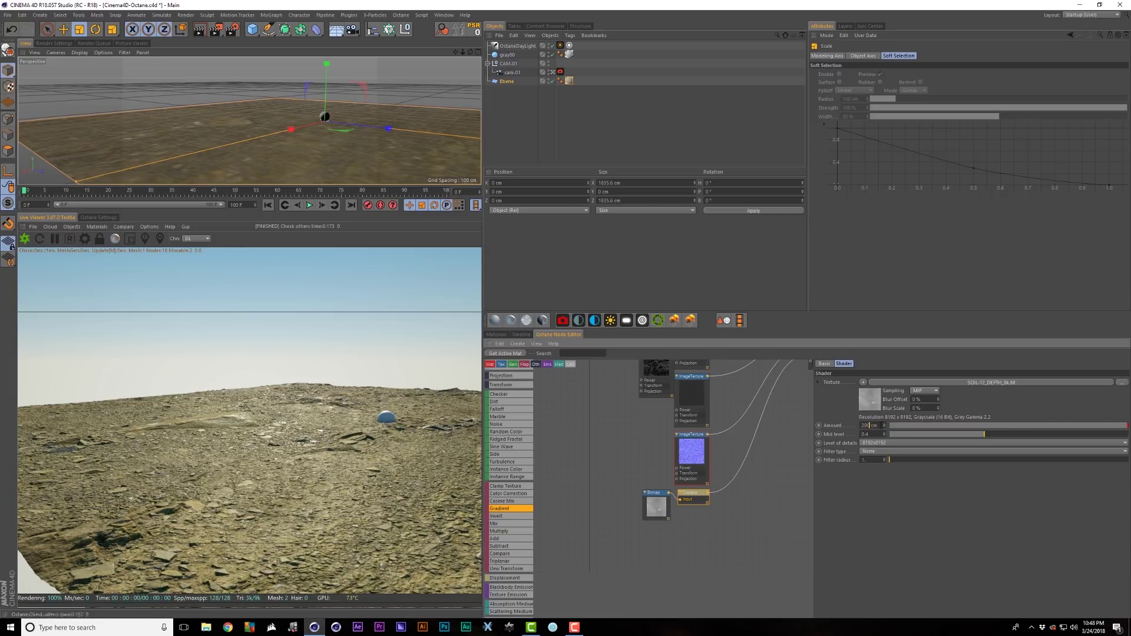
Step: Set the displacement amount to 300 cm to suit the enlarged ground plane
double_click(878, 425)
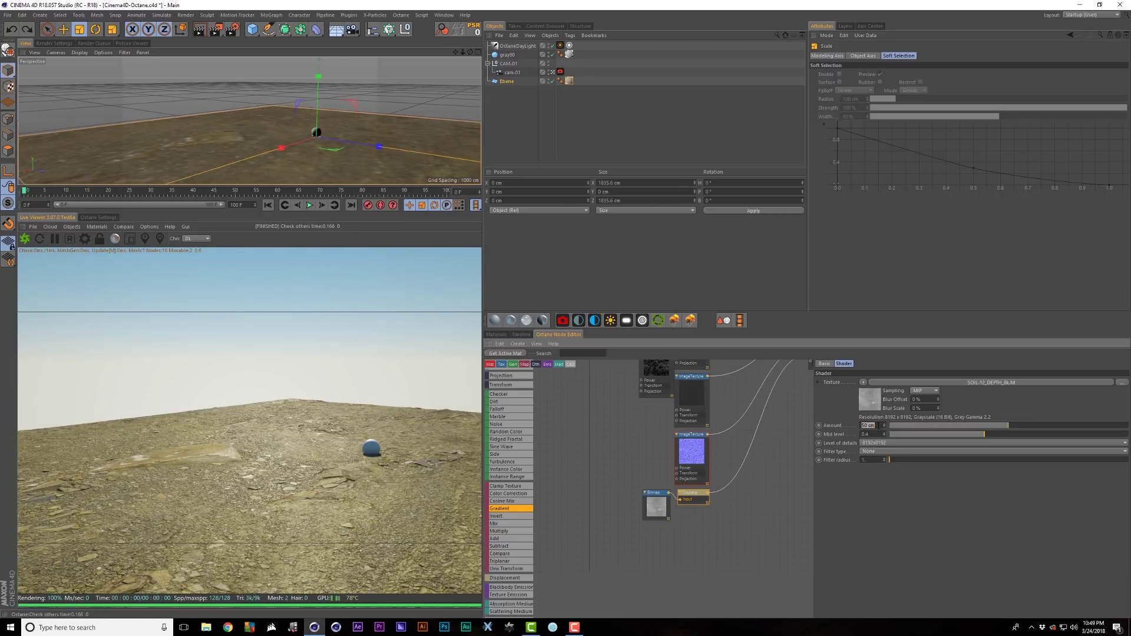
type("300")
key("Return")
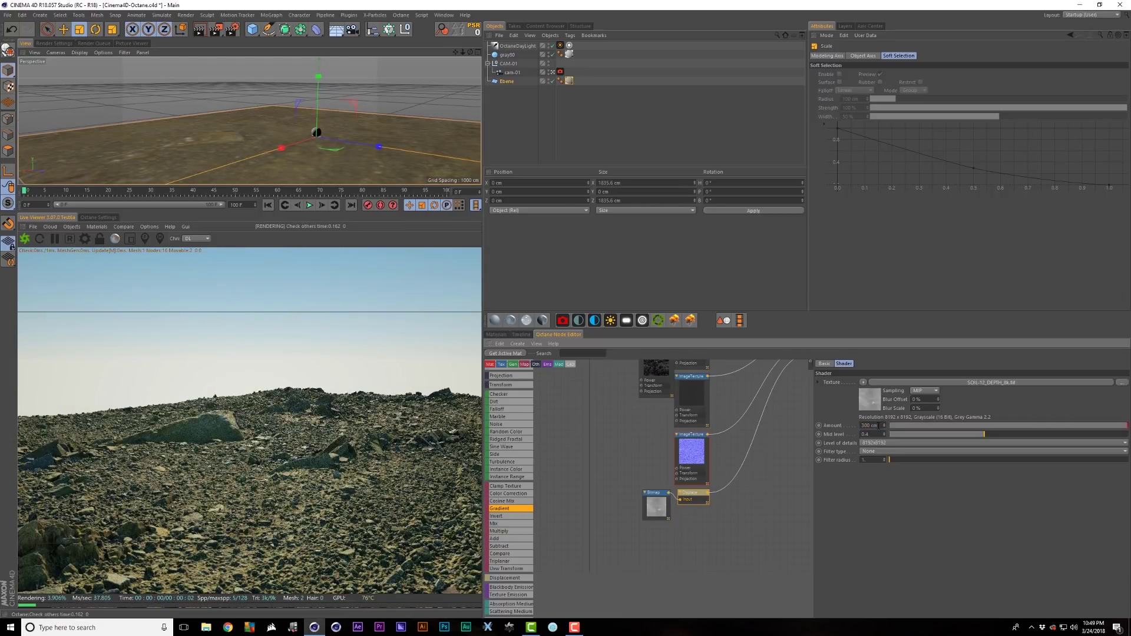
mouse_move(296, 157)
left_mouse_down("alt")
mouse_move(312, 167)
mouse_move(296, 160)
left_mouse_up("alt")
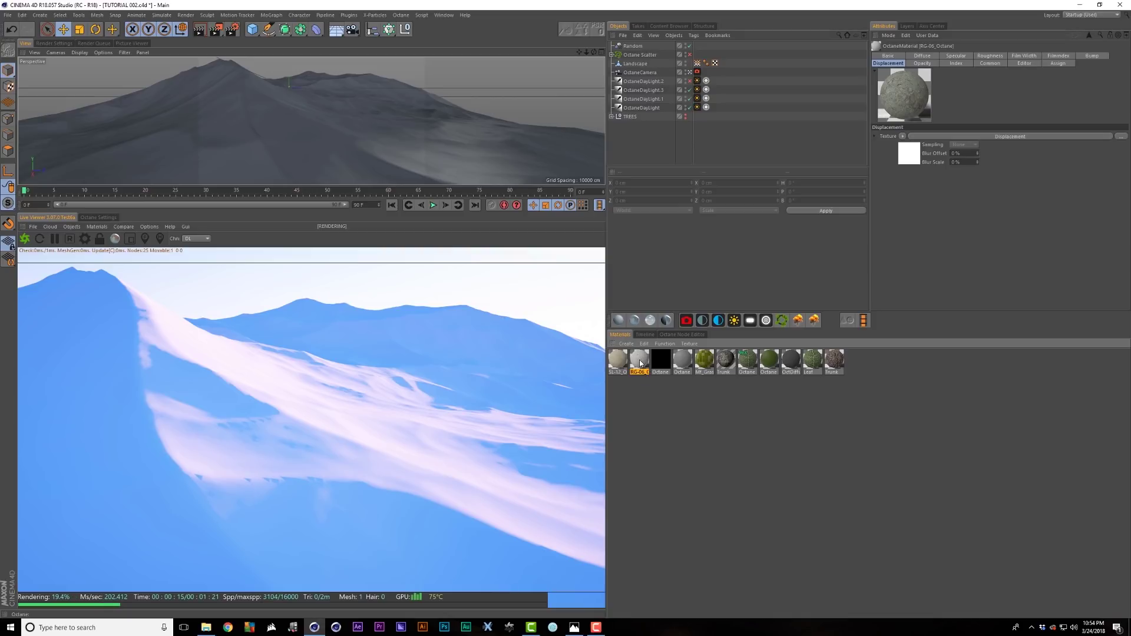
Step: Apply the SL-12_Octane material to the Landscape object in TUTORIAL 002.c4d and select OctaneDayLight.3
left_click(619, 361)
mouse_move(619, 361)
left_mouse_down()
mouse_move(652, 94)
mouse_move(641, 66)
left_mouse_up()
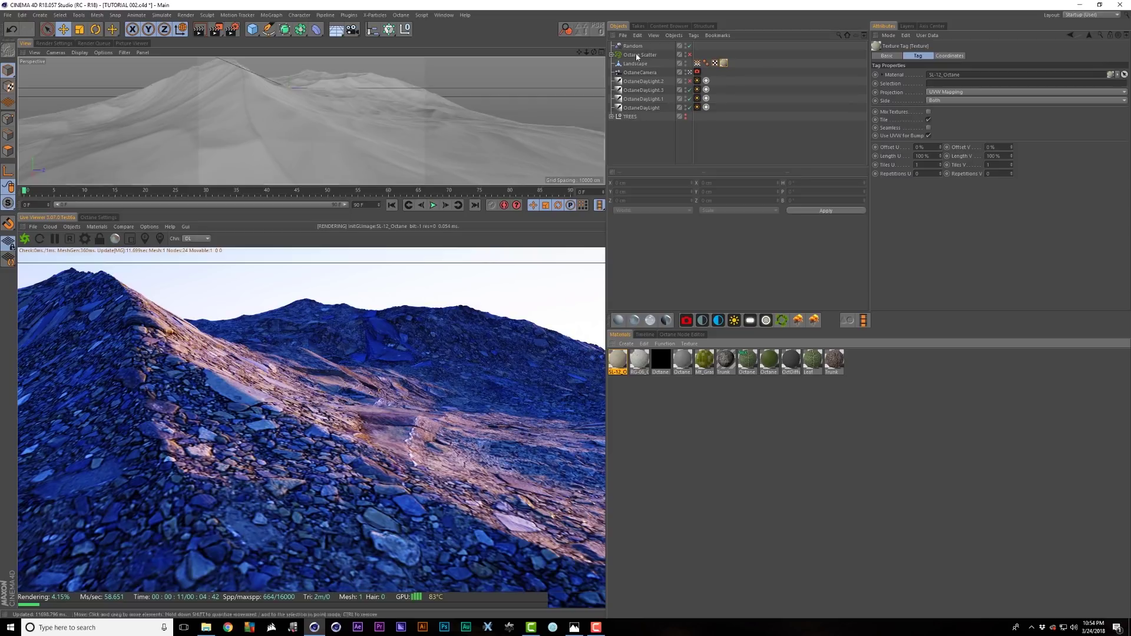
left_click(644, 89)
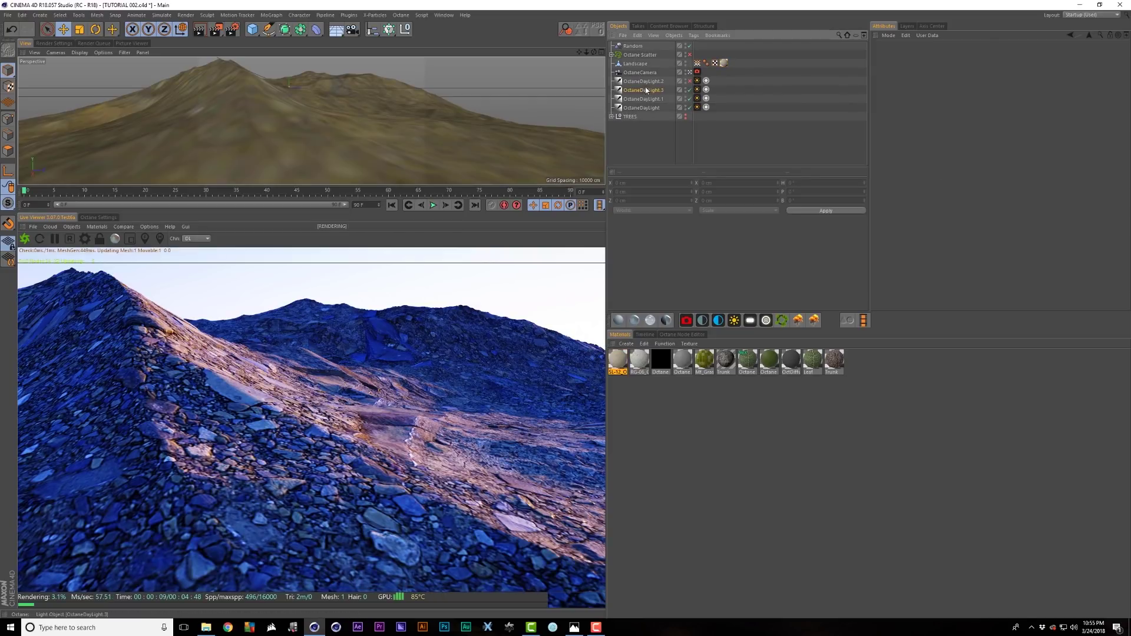
Step: Change the sky color of OctaneDayLight.3 to a pale, desaturated blue
left_click(923, 261)
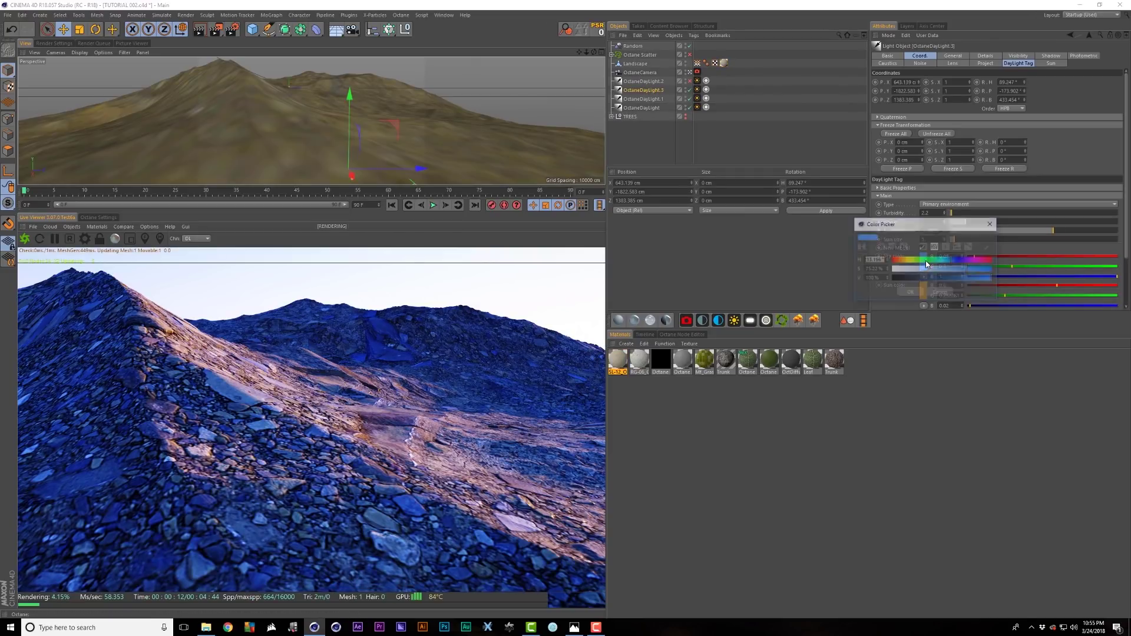
left_click(911, 269)
left_click(910, 291)
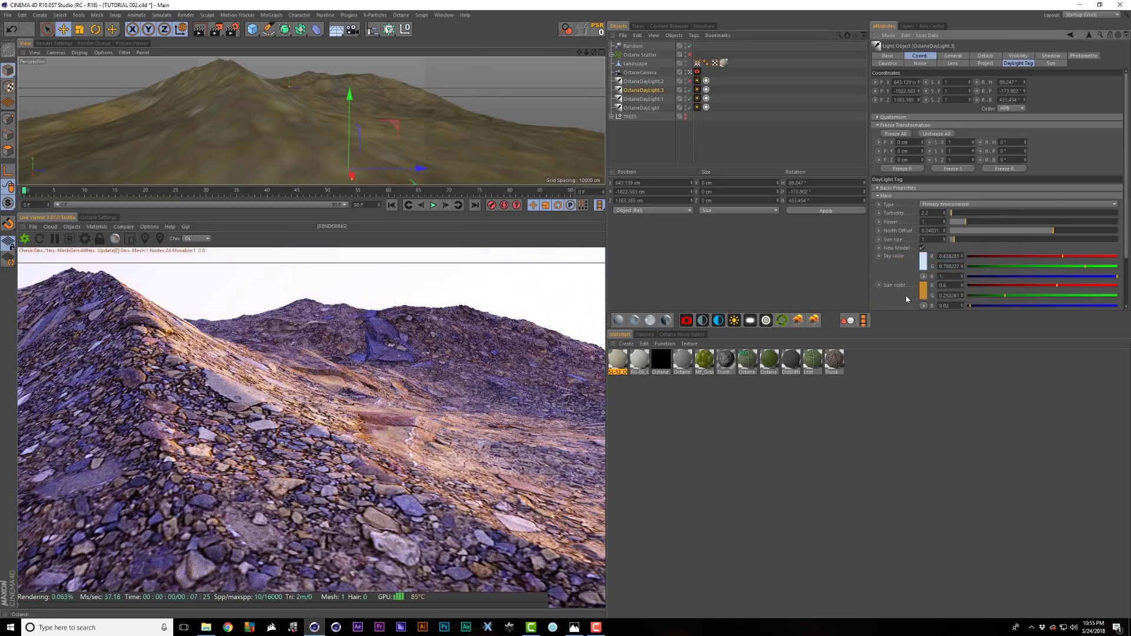
Step: Open the displacement settings of the SL-12_Octane material used on the Landscape object
double_click(723, 63)
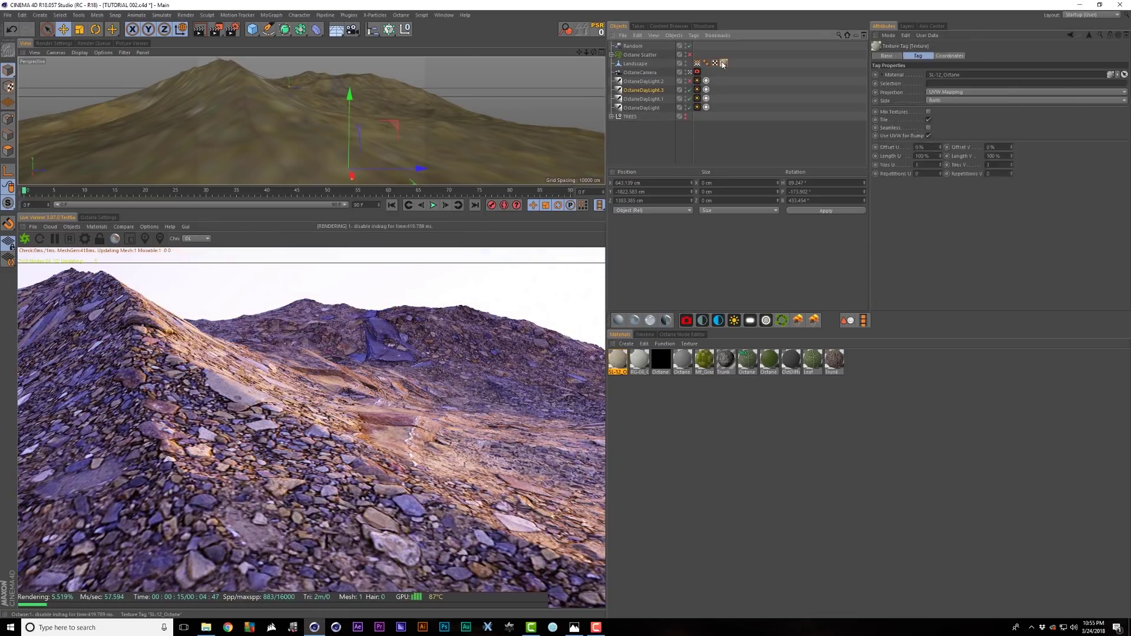
left_click(905, 155)
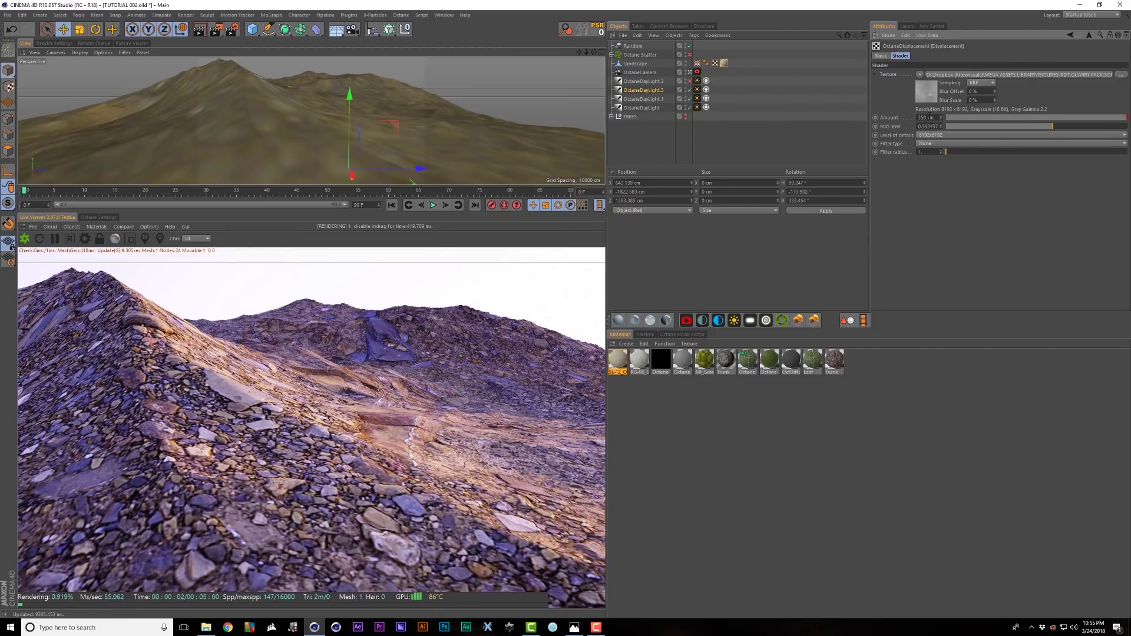
left_click(934, 179)
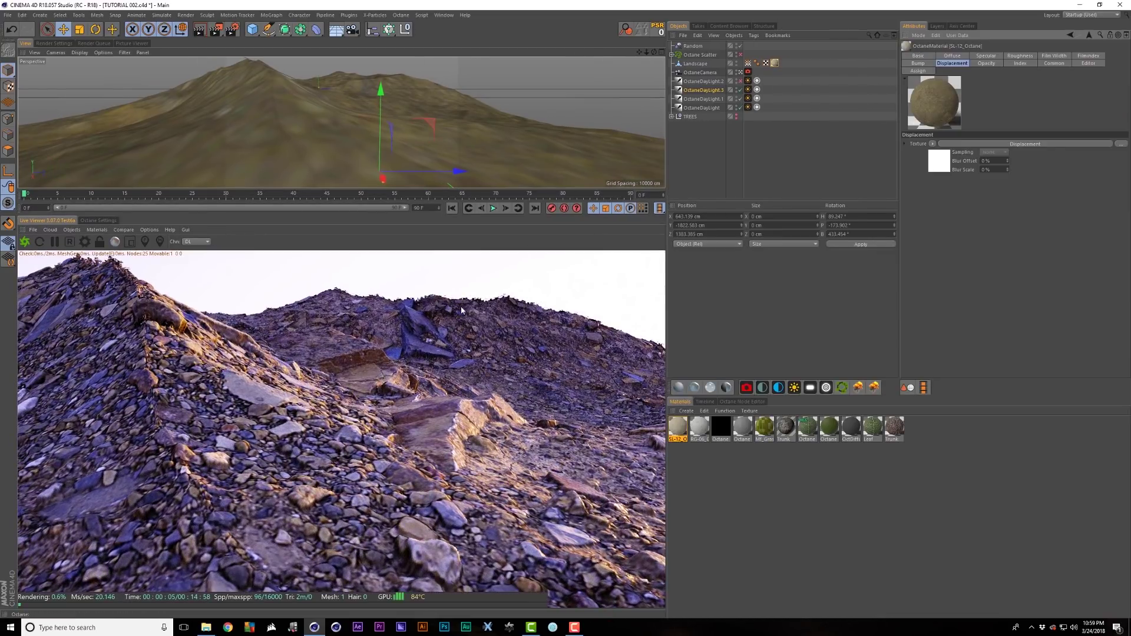
Step: Set Length U and Length V to 25% on the Landscape's SL-12_Octane texture tag
left_click(783, 158)
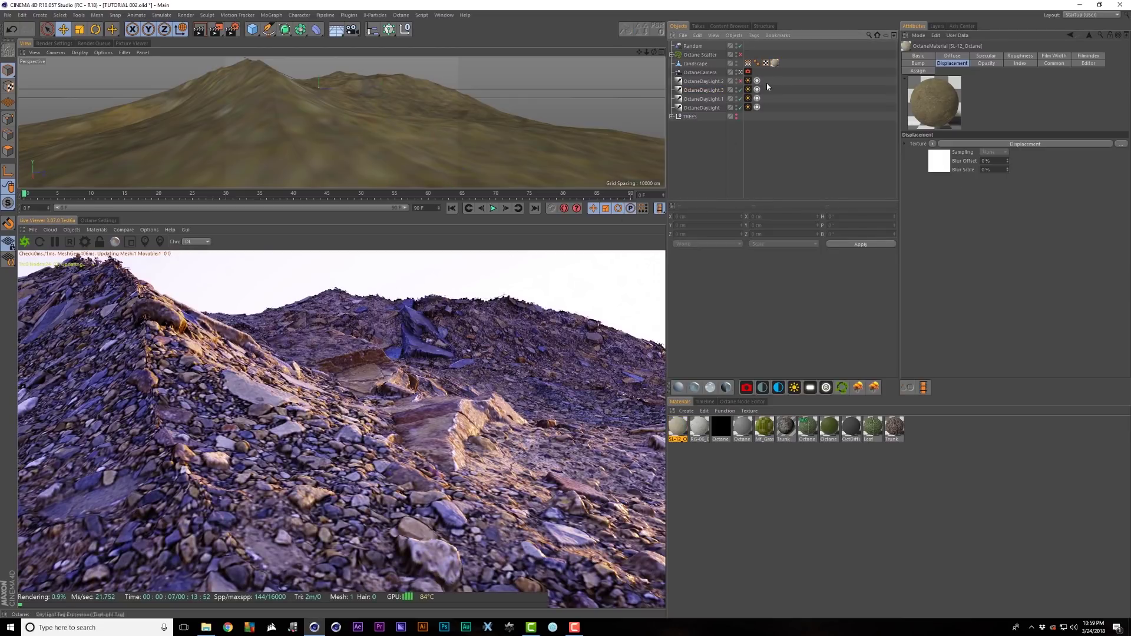
left_click(775, 62)
double_click(964, 155)
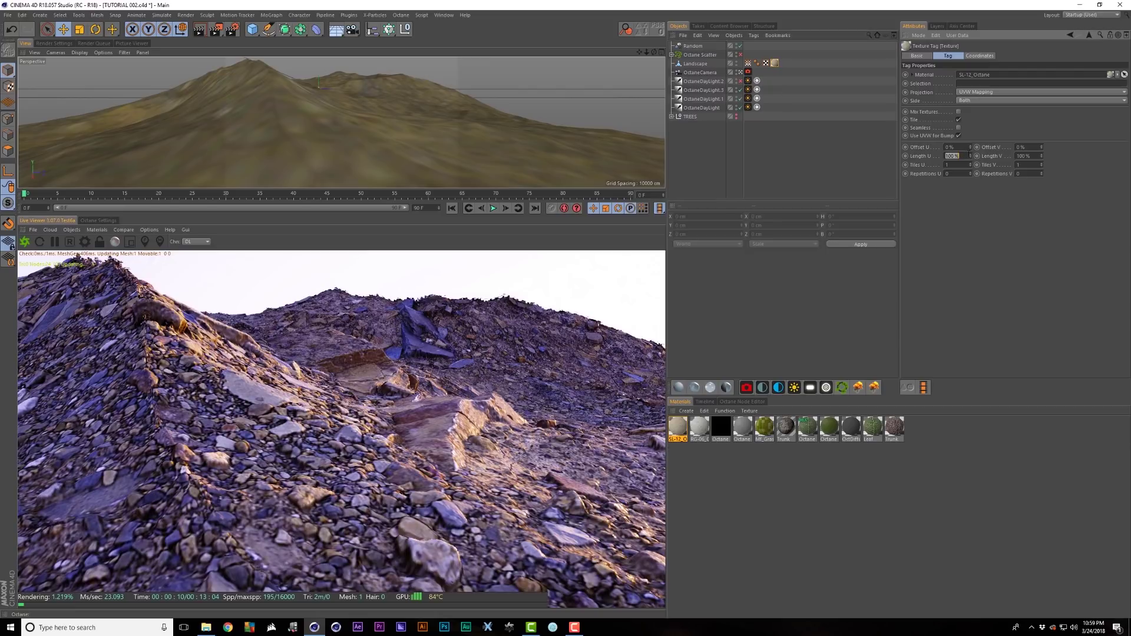
type("25")
key("Tab")
type("25")
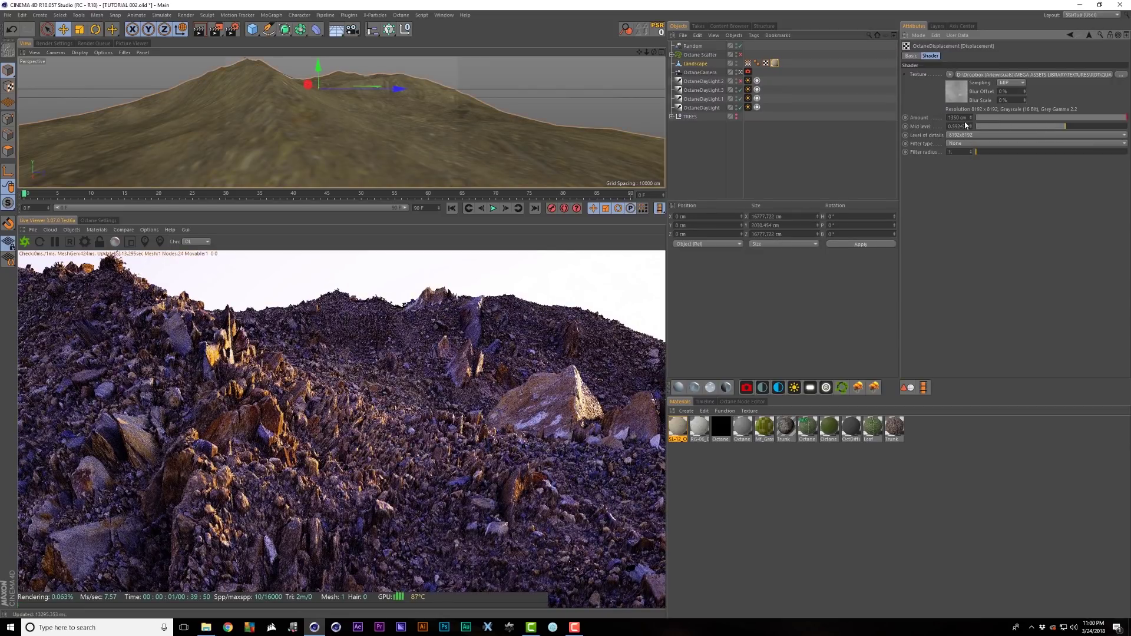
Step: Set the SL-12_Octane displacement amount to 650 cm and save the scene
double_click(963, 126)
double_click(962, 118)
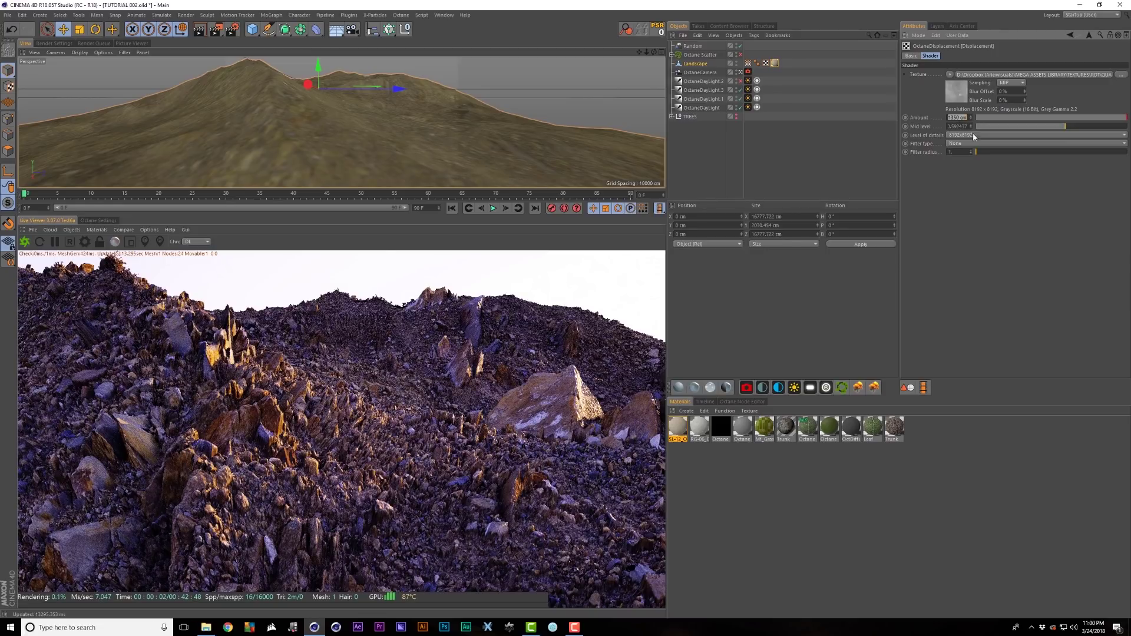
type("65")
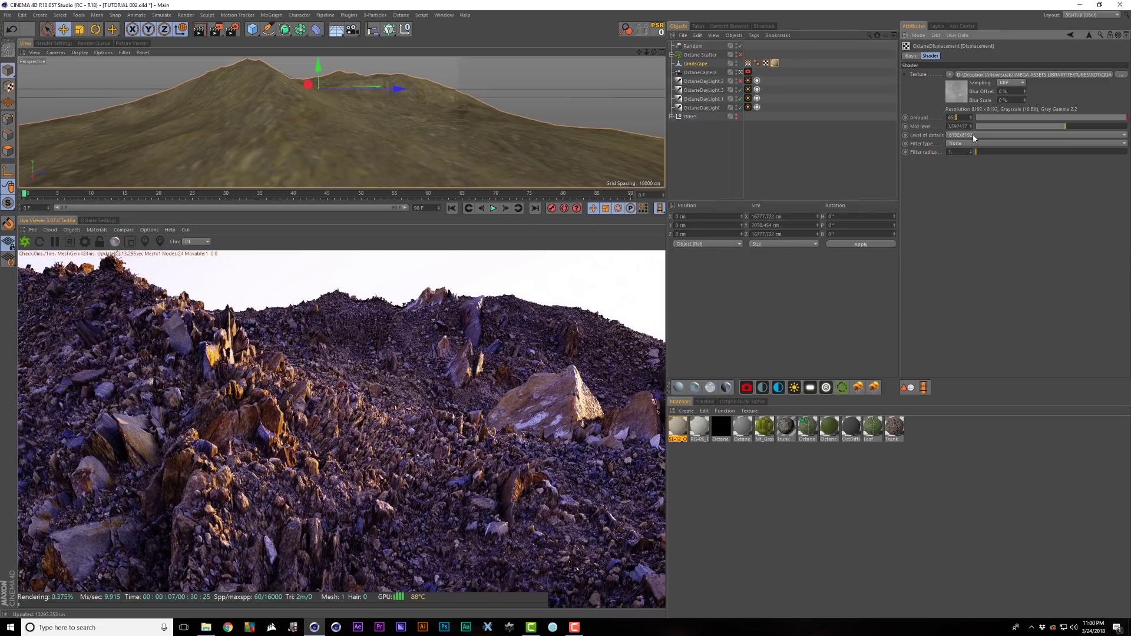
left_click(731, 165)
key("ctrl+s")
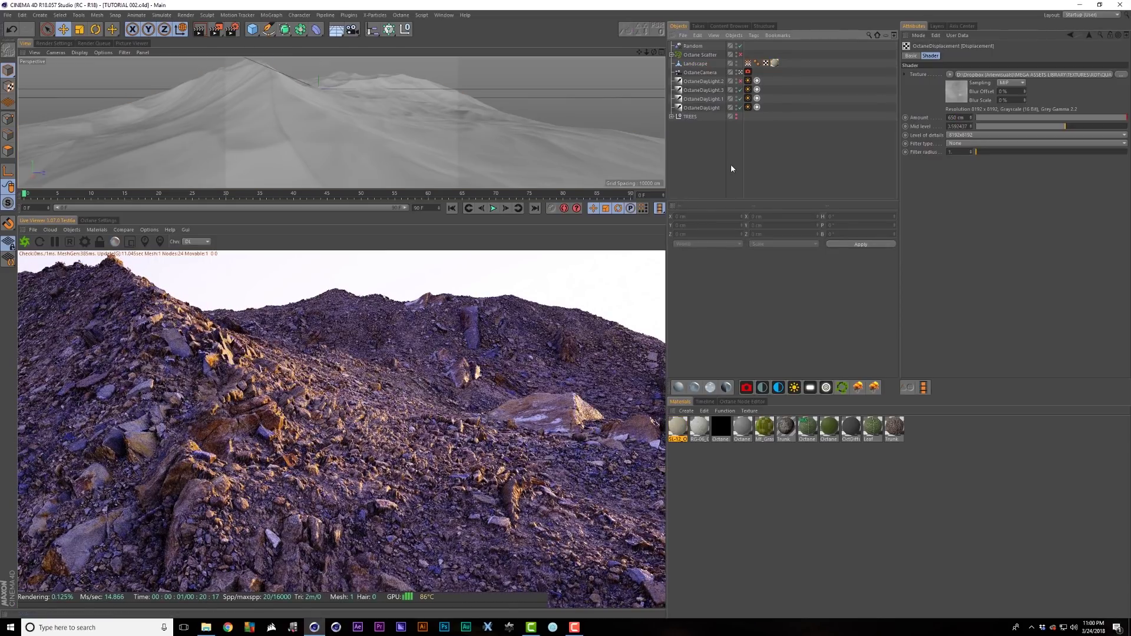
Step: Enable Octane Scatter and try ground displacement mid levels of about 0.08, about 0.62, near the maximum and 0.5
left_click(741, 54)
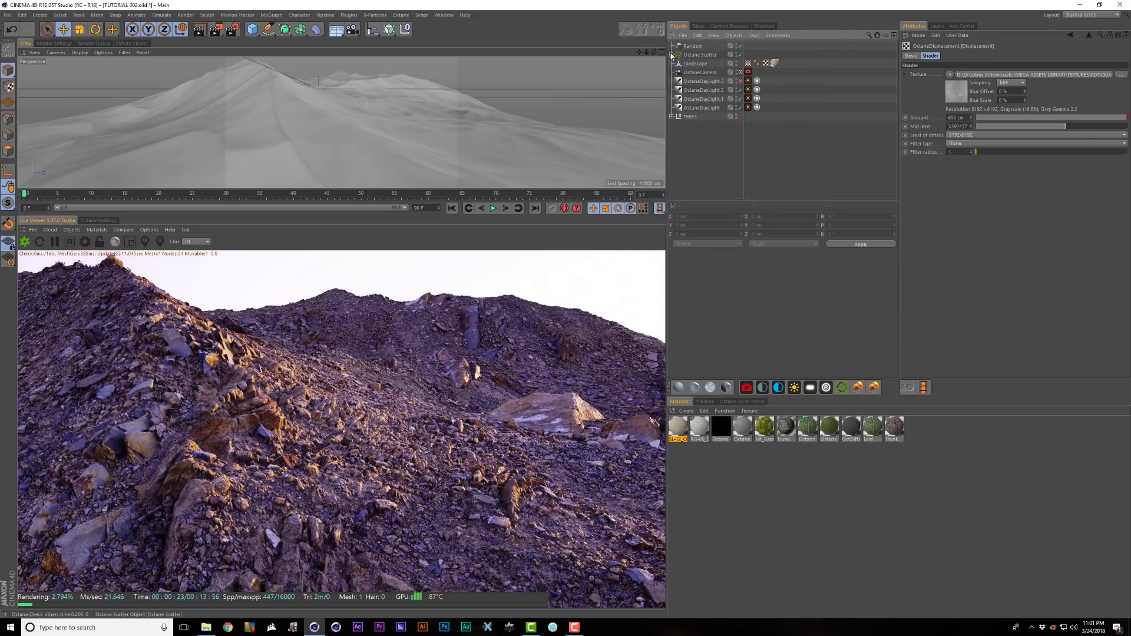
left_click(672, 55)
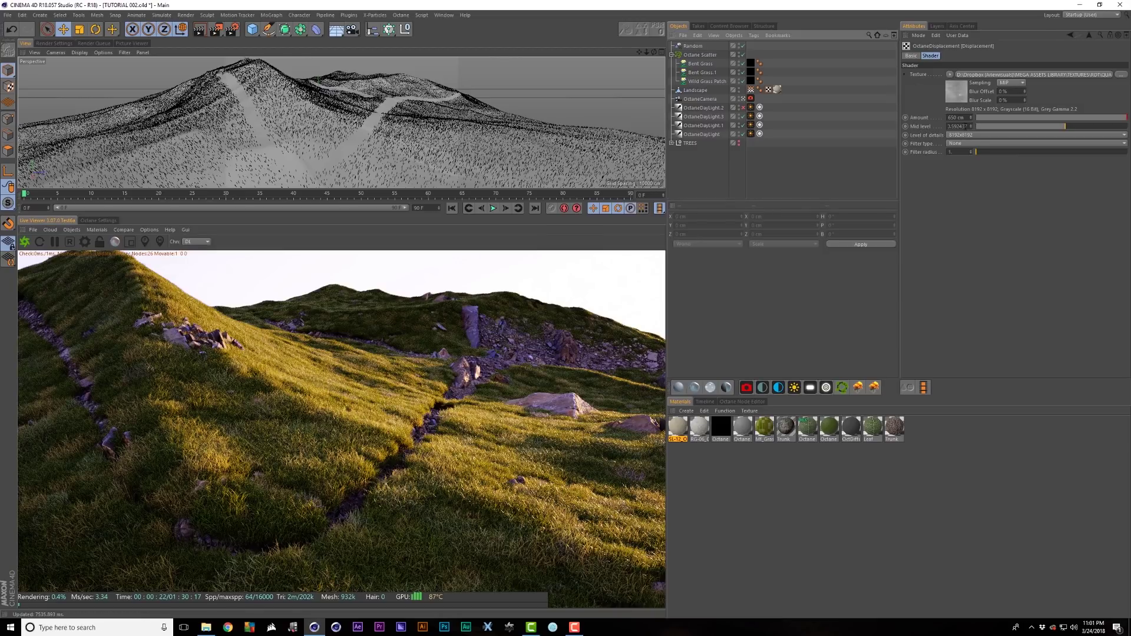
left_click(988, 125)
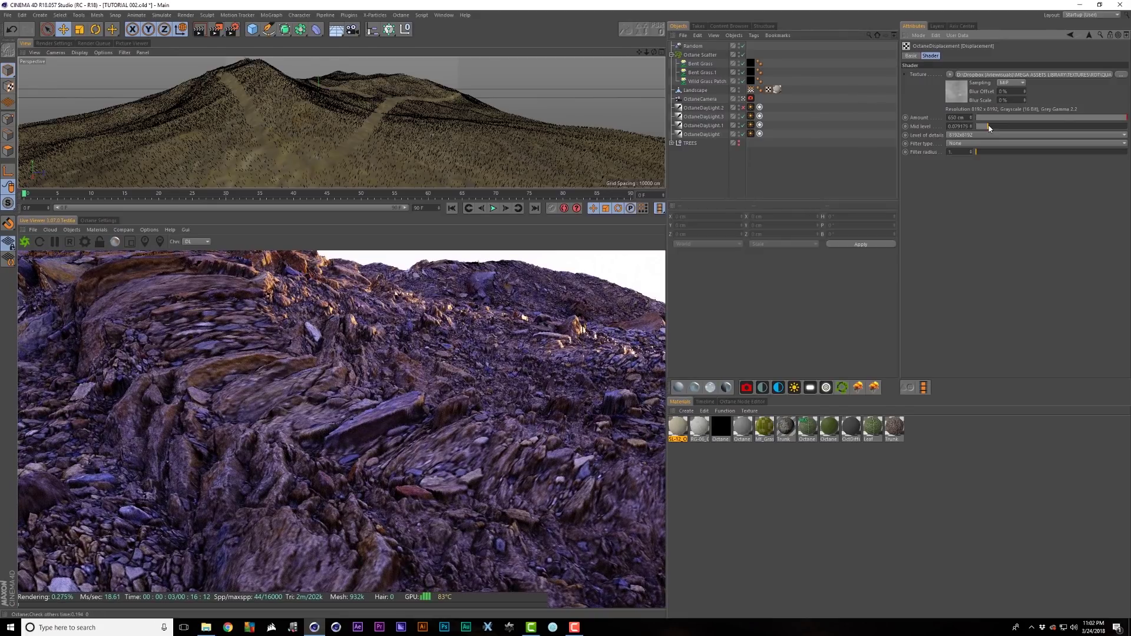
left_click(1069, 126)
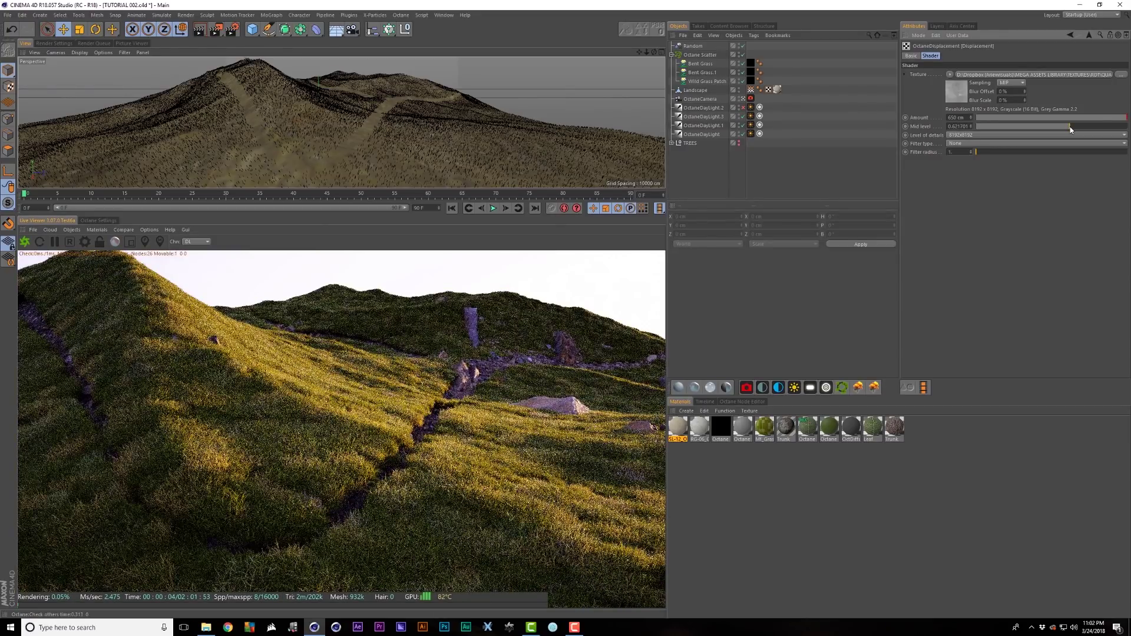
left_click(1110, 129)
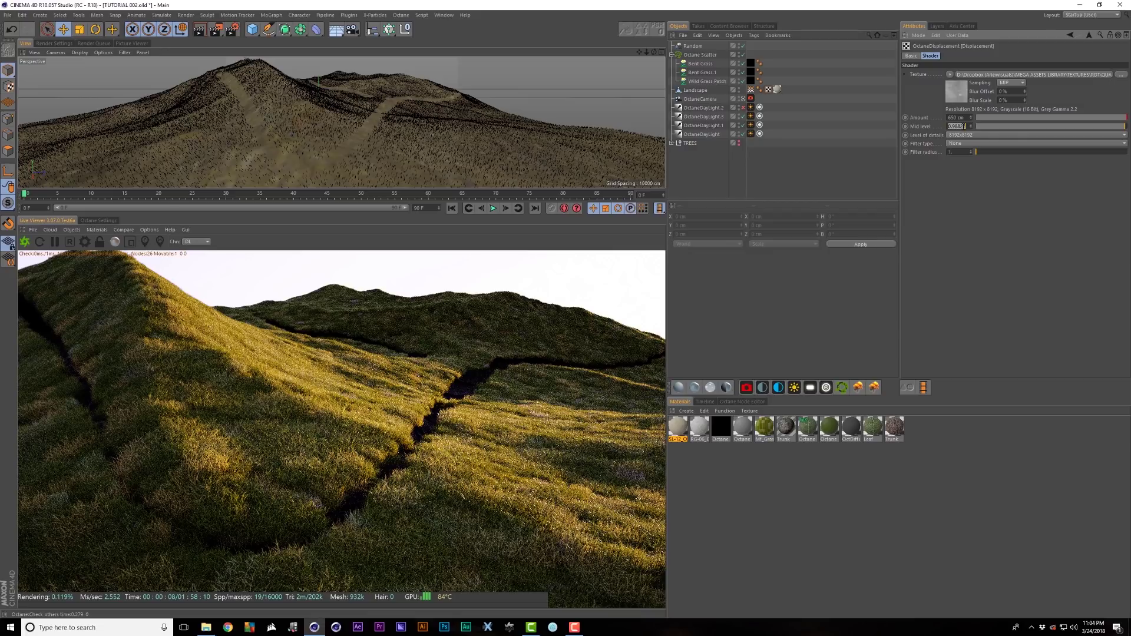
type("0.5")
key("Return")
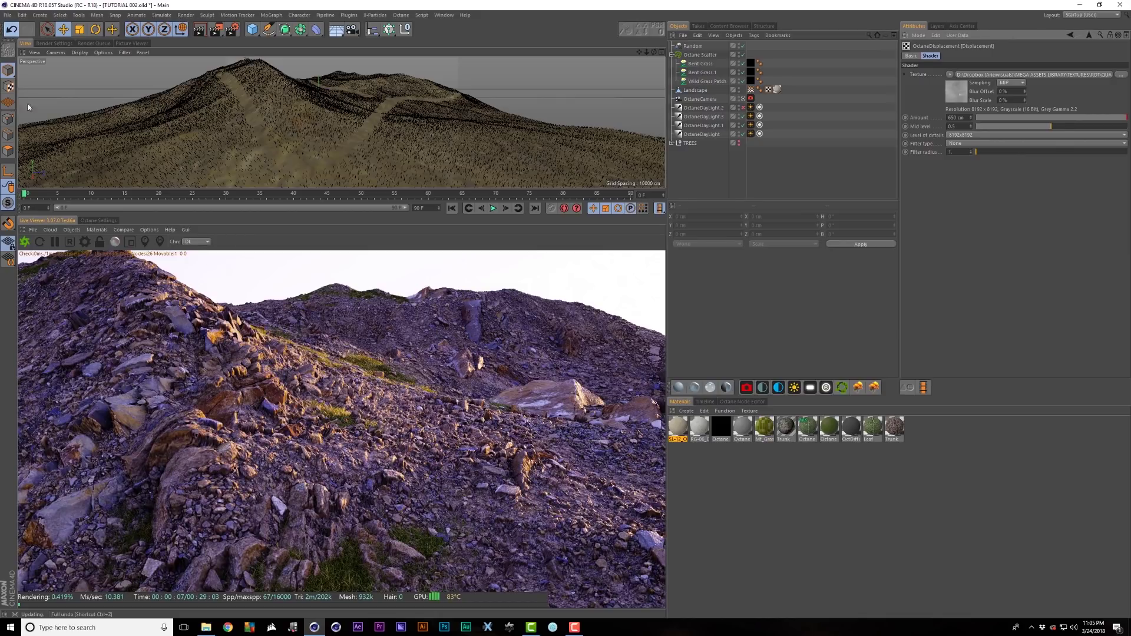
Step: Undo the displacement mid-level changes and disable Octane Scatter
left_click(12, 30)
left_click(742, 54)
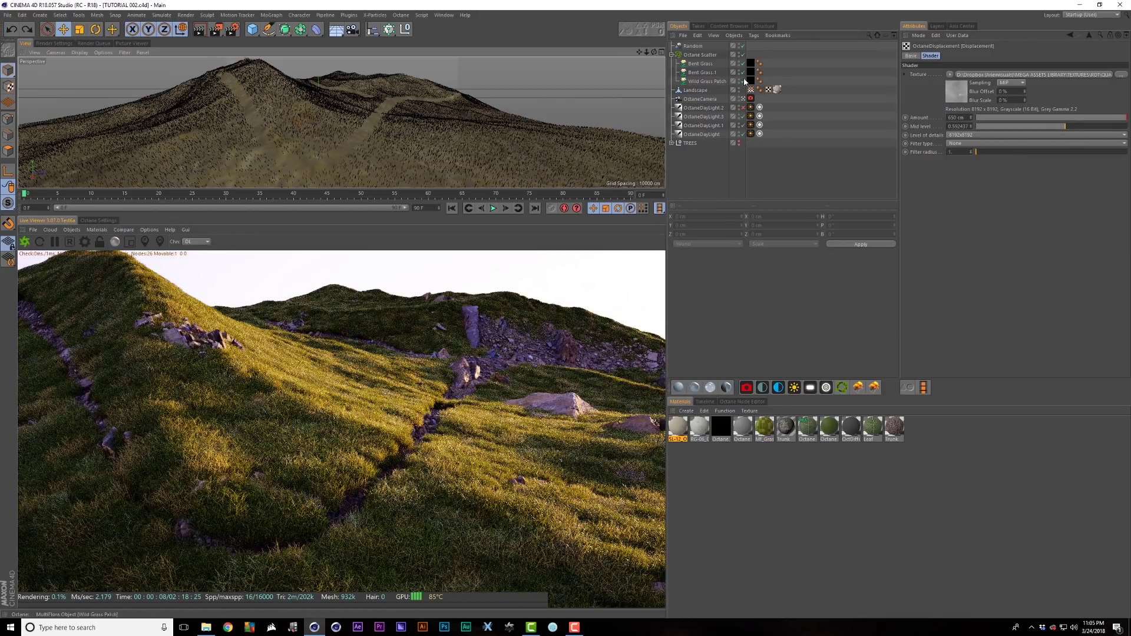
left_click(742, 54)
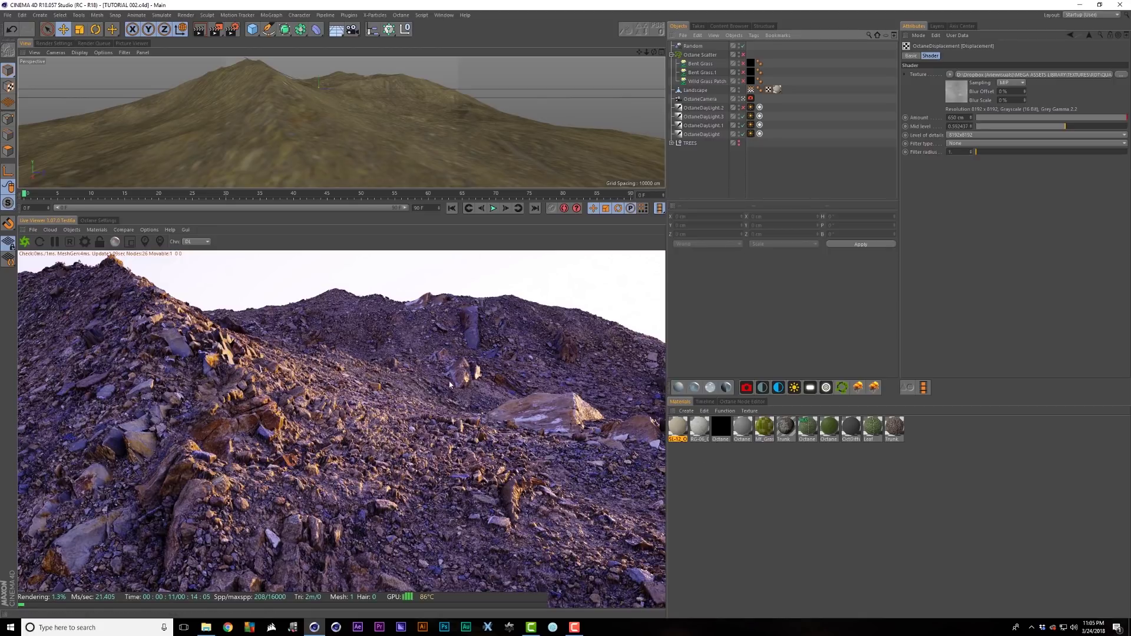
Step: Duplicate the Landscape object and replace the copy's material with RG-06_Octane
left_click_drag(699, 90, 700, 93, "ctrl")
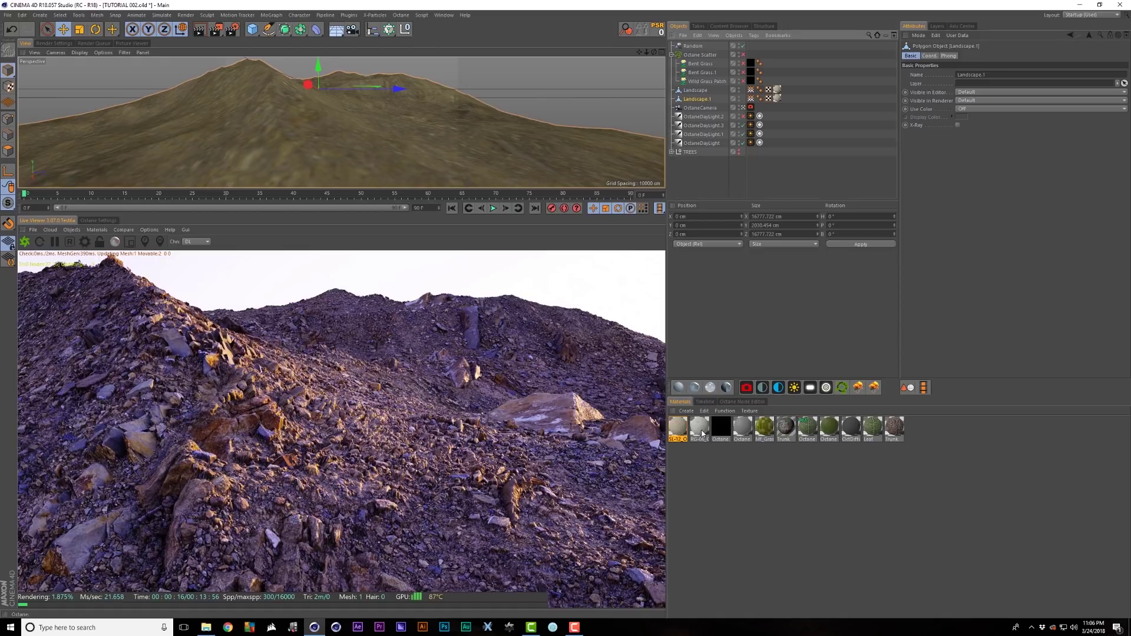
left_click_drag(702, 434, 779, 100)
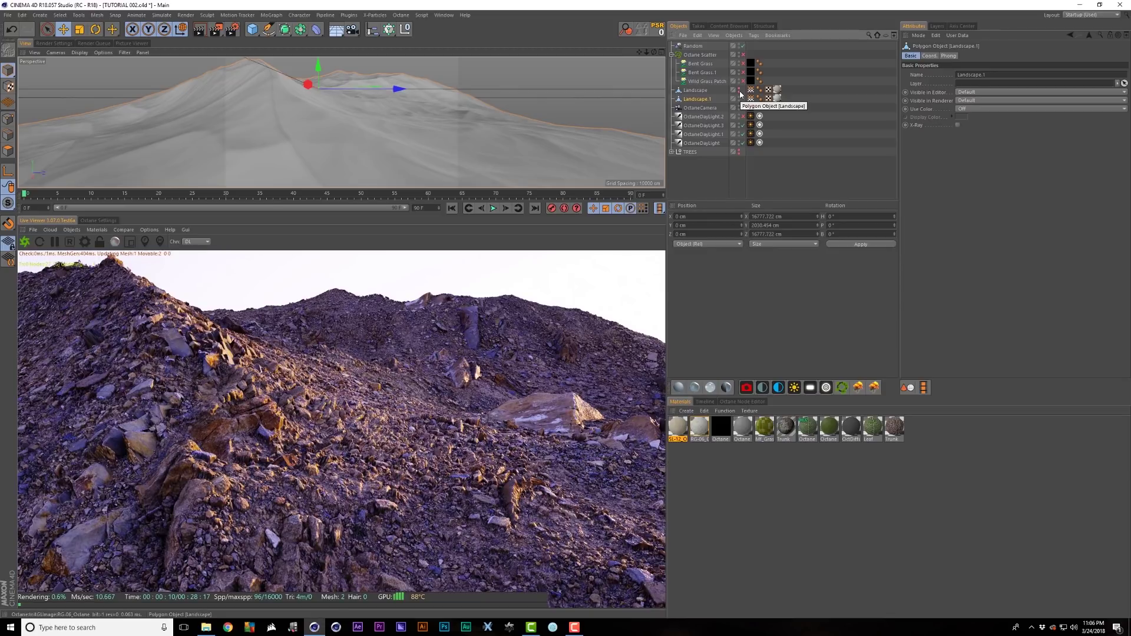
Step: Set Length U and Length V to 50% on the duplicate landscape's RG-06_Octane texture tag
left_click(777, 98)
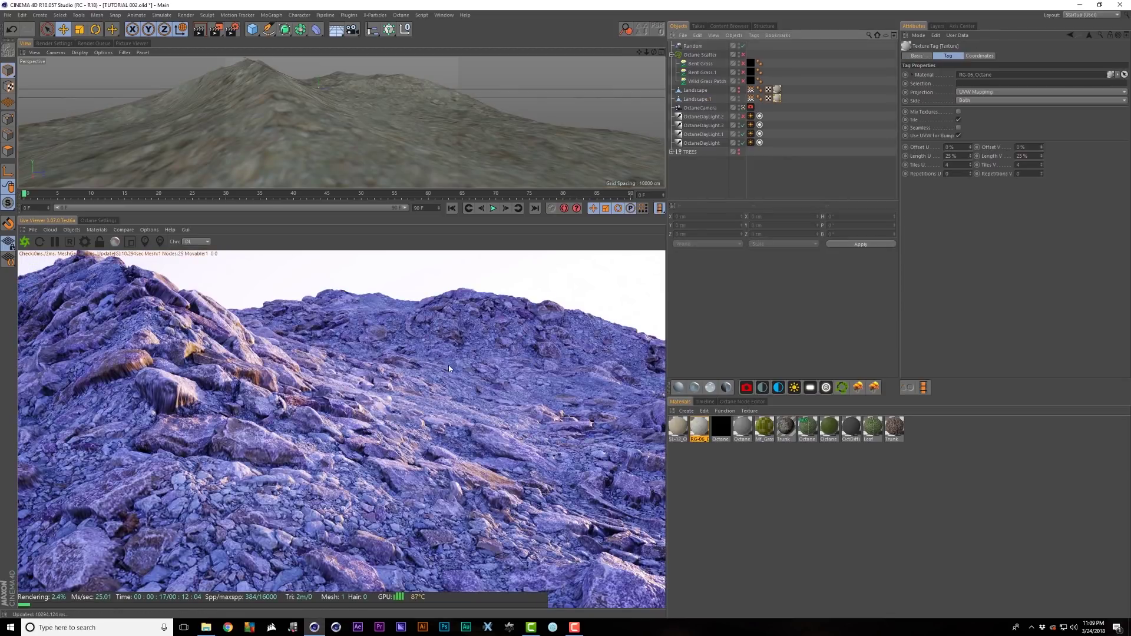
double_click(962, 155)
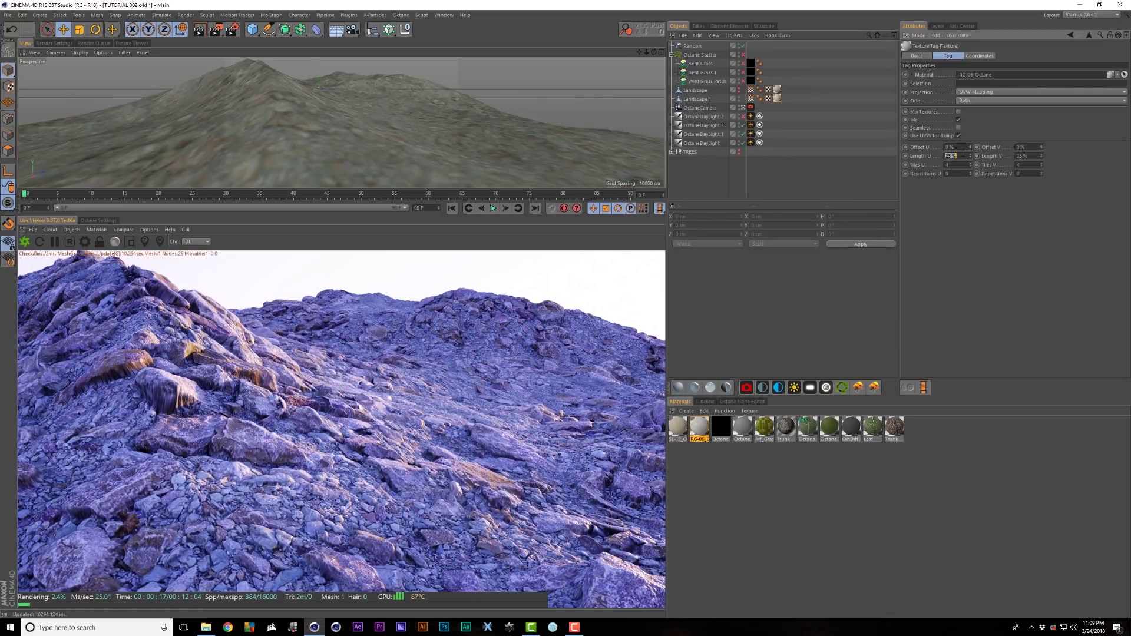
type("50")
key("Tab")
type("50")
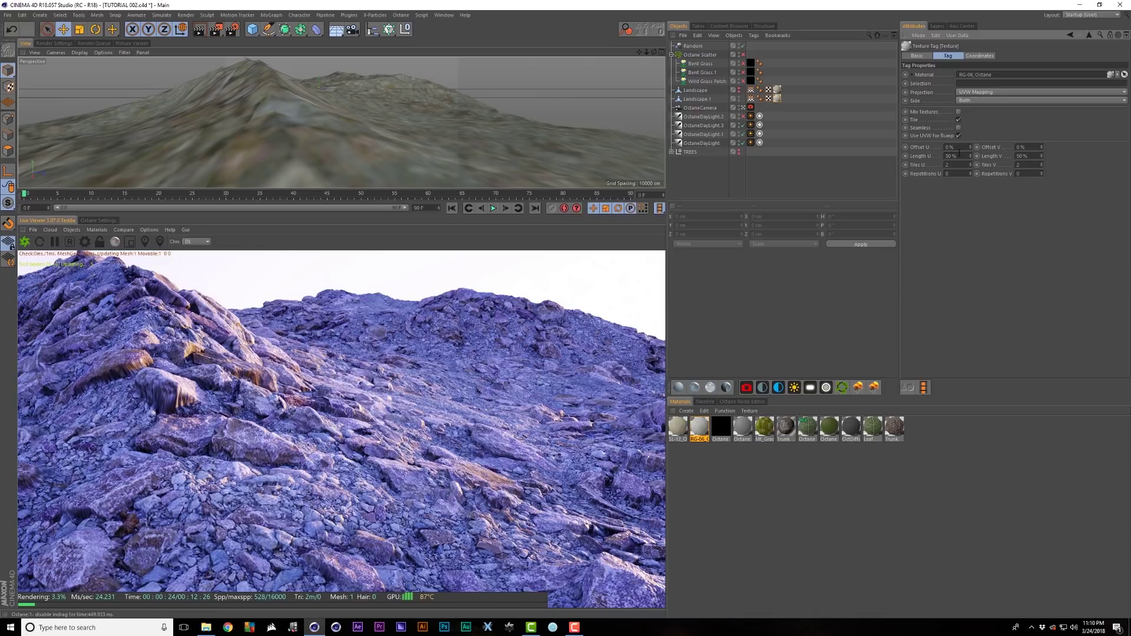
Step: Set the RG-06_Octane material's displacement amount to 750 cm
double_click(779, 101)
left_click(935, 162)
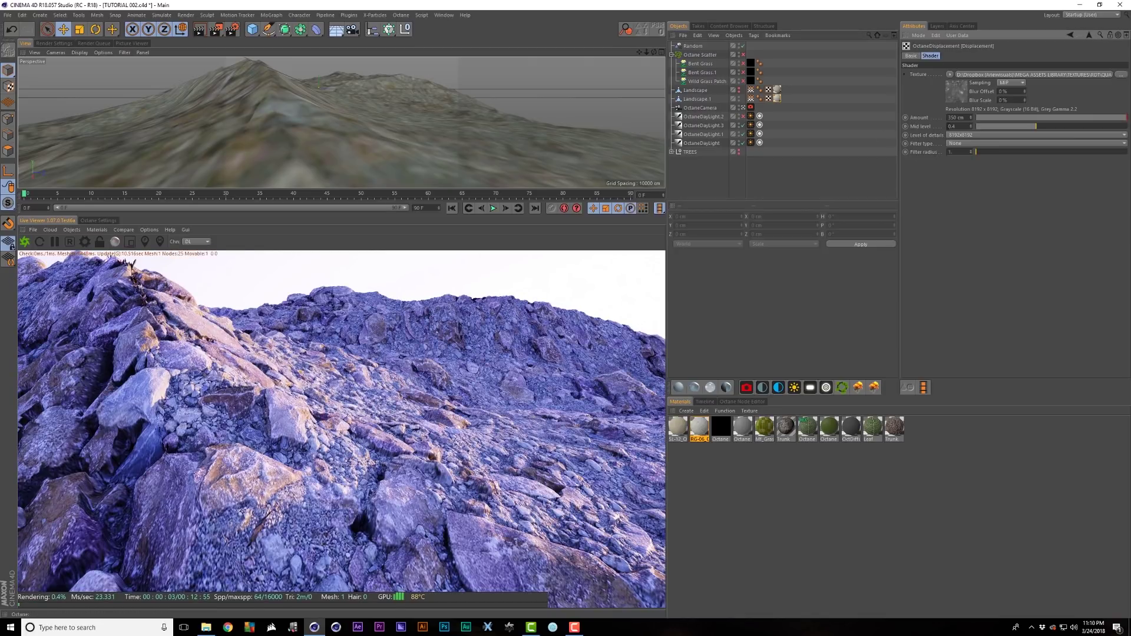
left_click_drag(947, 117, 969, 125)
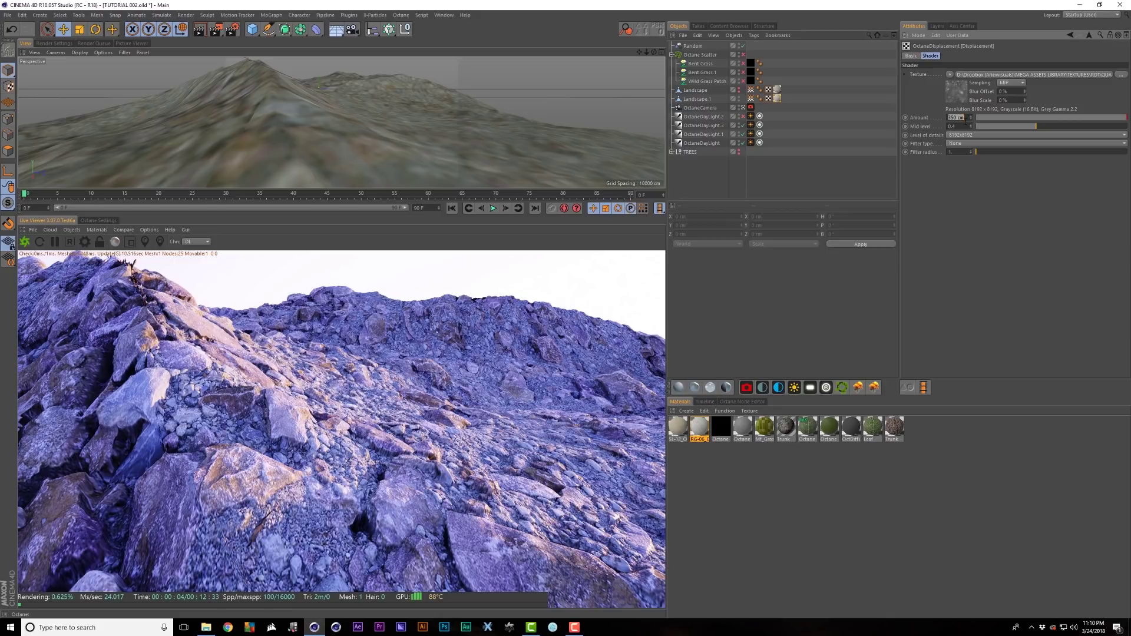
key("BackSpace")
type("750")
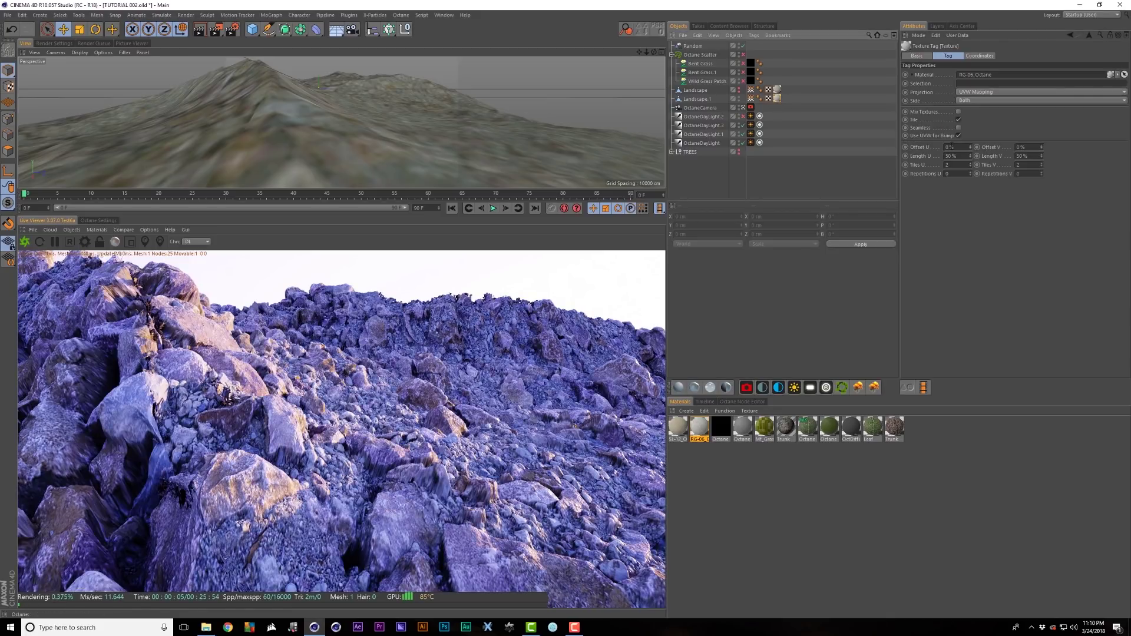
Step: Try a Length U of 100% on the duplicate landscape's texture tag
left_click_drag(945, 156, 950, 155)
type("100")
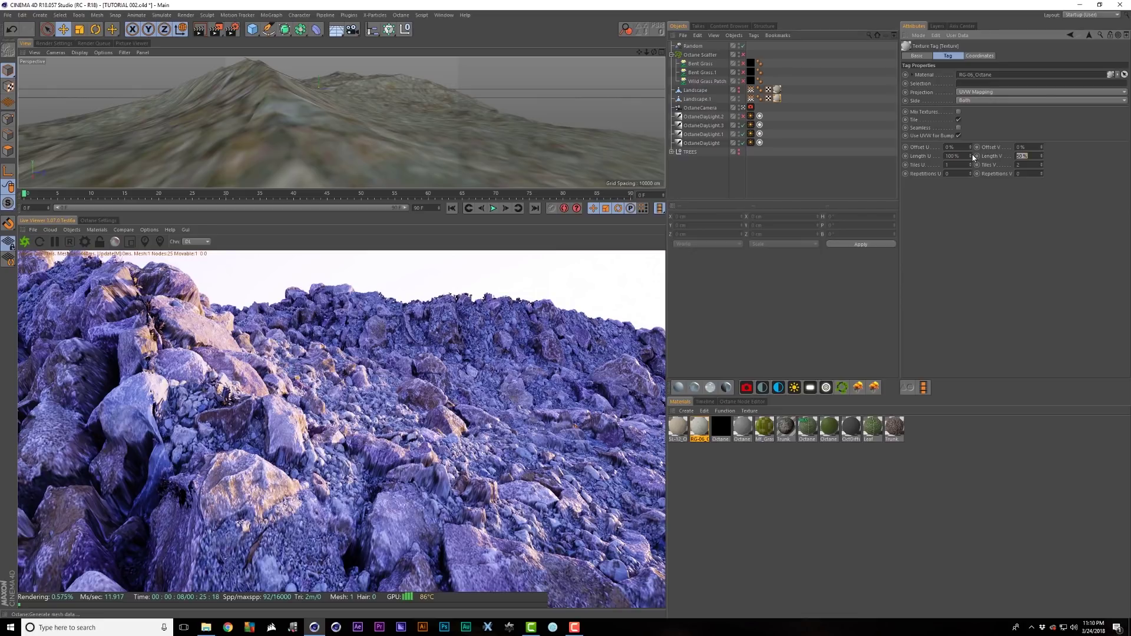
key("Return")
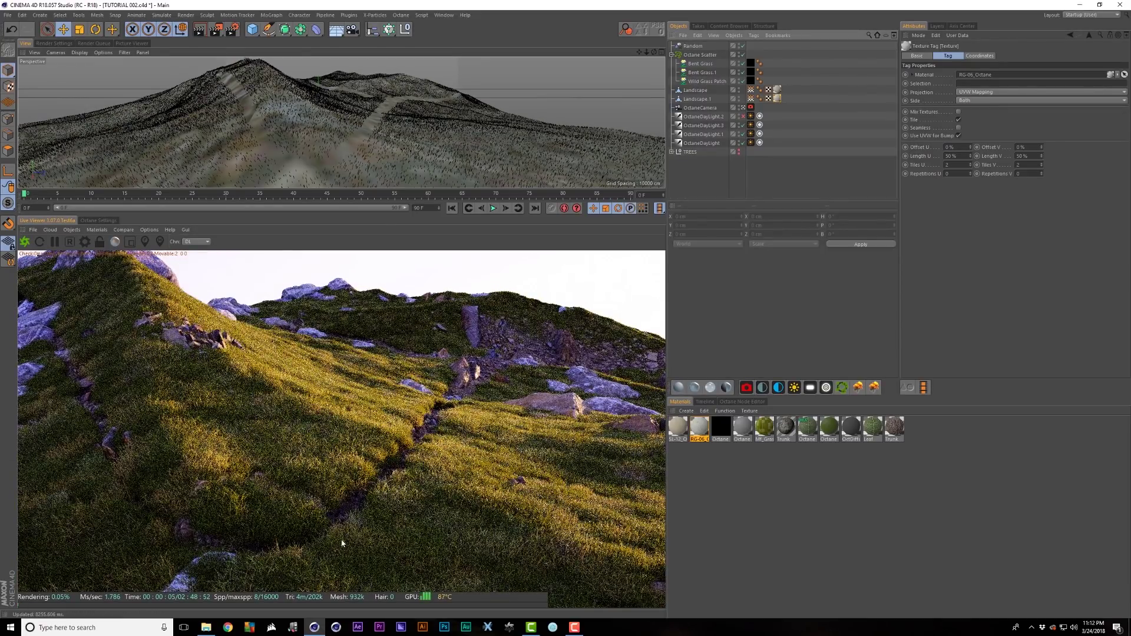
left_click(351, 15)
mouse_move(382, 49)
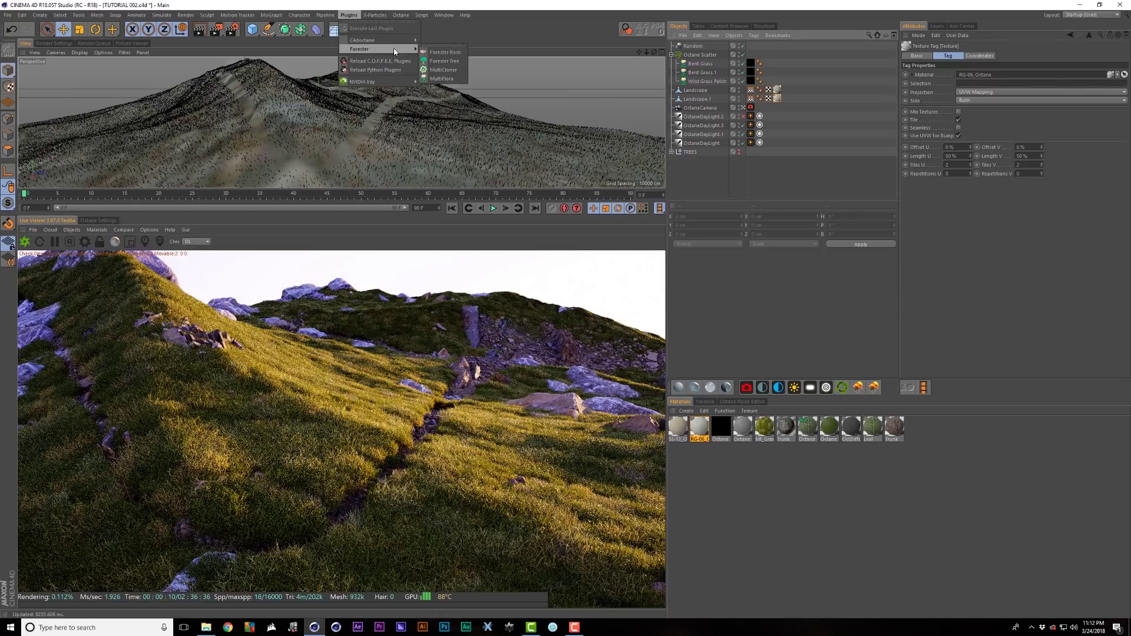
left_click(445, 52)
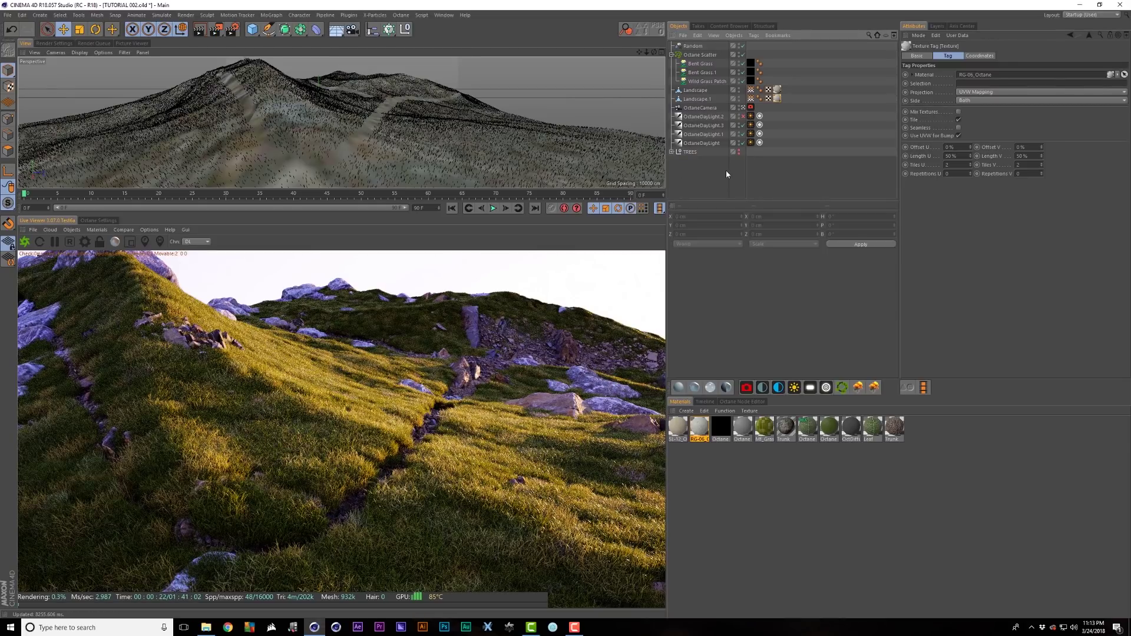